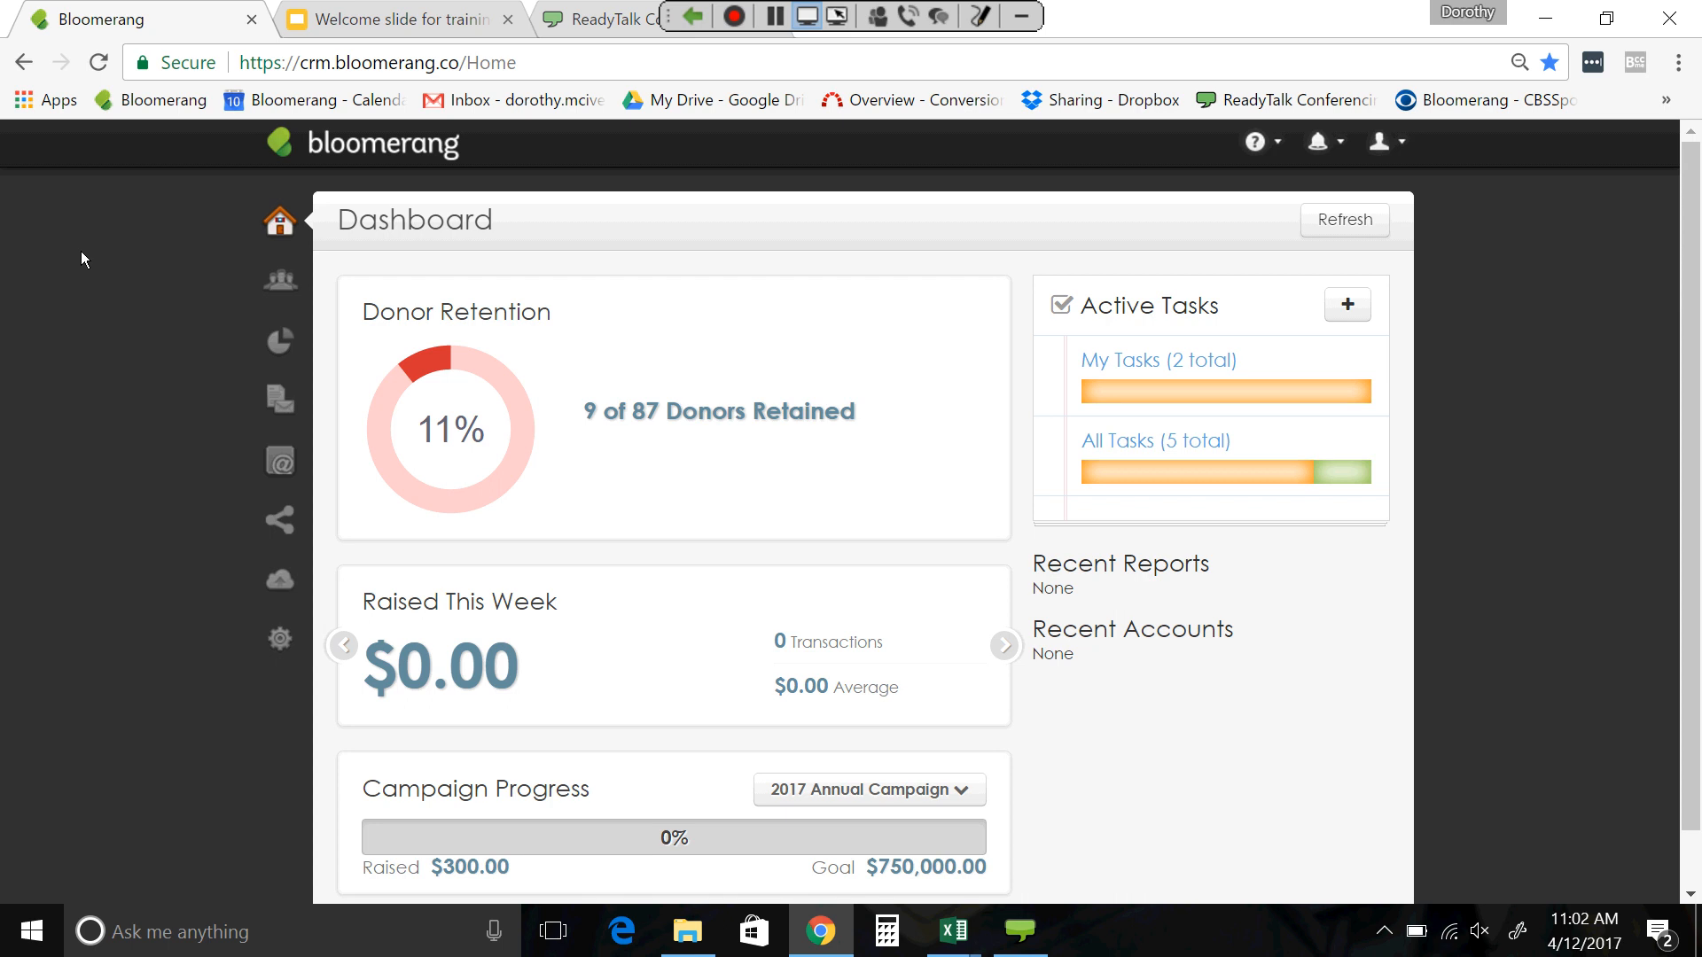
# - Search the constituents by the donor's name, open the matching record and view its timeline
pyautogui.click(278, 284)
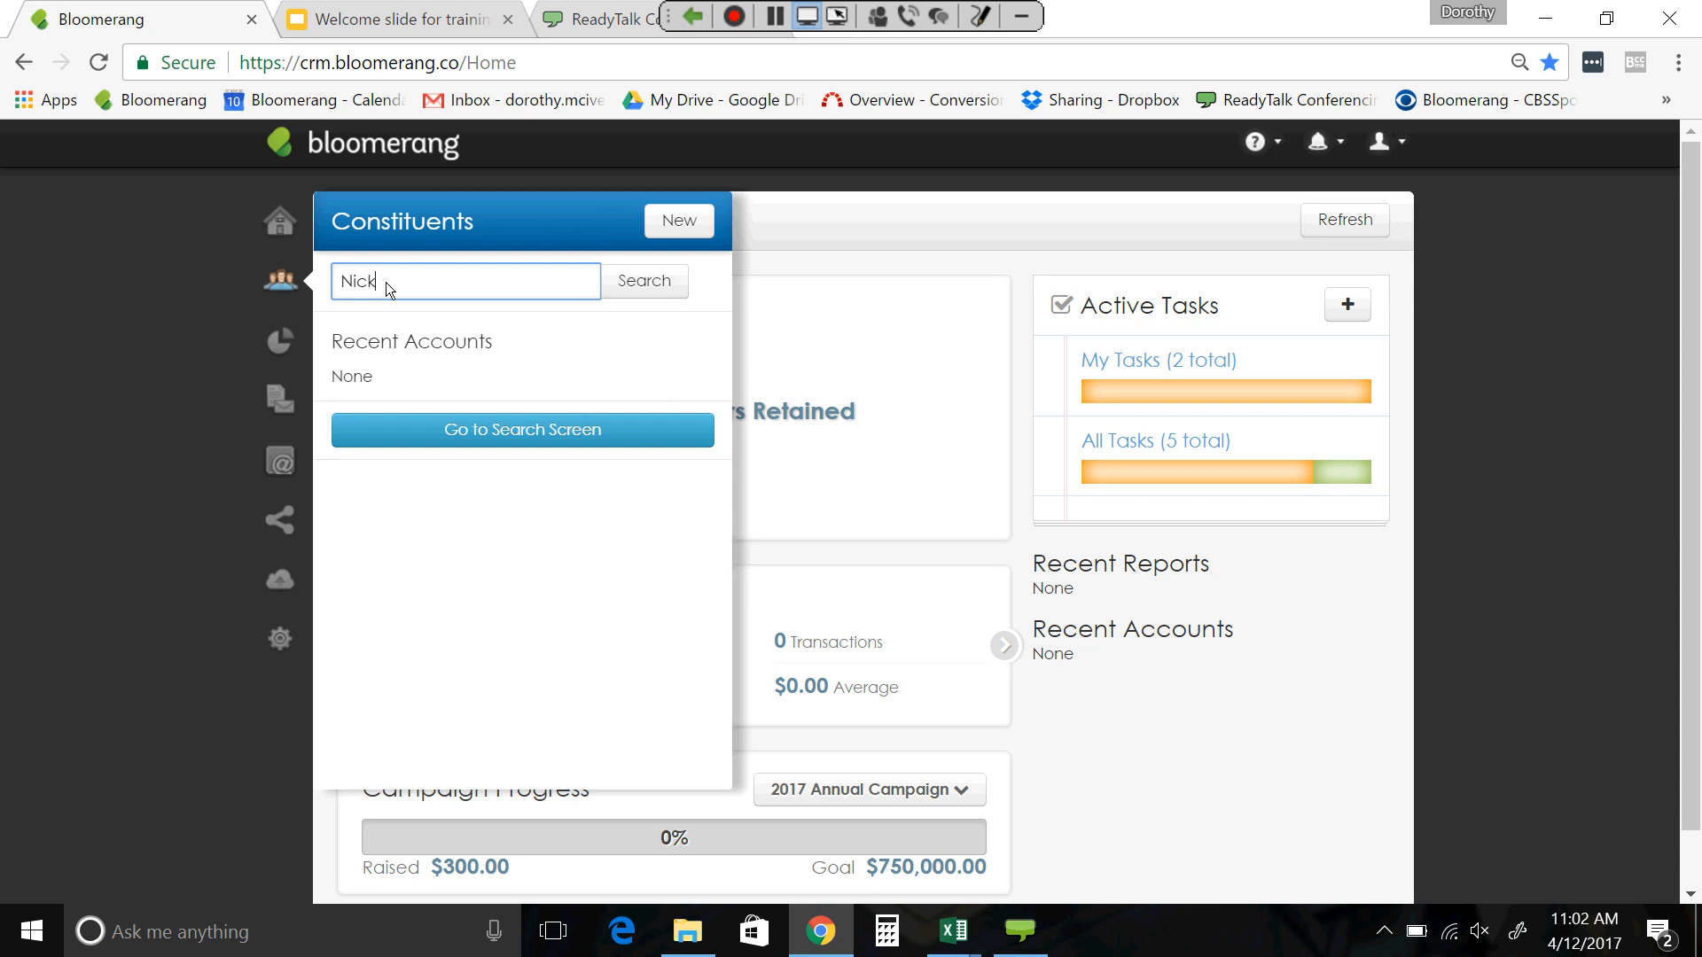
pyautogui.write('Nick')
pyautogui.click(643, 289)
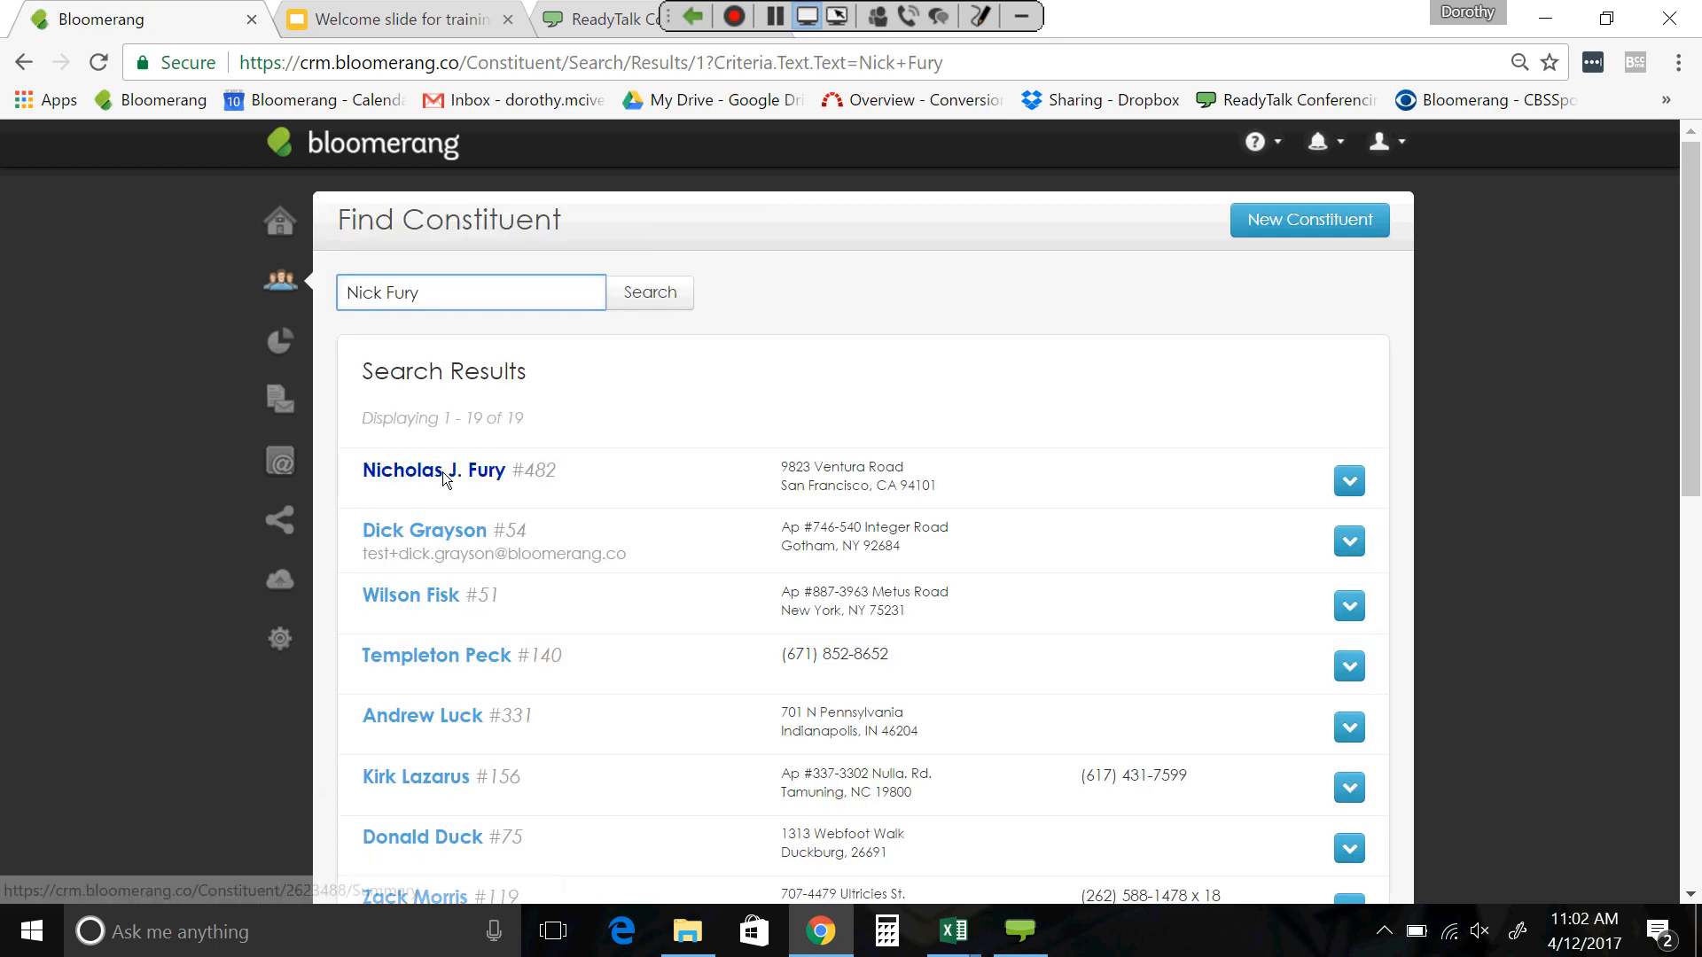
pyautogui.click(491, 470)
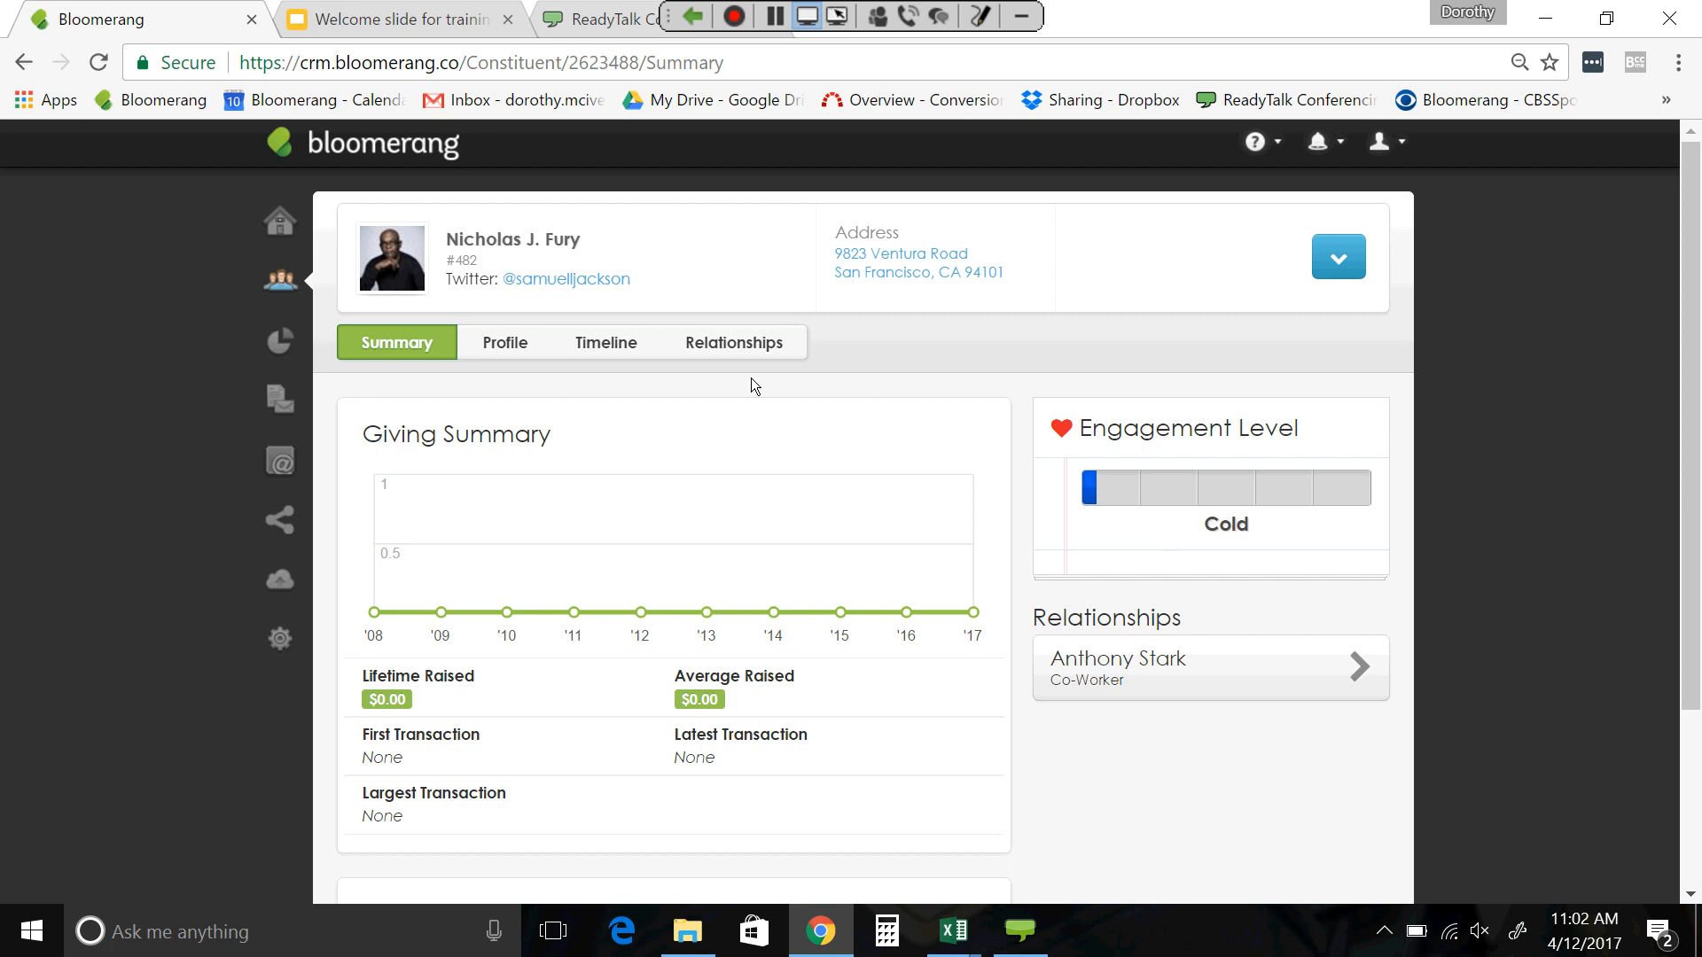
pyautogui.click(602, 341)
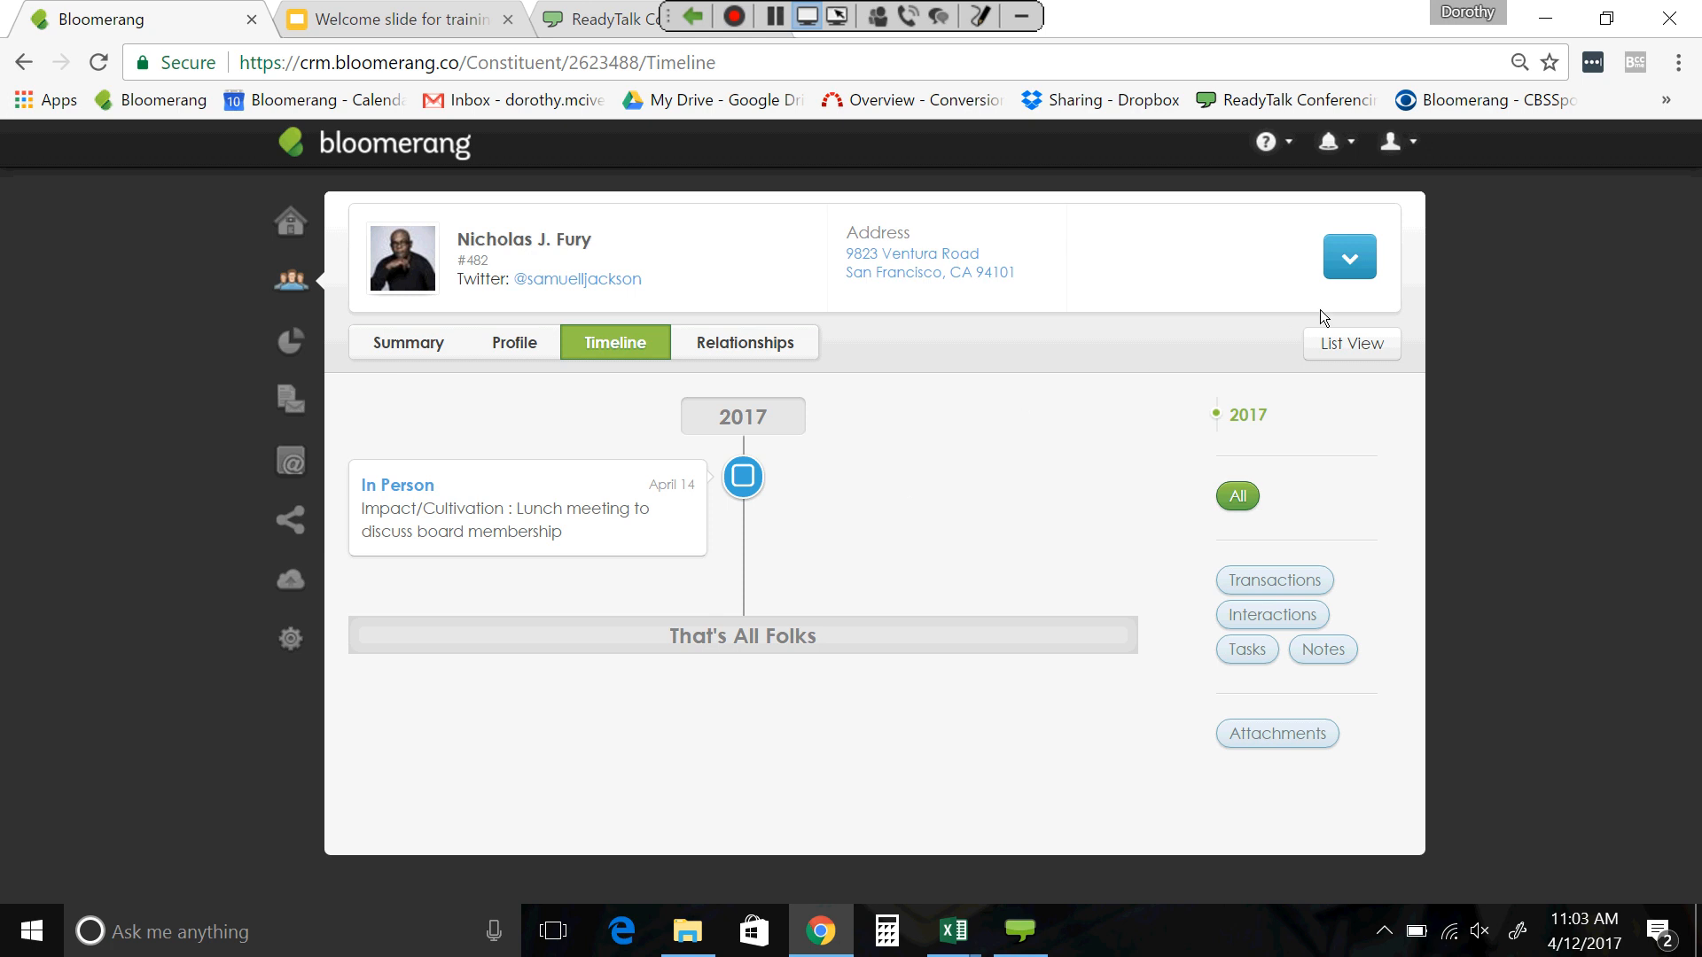
# - Start a new donation record for this constituent
pyautogui.click(1353, 257)
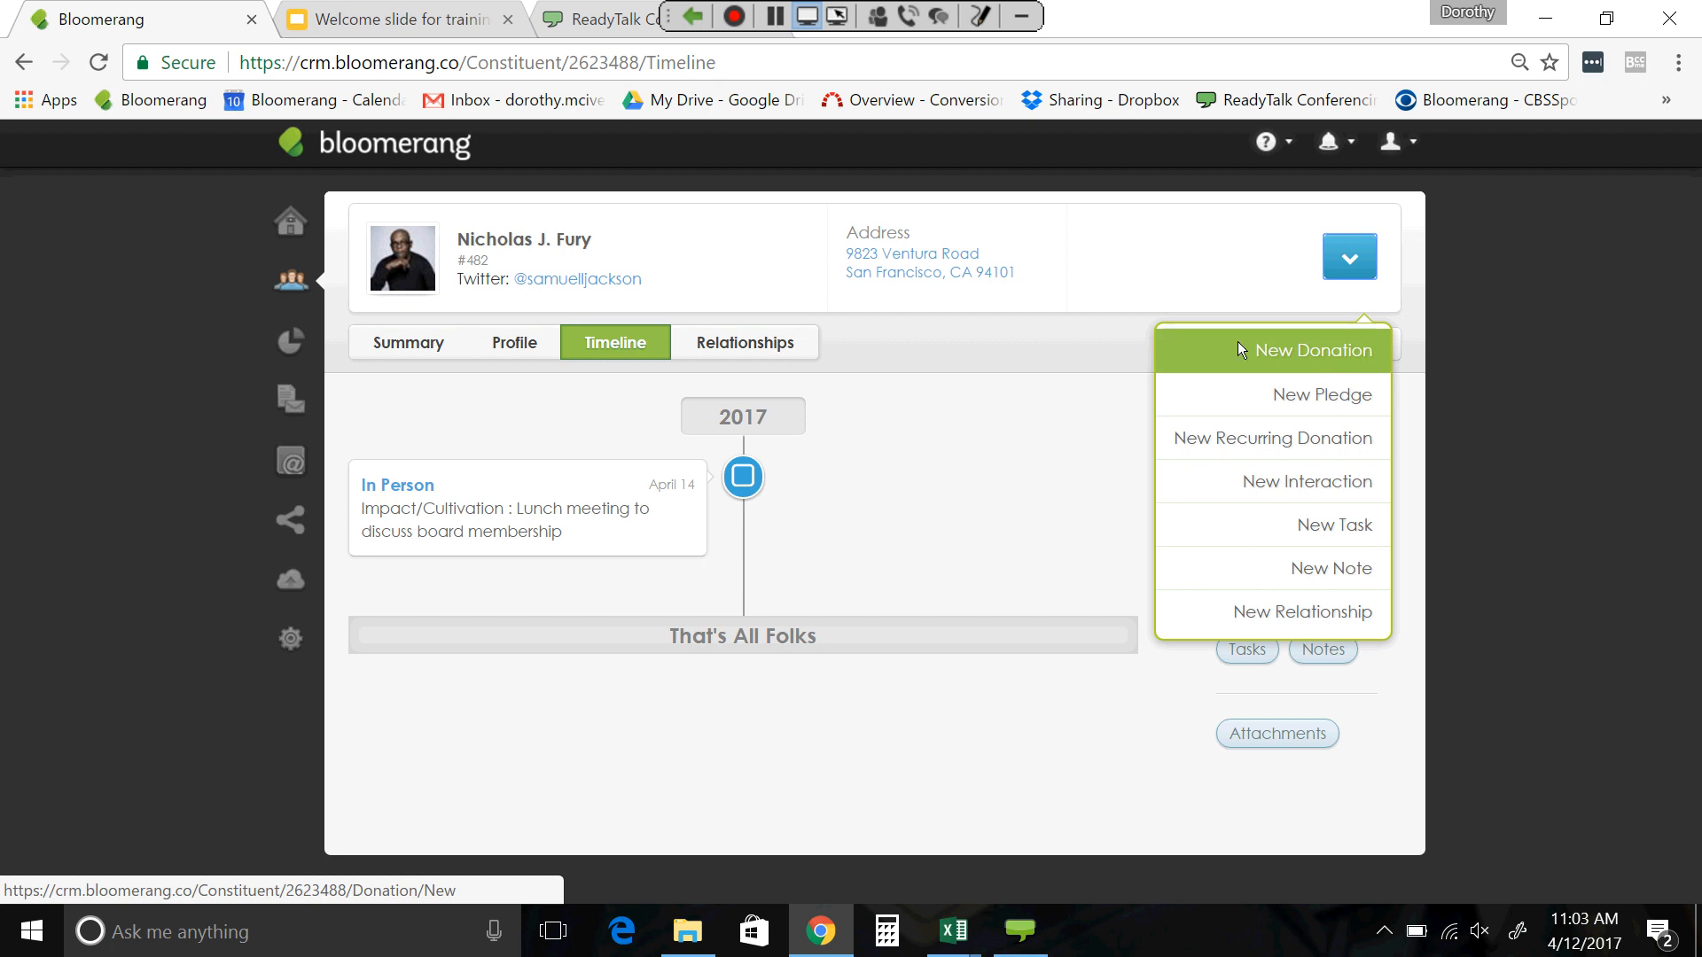
pyautogui.click(1316, 349)
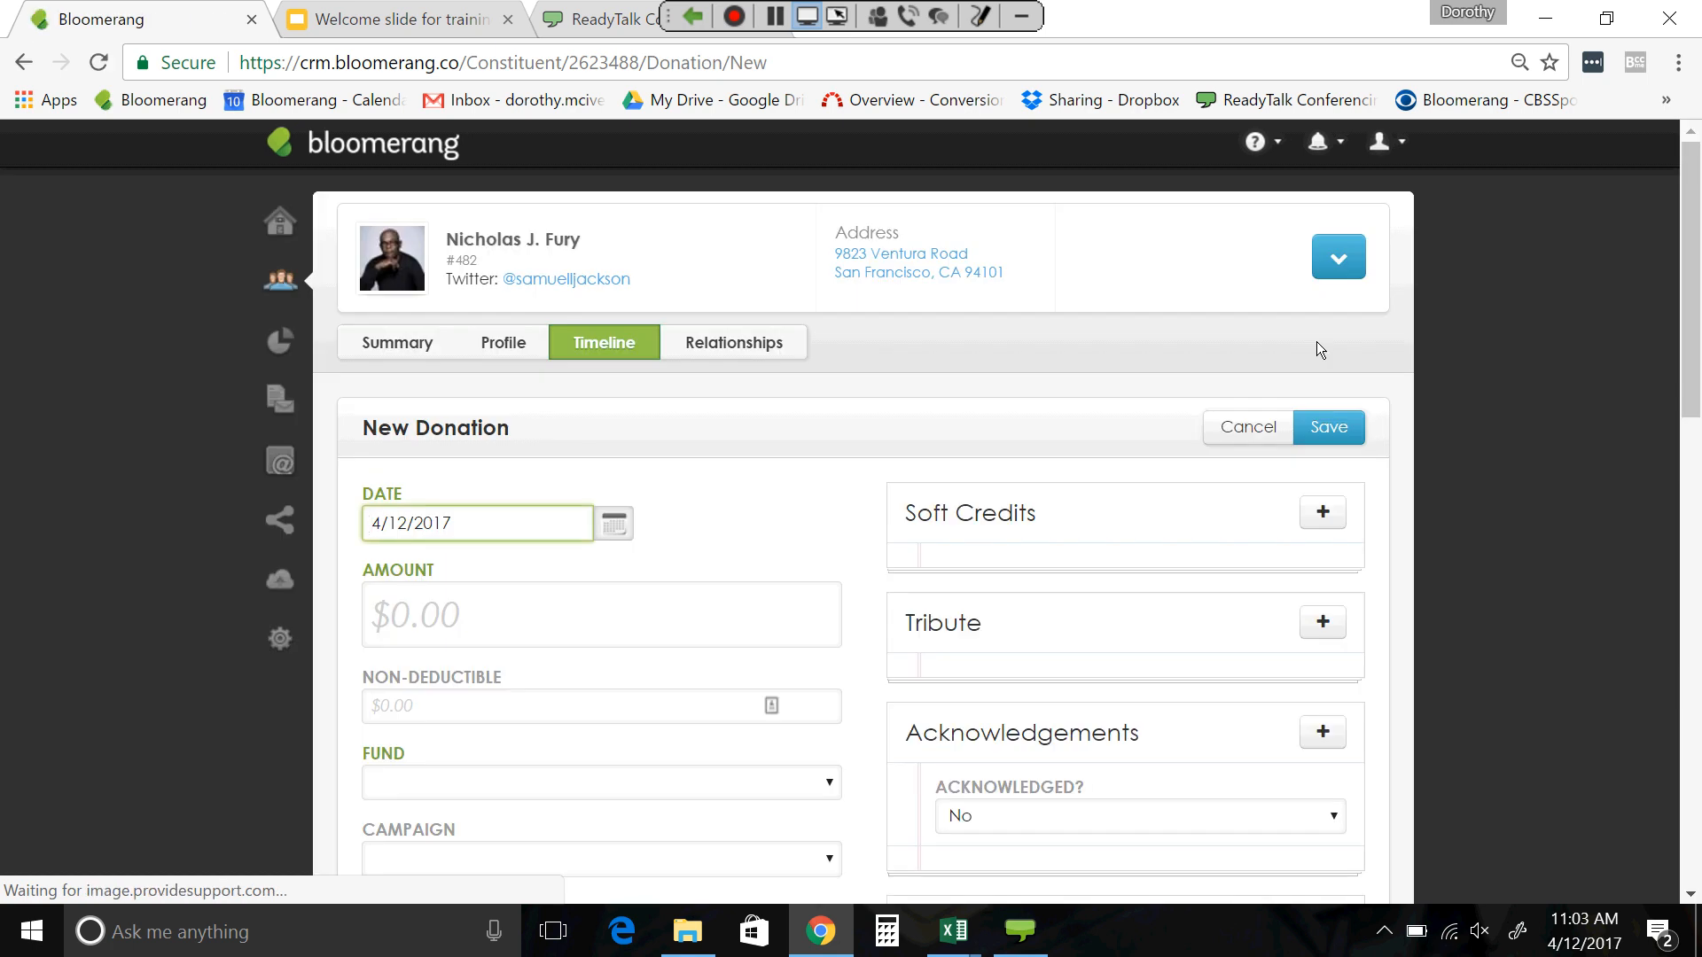
pyautogui.click(1540, 287)
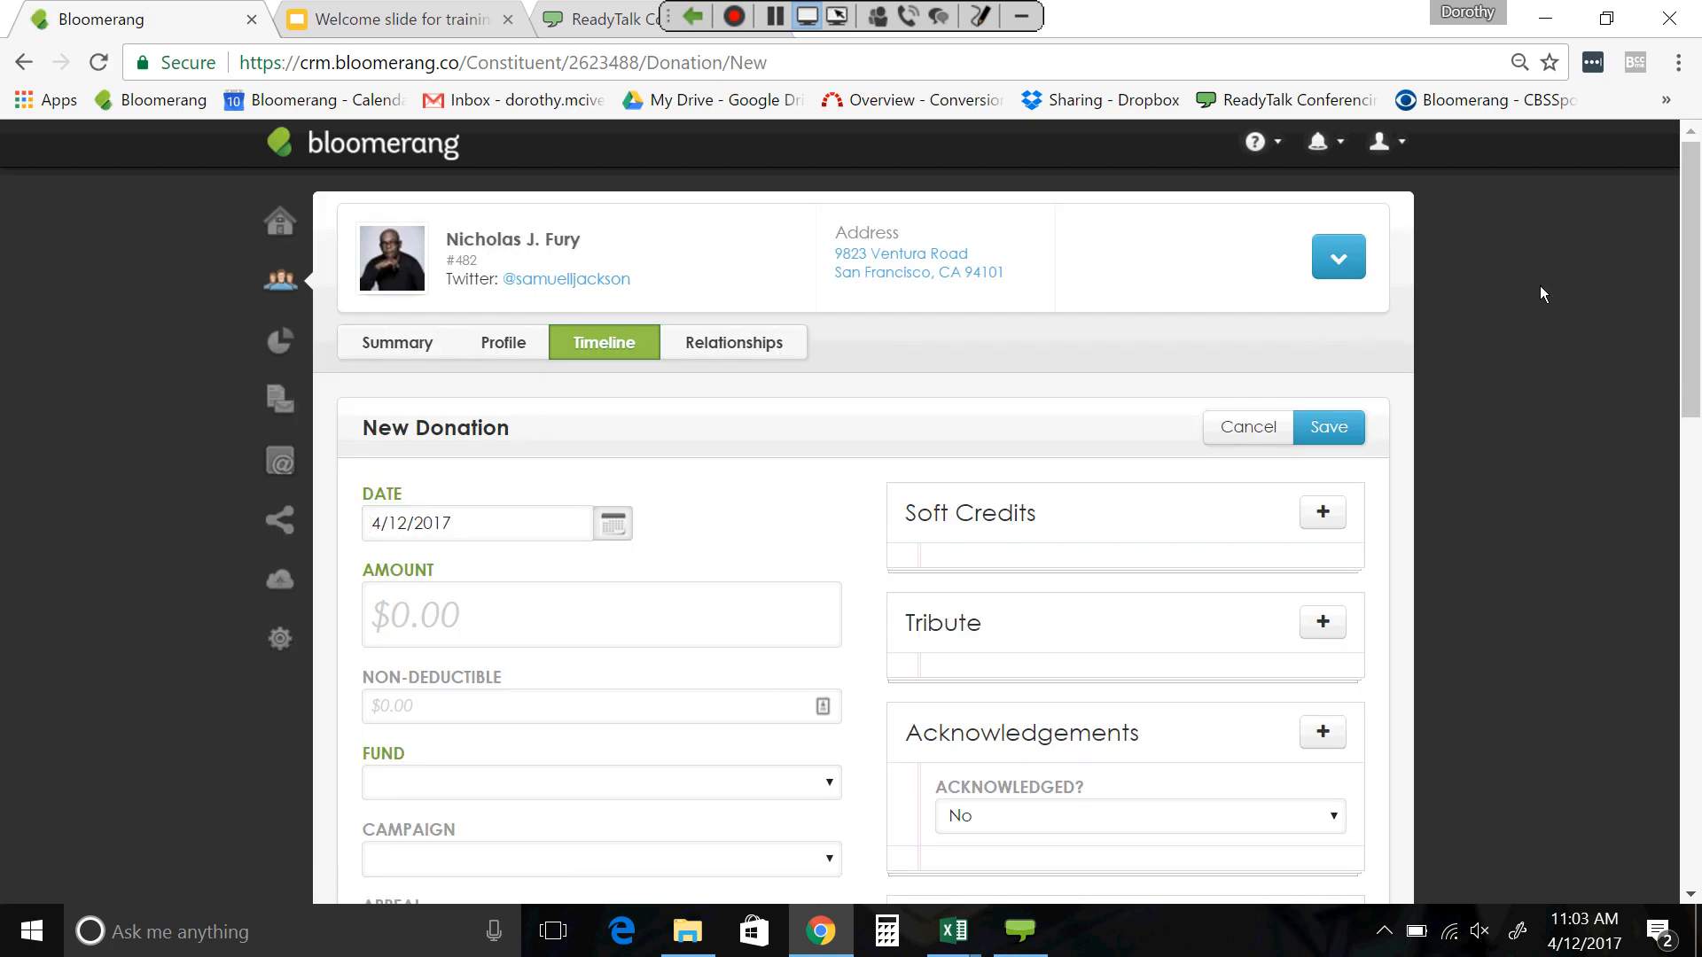
pyautogui.scroll(-2, 1540, 293)
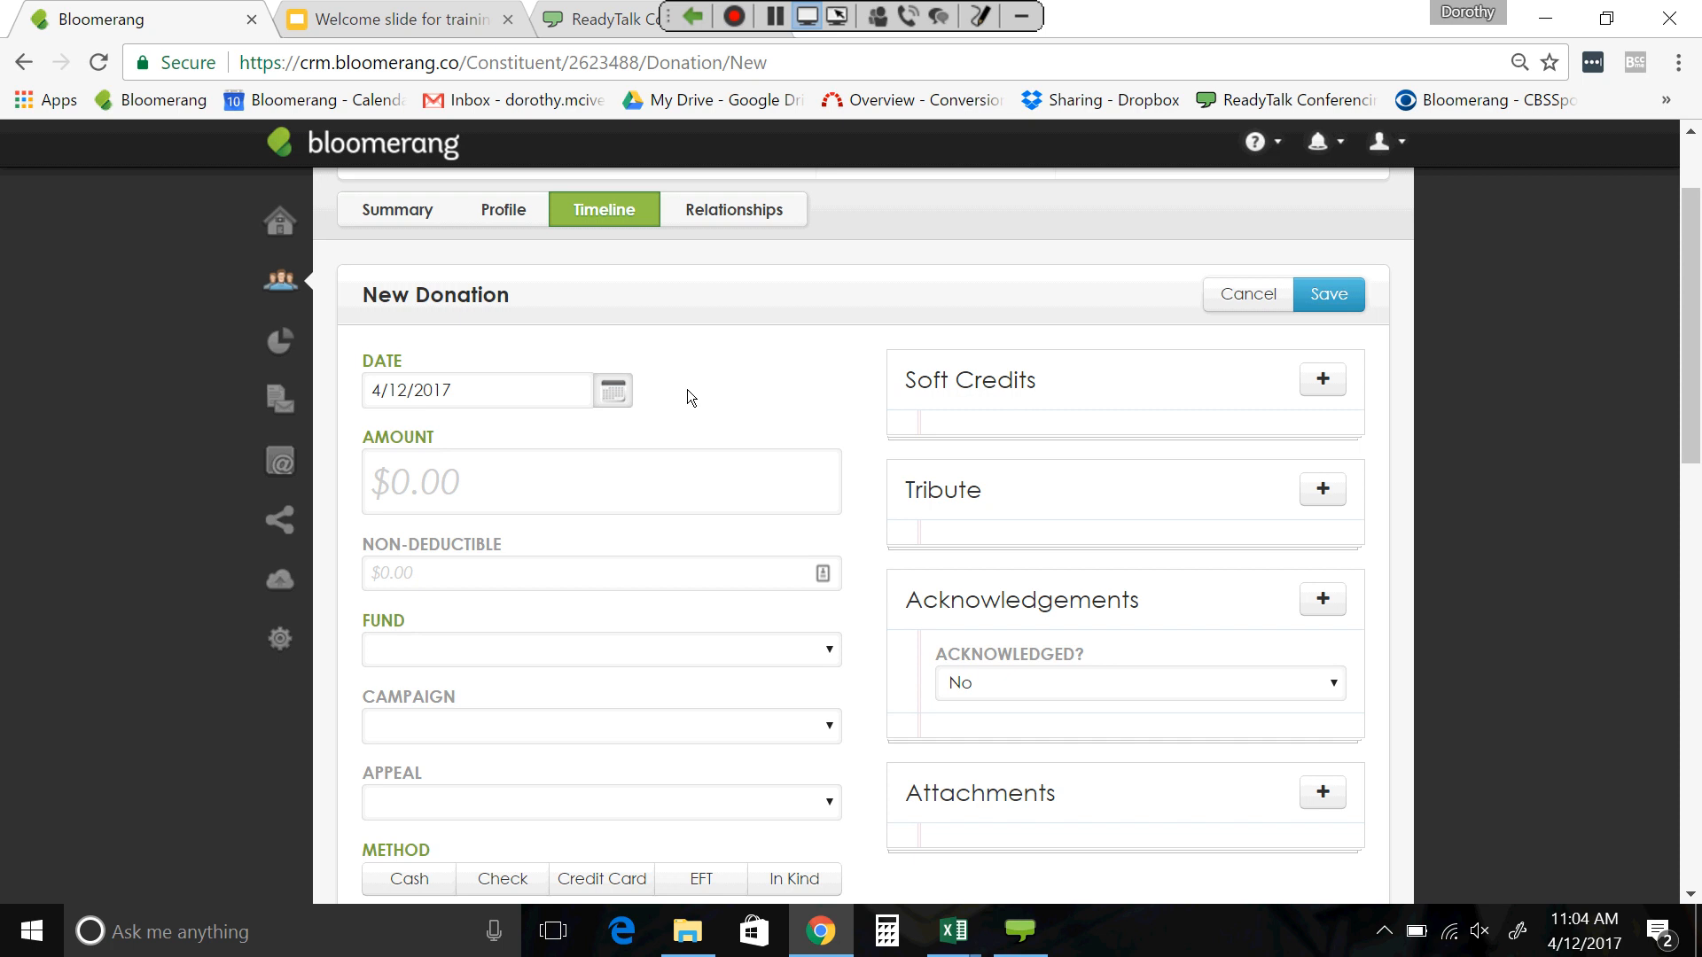
# - View the calendar for the donation date and set the donation amount to 500.00
pyautogui.click(611, 391)
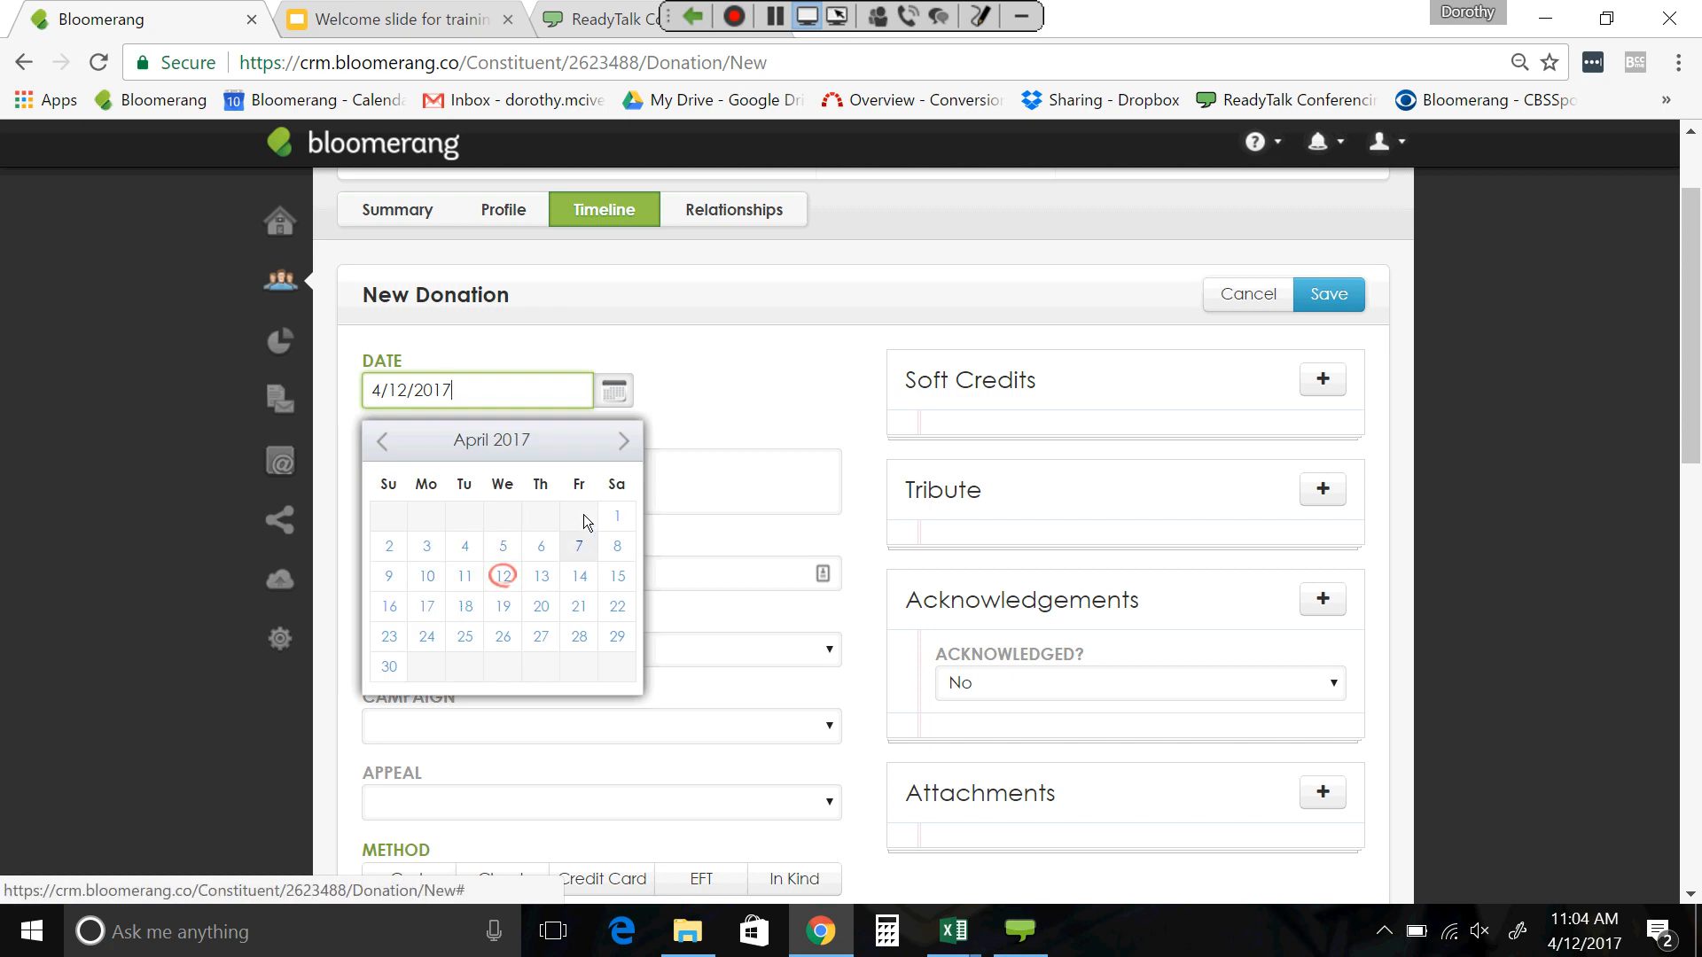
pyautogui.click(685, 410)
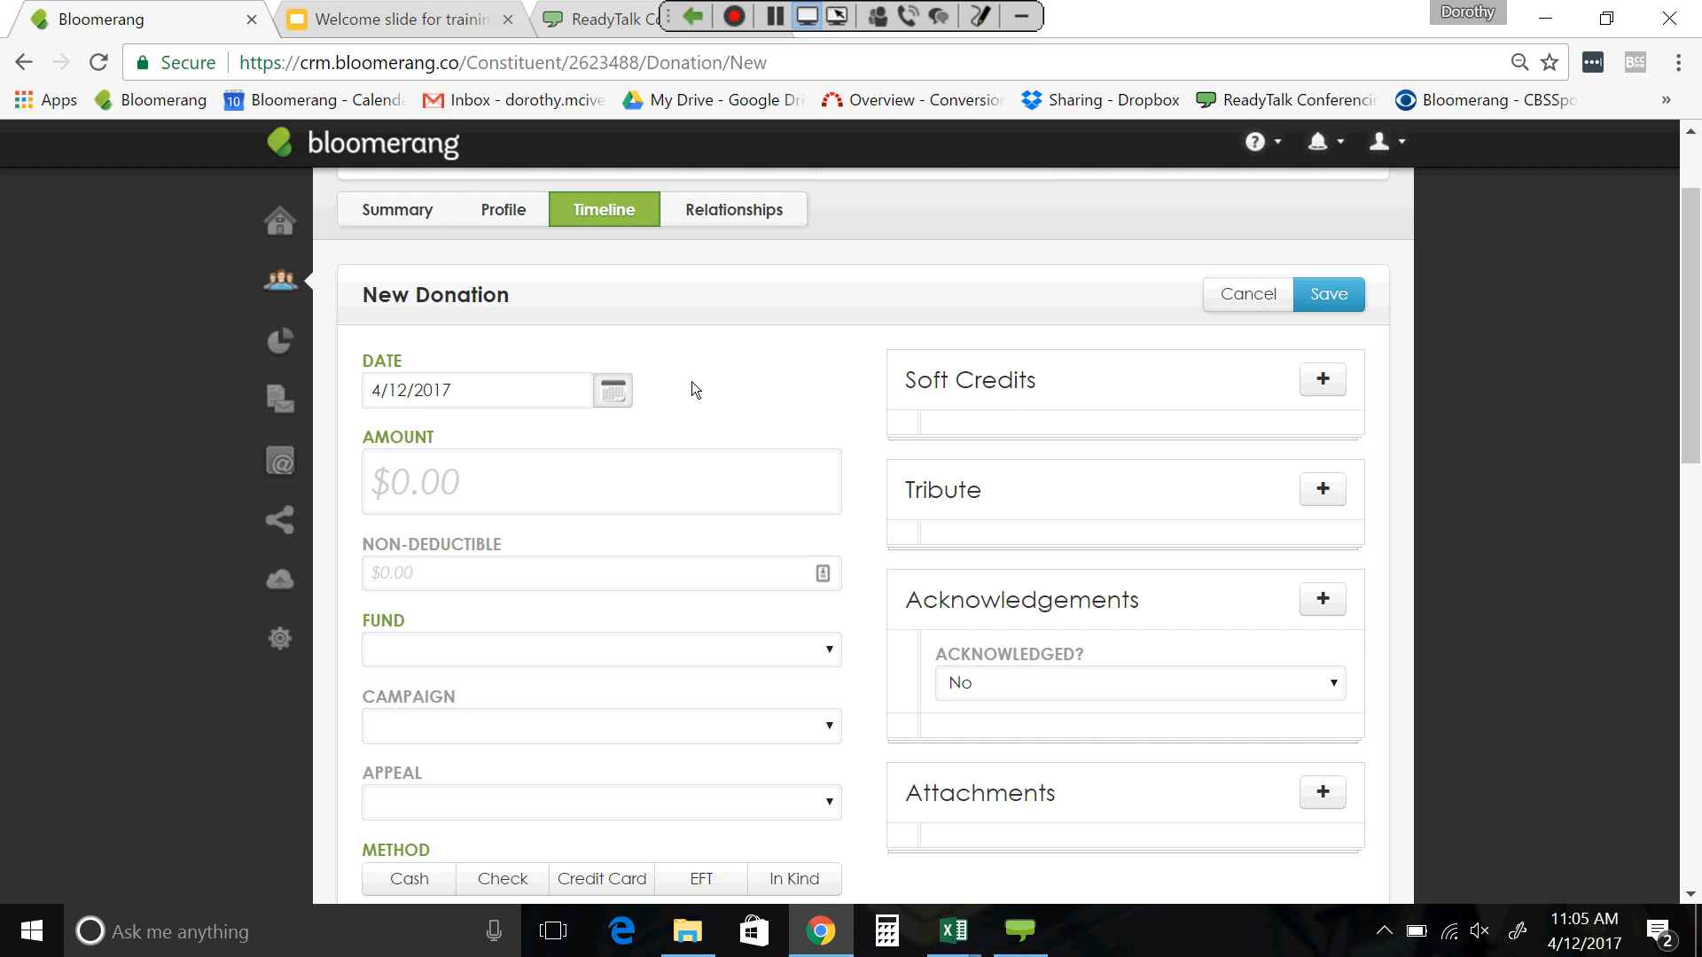
pyautogui.scroll(-2, 610, 374)
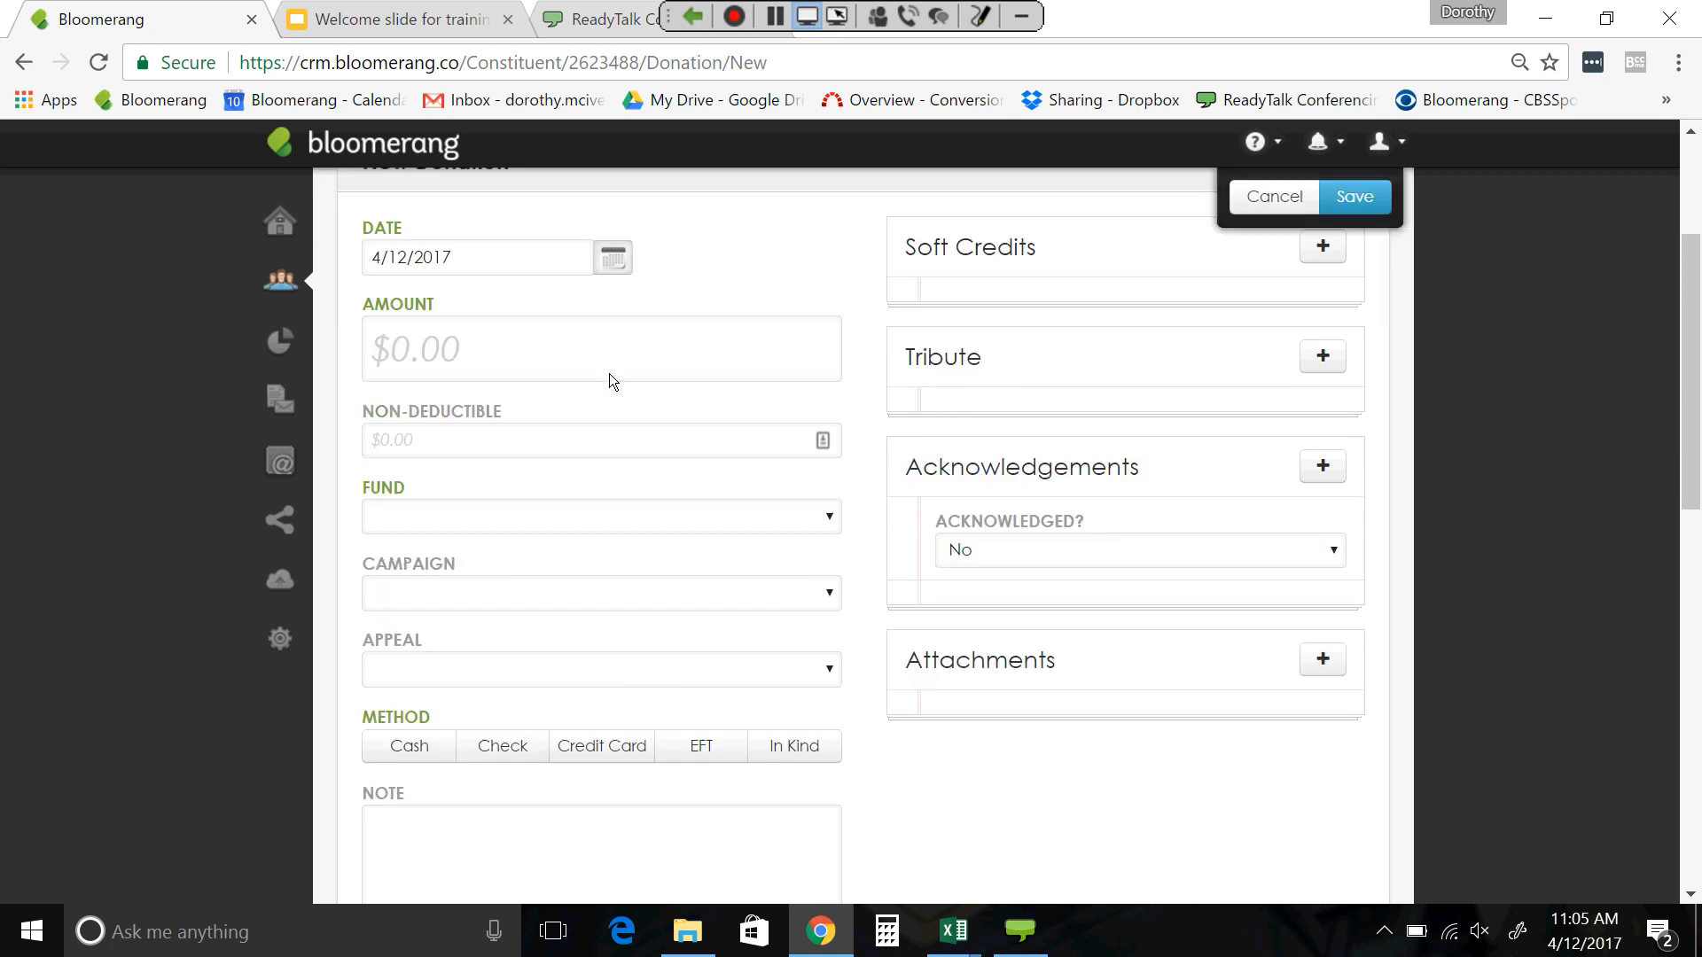
pyautogui.click(564, 358)
pyautogui.write('5')
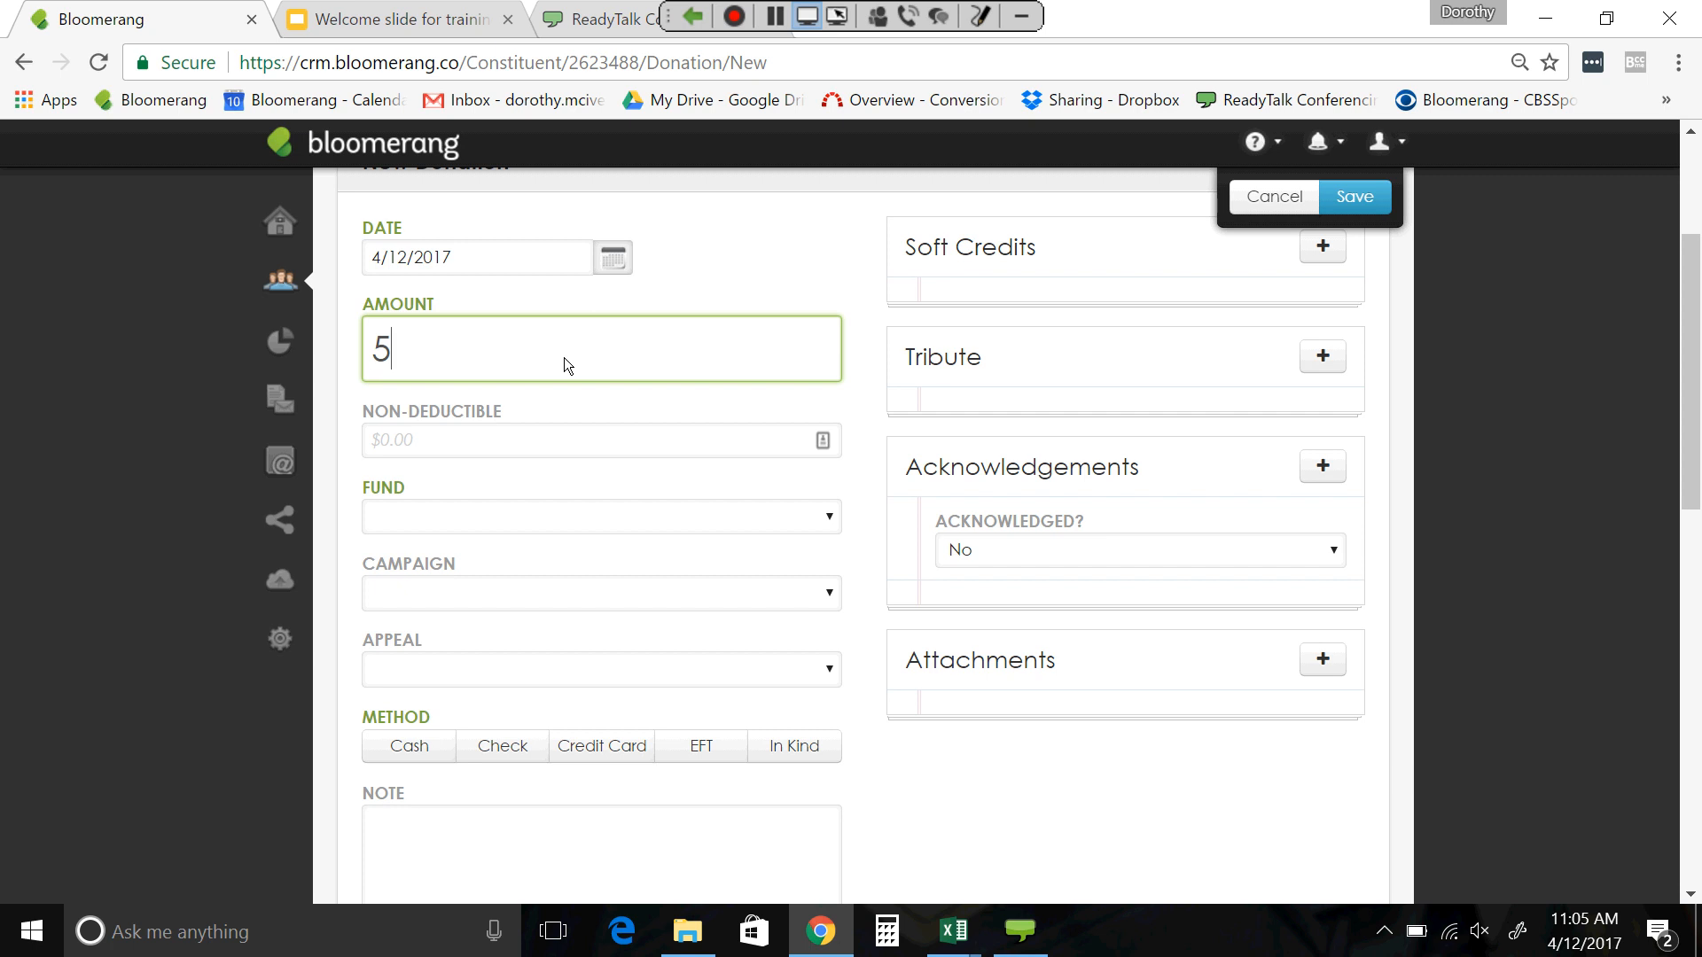
pyautogui.write('00.00')
pyautogui.click(866, 344)
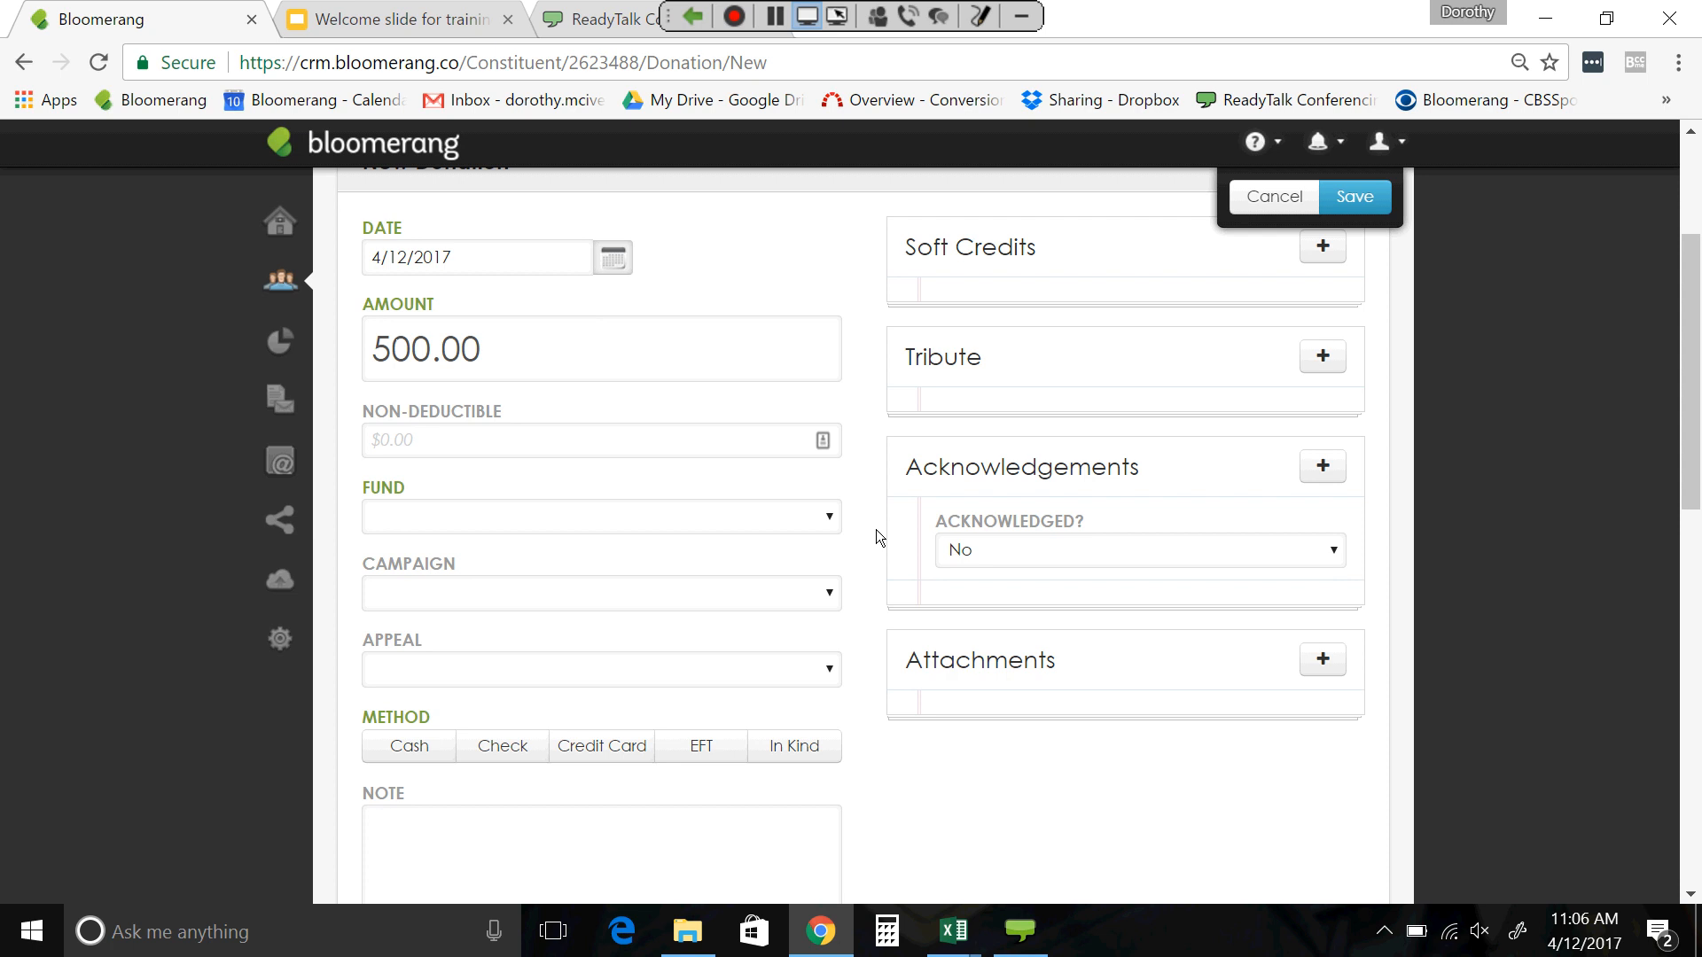
# - Review the available fund and campaign choices for the donation without selecting any
pyautogui.click(827, 521)
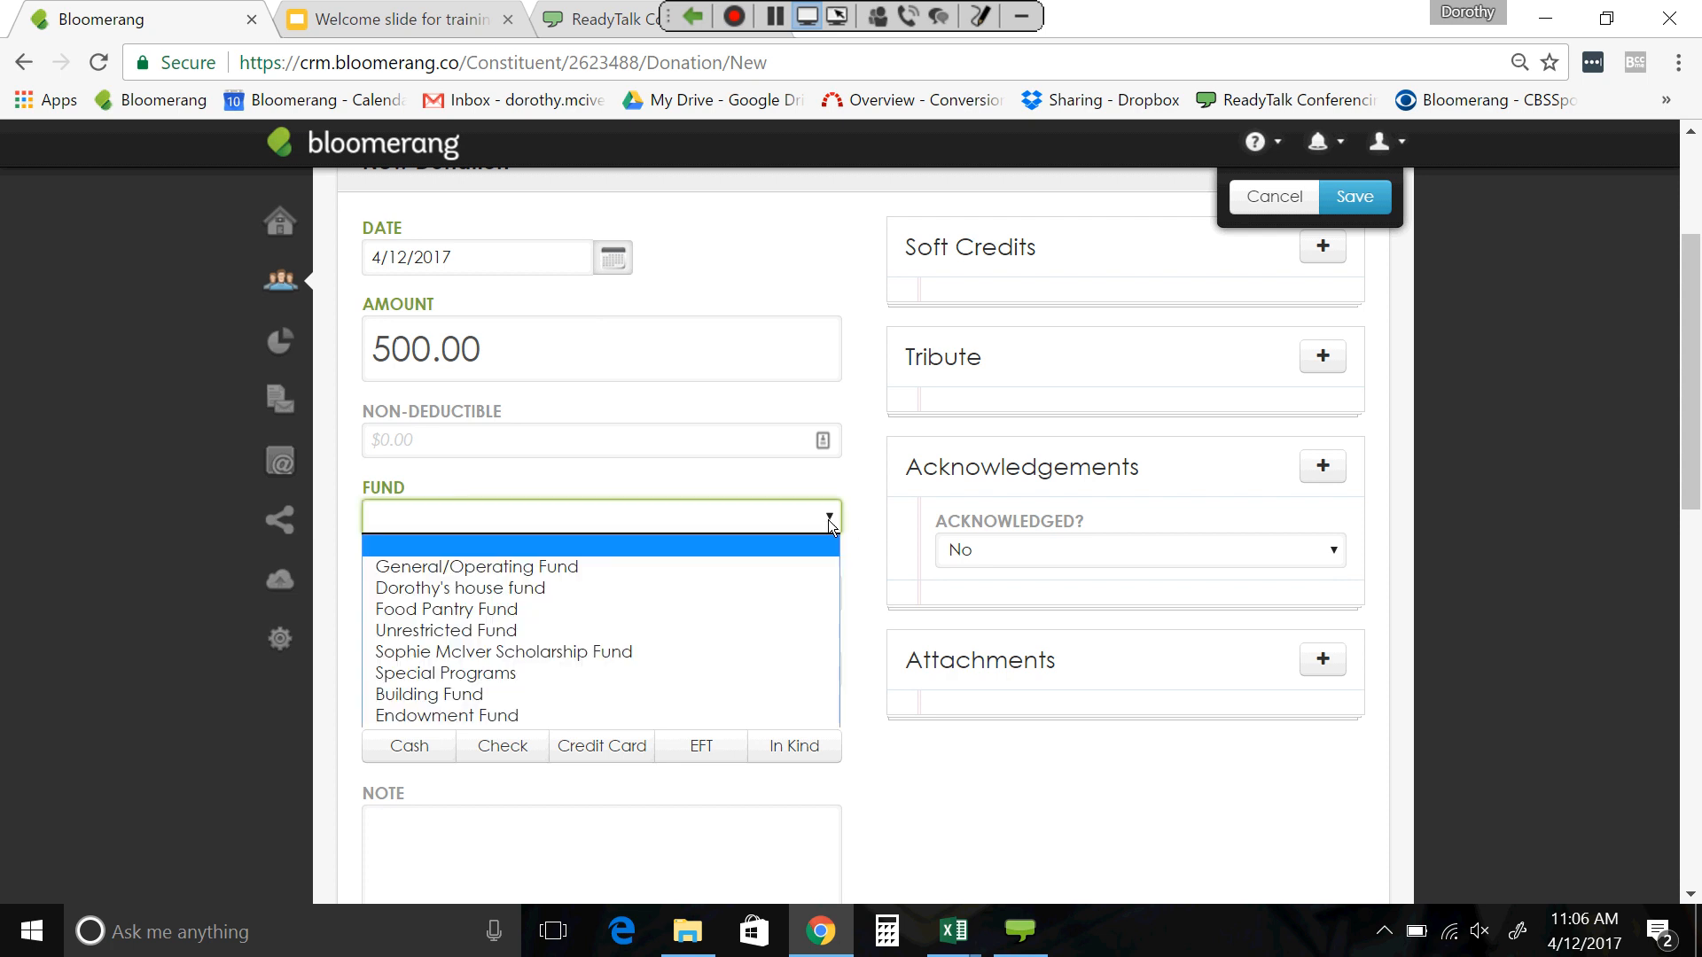
pyautogui.click(828, 519)
pyautogui.click(832, 597)
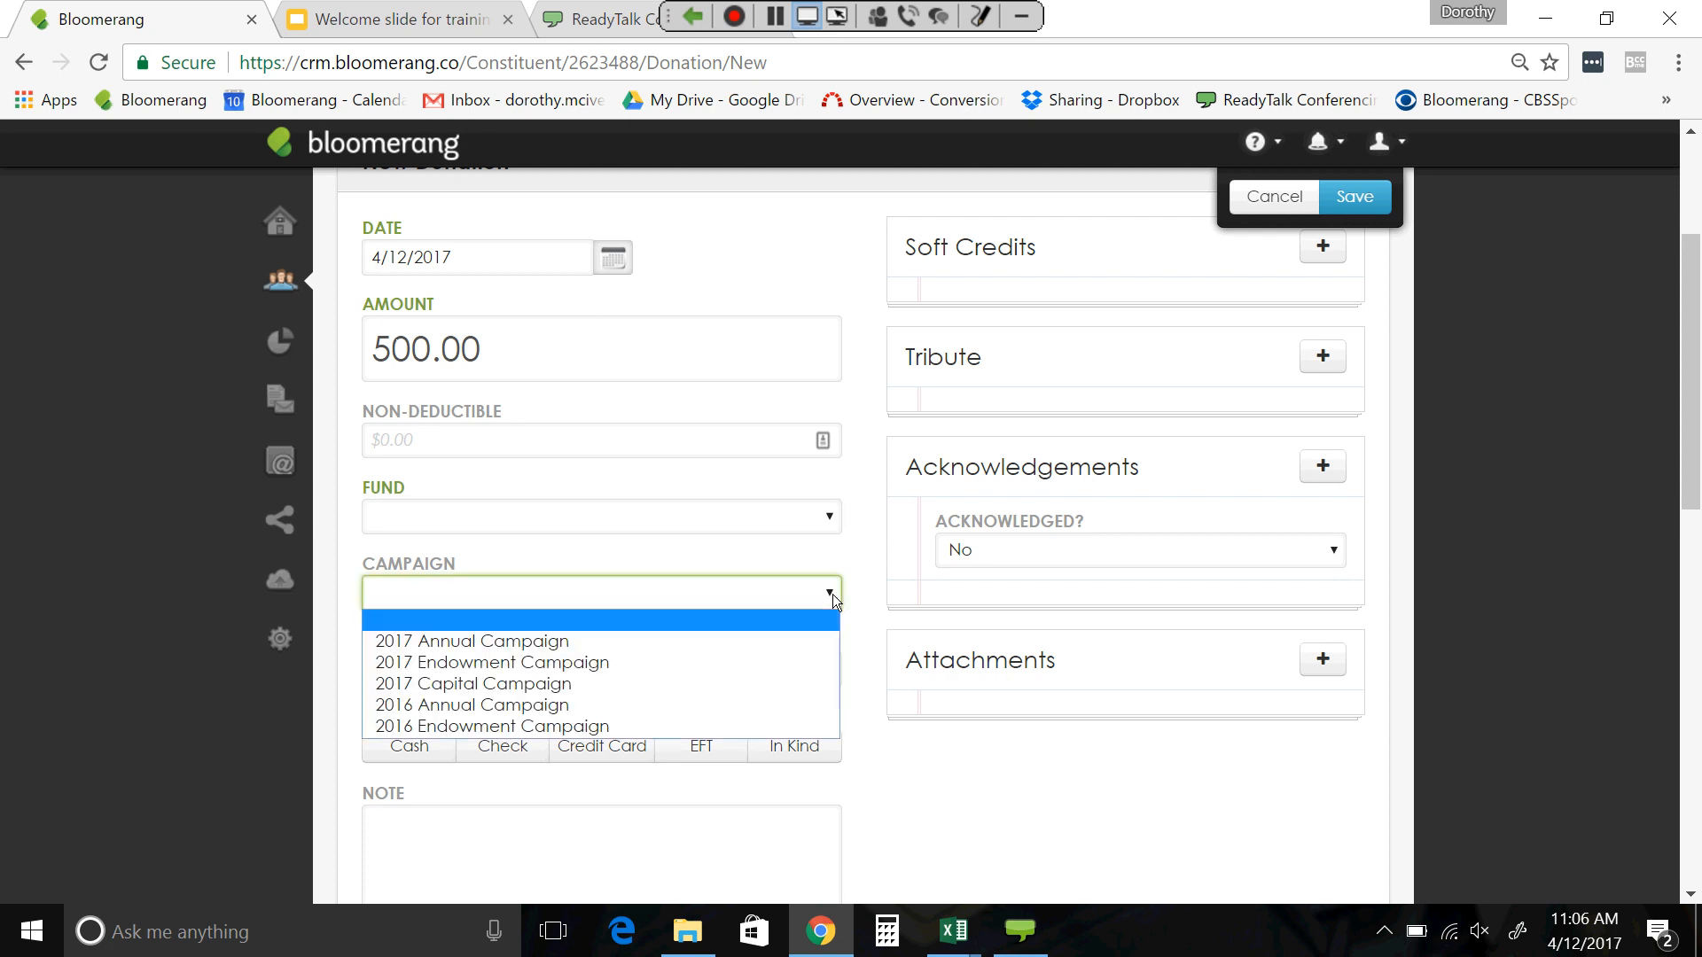
pyautogui.click(832, 594)
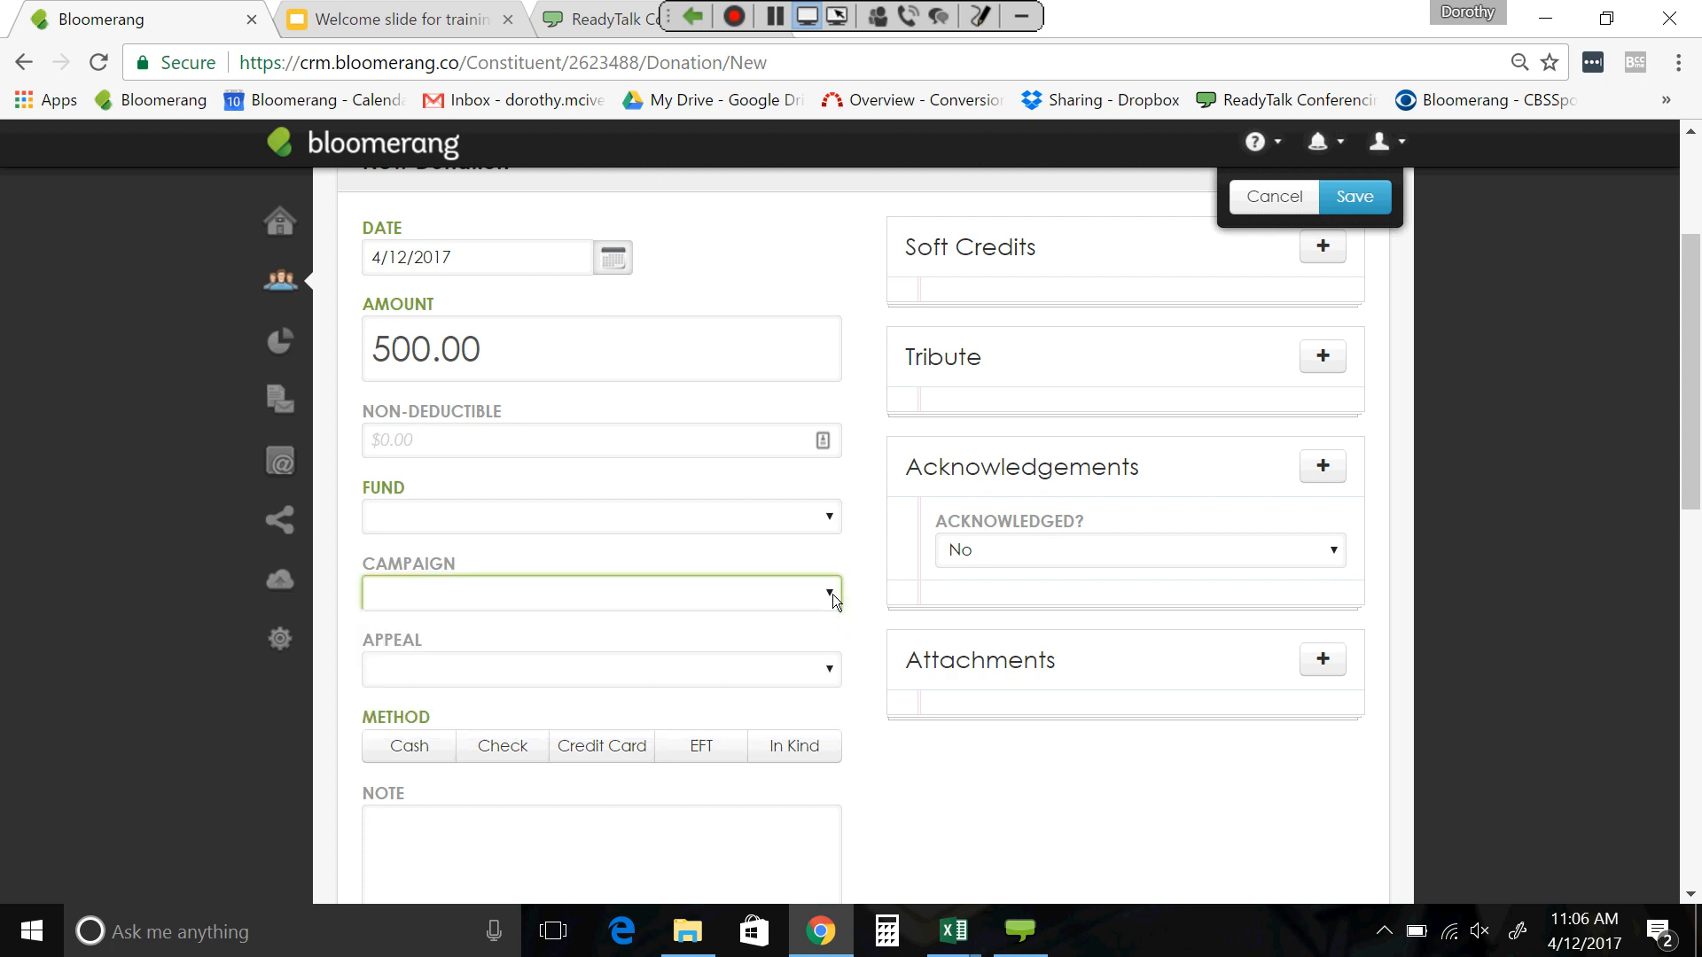
pyautogui.click(863, 519)
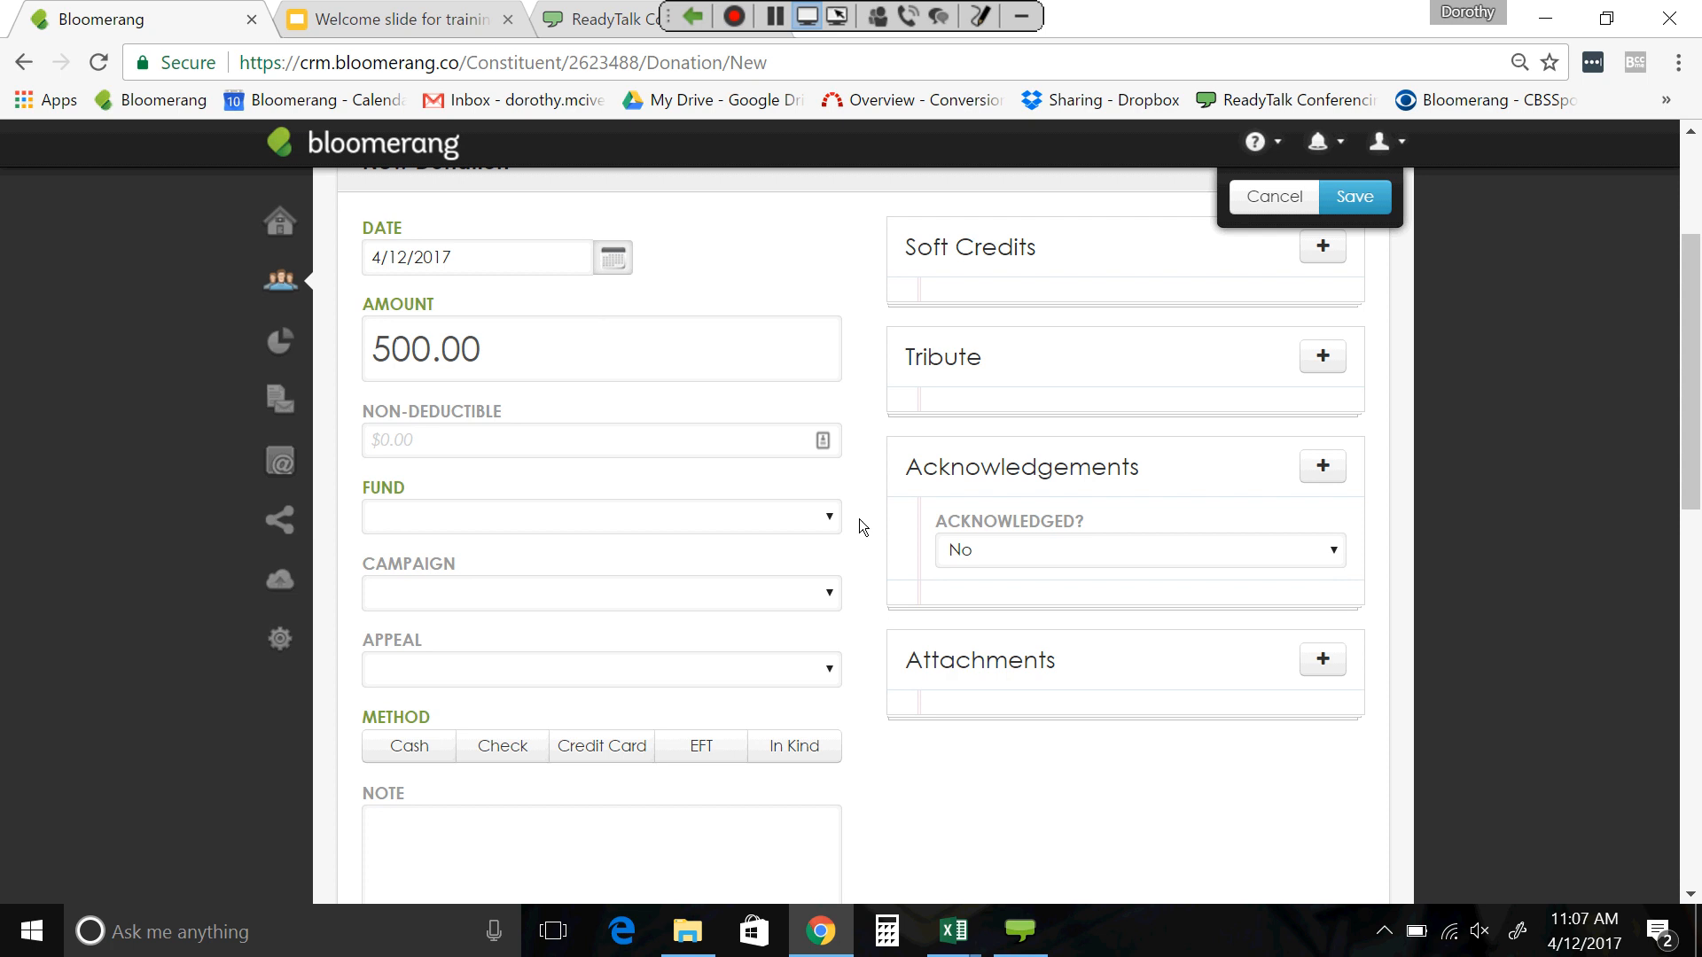
# - Assign the donation to the scholarship fund and the 2017 Annual Campaign
pyautogui.click(832, 521)
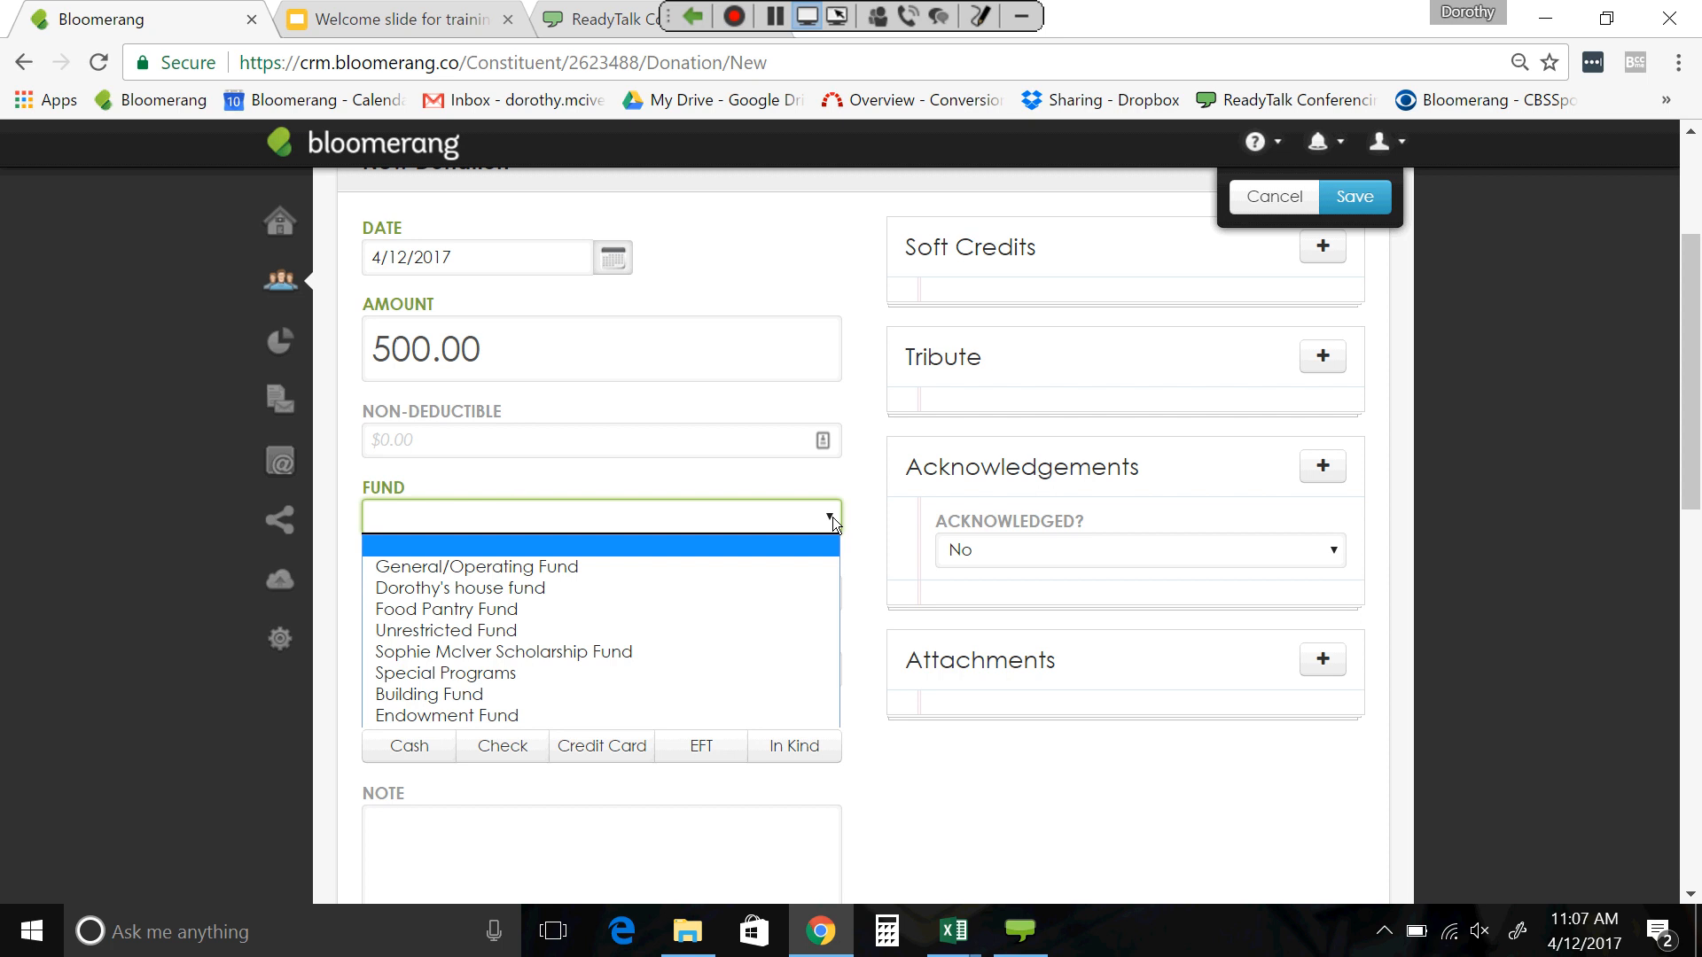
pyautogui.click(634, 654)
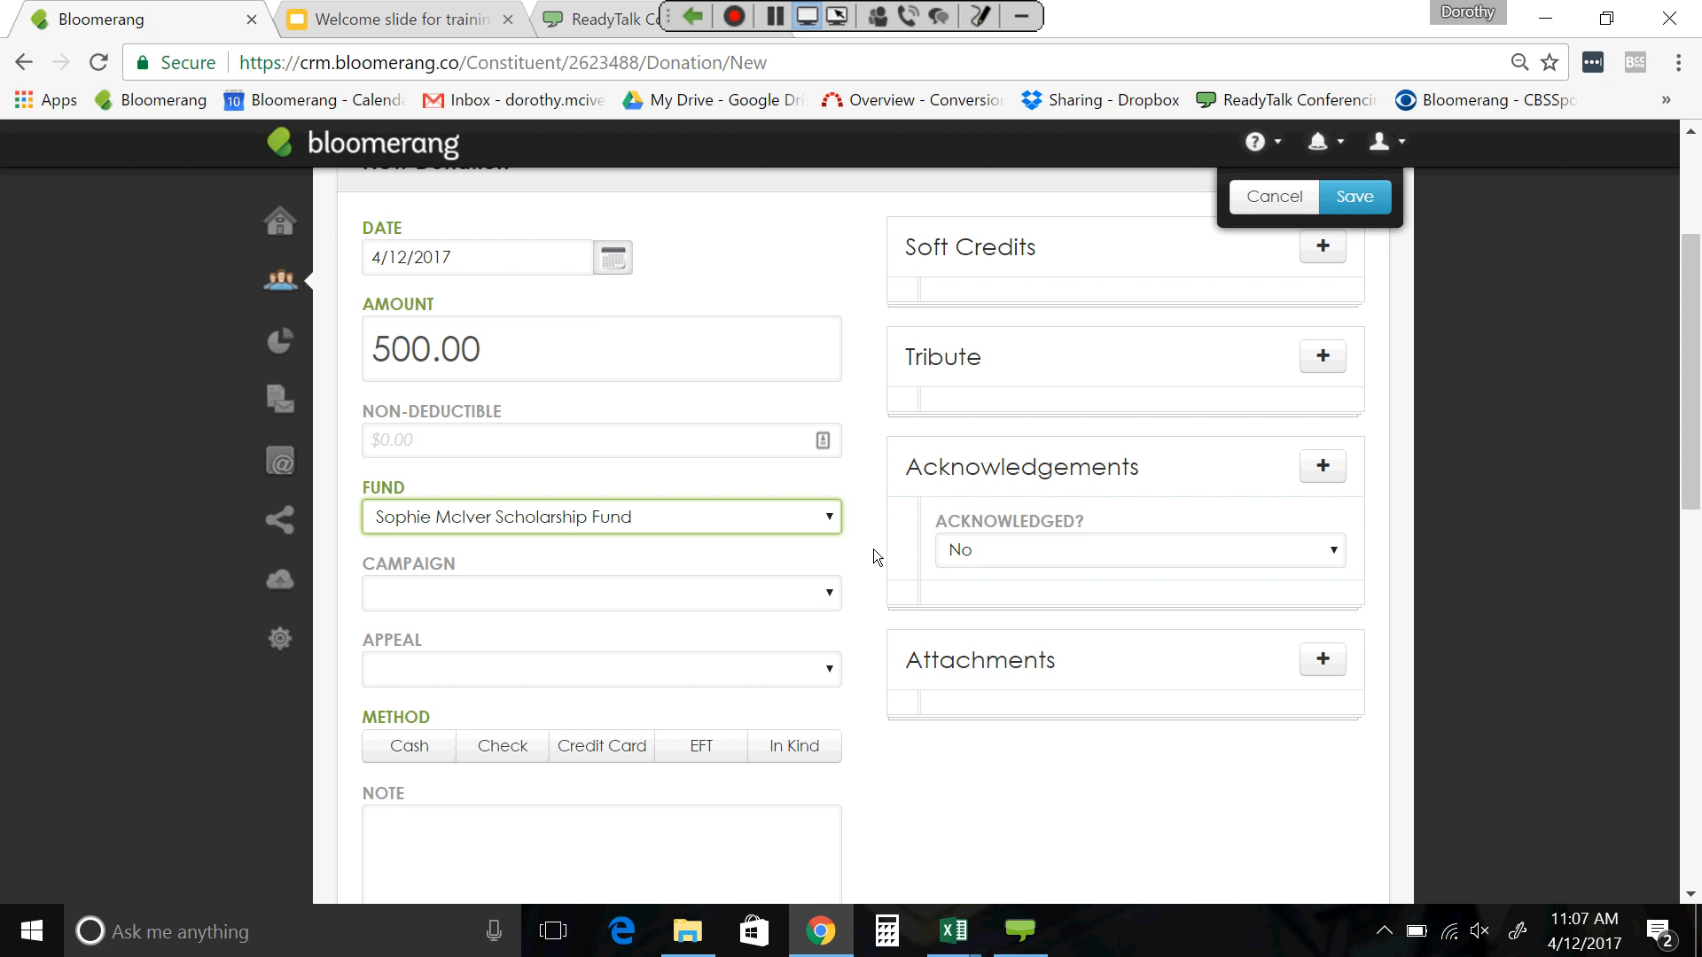
pyautogui.click(828, 594)
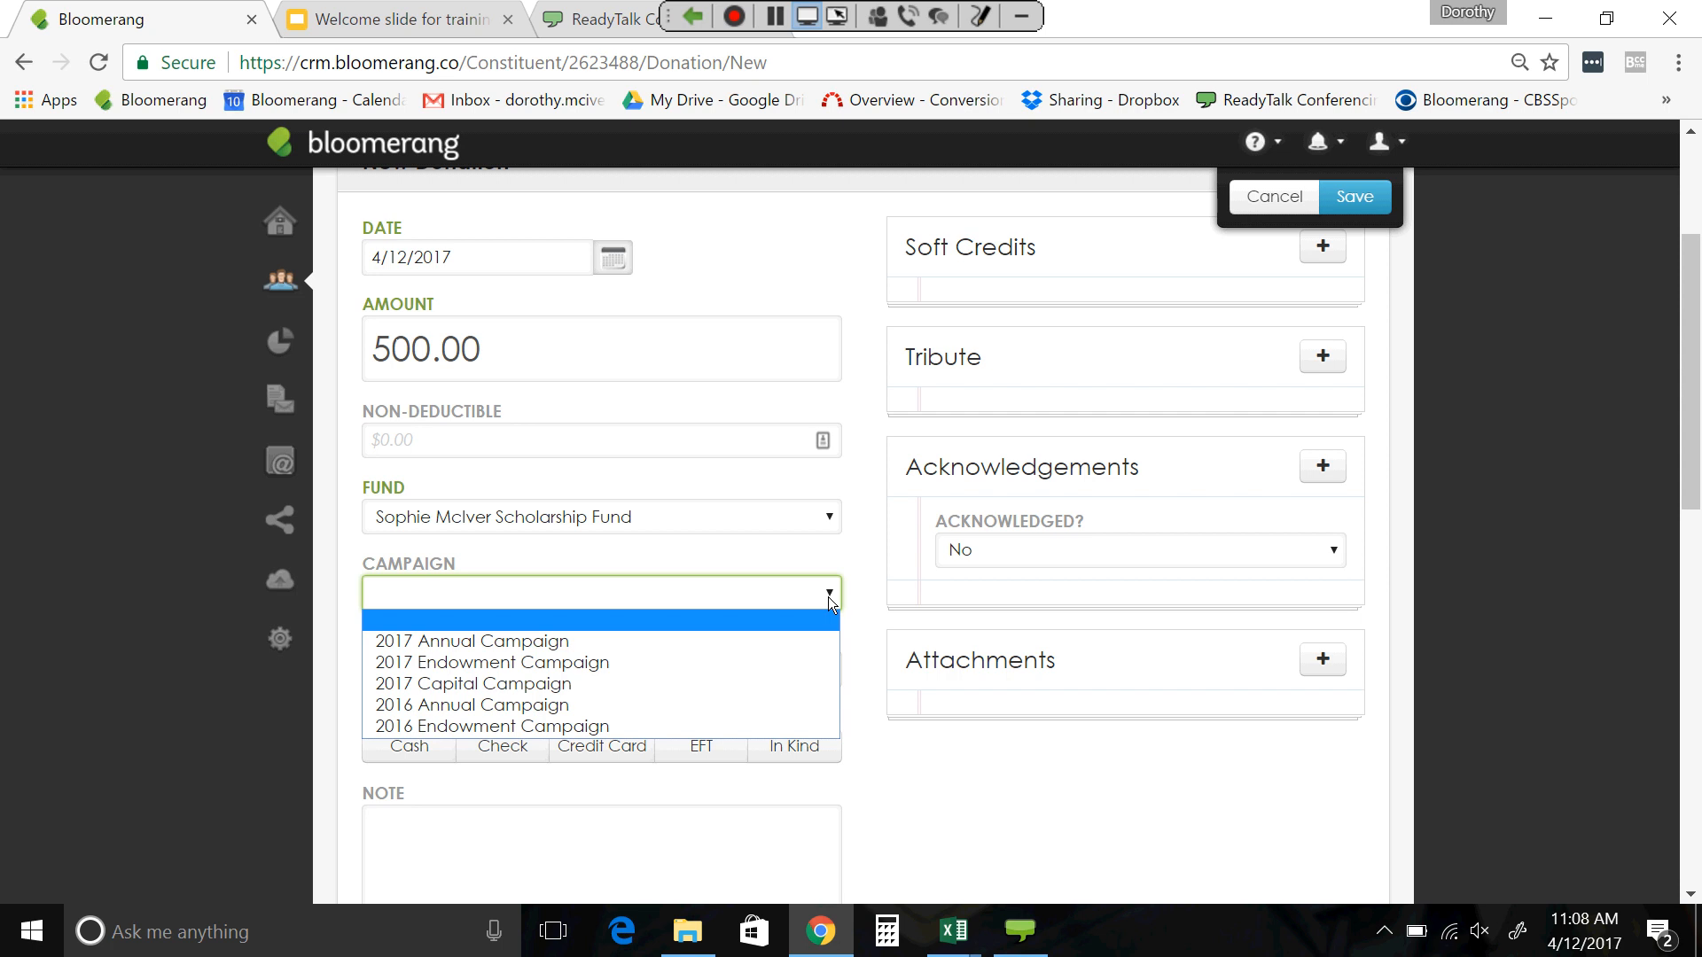
pyautogui.click(681, 647)
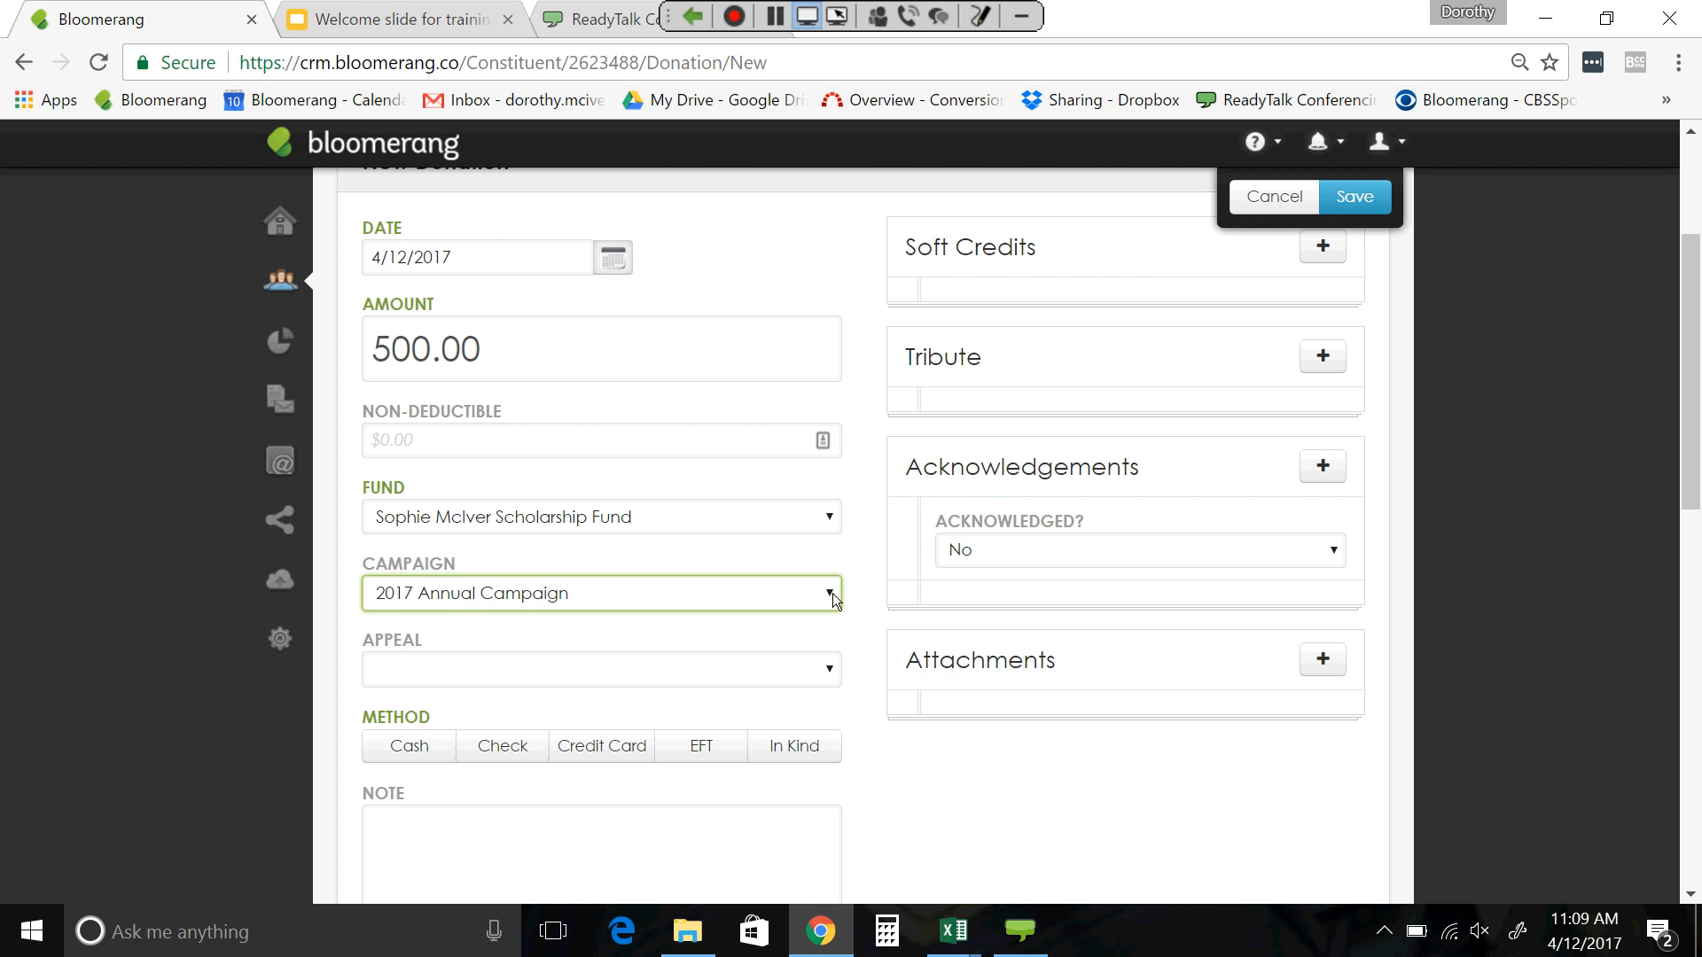
# - Set the donation's appeal to 2017 Spring Appeal
pyautogui.click(829, 669)
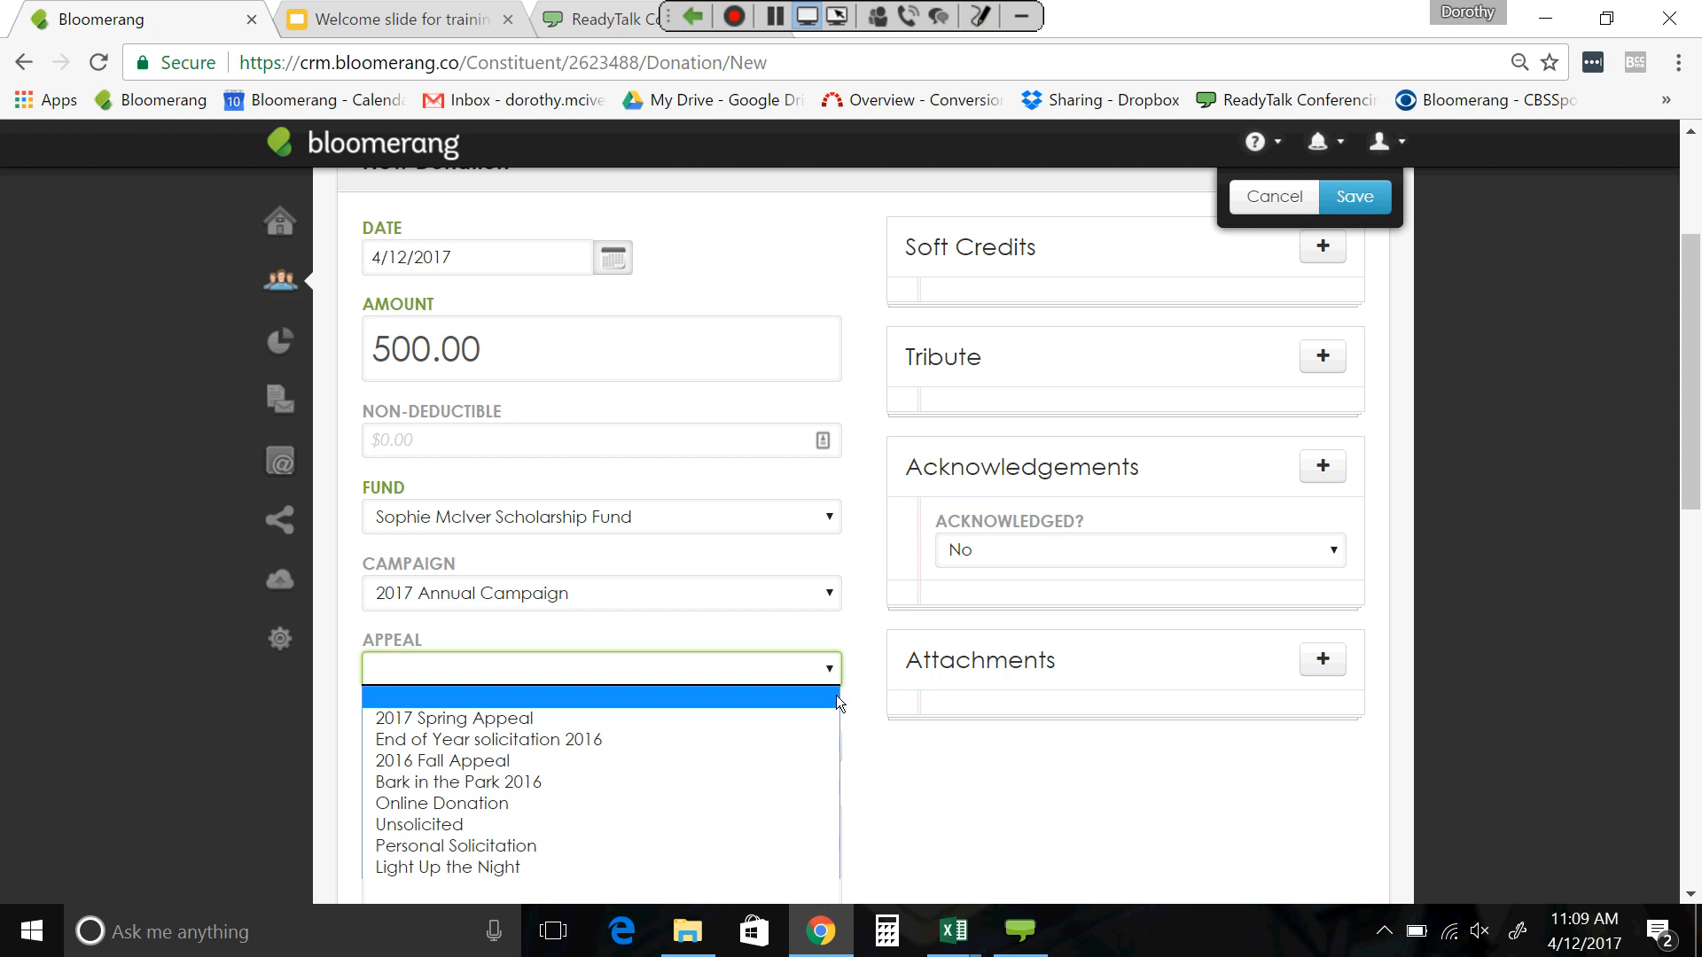
pyautogui.moveTo(1697, 377); pyautogui.dragTo(1697, 457)
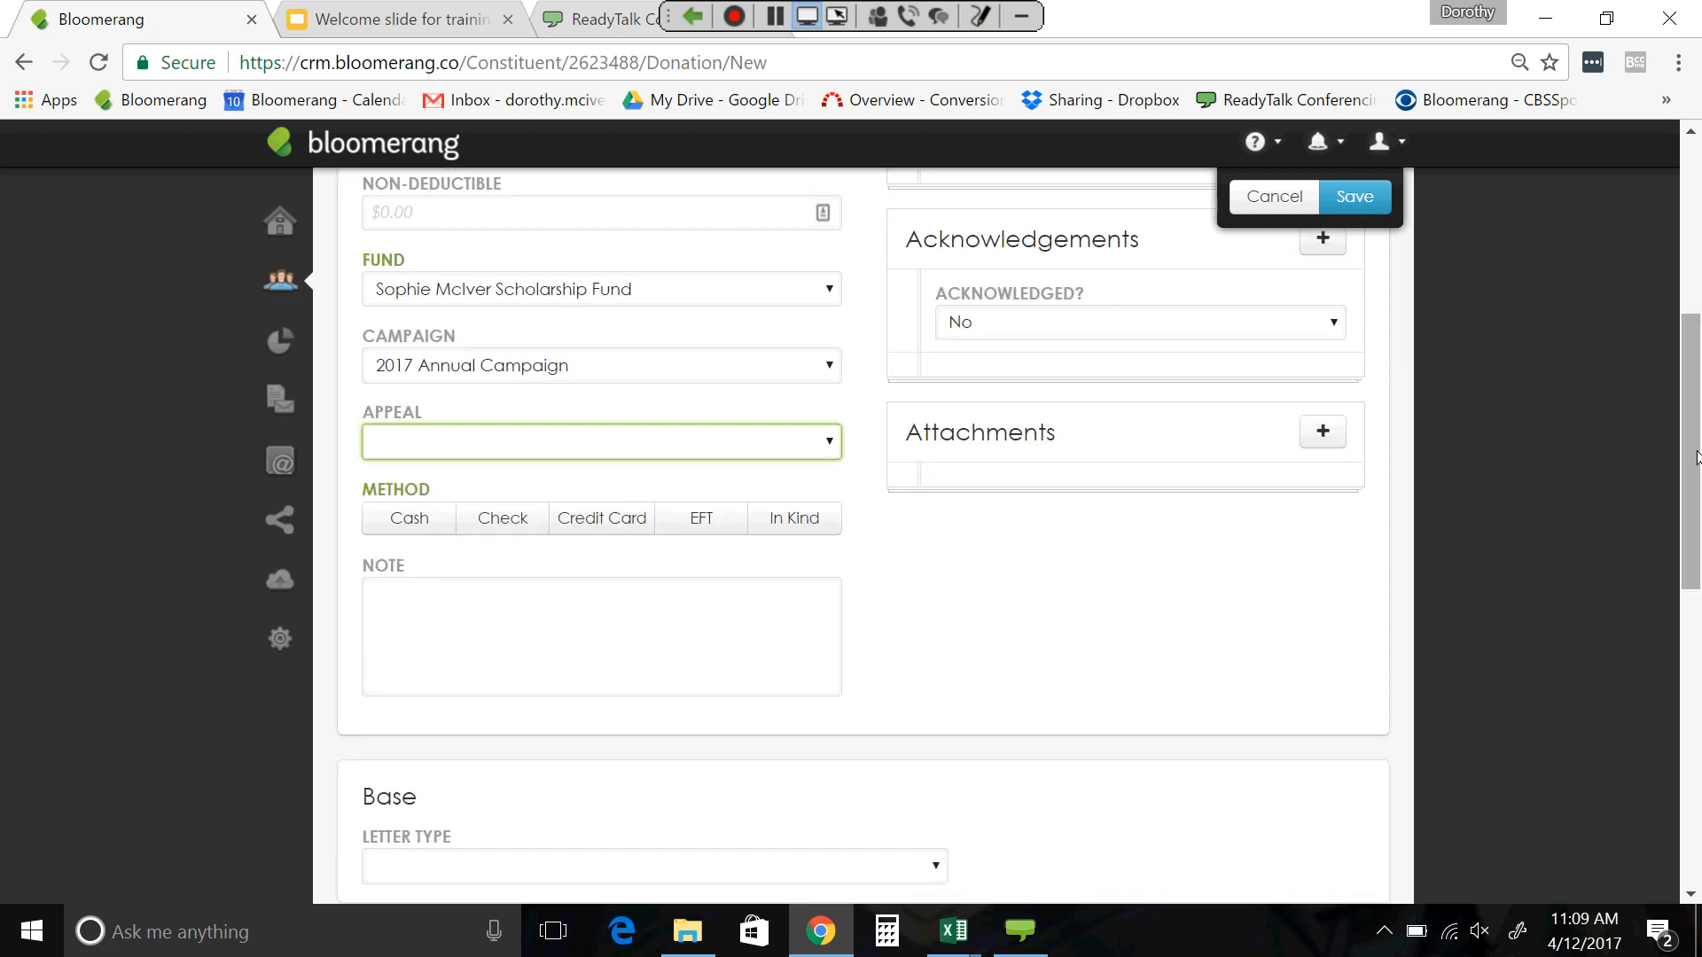
pyautogui.click(836, 444)
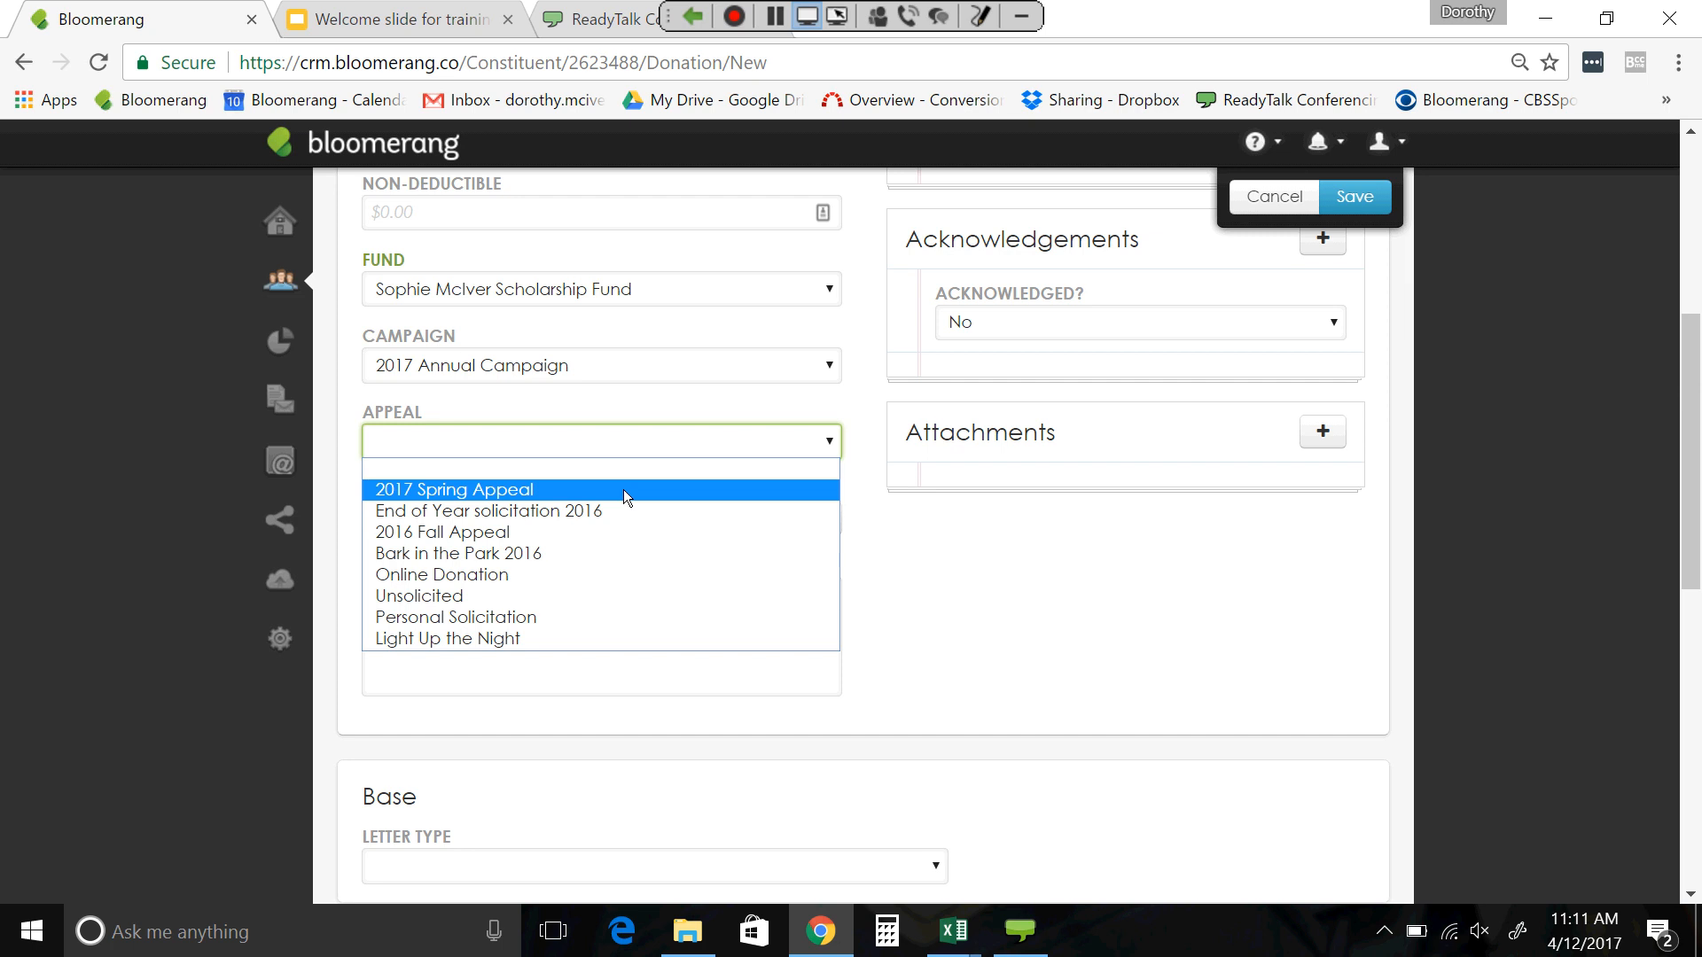
pyautogui.click(624, 489)
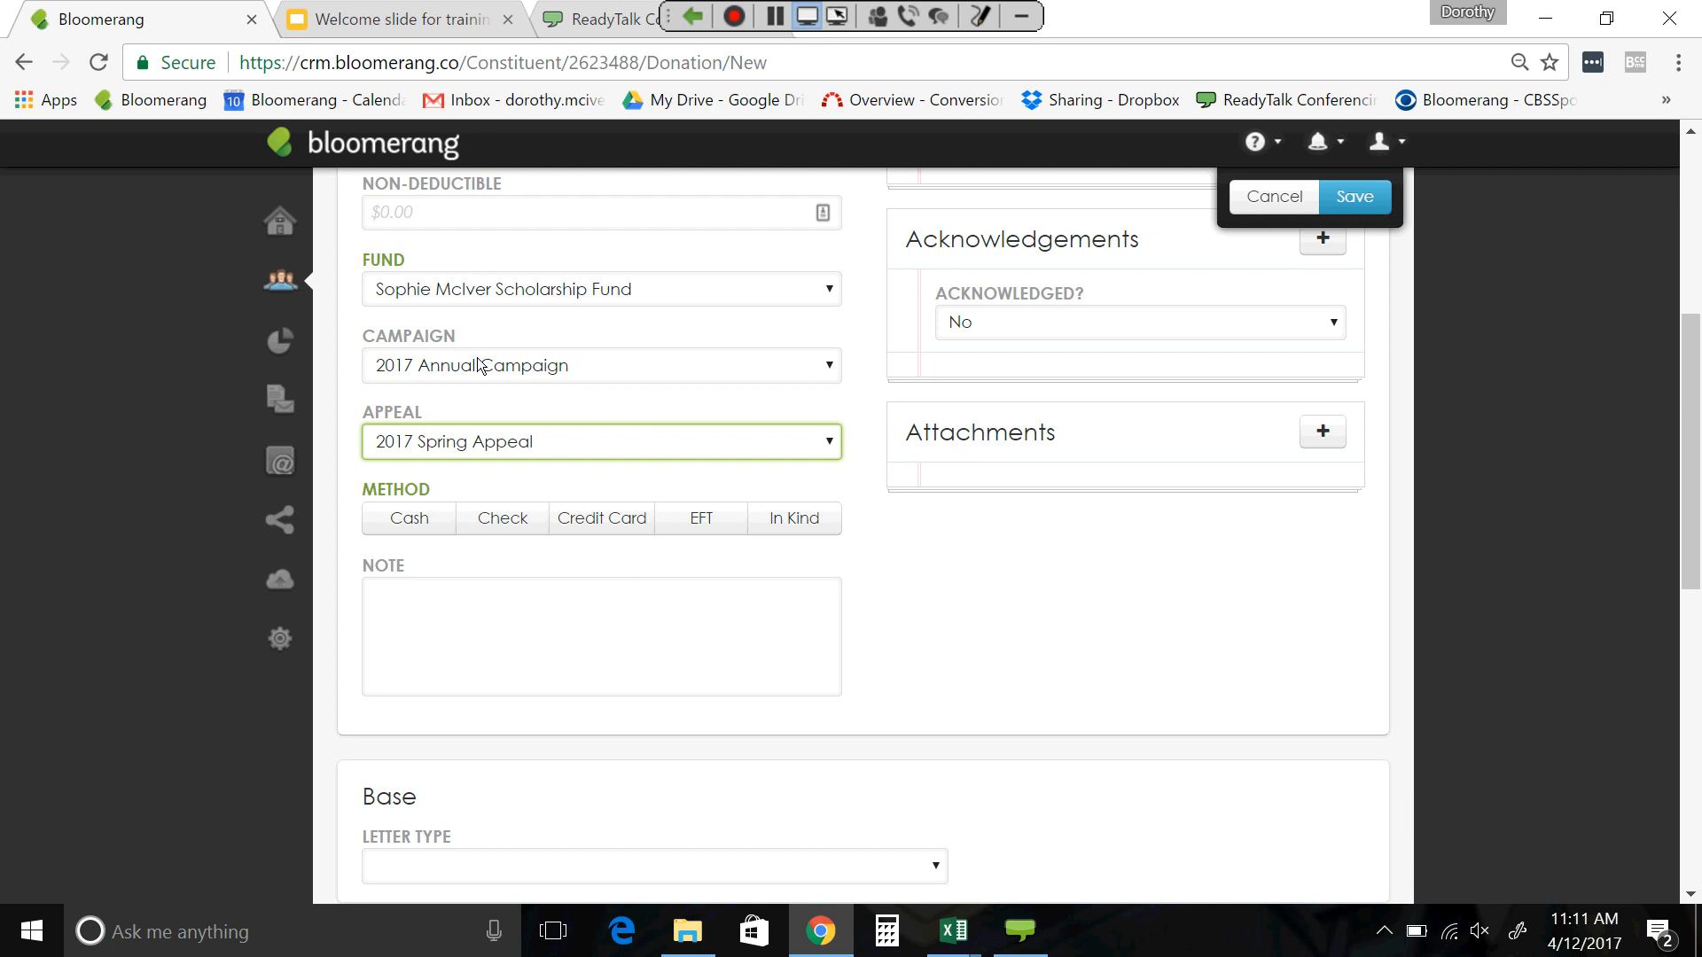
pyautogui.click(279, 640)
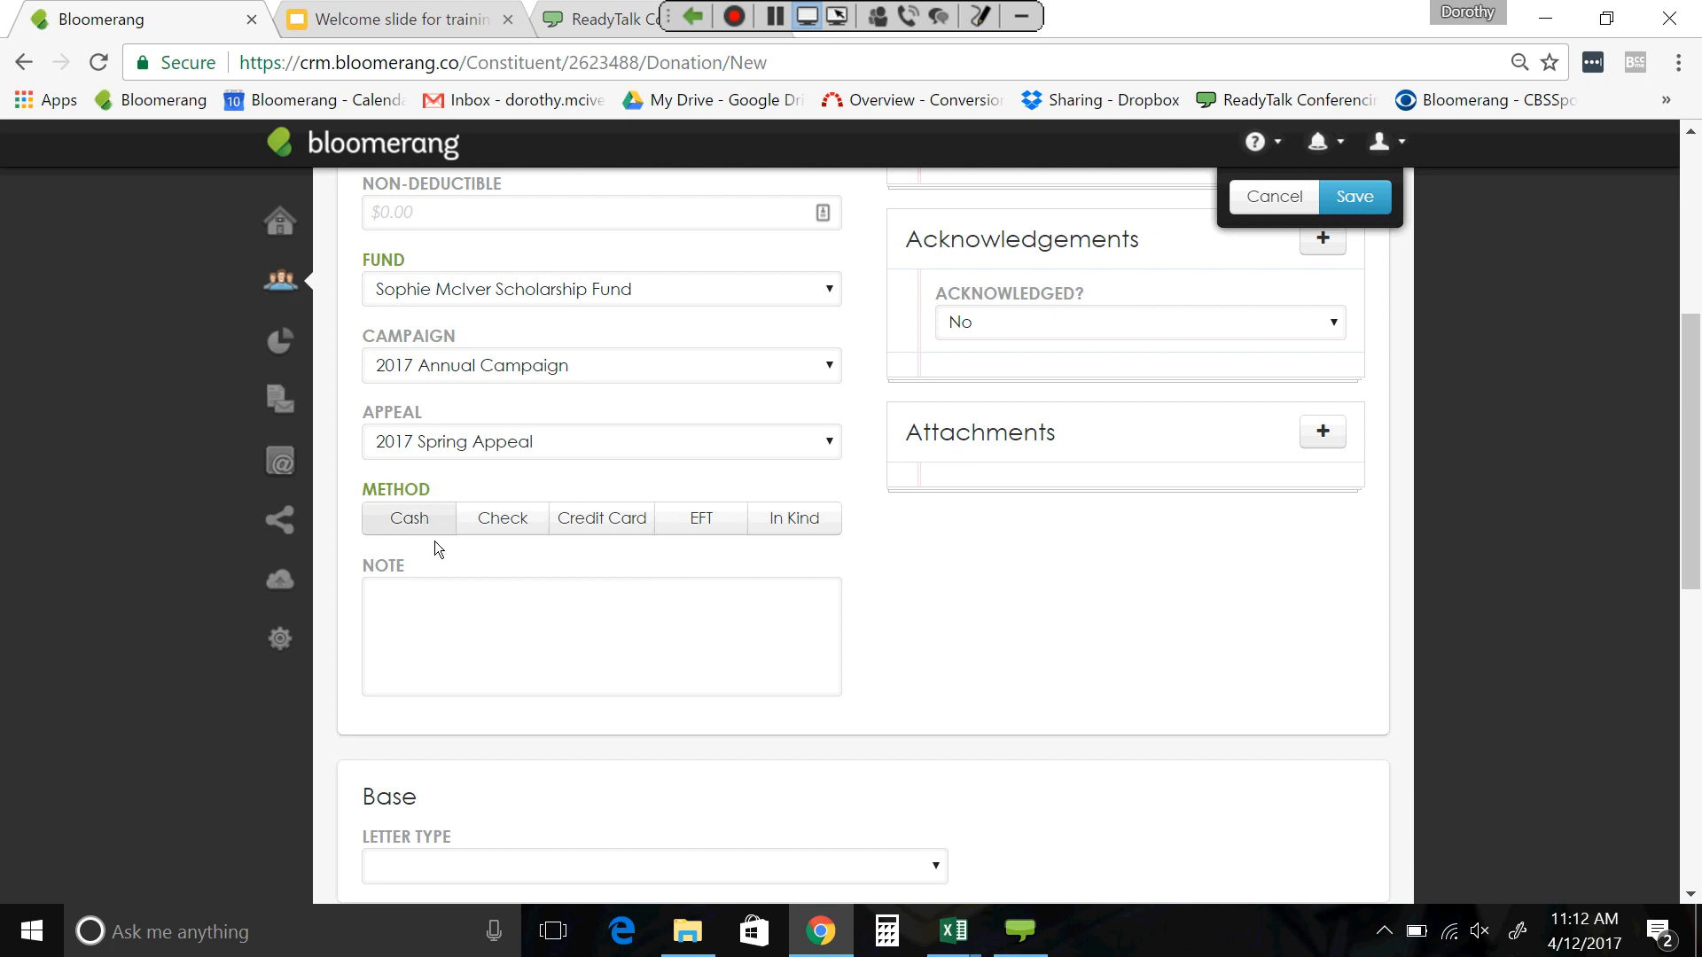
# - Preview the additional fields for the Check, Credit Card and EFT payment methods
pyautogui.click(513, 523)
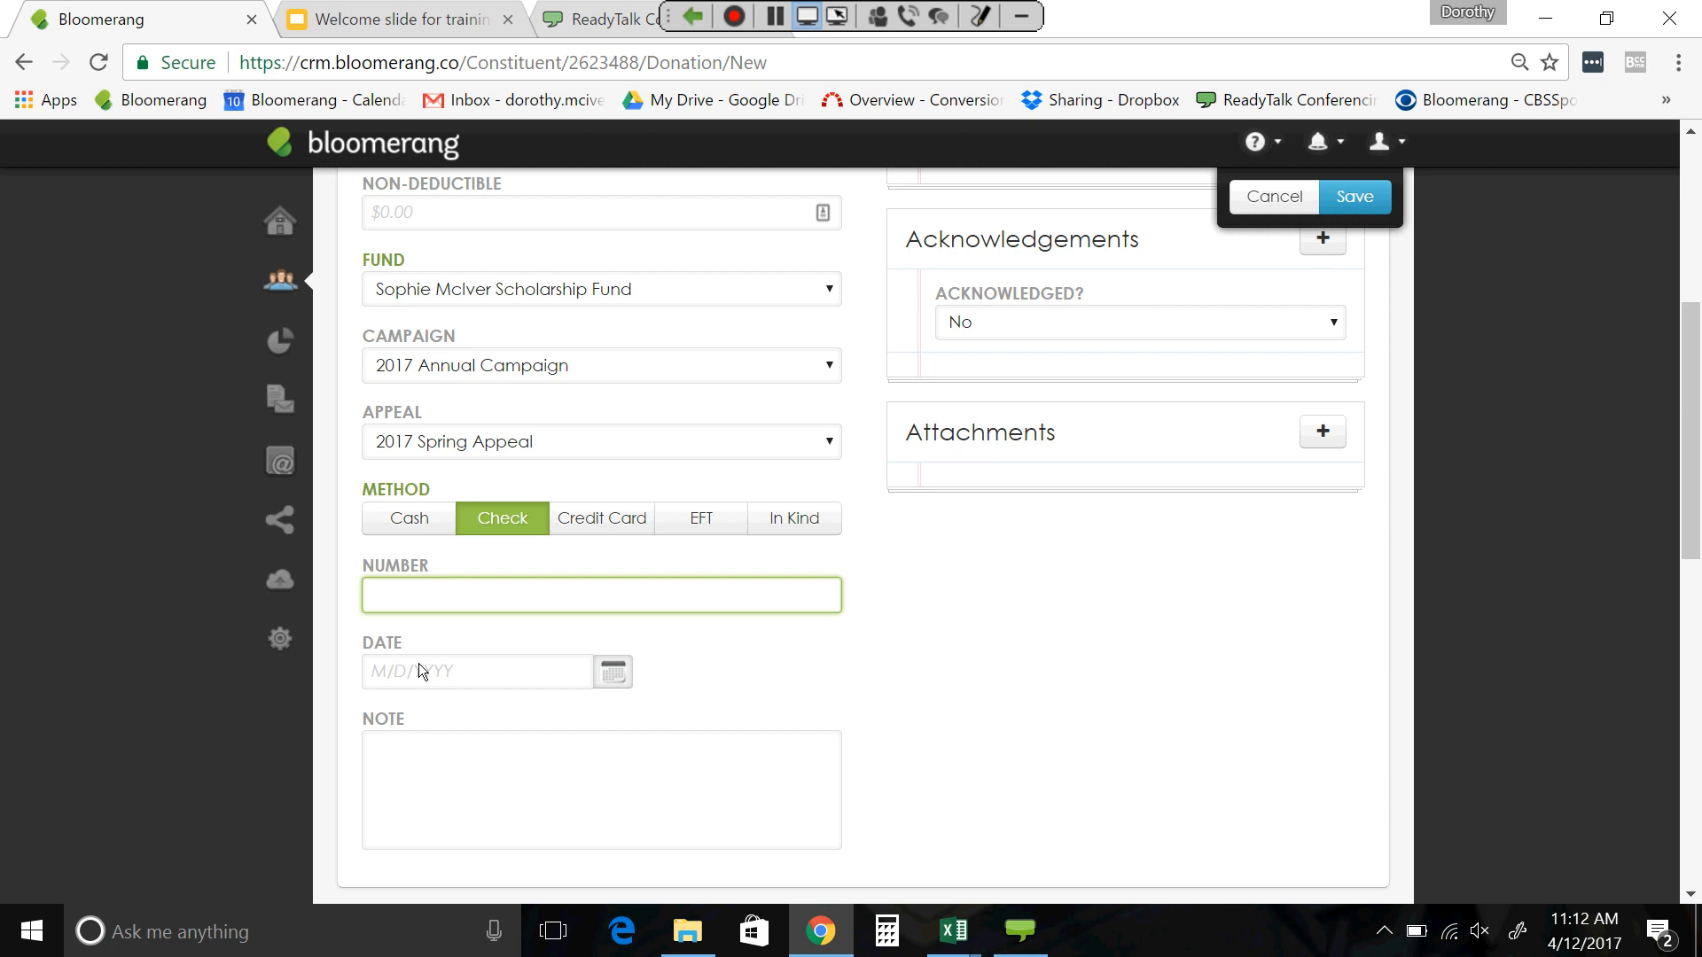
pyautogui.click(609, 520)
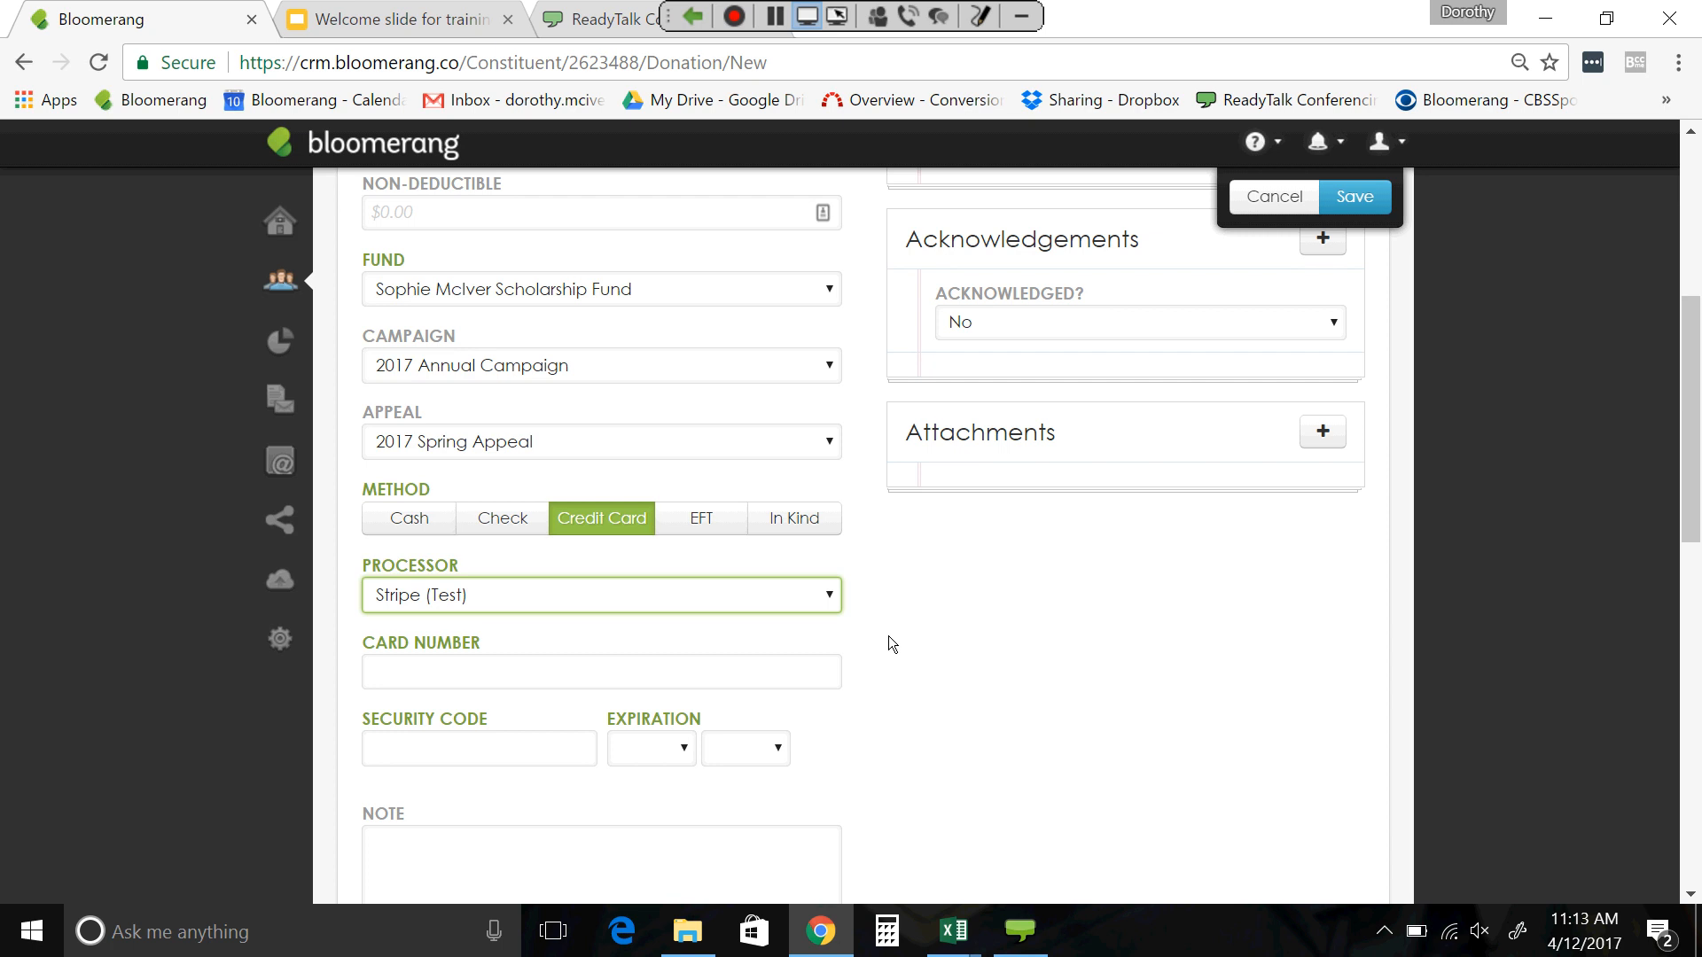
pyautogui.click(725, 518)
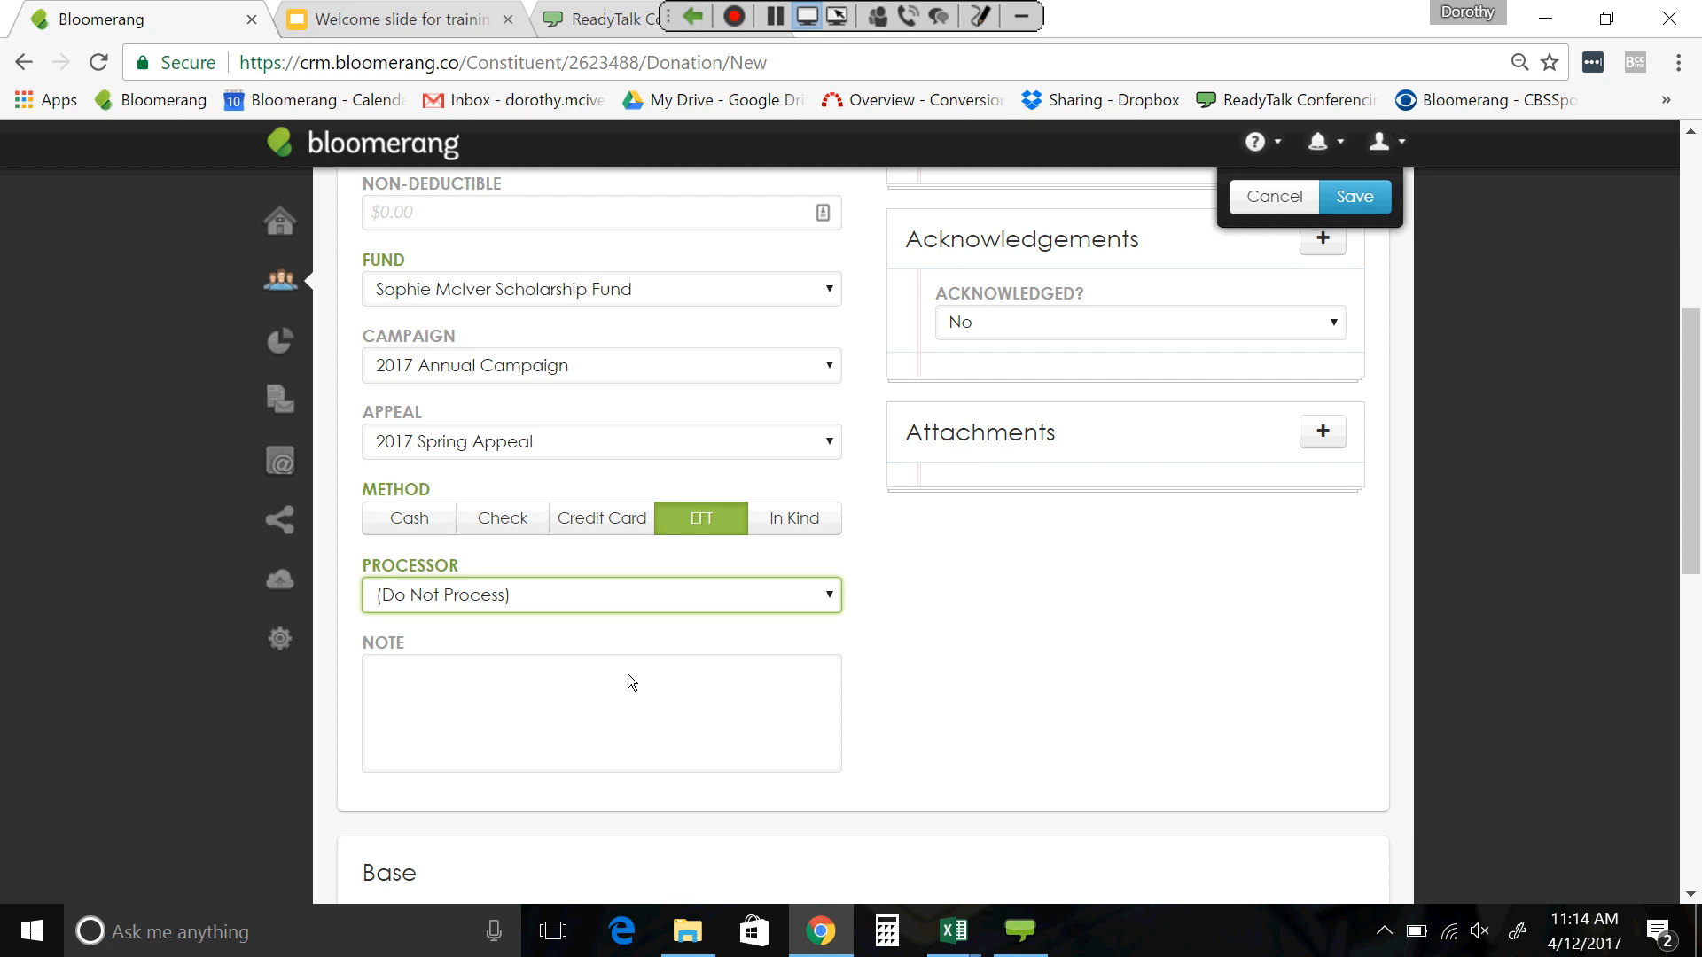
# - Preview the additional fields for the In Kind payment method, including the choices for its type
pyautogui.click(793, 519)
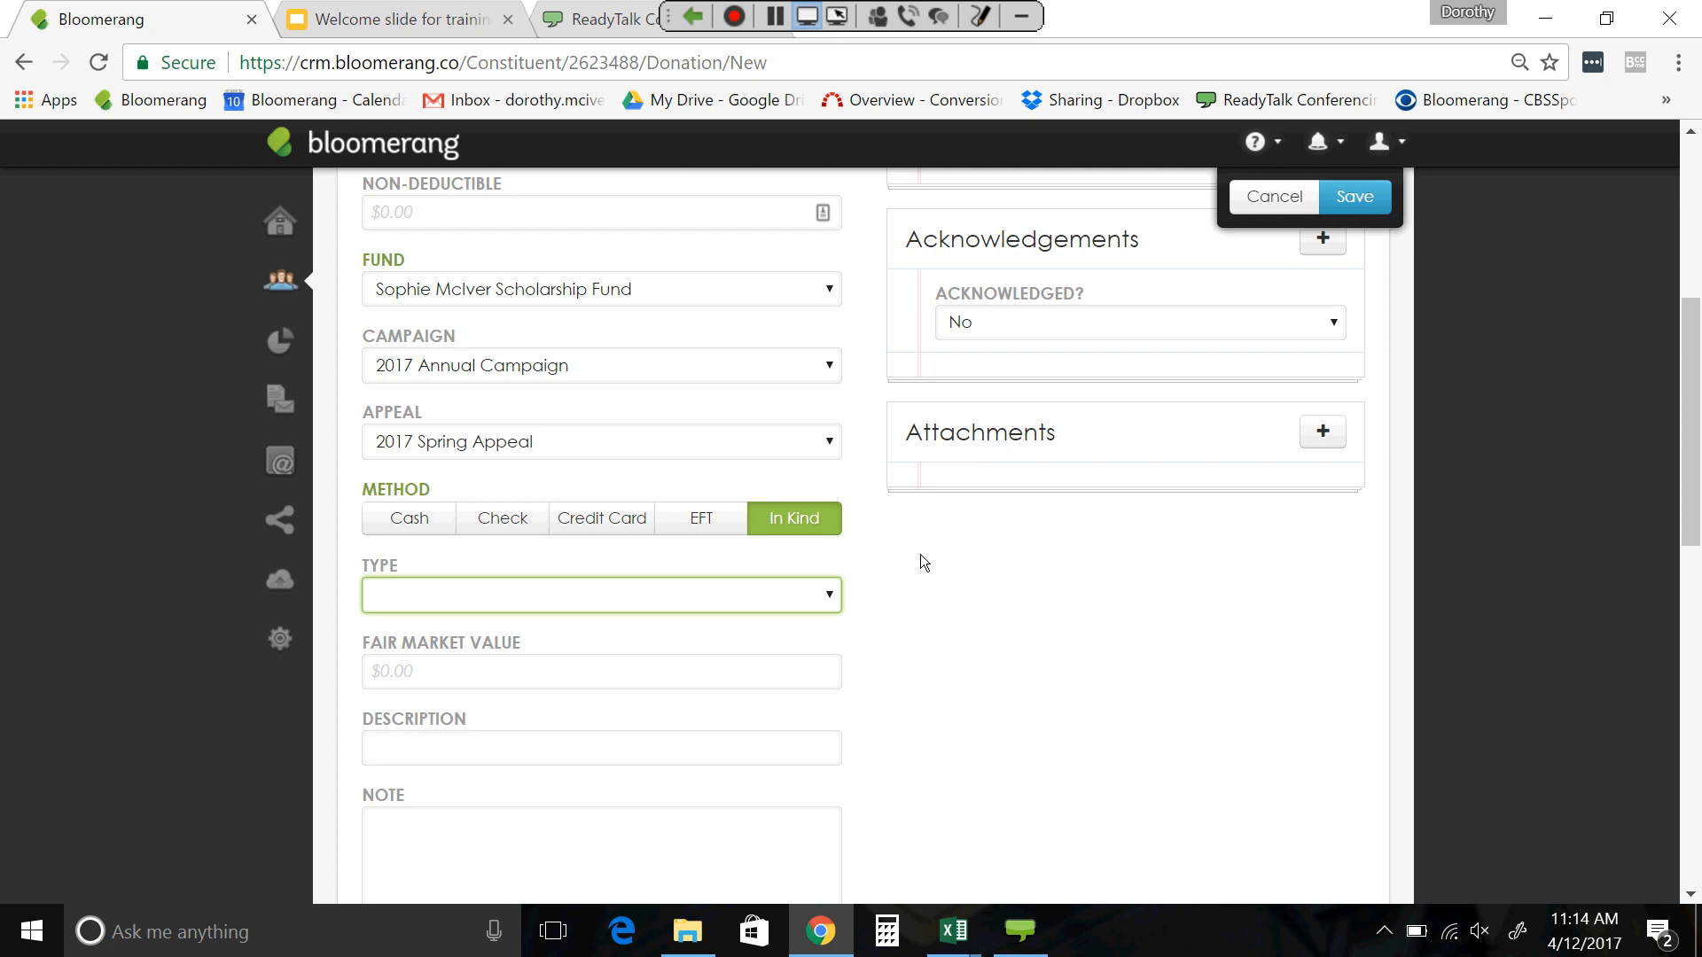
pyautogui.scroll(2, 920, 555)
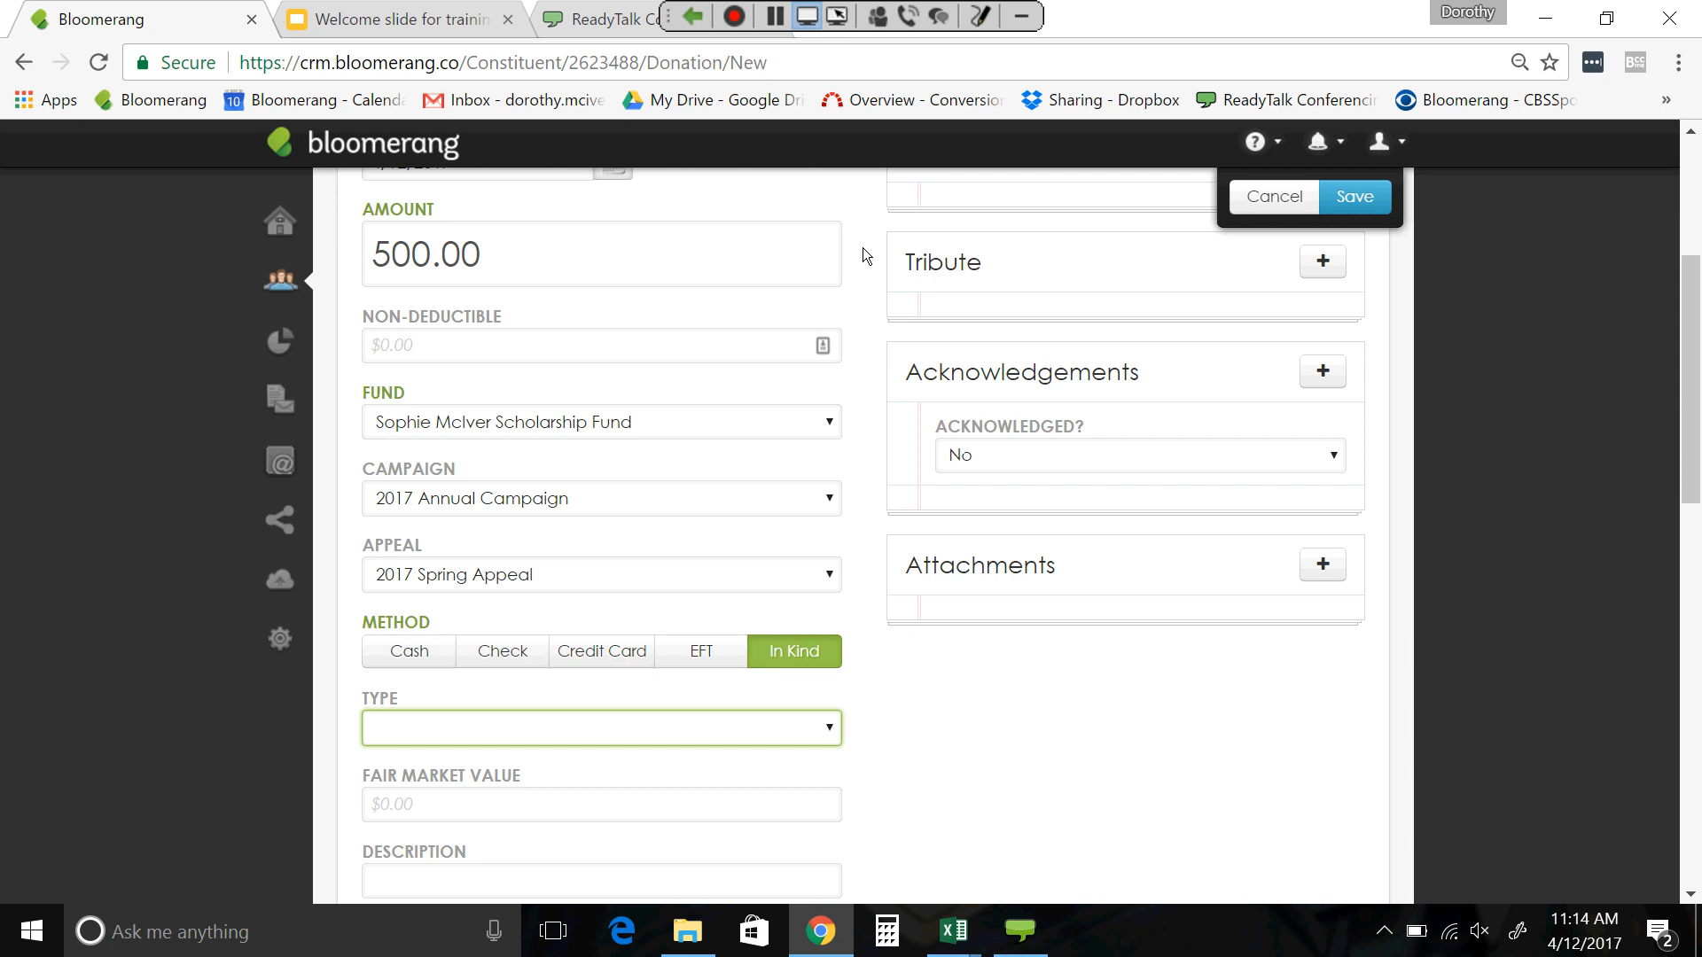
pyautogui.scroll(-2, 865, 275)
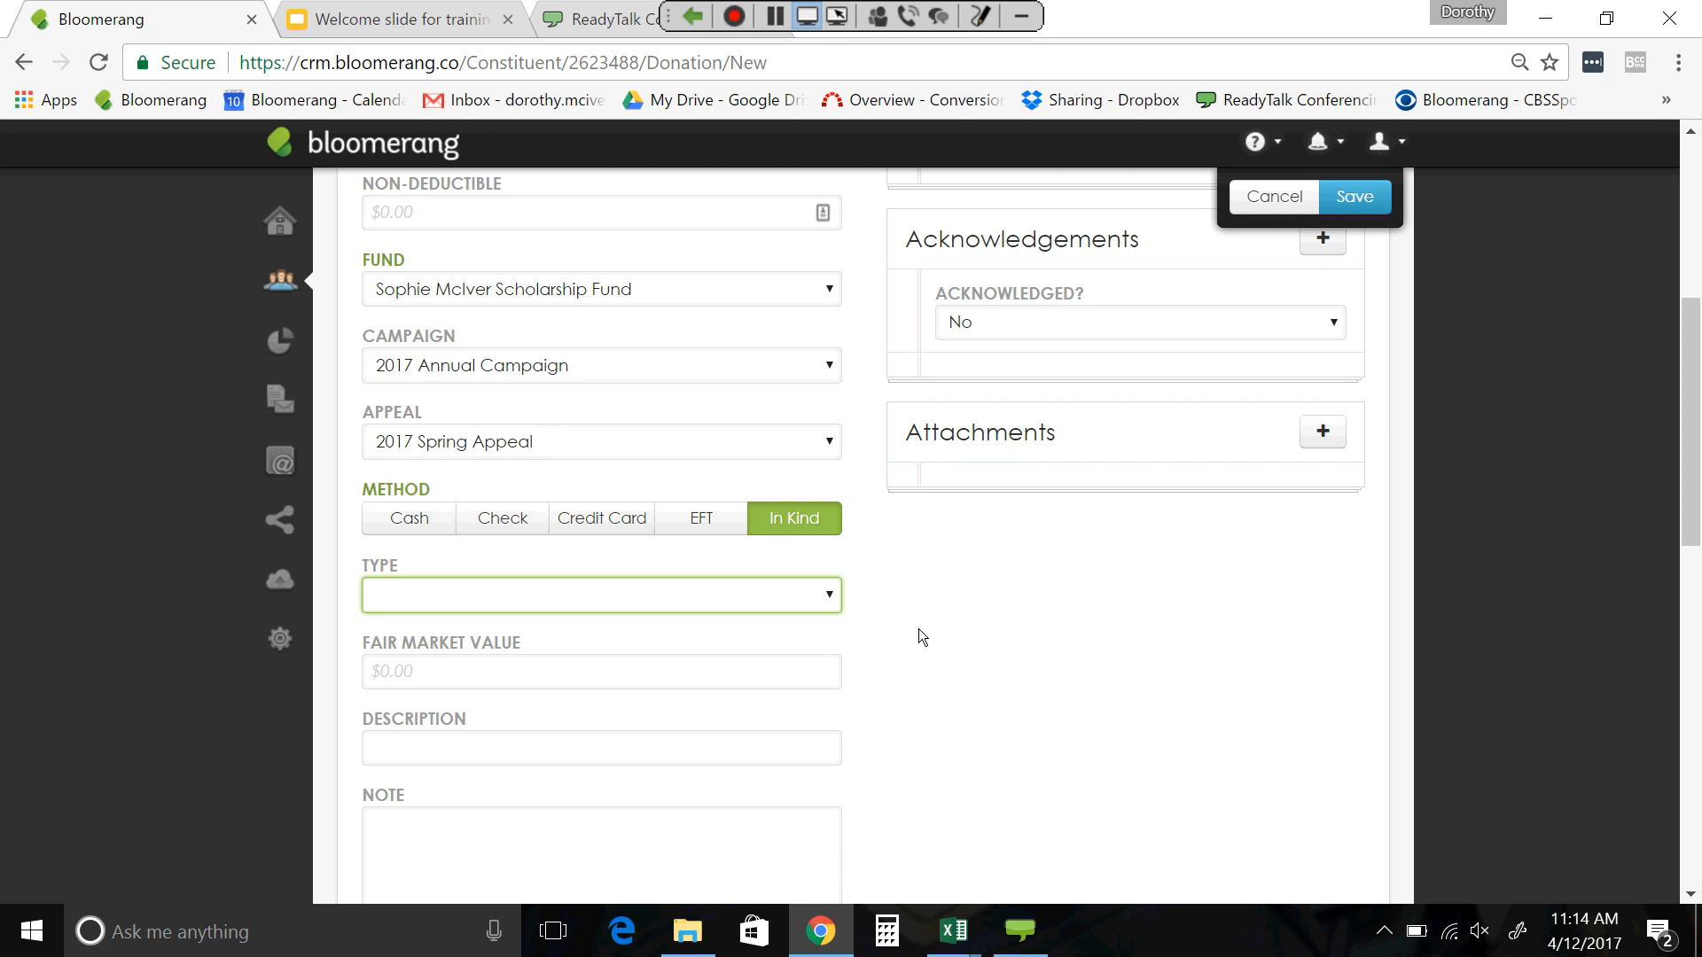
pyautogui.scroll(2, 919, 630)
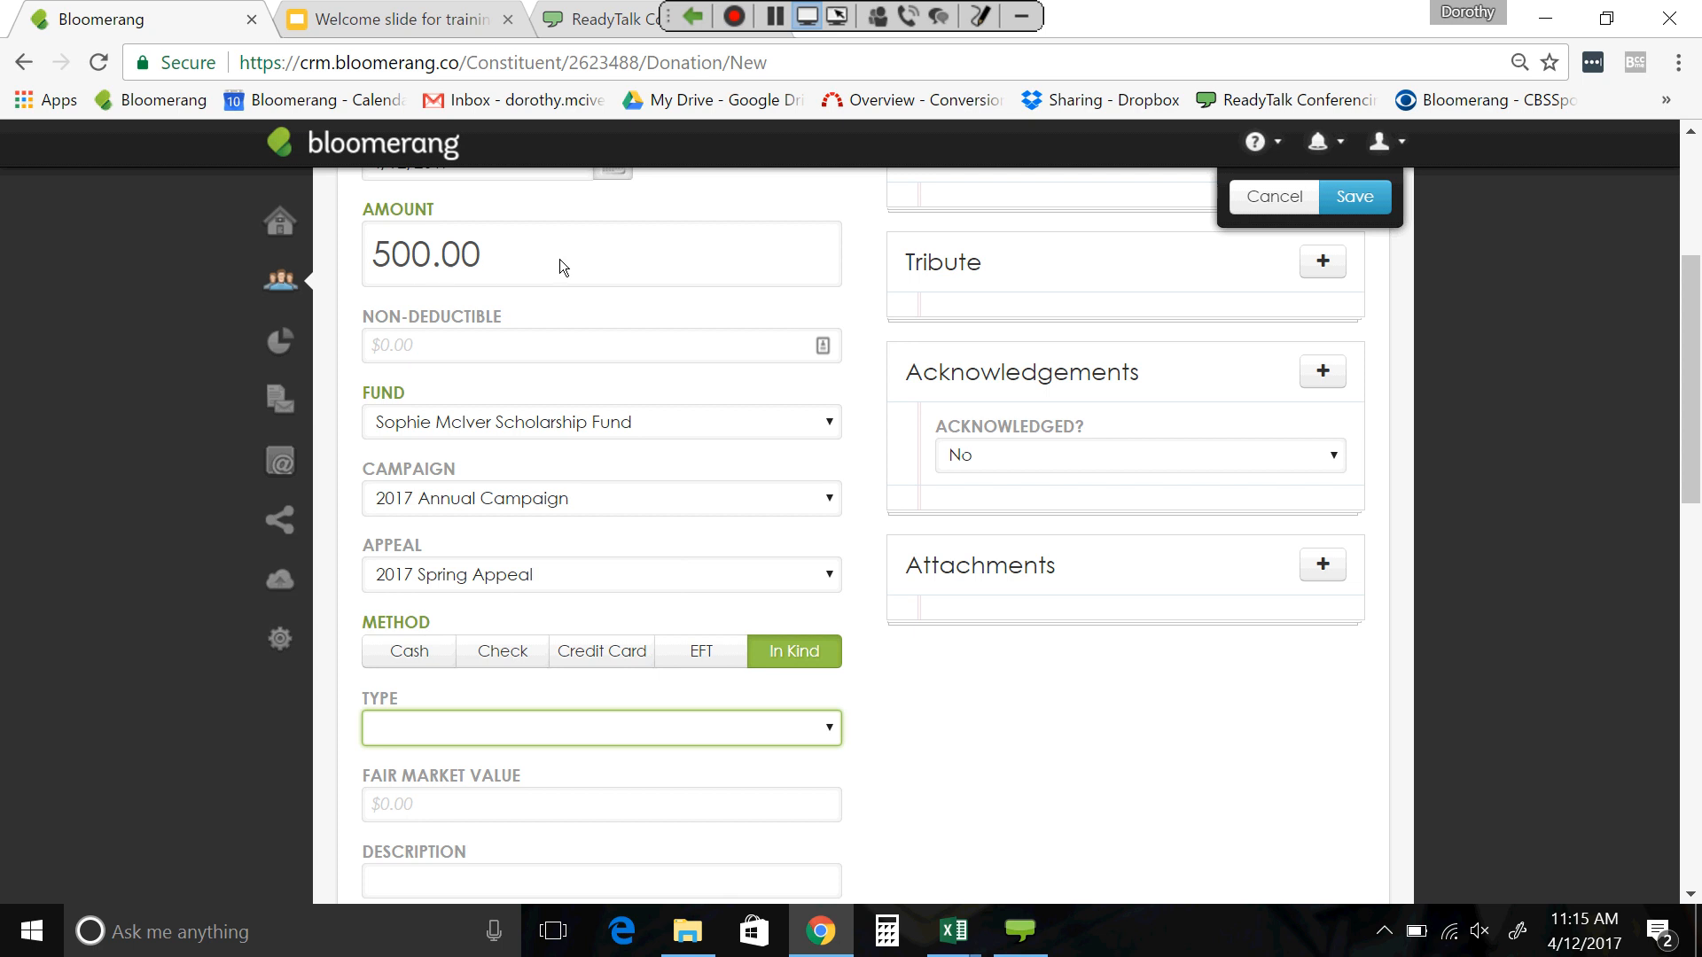
pyautogui.scroll(-2, 747, 441)
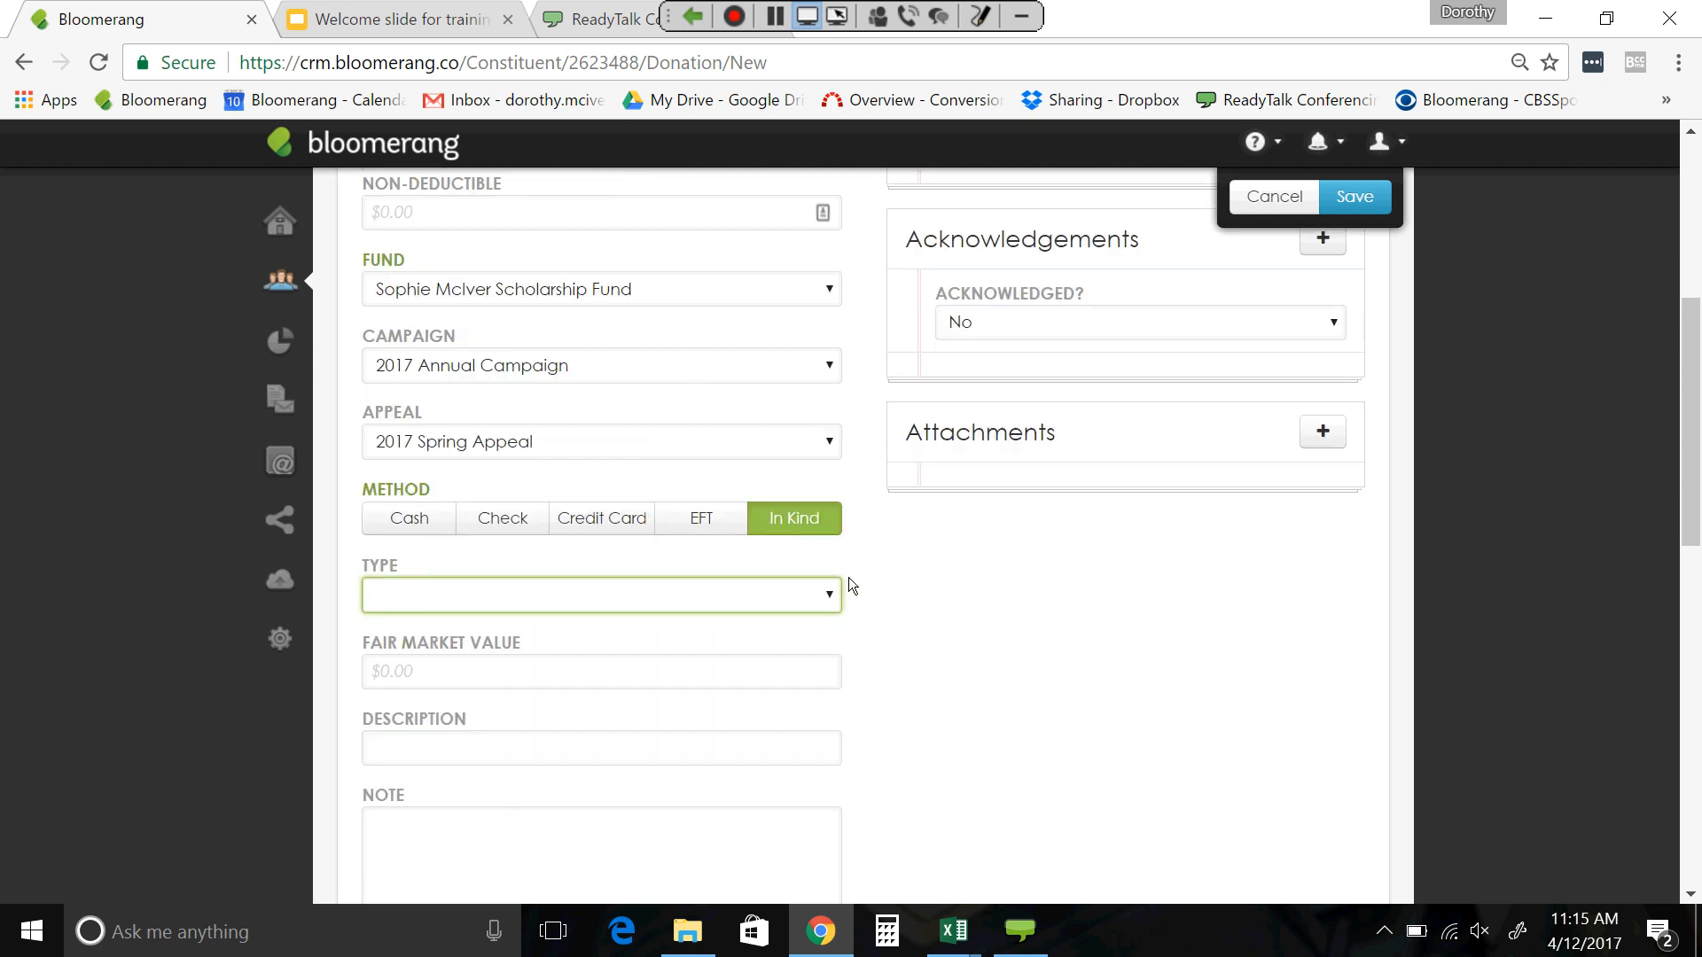
pyautogui.click(832, 597)
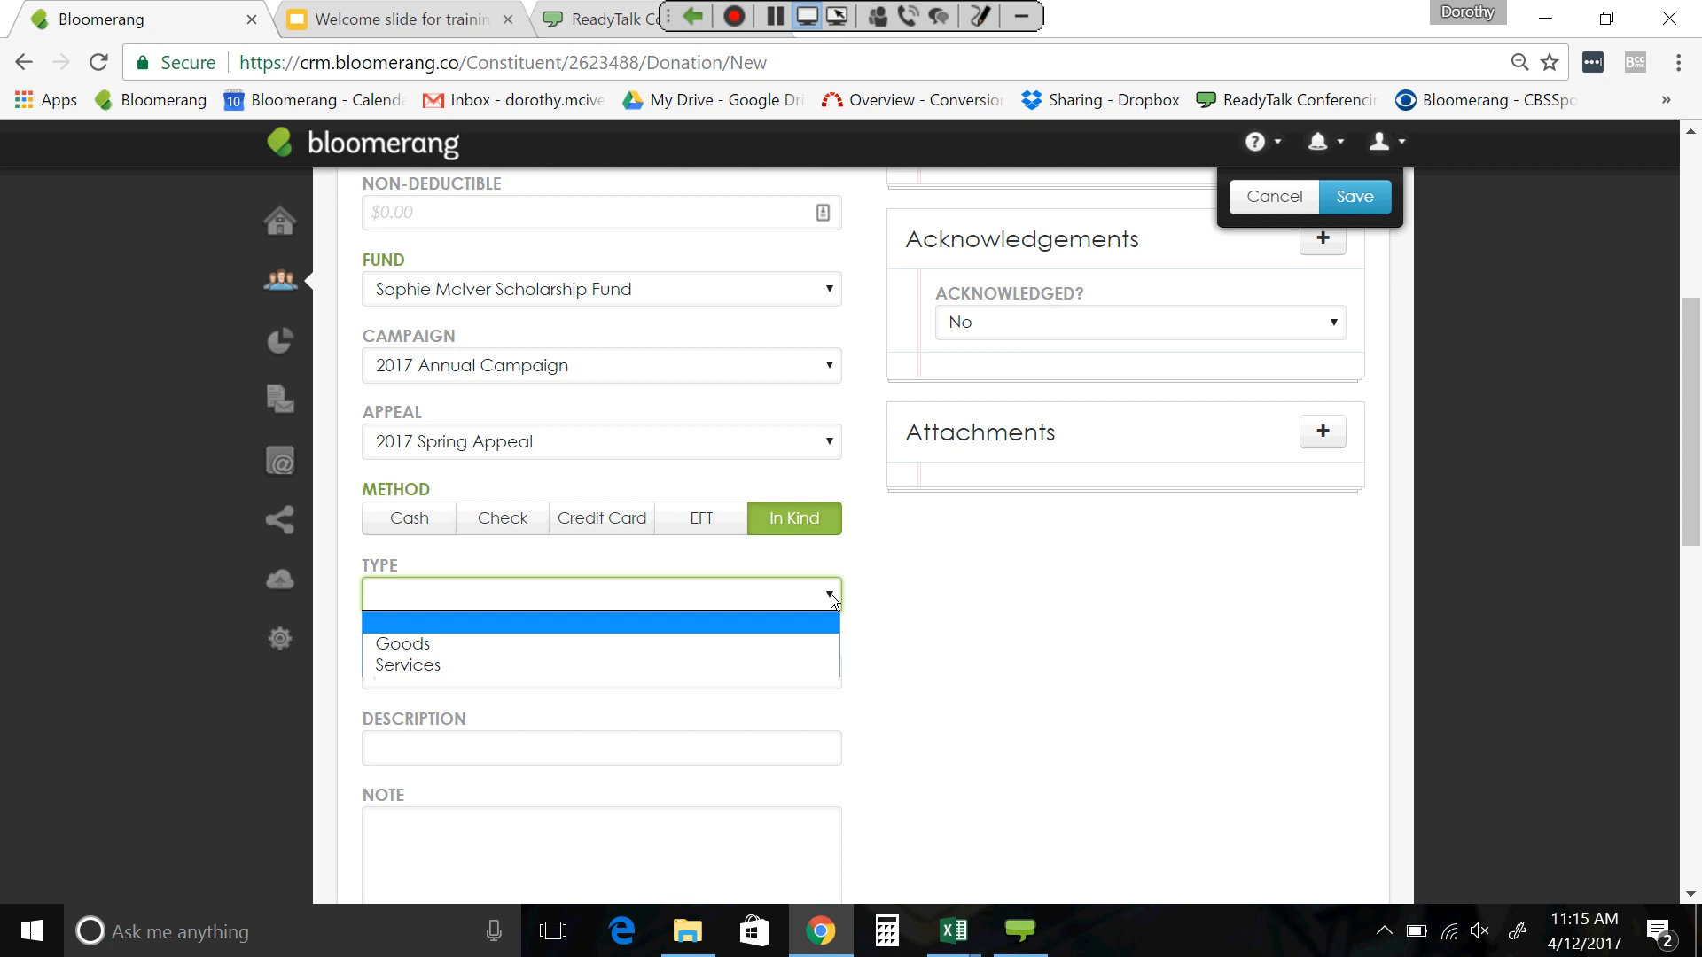
pyautogui.click(881, 609)
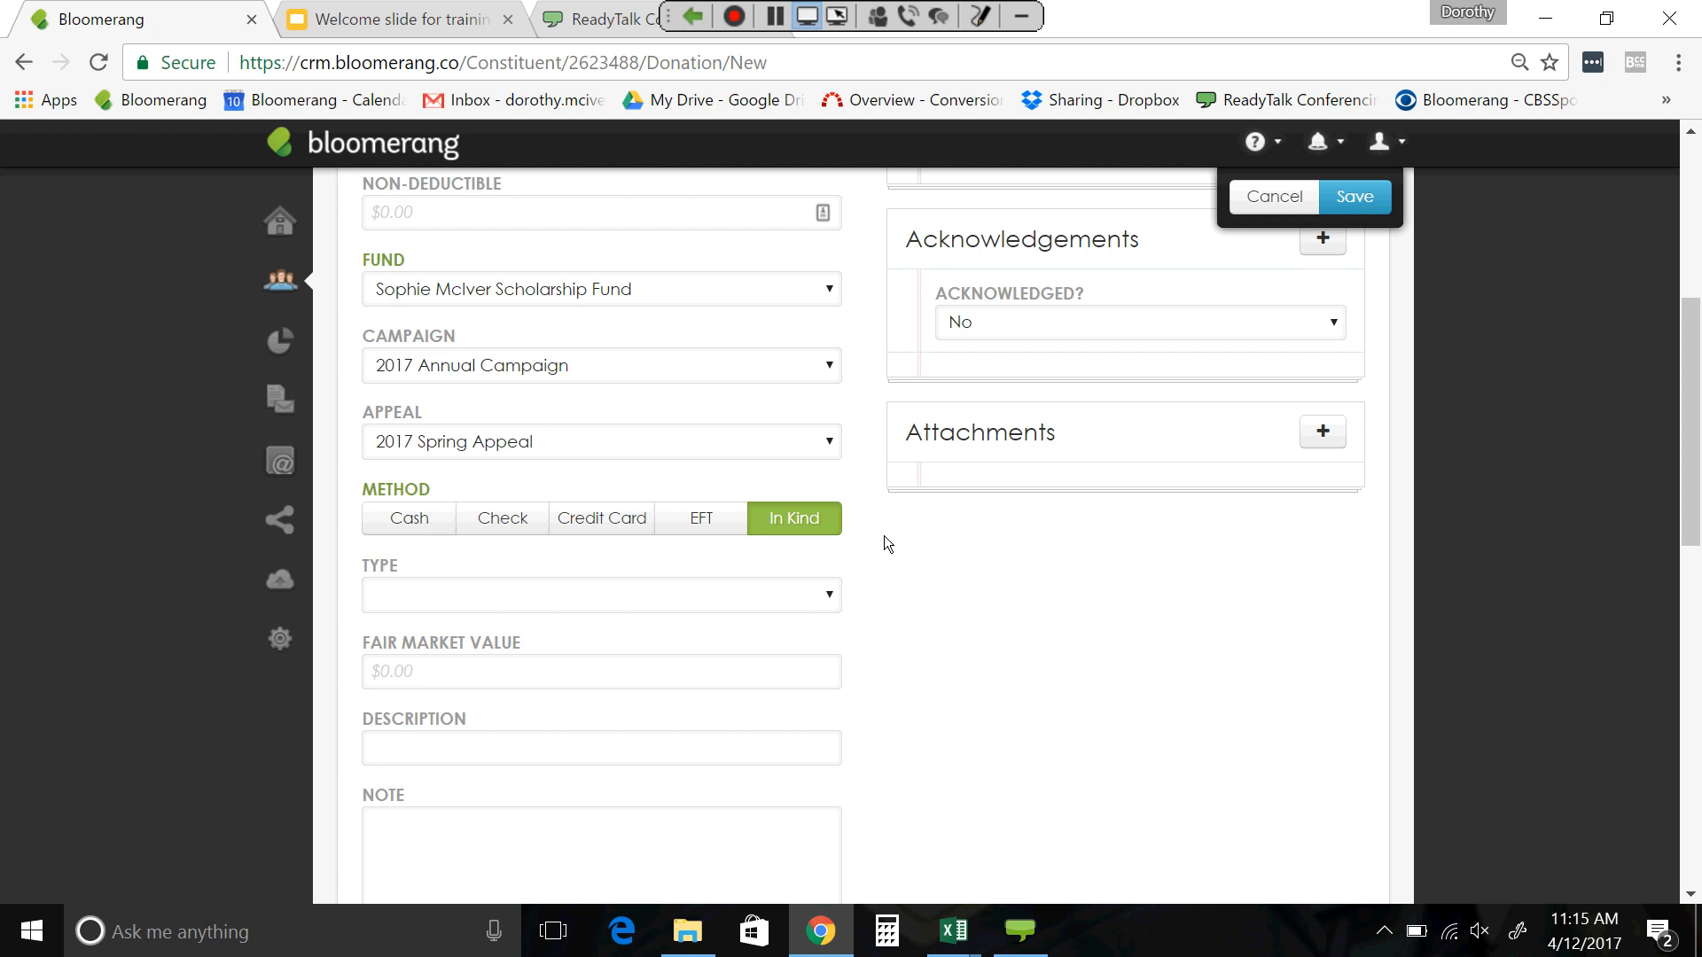
# - Set the donation's payment method to Check with number 1234 and a check date of 4/10/2017
pyautogui.click(505, 525)
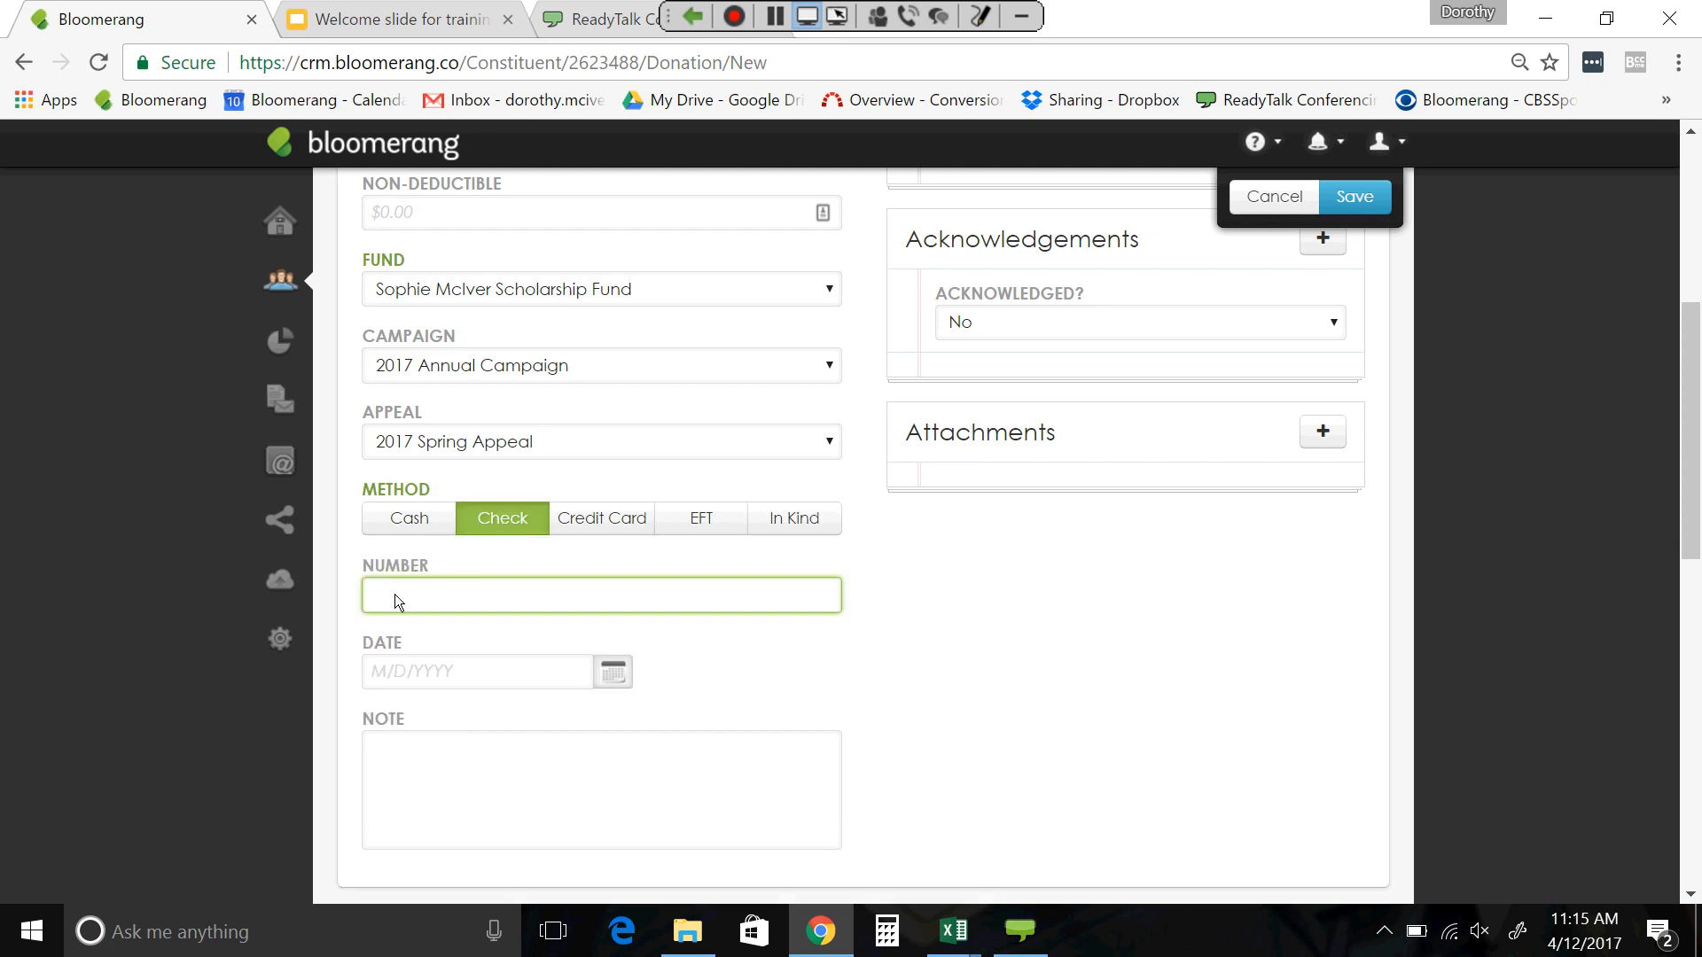
pyautogui.write('1234')
pyautogui.click(608, 669)
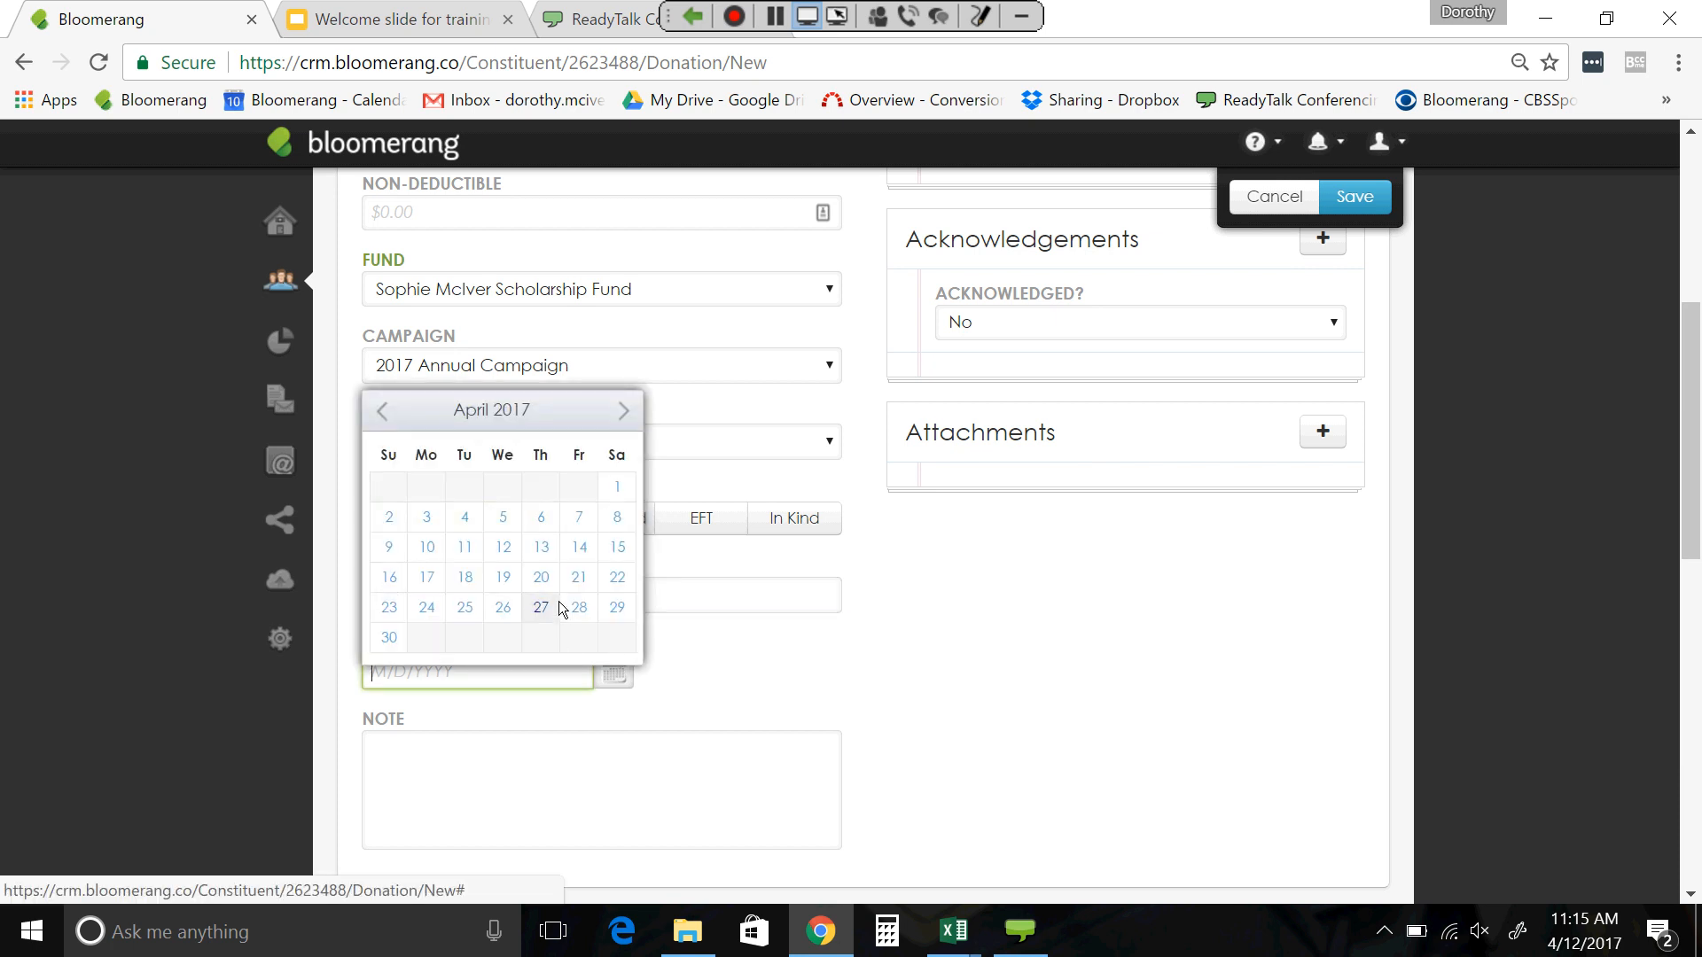
pyautogui.click(428, 549)
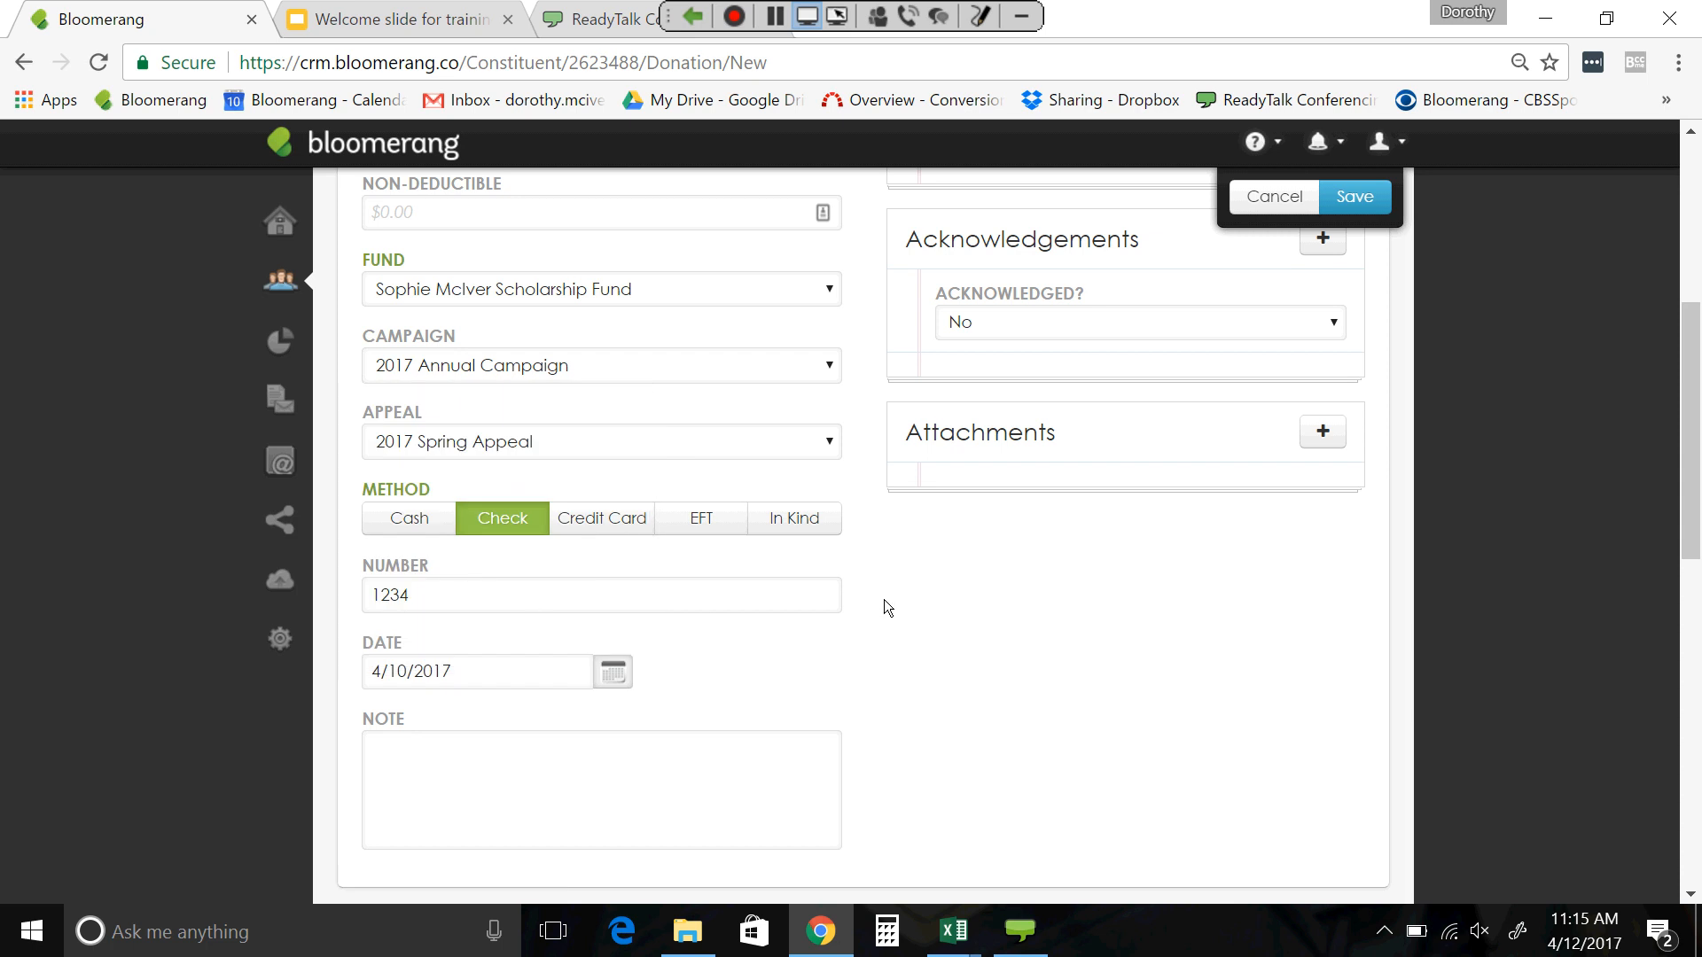
pyautogui.scroll(-1, 884, 600)
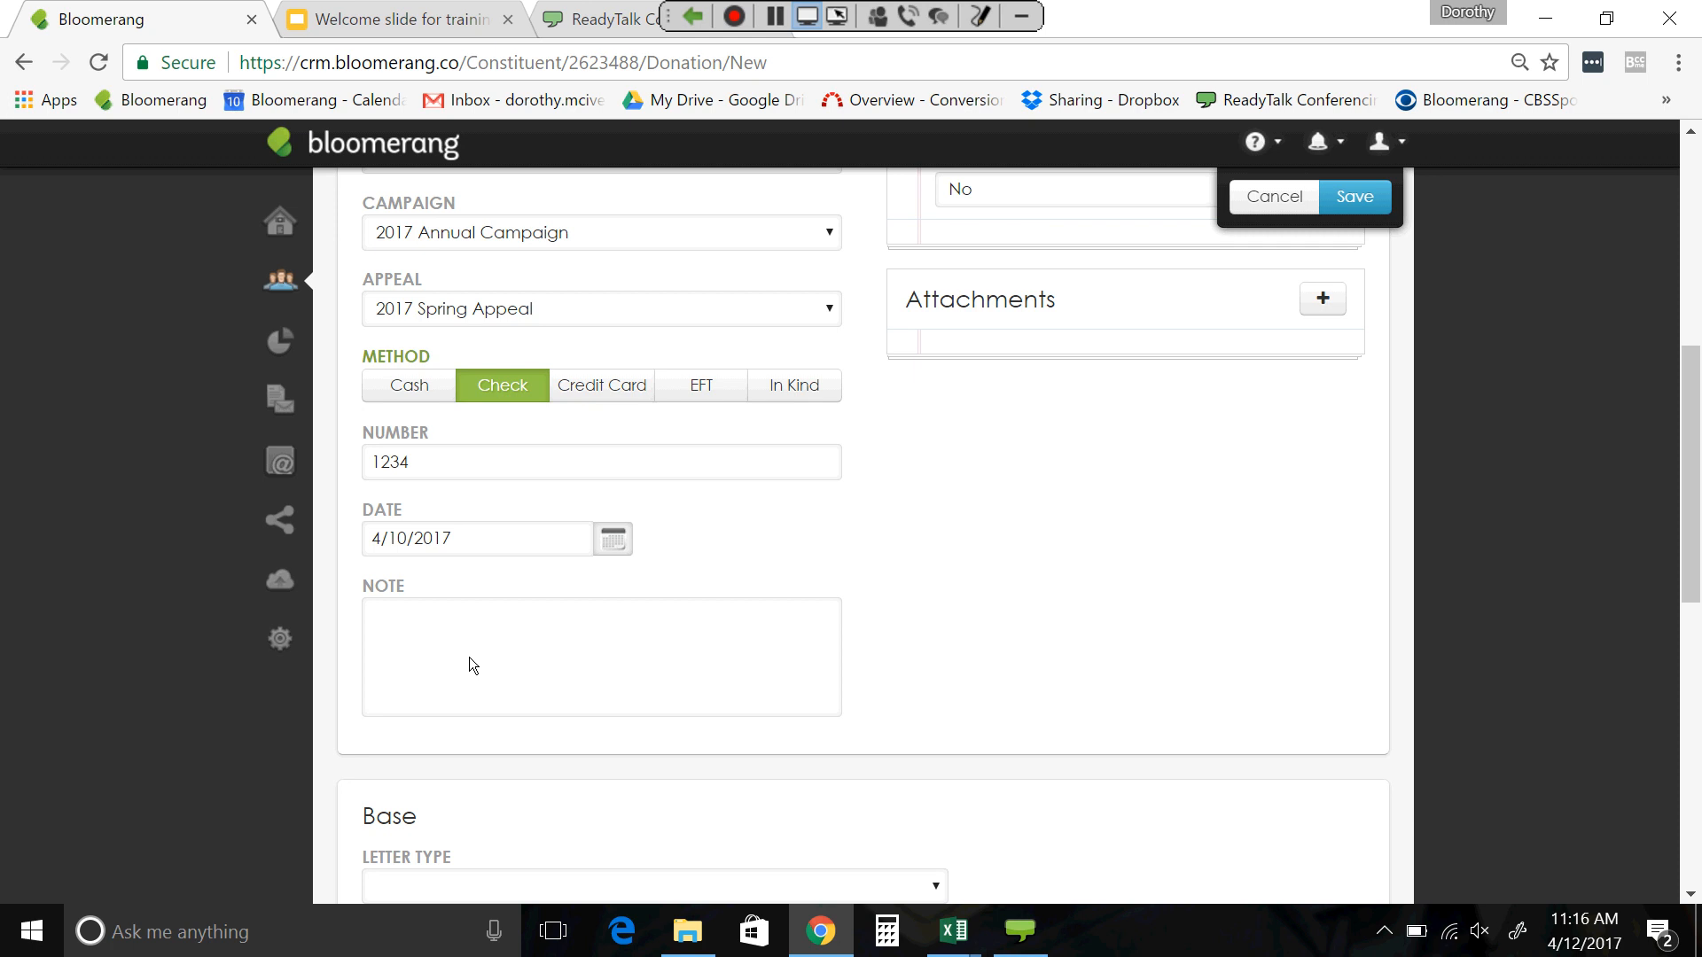
pyautogui.click(440, 617)
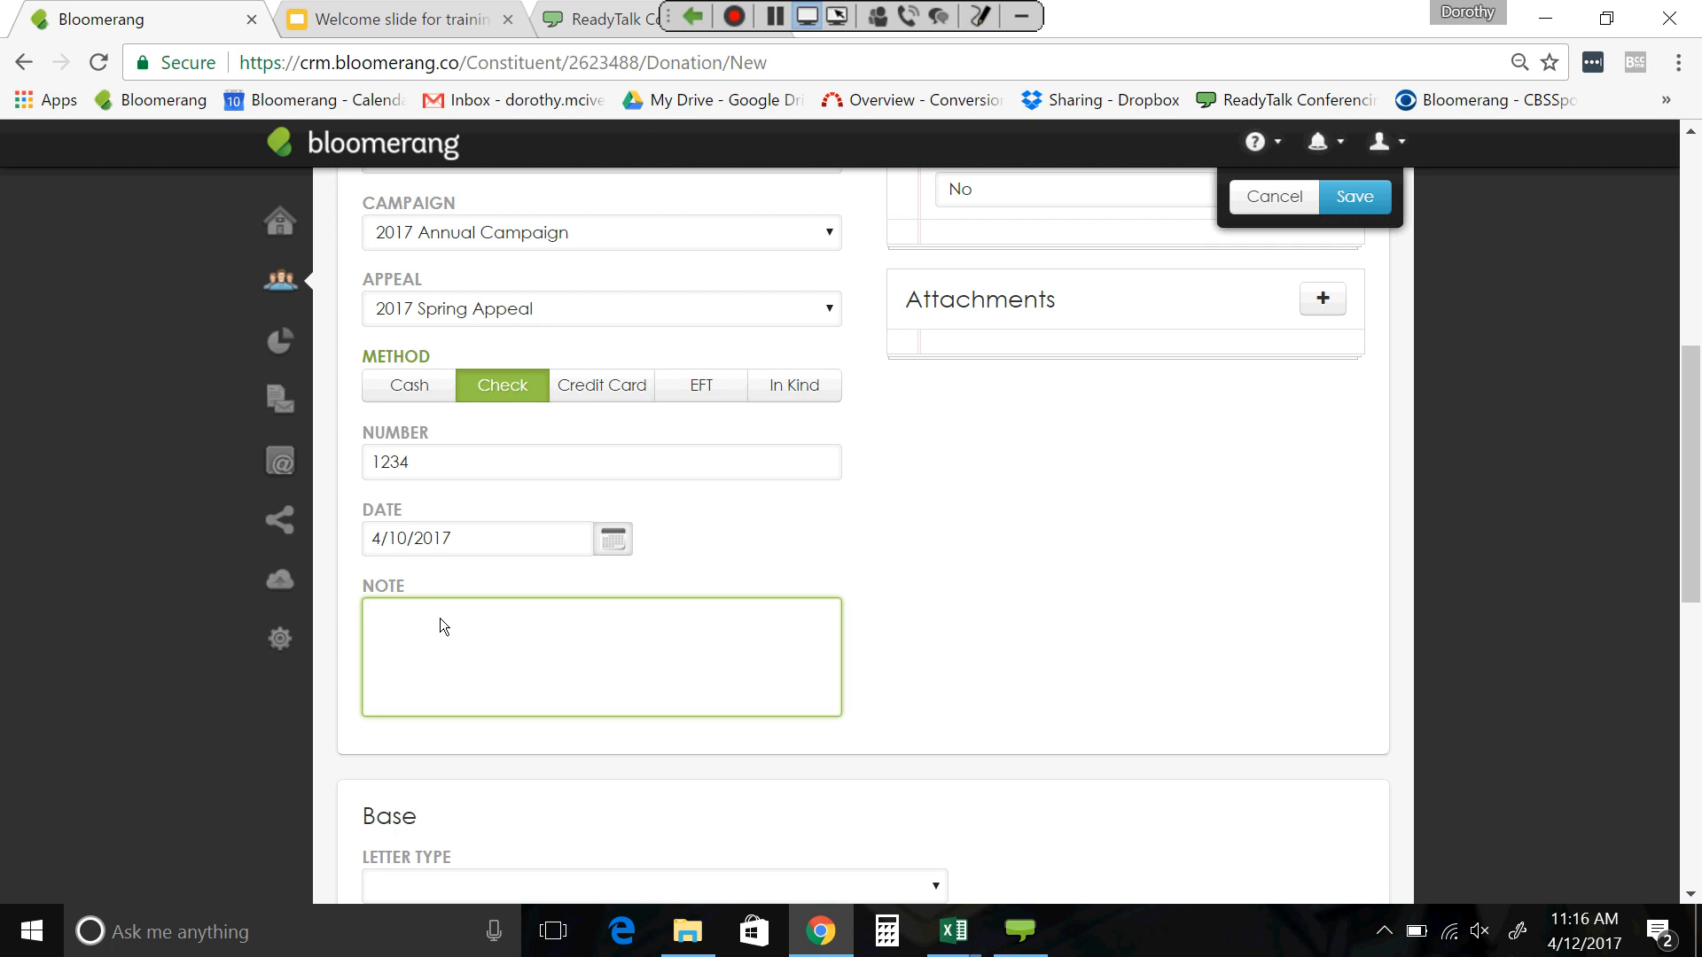
pyautogui.scroll(3, 854, 563)
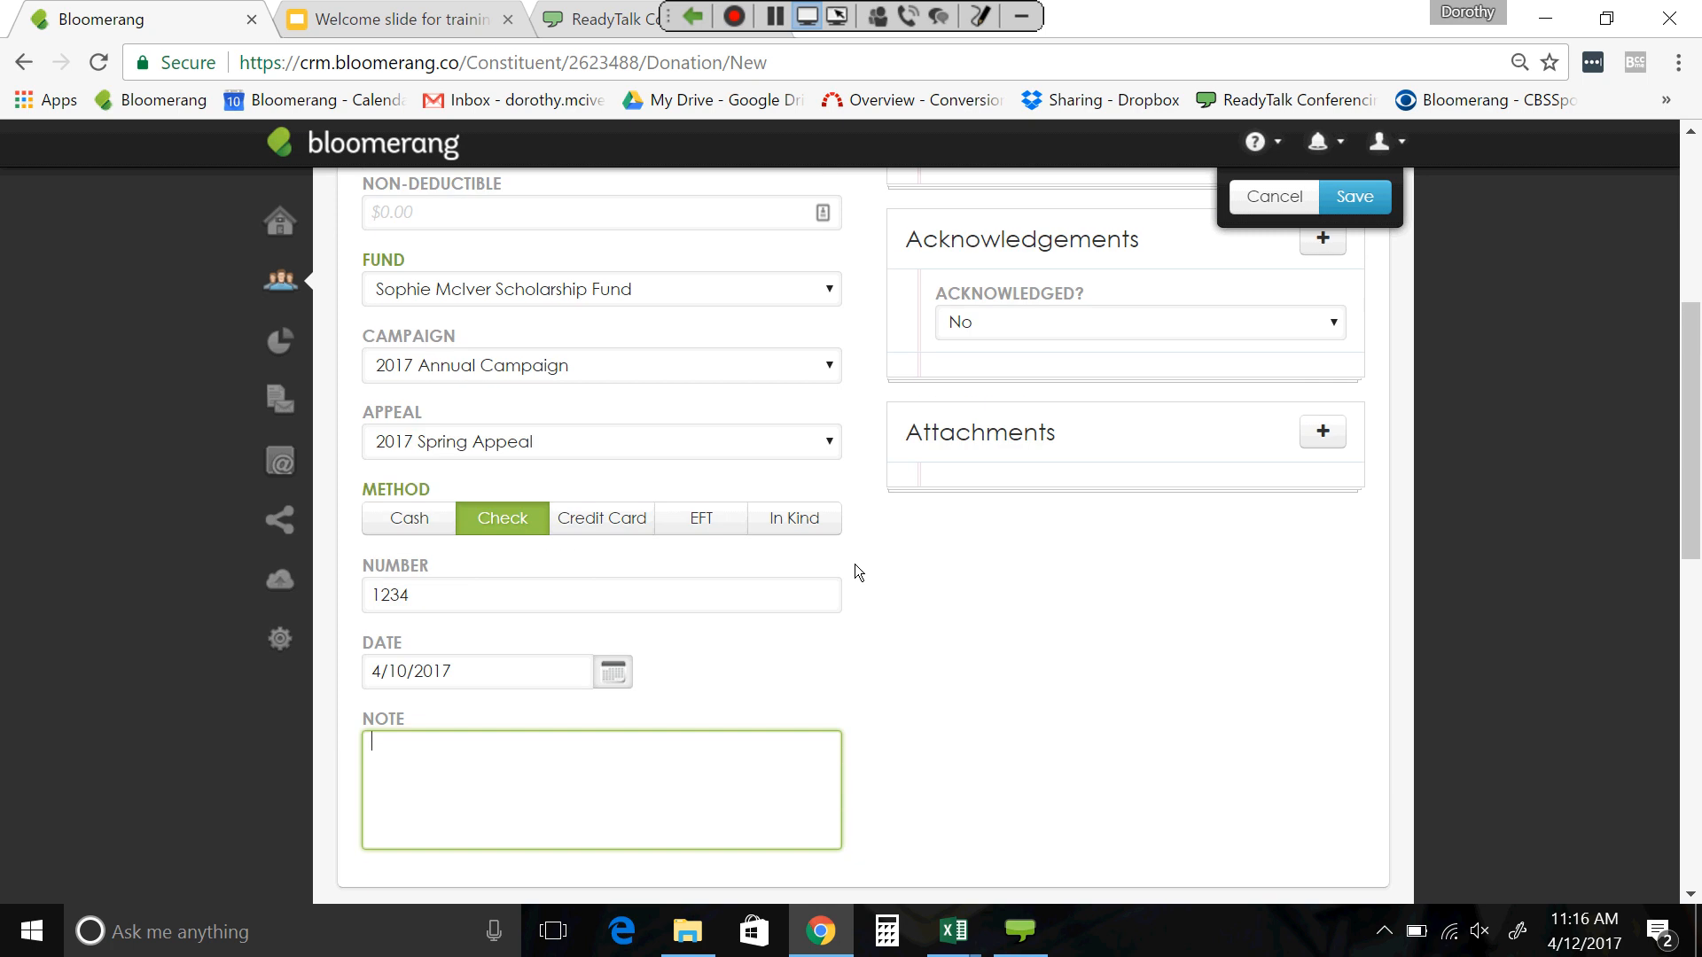
# - Find another constituent by name and add them to the donation as a $500.00 soft credit
pyautogui.scroll(2, 870, 565)
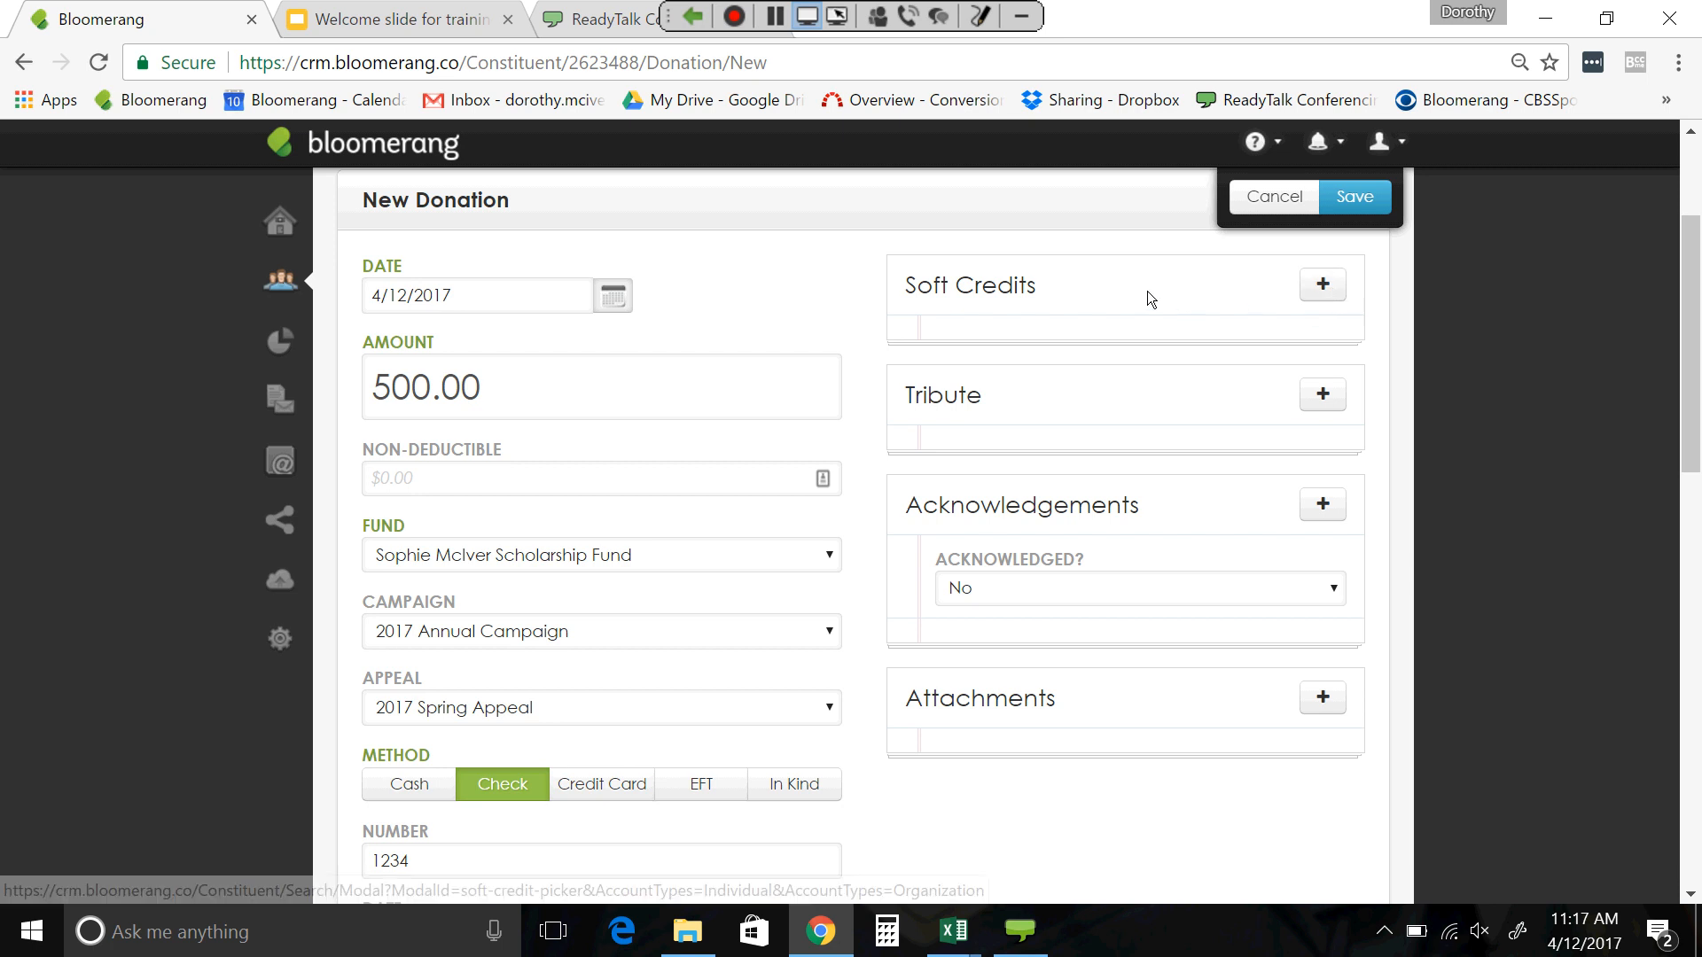
pyautogui.click(1327, 287)
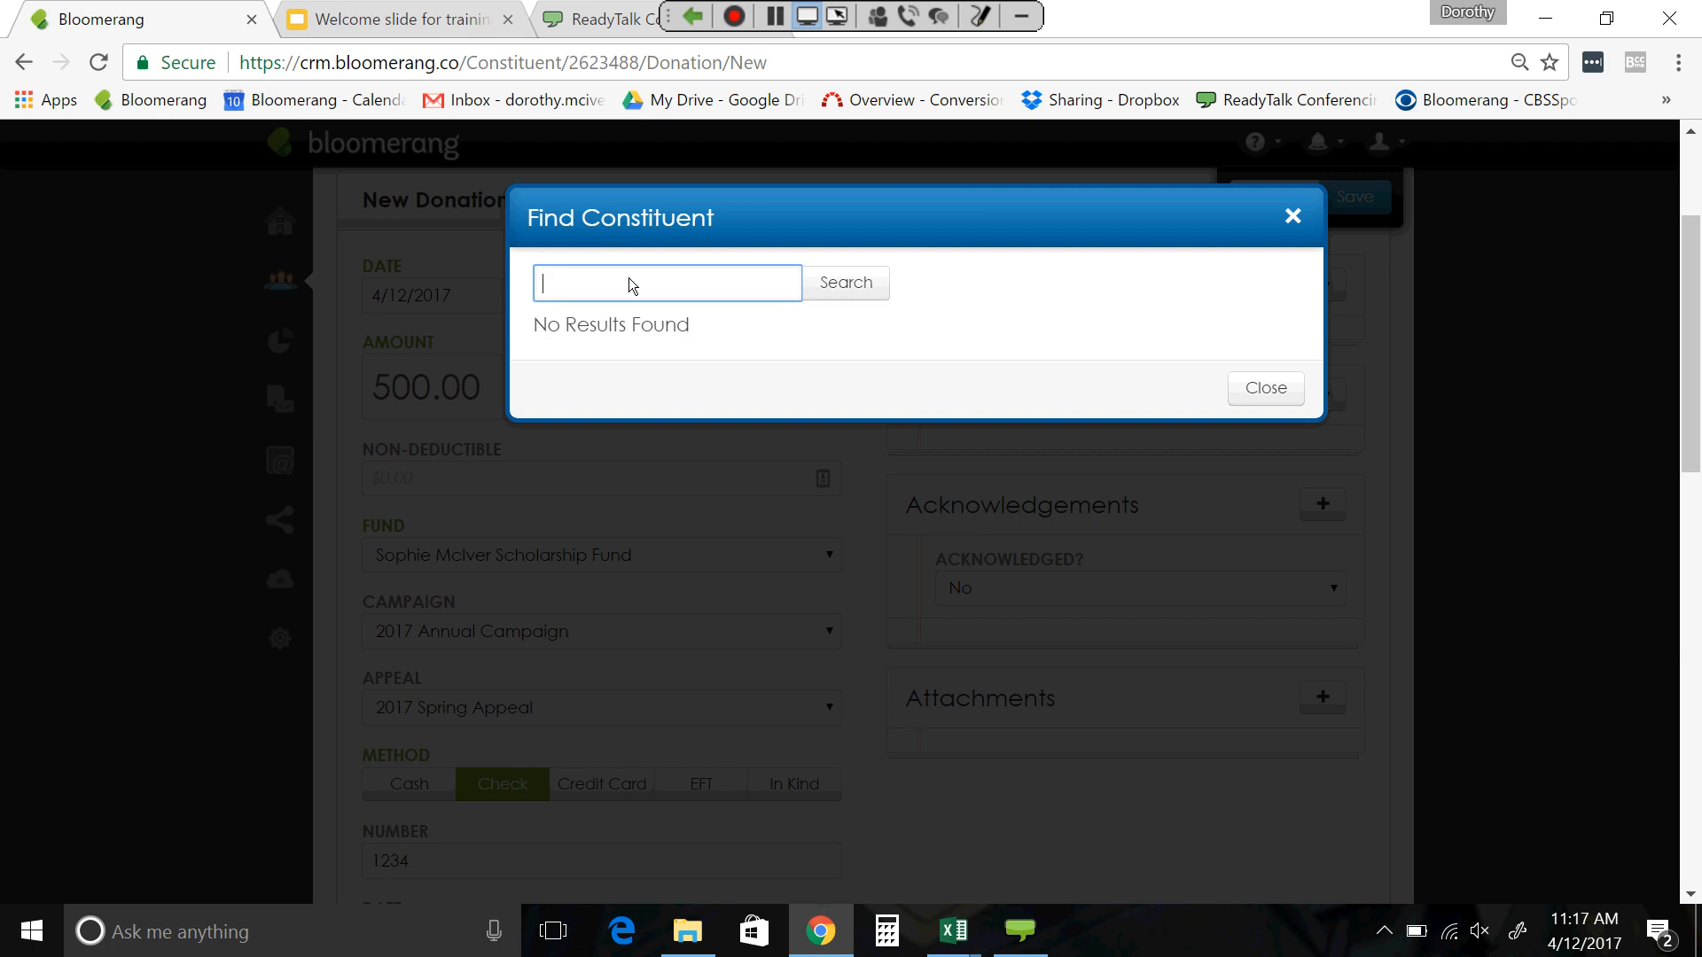
pyautogui.write('Anth')
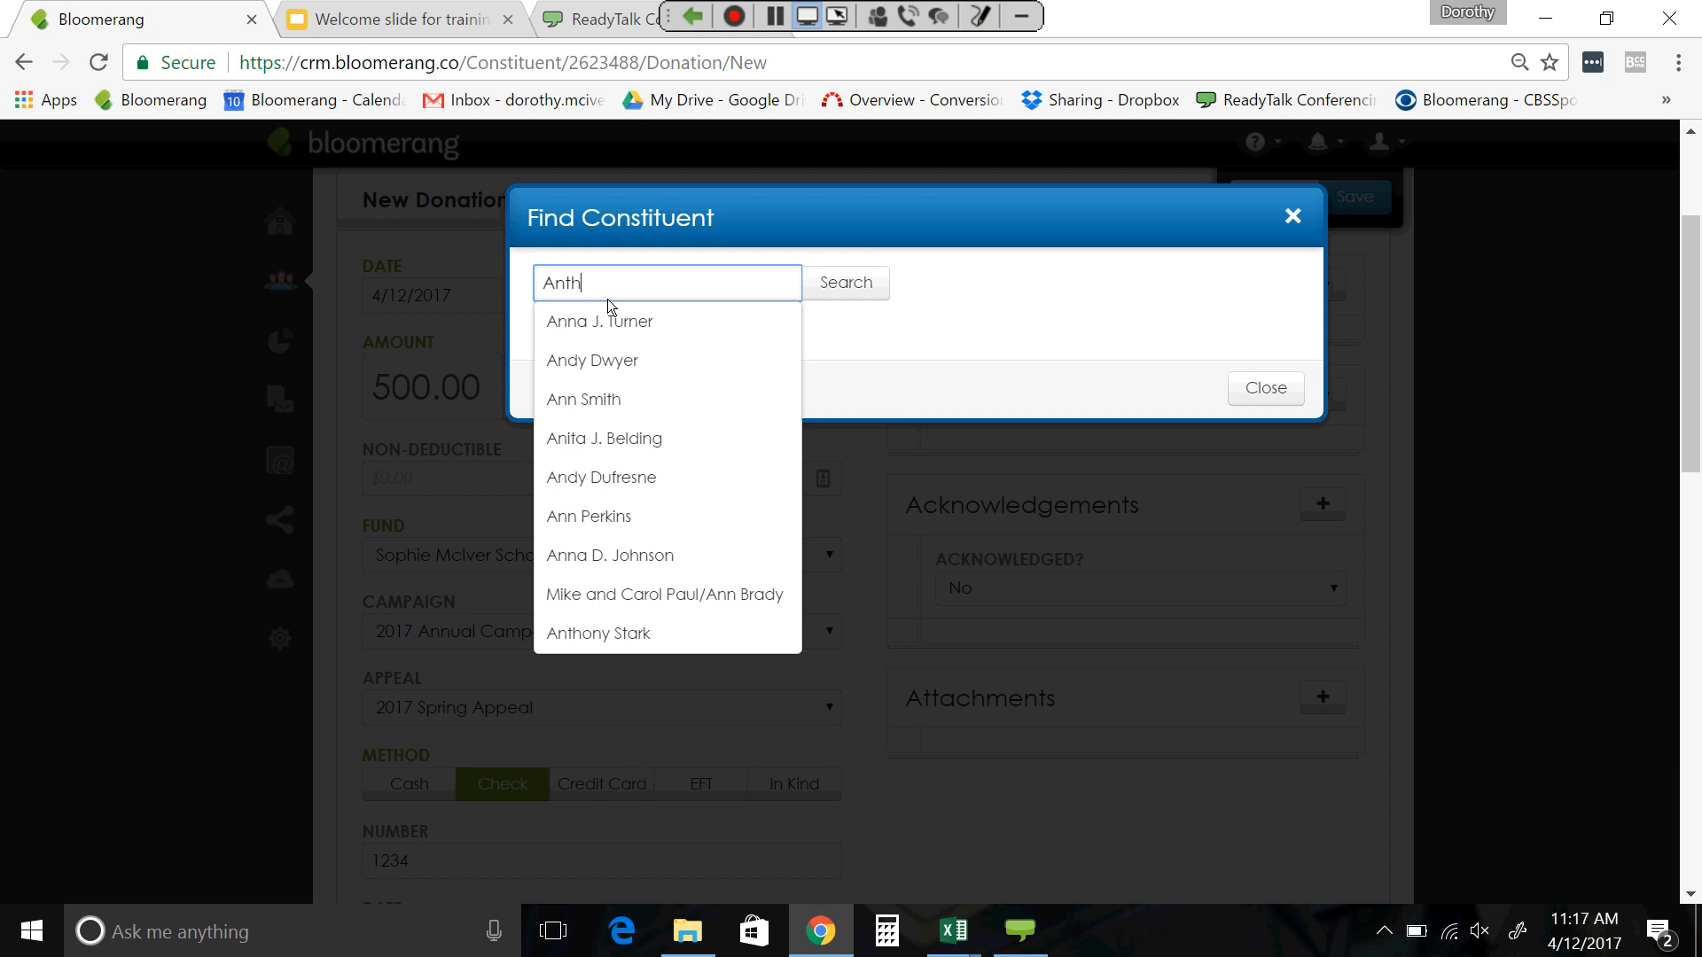
pyautogui.write('ony')
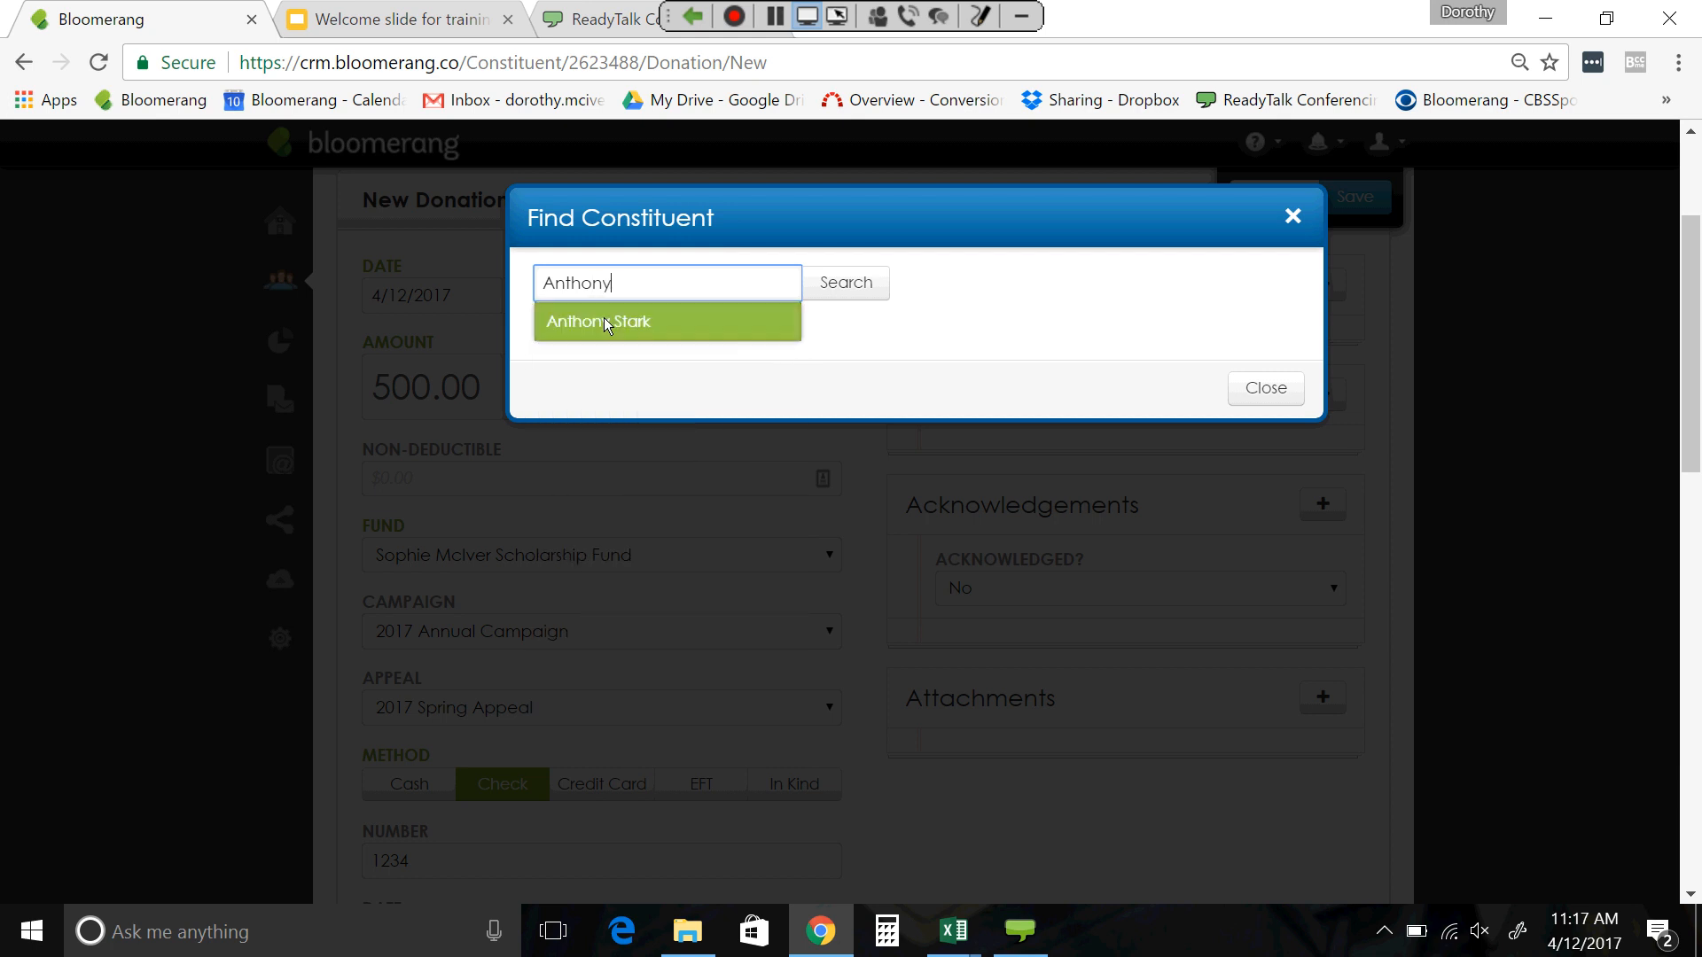
pyautogui.click(605, 325)
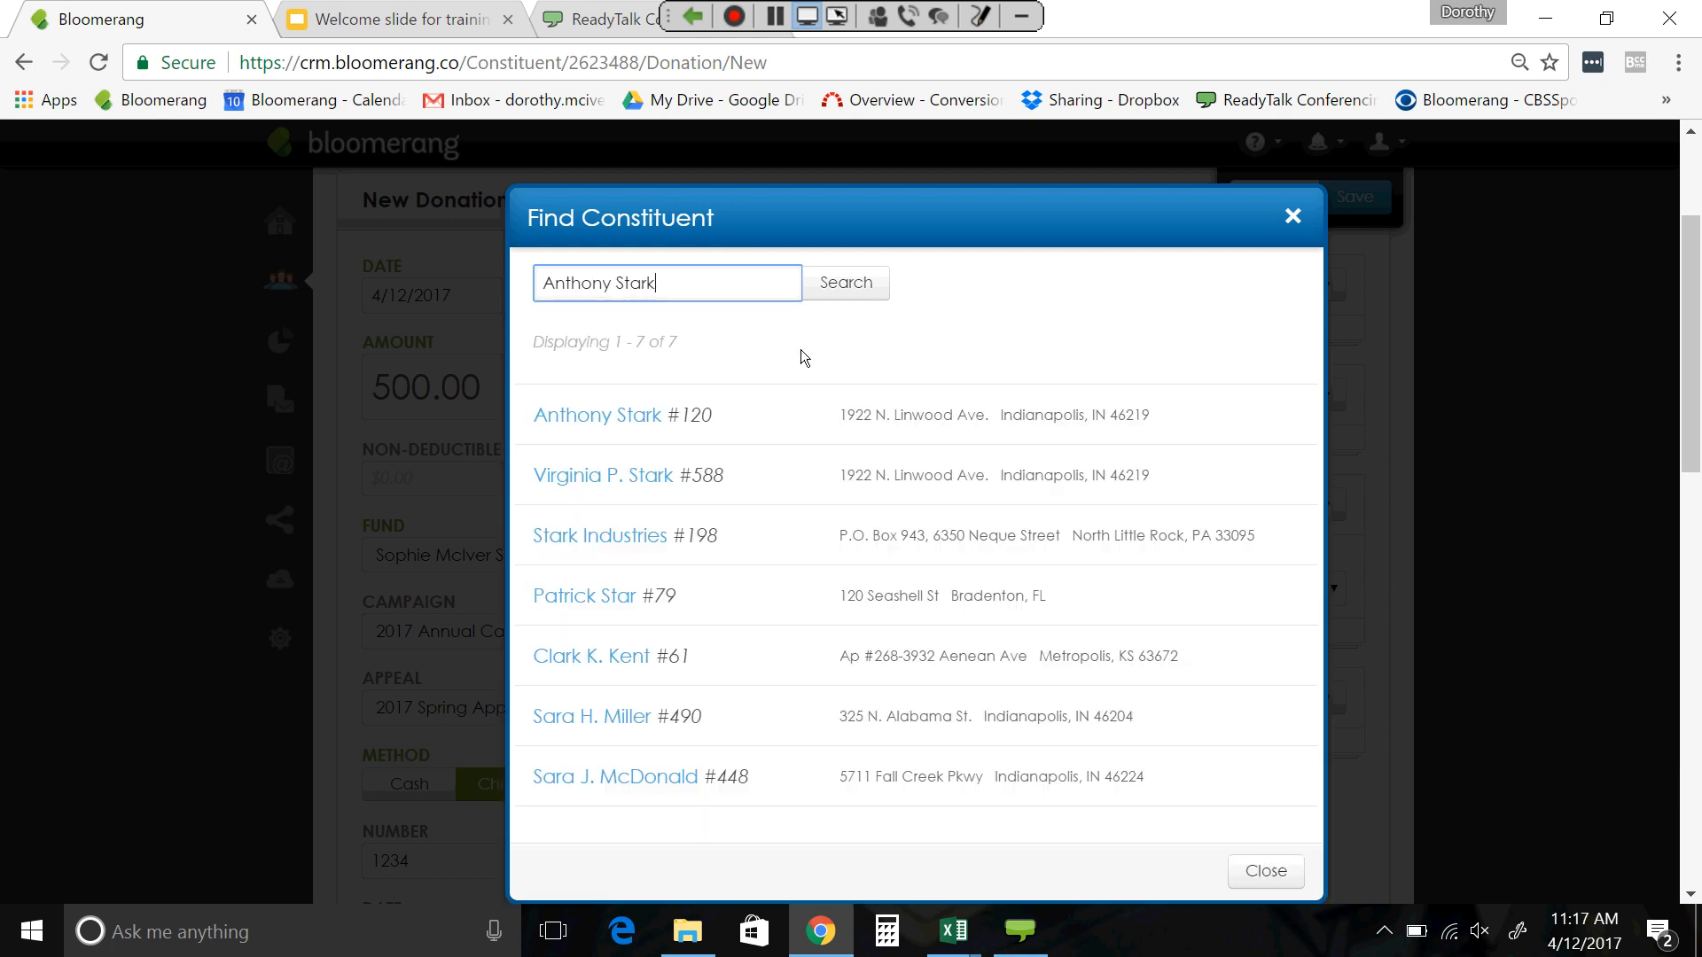
pyautogui.click(619, 424)
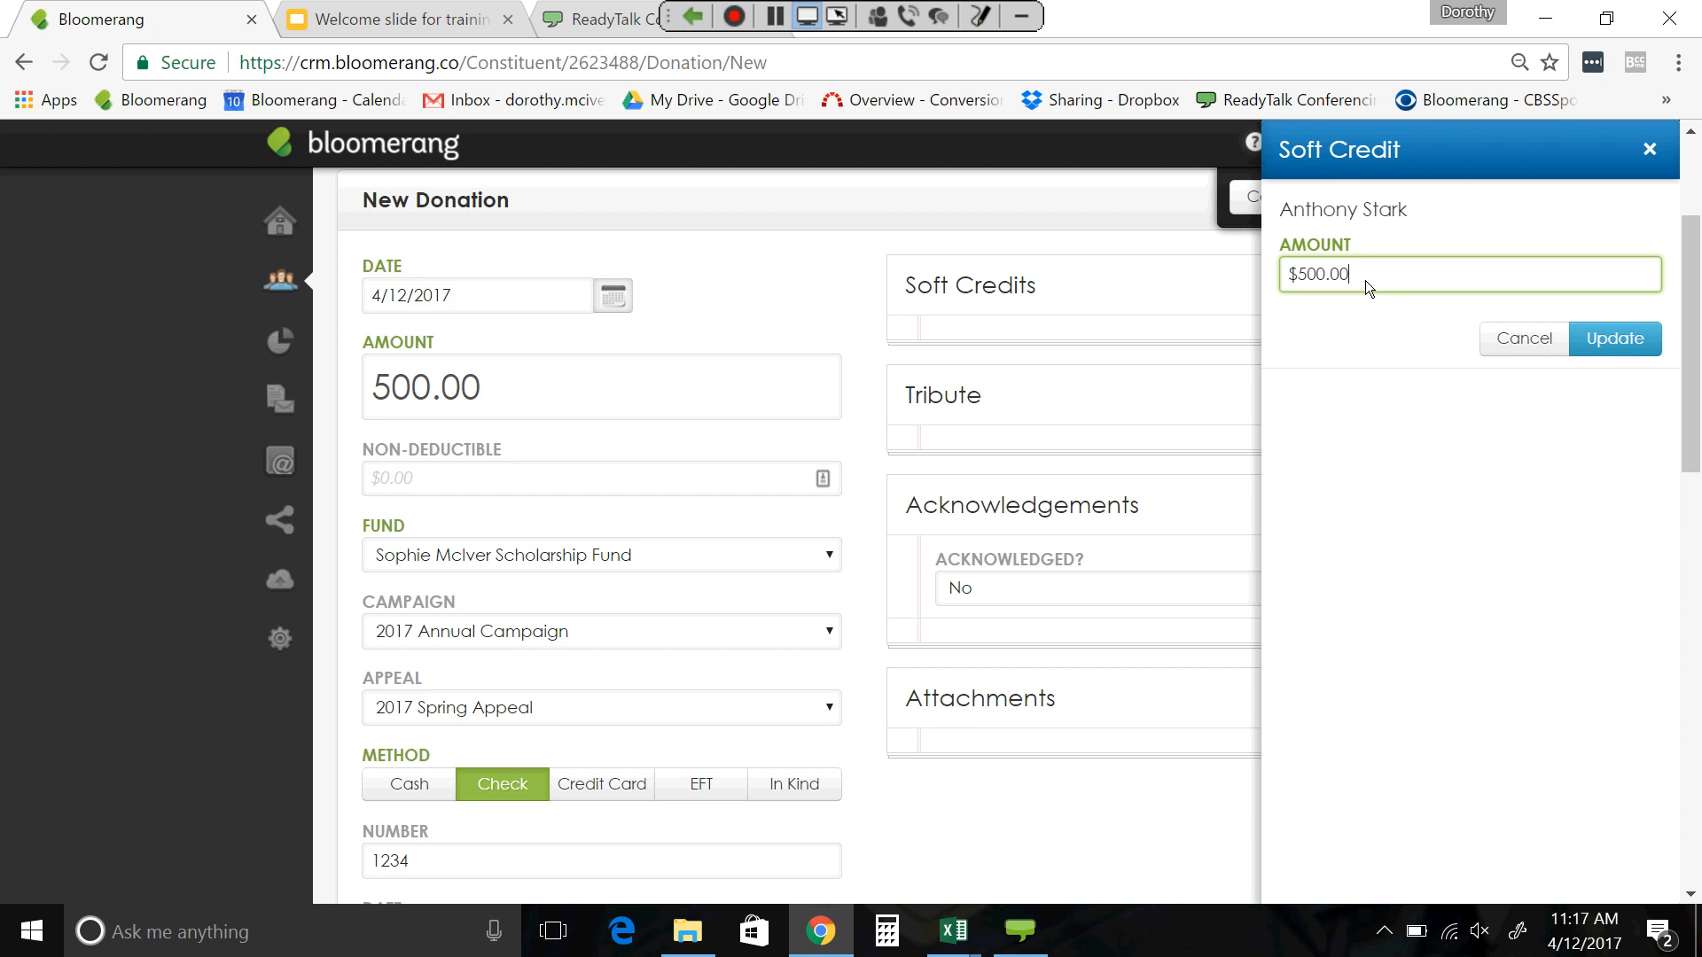
pyautogui.click(1628, 344)
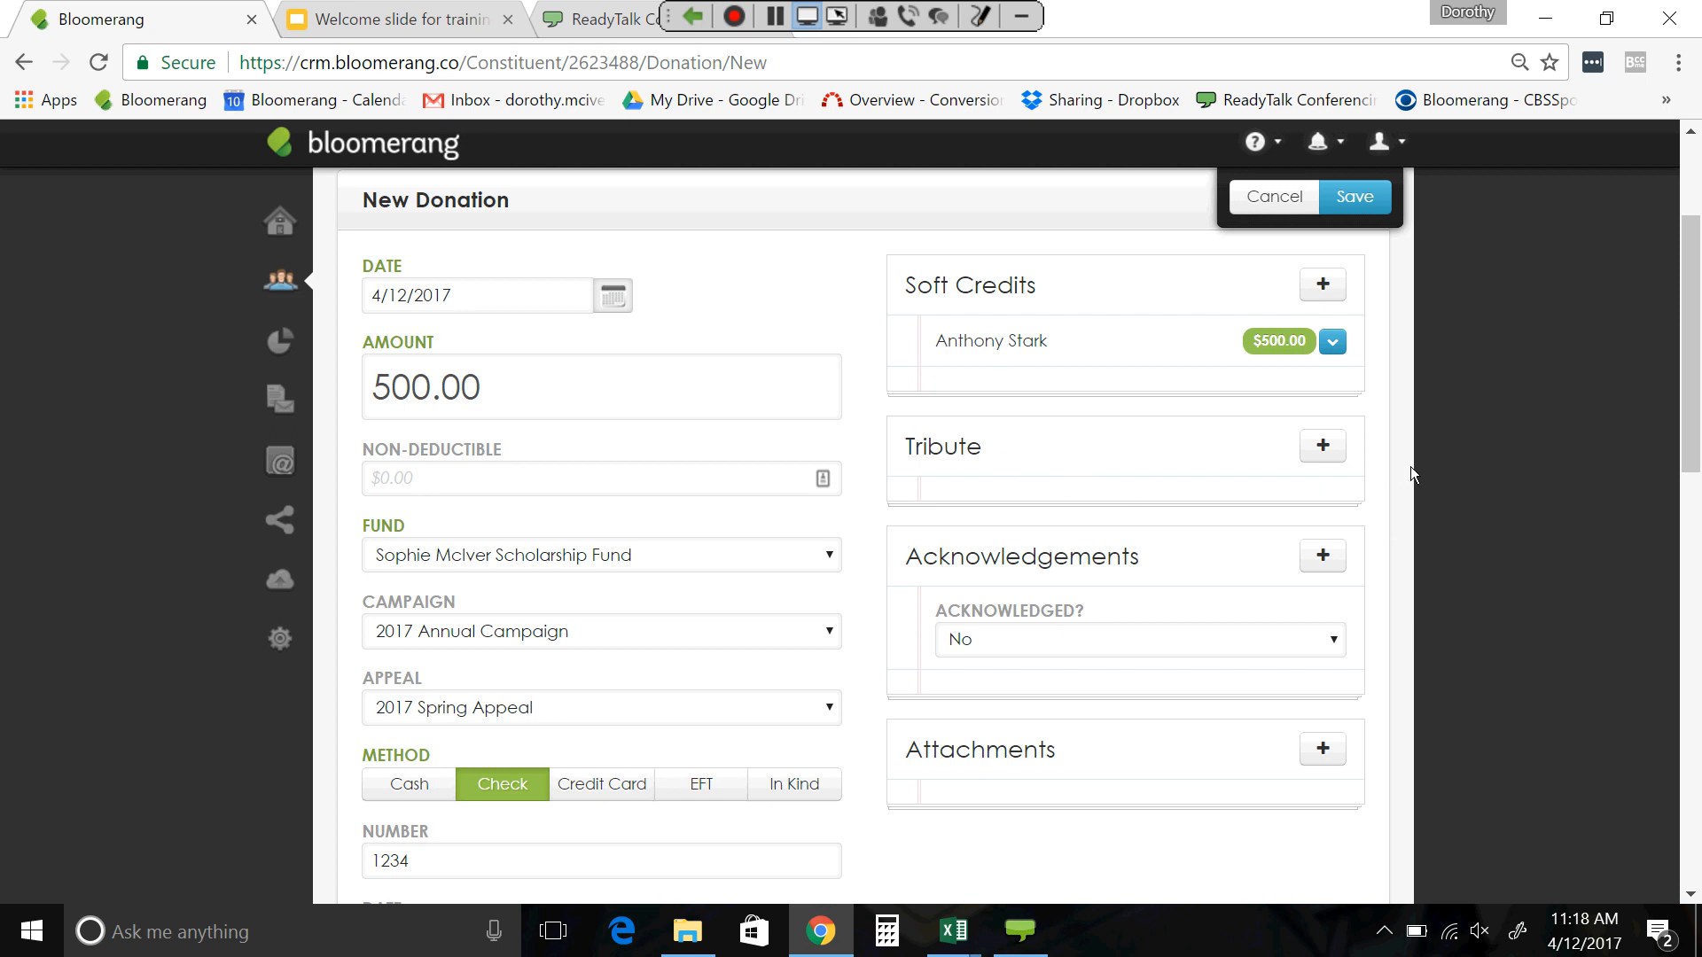
# - Search for the scholarship fund's namesake and link their In Memory tribute to the donation
pyautogui.click(1326, 451)
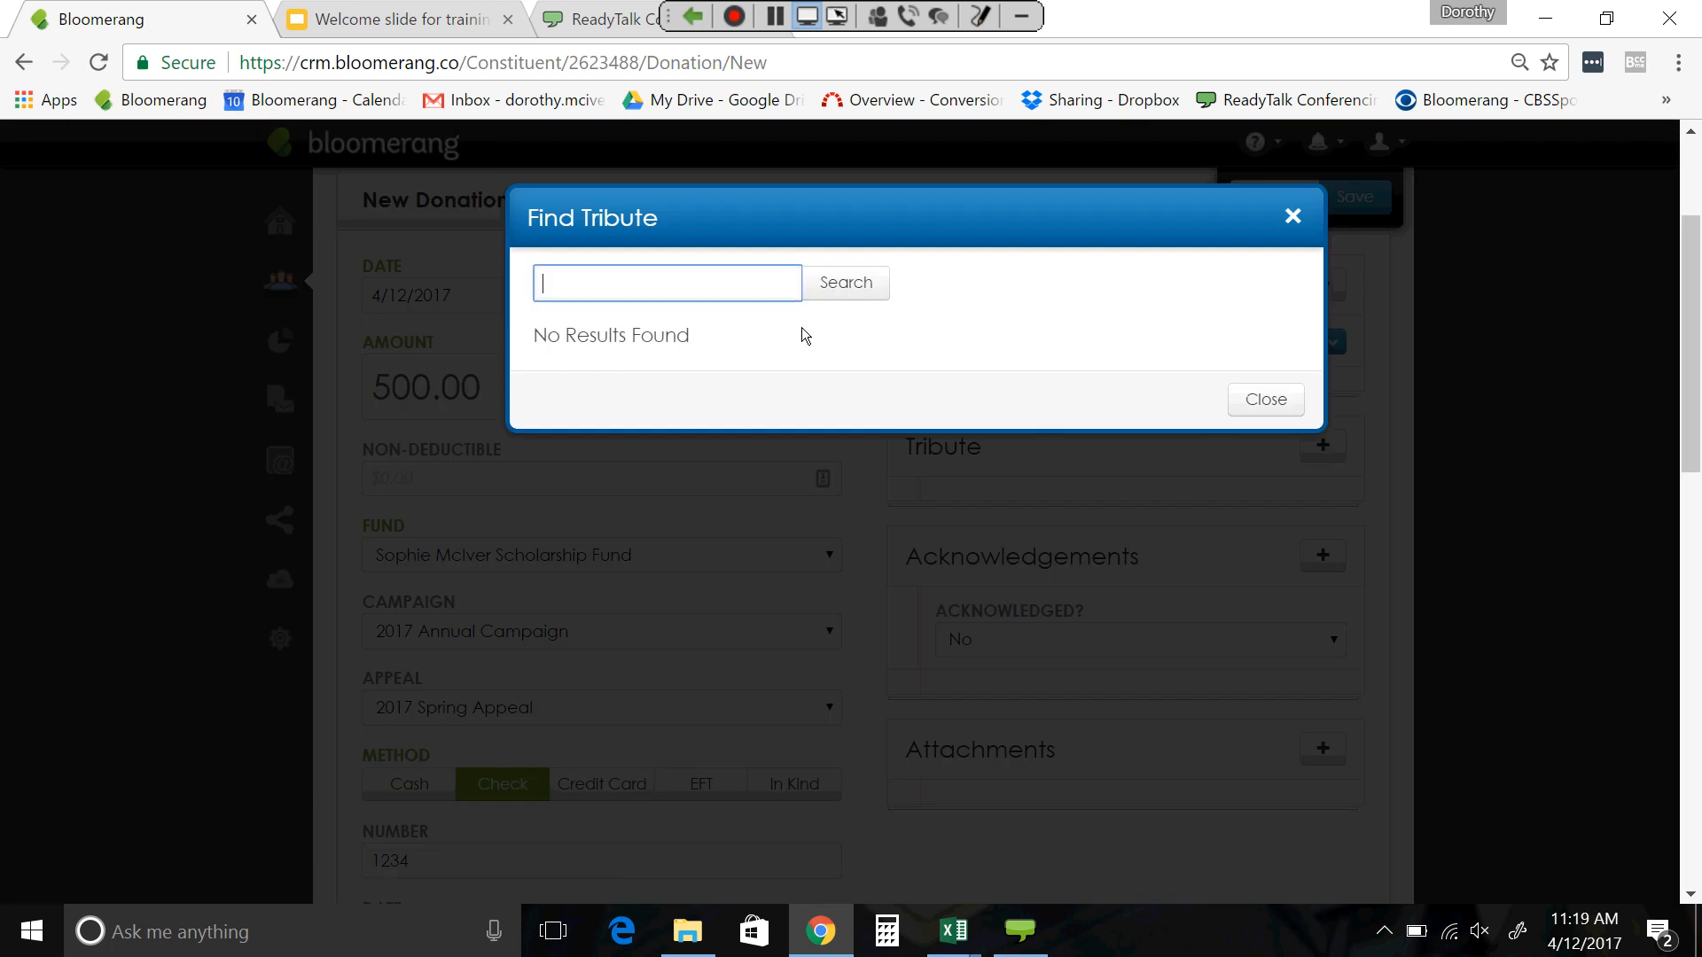
pyautogui.write('Sophie')
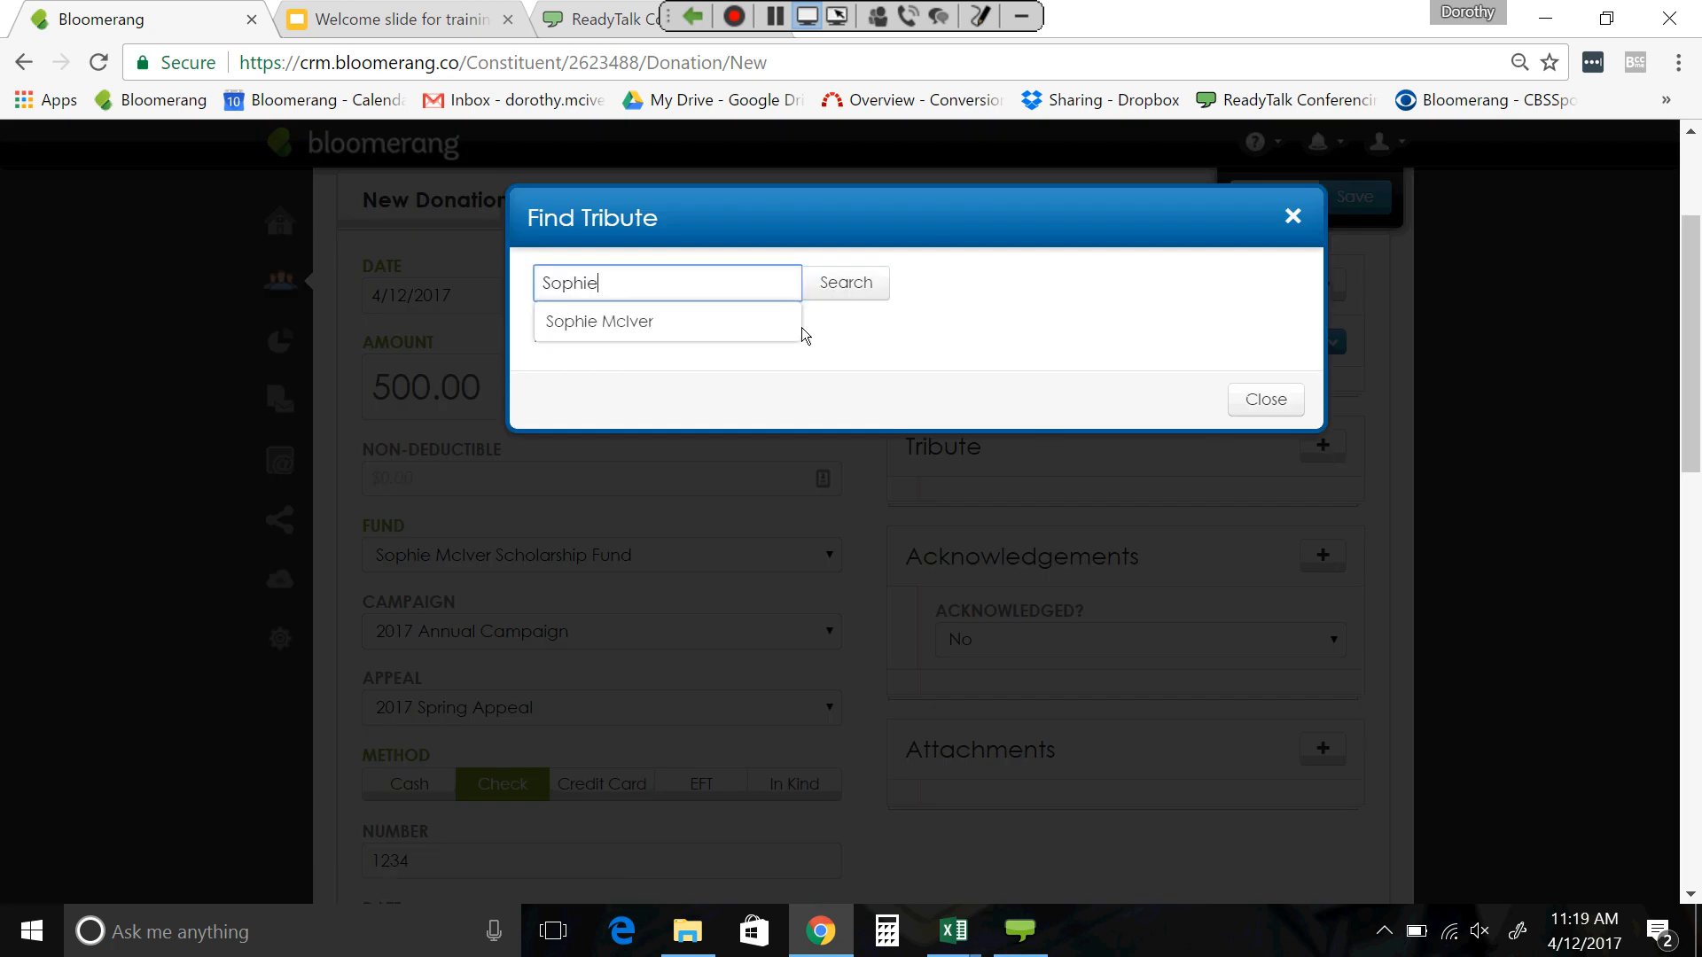
pyautogui.click(700, 322)
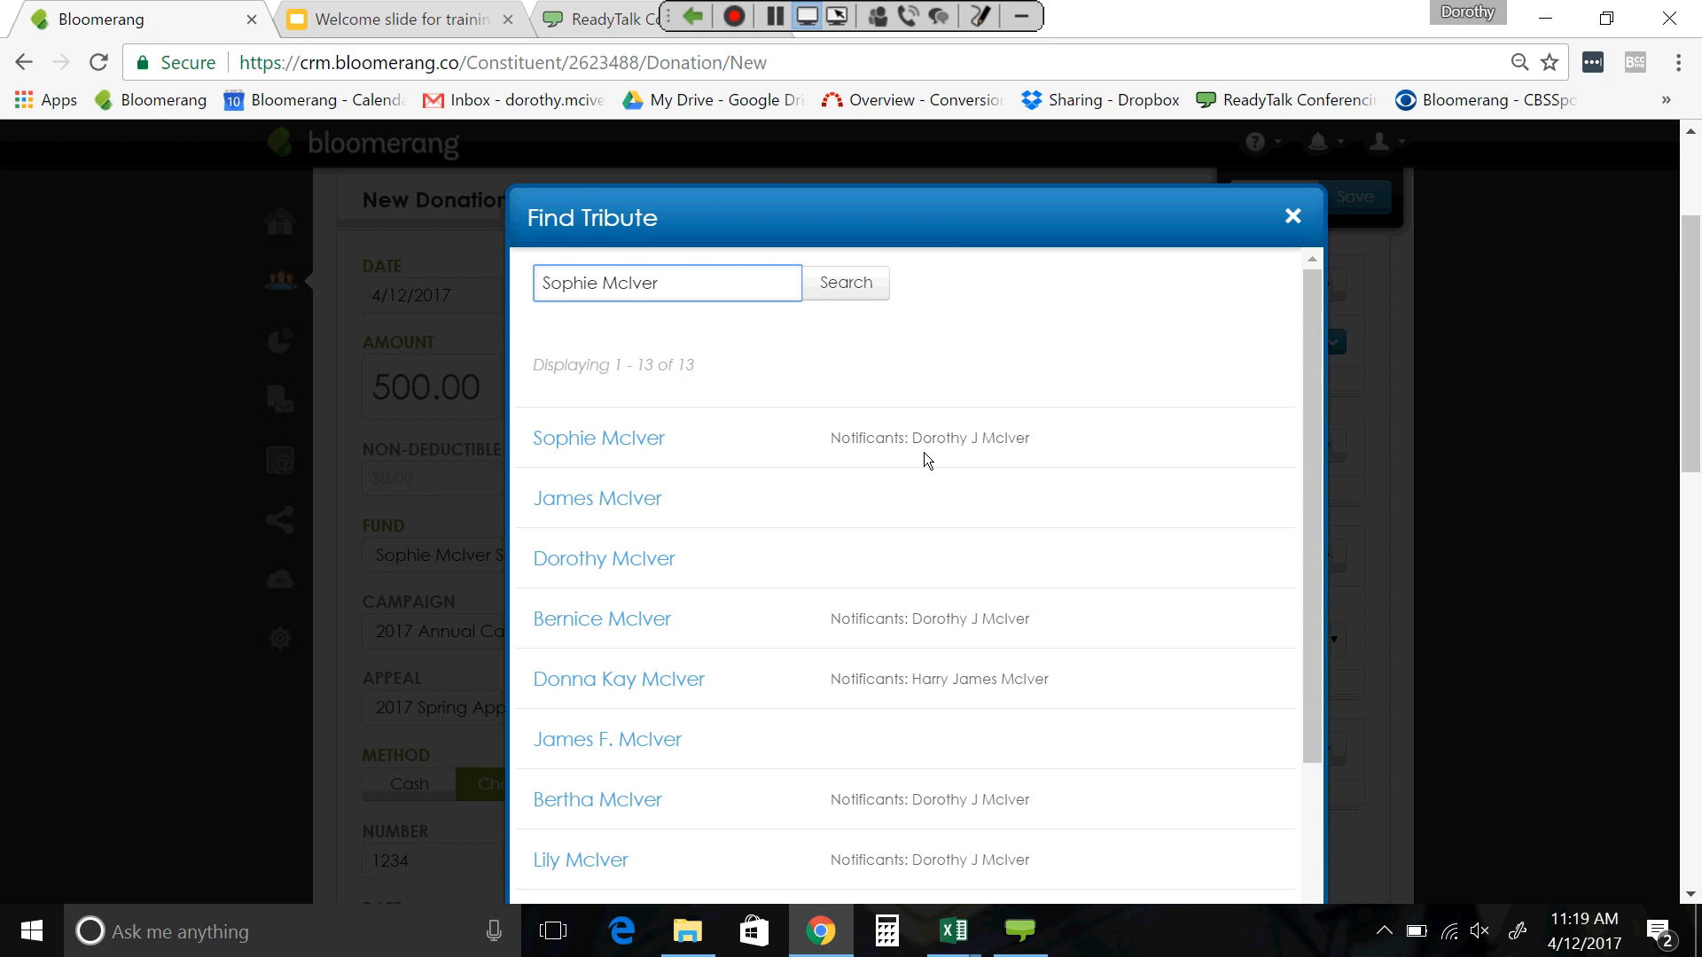
pyautogui.click(547, 438)
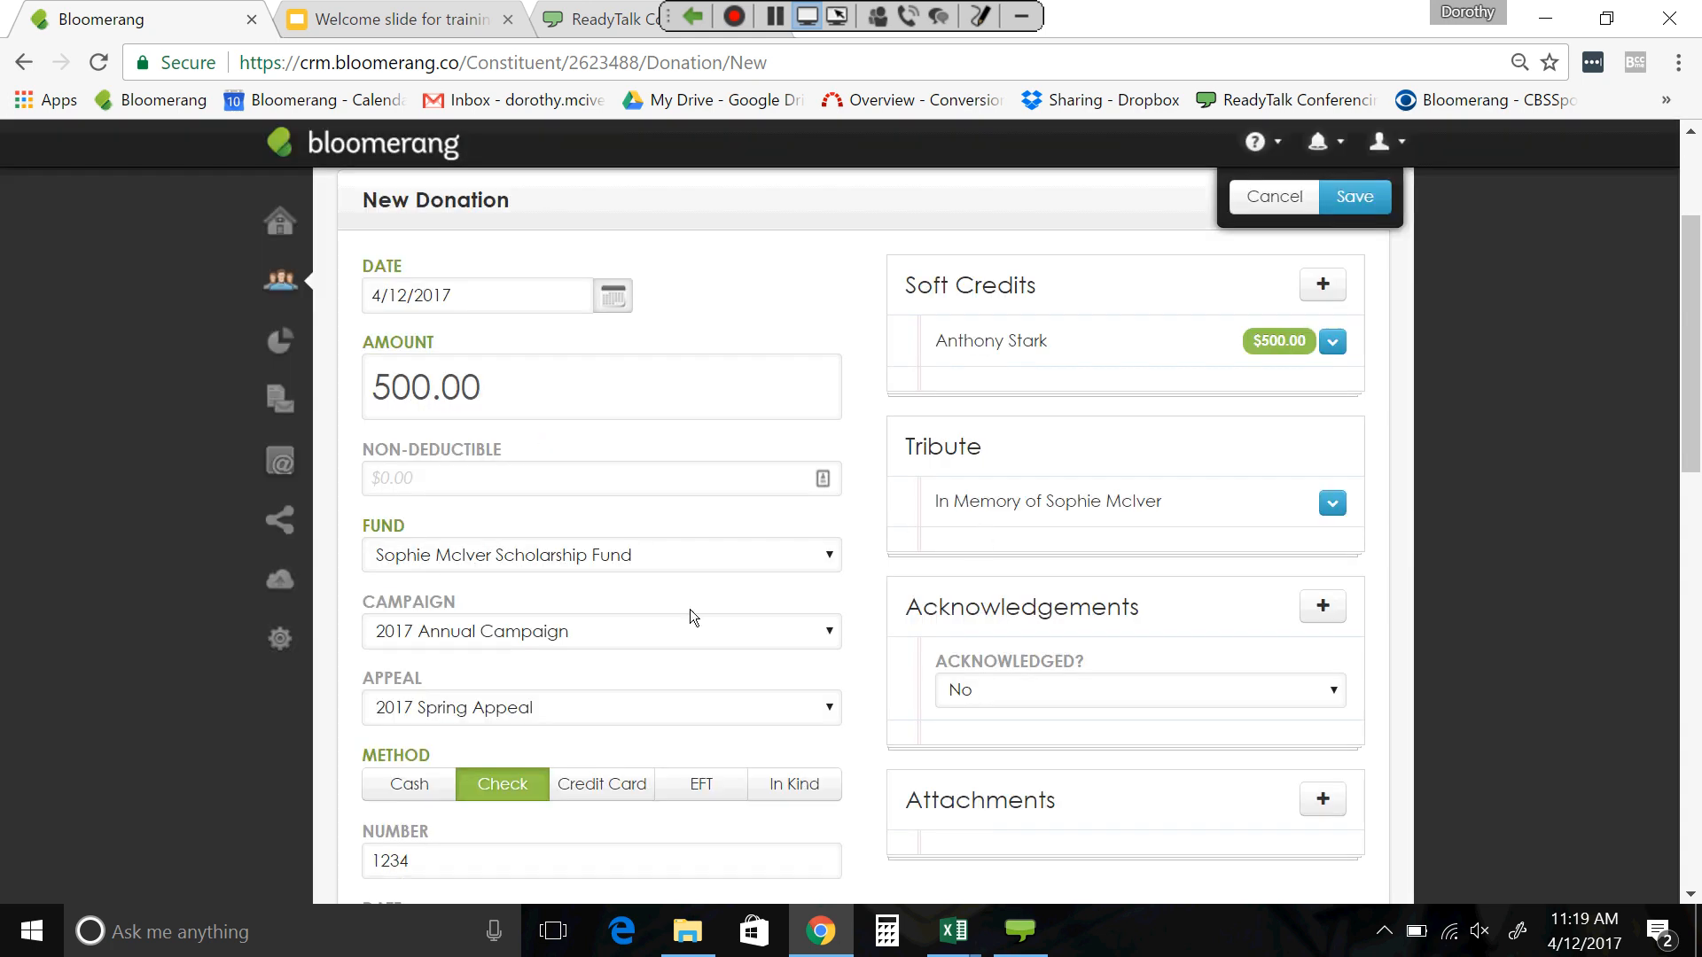
pyautogui.click(279, 640)
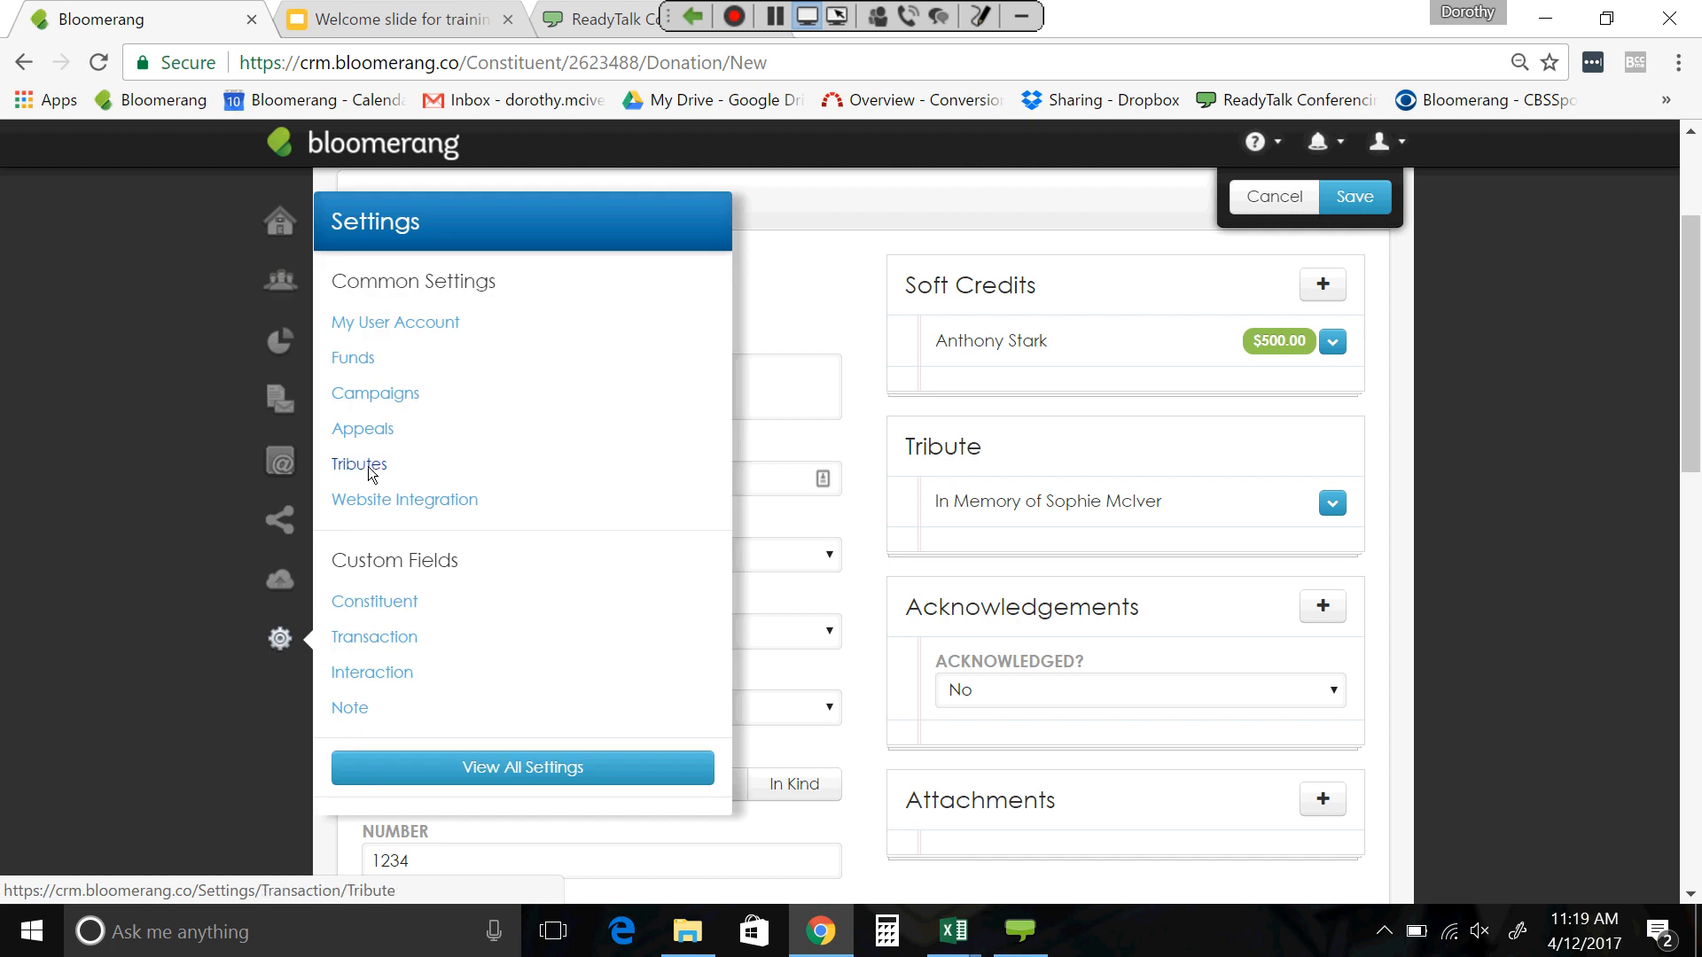
pyautogui.click(154, 509)
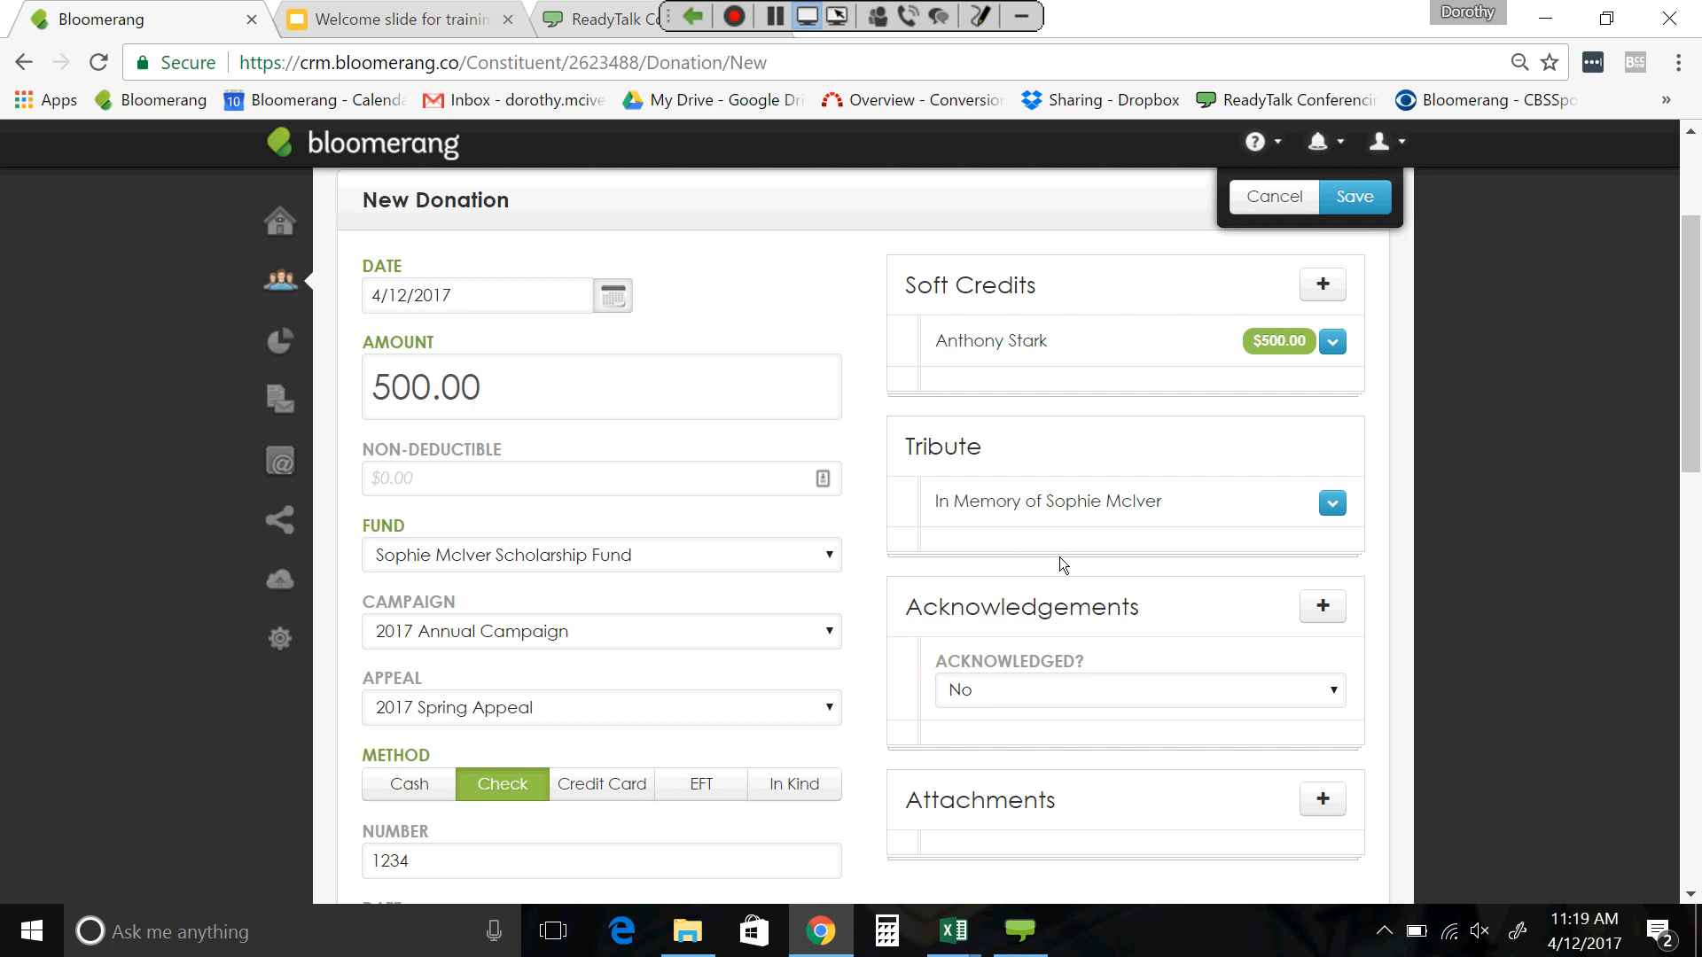
# - View the donation's attachment options and the file chooser for adding a file, leaving without attaching anything
pyautogui.scroll(-2, 1063, 564)
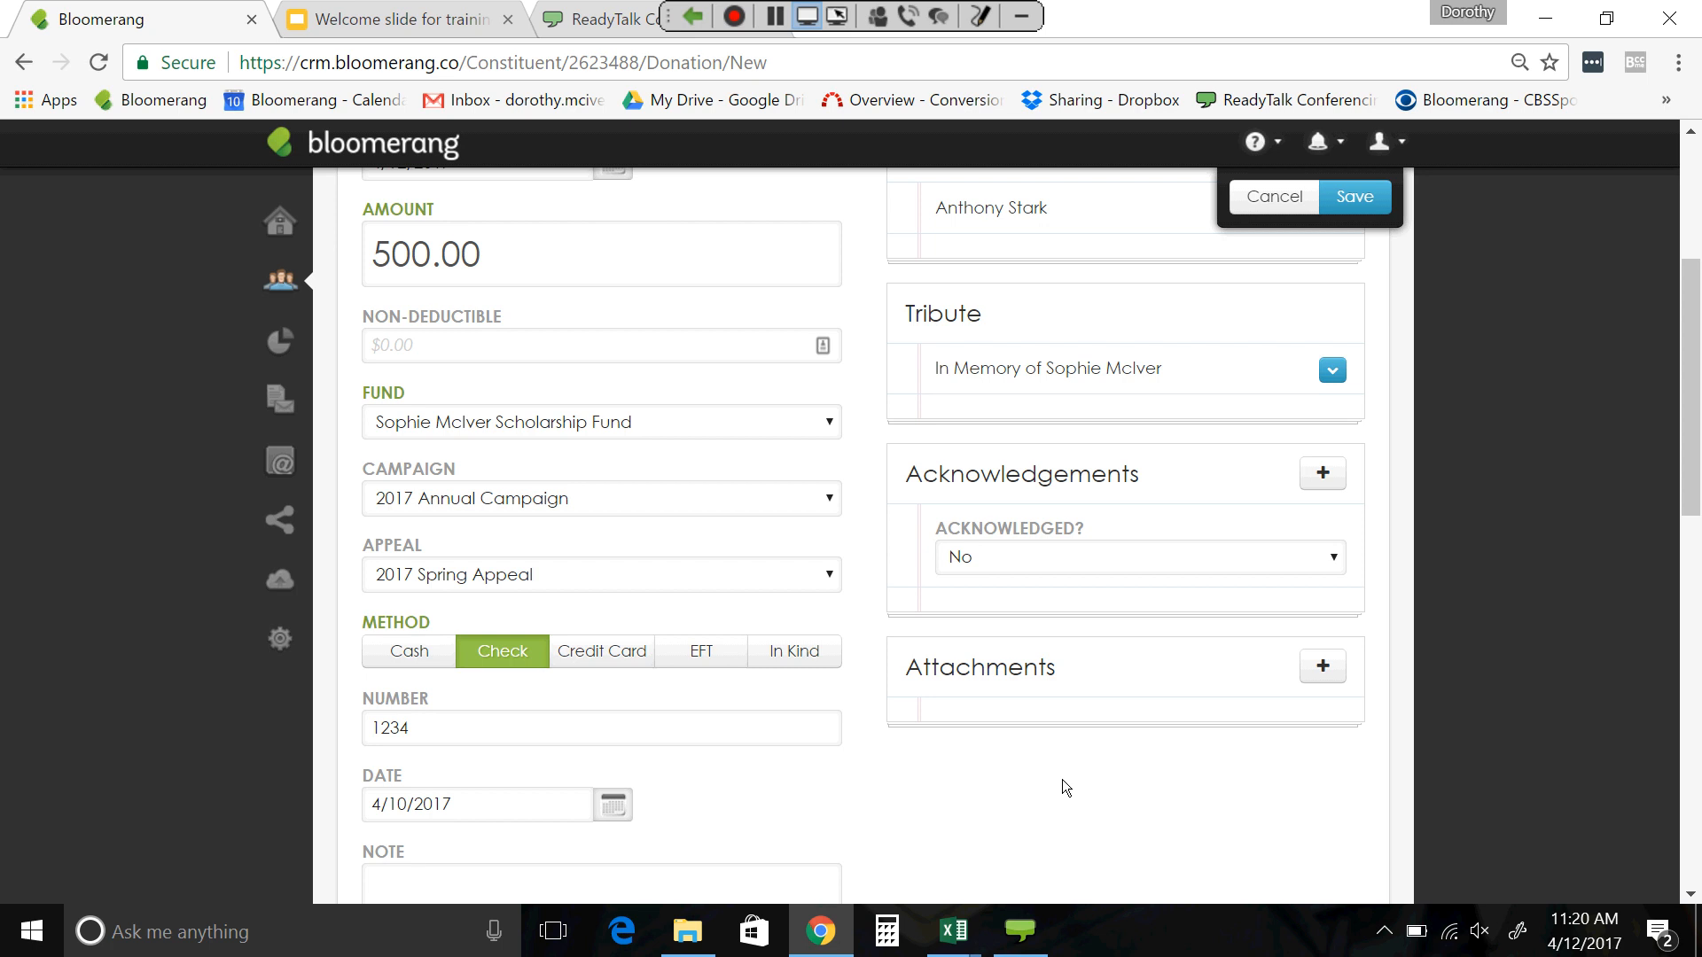
pyautogui.click(1325, 666)
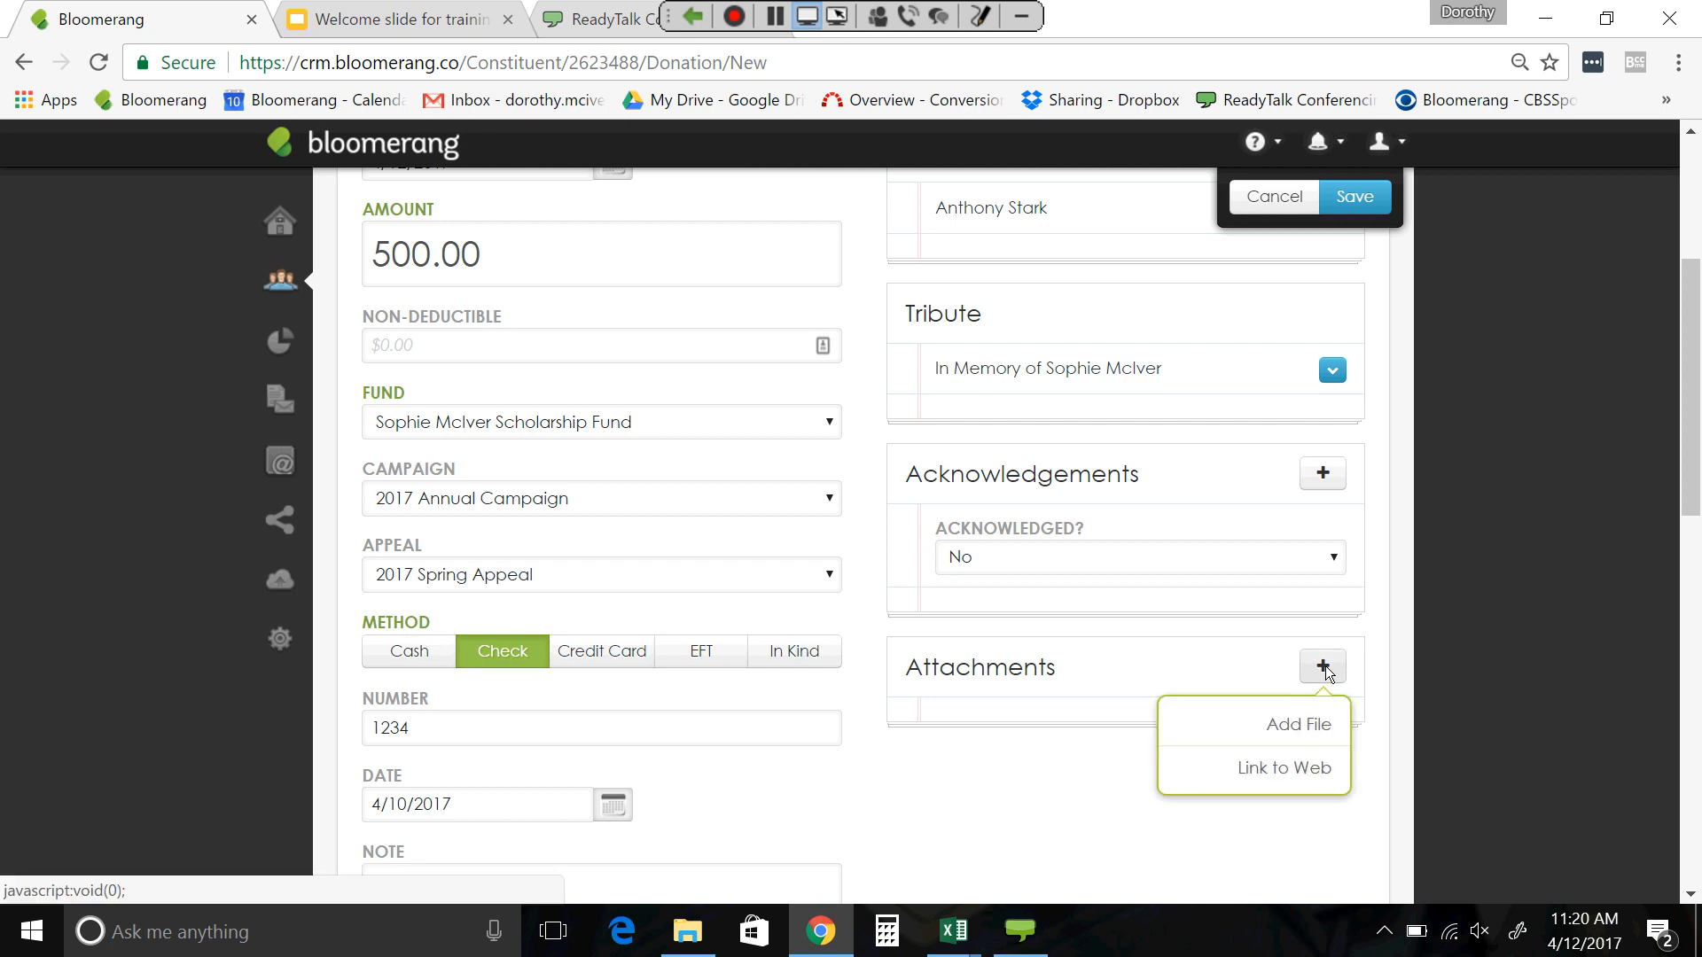
pyautogui.click(1307, 729)
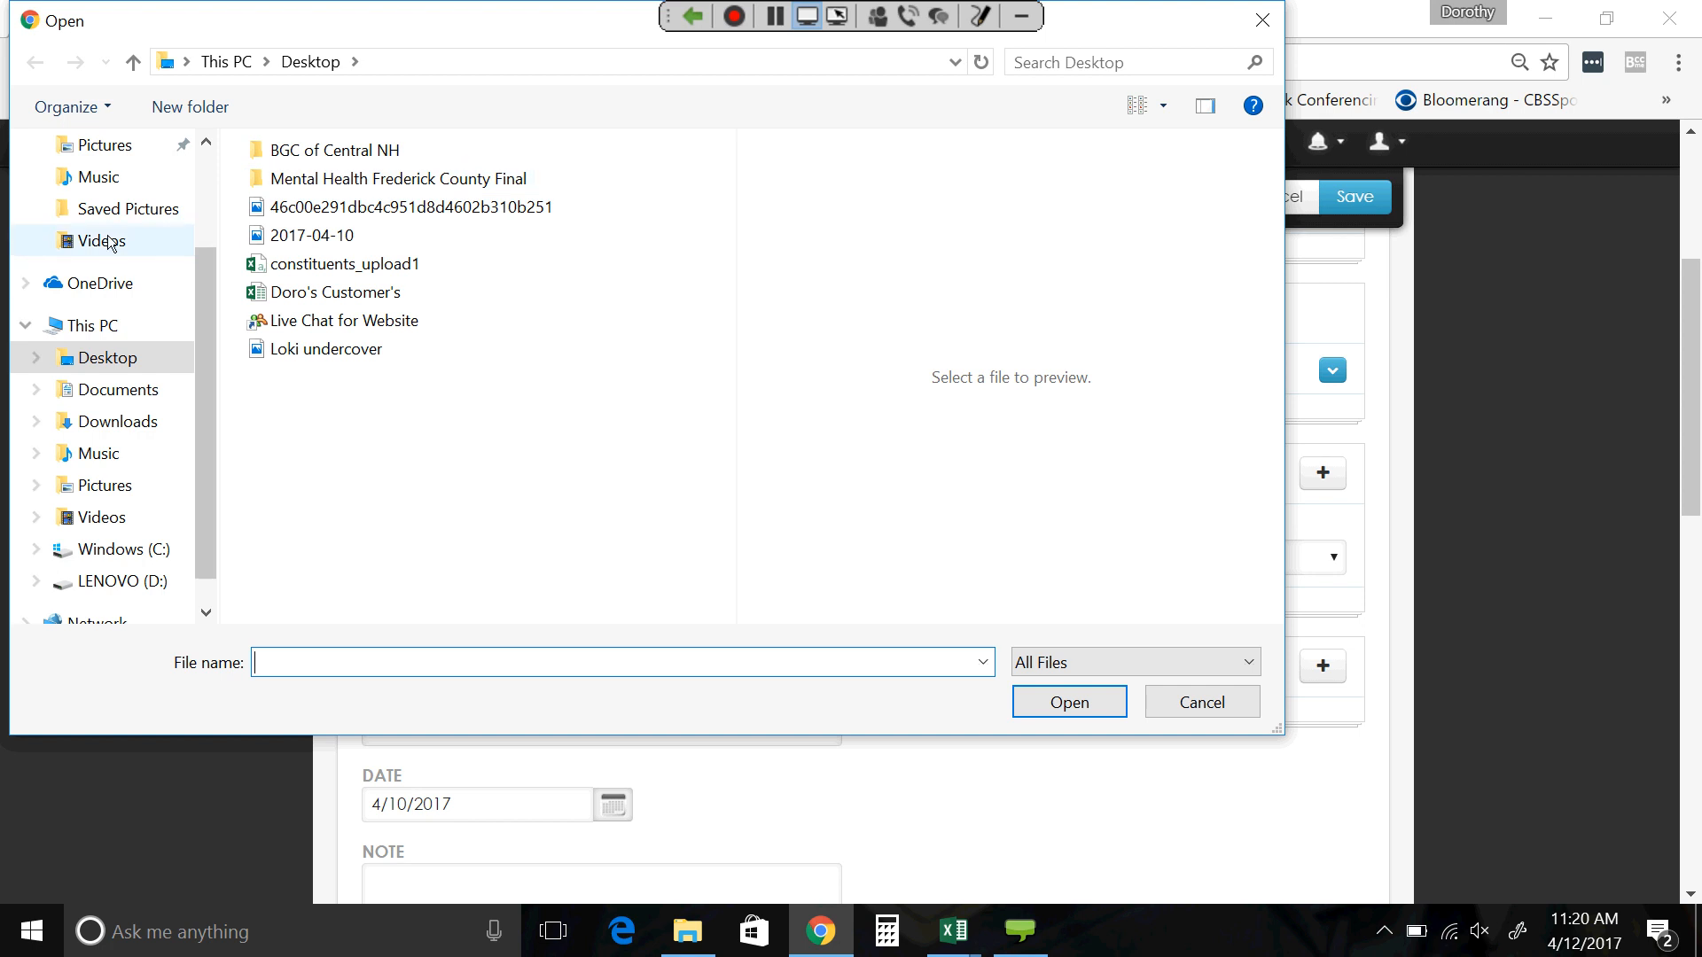
pyautogui.click(1204, 705)
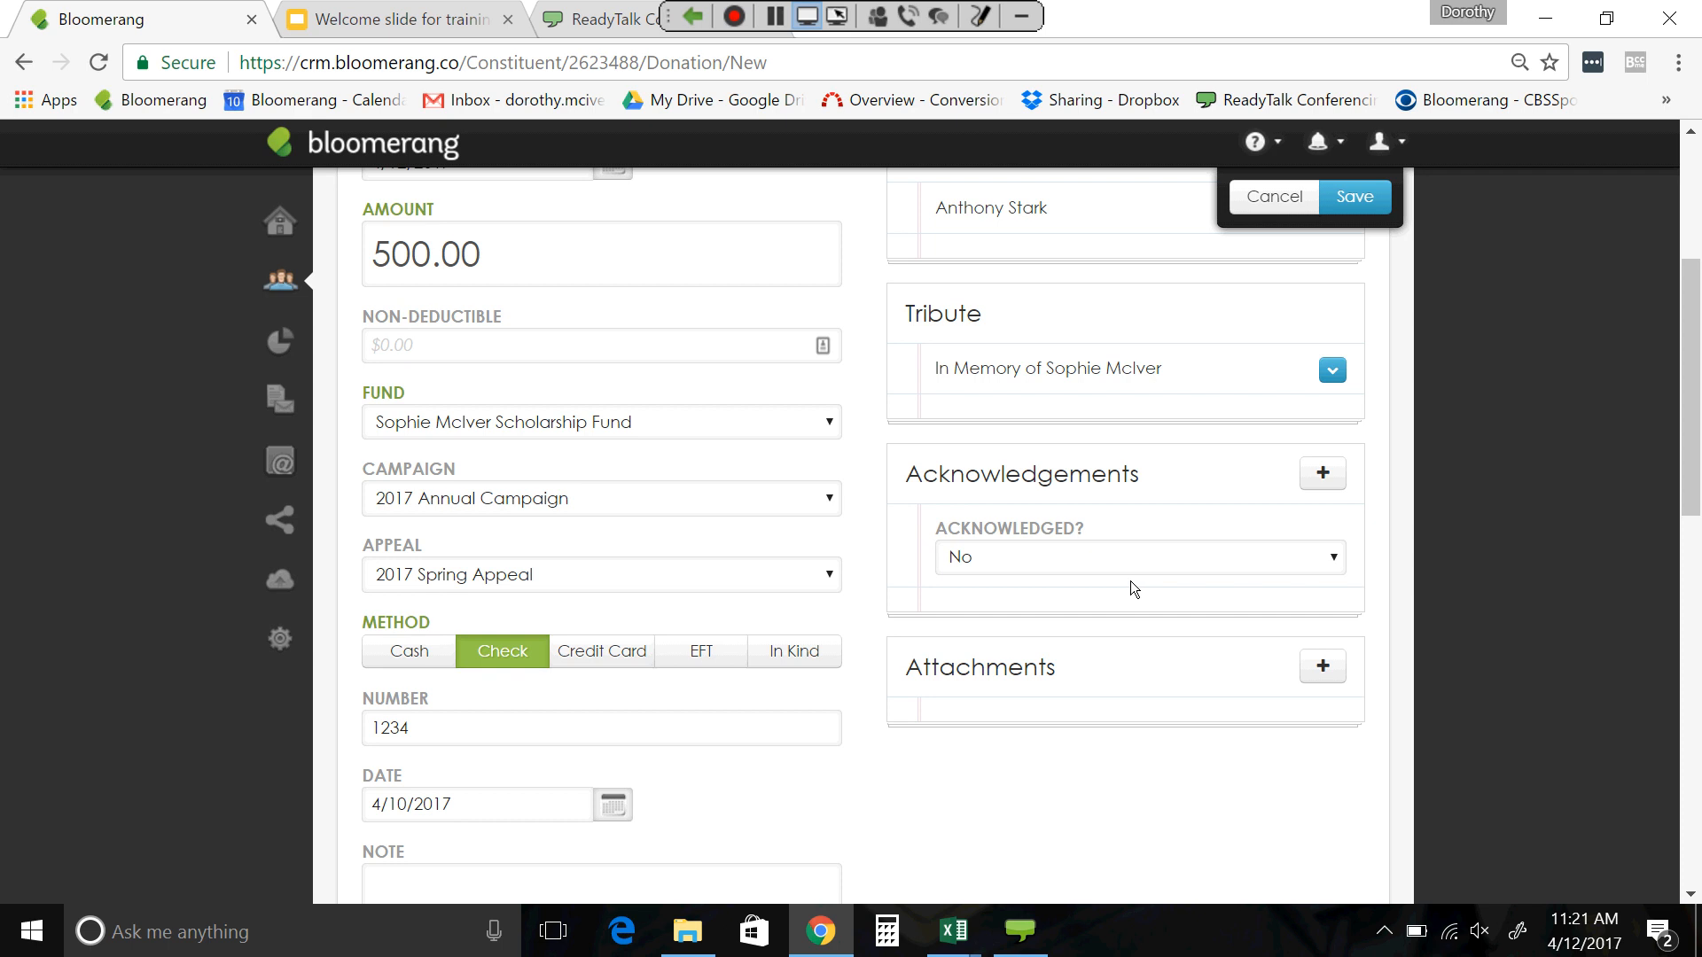
# - Set the donation's acknowledged status to Yes, trying the No option along the way
pyautogui.click(1342, 560)
pyautogui.click(1001, 612)
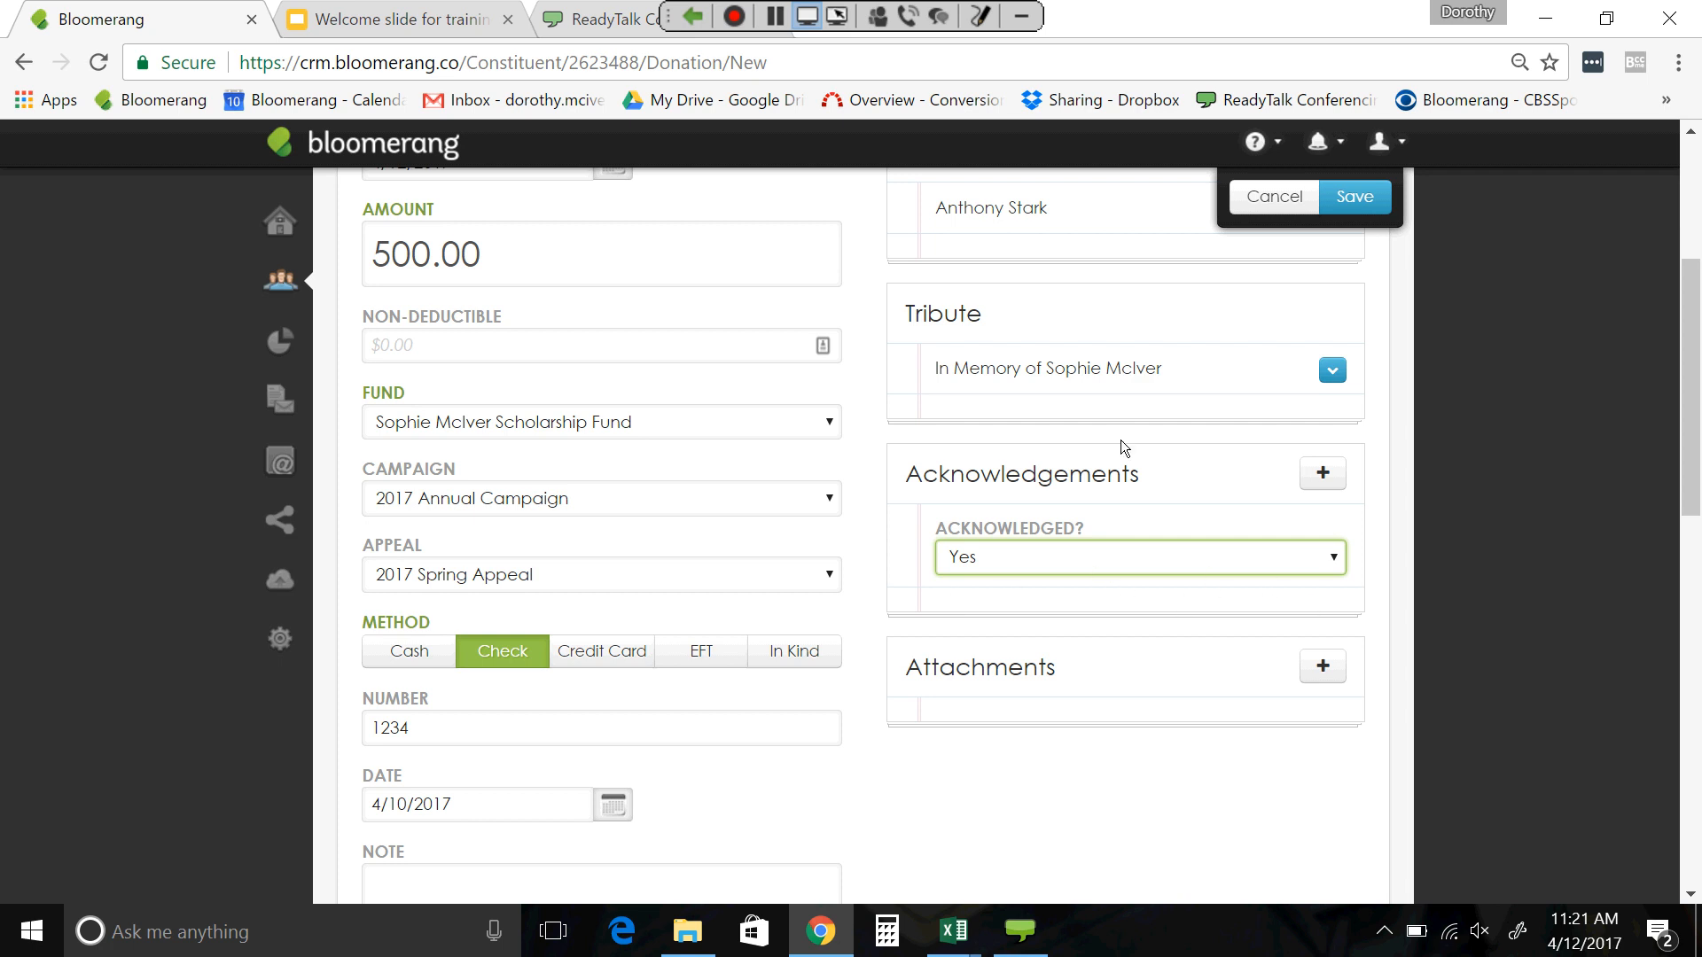
pyautogui.click(1337, 557)
pyautogui.click(1190, 587)
pyautogui.click(1338, 562)
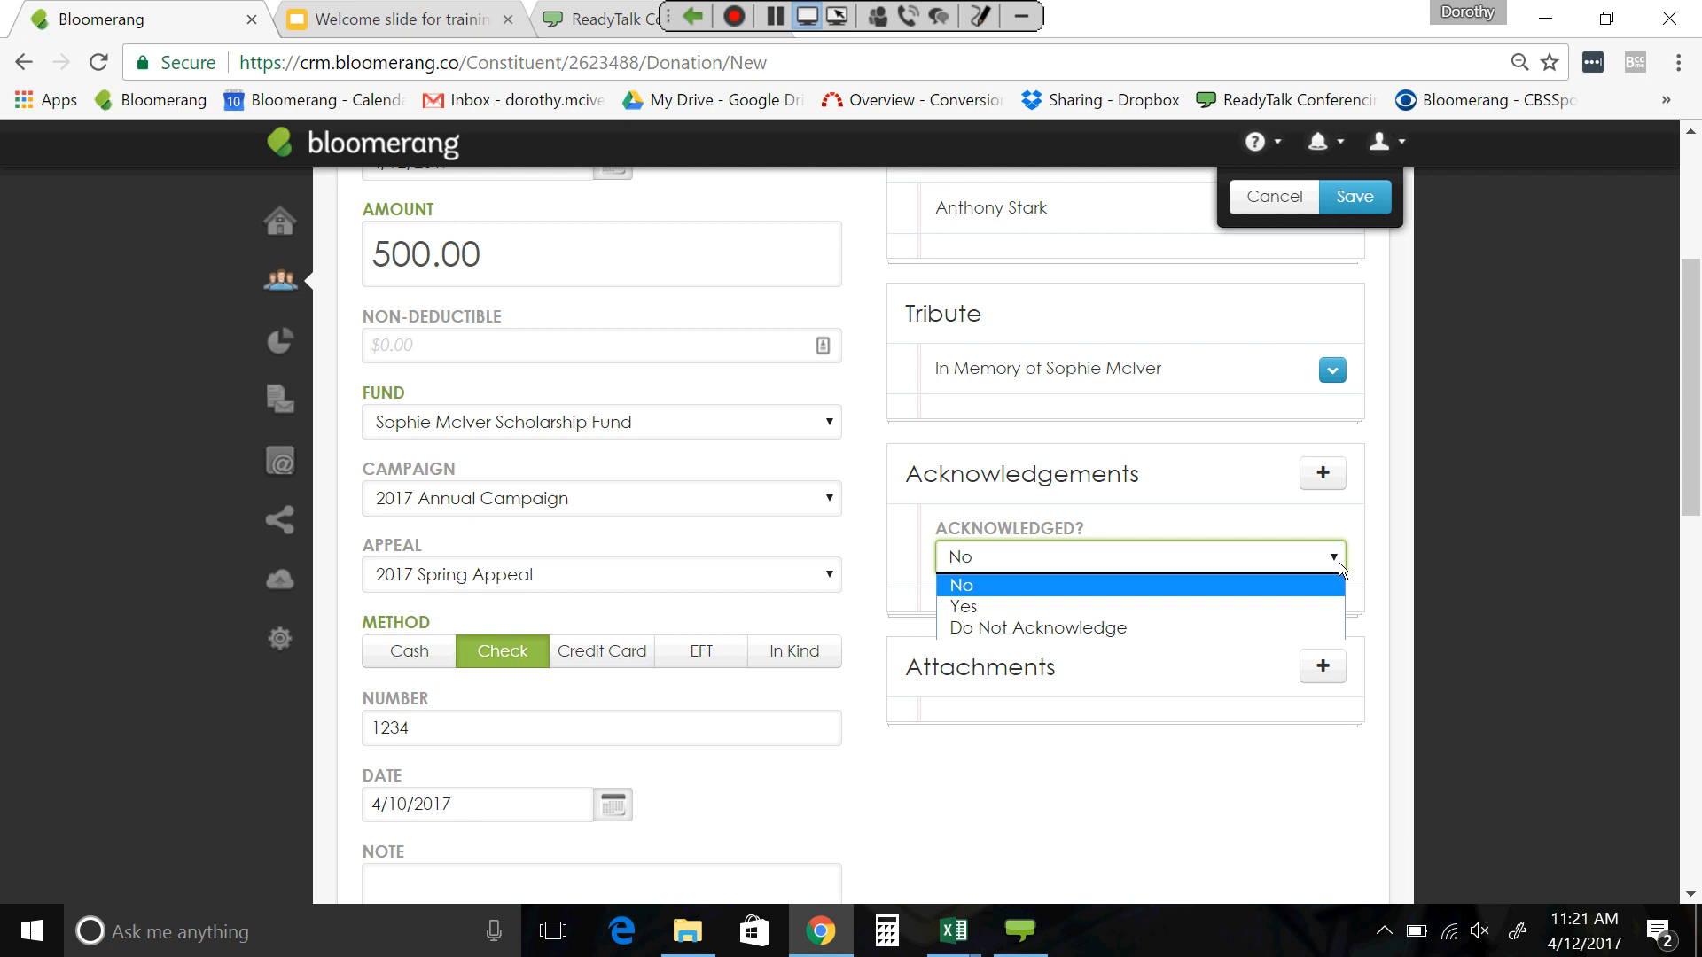
pyautogui.click(1178, 606)
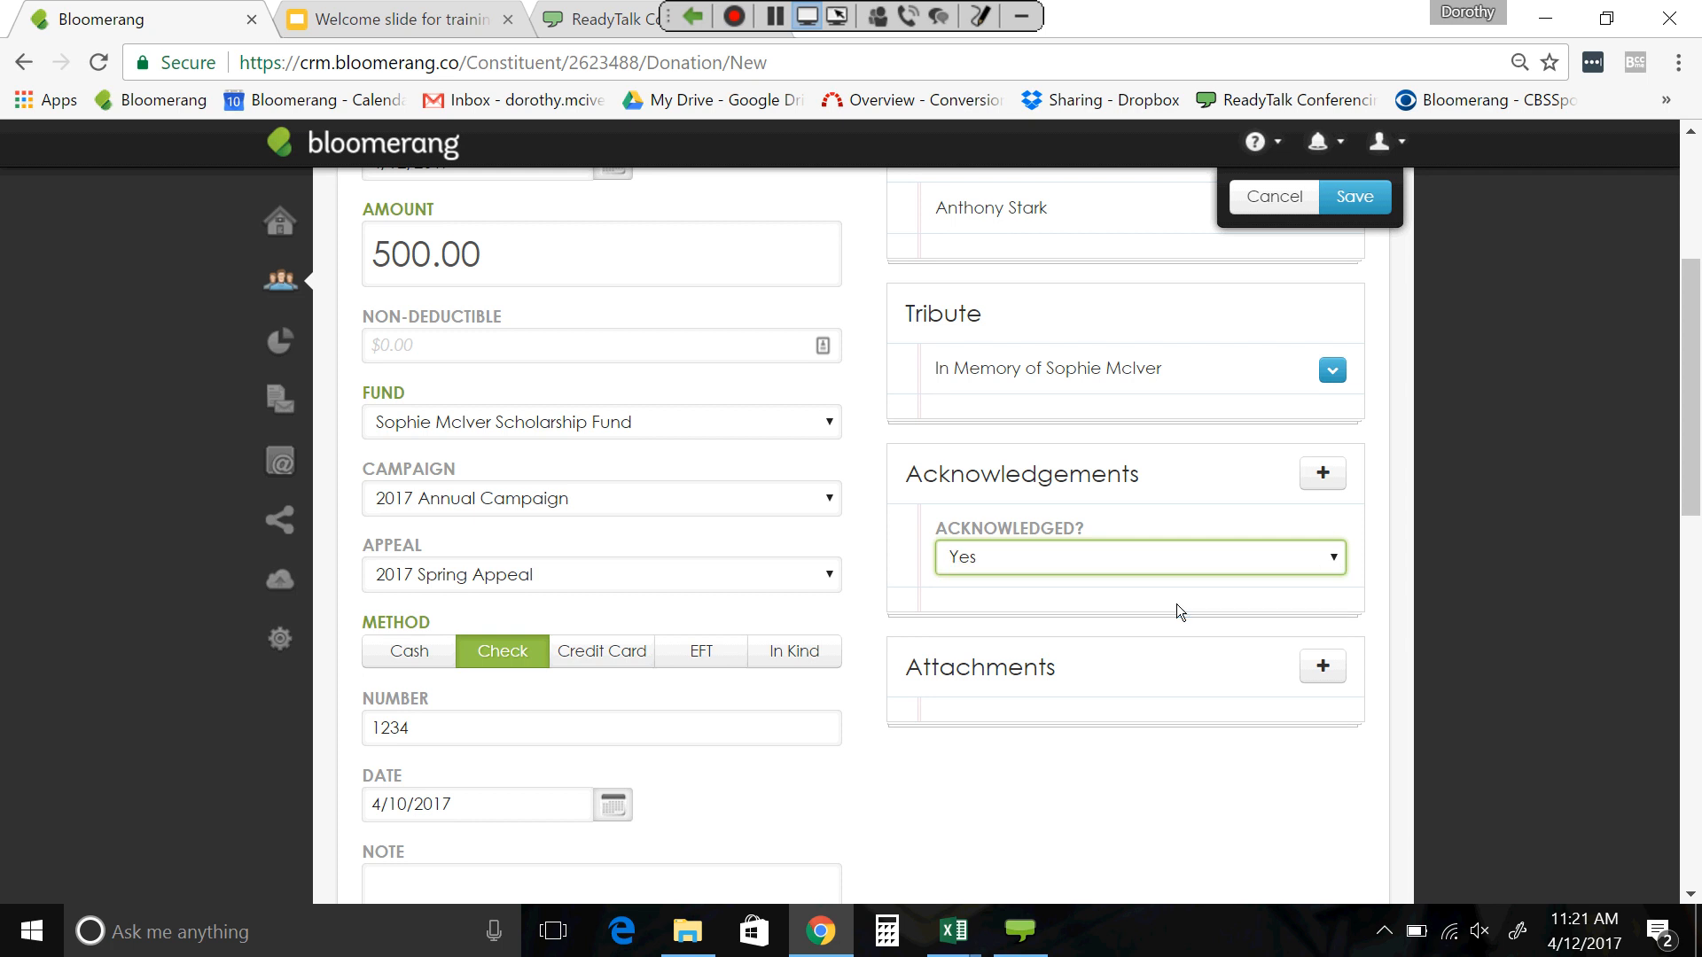
# - Set the donation's acknowledged status to No, trying the Do Not Acknowledge option along the way
pyautogui.scroll(-2, 1179, 610)
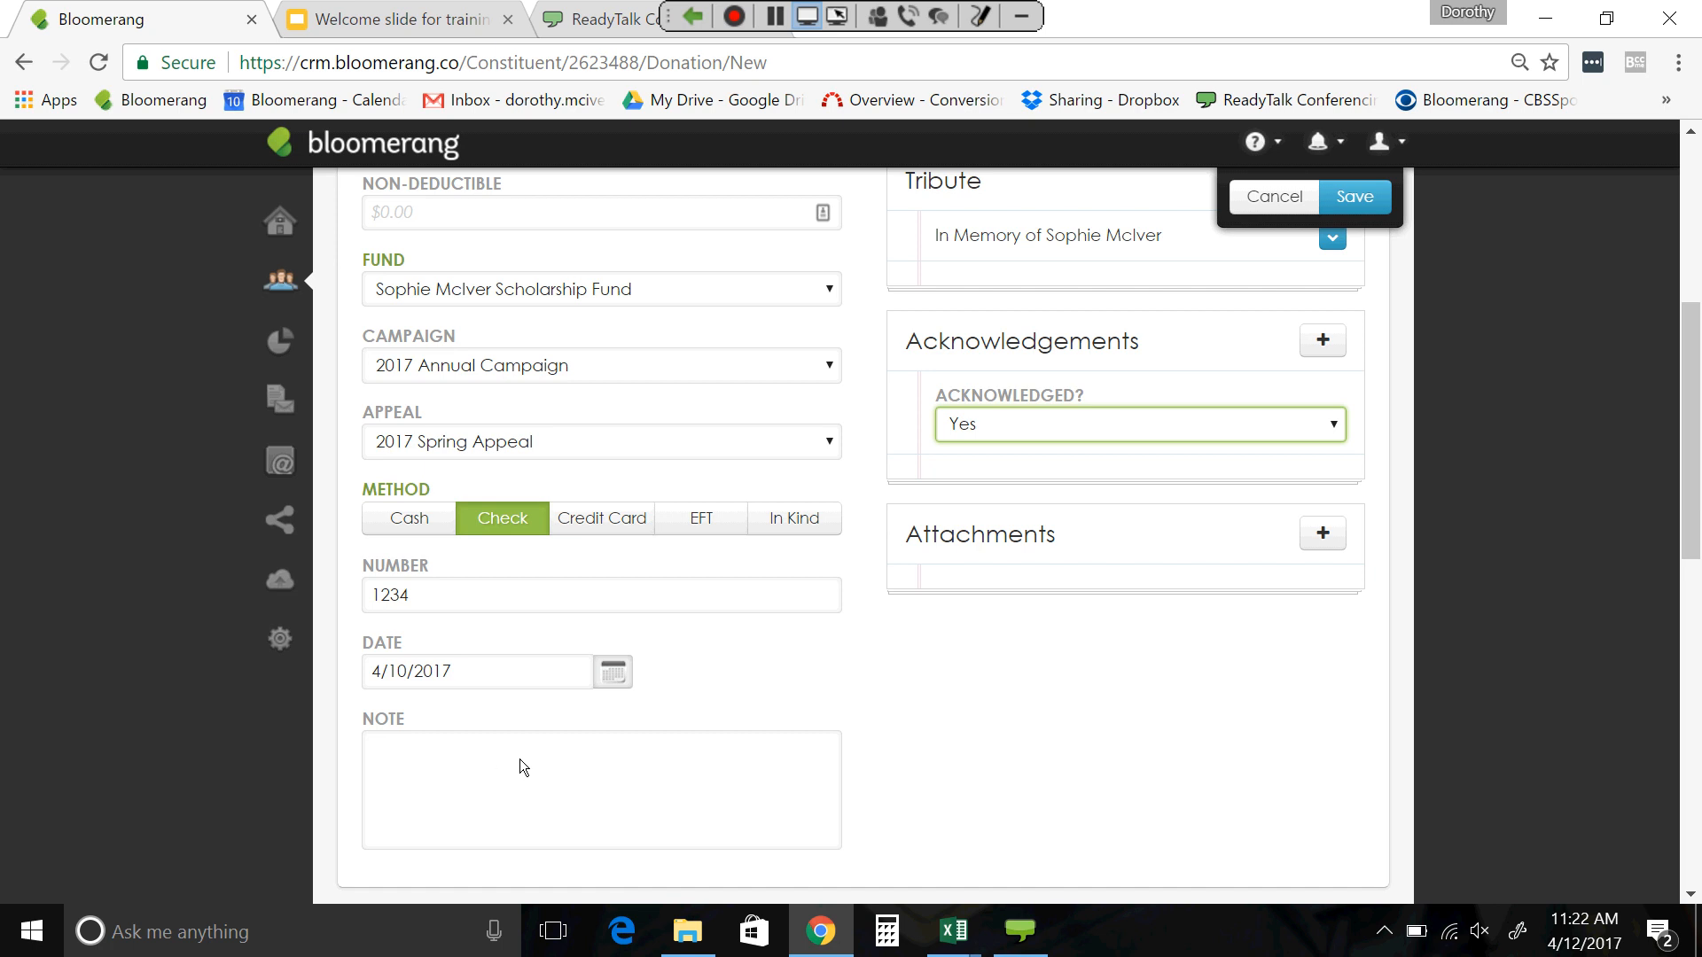
pyautogui.click(1335, 423)
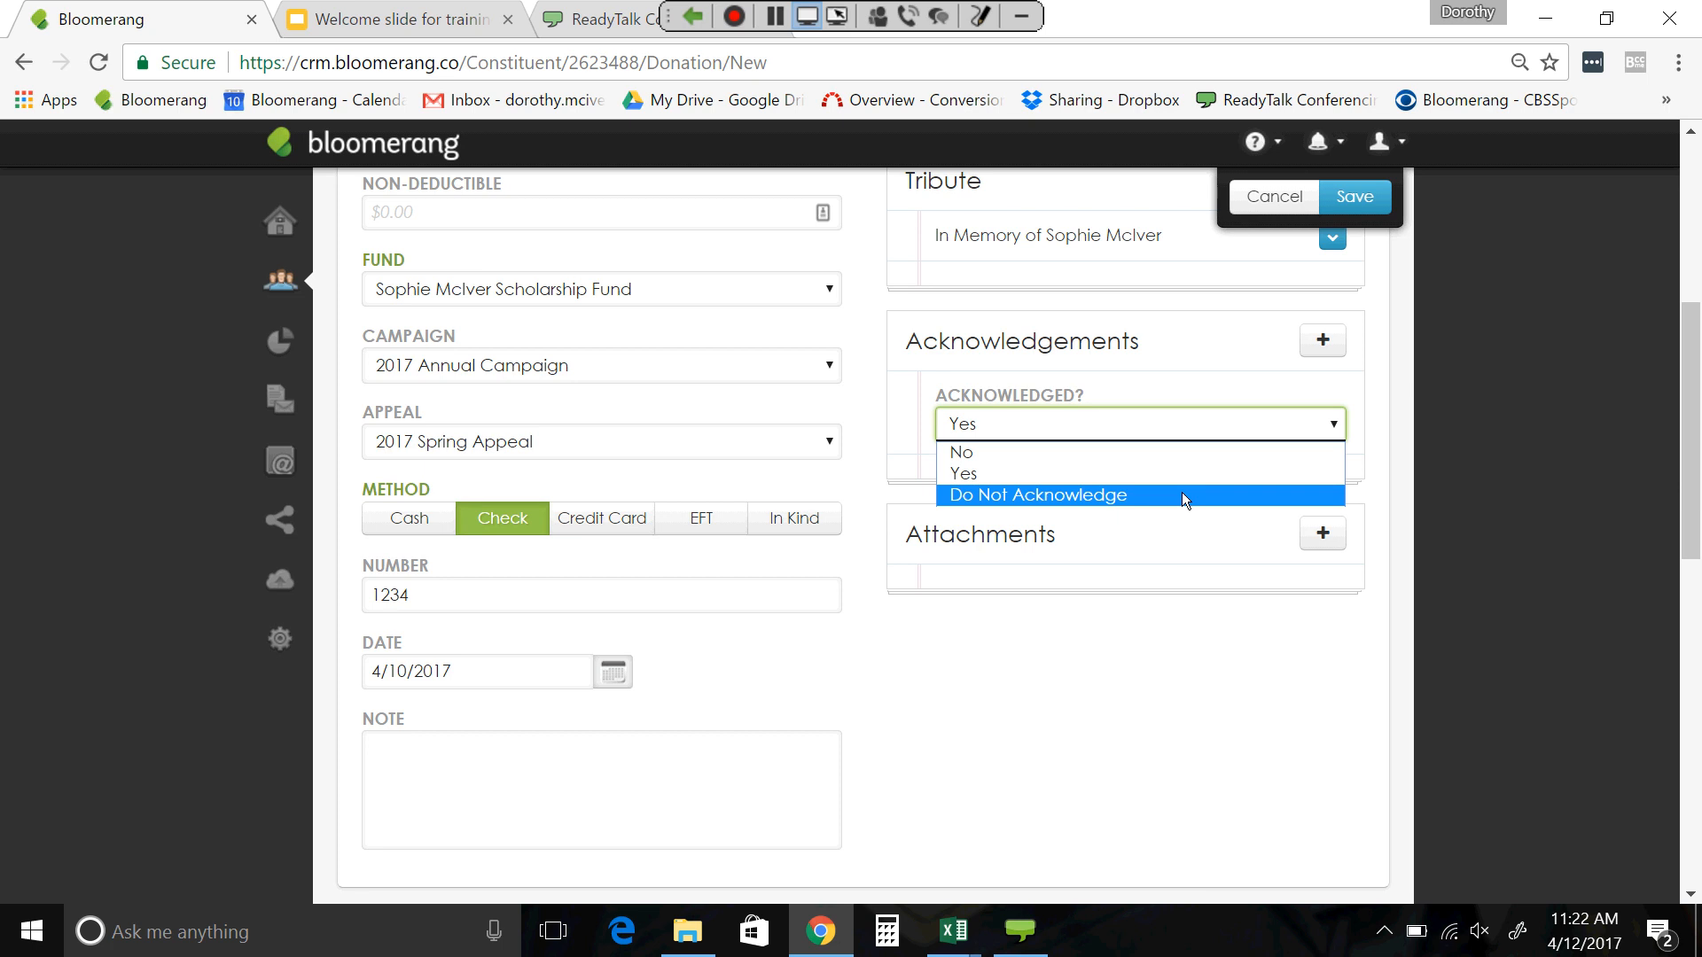
pyautogui.click(1182, 496)
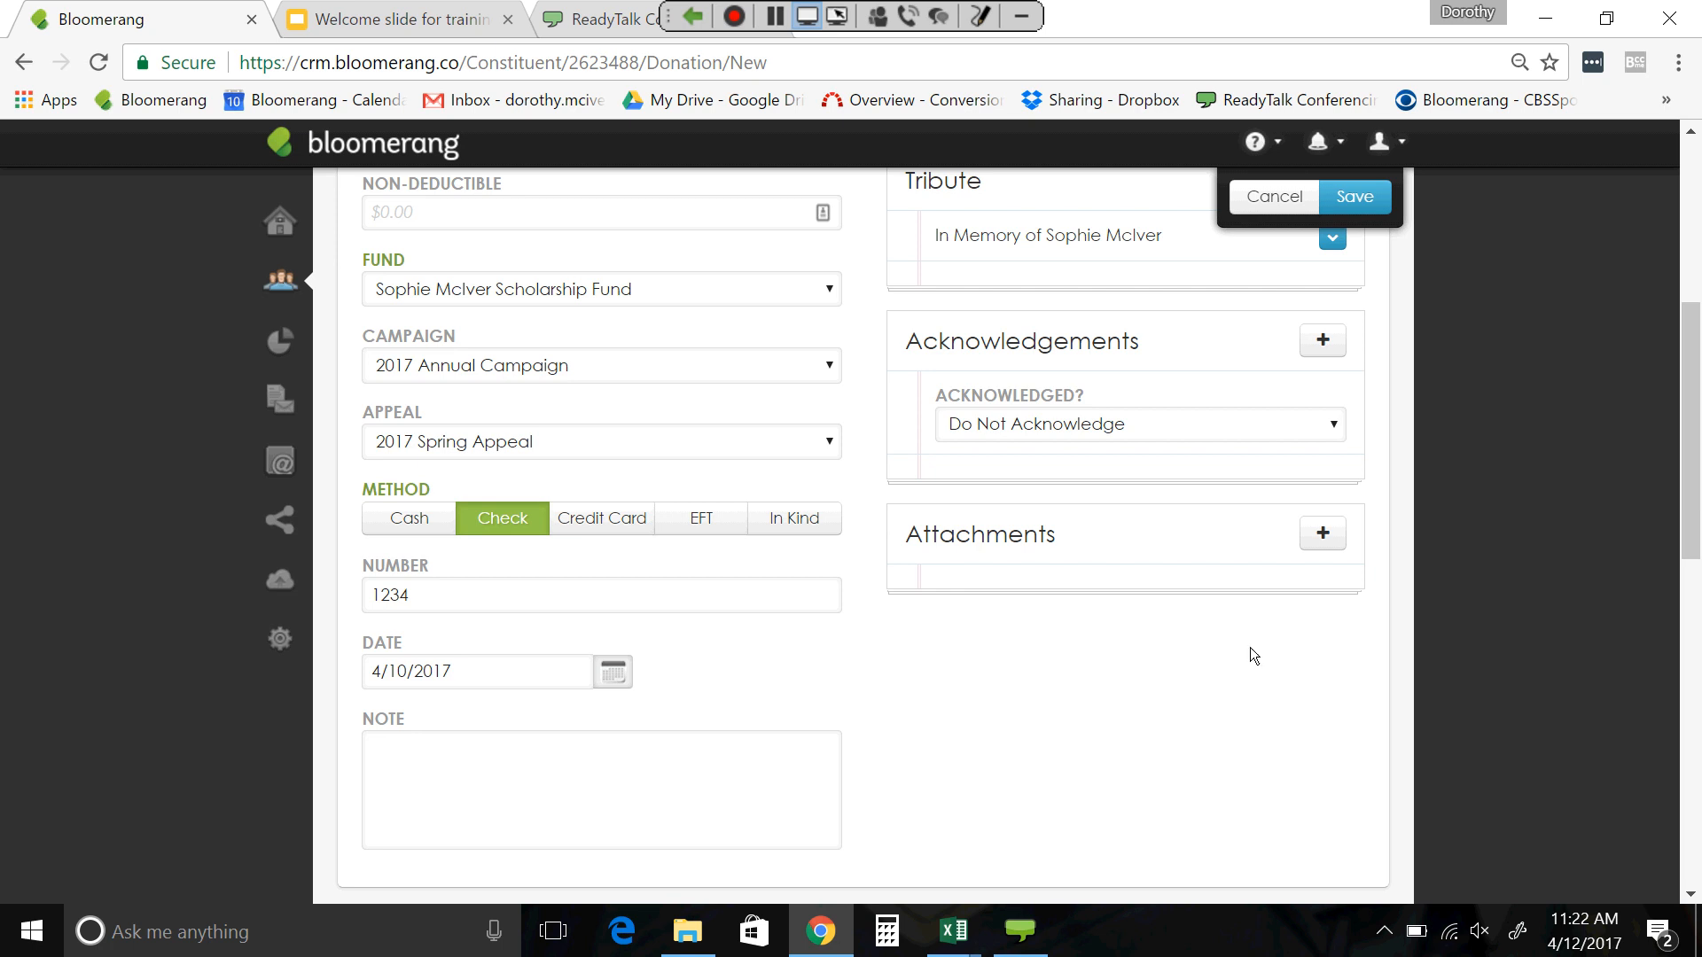
pyautogui.click(1336, 425)
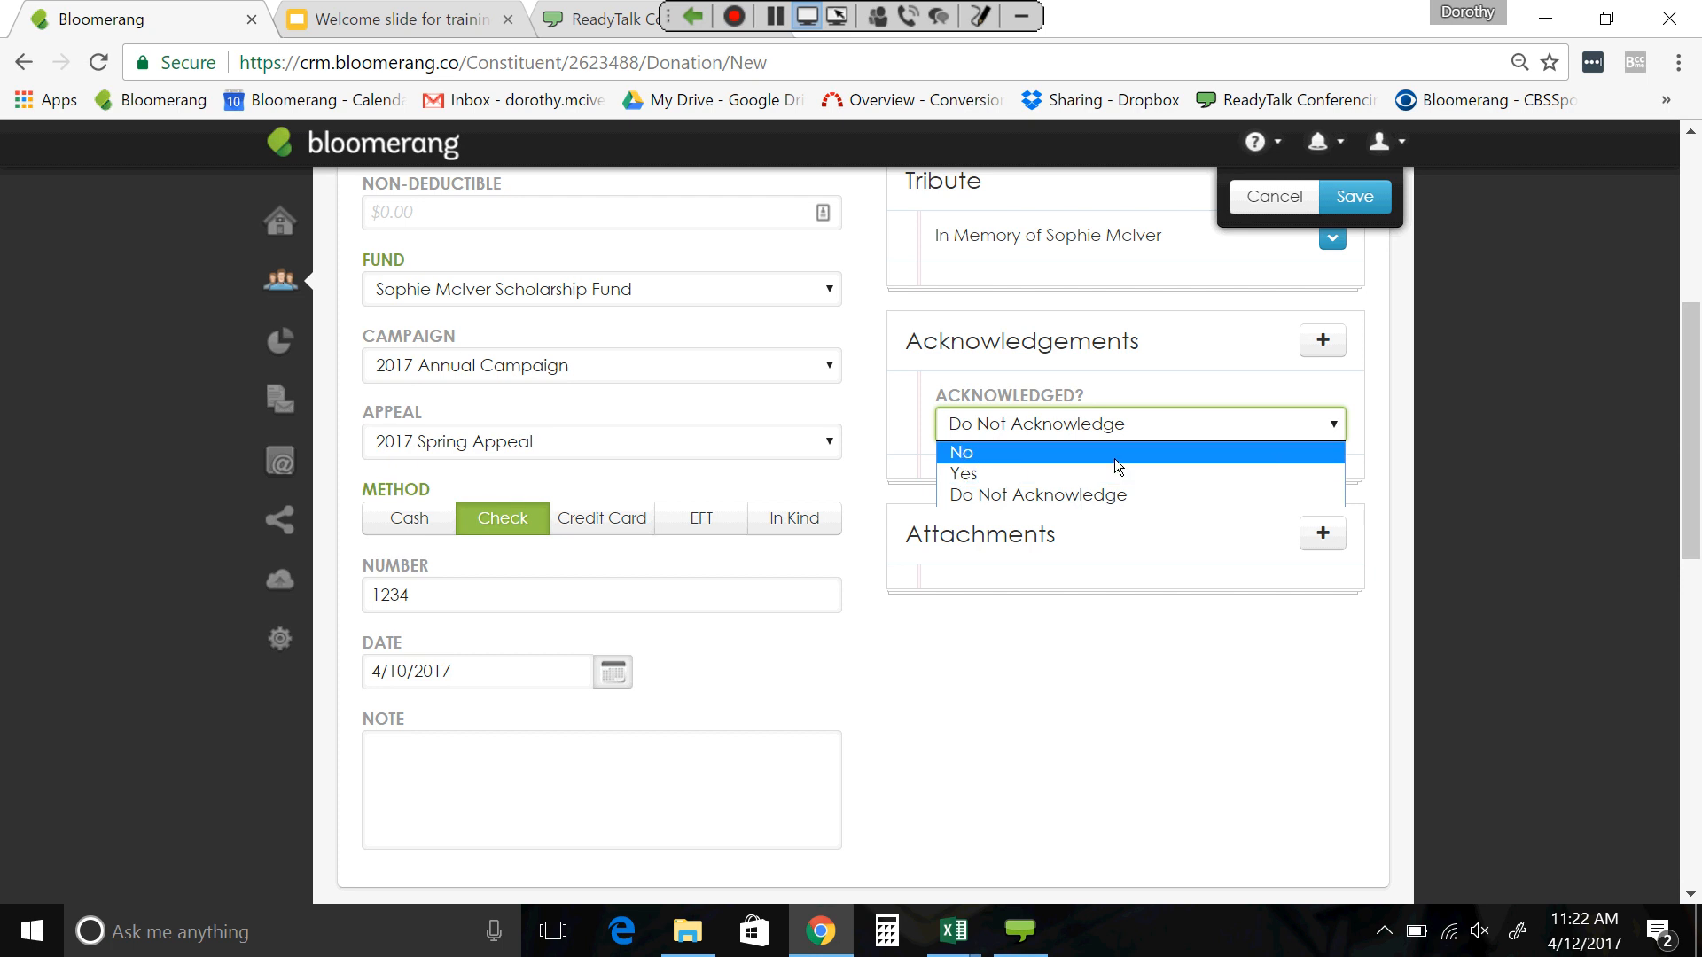
pyautogui.click(1464, 444)
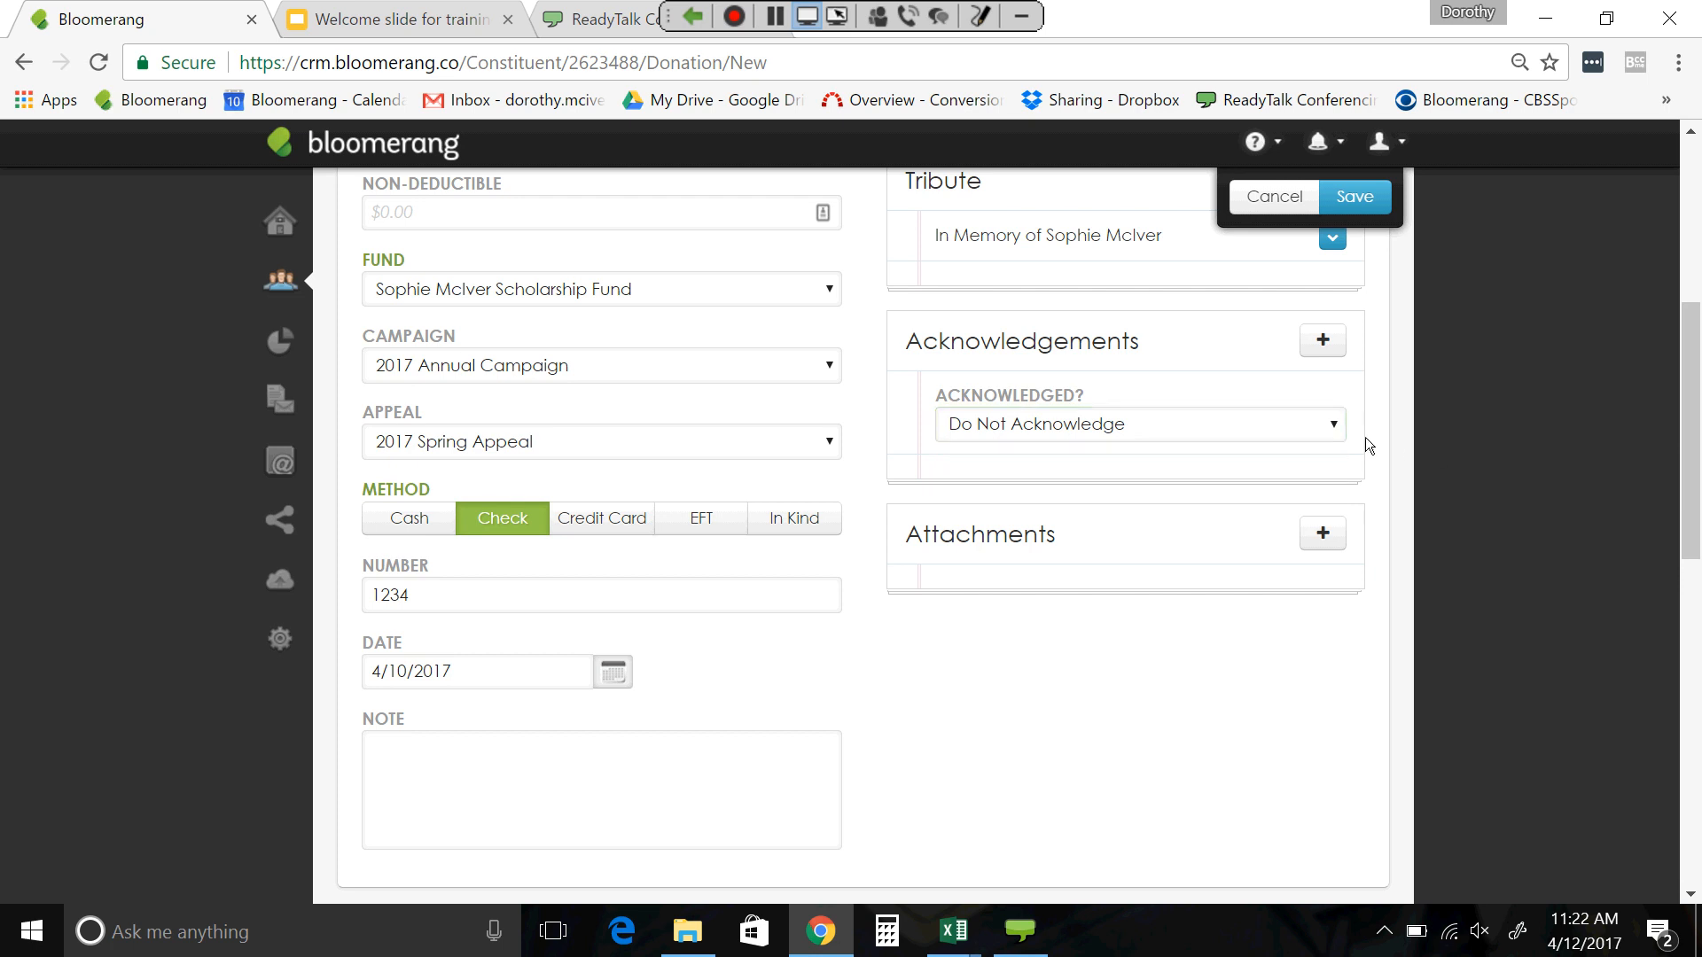
pyautogui.click(1332, 422)
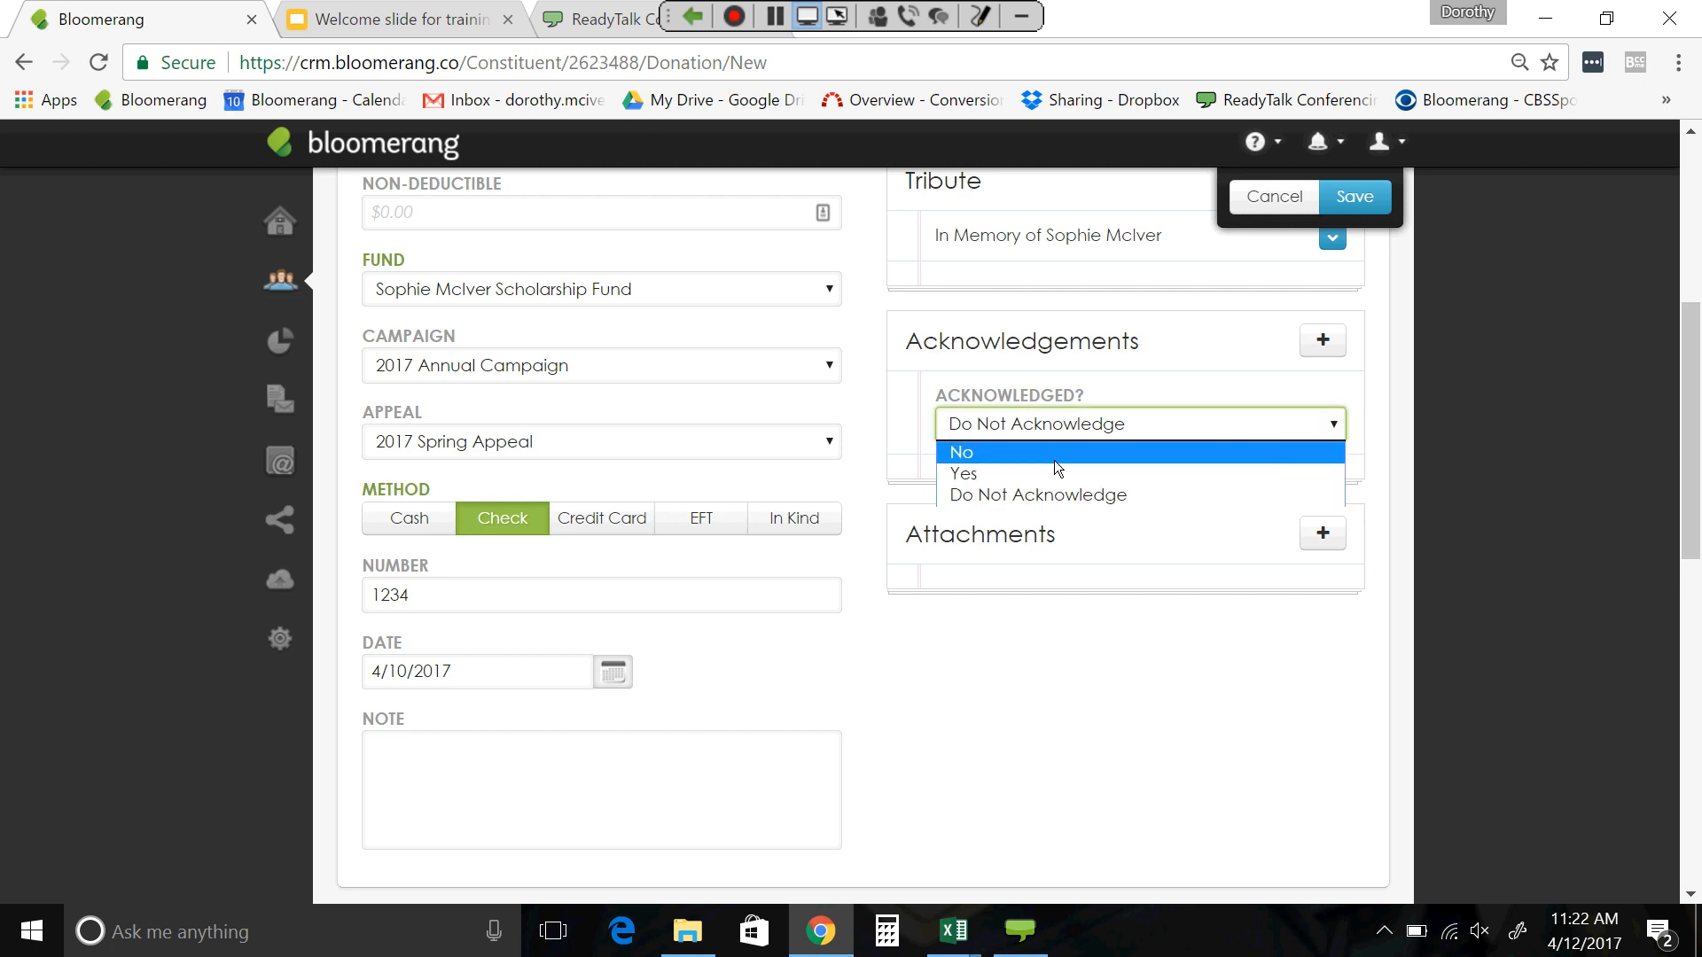
pyautogui.click(1055, 460)
pyautogui.click(1454, 434)
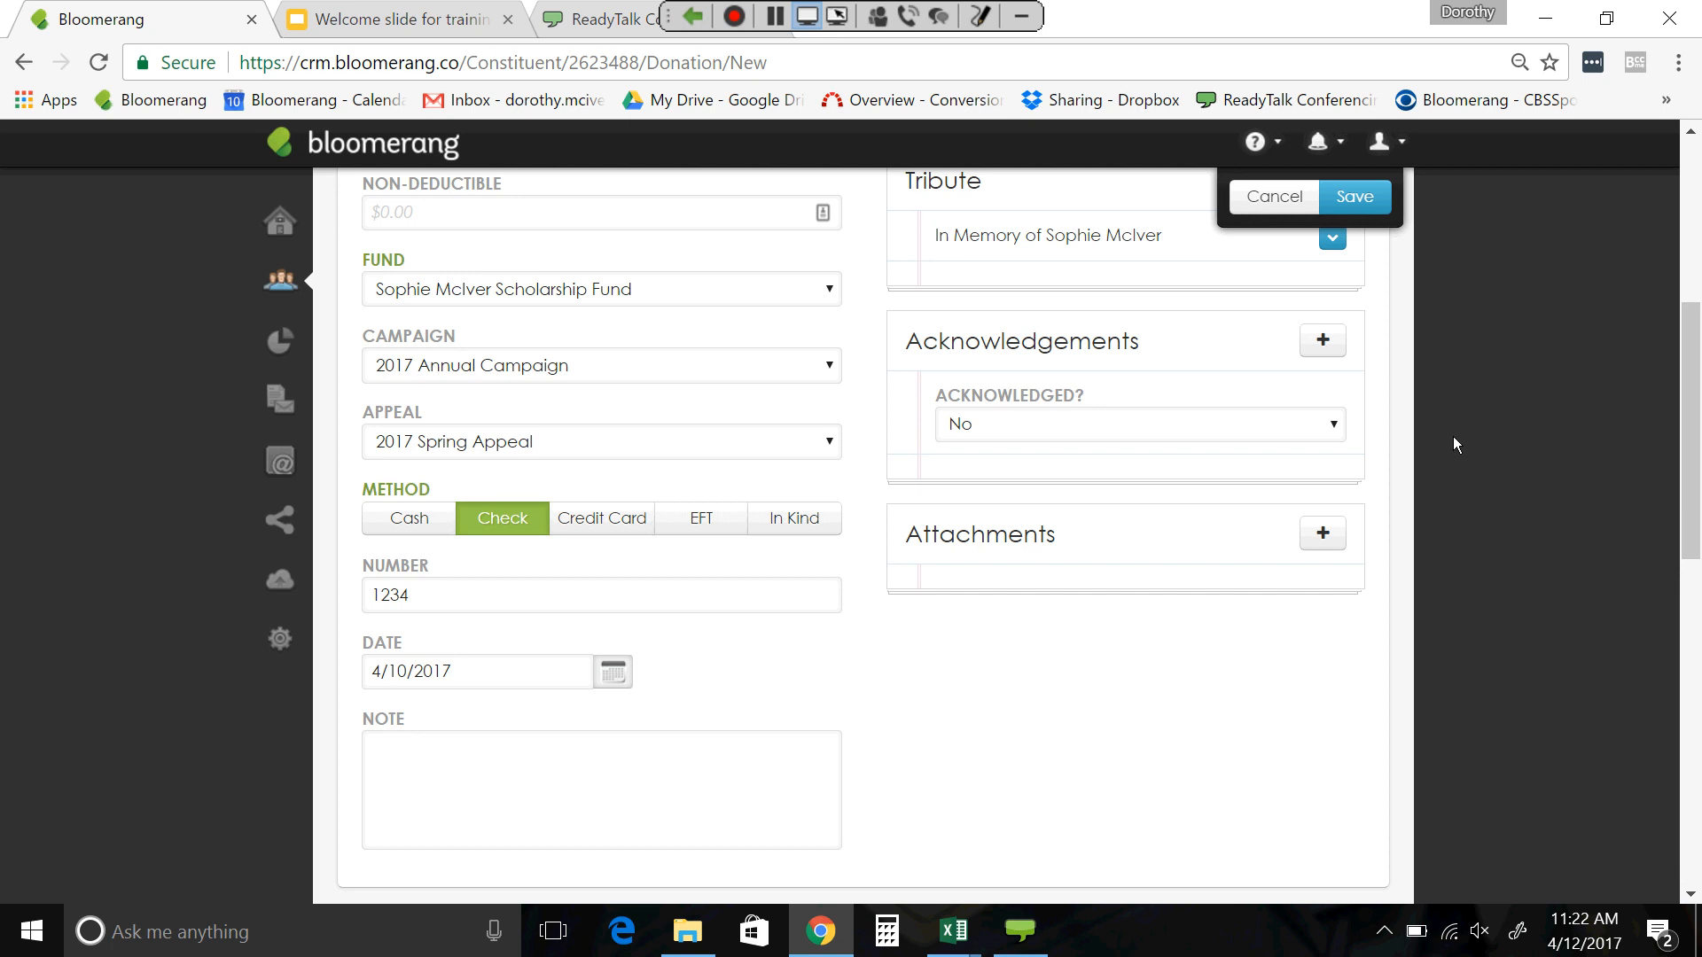
# - Examine the donation's additional Base, Events, Additional Event and Premiums fields, and review the entered donation details
pyautogui.scroll(-5, 1452, 447)
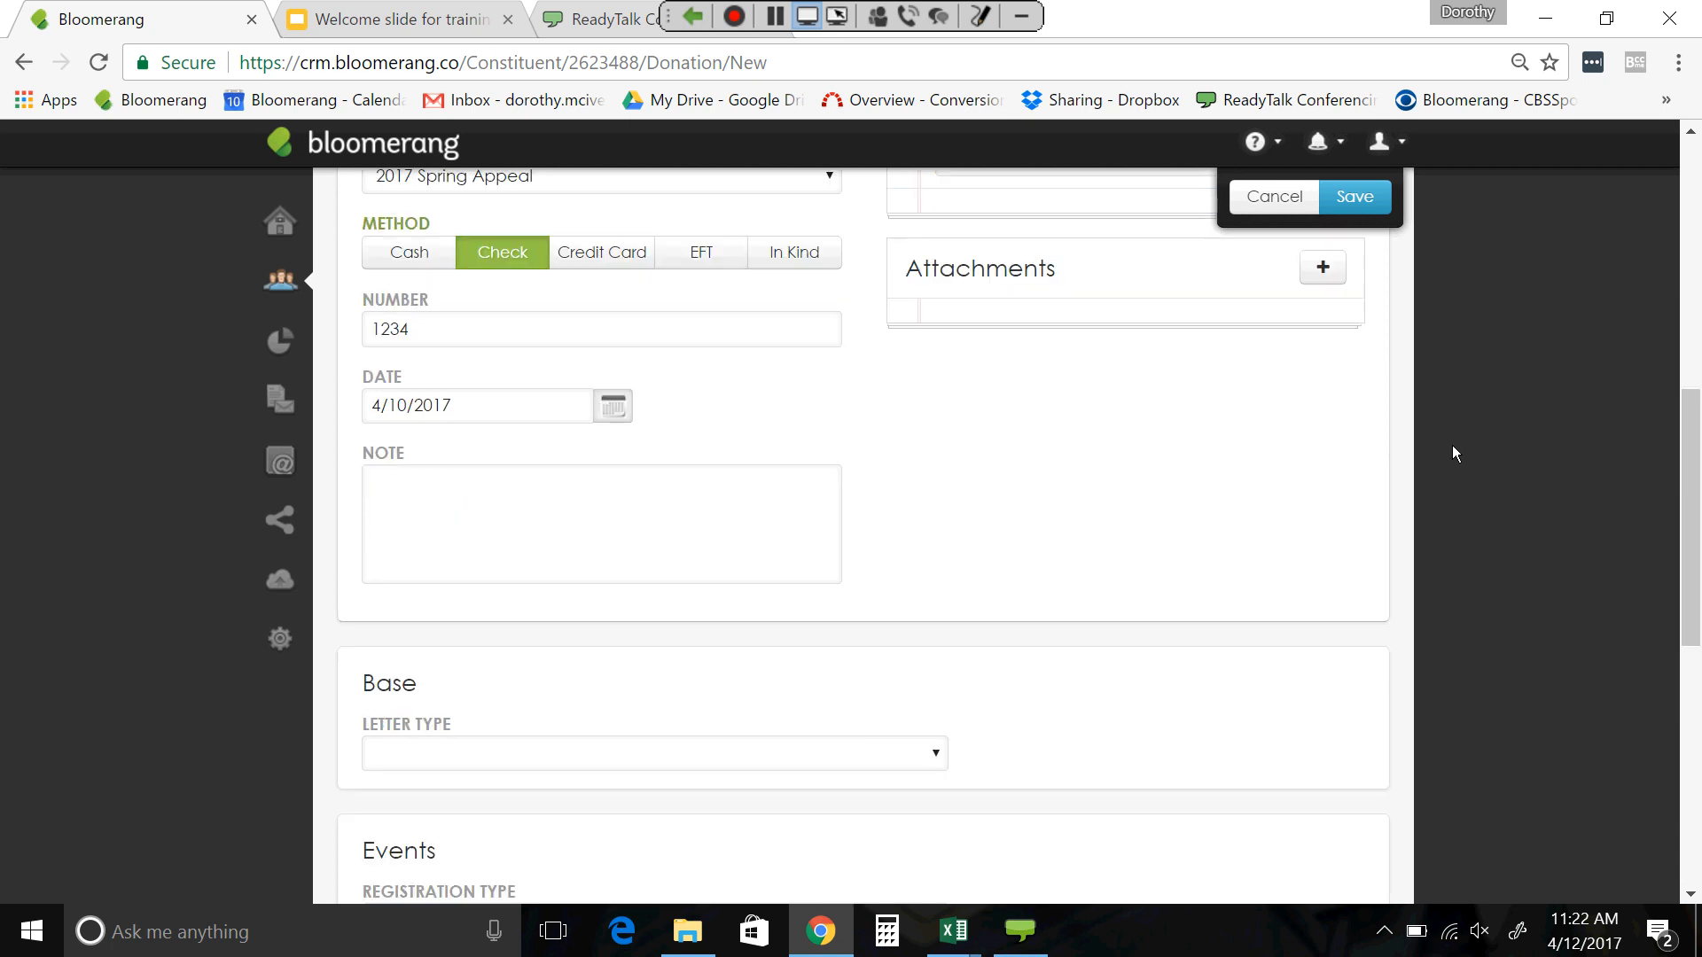
pyautogui.scroll(-2, 1453, 454)
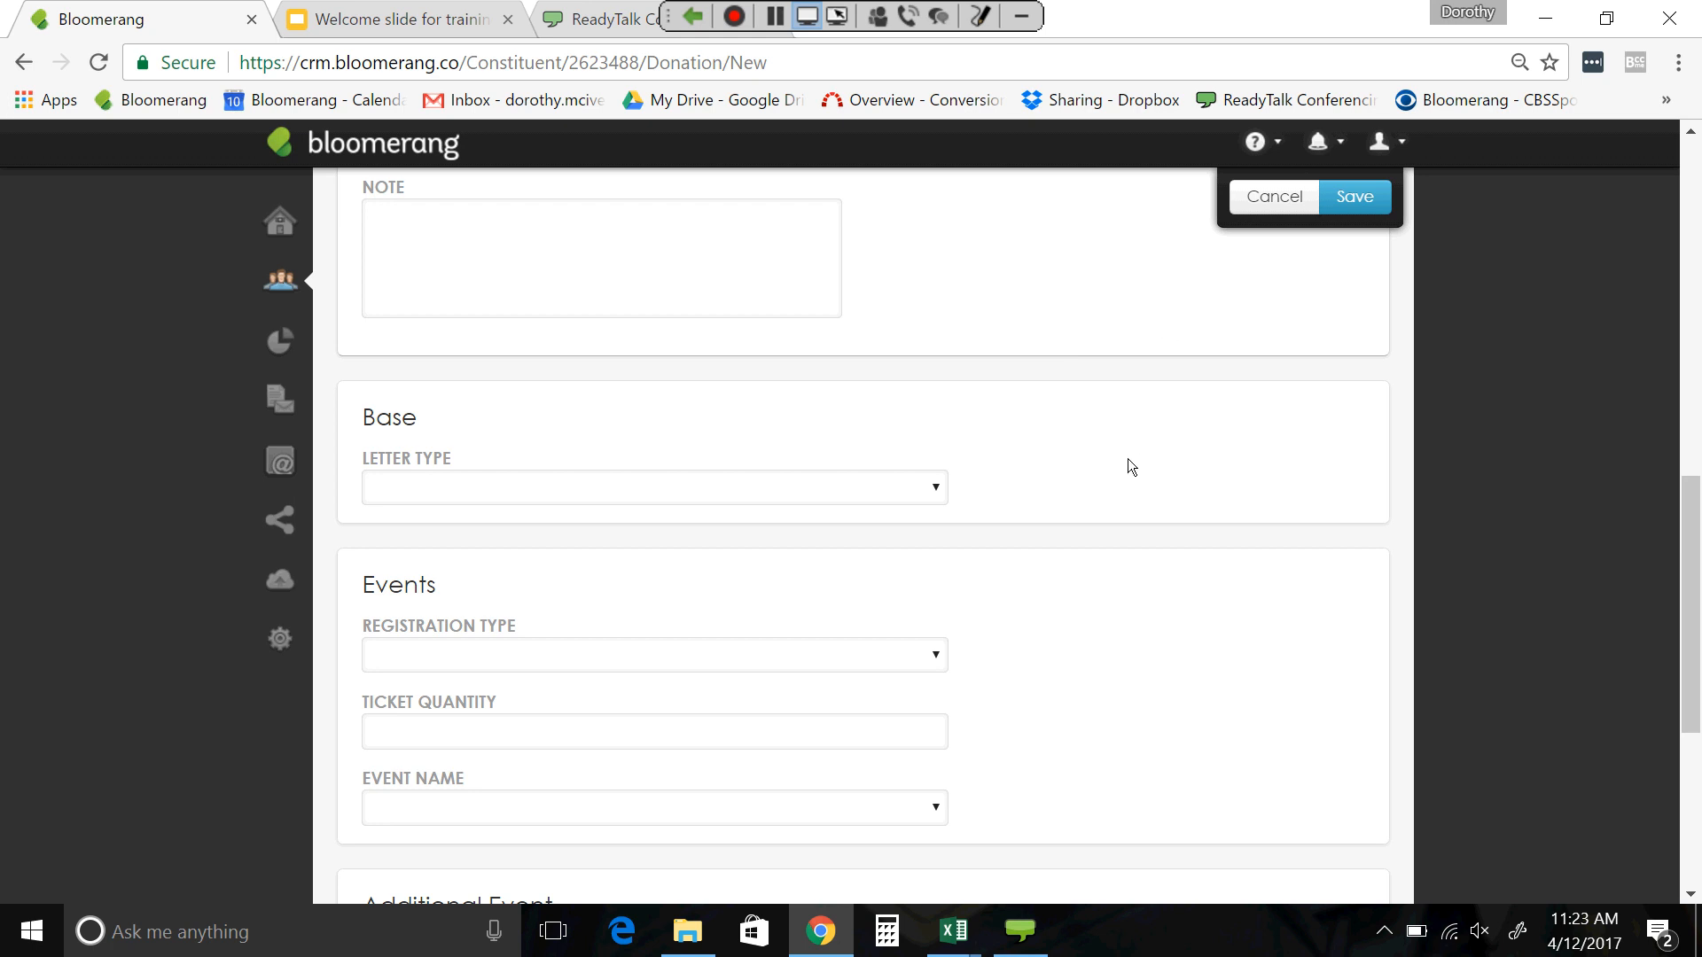
pyautogui.scroll(-5, 1127, 459)
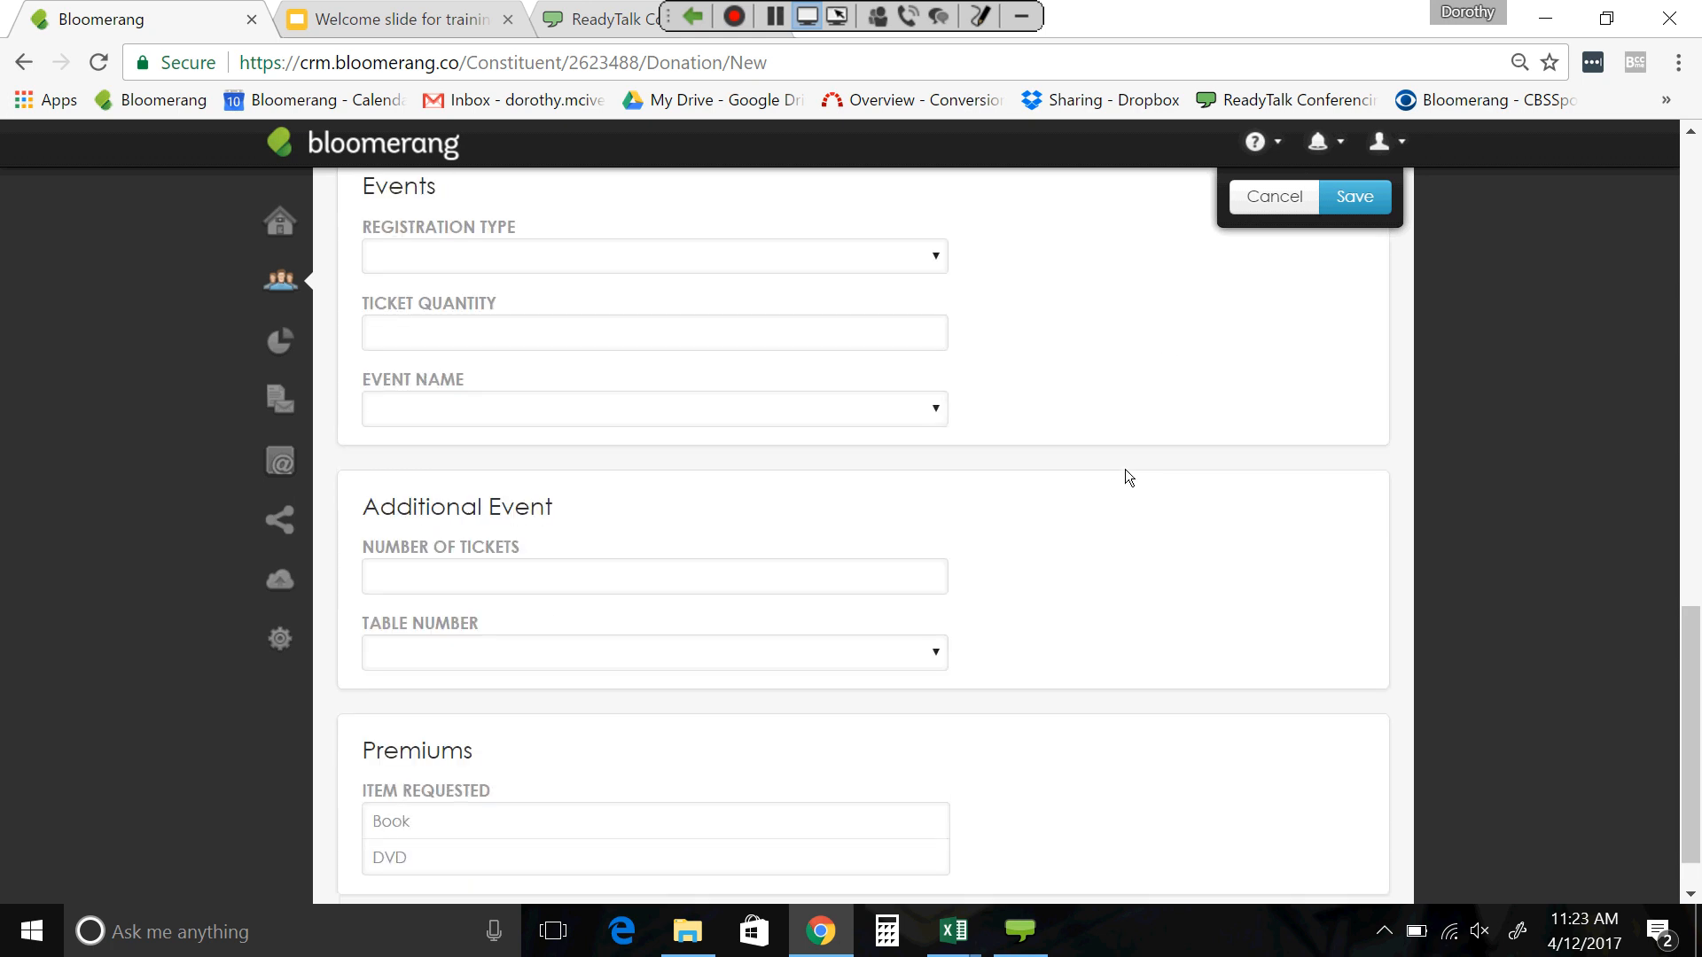
pyautogui.scroll(-1, 1124, 480)
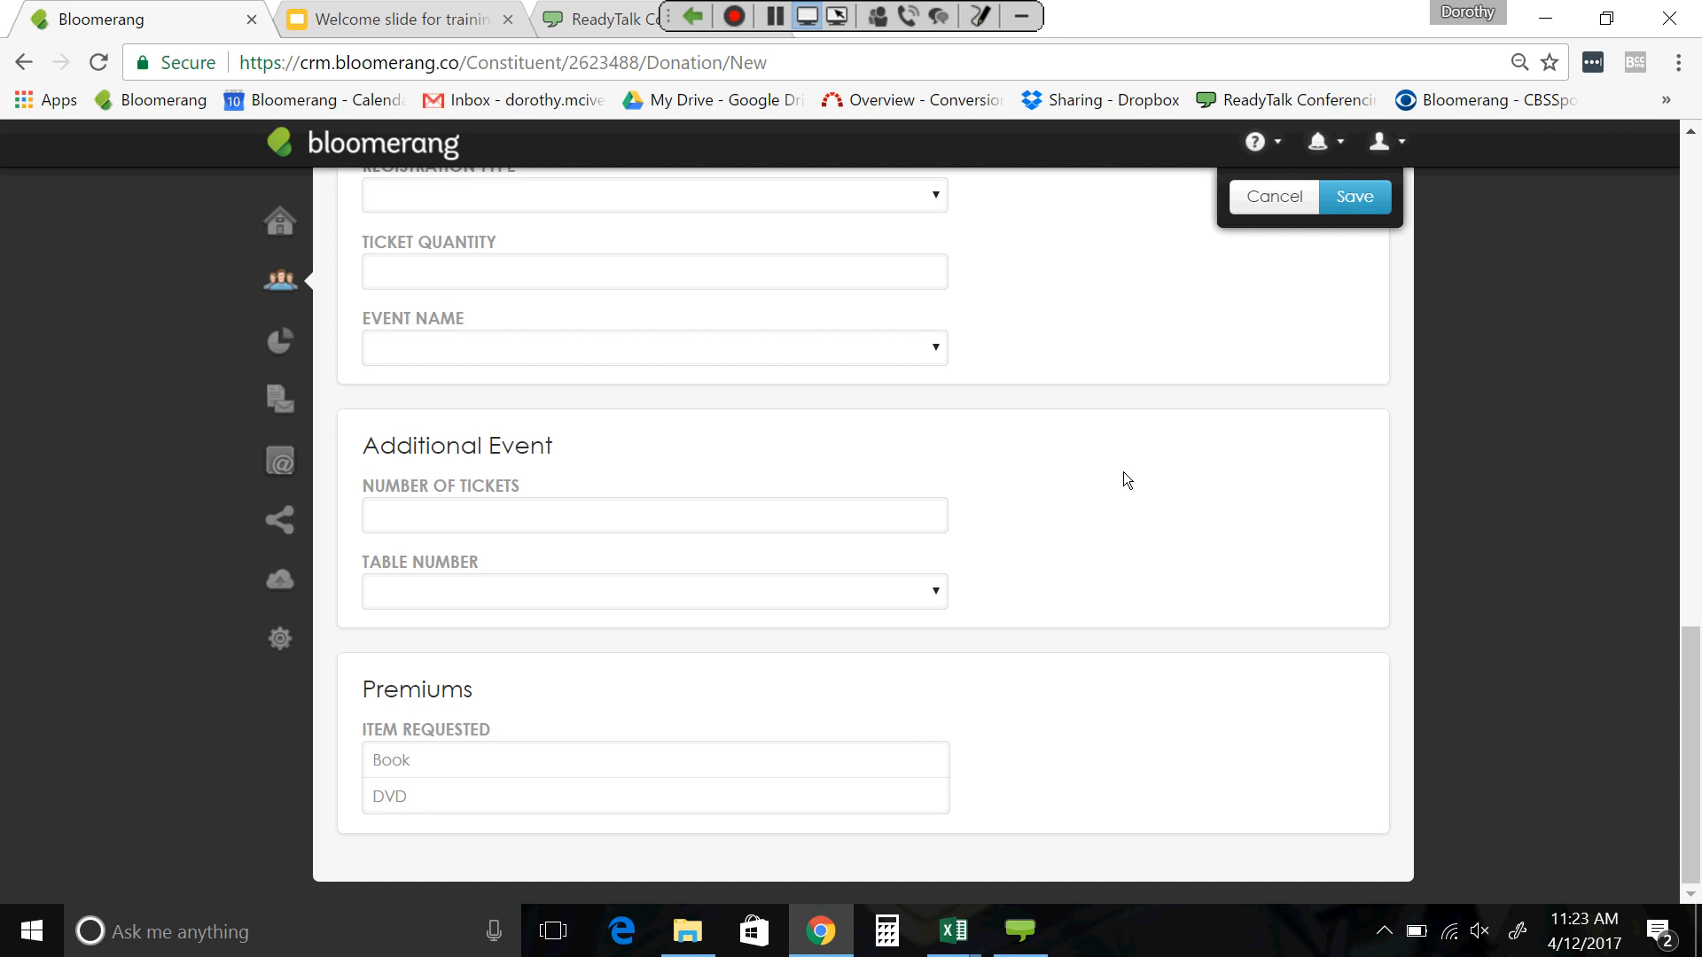
pyautogui.scroll(2, 1124, 473)
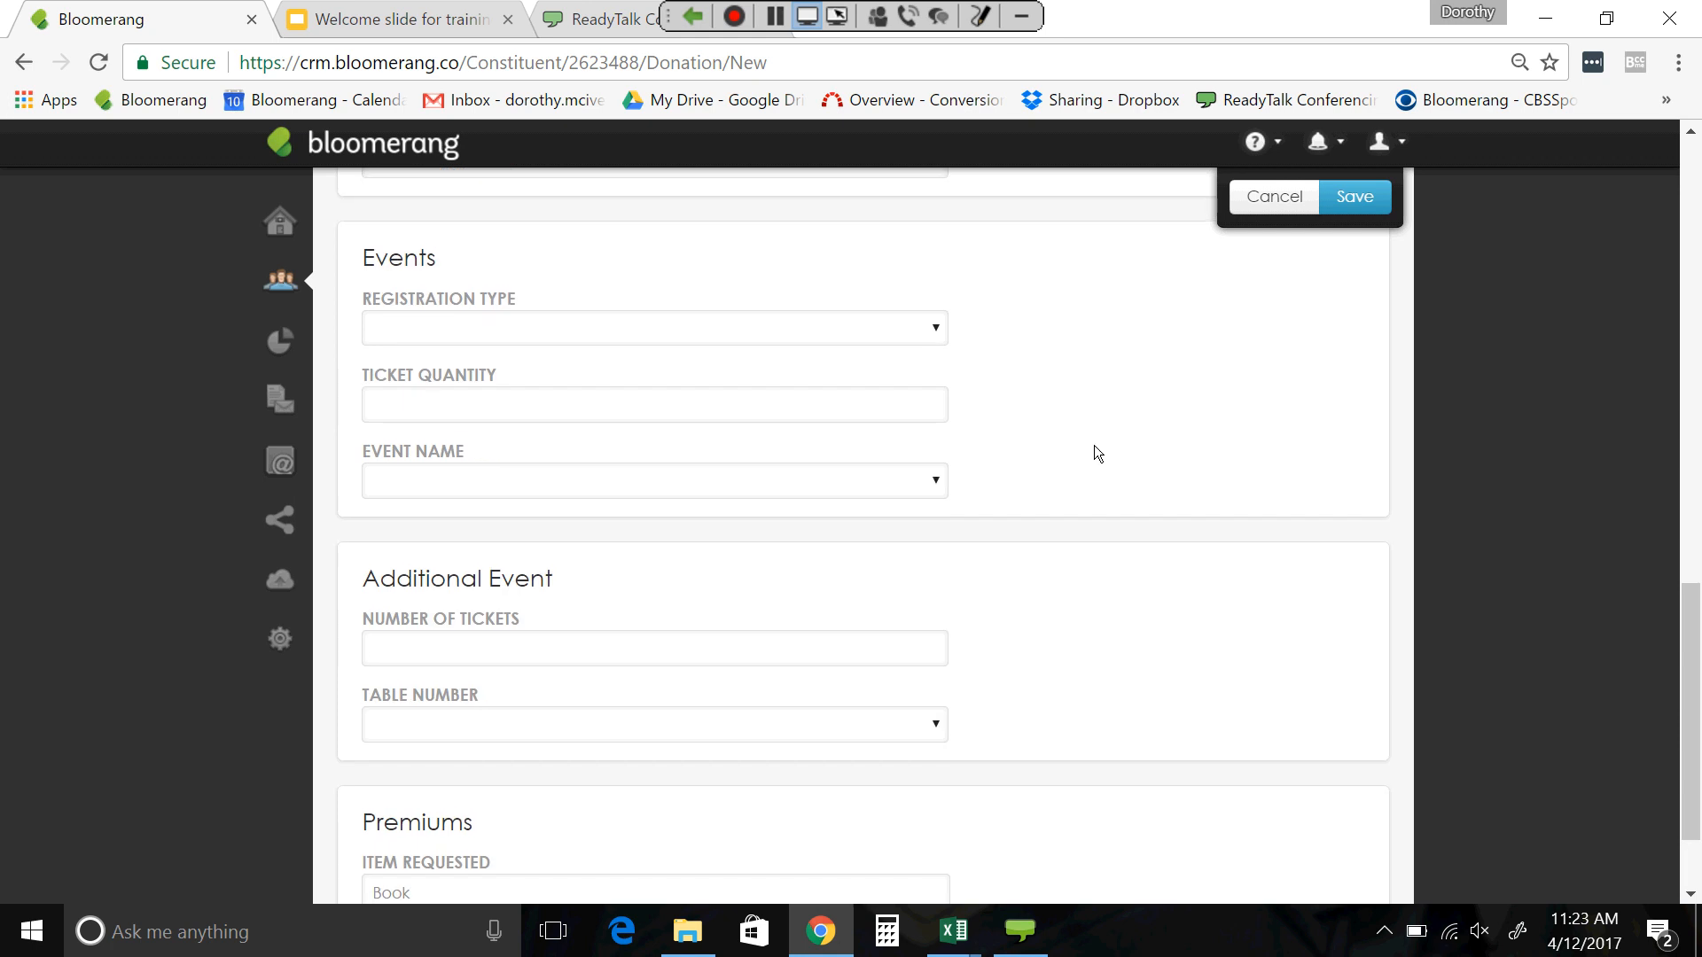
pyautogui.scroll(2, 1004, 415)
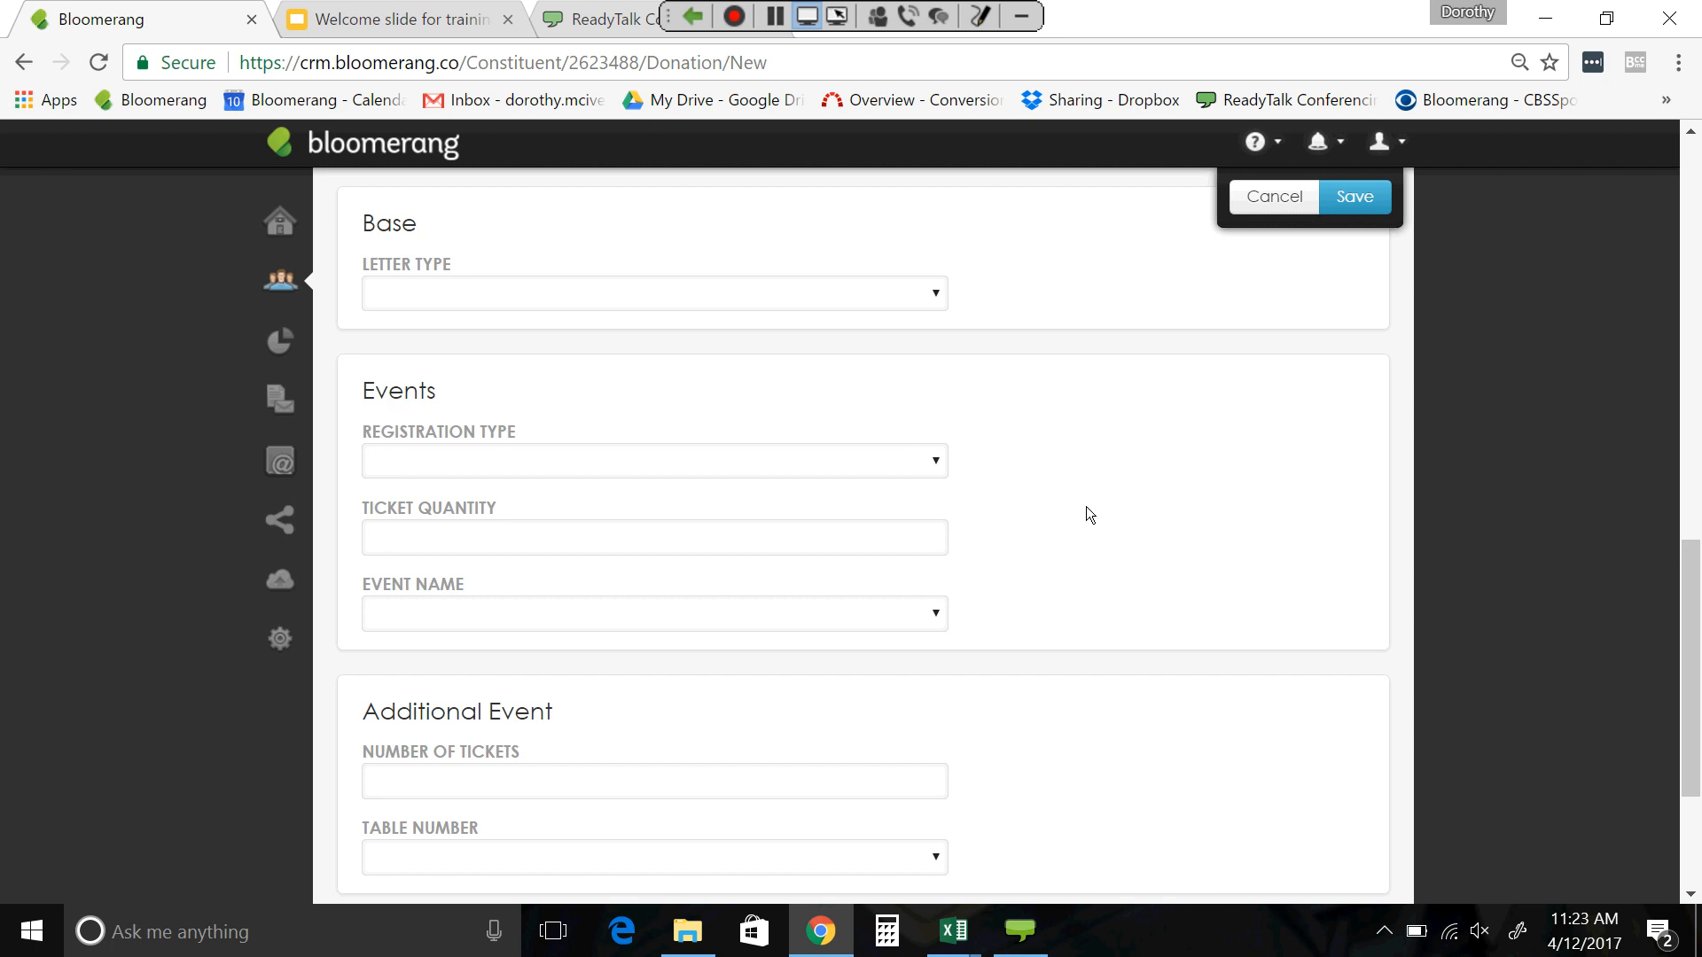
pyautogui.scroll(5, 1089, 514)
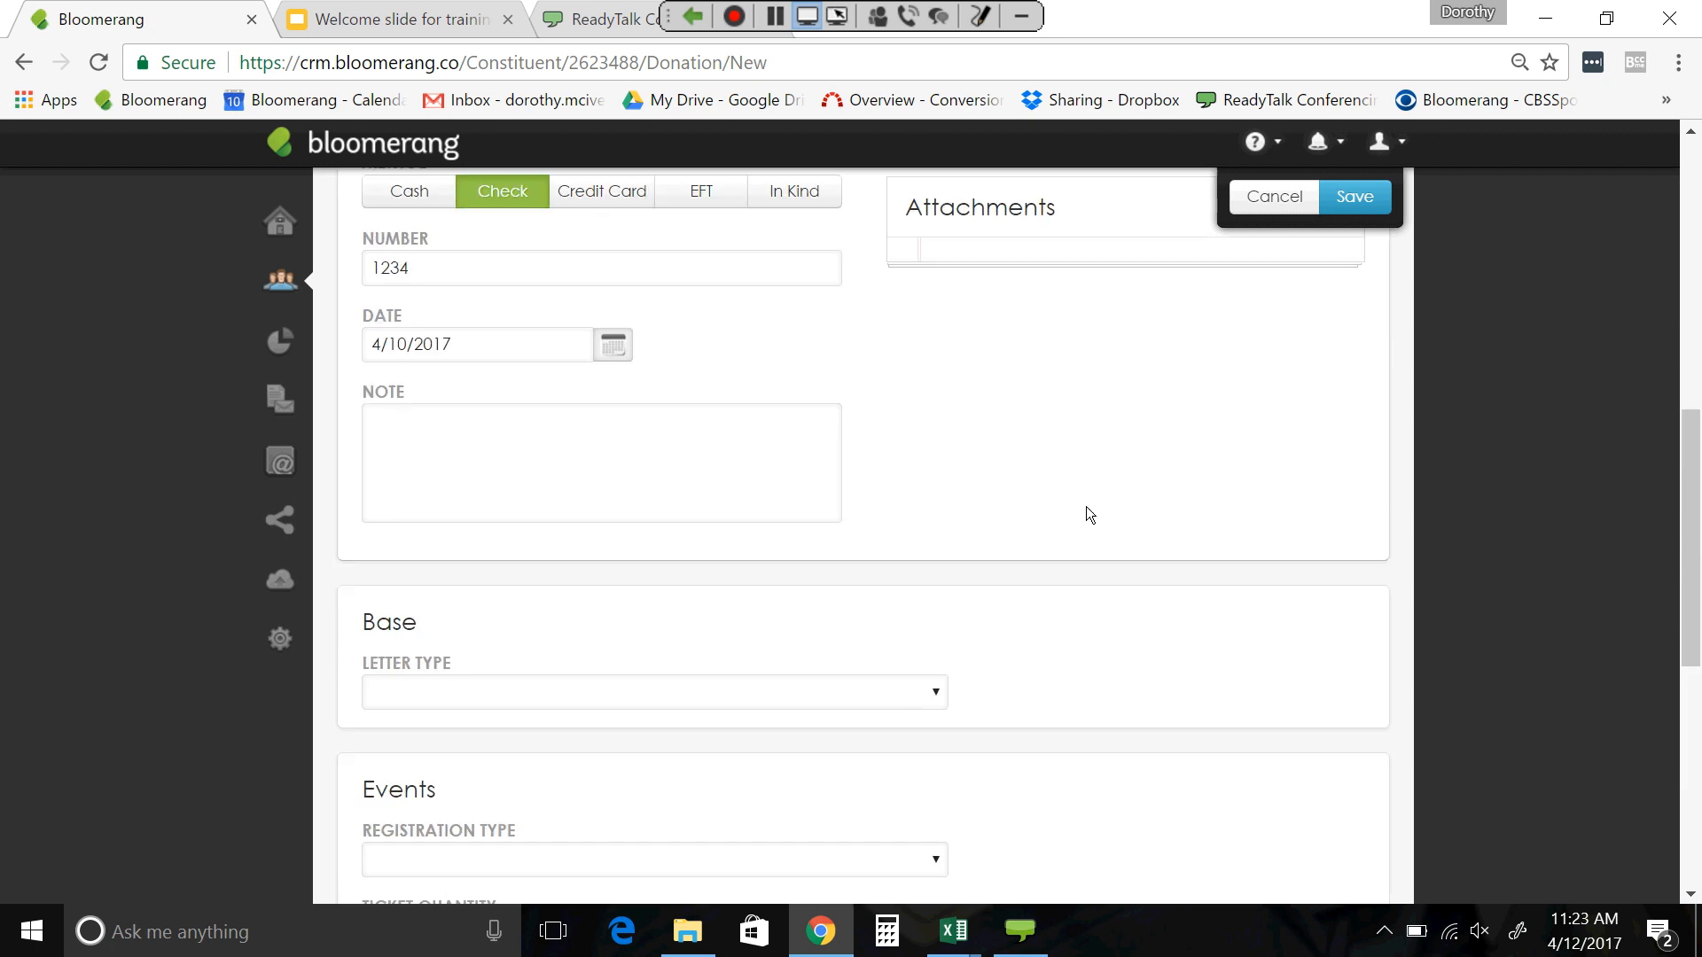
pyautogui.scroll(2, 1088, 514)
pyautogui.scroll(5, 1086, 507)
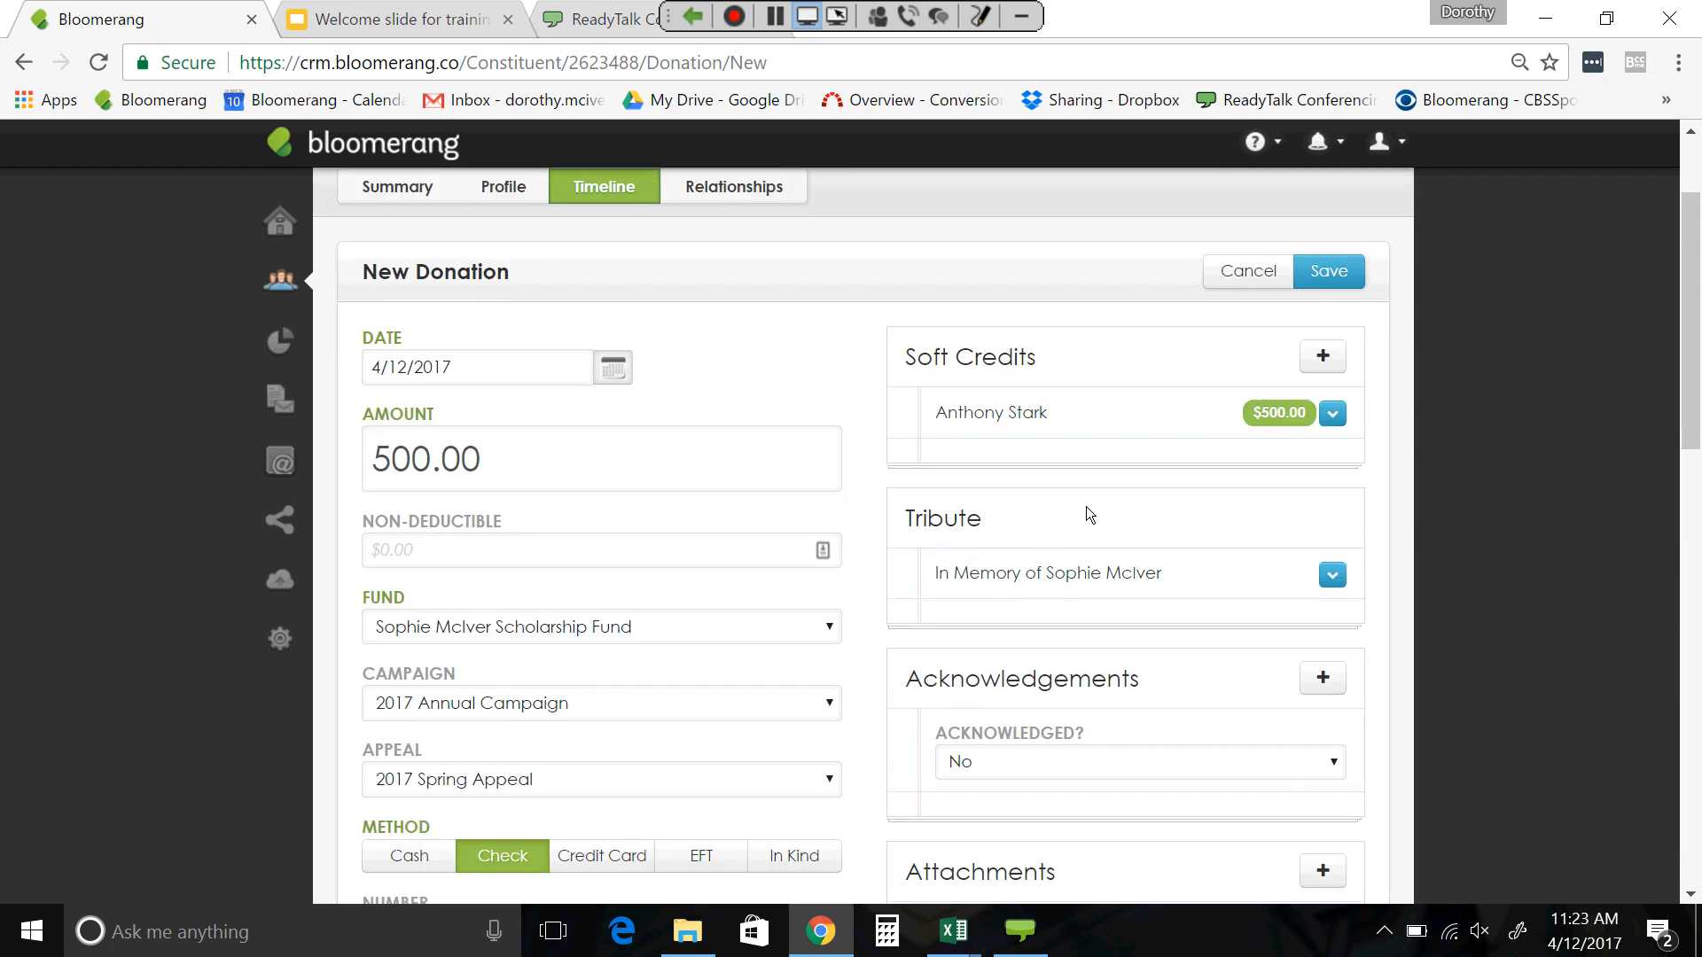
pyautogui.scroll(2, 1087, 507)
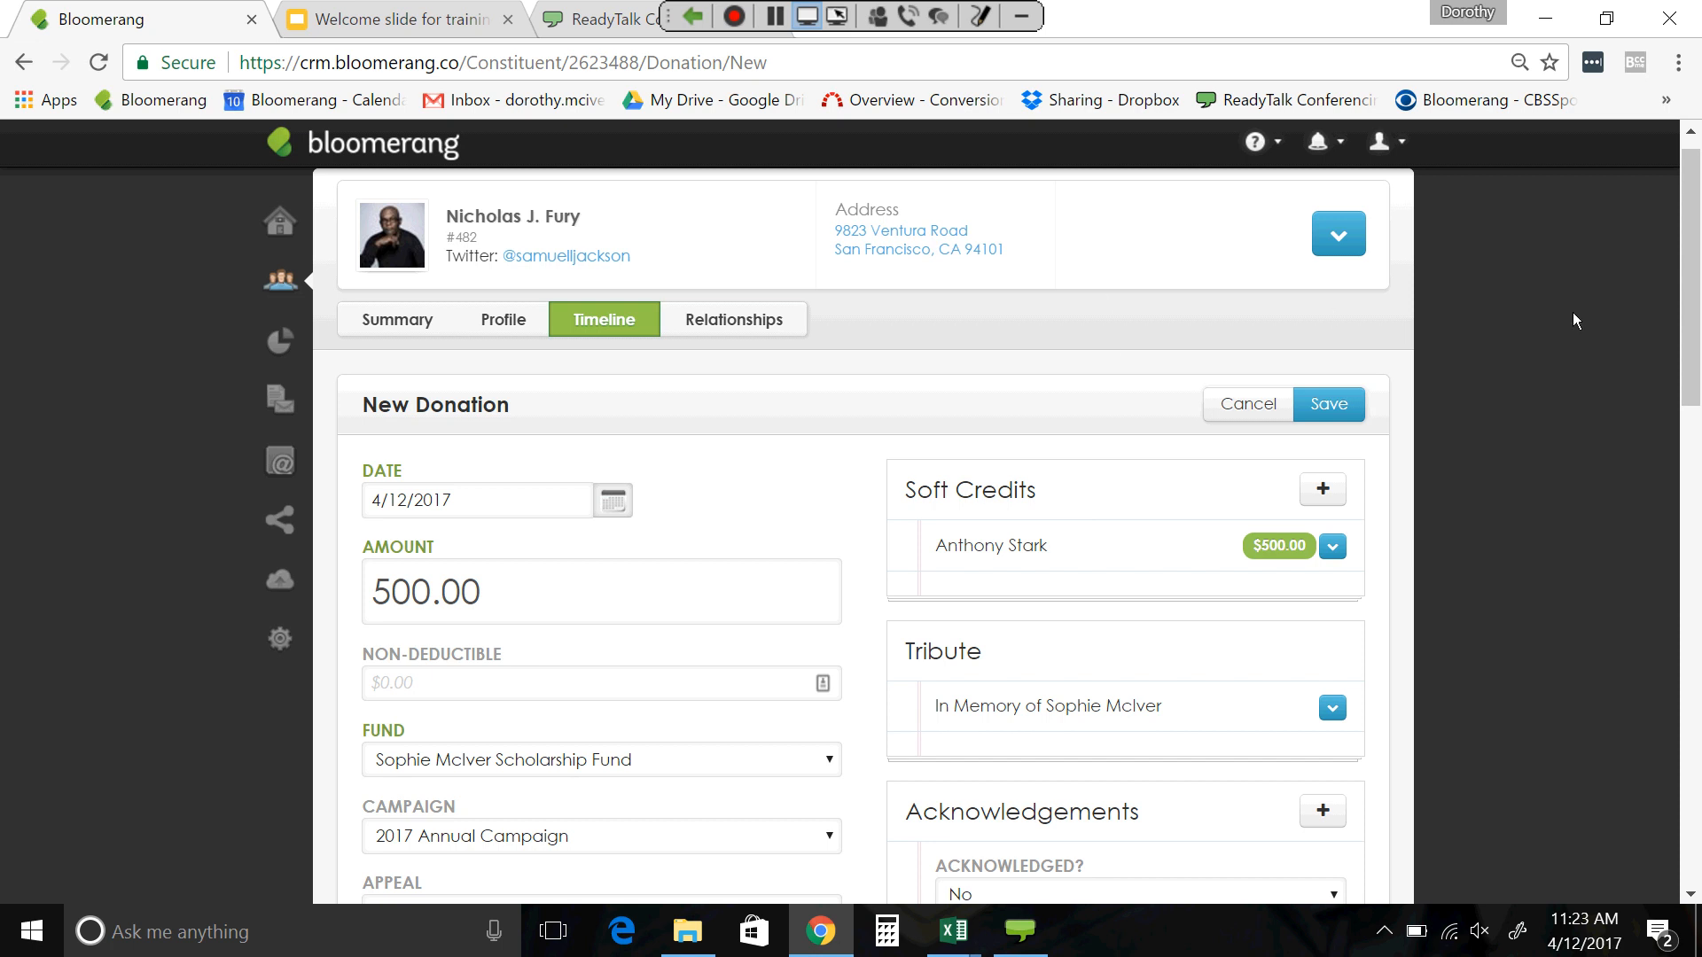
# - Save the donation and start a new pledge for the same constituent
pyautogui.scroll(-2, 1572, 312)
pyautogui.click(1354, 273)
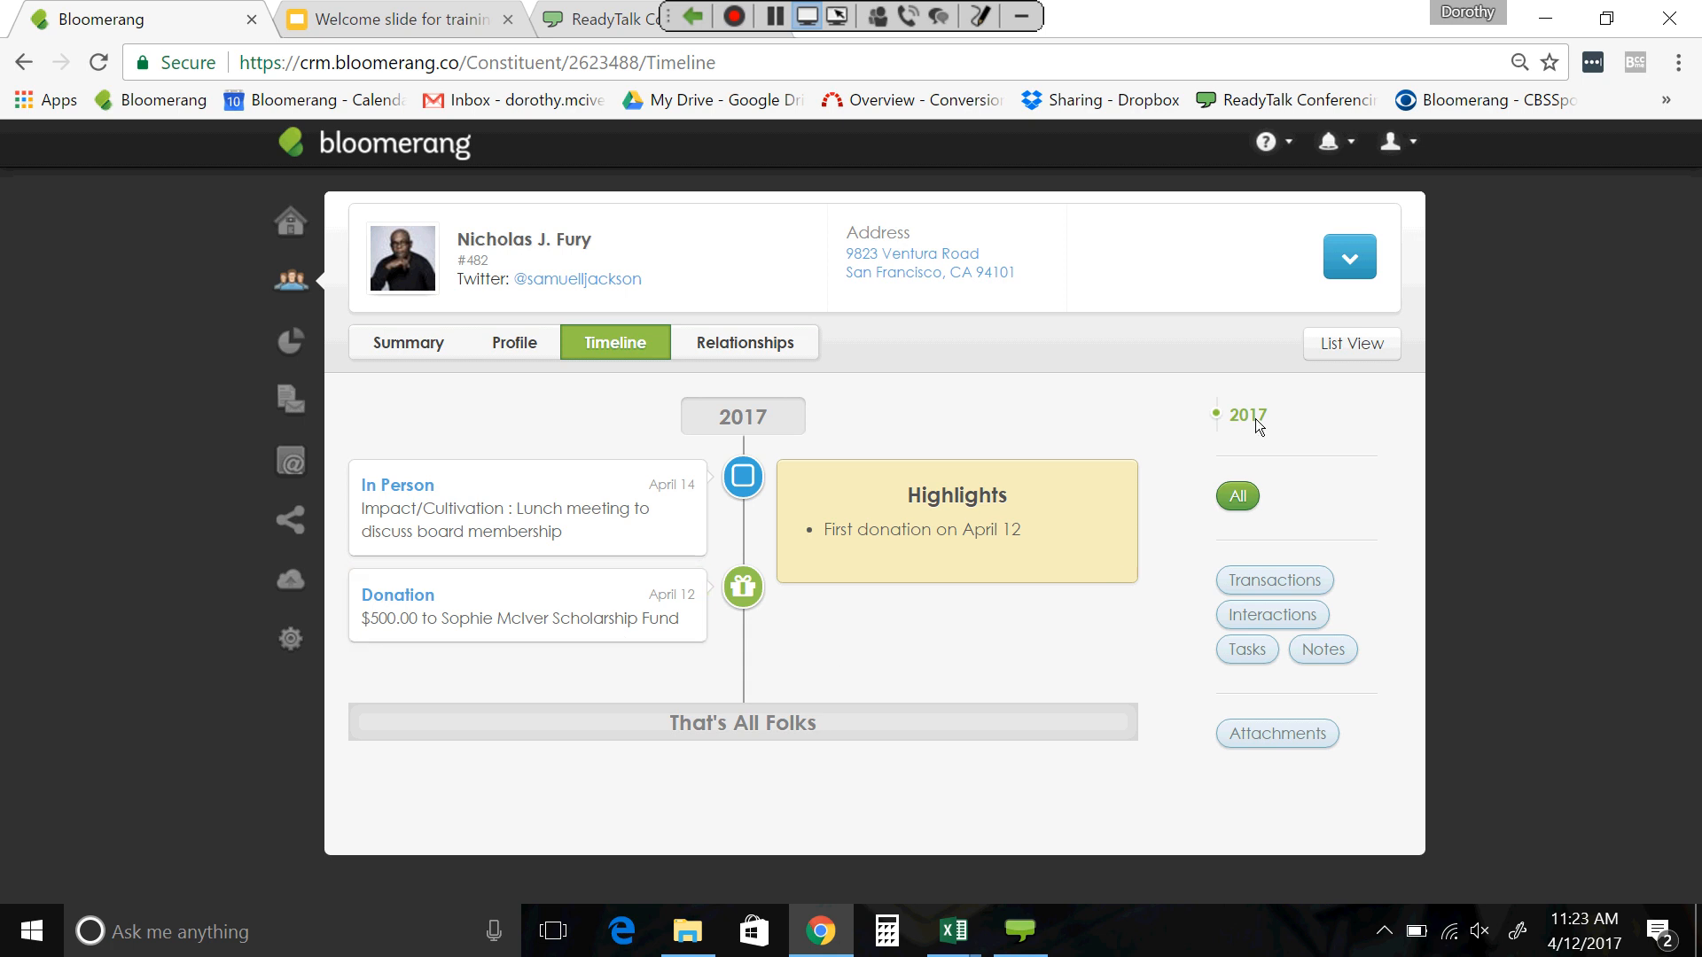
pyautogui.click(1352, 259)
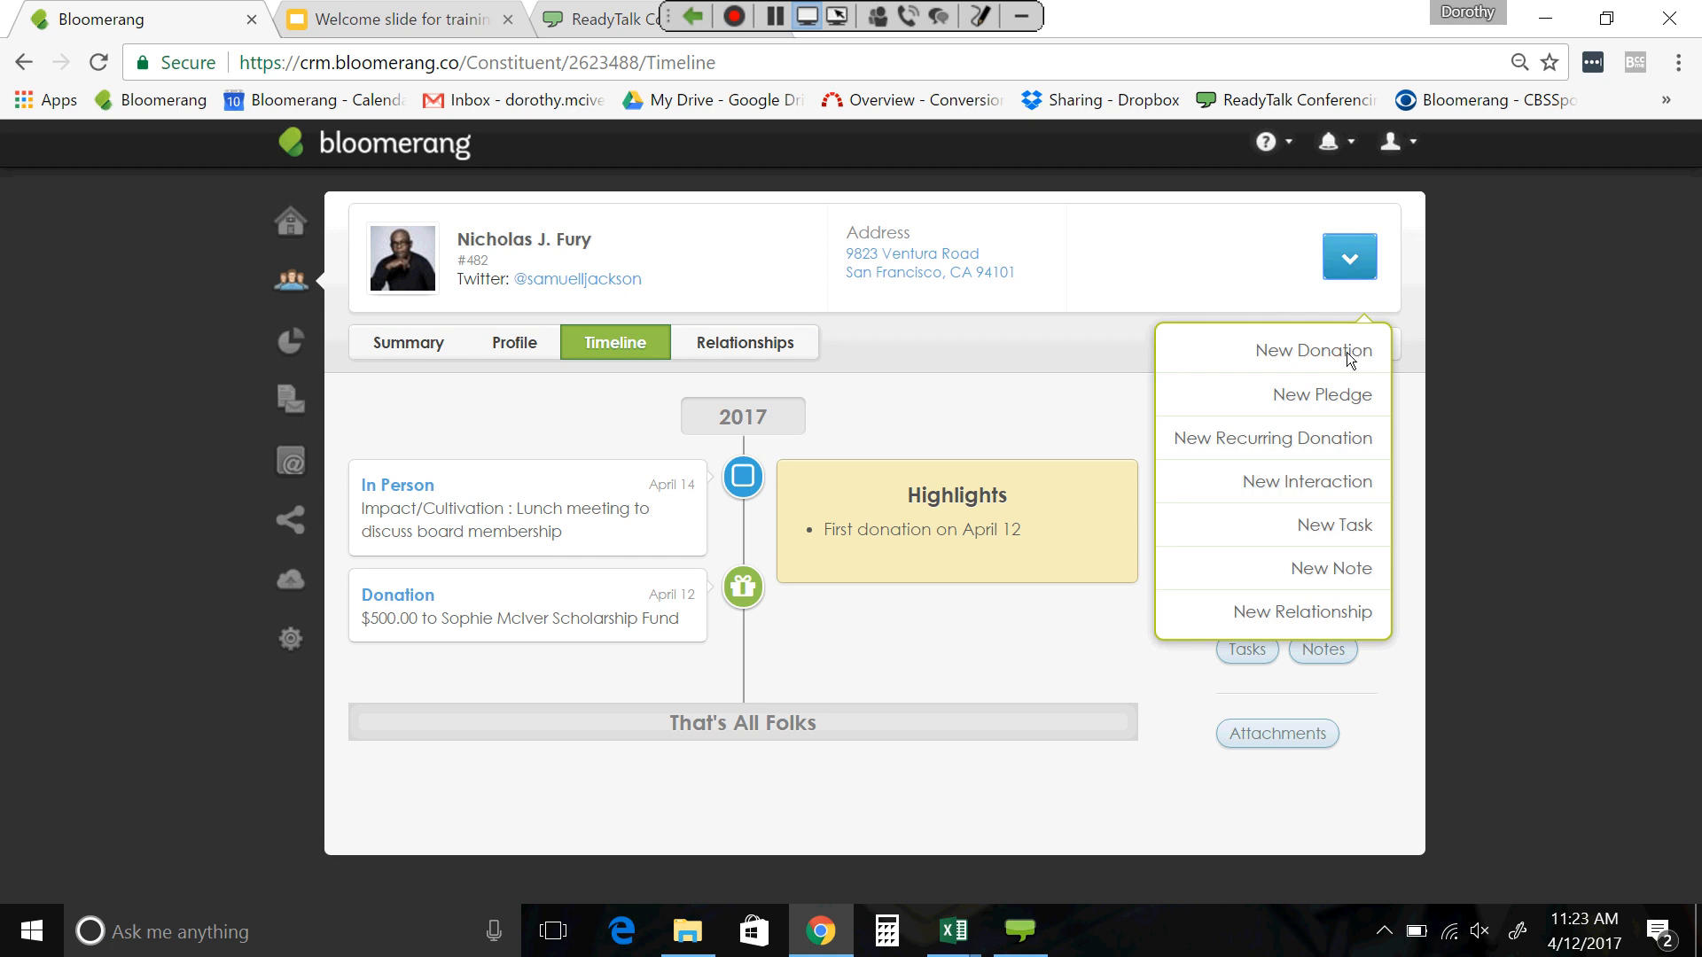
pyautogui.click(1342, 397)
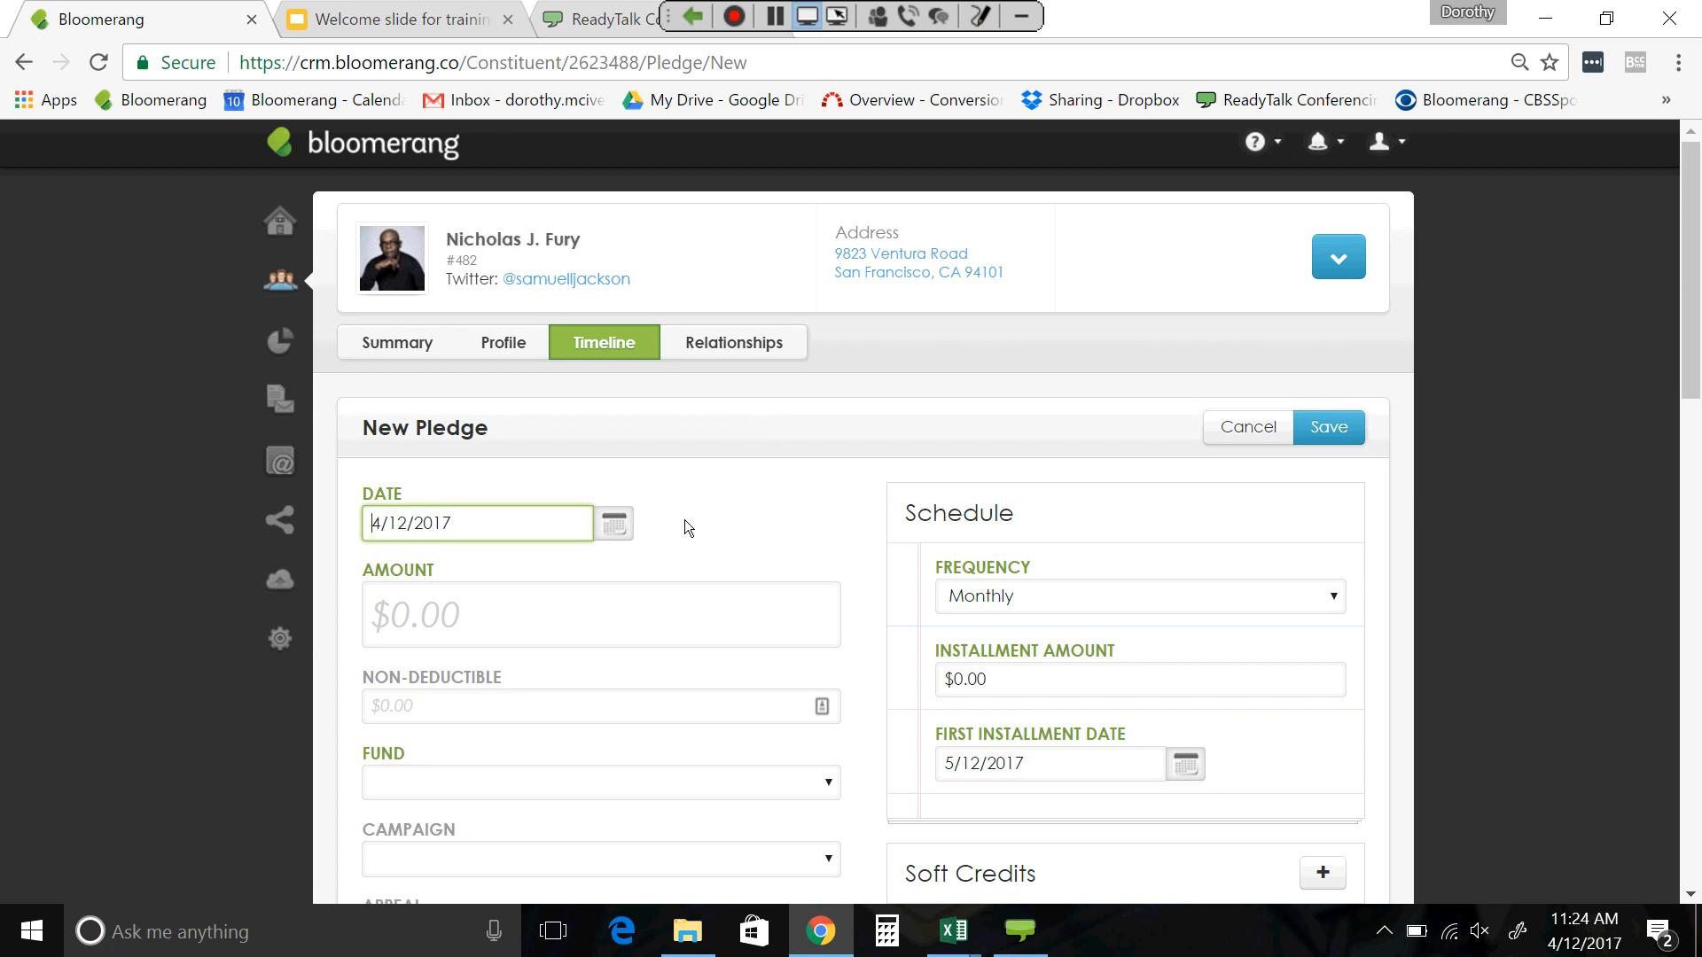
# - Set the pledge amount to 10000 and its installment frequency to Monthly
pyautogui.scroll(-2, 582, 503)
pyautogui.click(526, 501)
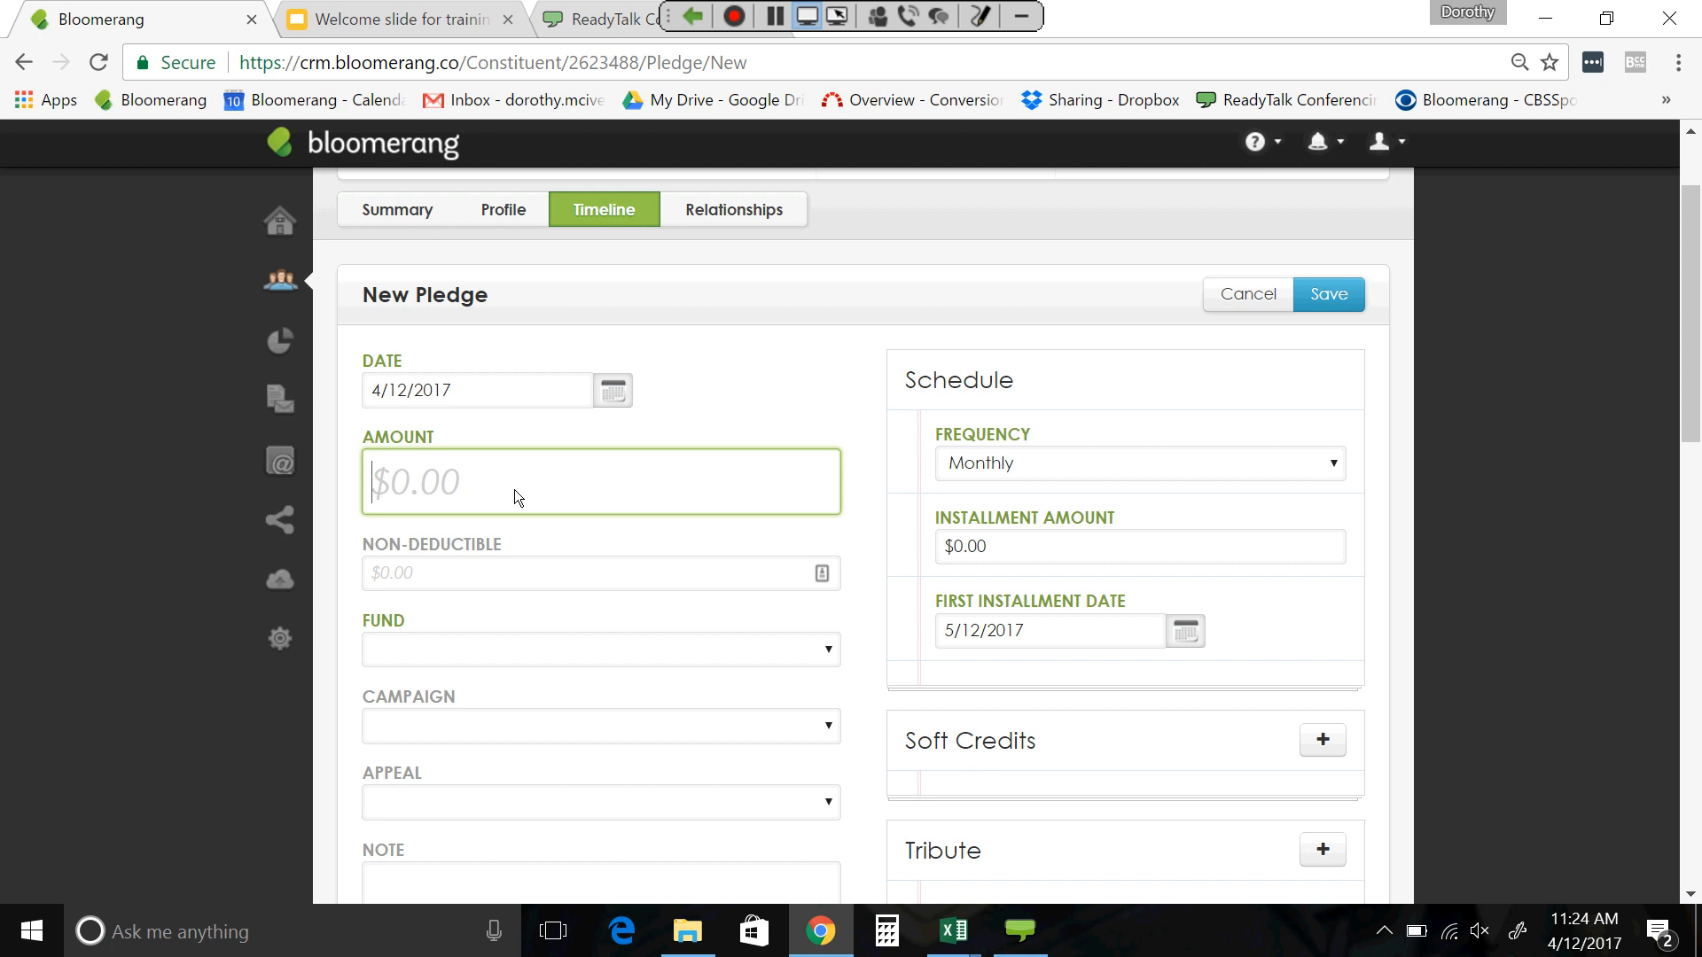
pyautogui.write('10000')
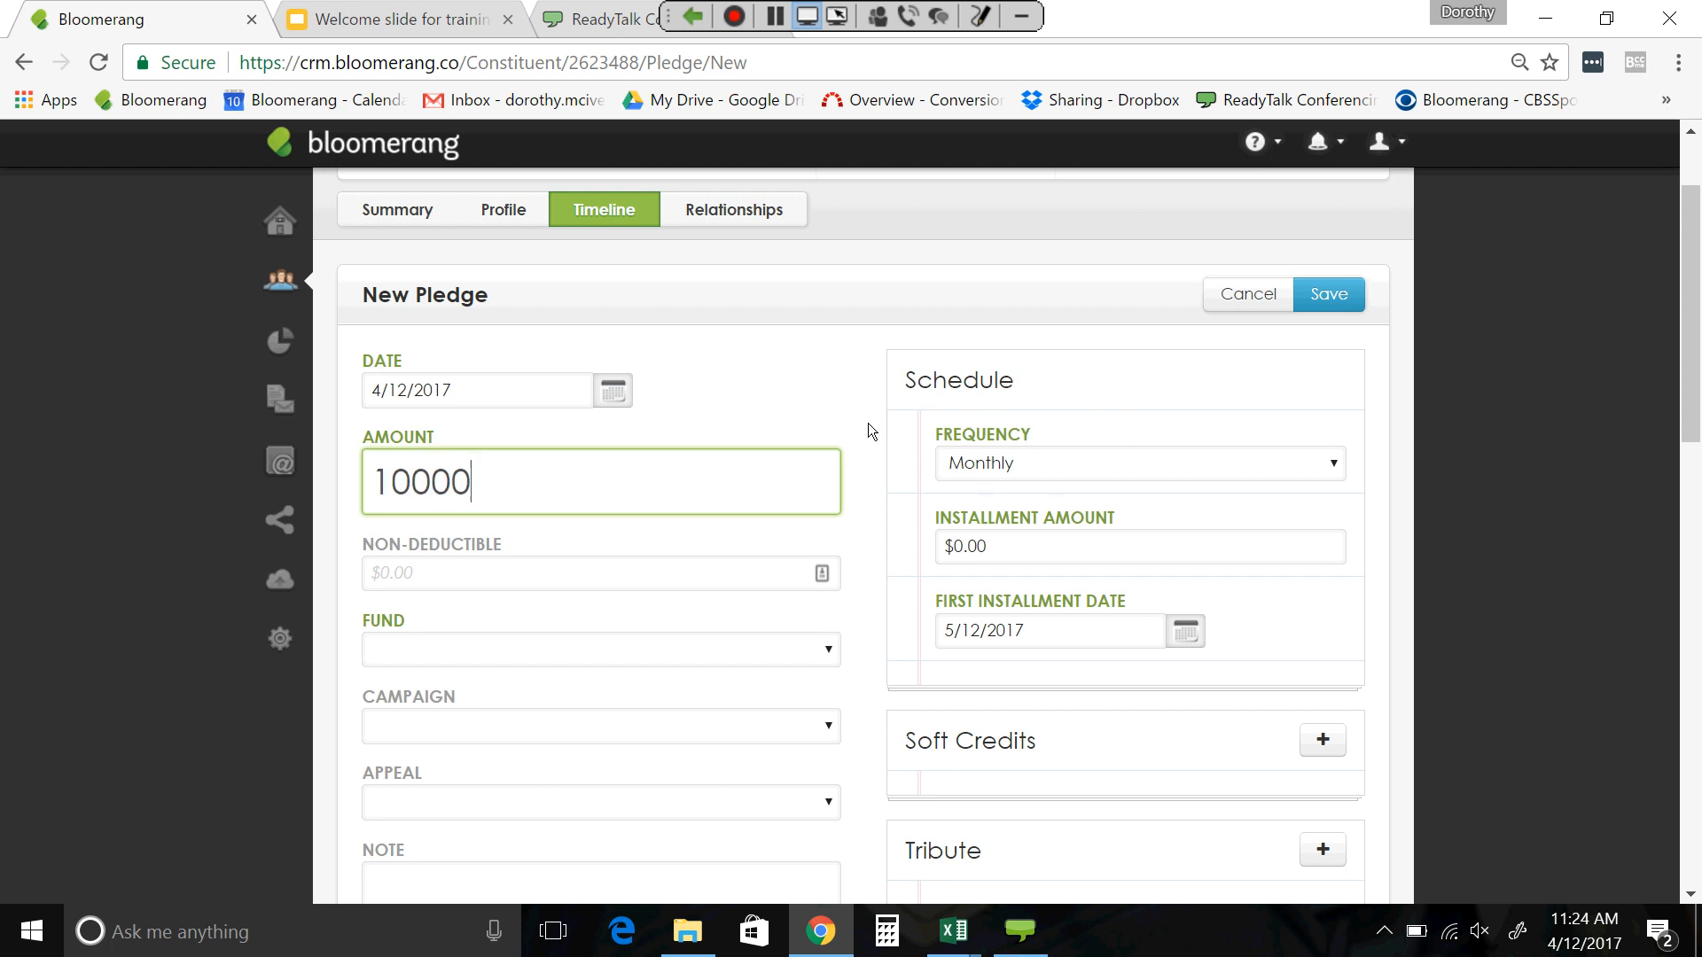
pyautogui.scroll(-1, 865, 426)
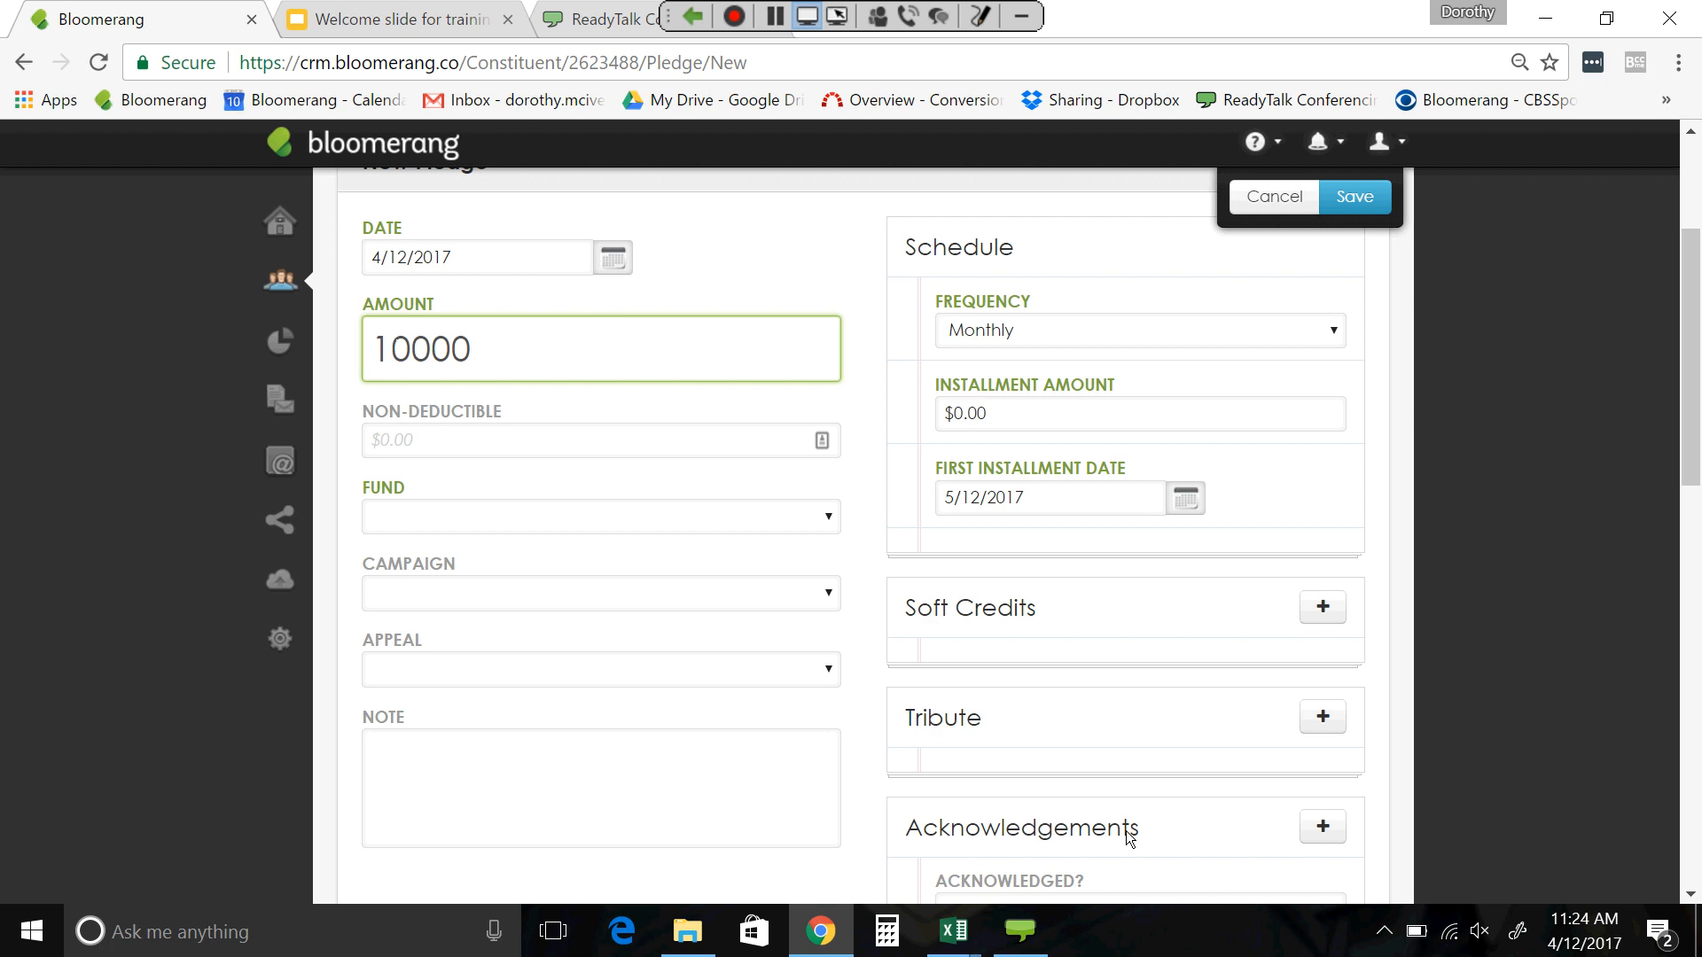
pyautogui.scroll(1, 1124, 790)
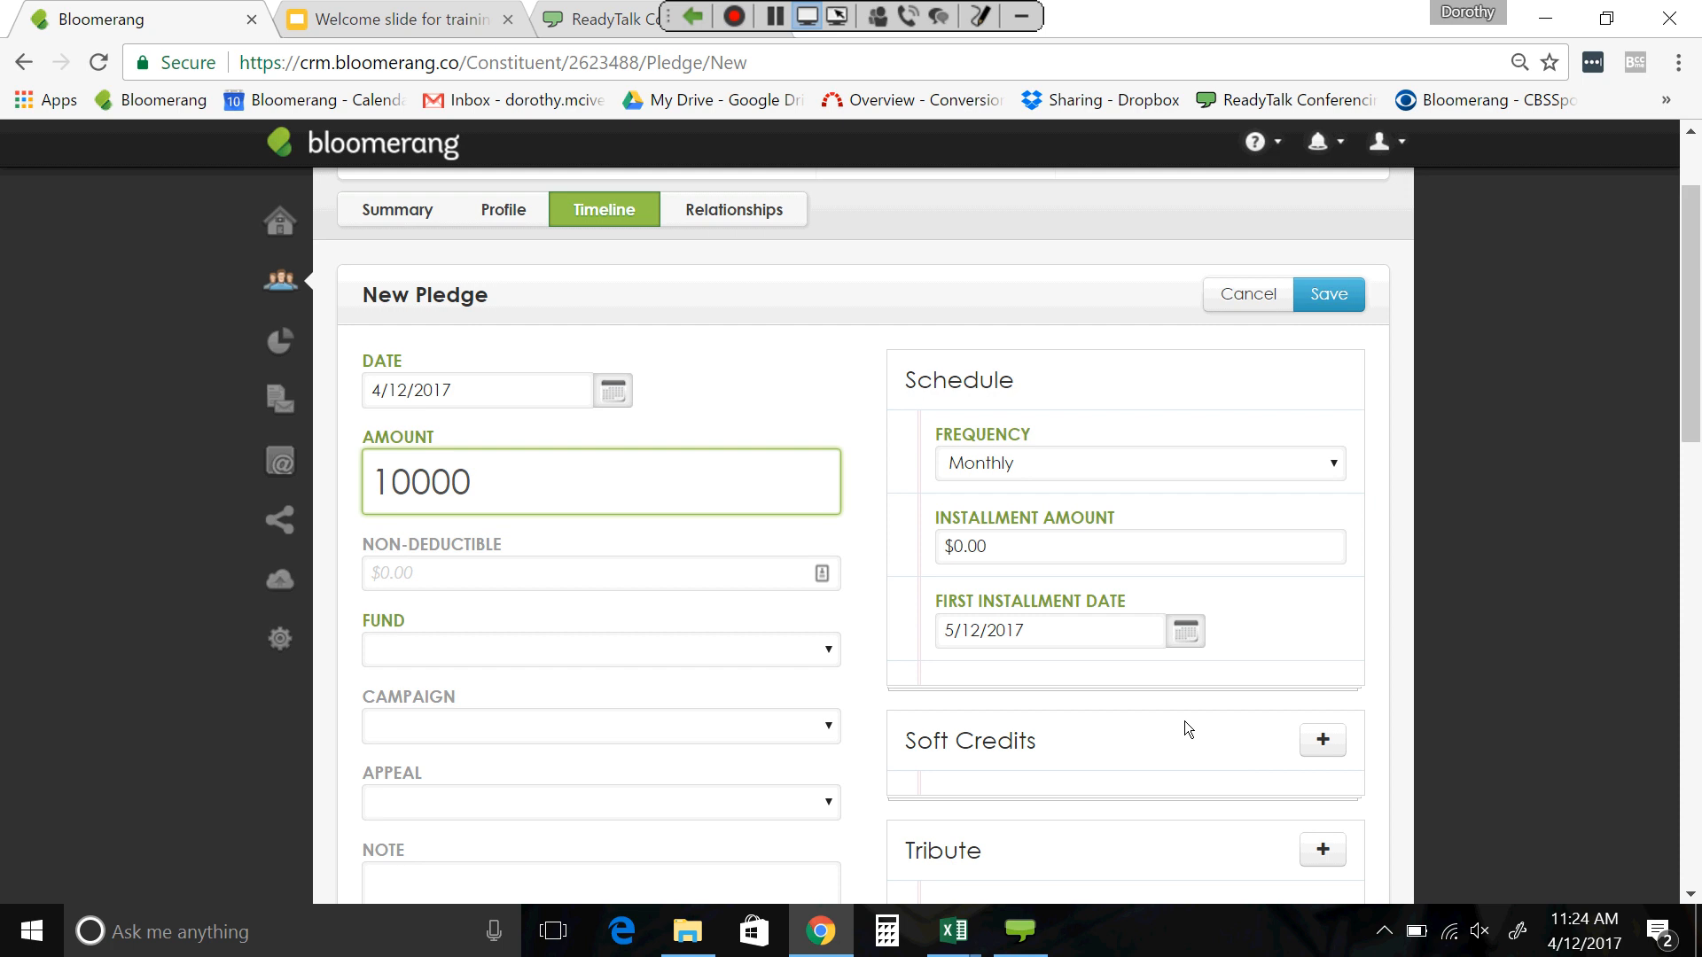
pyautogui.click(1335, 465)
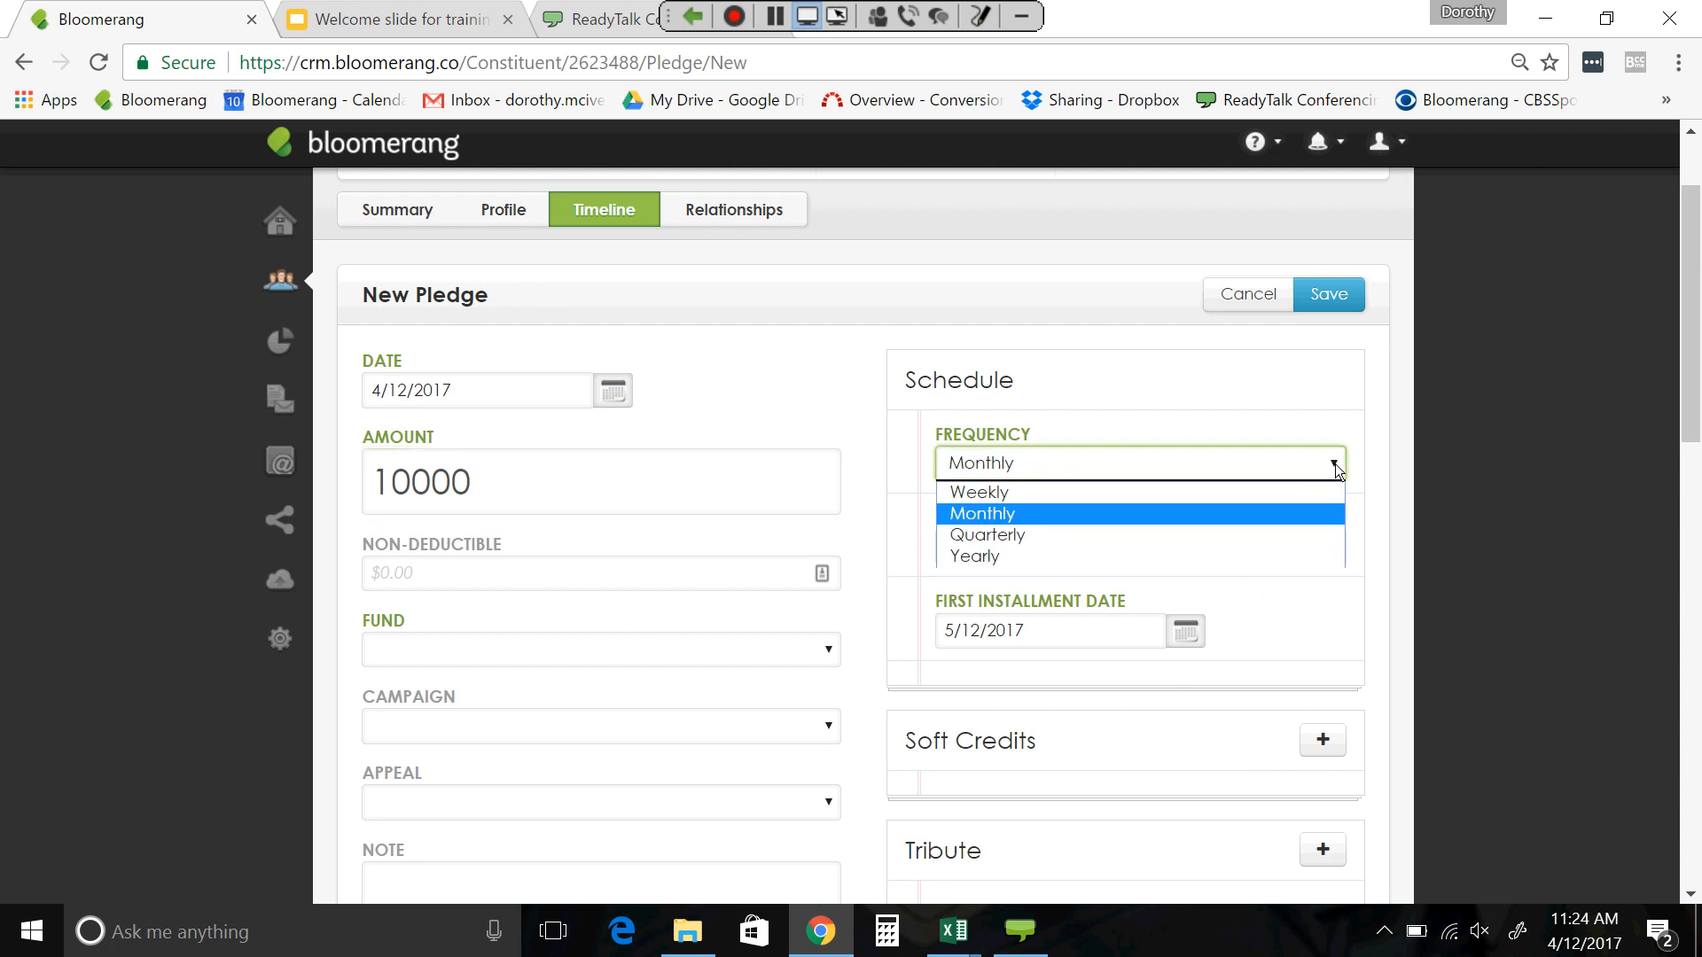
pyautogui.click(1322, 512)
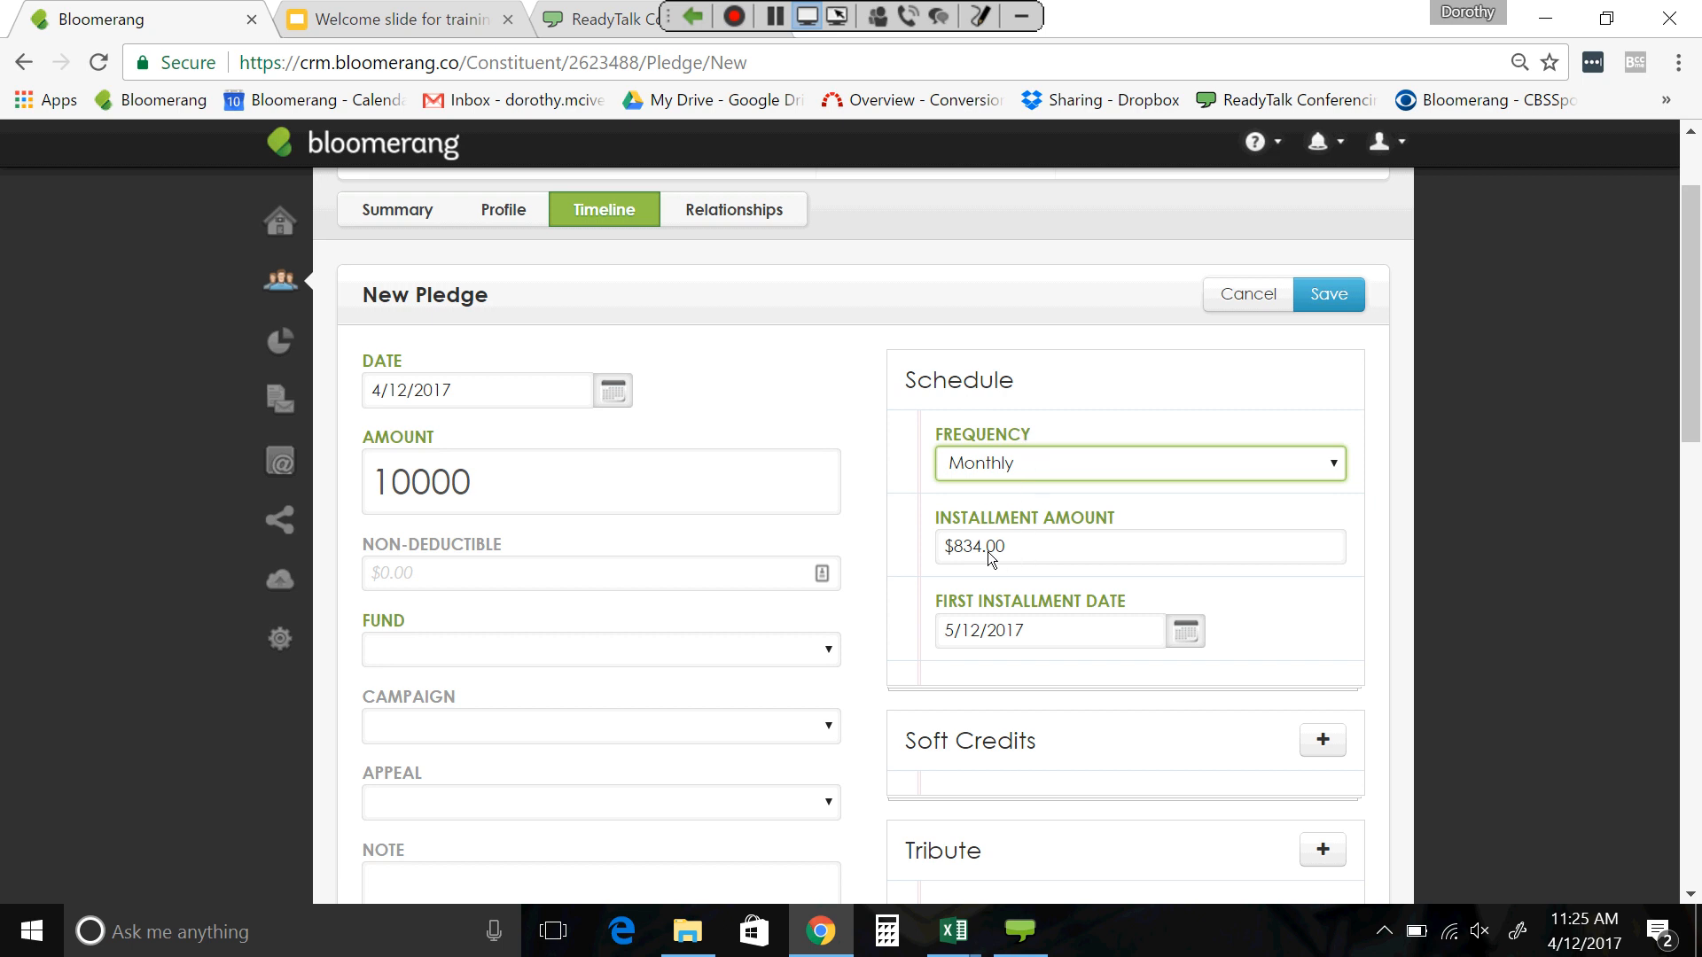
# - Set the pledge's installment amount to $417.00 and the first installment date to 5/1/2017
pyautogui.moveTo(1014, 546); pyautogui.dragTo(979, 546)
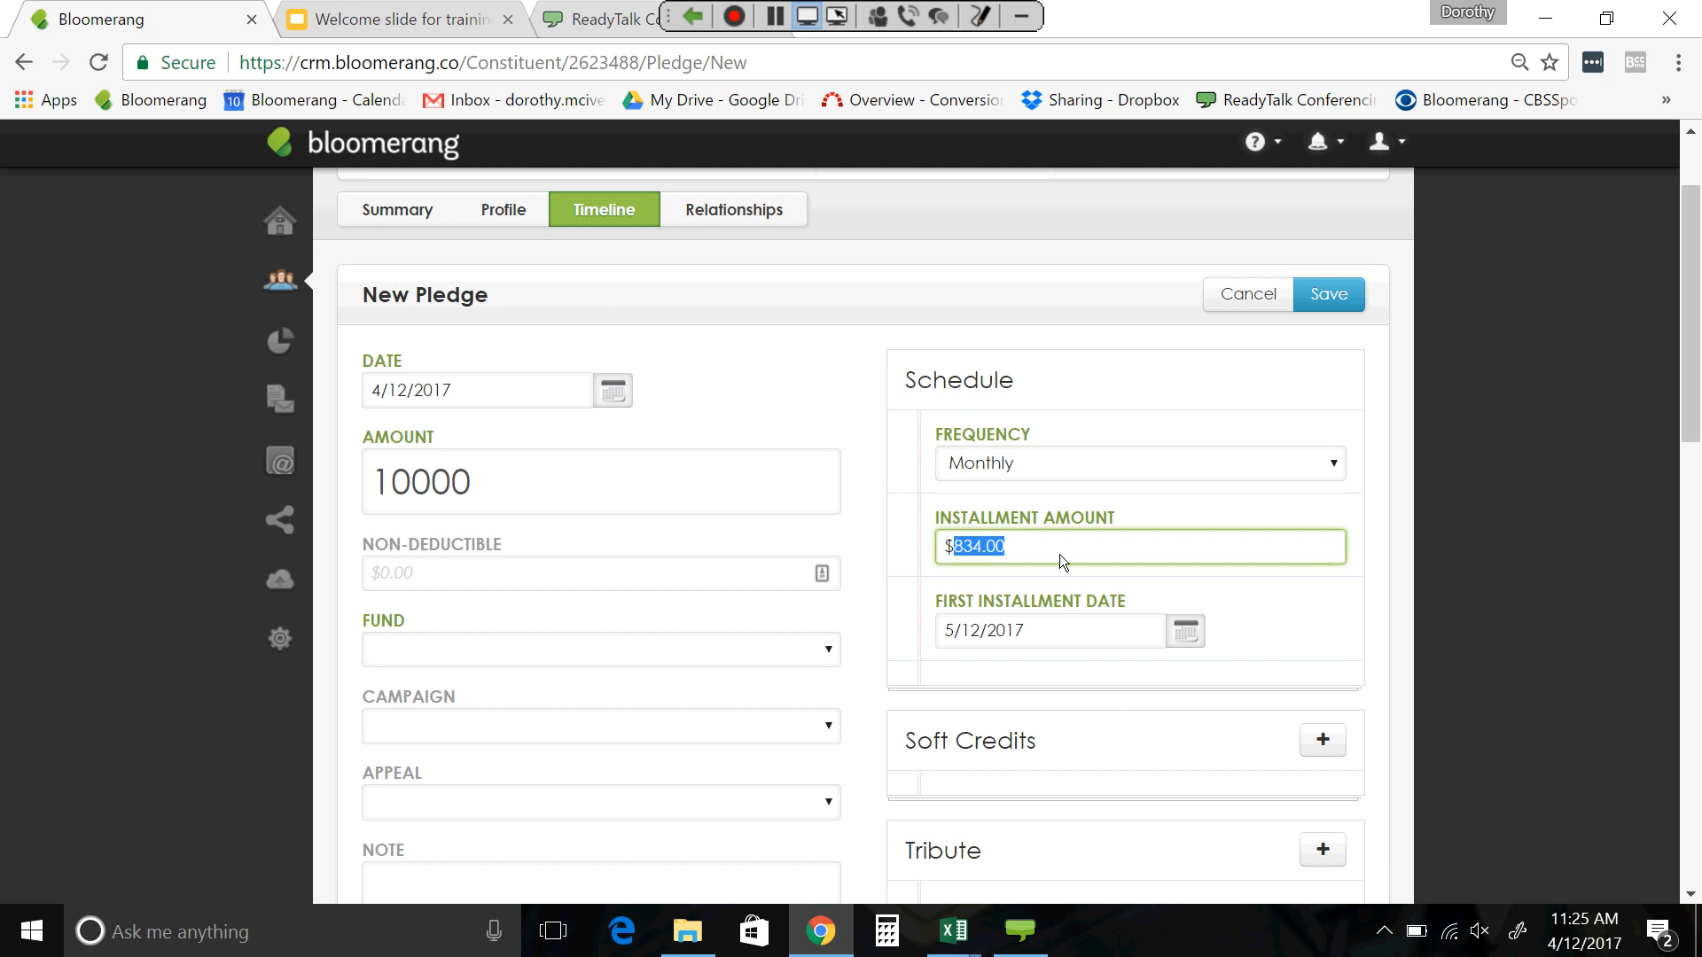
pyautogui.write('417.00')
pyautogui.press('Tab')
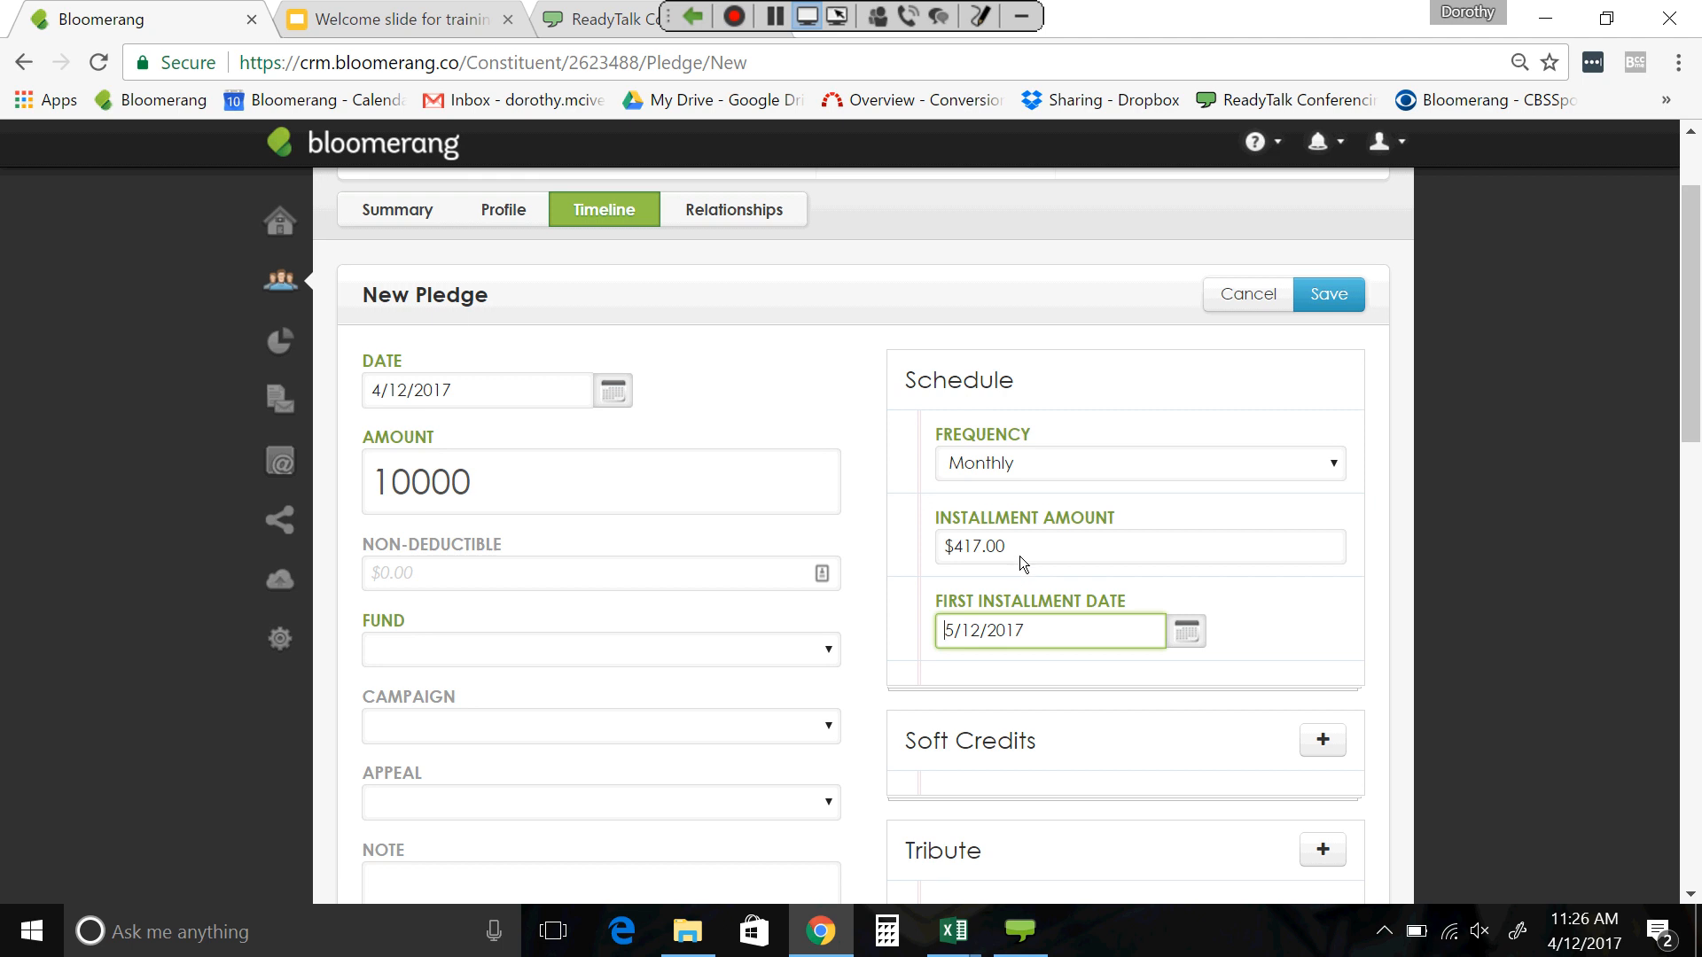
pyautogui.scroll(-2, 1020, 556)
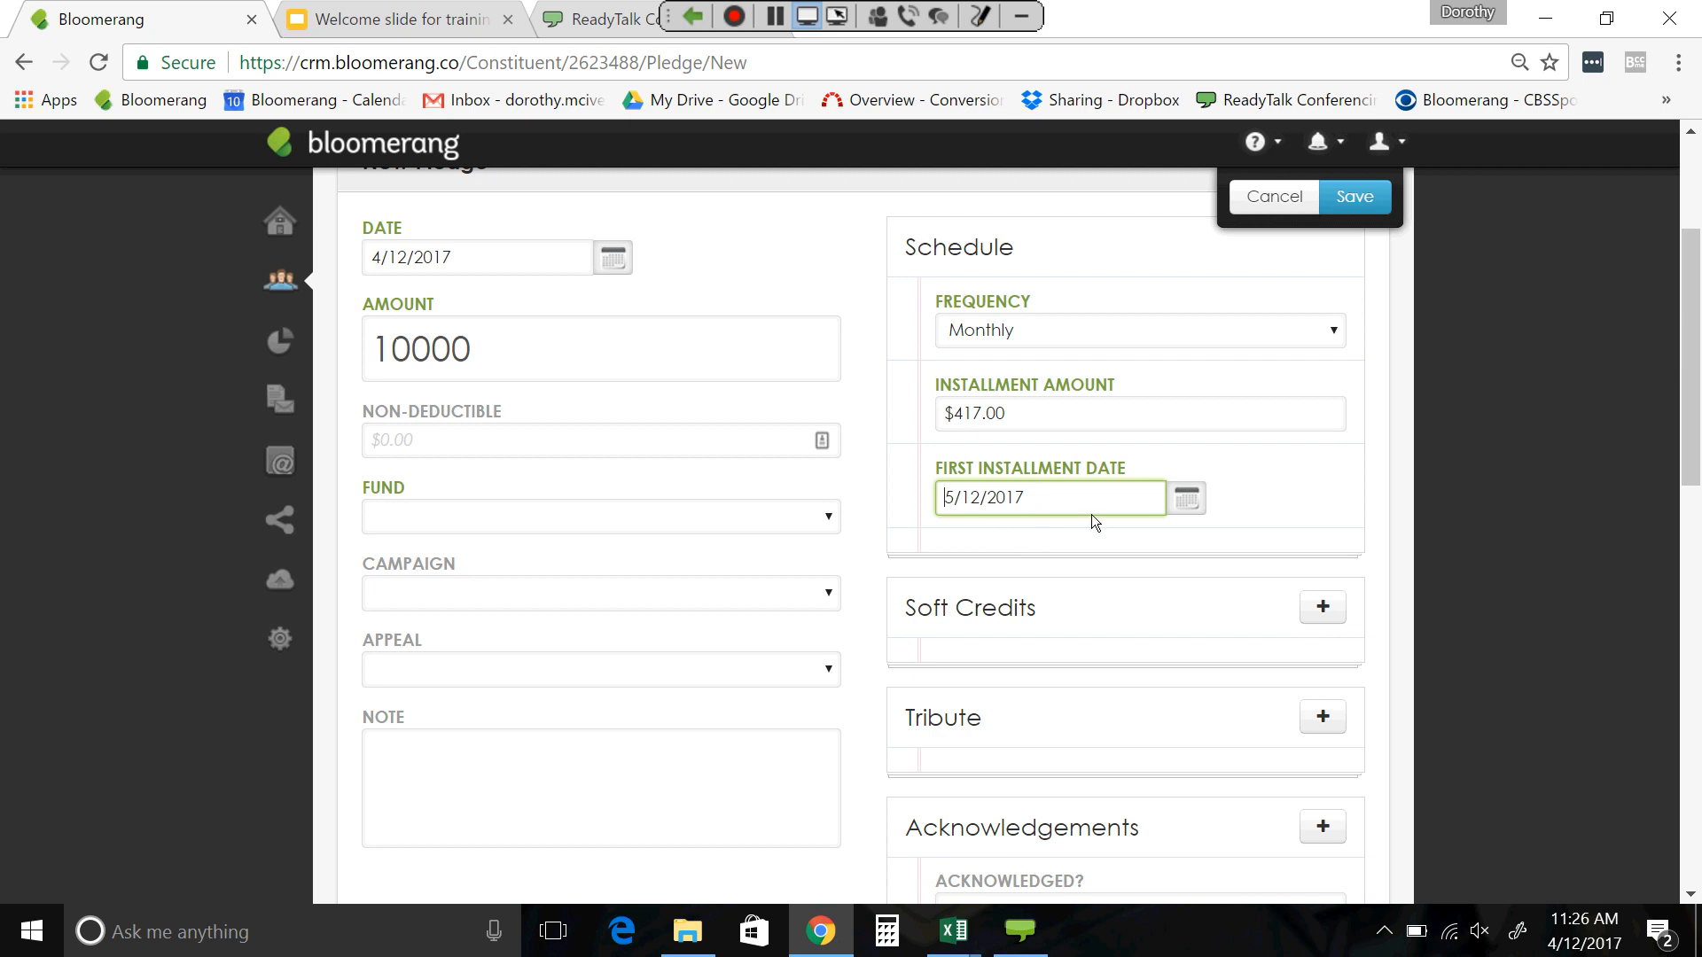
pyautogui.click(1185, 500)
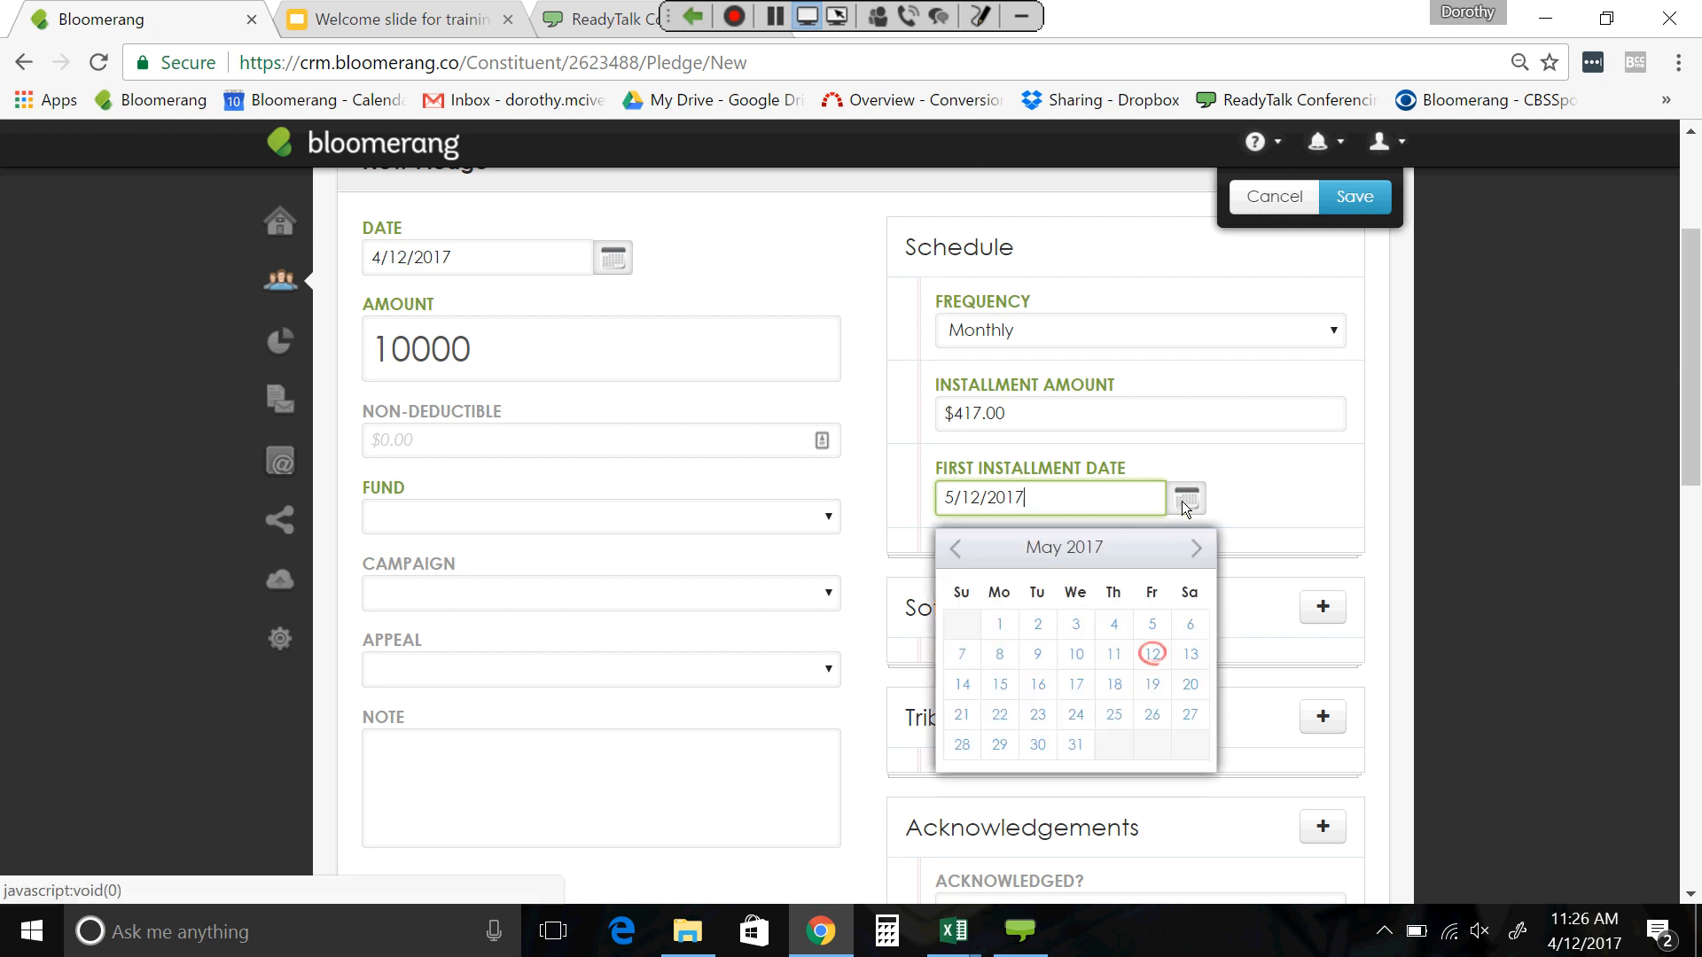
pyautogui.click(999, 624)
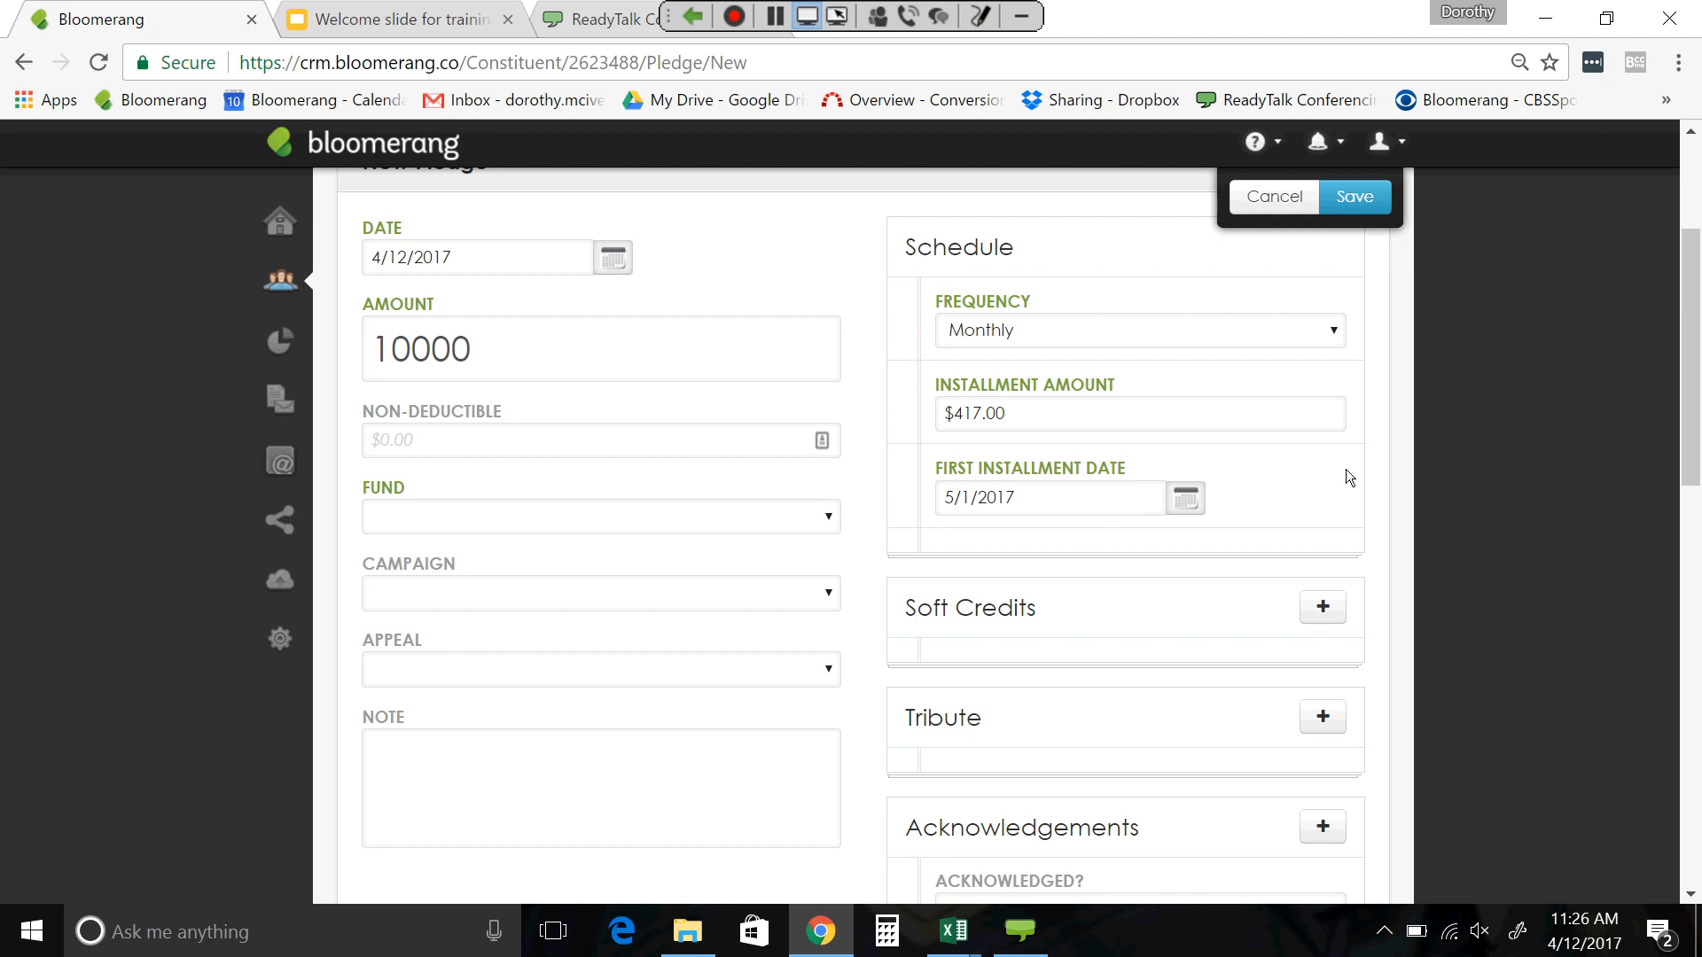
# - Assign the pledge to the Endowment Fund and the 2017 Endowment Campaign
pyautogui.scroll(1, 1346, 470)
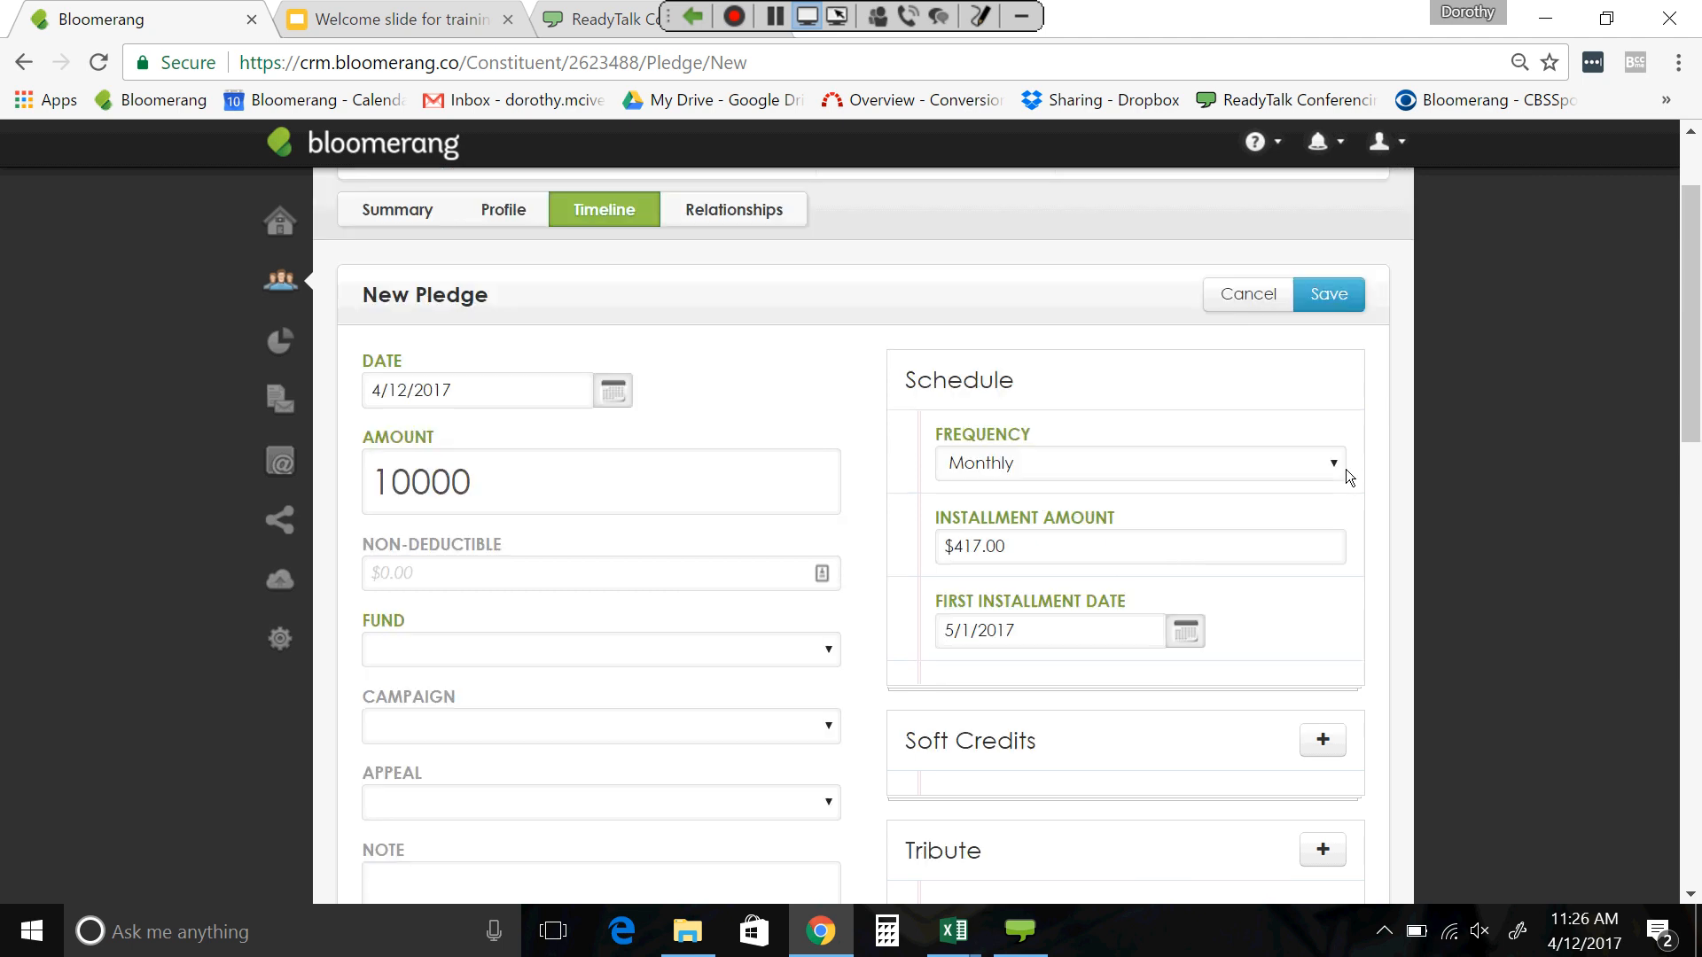
pyautogui.scroll(-1, 807, 474)
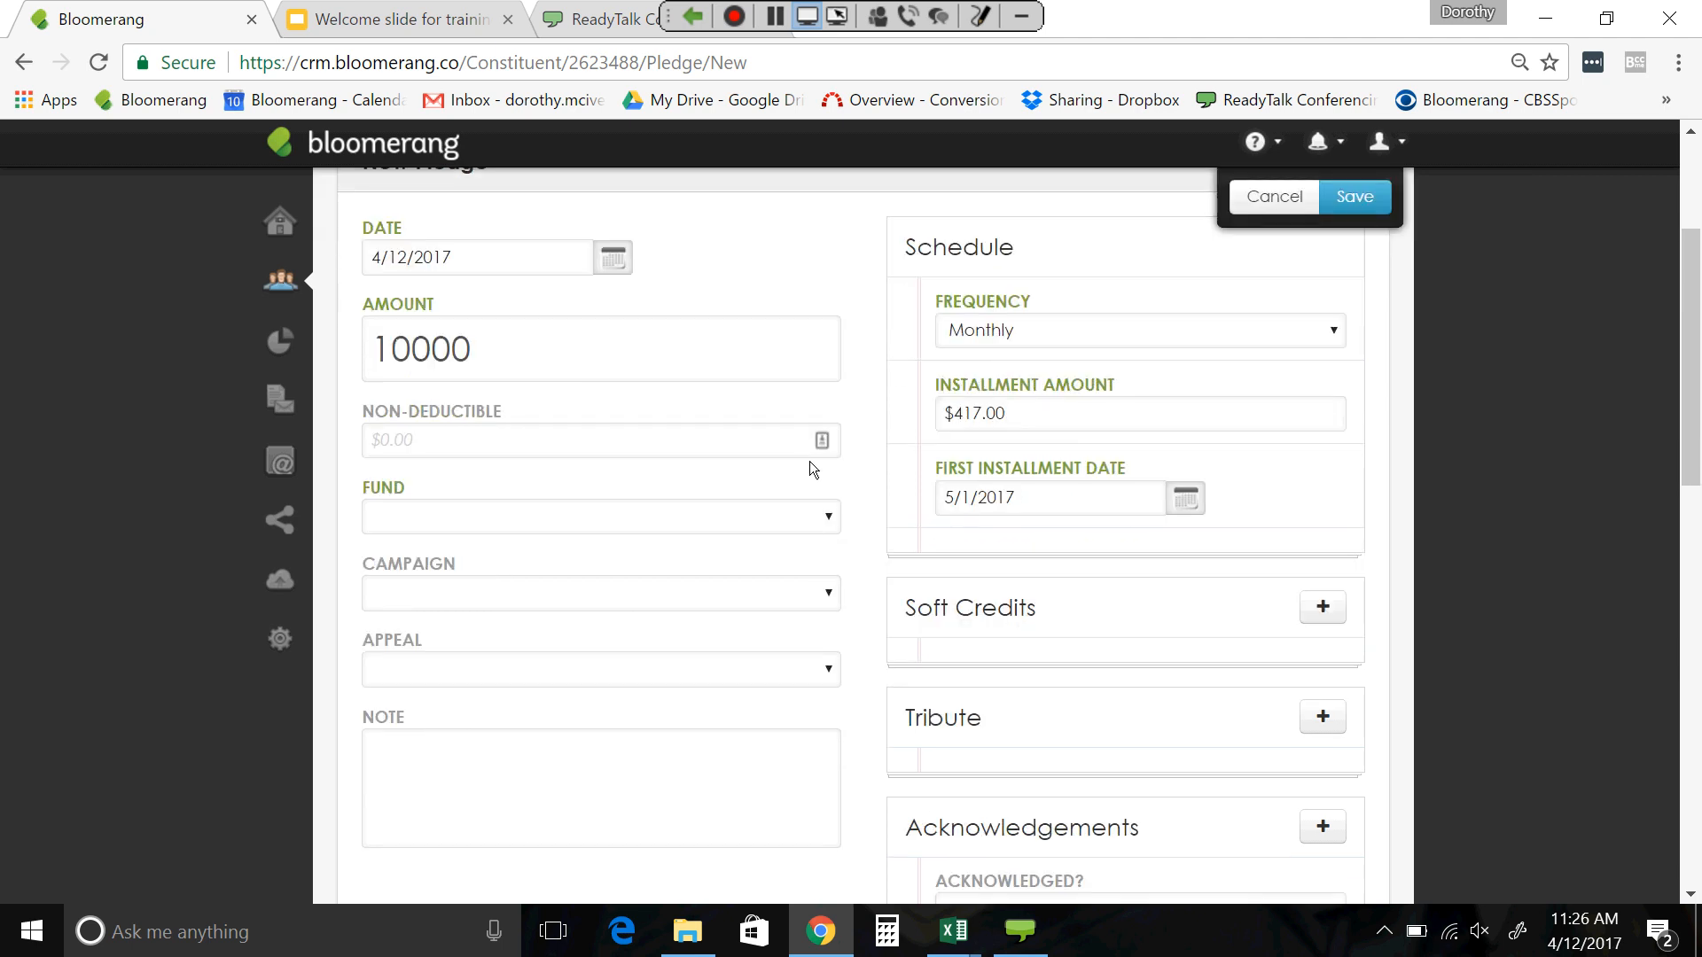
pyautogui.click(828, 522)
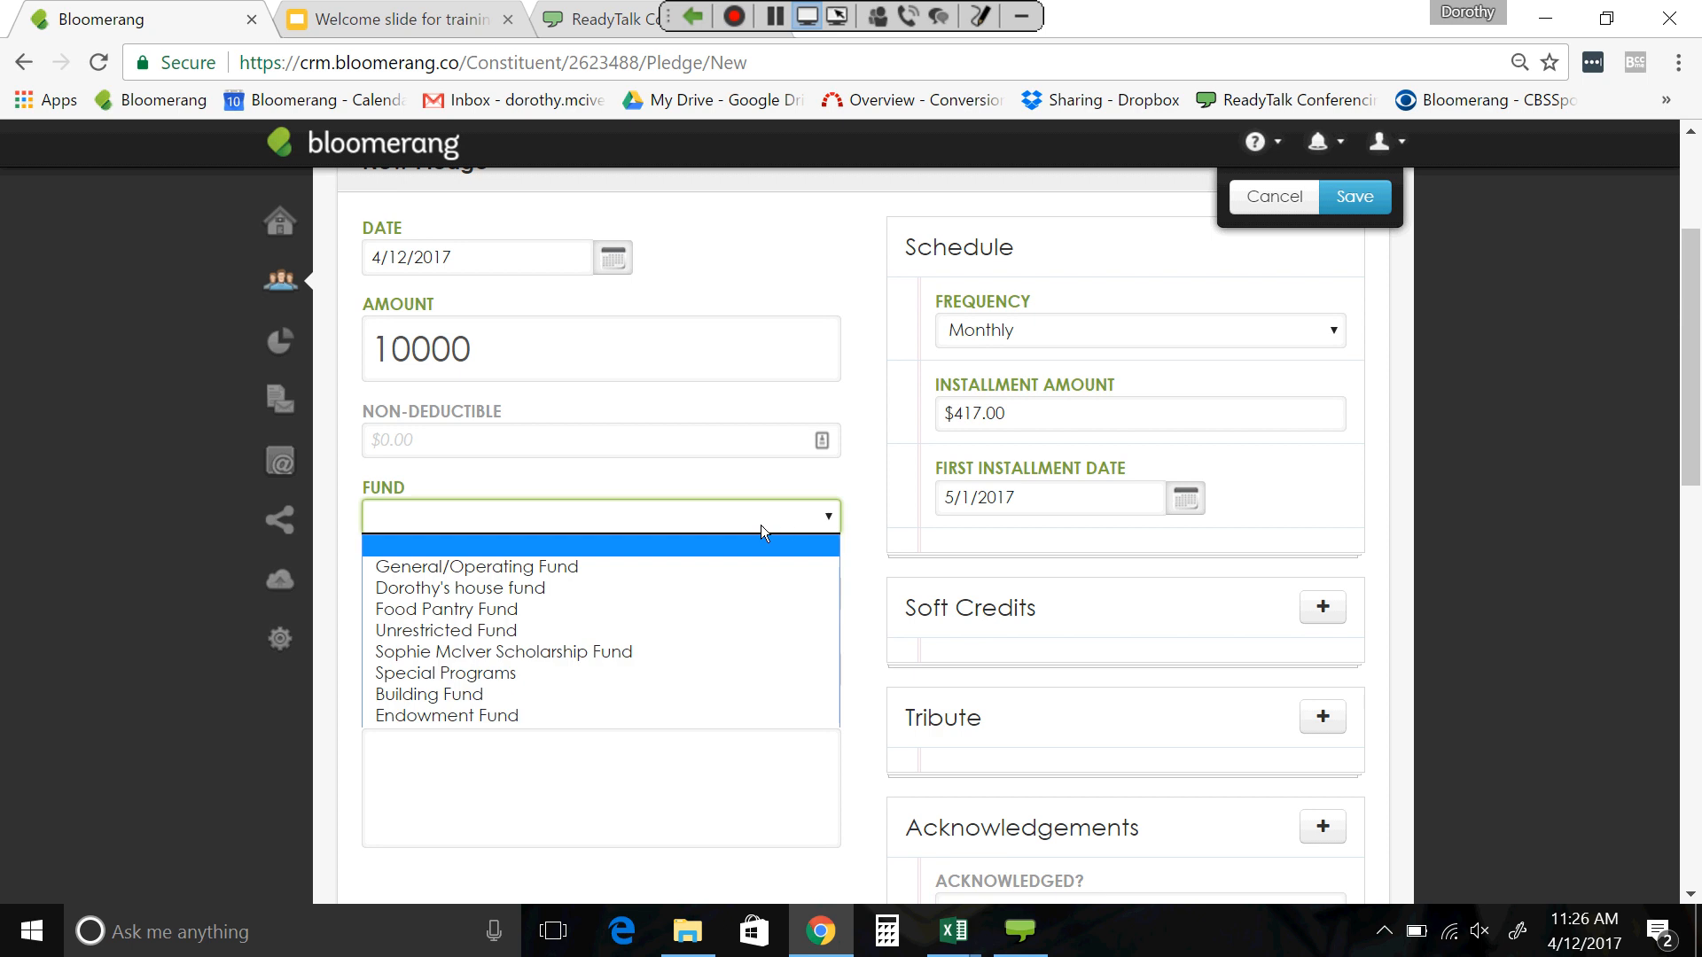
pyautogui.click(529, 713)
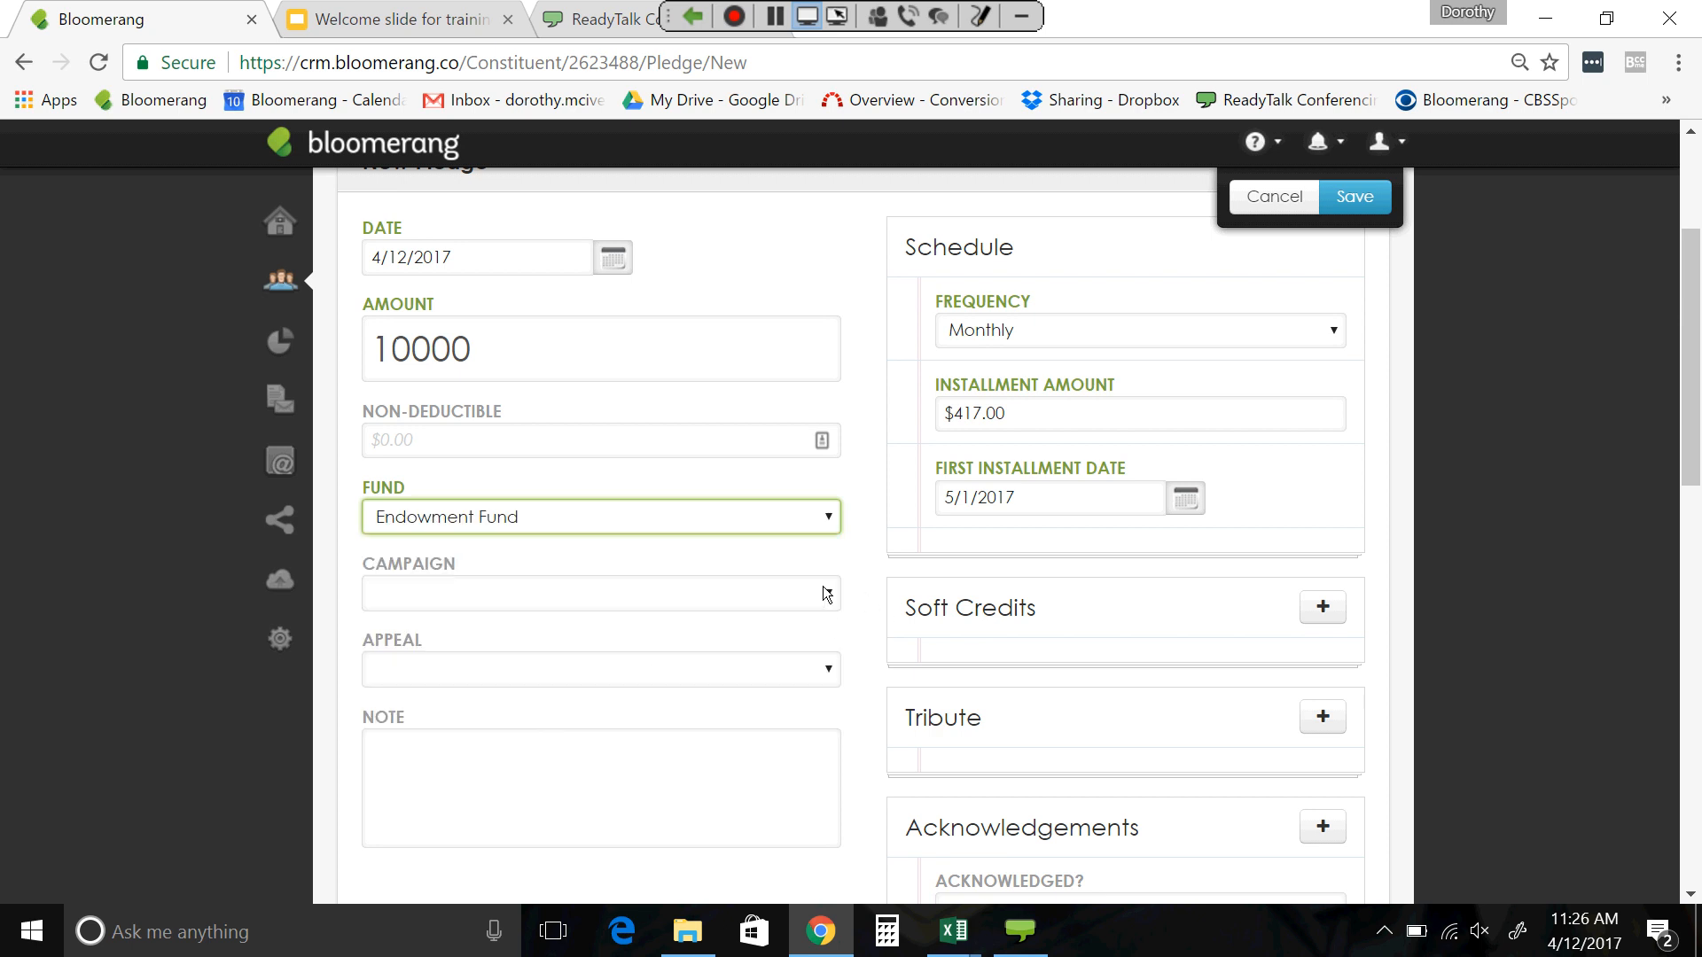
pyautogui.click(714, 592)
pyautogui.click(617, 663)
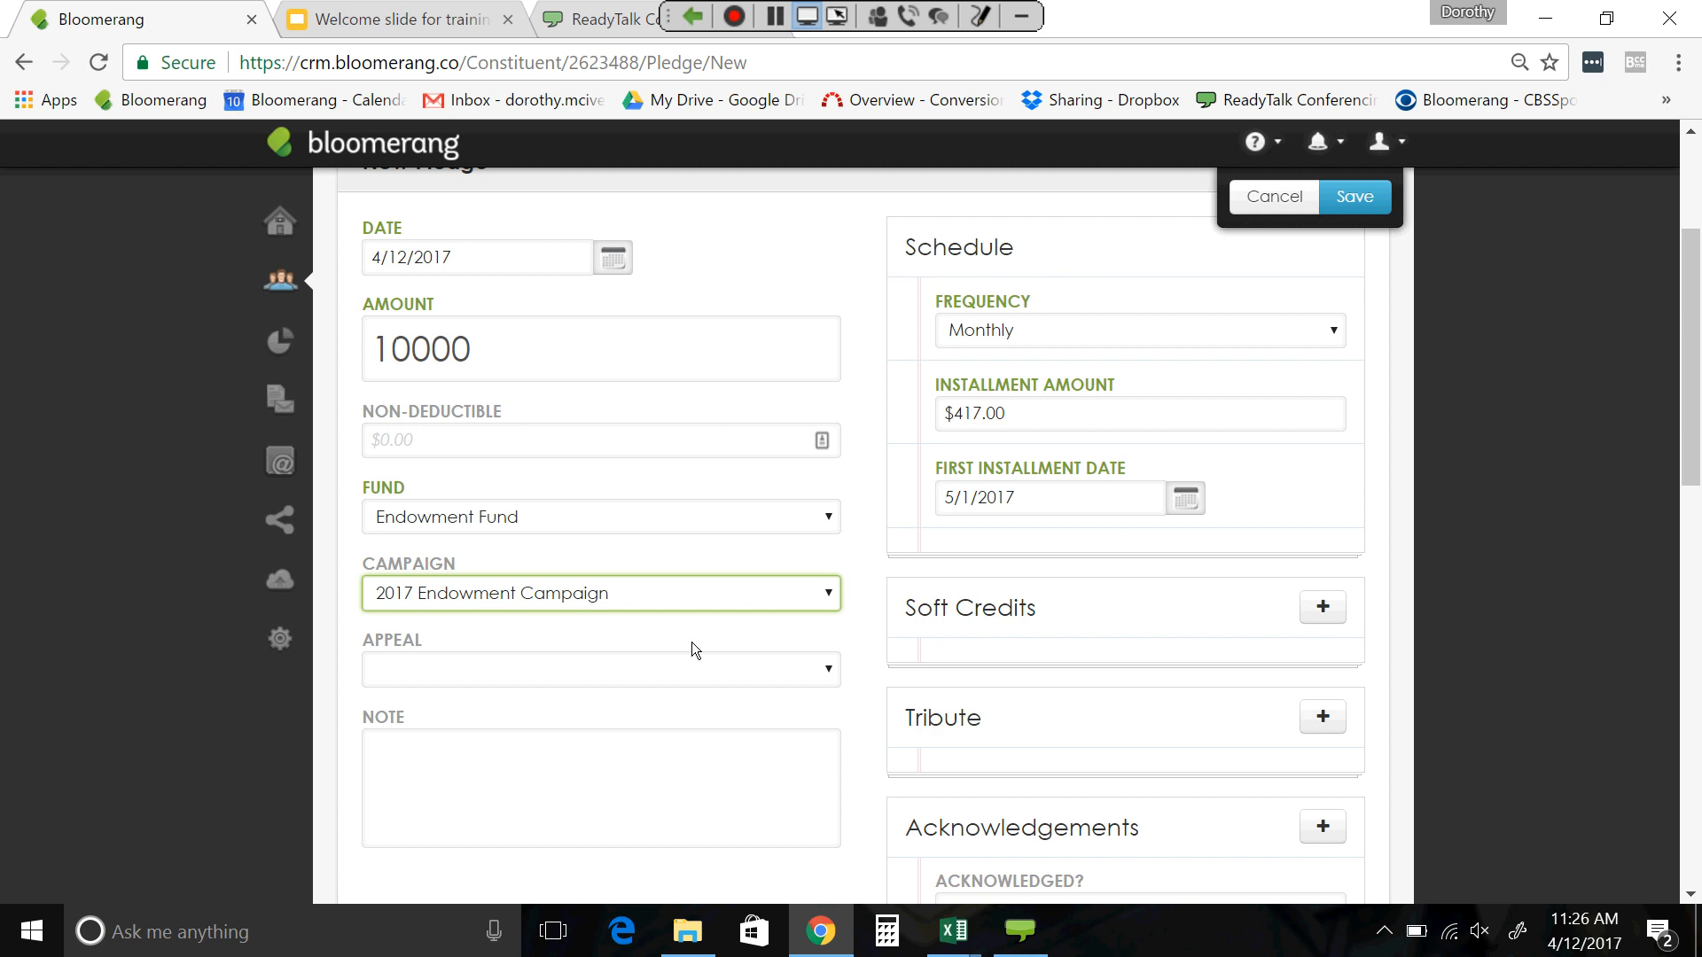
# - Set the pledge's appeal to Personal Solicitation, look over the remaining fields of the form, and save the pledge
pyautogui.click(828, 669)
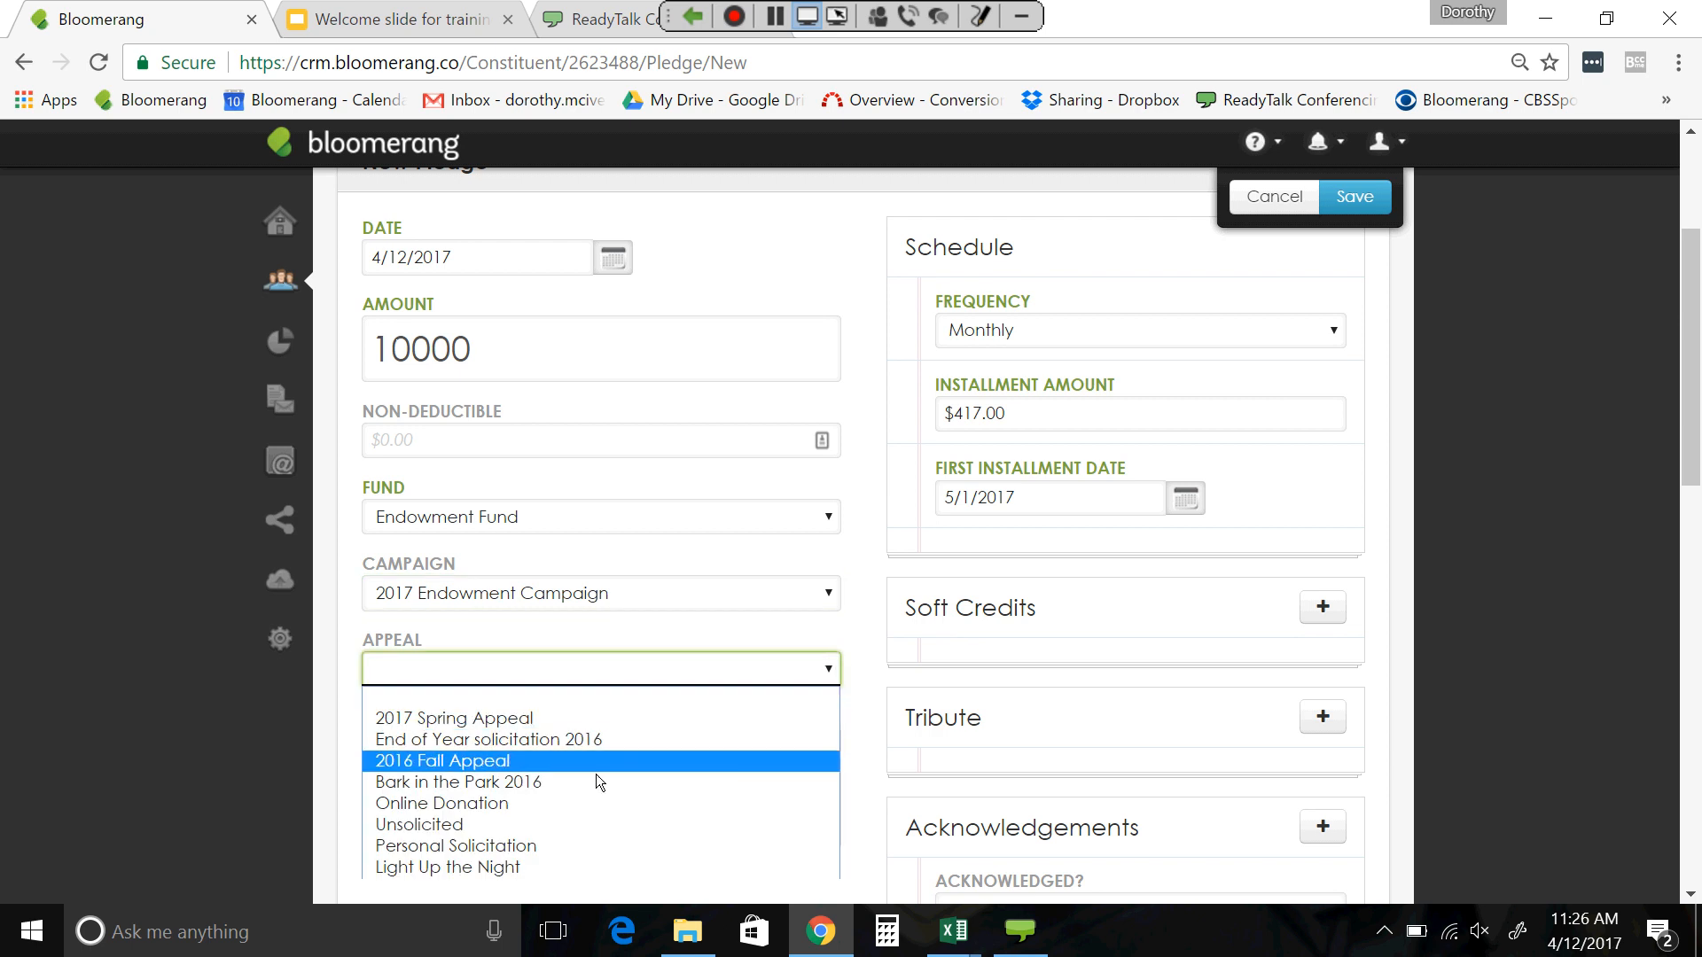
pyautogui.click(548, 844)
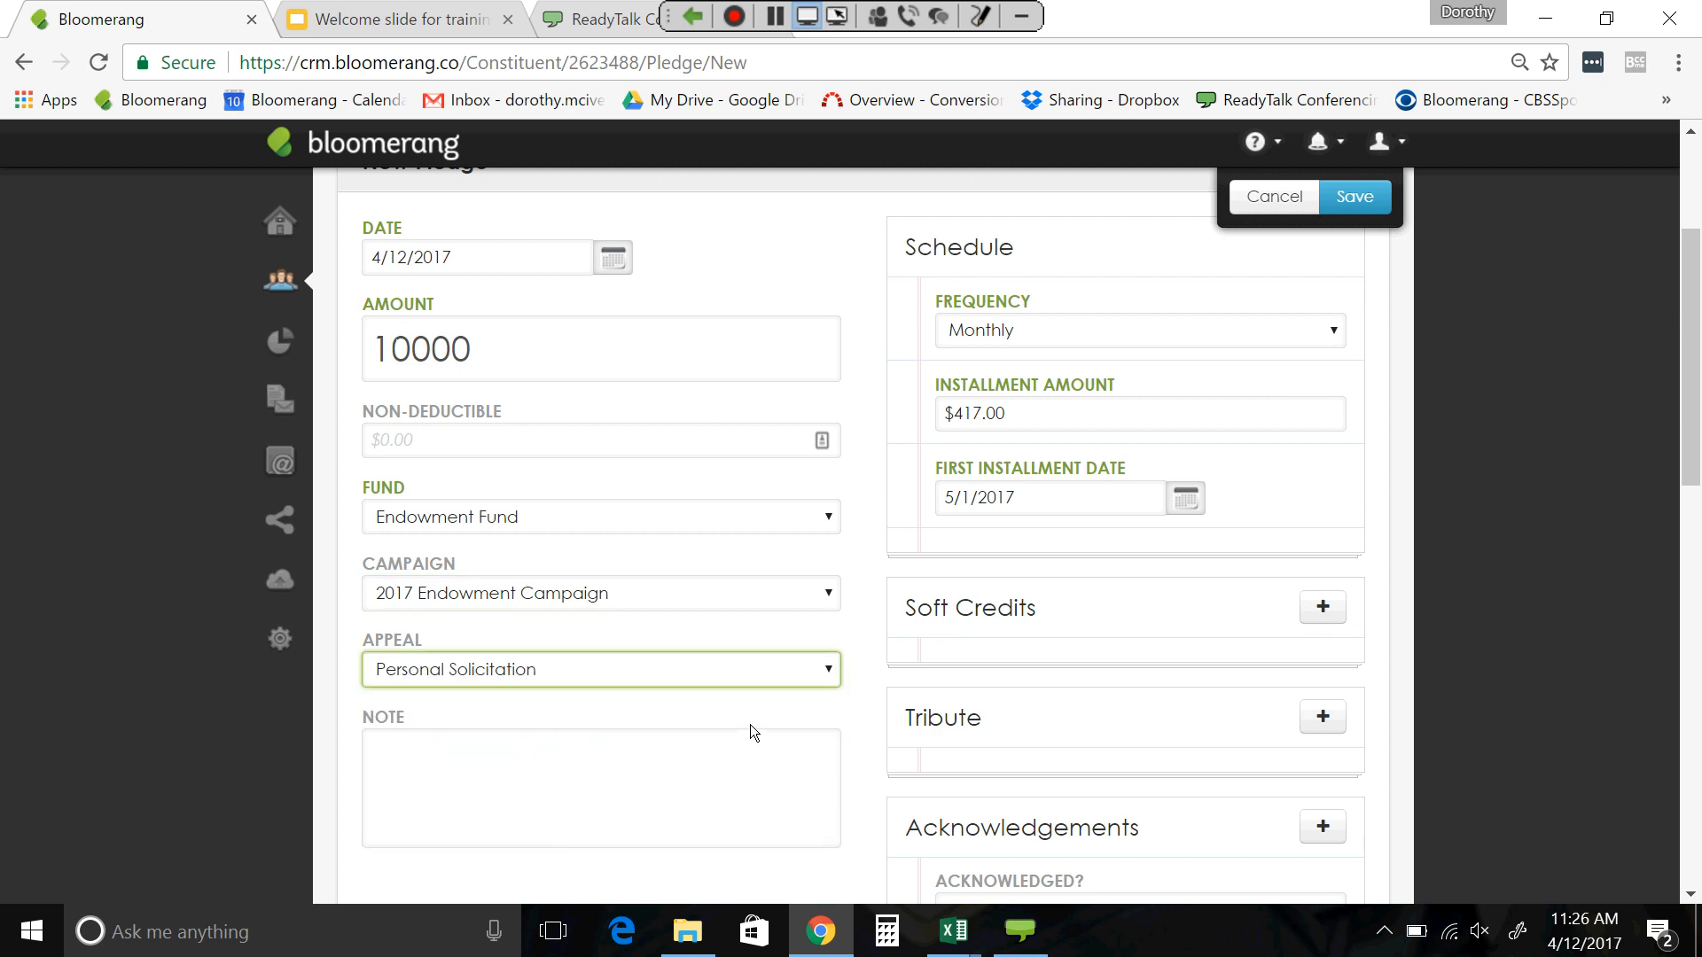
pyautogui.click(1603, 507)
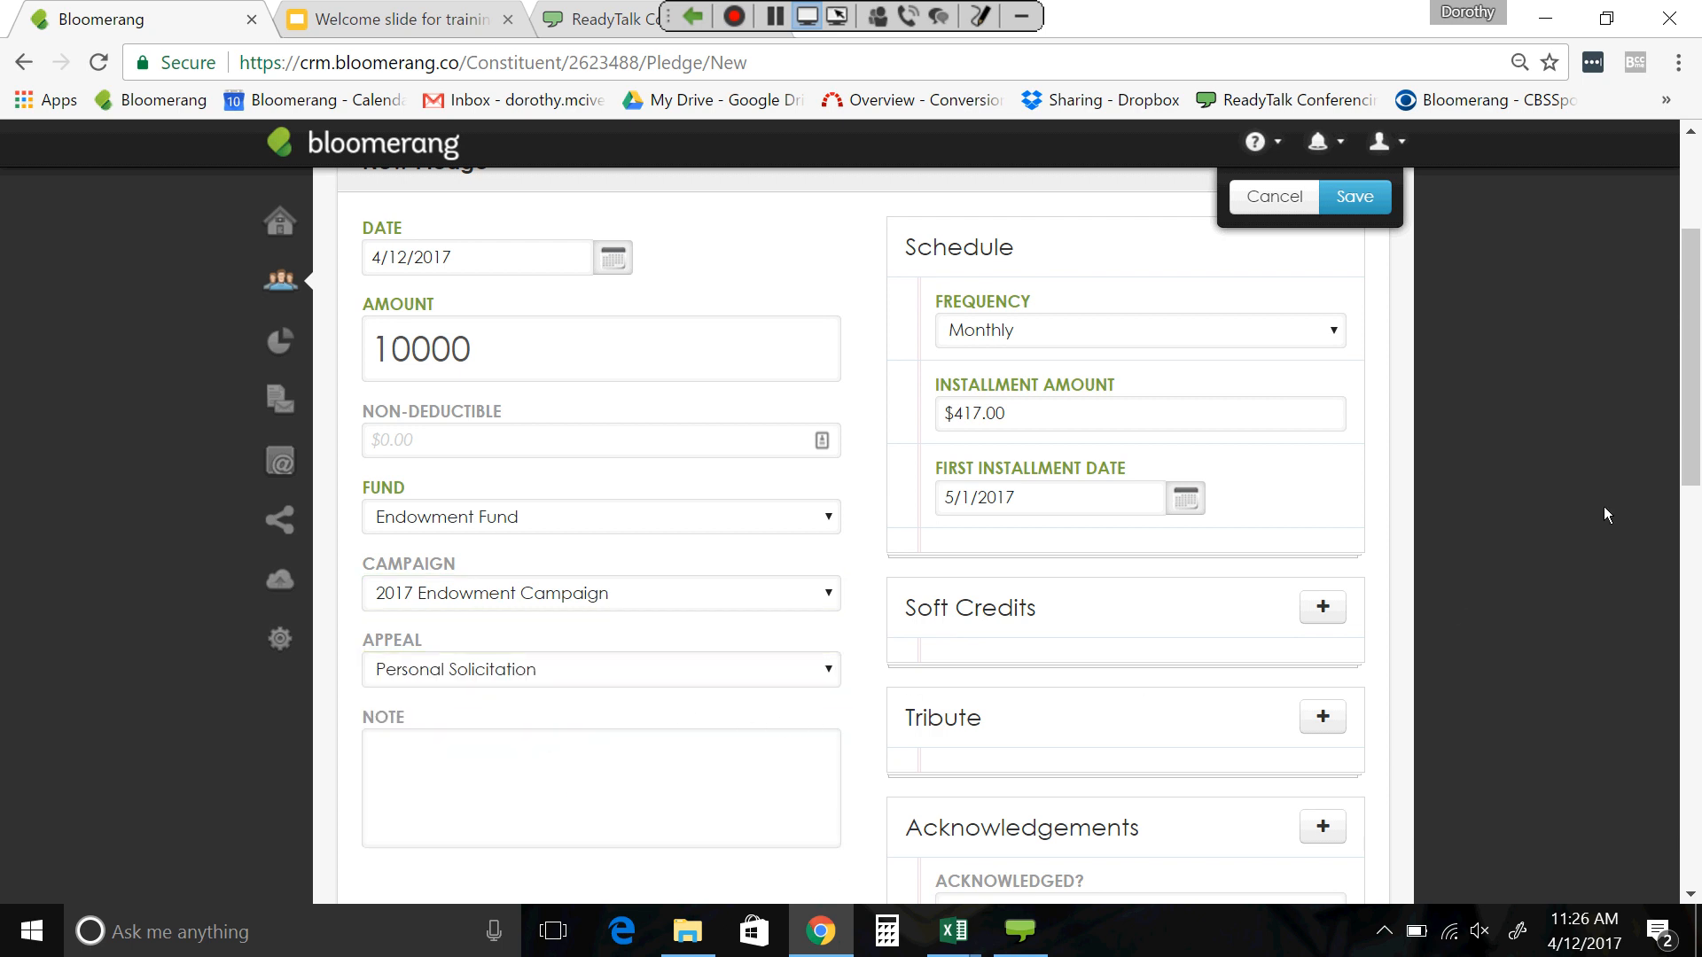
pyautogui.scroll(-1, 1604, 507)
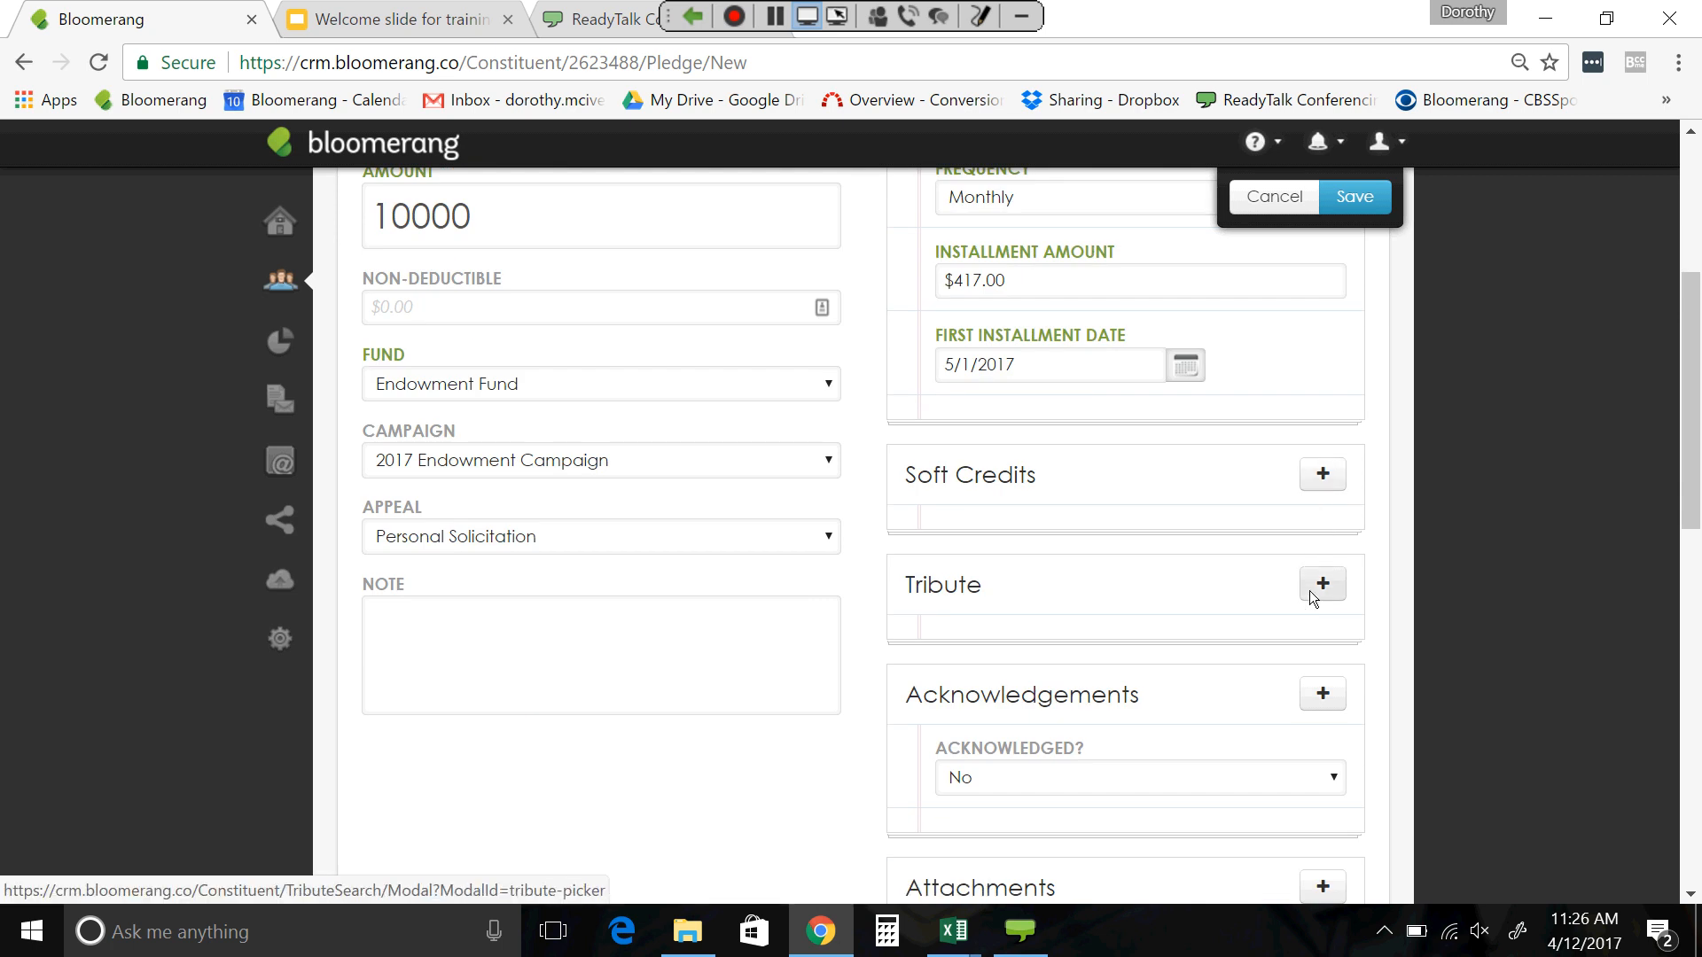
pyautogui.scroll(-1, 1314, 597)
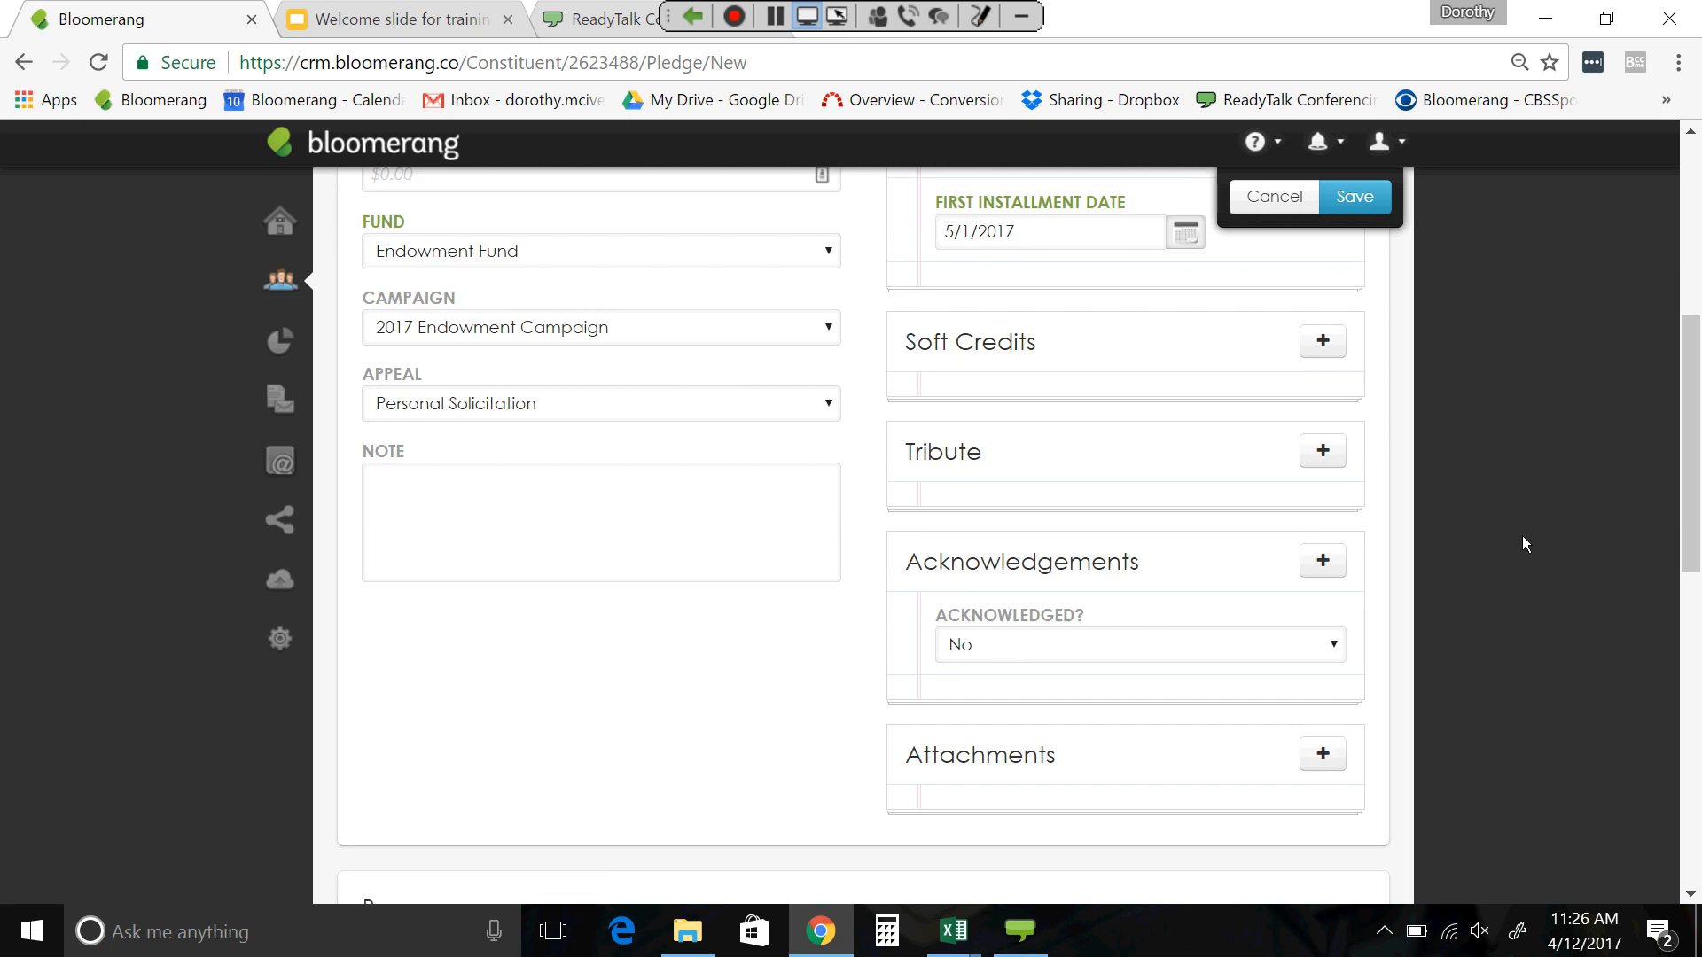
pyautogui.scroll(-1, 1523, 544)
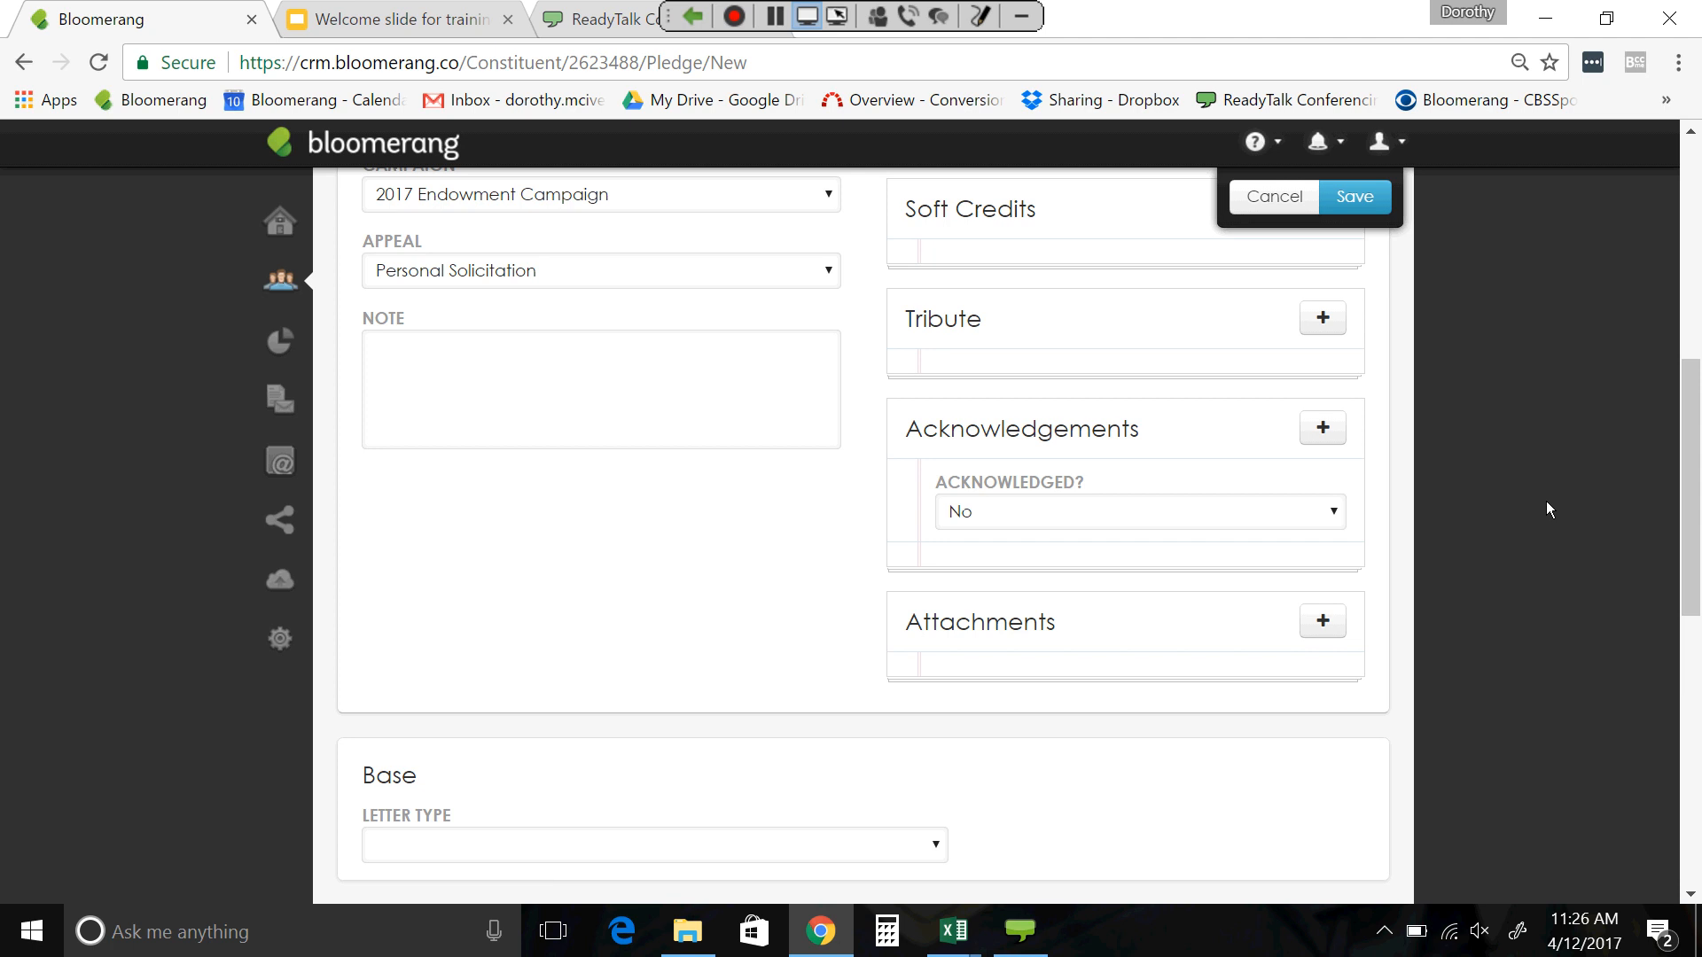
pyautogui.scroll(-2, 1547, 502)
pyautogui.scroll(-1, 1547, 509)
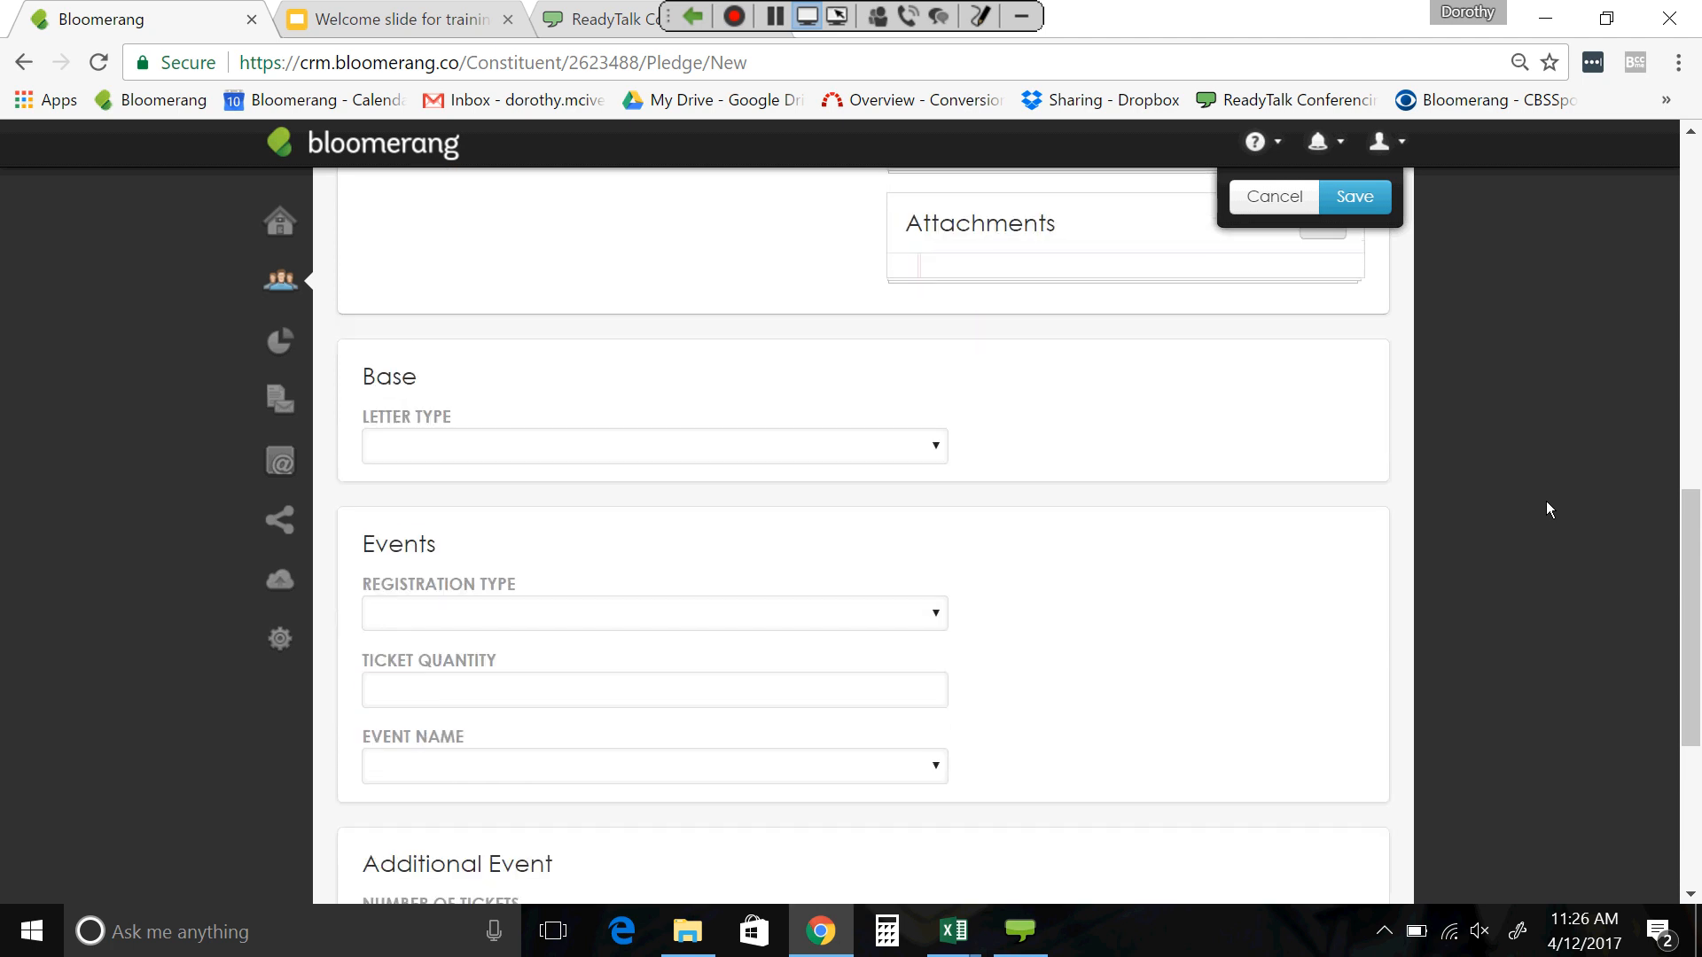
pyautogui.scroll(5, 1547, 509)
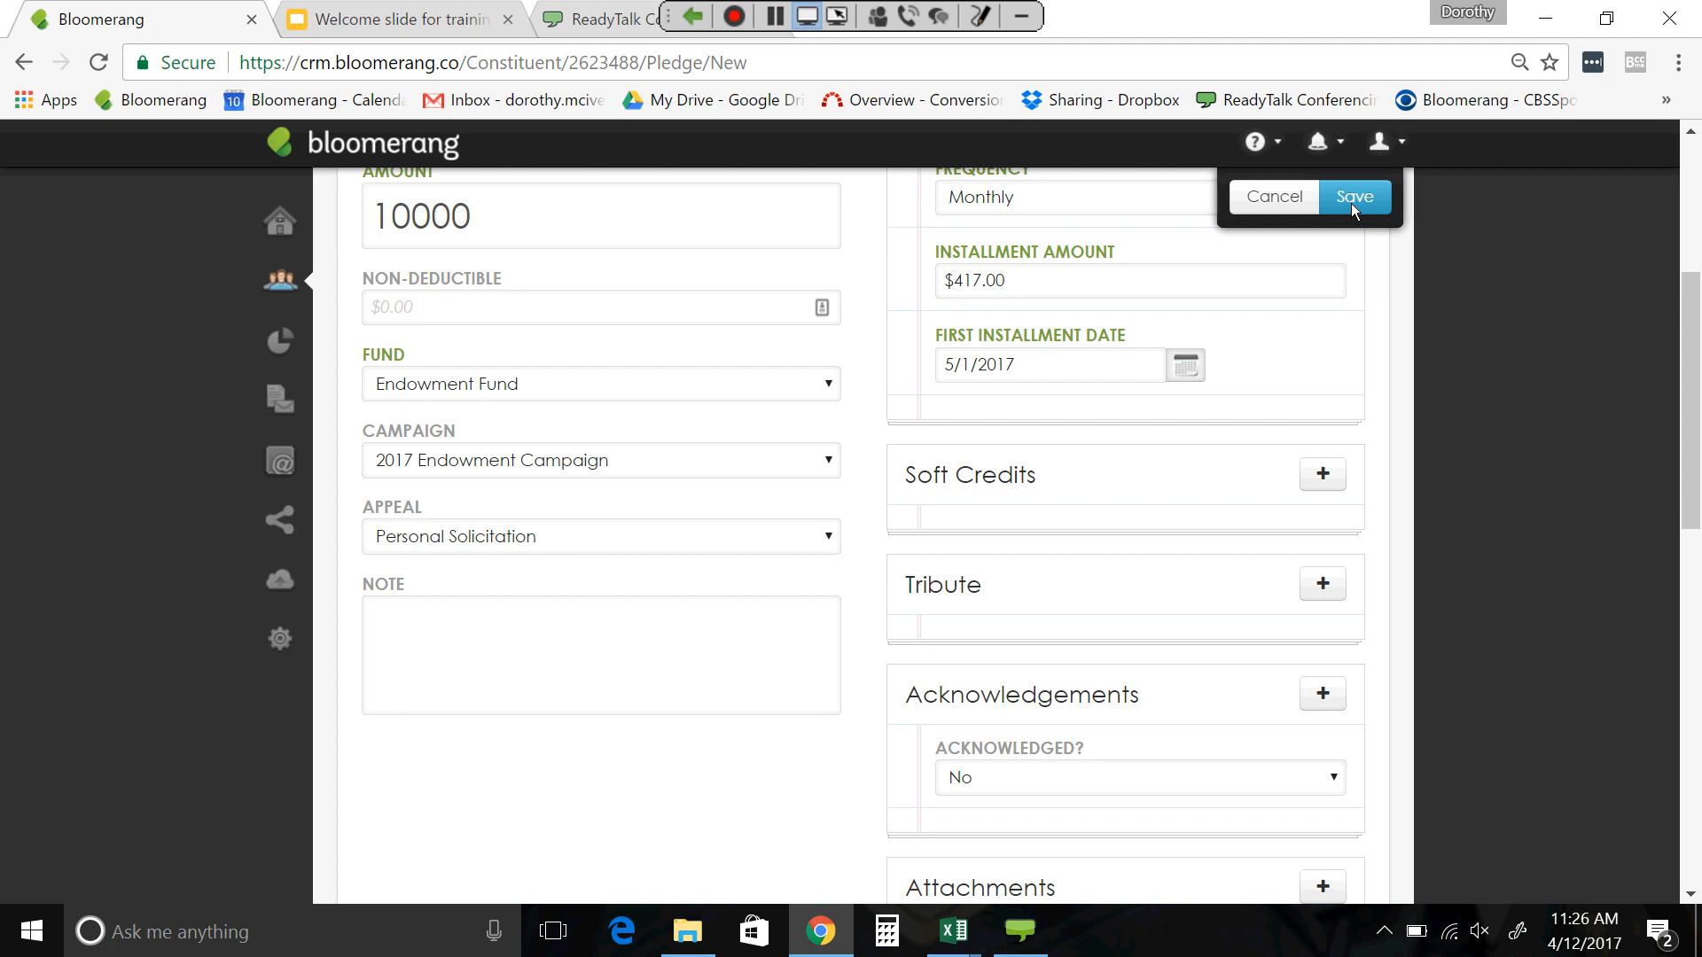
pyautogui.click(1351, 204)
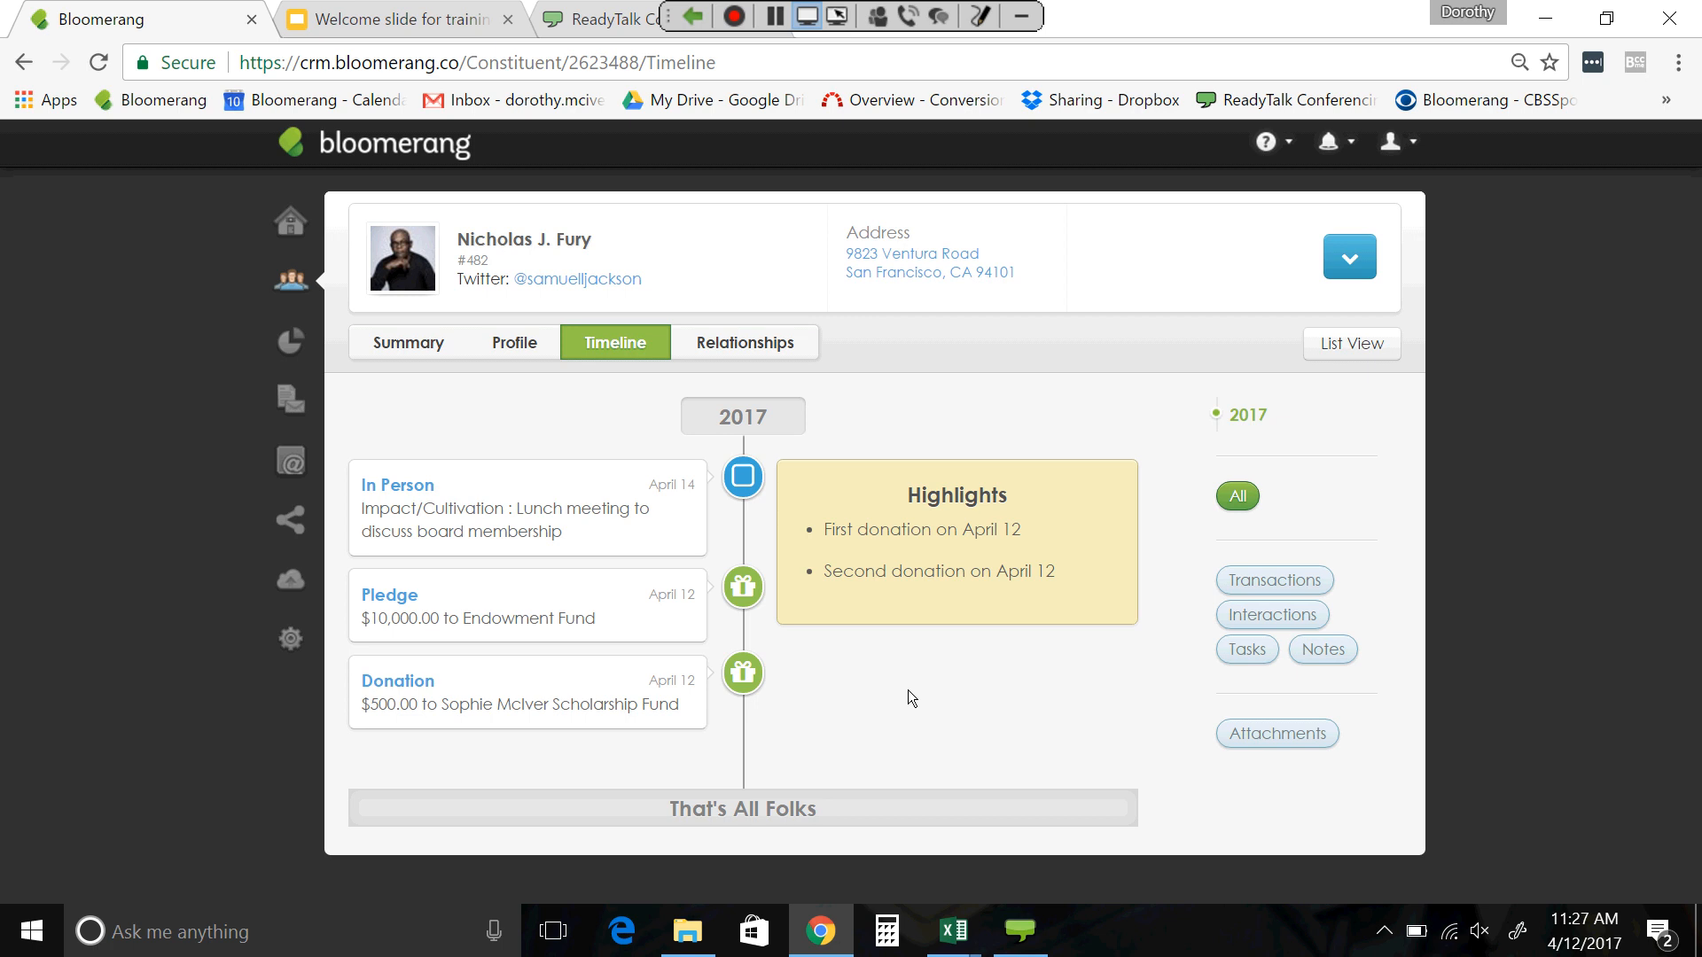
# - Open the Endowment Fund pledge from the timeline and start a new payment on it with an amount of 417.00
pyautogui.click(503, 603)
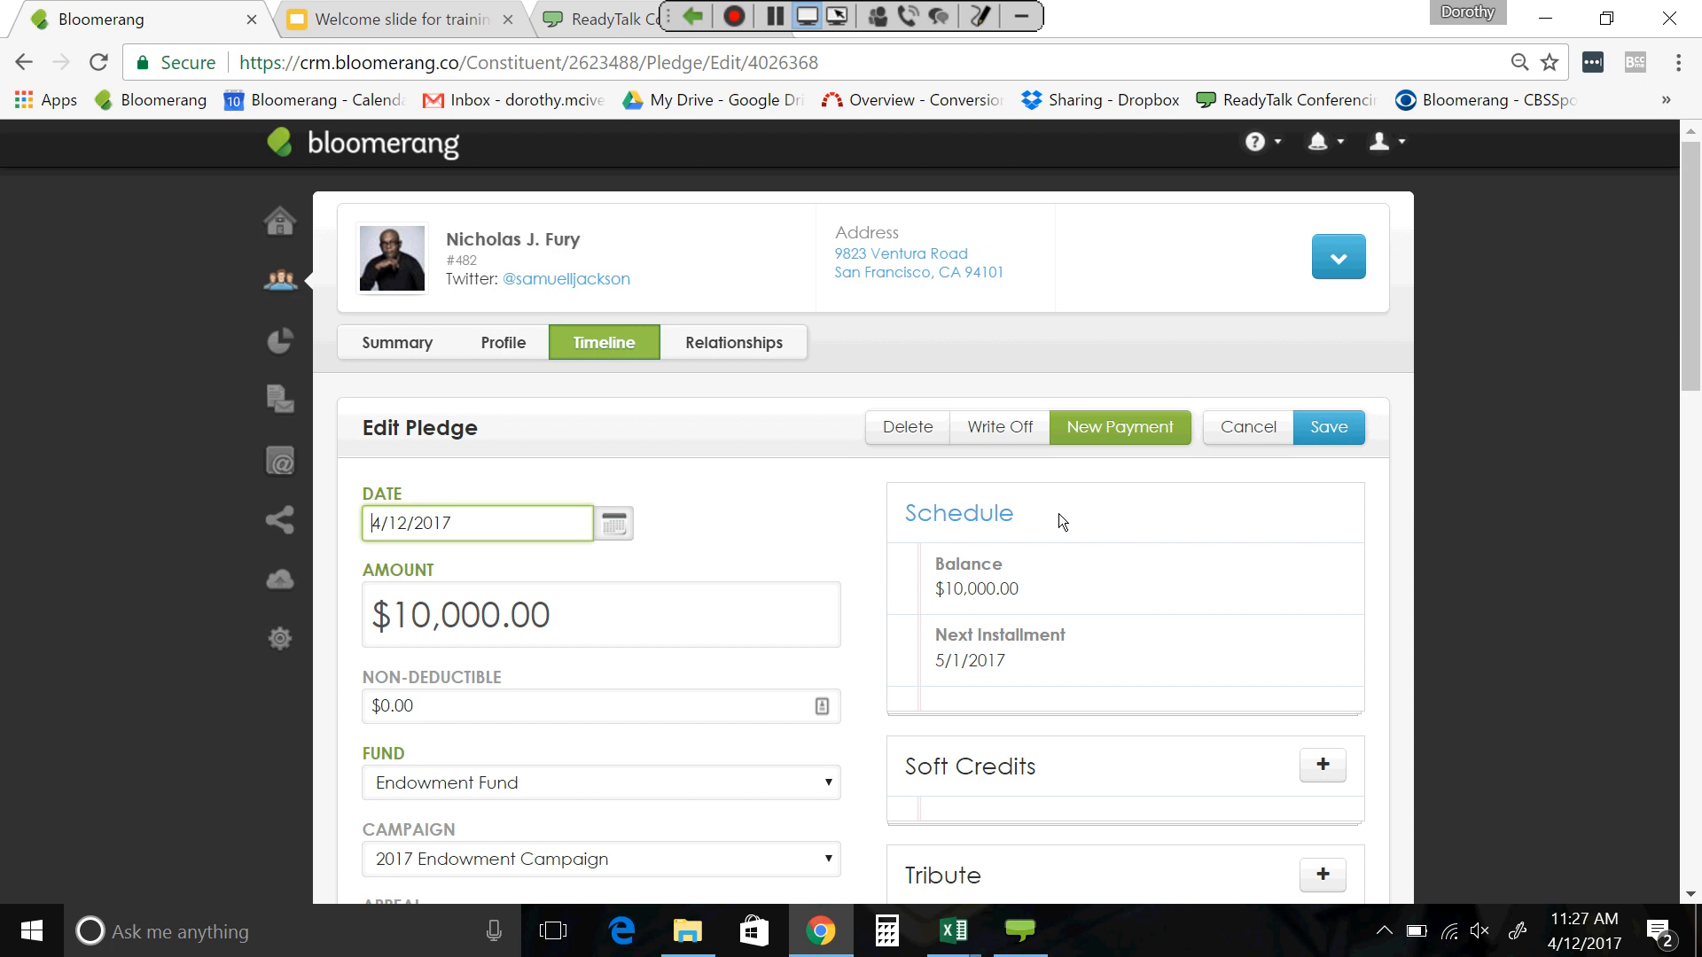
pyautogui.scroll(-2, 1058, 513)
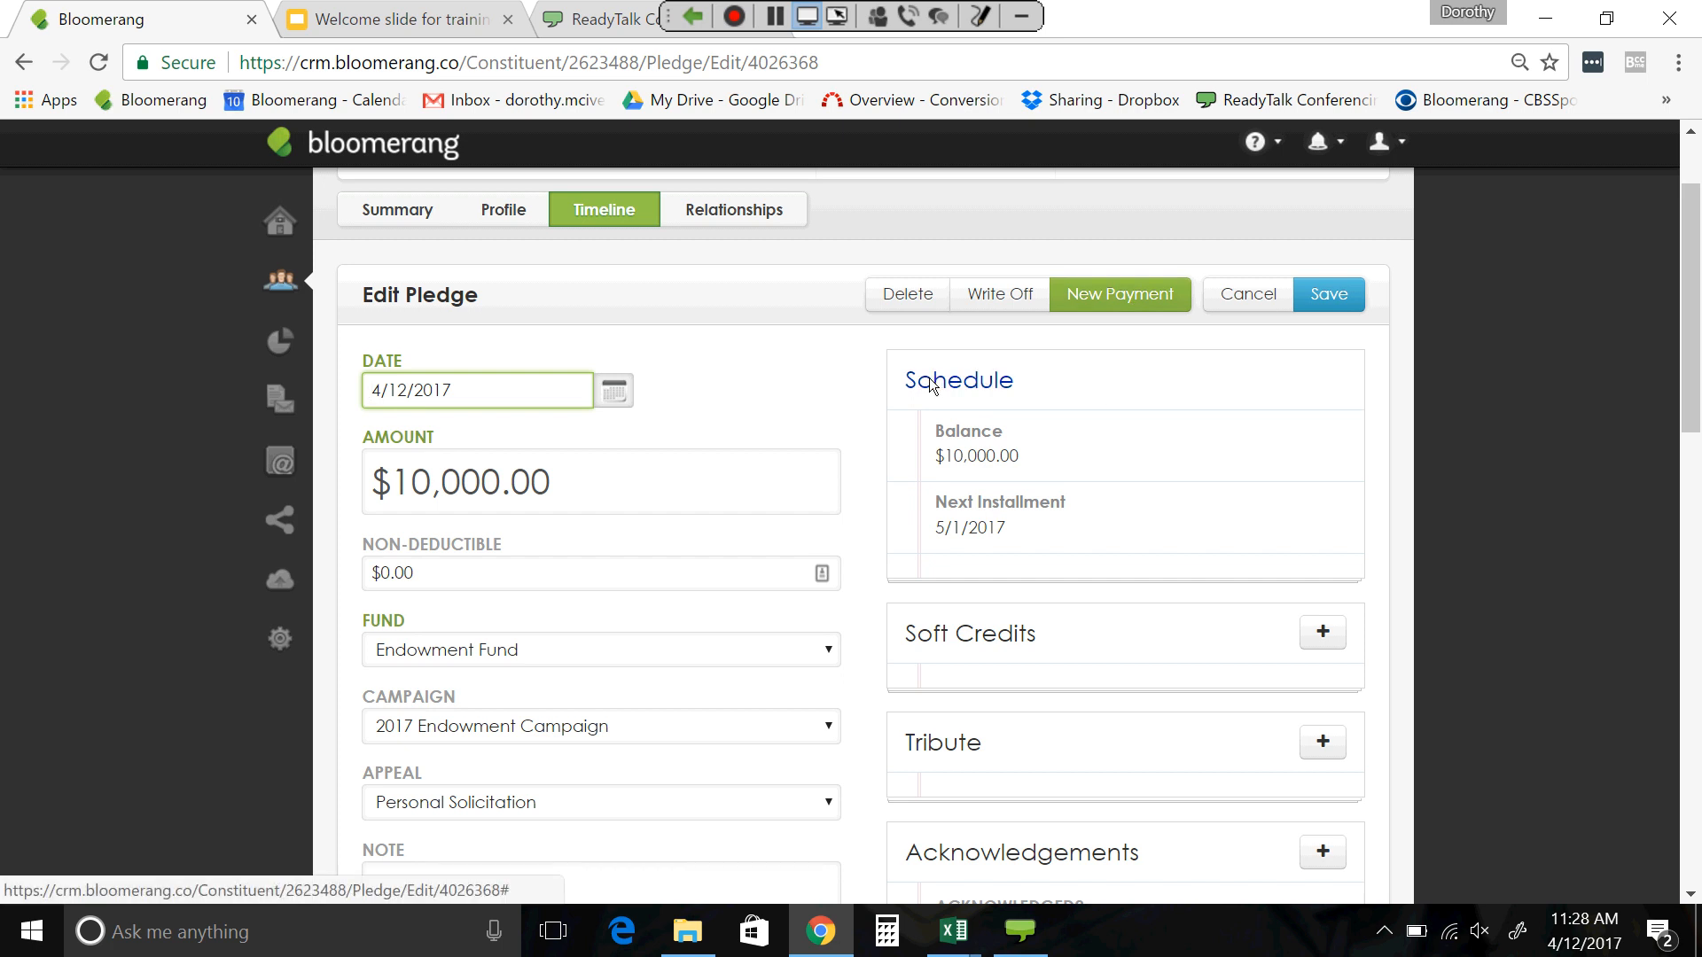
pyautogui.click(1135, 303)
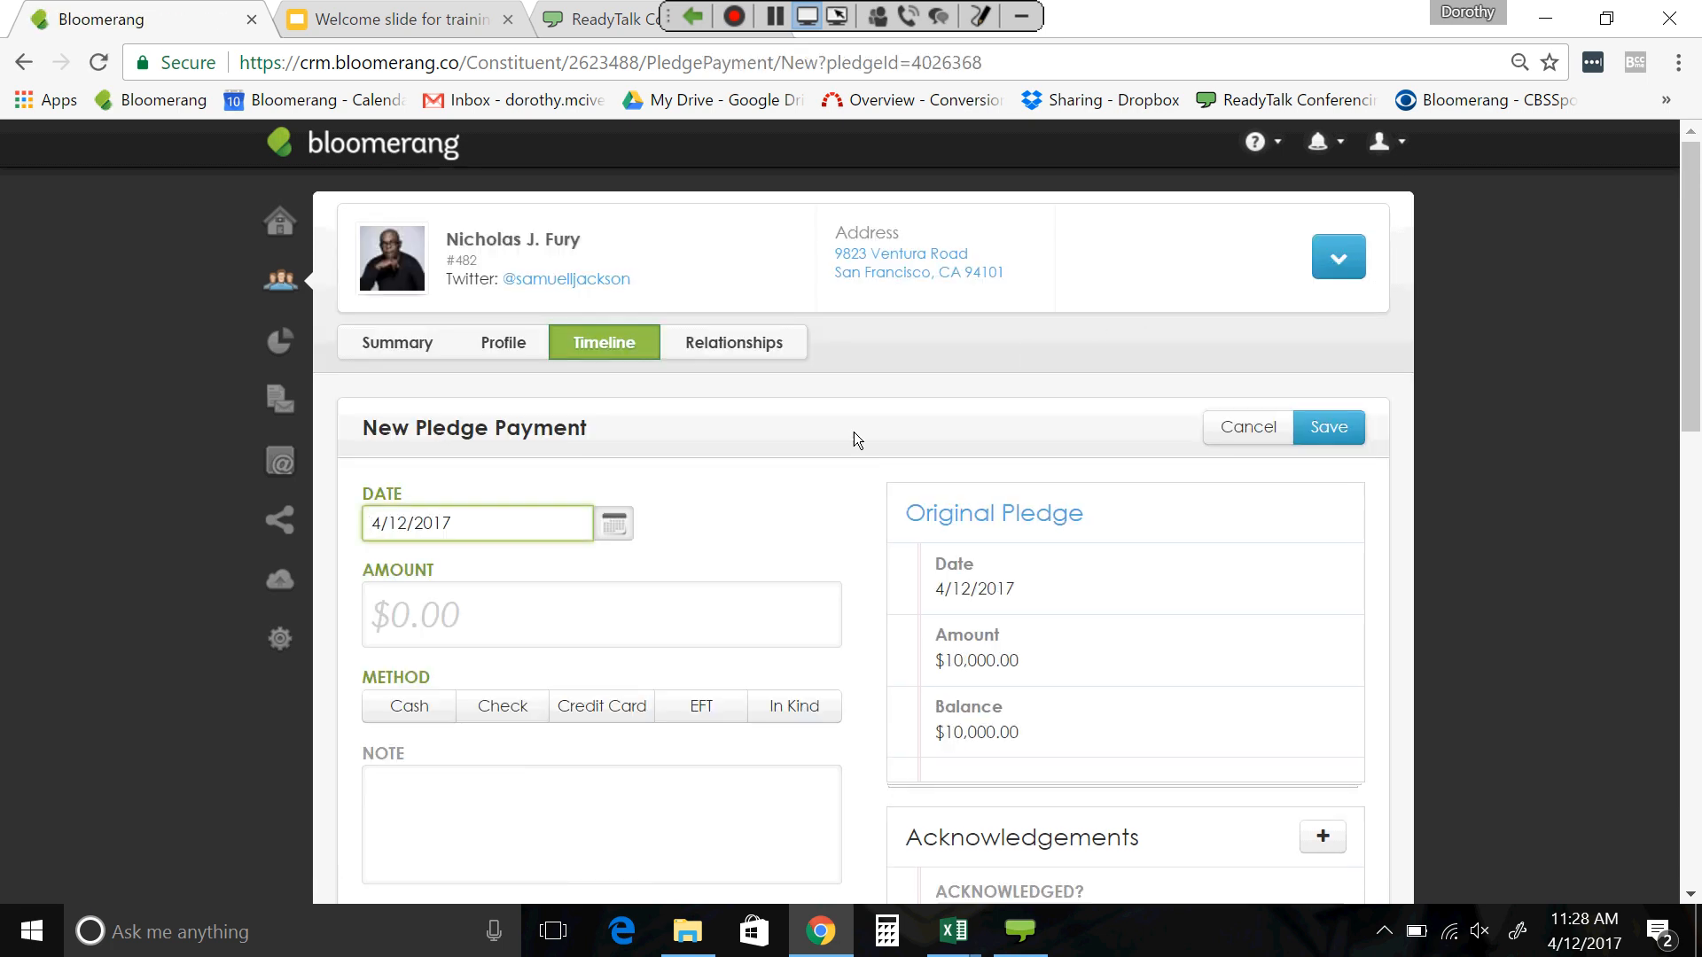
pyautogui.click(436, 610)
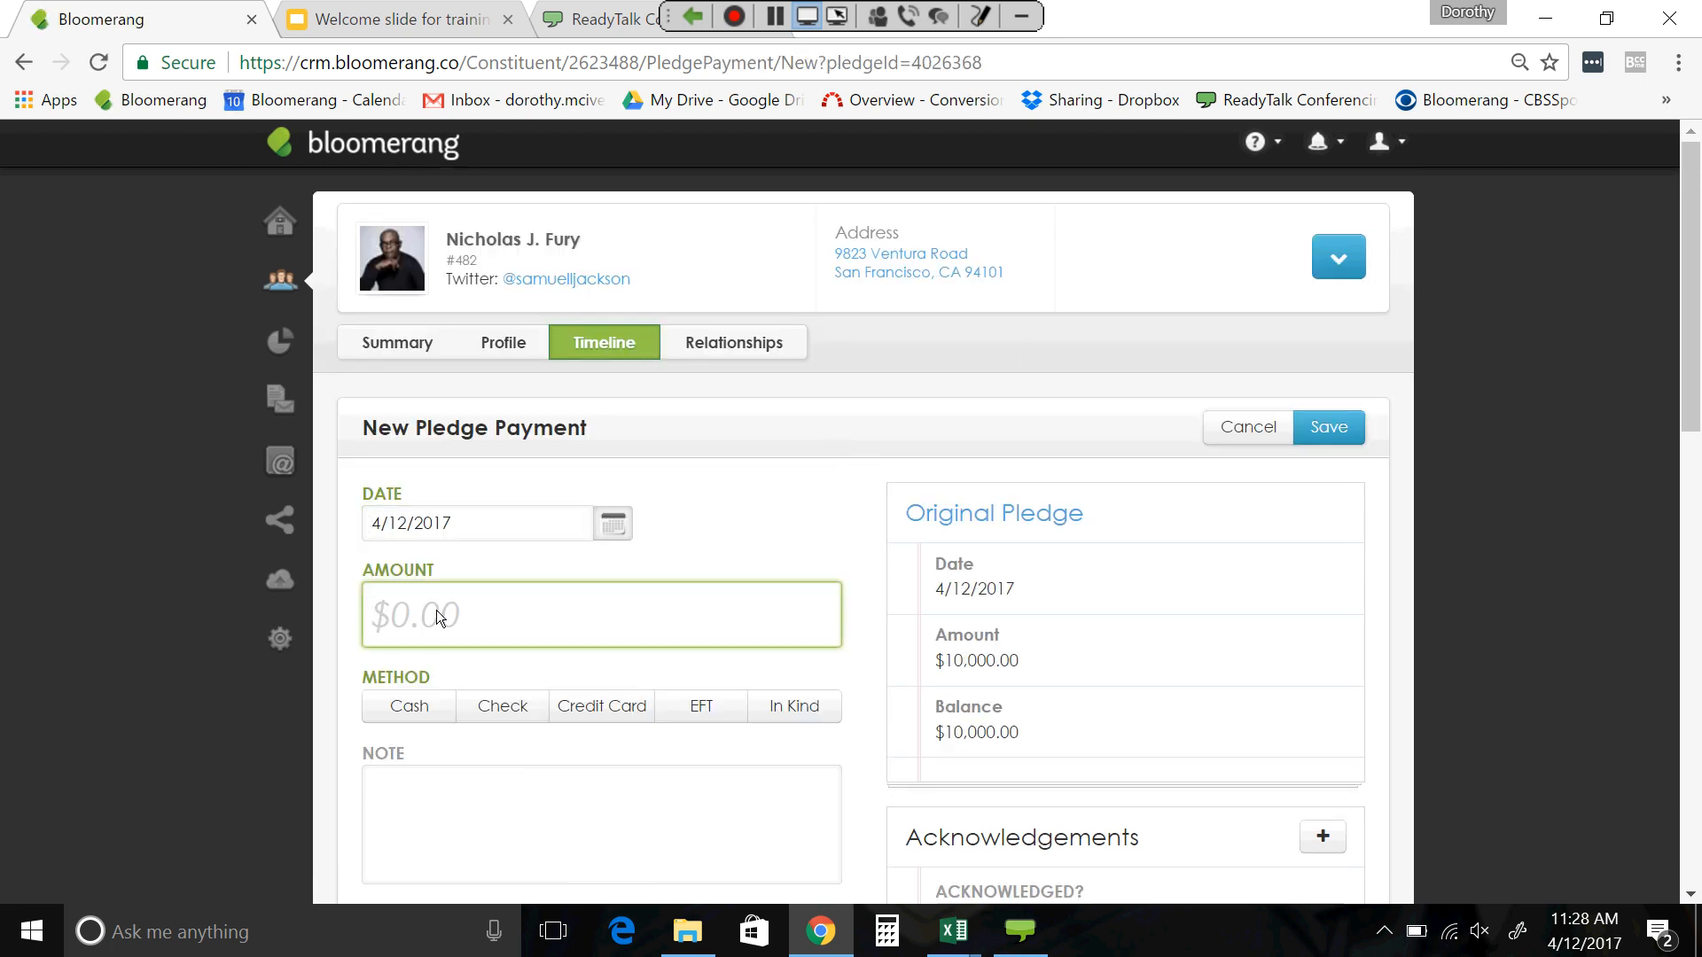
pyautogui.write('417.00')
pyautogui.click(775, 482)
# - Set the pledge payment's method to Check, with check number 1235 and check date 4/12/2017
pyautogui.scroll(-1, 775, 482)
pyautogui.scroll(-1, 775, 483)
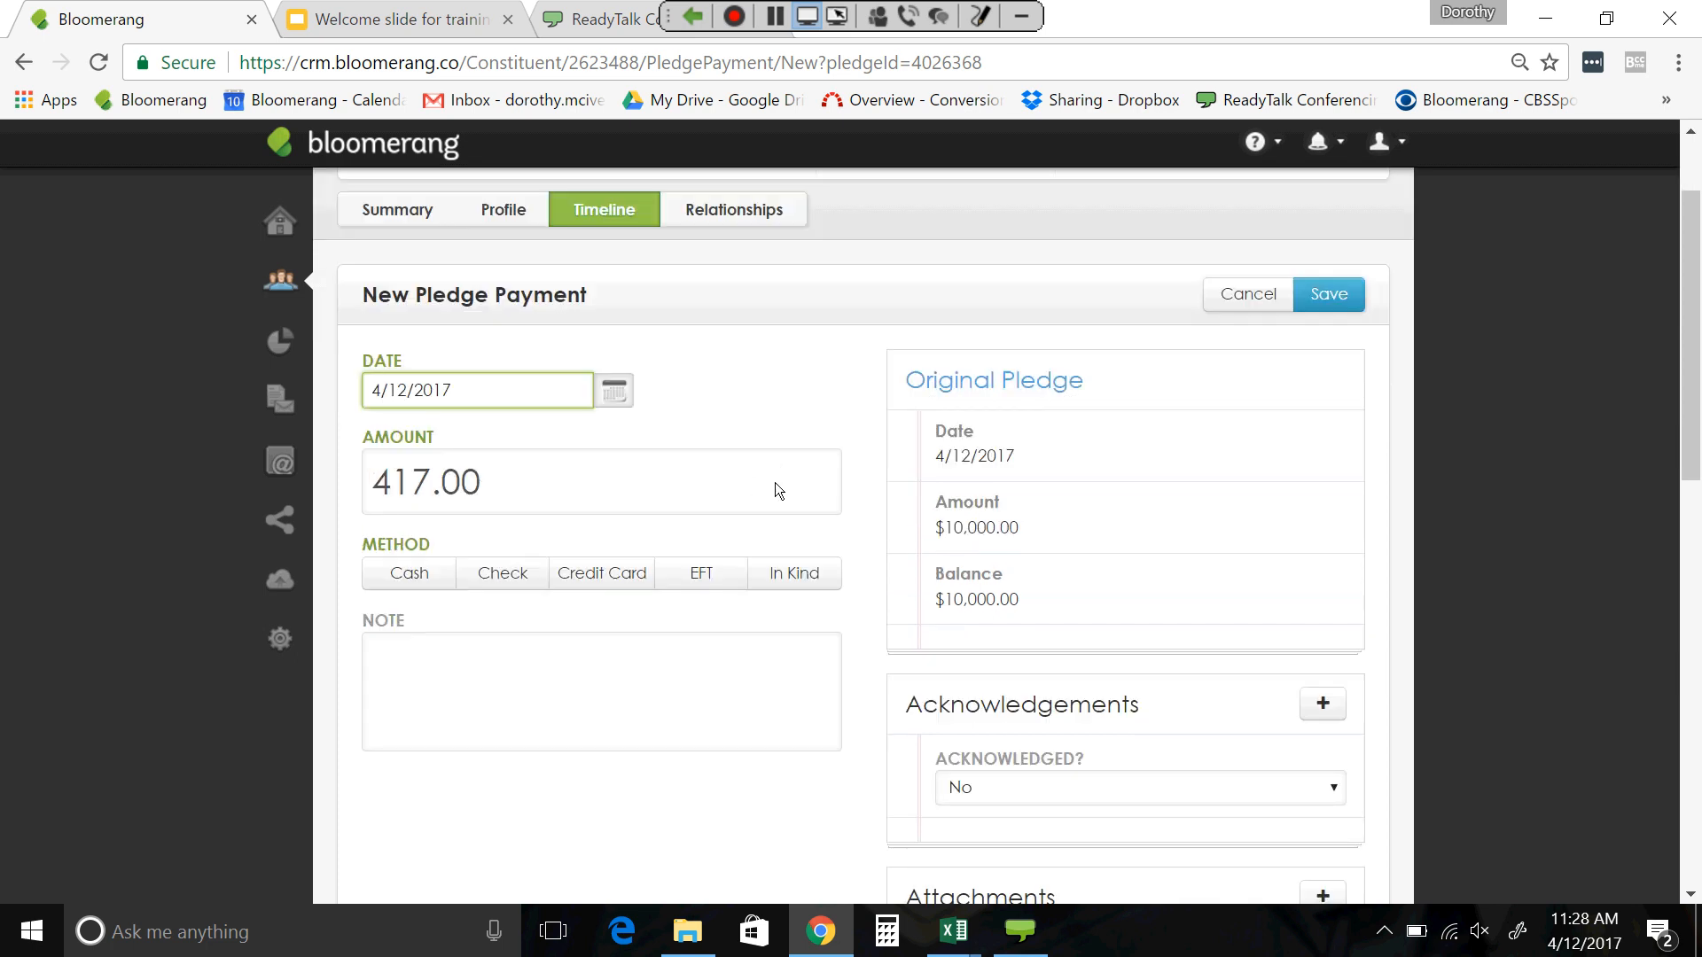
pyautogui.scroll(-1, 774, 490)
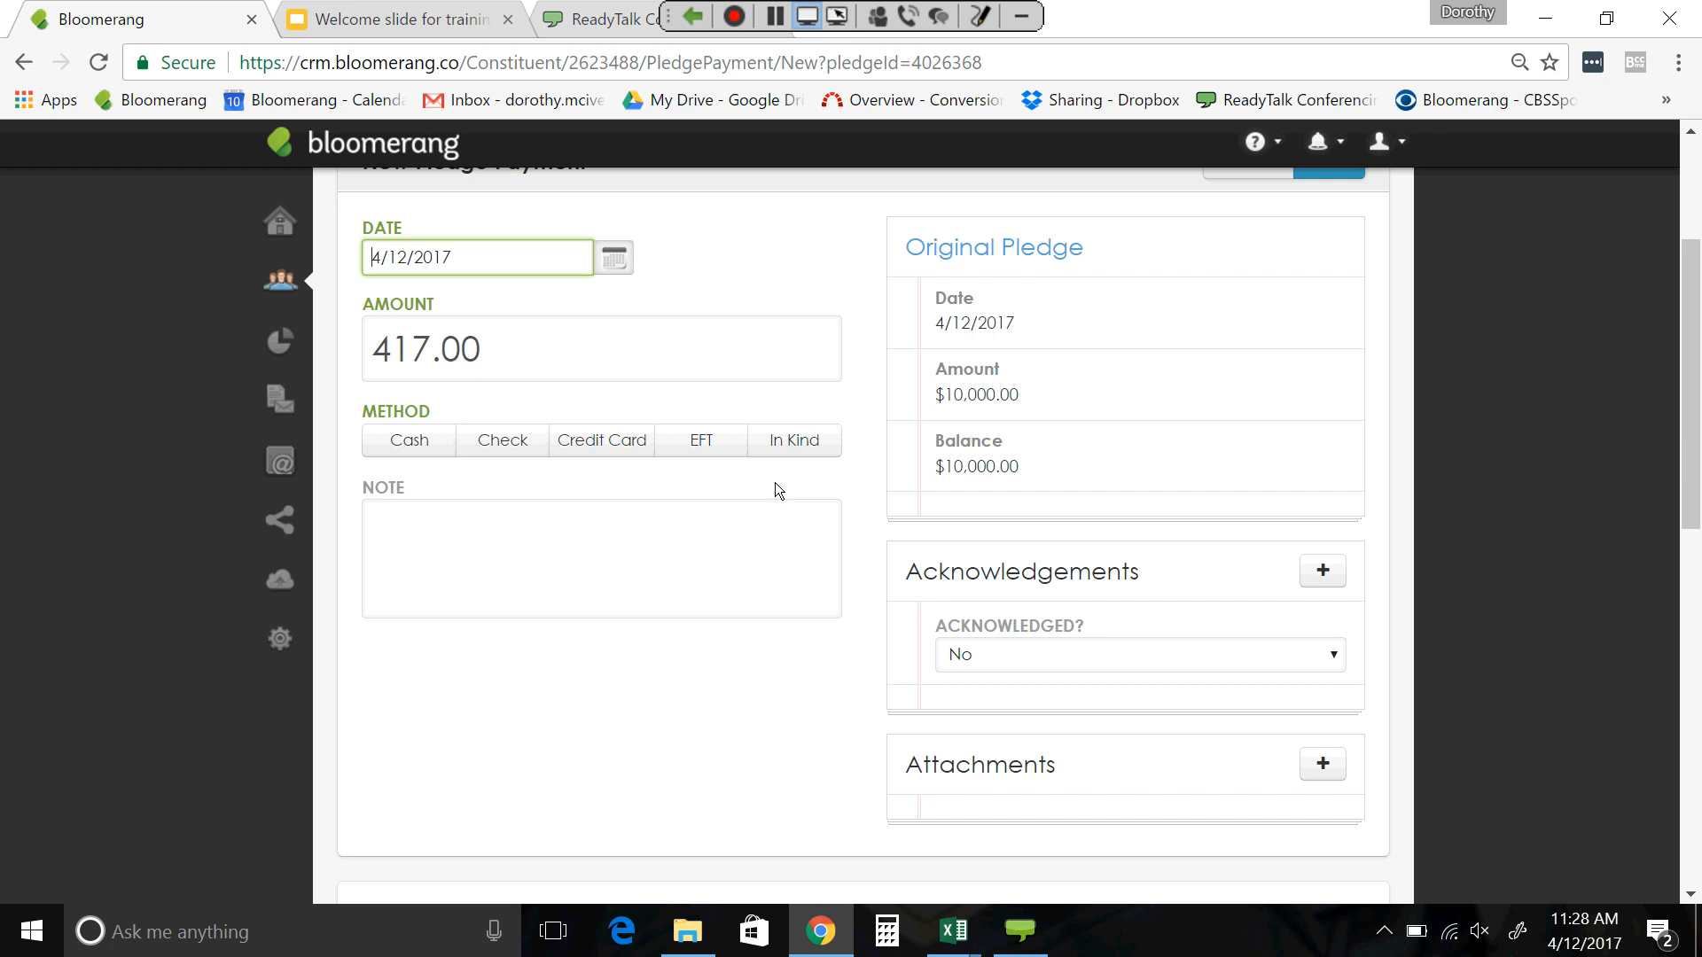
pyautogui.click(503, 440)
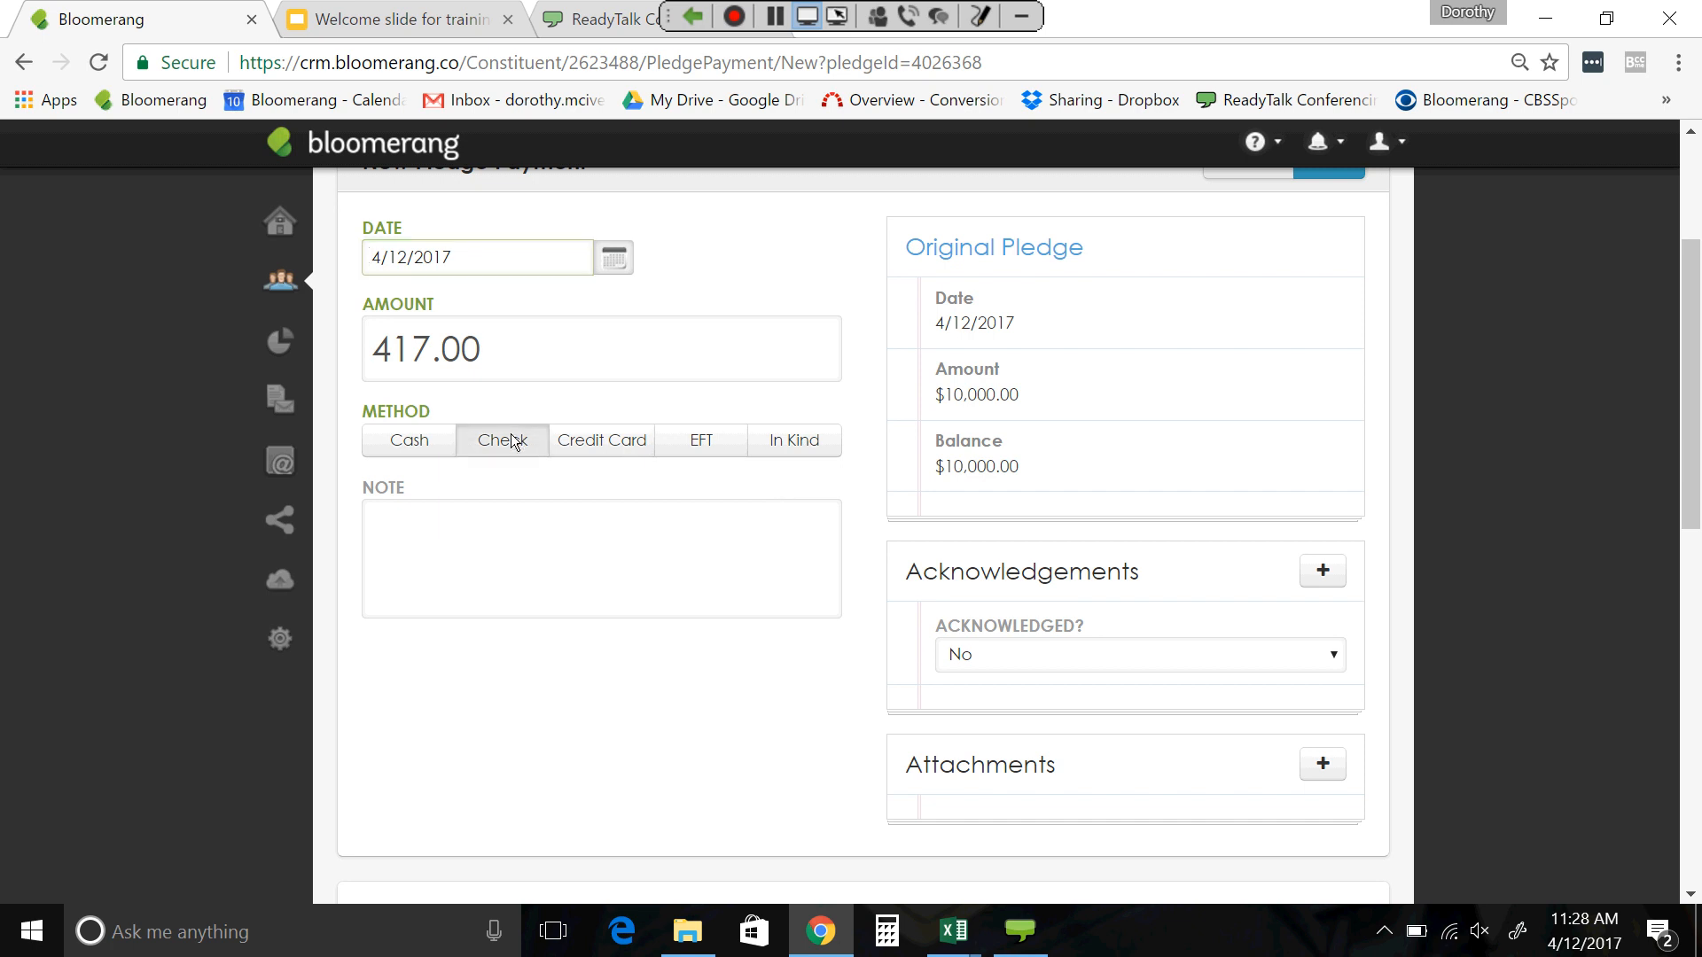
pyautogui.write('1235')
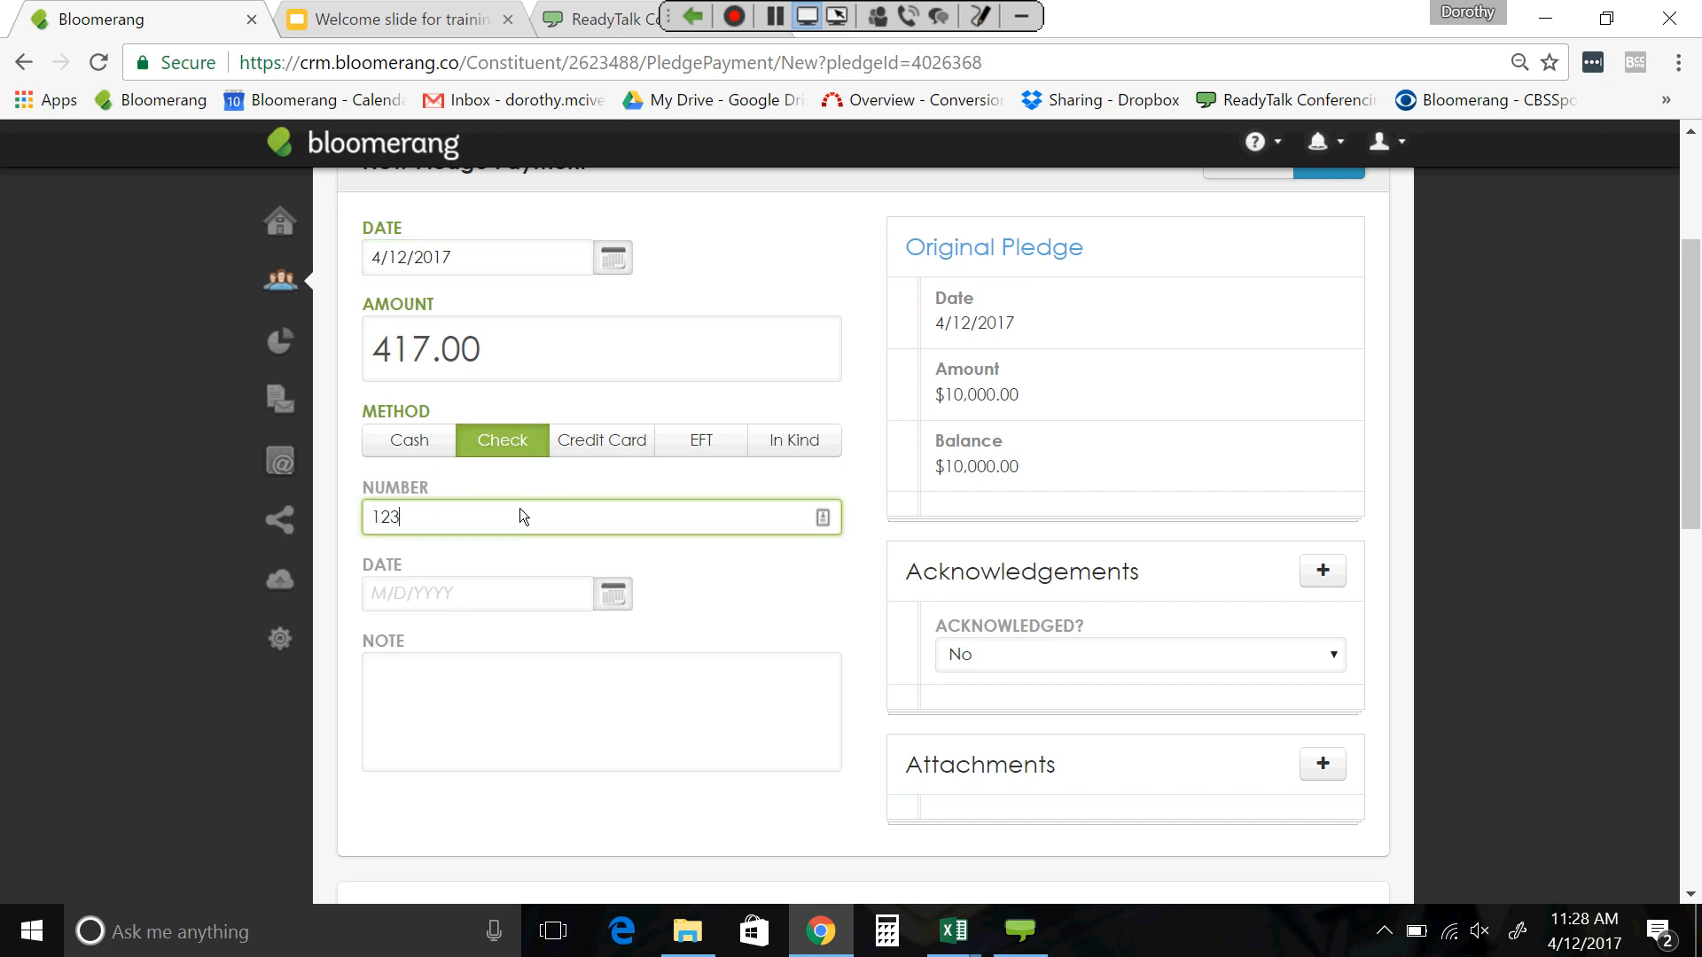
pyautogui.click(603, 594)
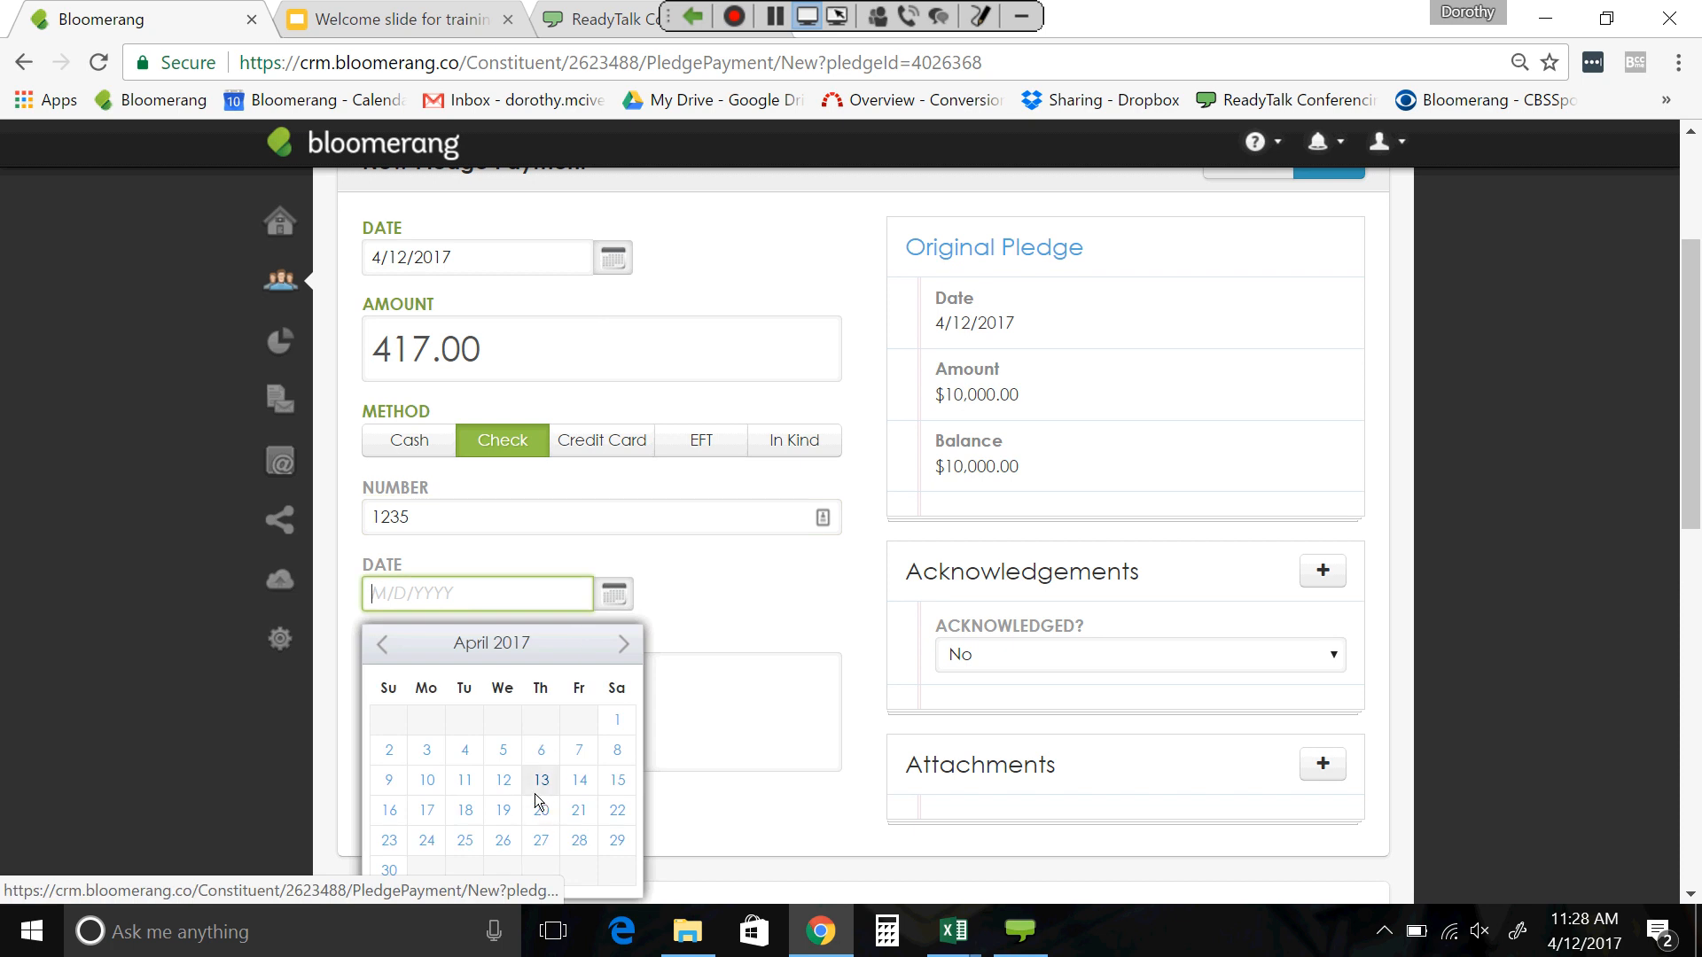
pyautogui.click(502, 781)
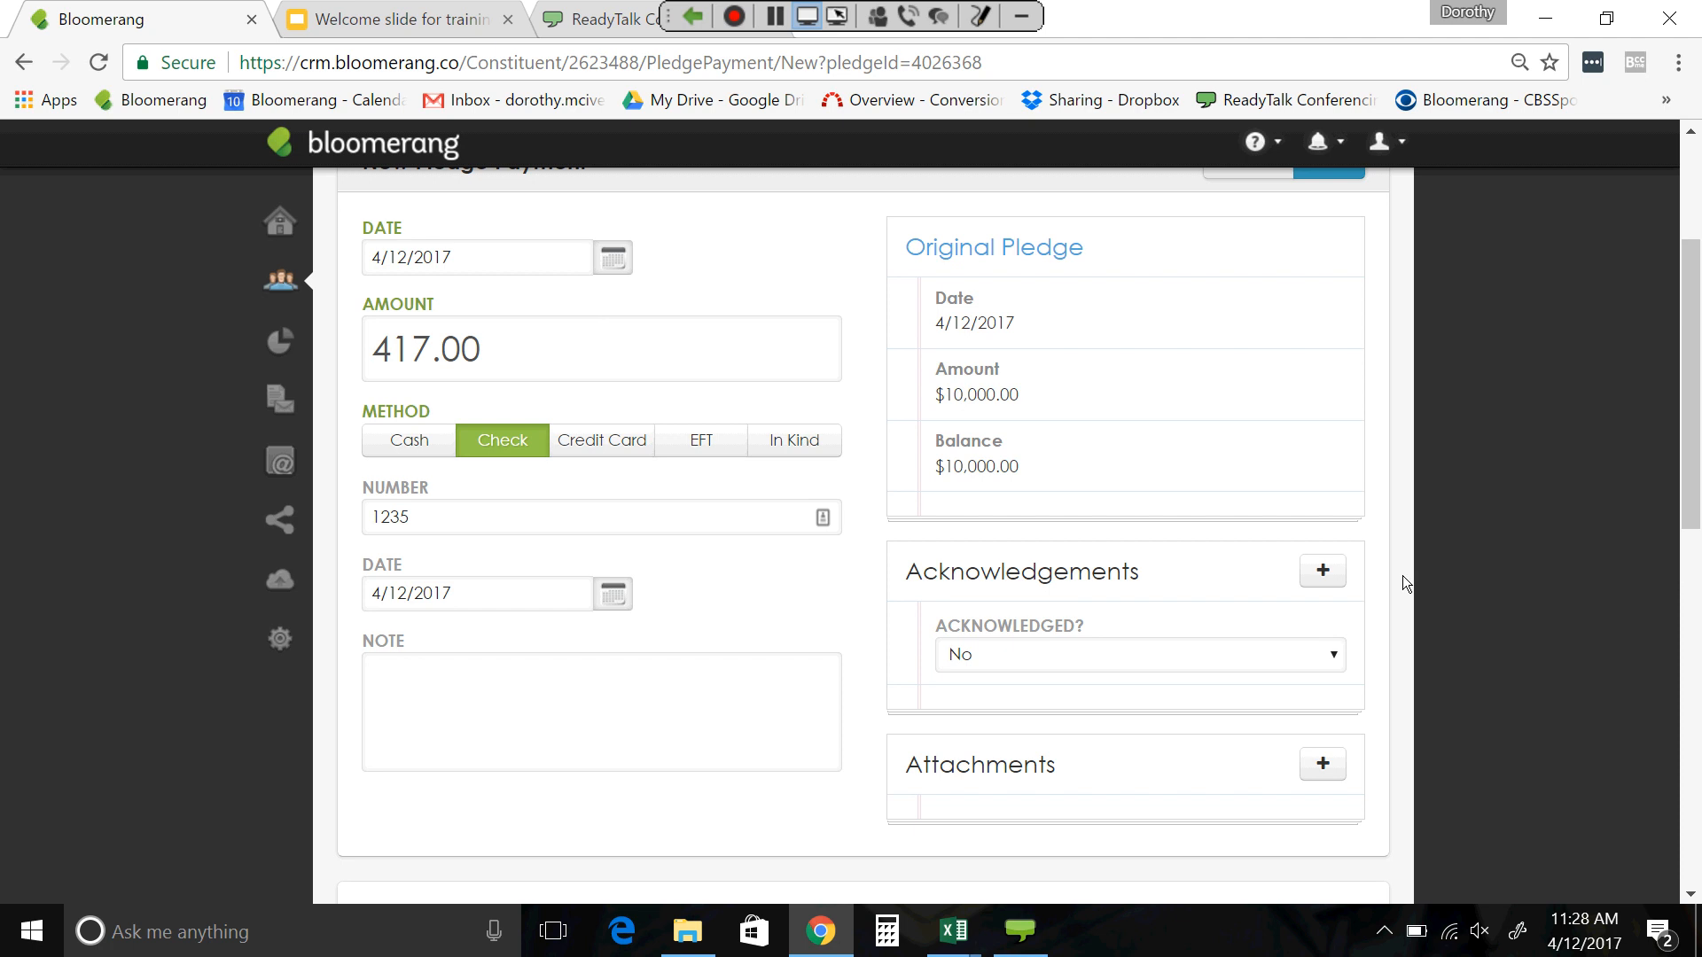
# - Look over the rest of the payment form and save the pledge payment
pyautogui.scroll(-3, 1407, 593)
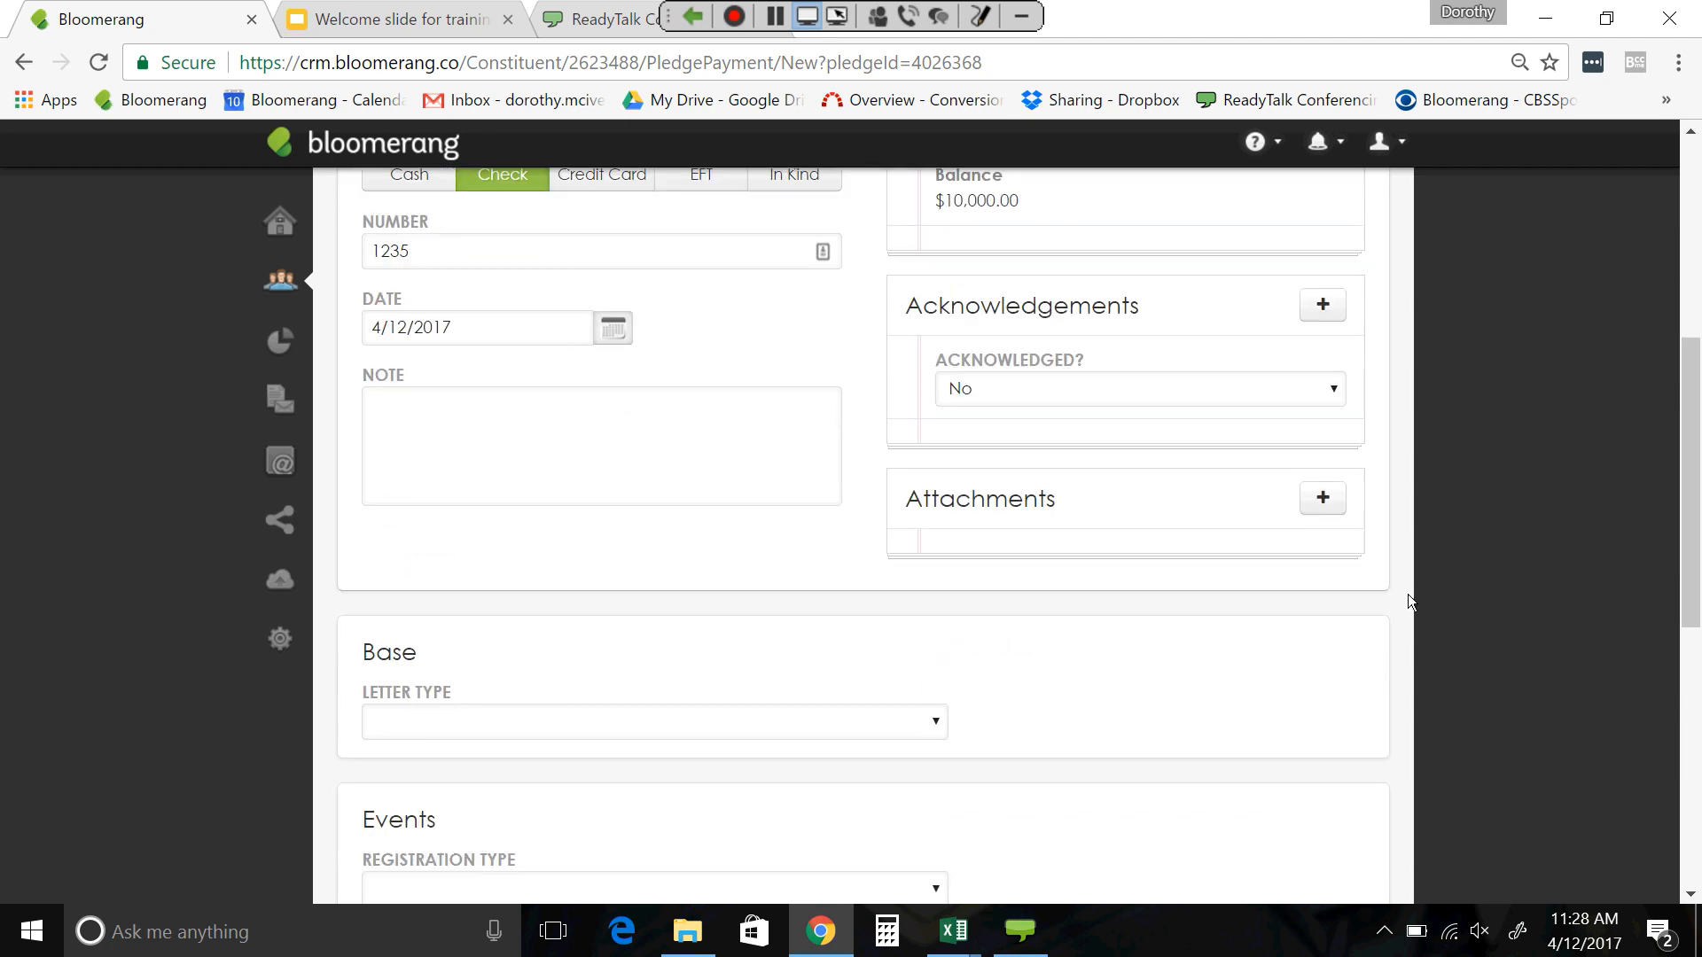
pyautogui.scroll(-1, 1408, 594)
pyautogui.scroll(7, 1454, 457)
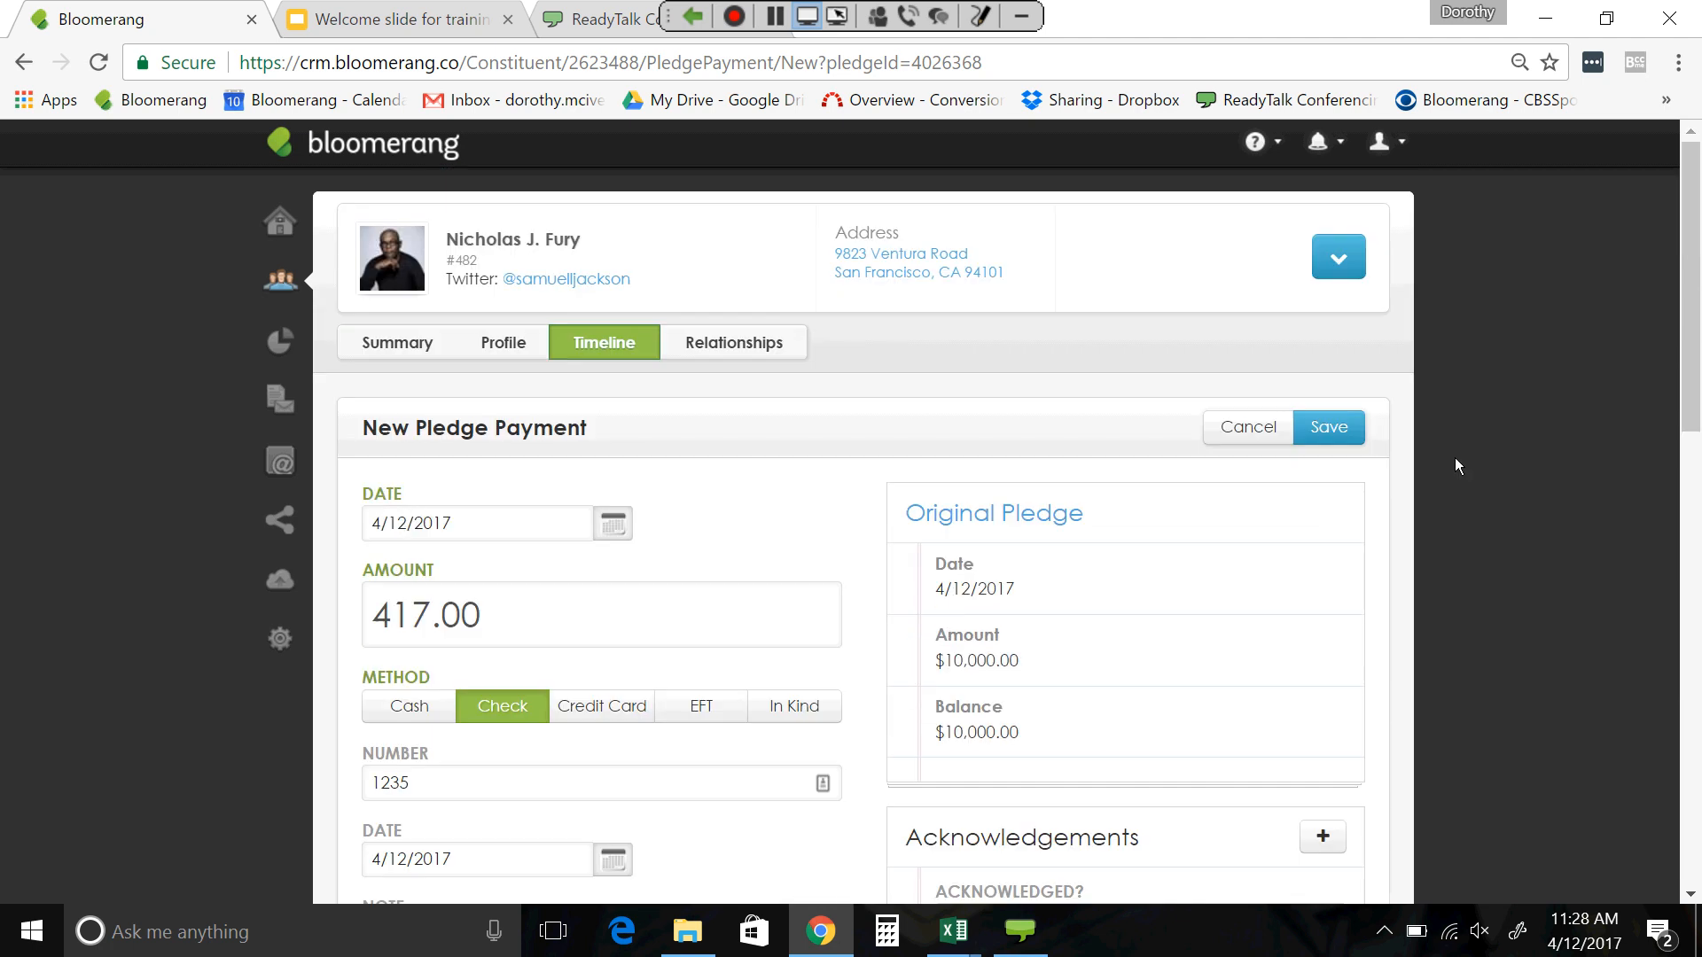
pyautogui.click(1329, 427)
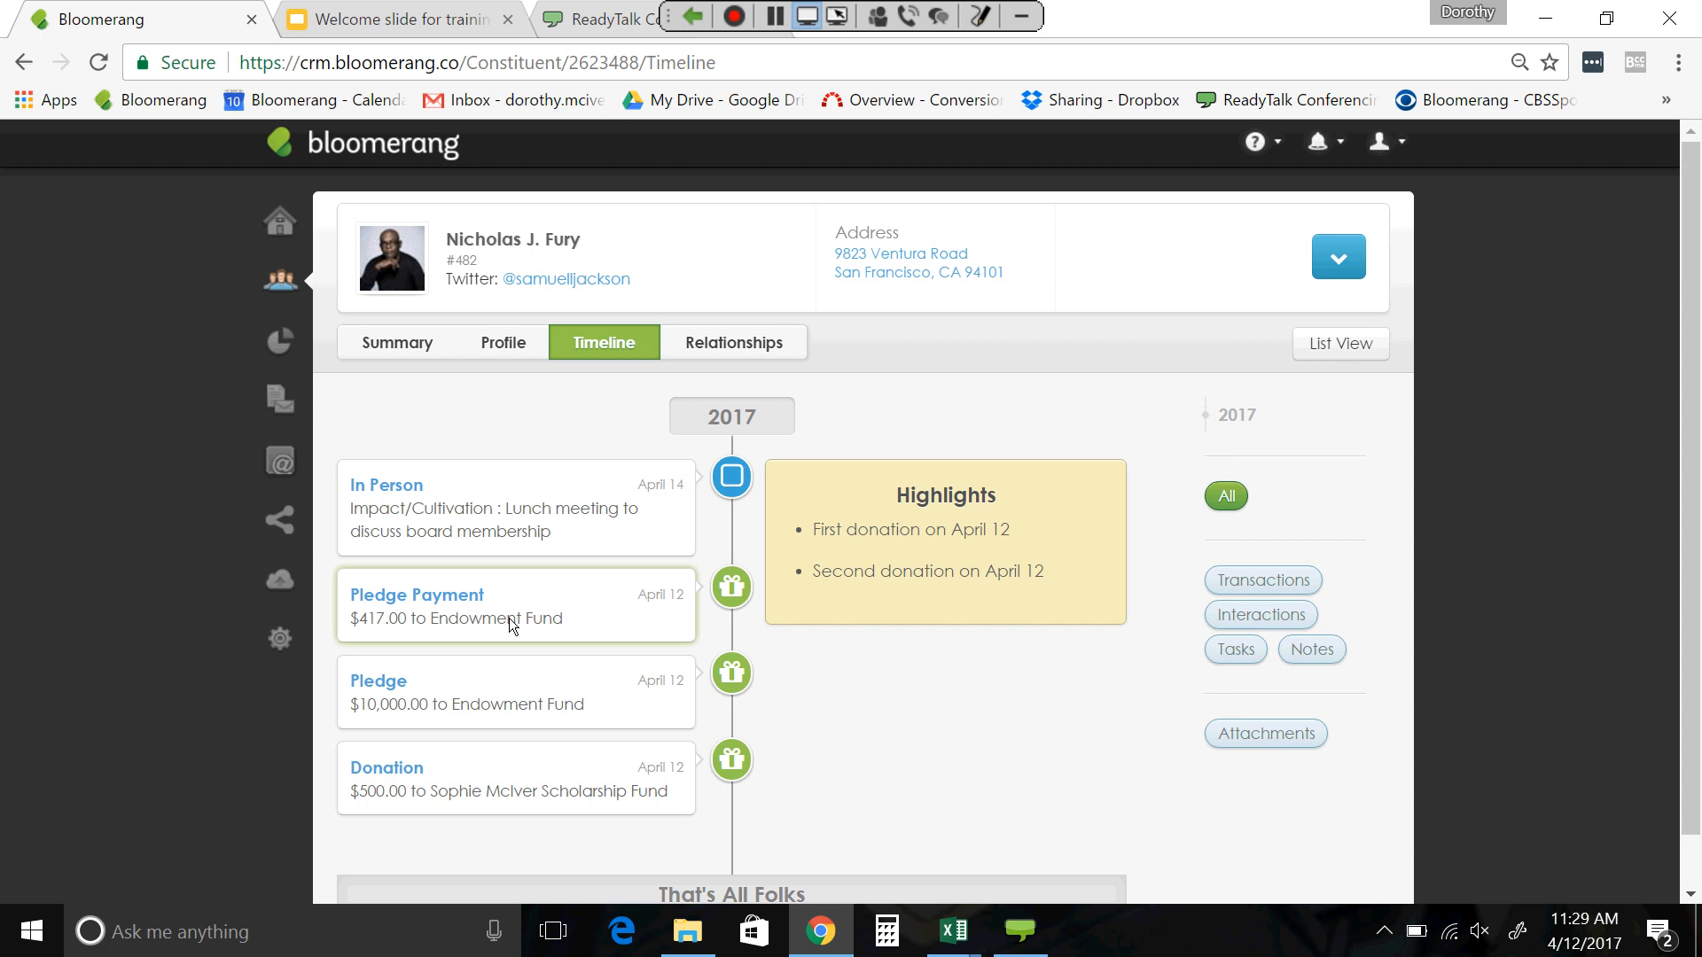
# - Reopen the Endowment Fund pledge to check its balance and next installment date, and save it without edits
pyautogui.click(512, 688)
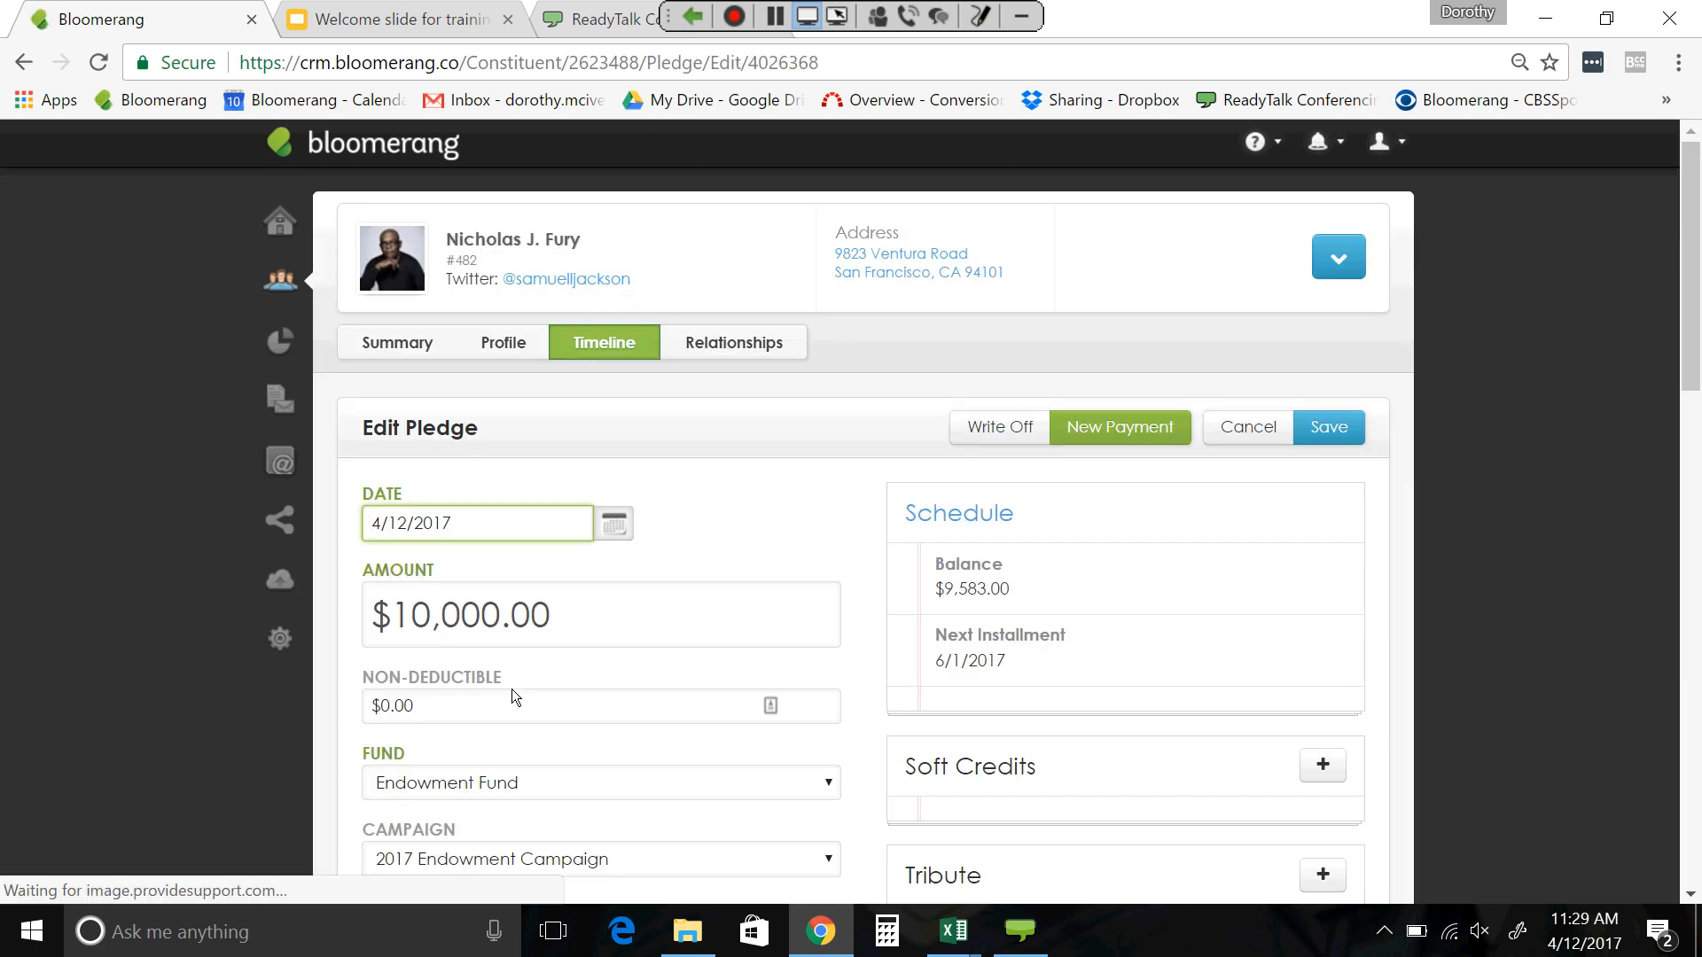
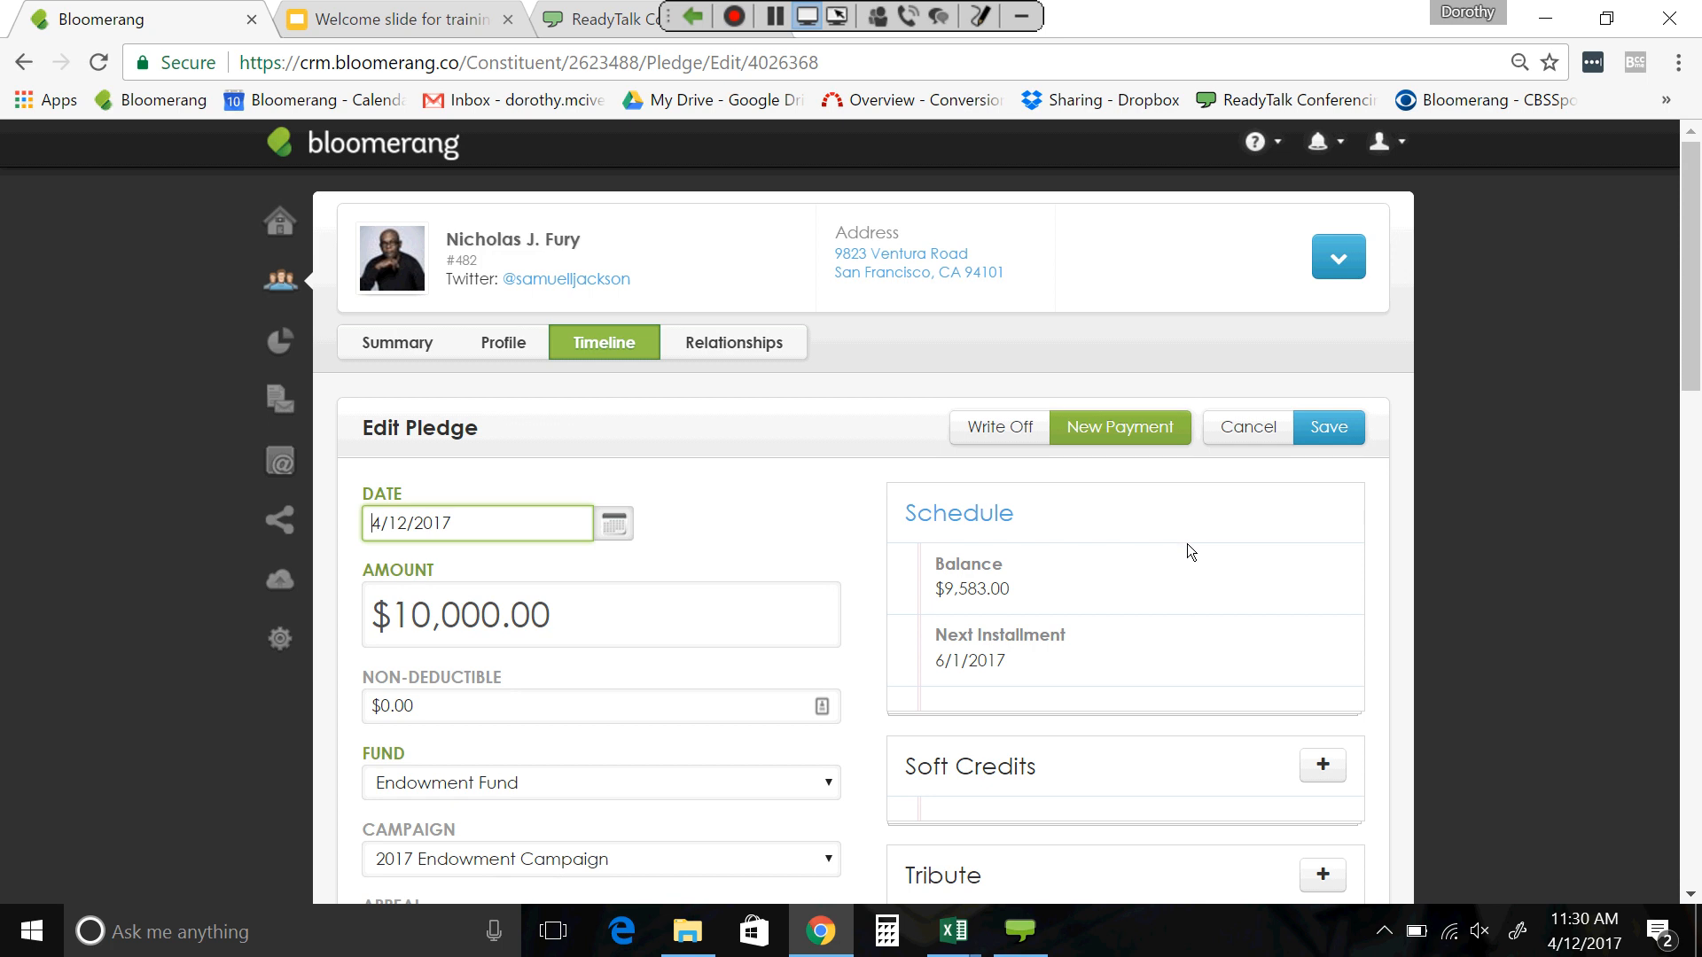
pyautogui.scroll(-2, 1188, 548)
pyautogui.scroll(2, 1188, 547)
pyautogui.click(1317, 429)
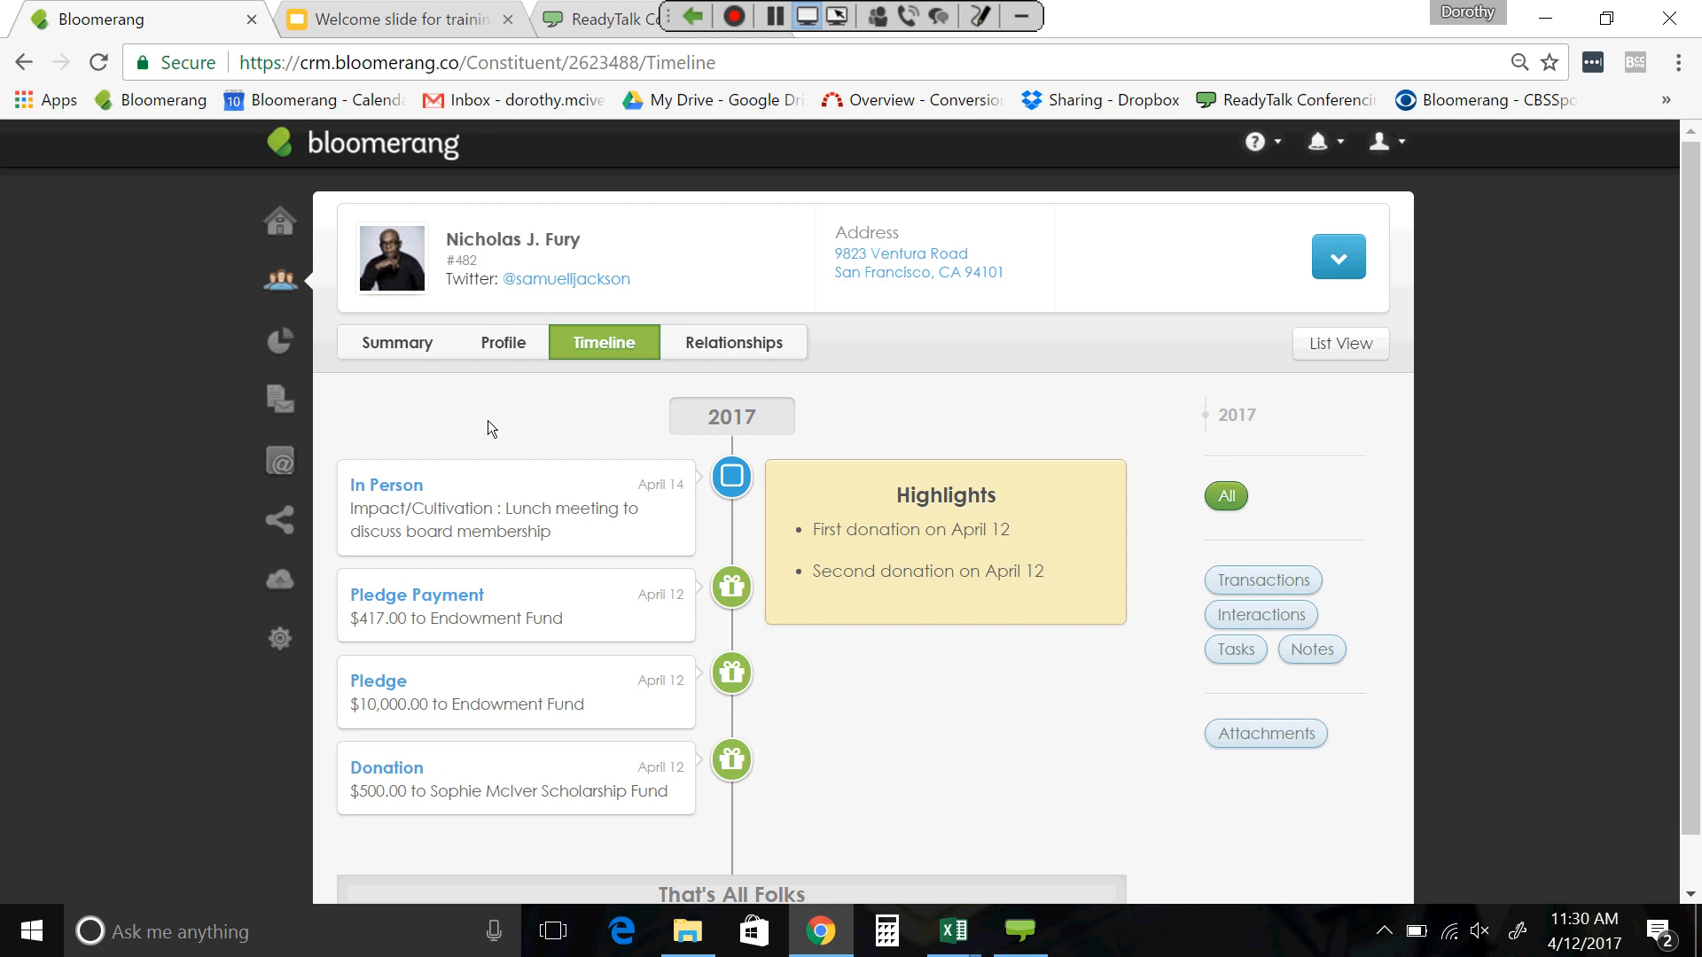
# - Start a new donation from the constituent's profile to view the active pledges offered for payment, and return to the timeline
pyautogui.click(514, 349)
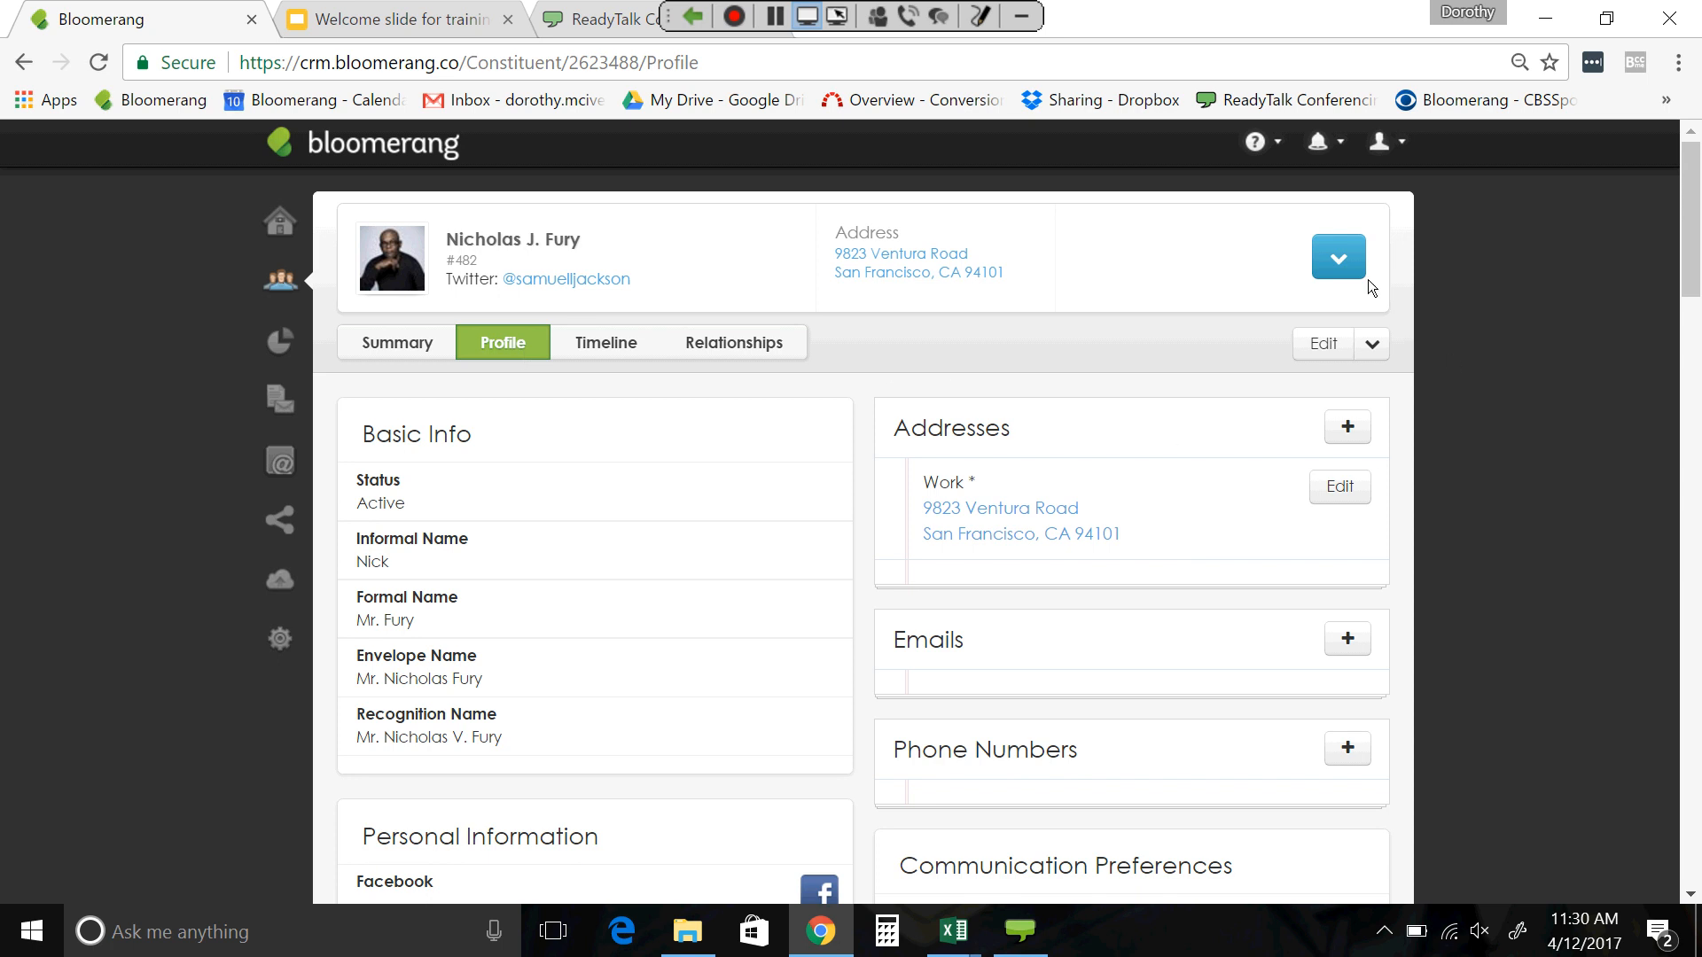
pyautogui.click(1344, 262)
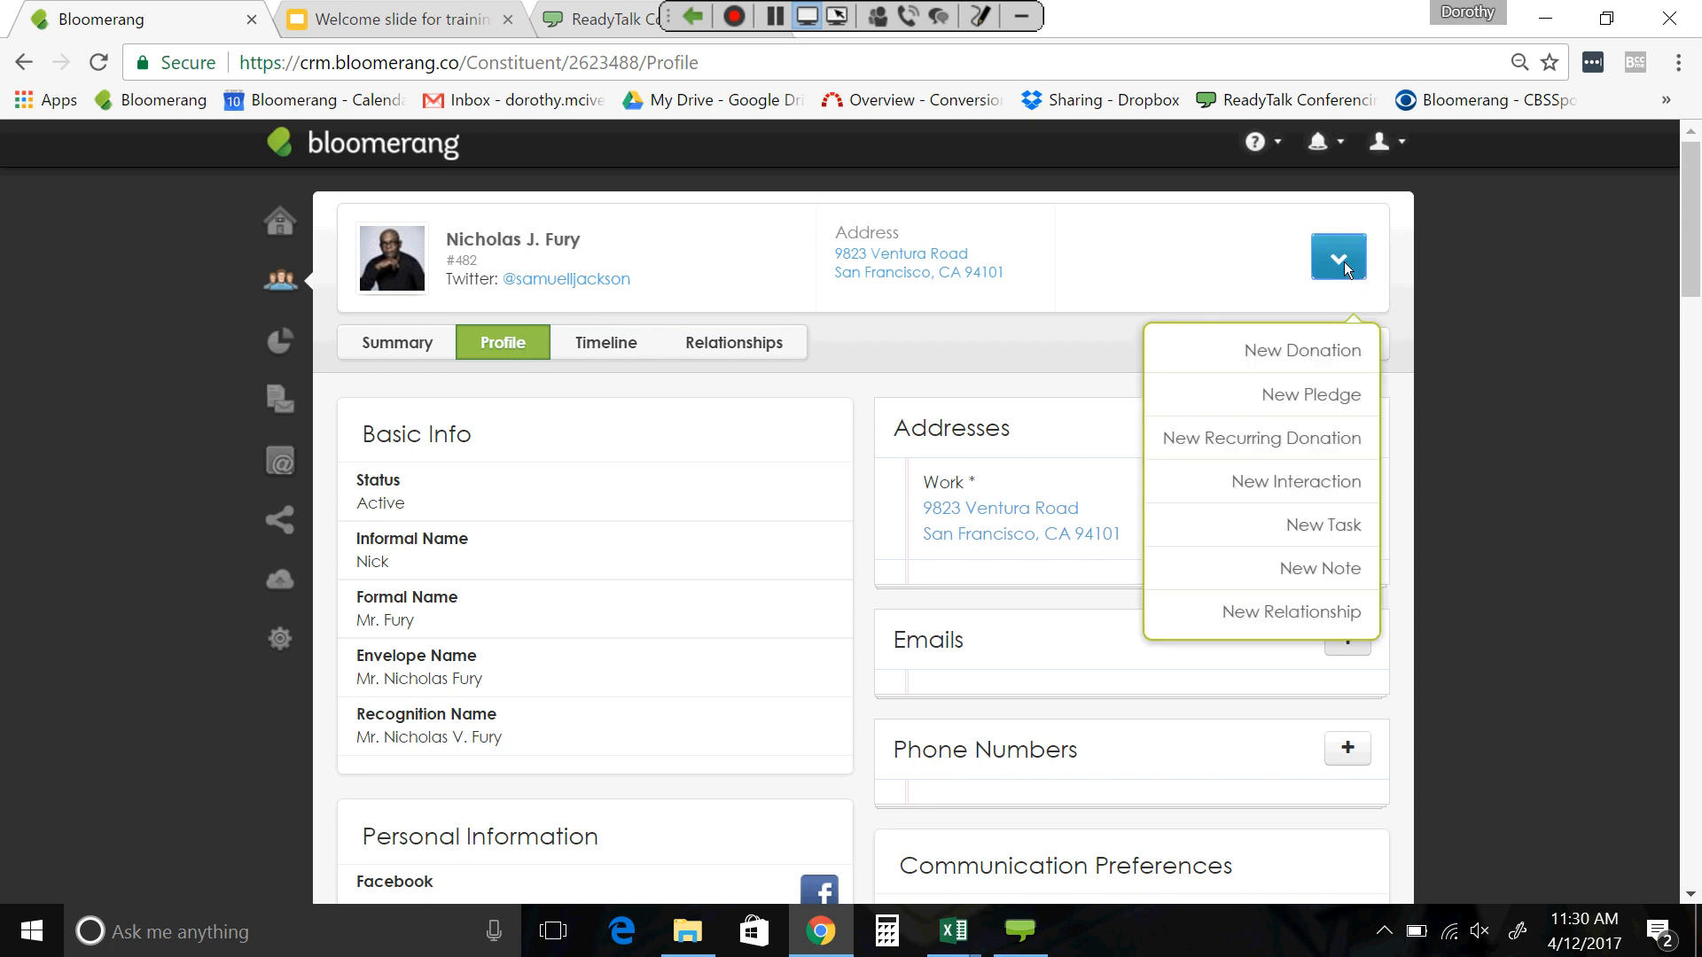
pyautogui.click(1296, 350)
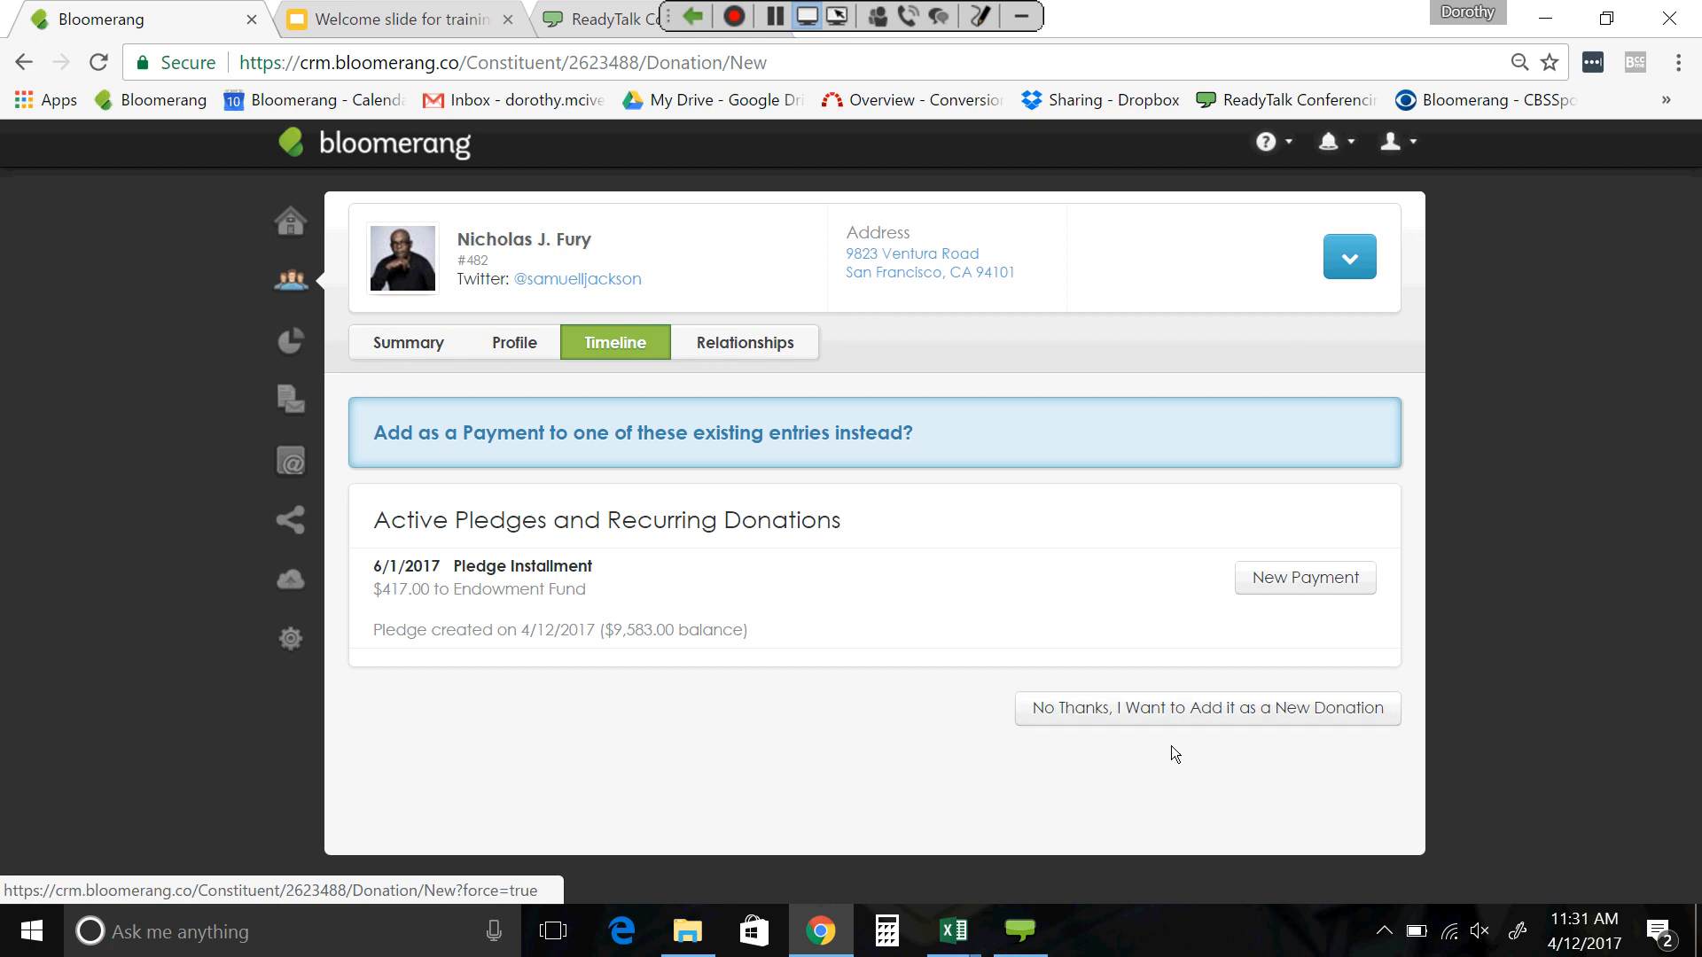
pyautogui.click(623, 344)
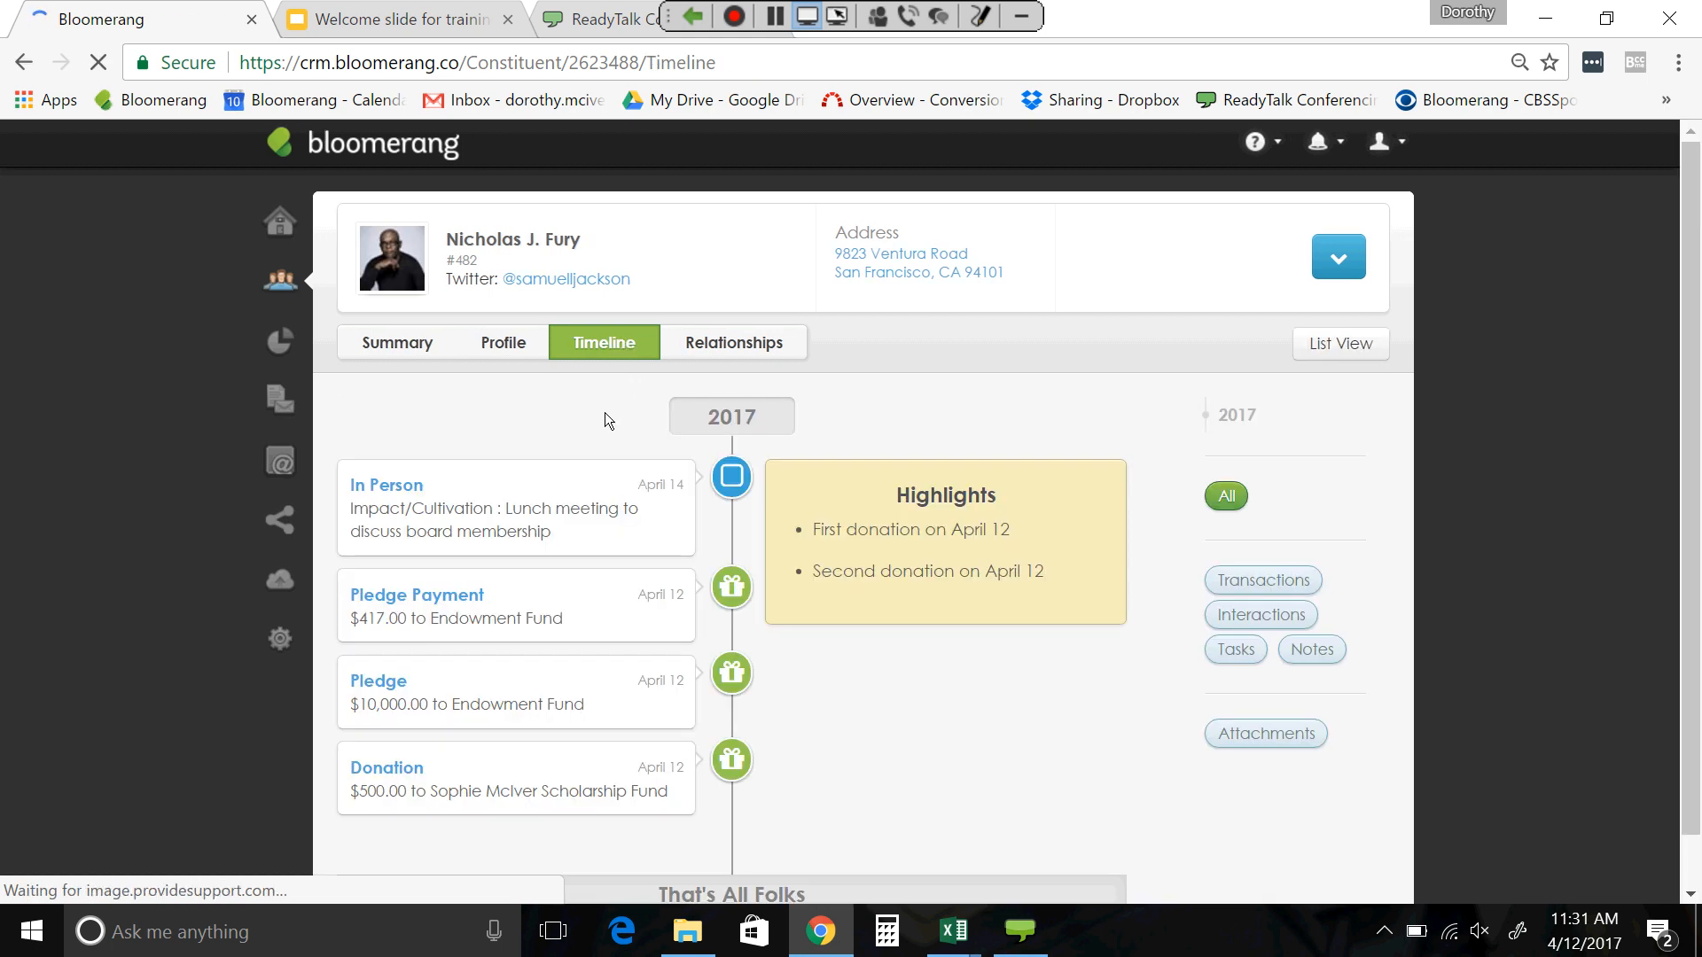
# - Open the Endowment Fund pledge and examine its full installment schedule, from the first installment to the last
pyautogui.click(494, 699)
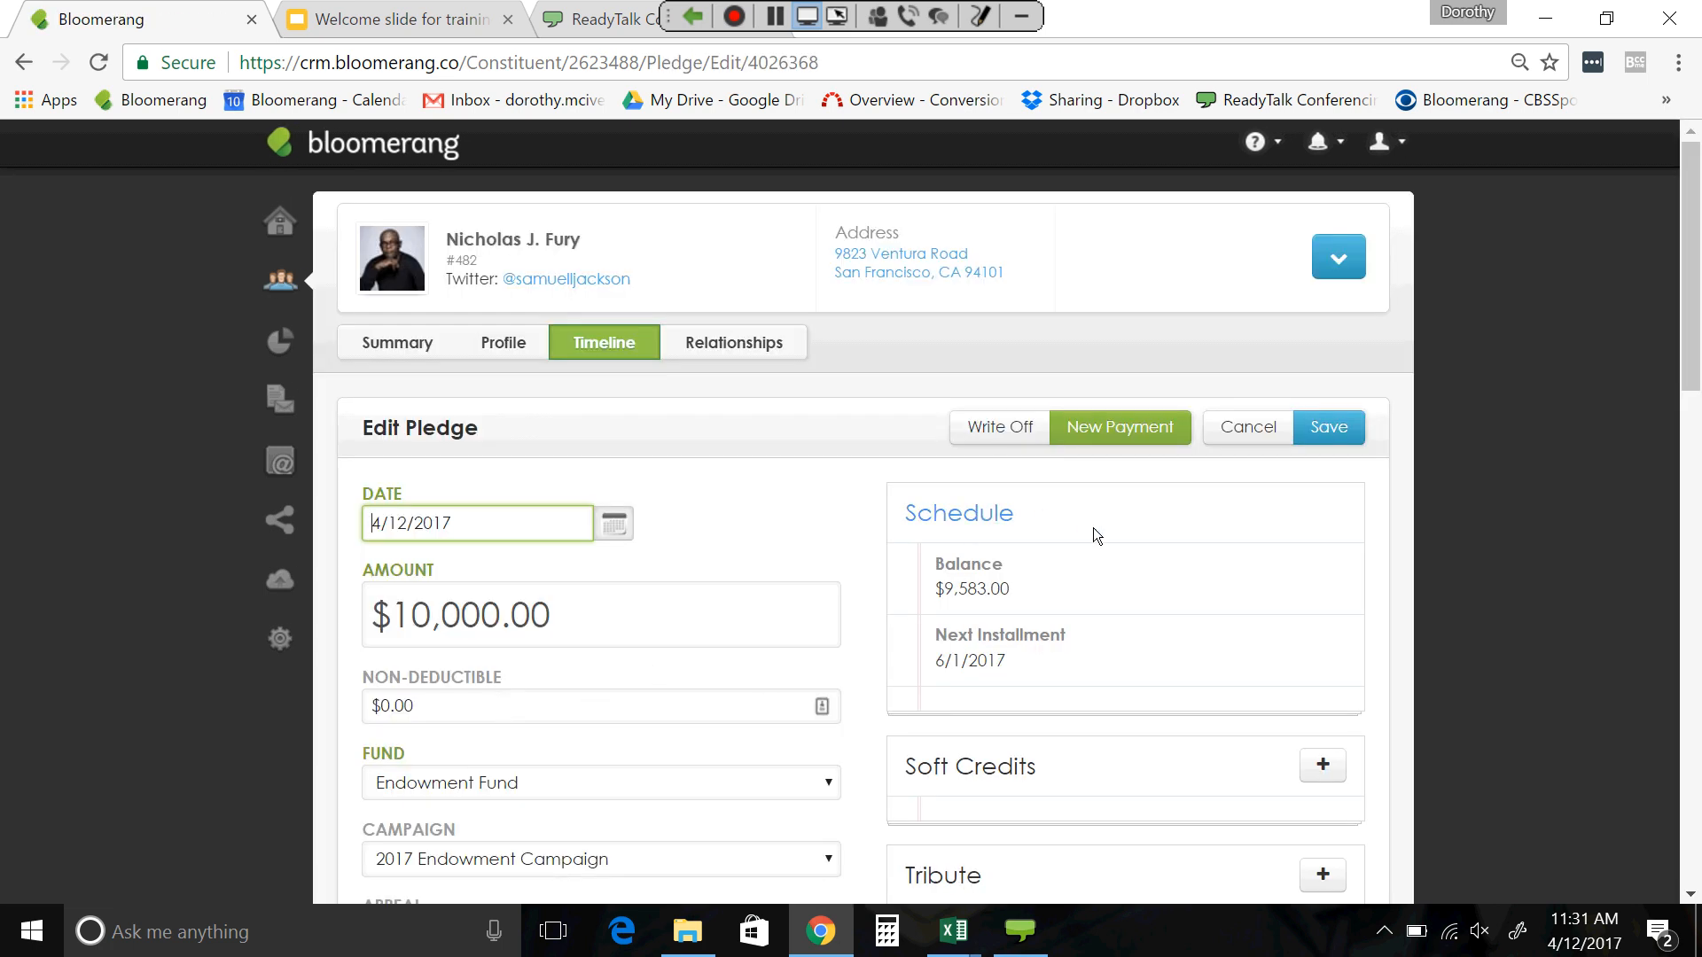
pyautogui.scroll(-1, 1093, 528)
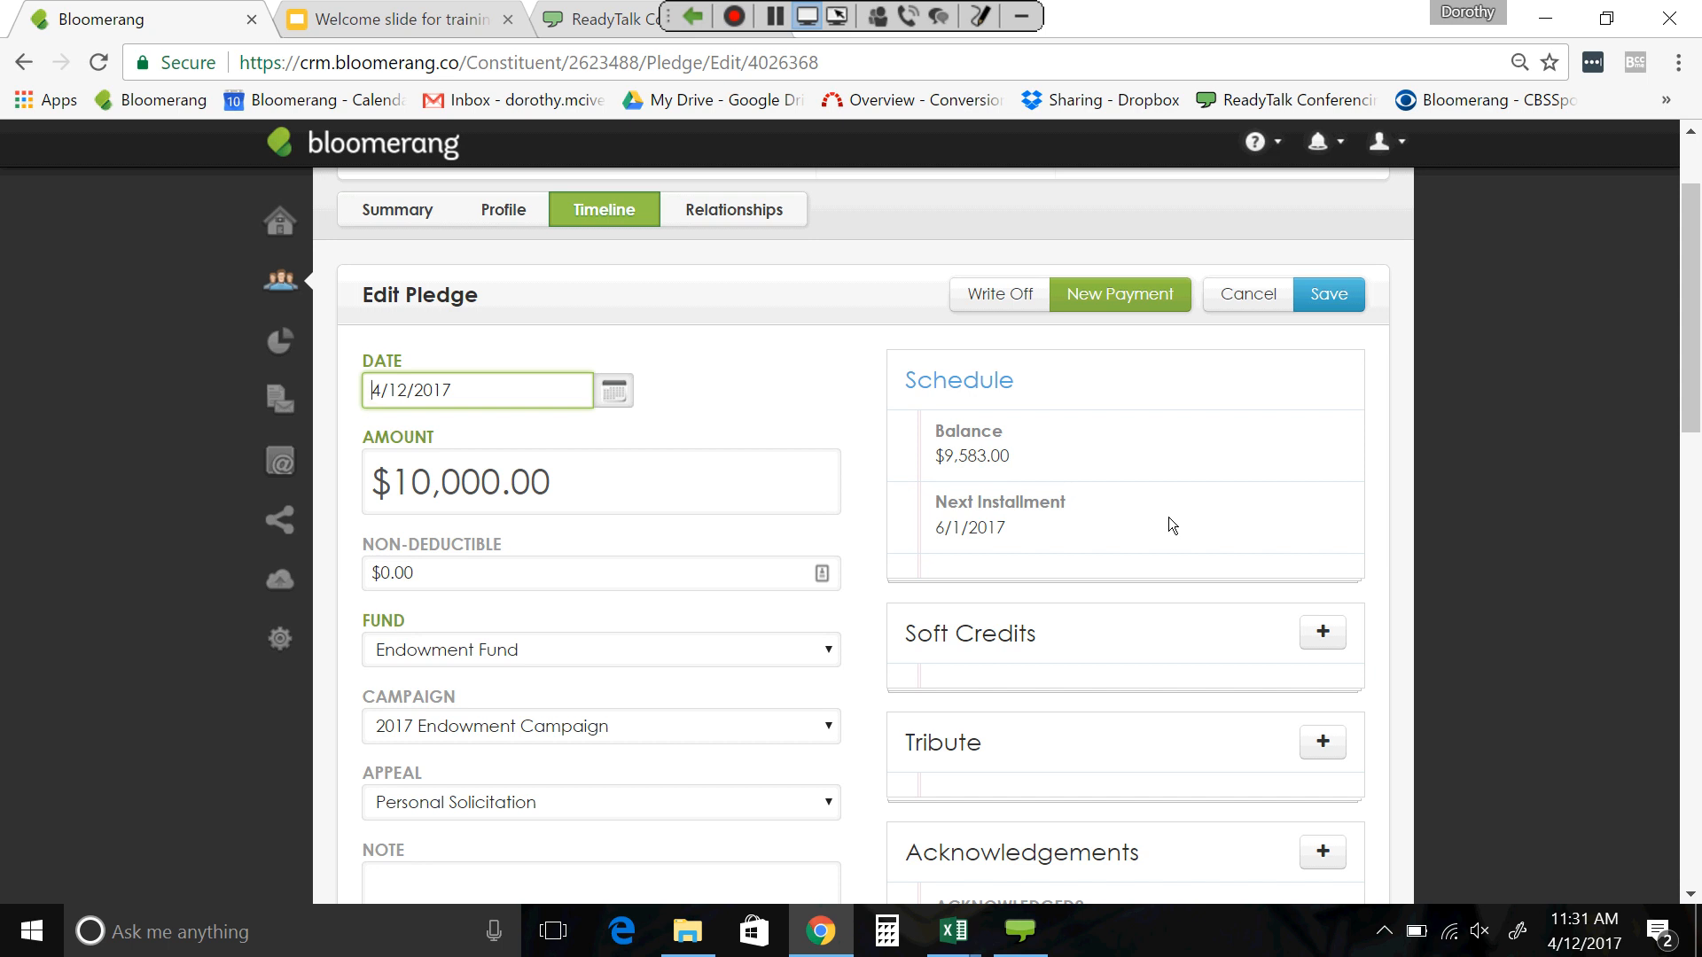
pyautogui.click(939, 387)
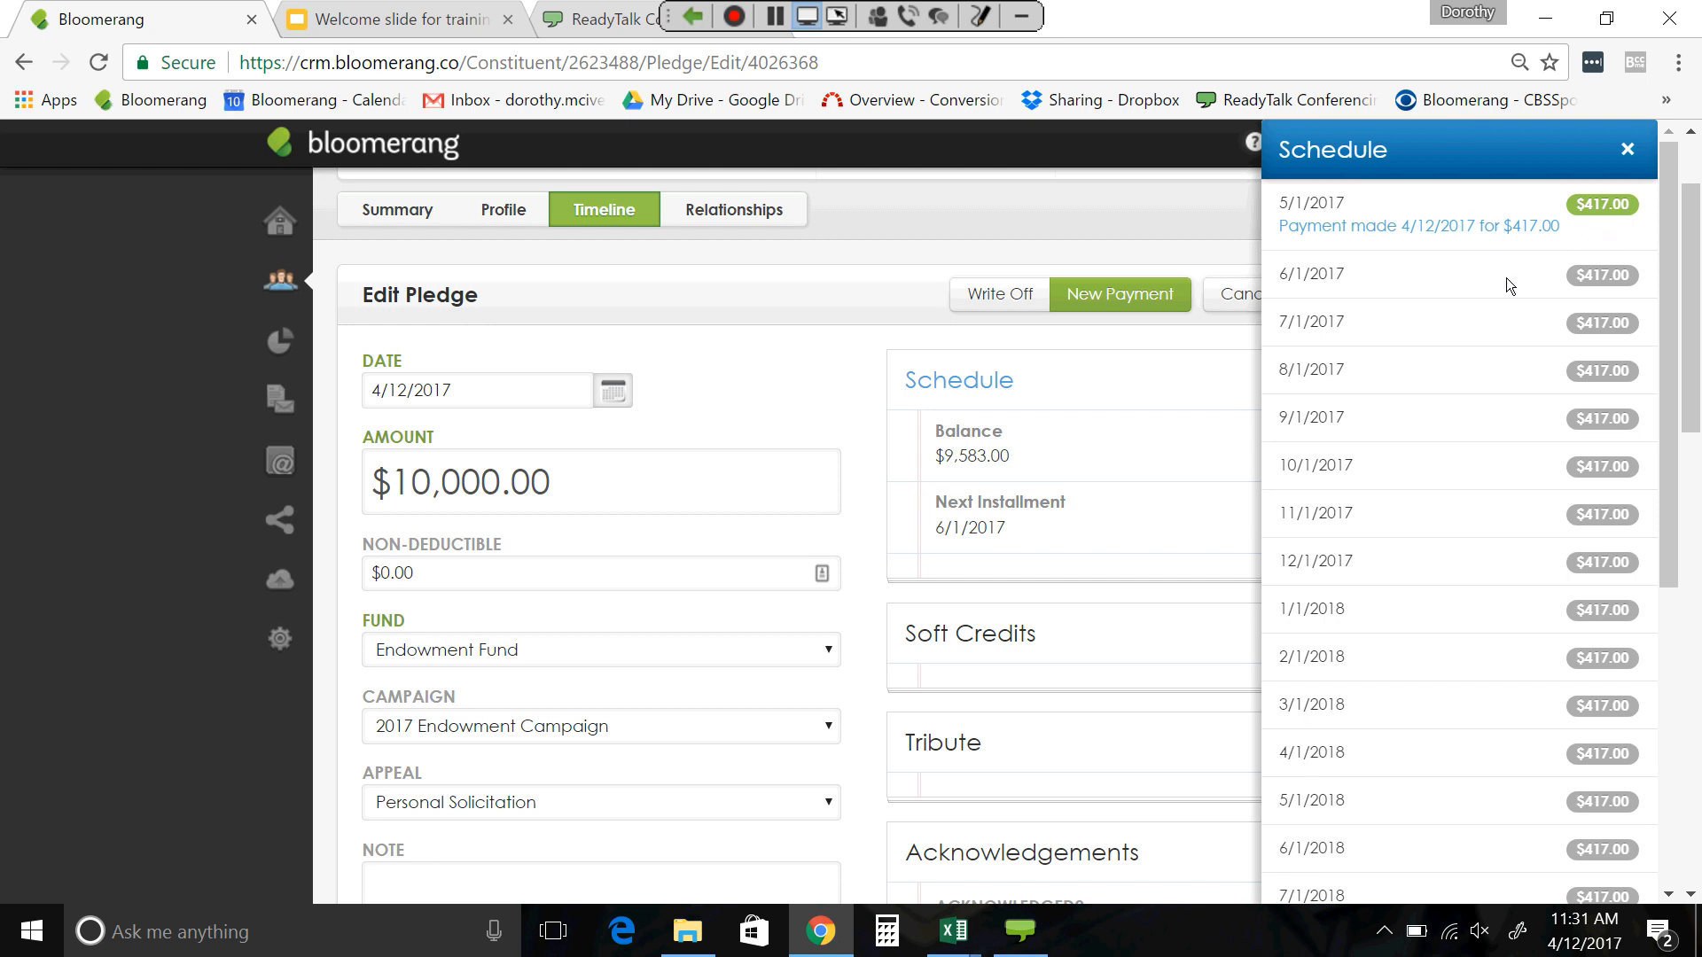
pyautogui.scroll(-6, 1507, 278)
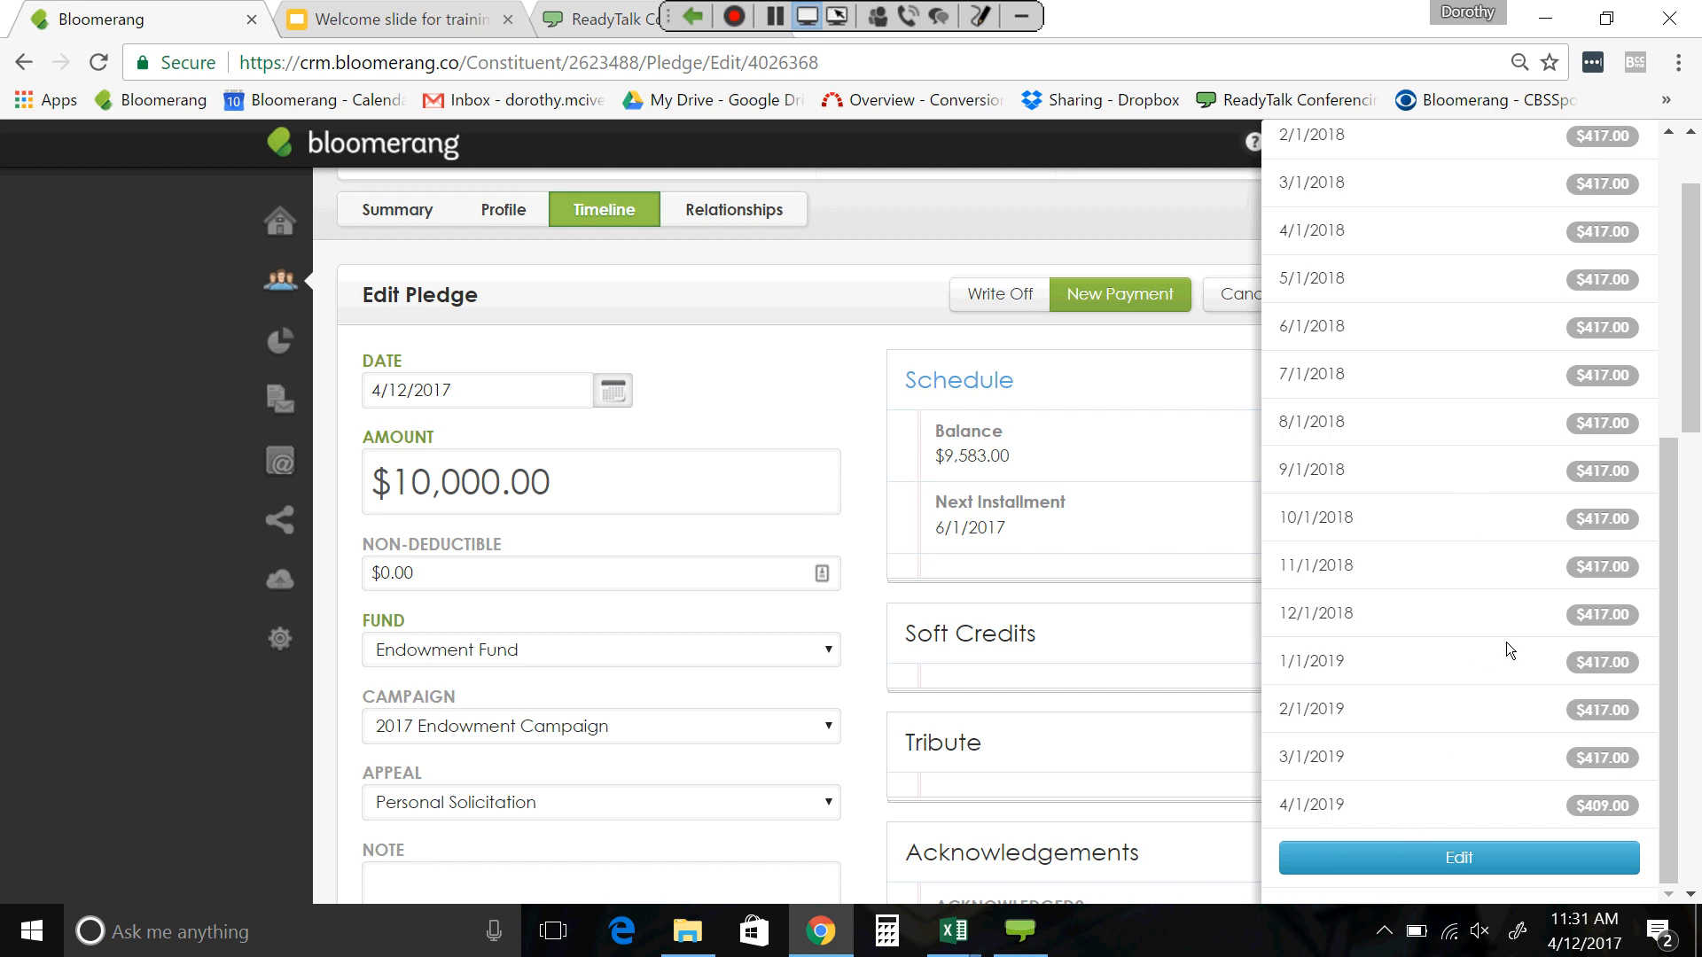
pyautogui.scroll(5, 1507, 650)
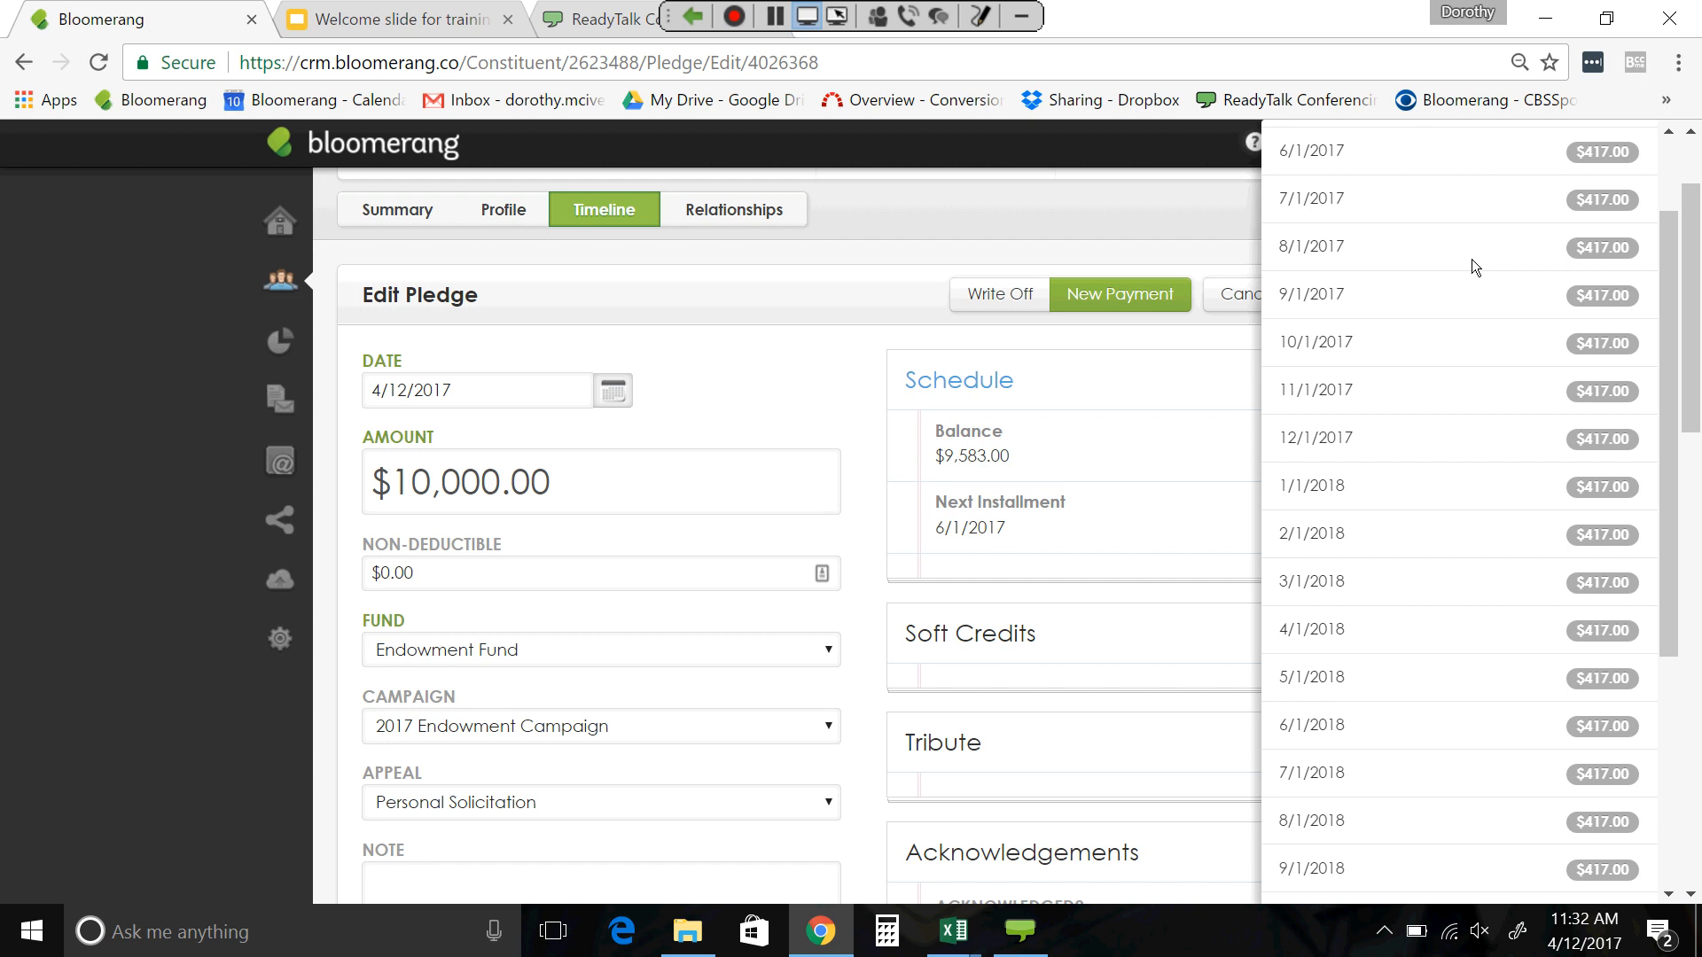
pyautogui.scroll(-5, 1472, 260)
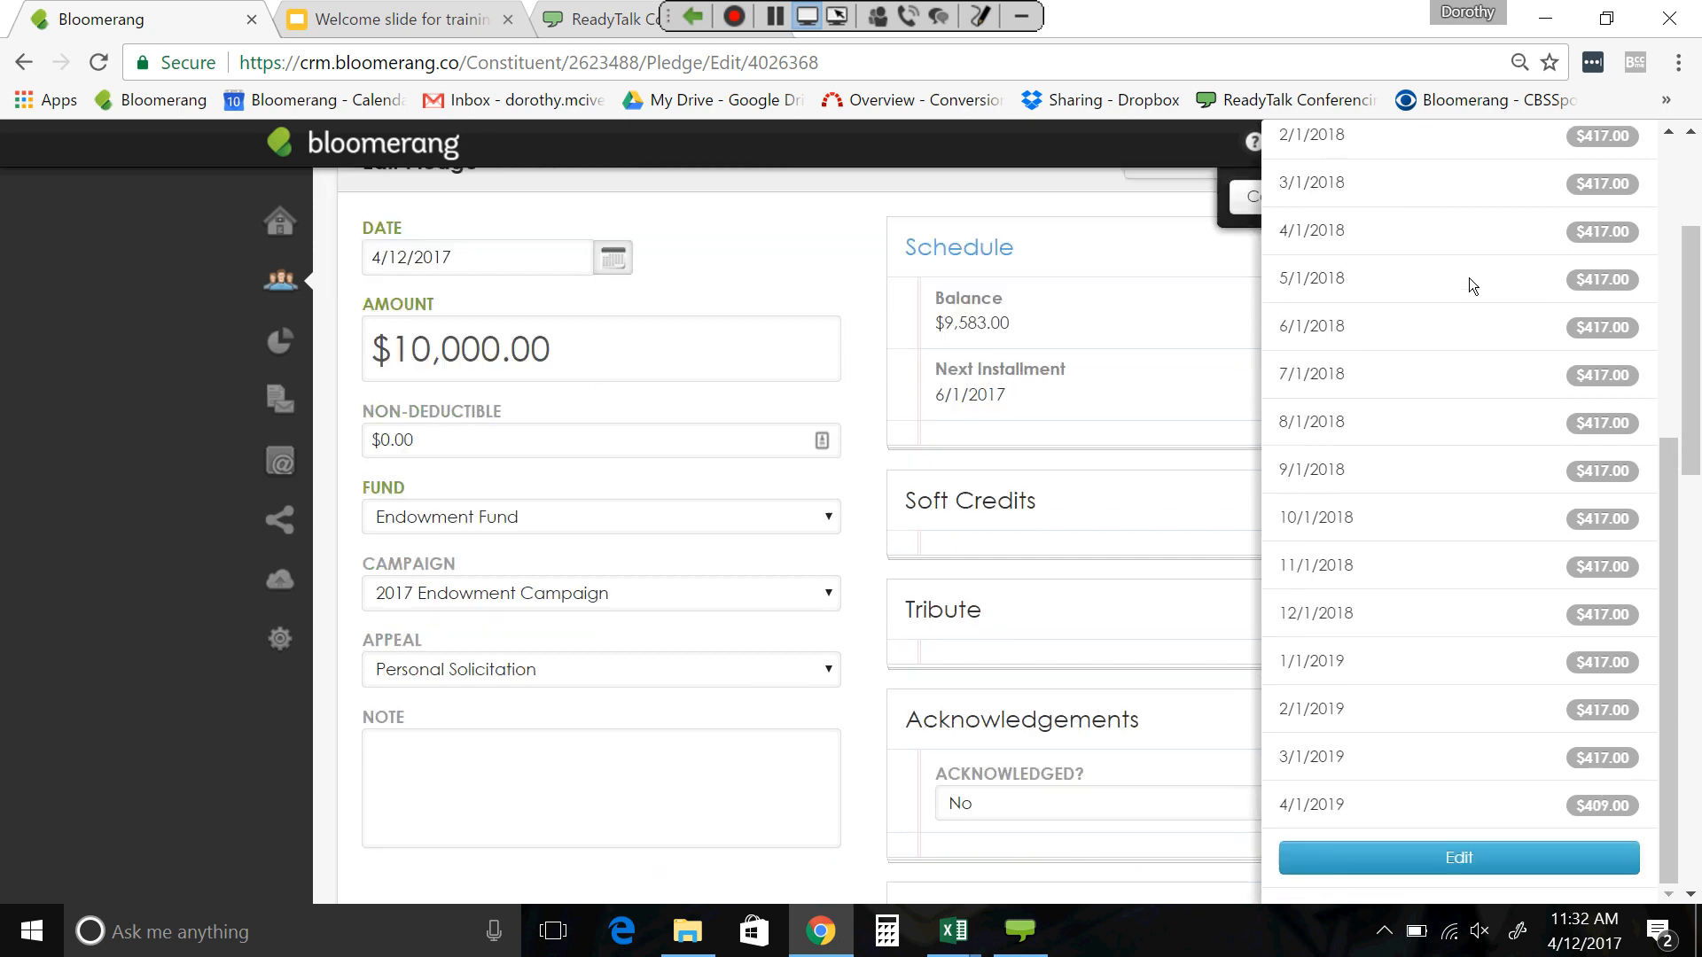
# - Open the pledge schedule for editing and remove the 8/1/2017 installment
pyautogui.click(1460, 860)
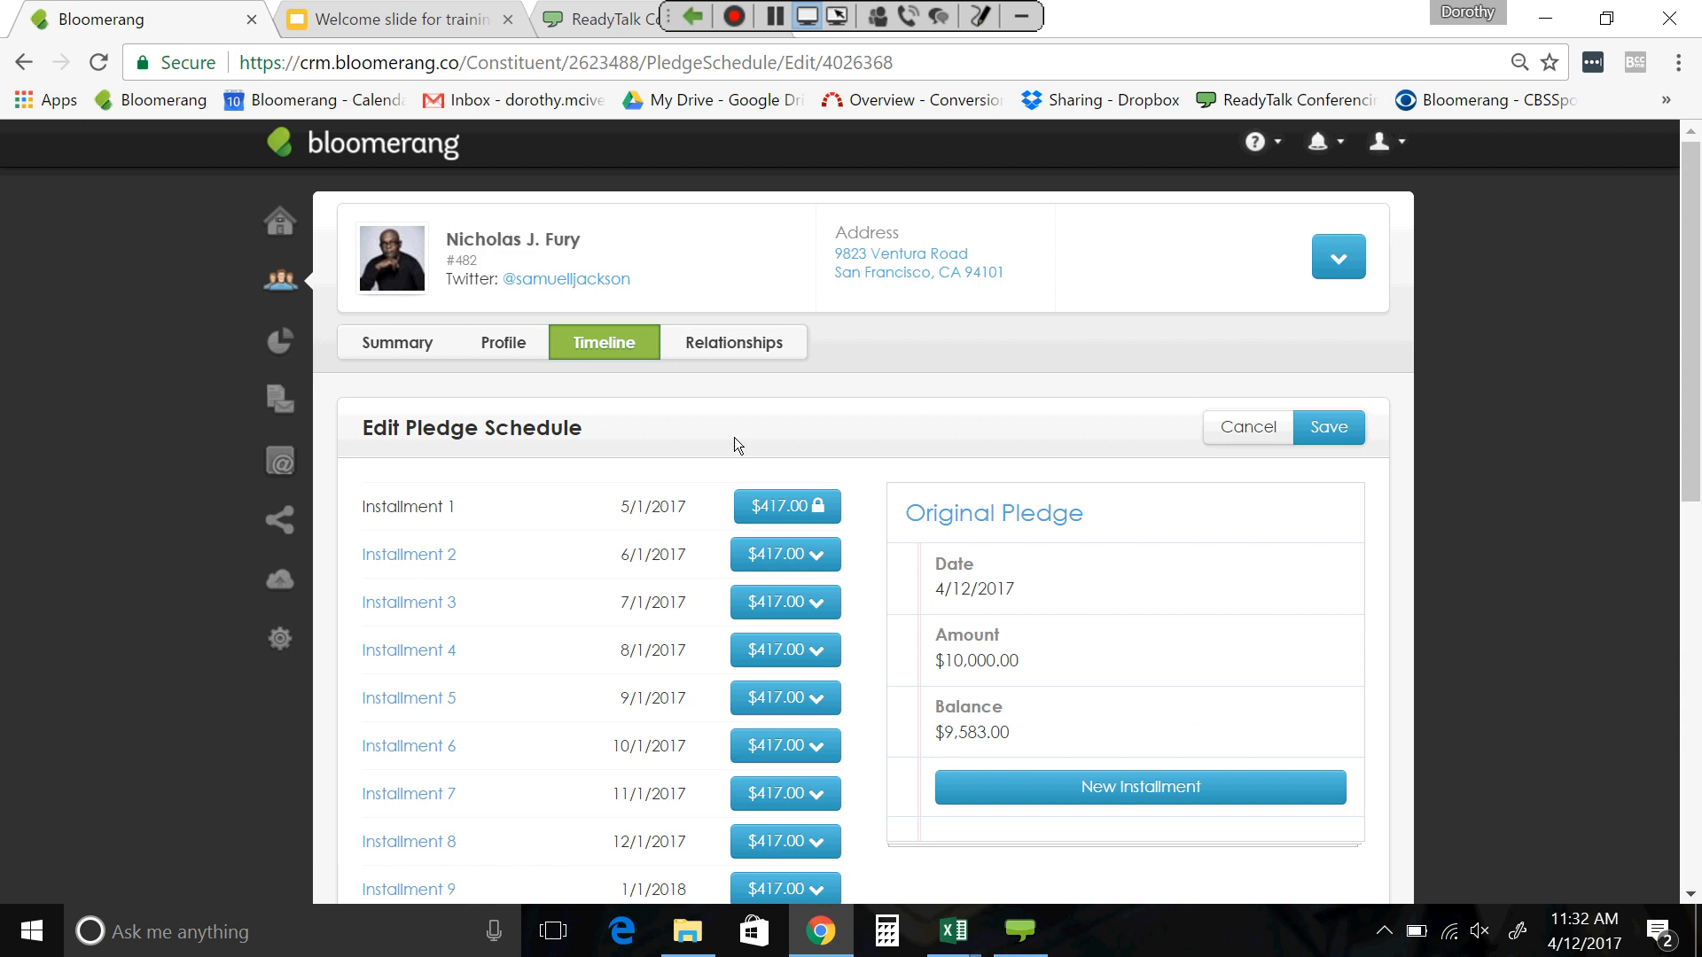
pyautogui.scroll(-3, 734, 438)
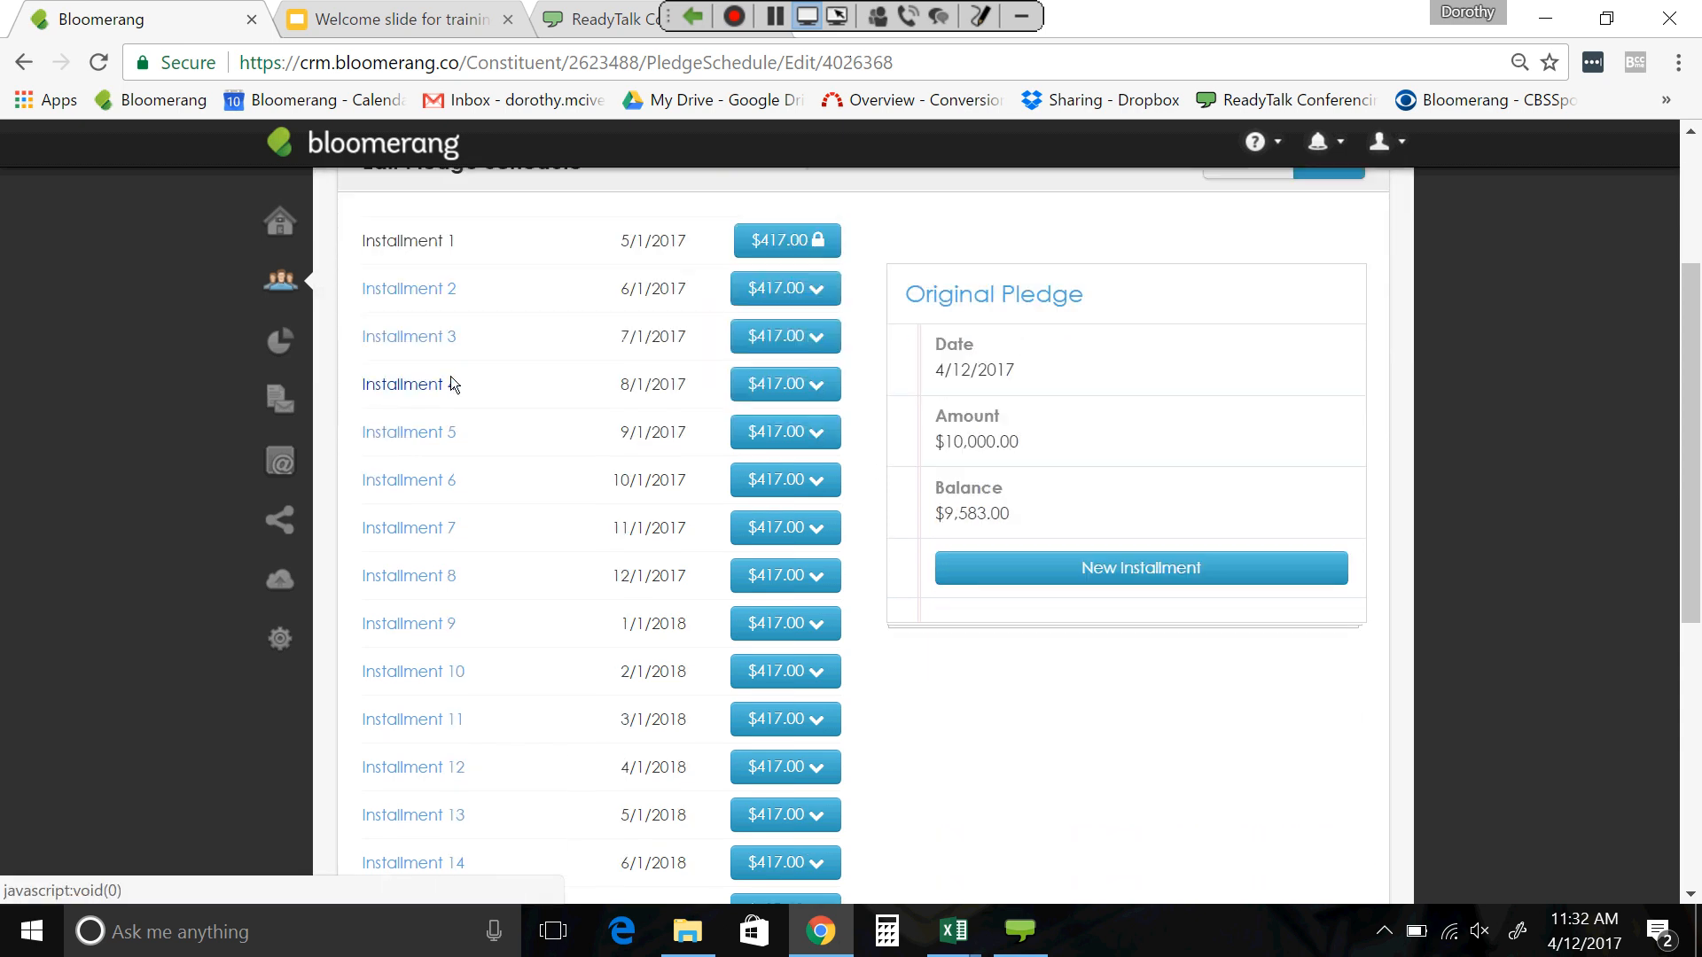
pyautogui.click(819, 386)
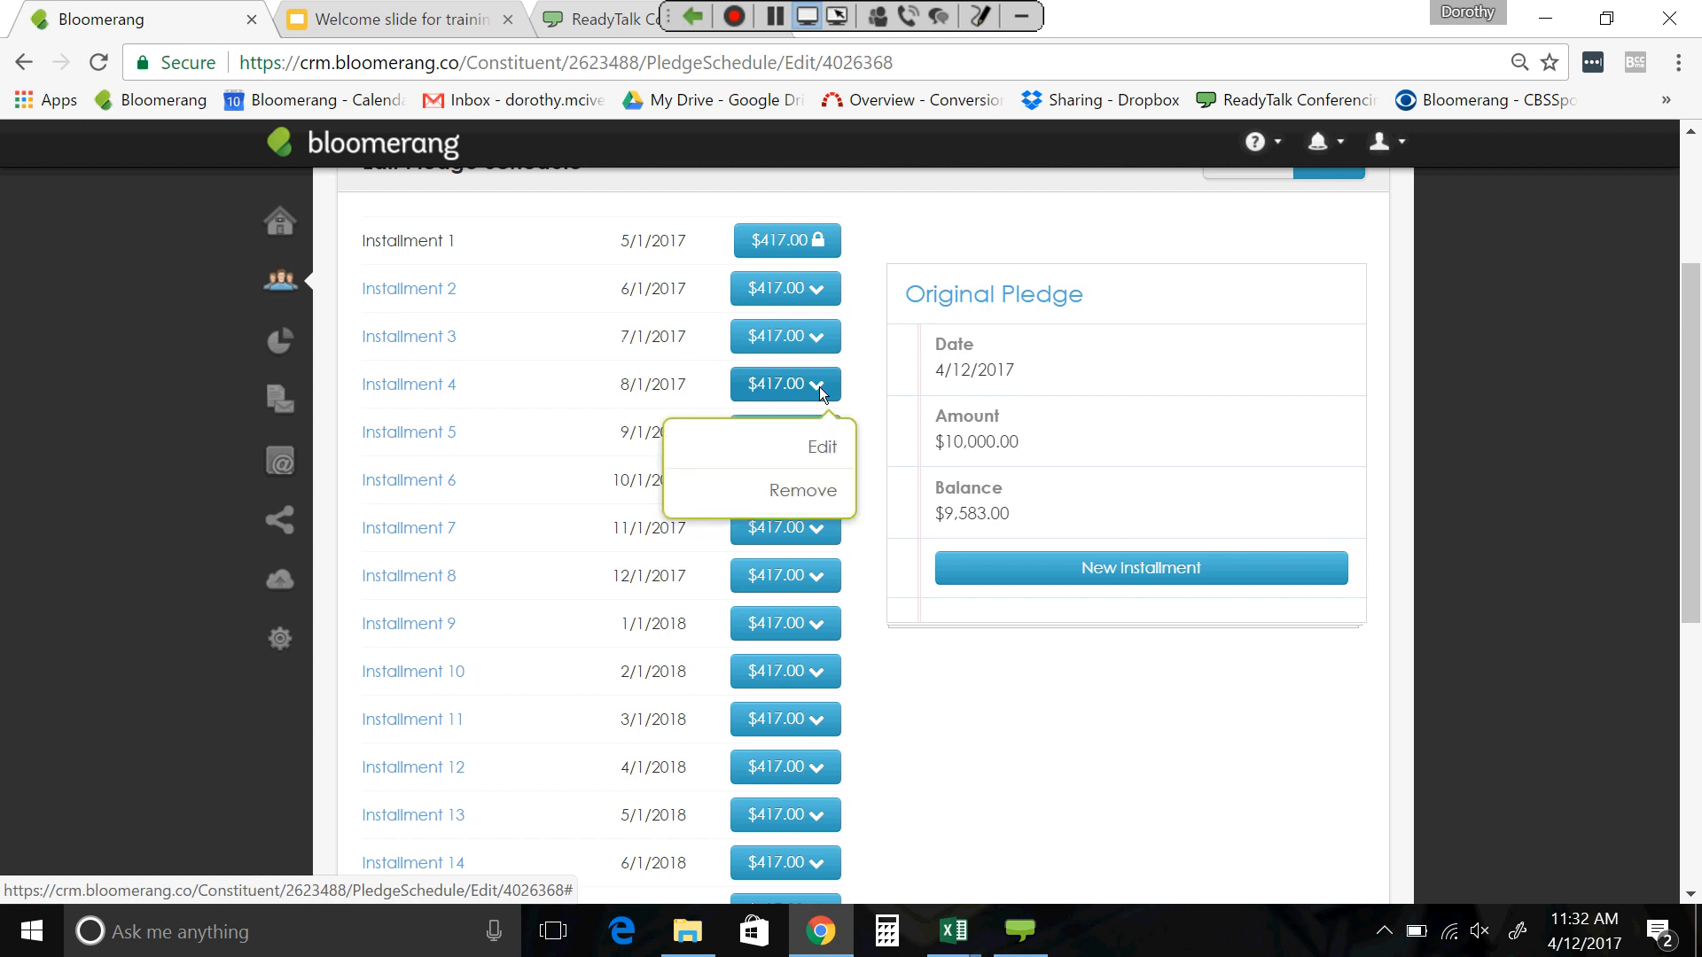
pyautogui.click(817, 489)
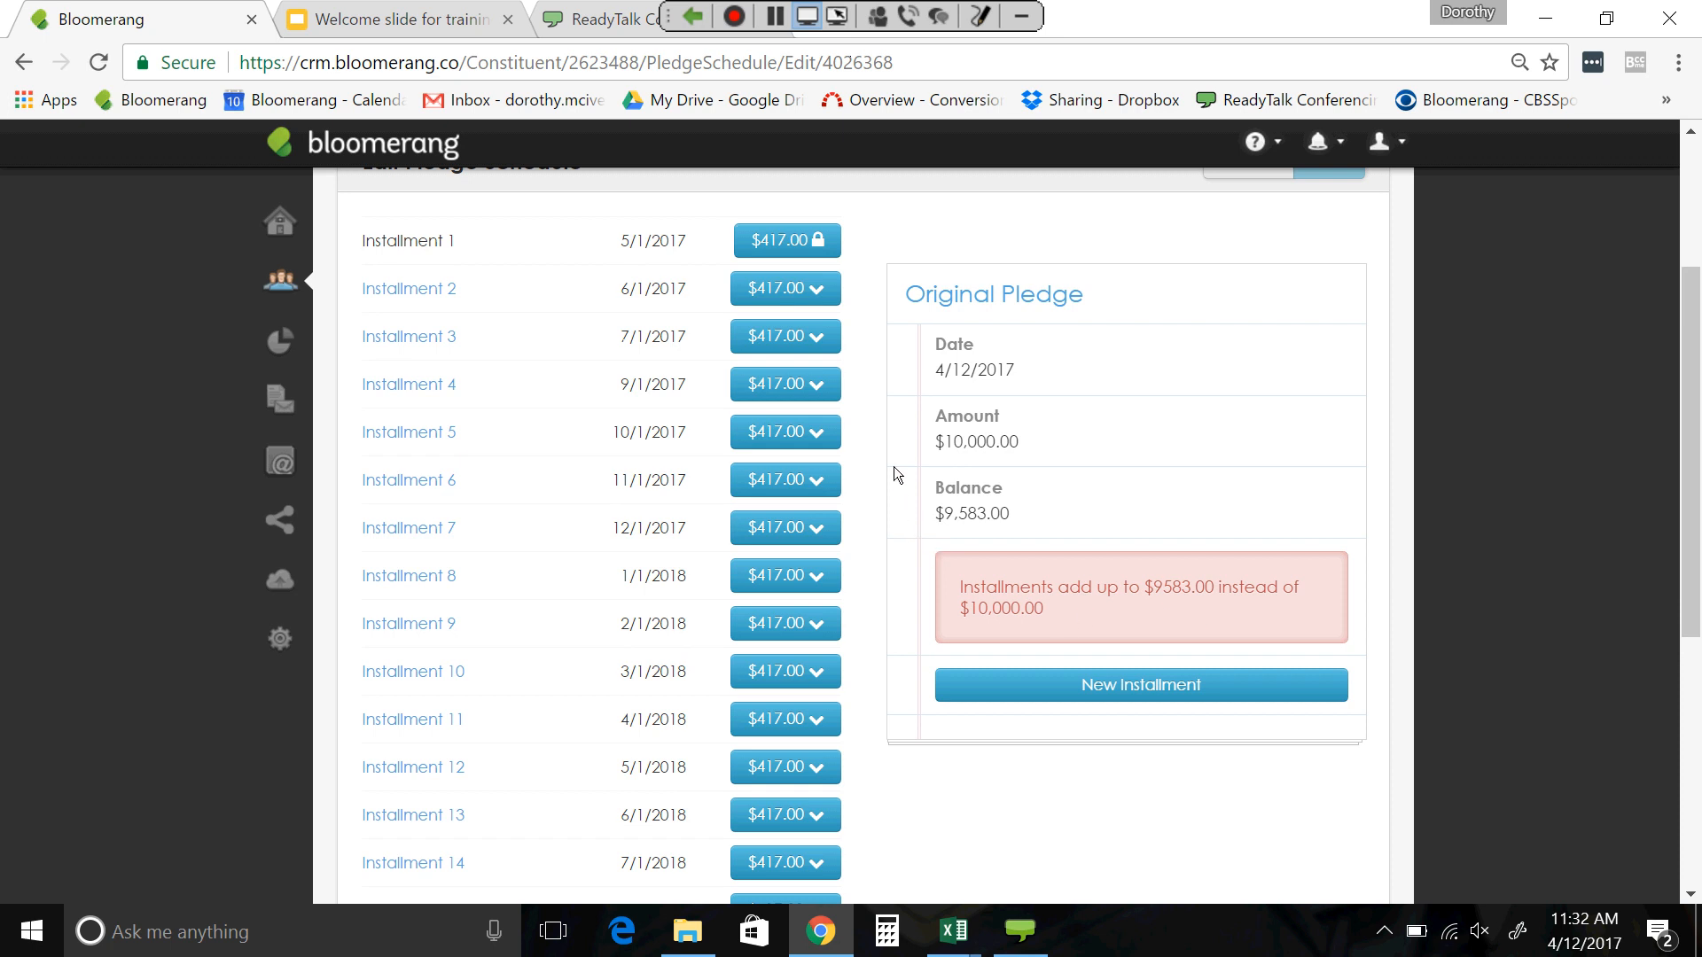
# - Add a new installment of 417 dated 5/1/2019 to the end of the pledge schedule
pyautogui.scroll(-5, 893, 466)
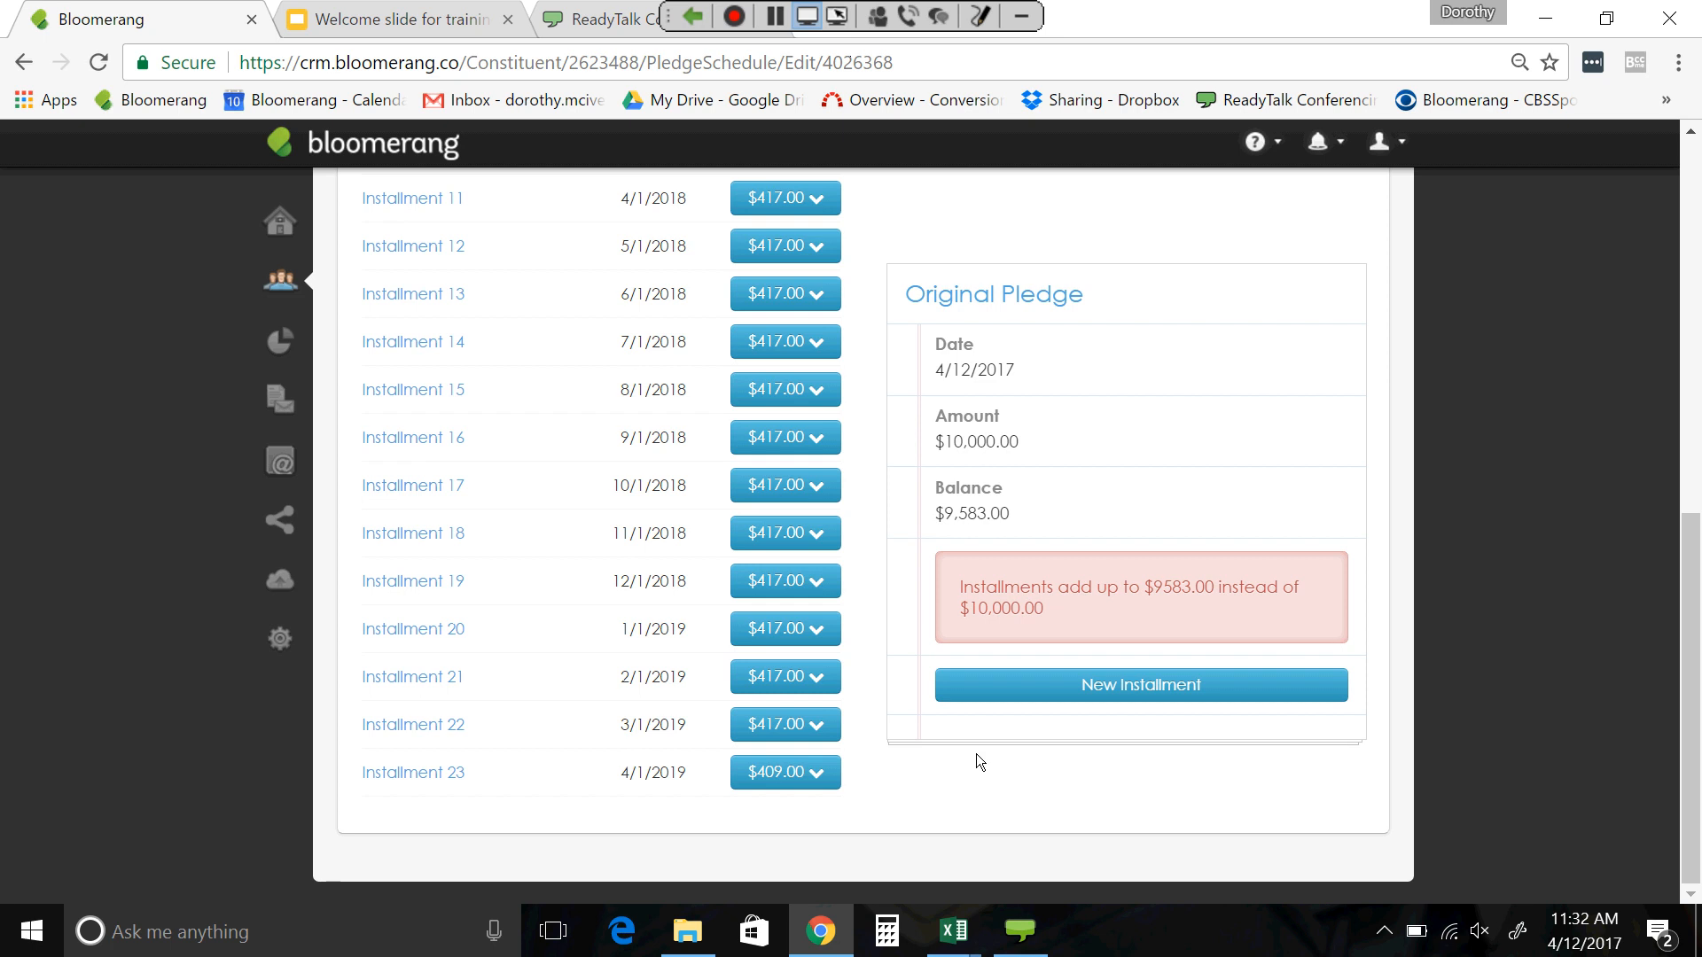
pyautogui.click(1140, 695)
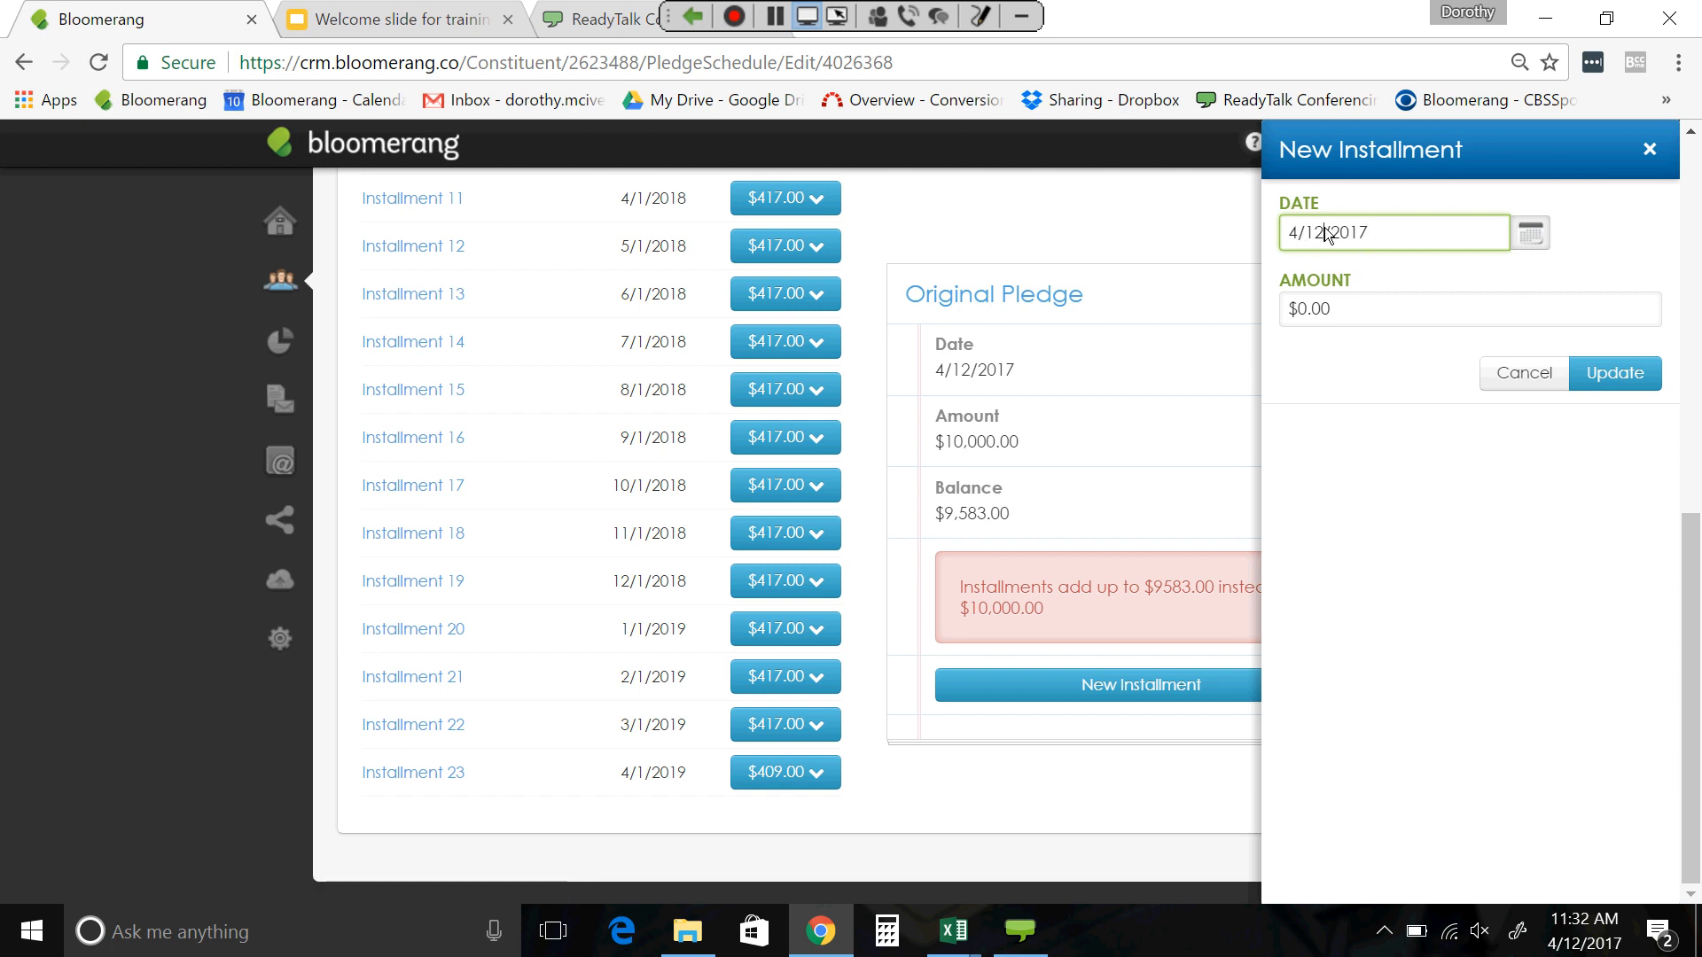
pyautogui.moveTo(1322, 232); pyautogui.dragTo(1274, 231)
pyautogui.write('5/1/201')
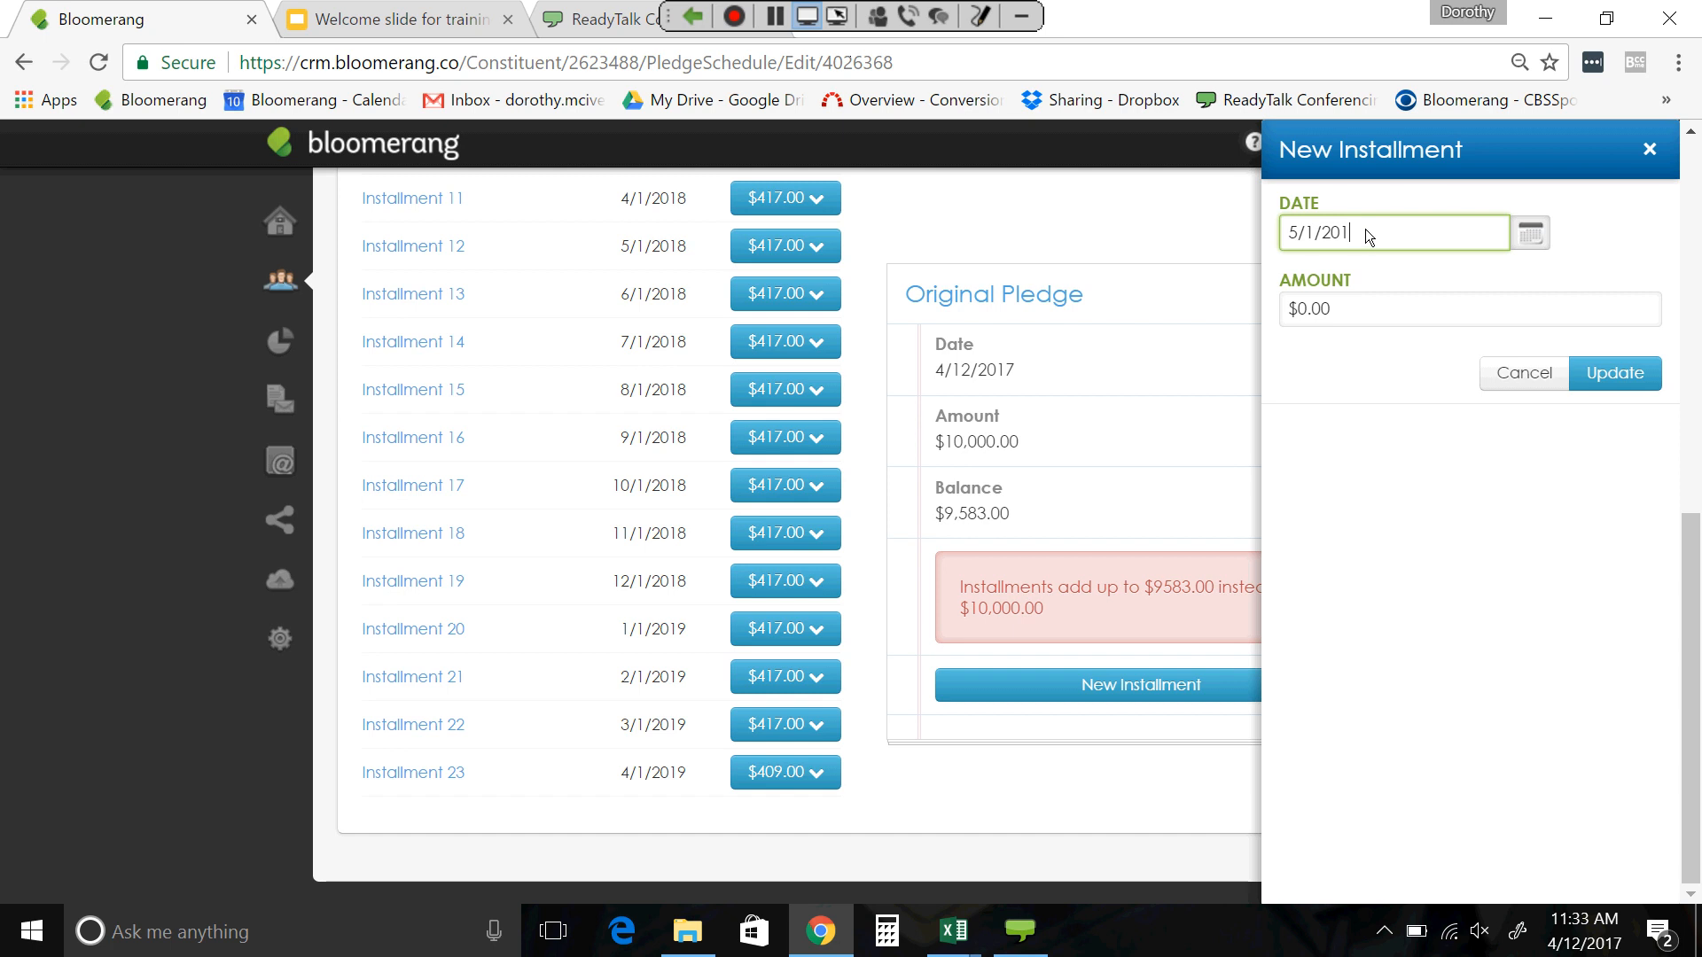
pyautogui.write('9')
pyautogui.click(1320, 305)
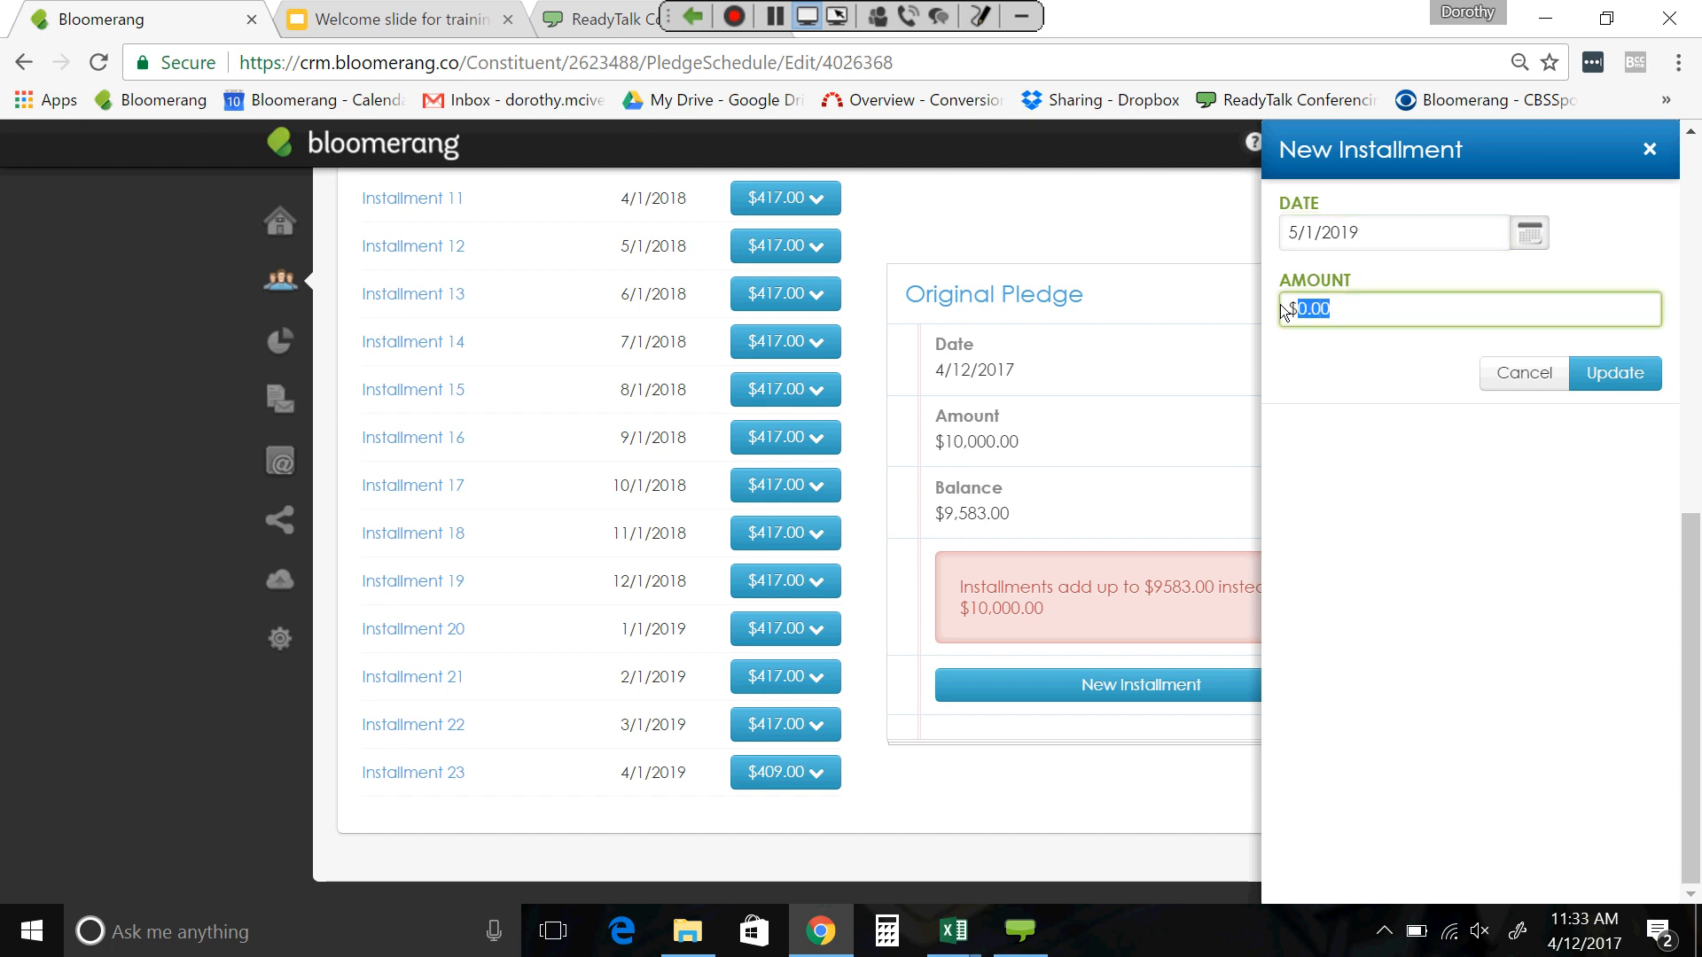
pyautogui.write('417')
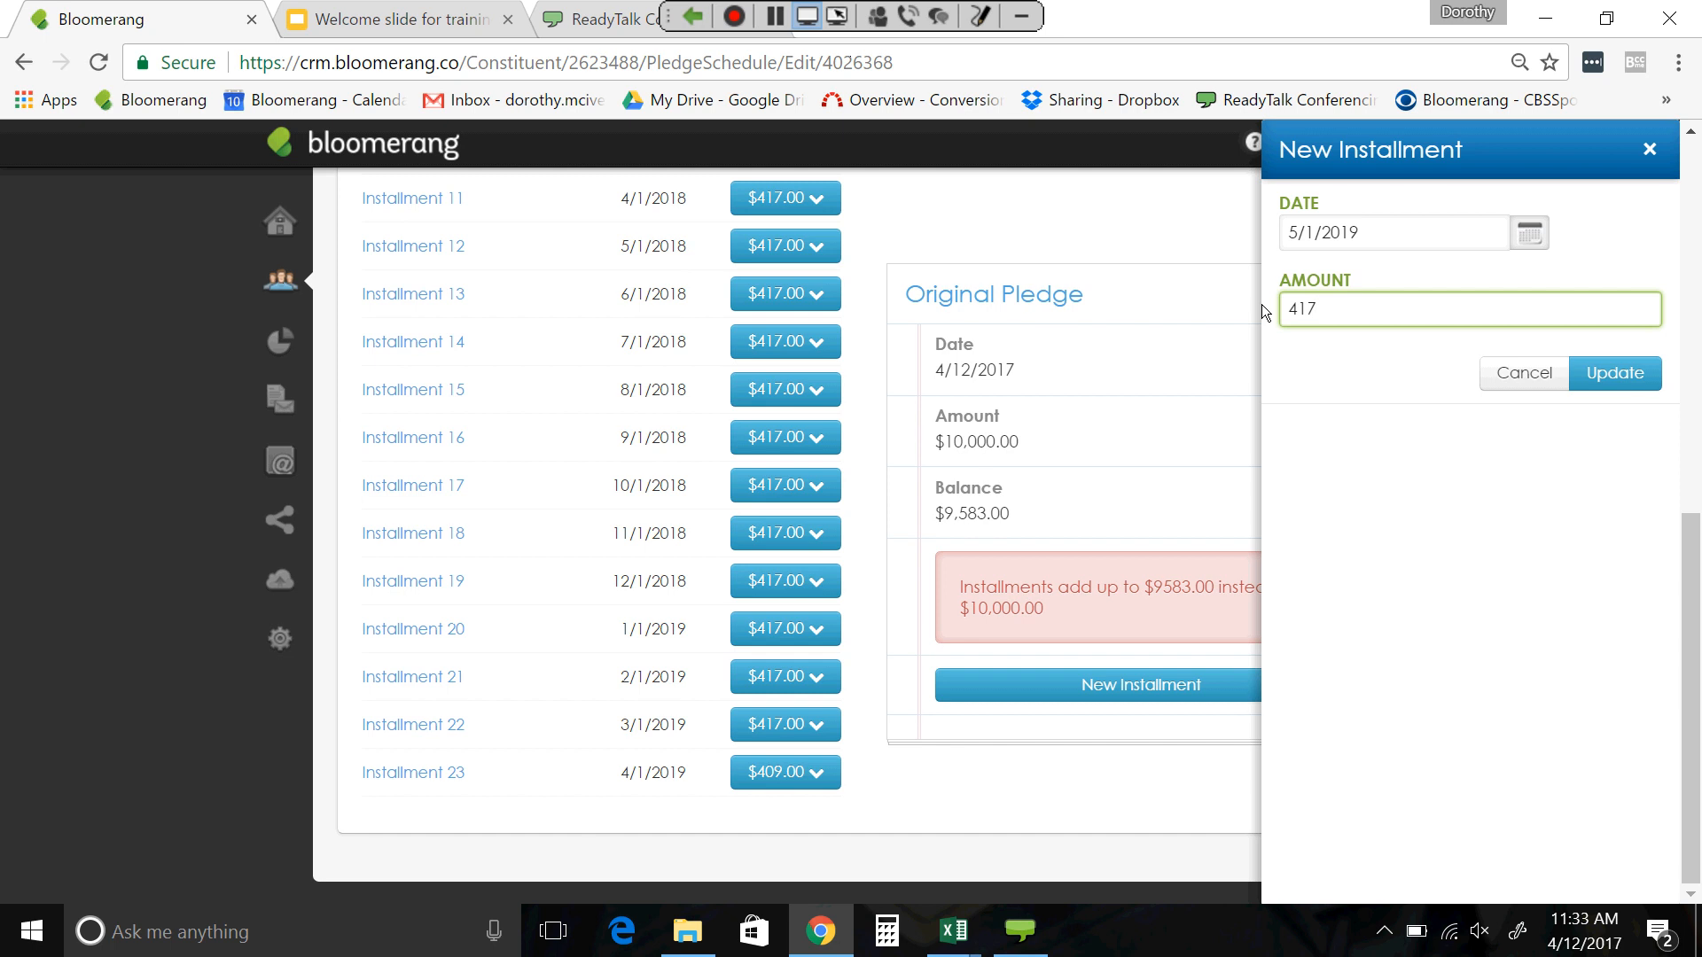
pyautogui.click(1598, 373)
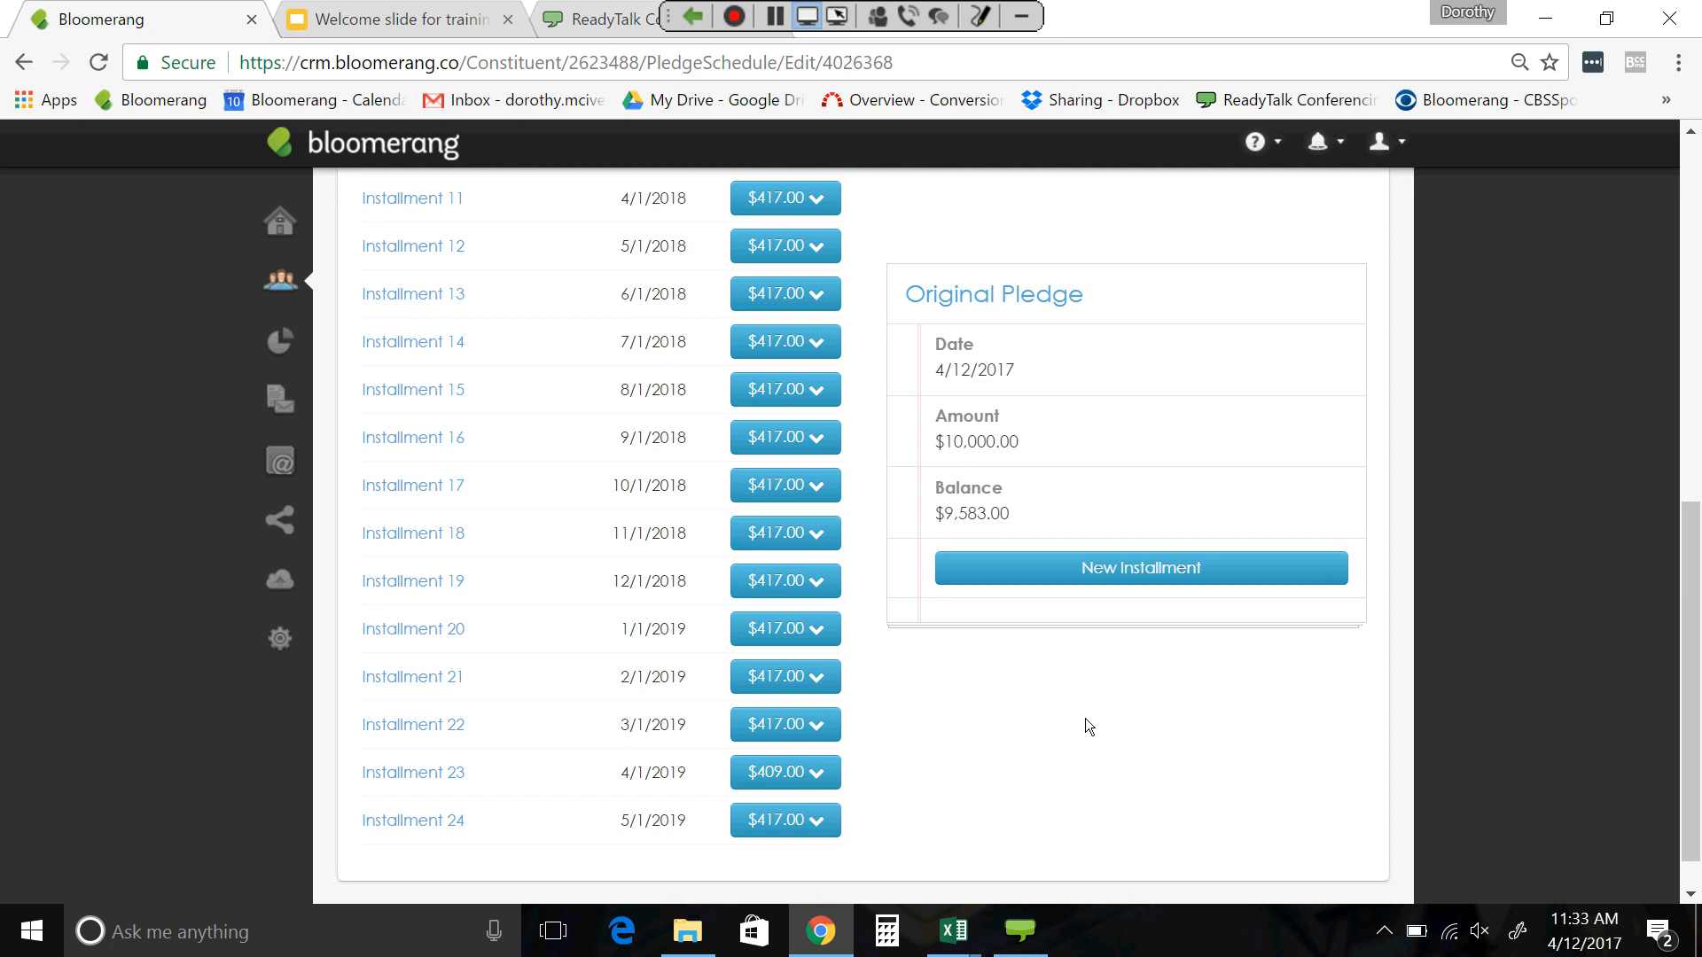
# - Look over the schedule's installments and remove the 5/1/2019 installment
pyautogui.scroll(-1, 636, 823)
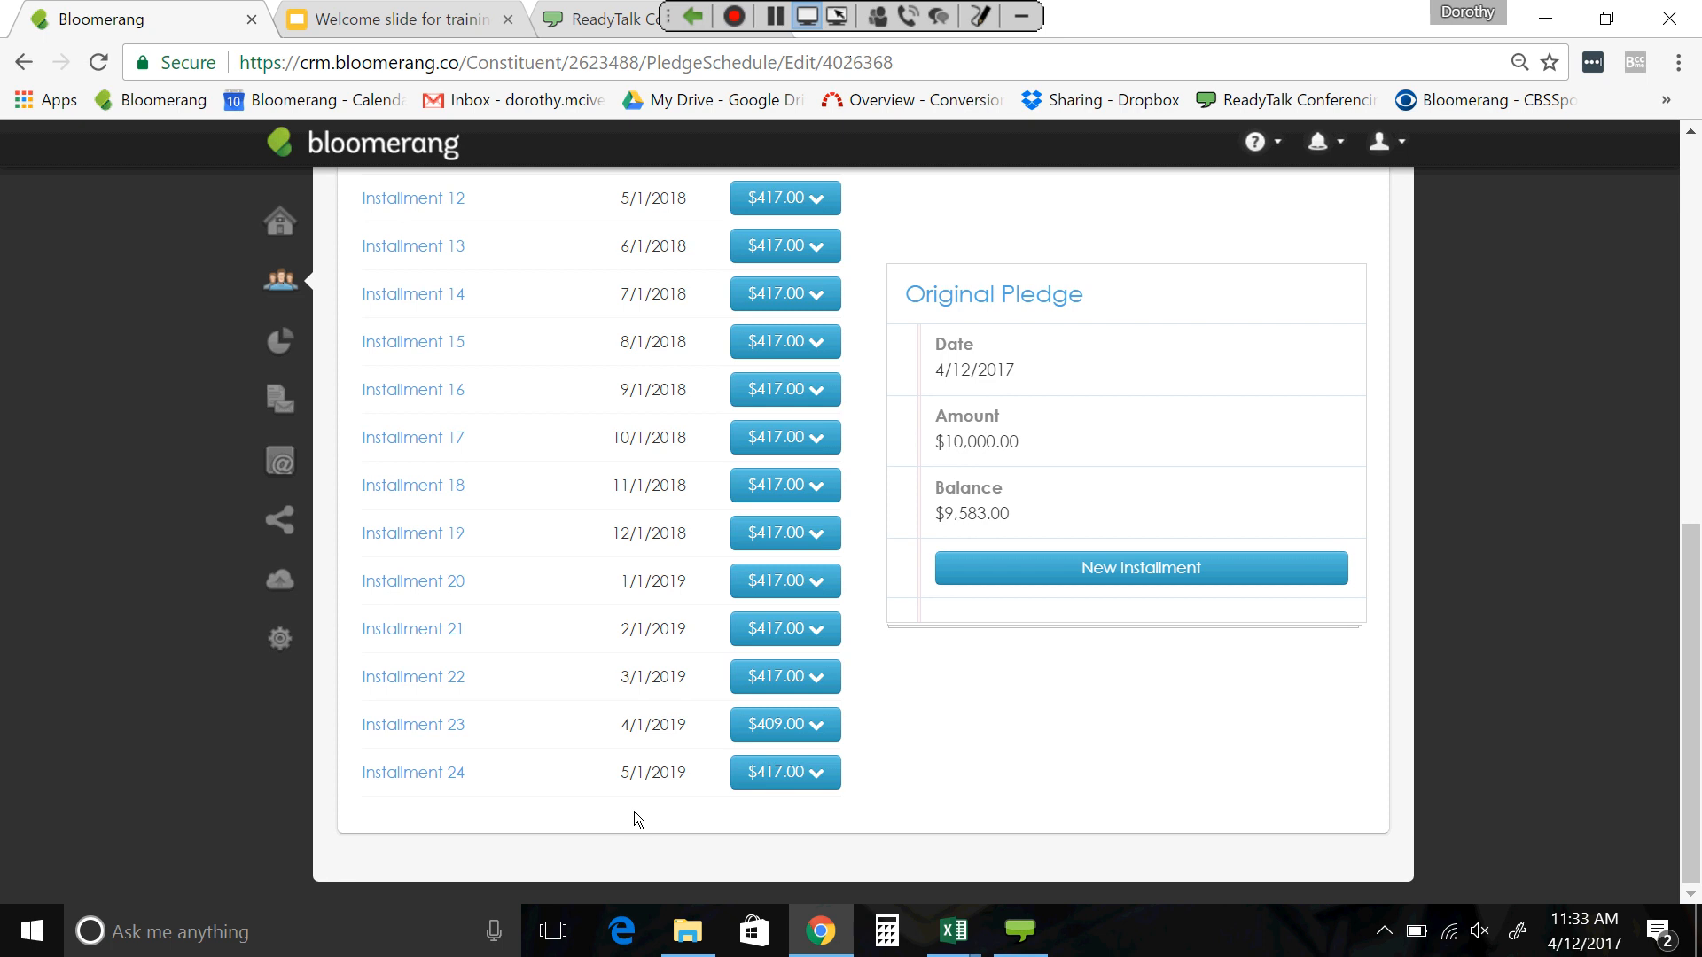
pyautogui.scroll(1, 849, 703)
pyautogui.scroll(1, 859, 690)
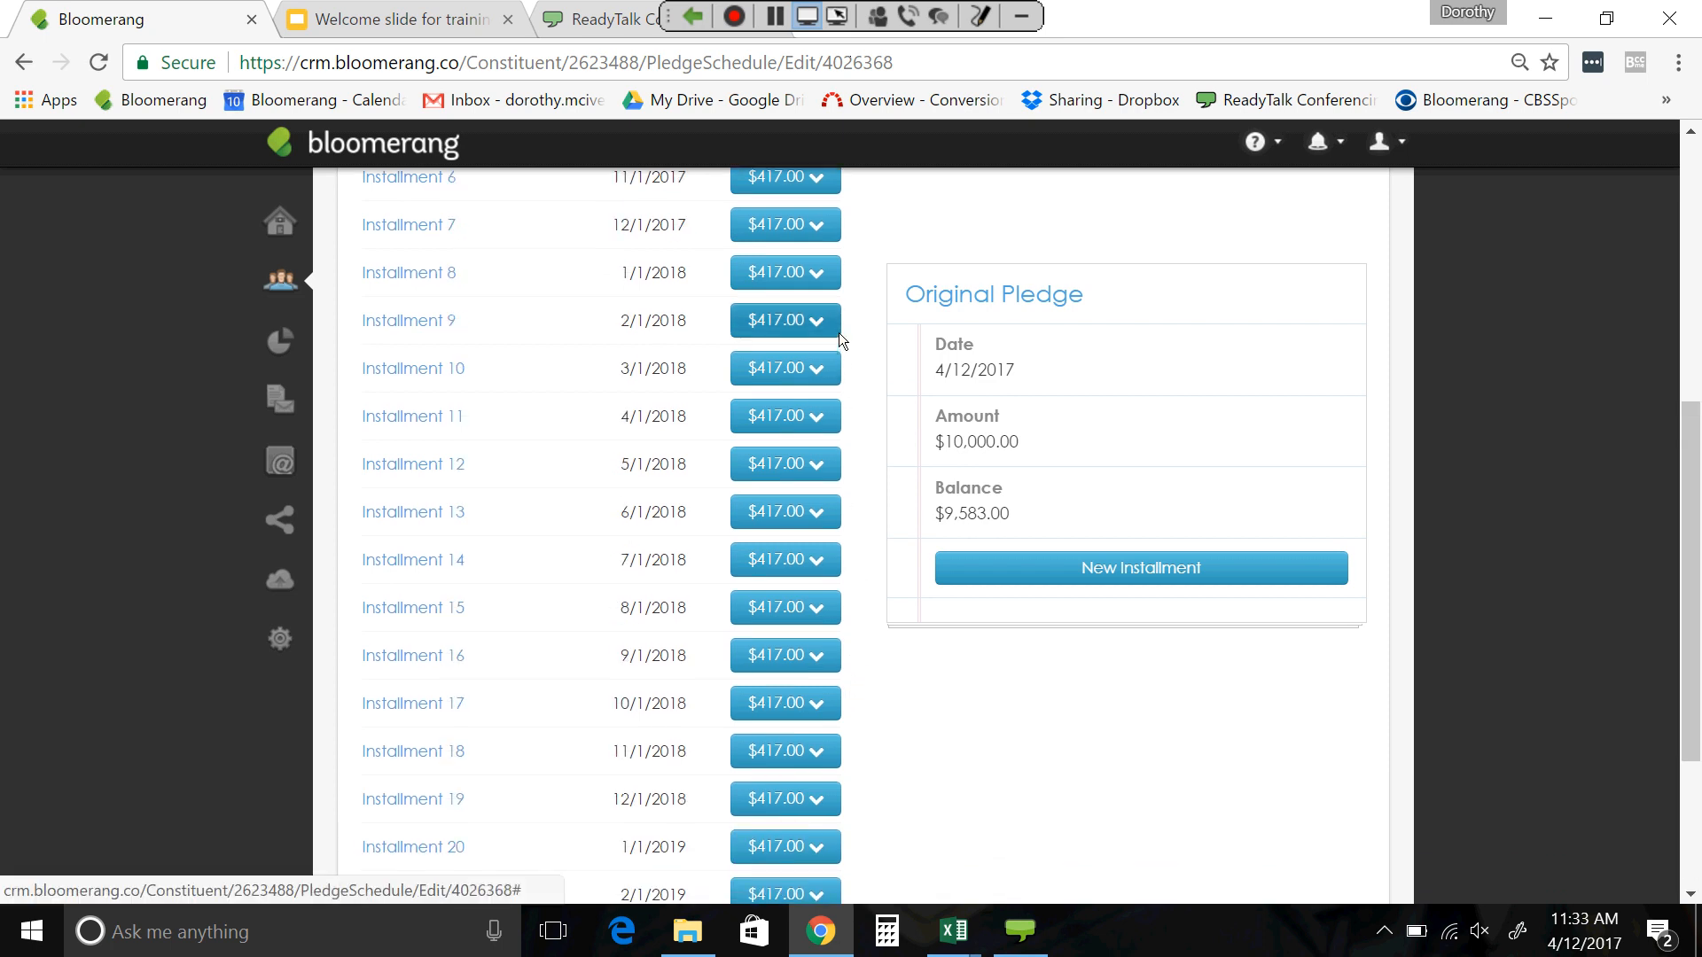
pyautogui.scroll(1, 839, 332)
pyautogui.scroll(1, 839, 333)
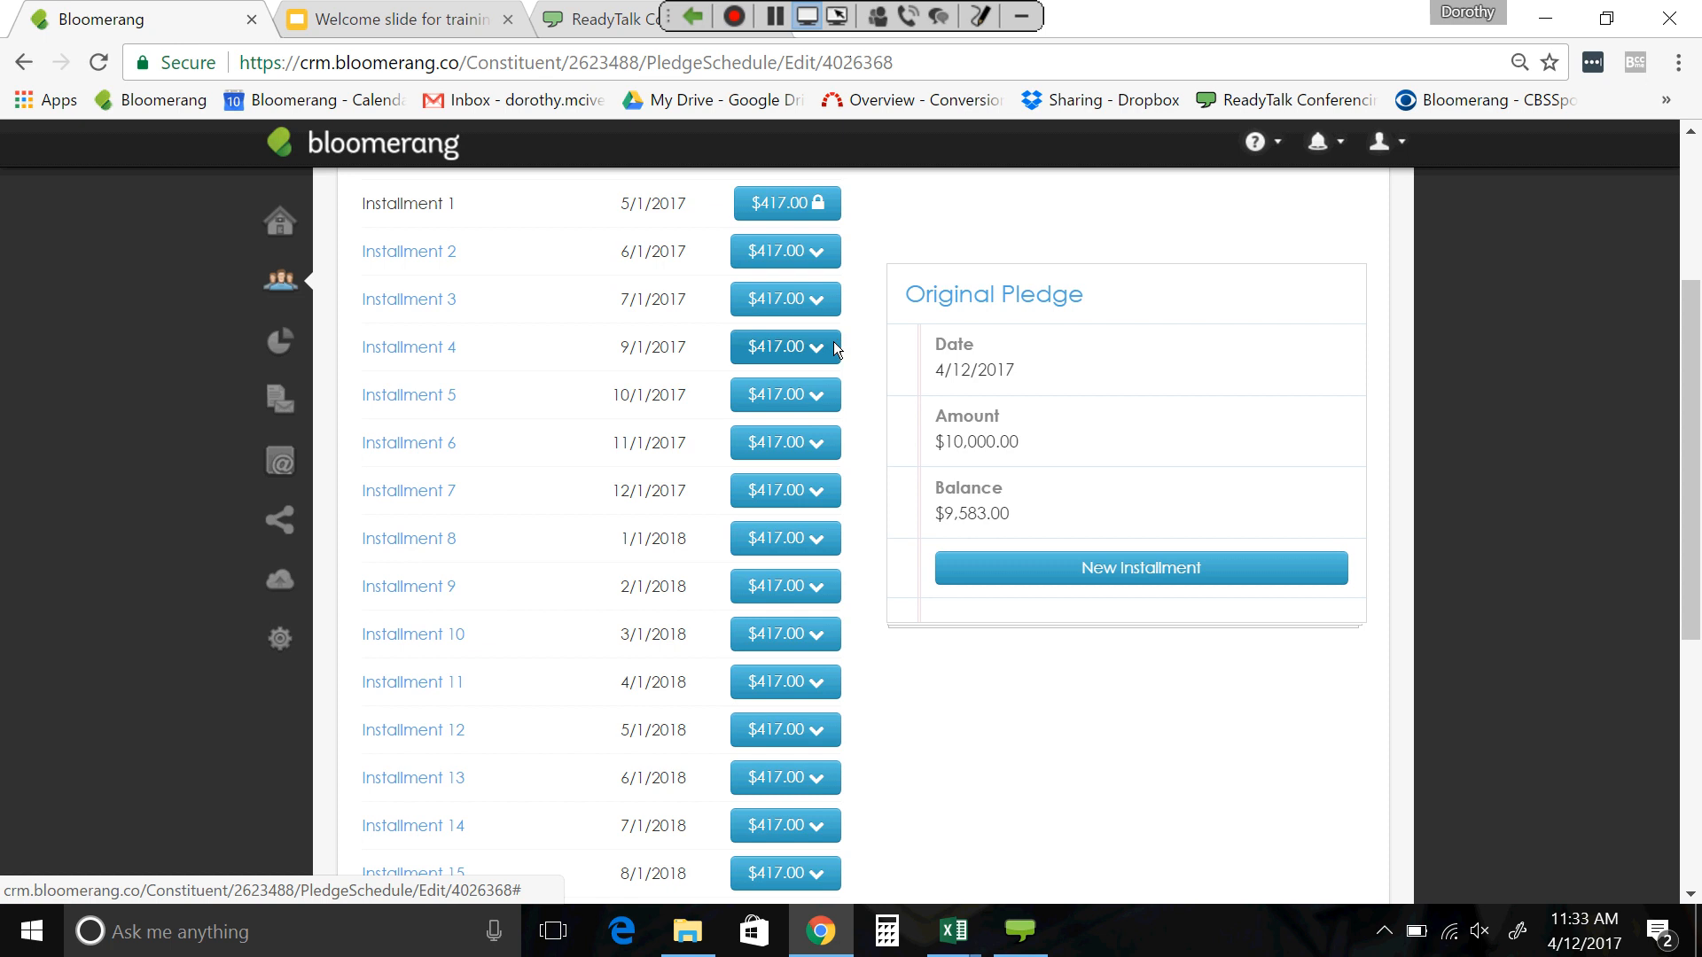
pyautogui.scroll(-4, 830, 348)
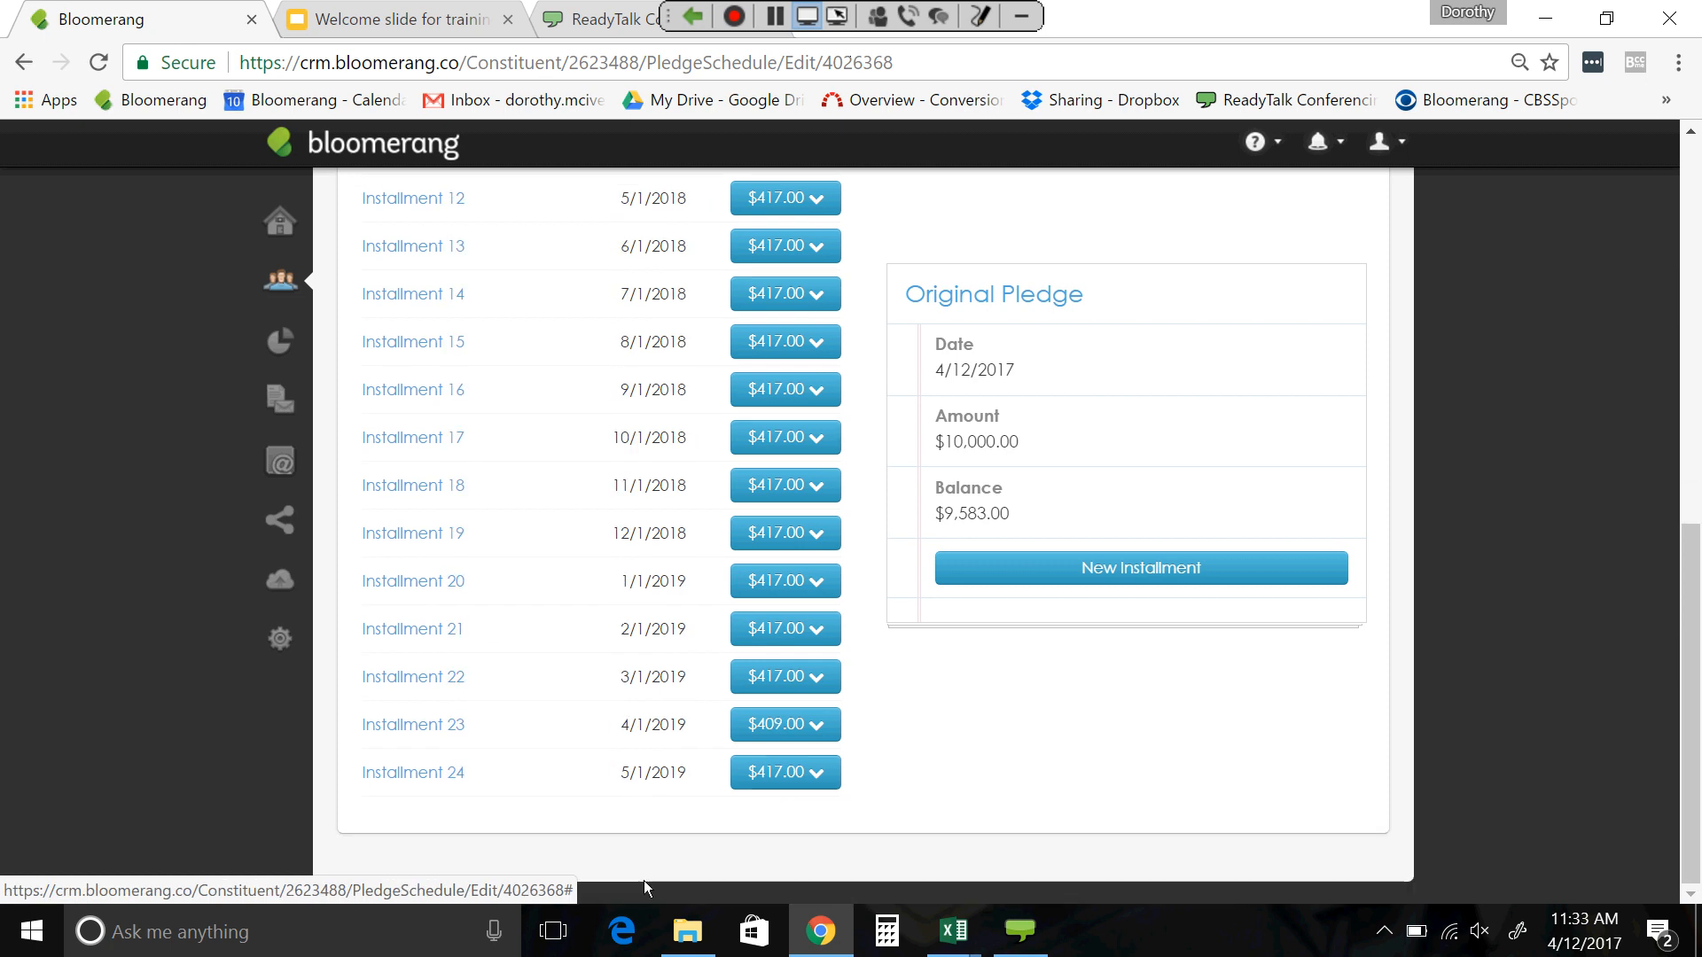
pyautogui.click(827, 777)
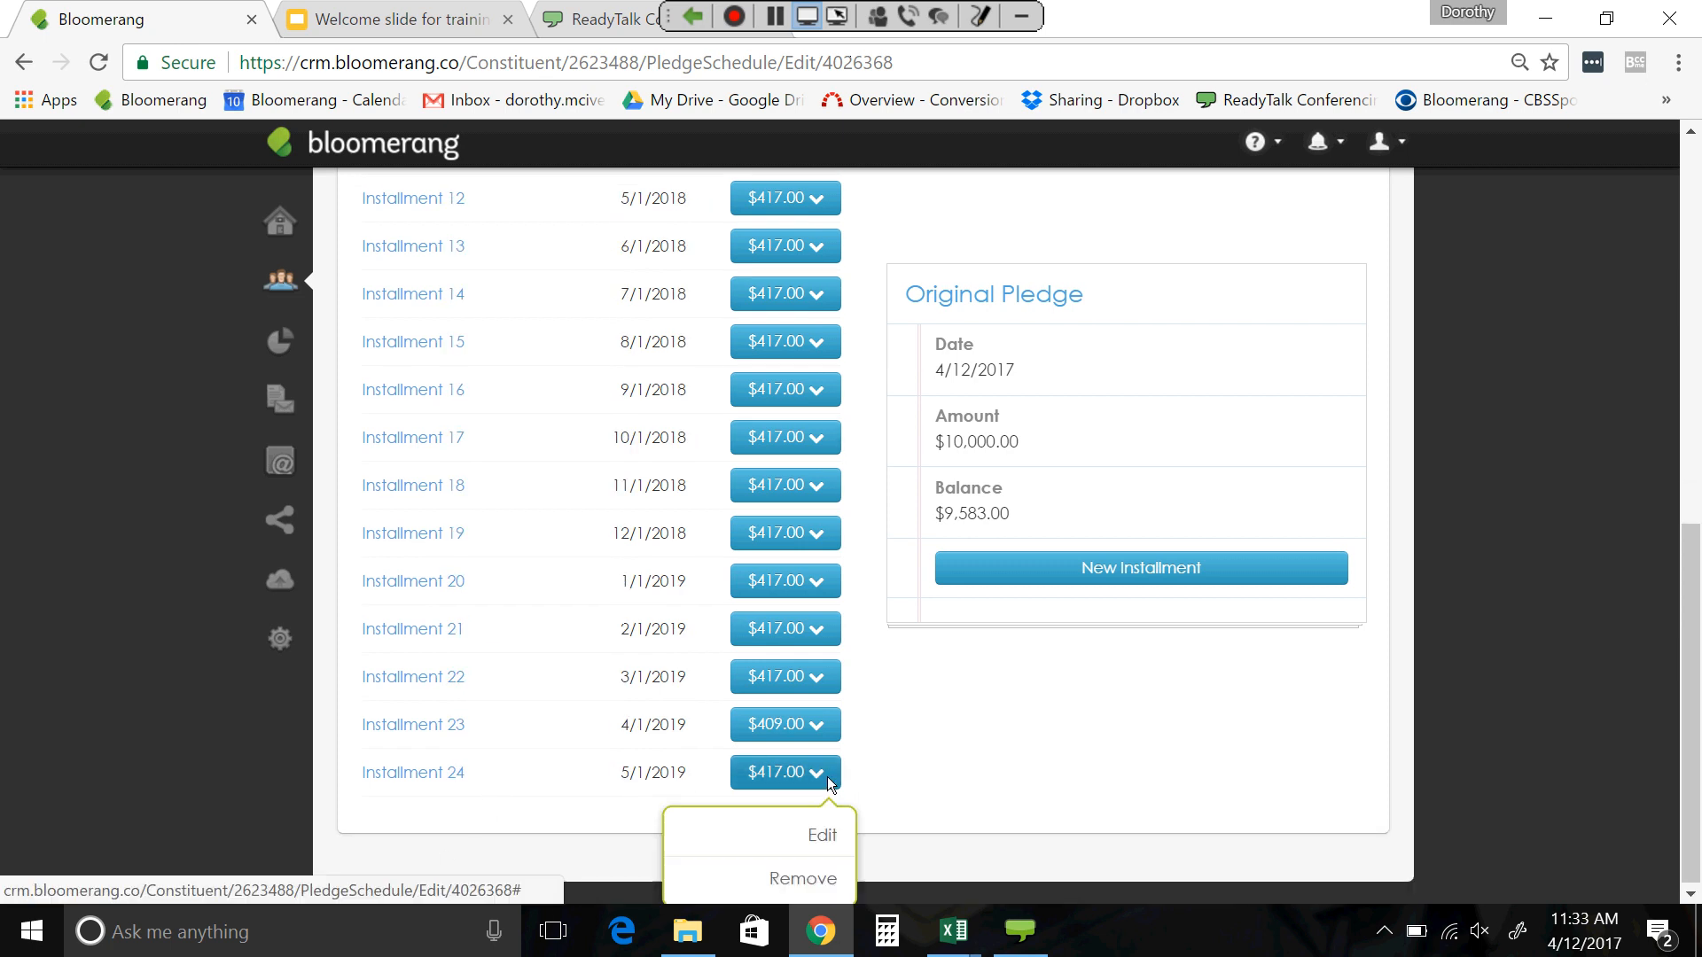
pyautogui.click(795, 876)
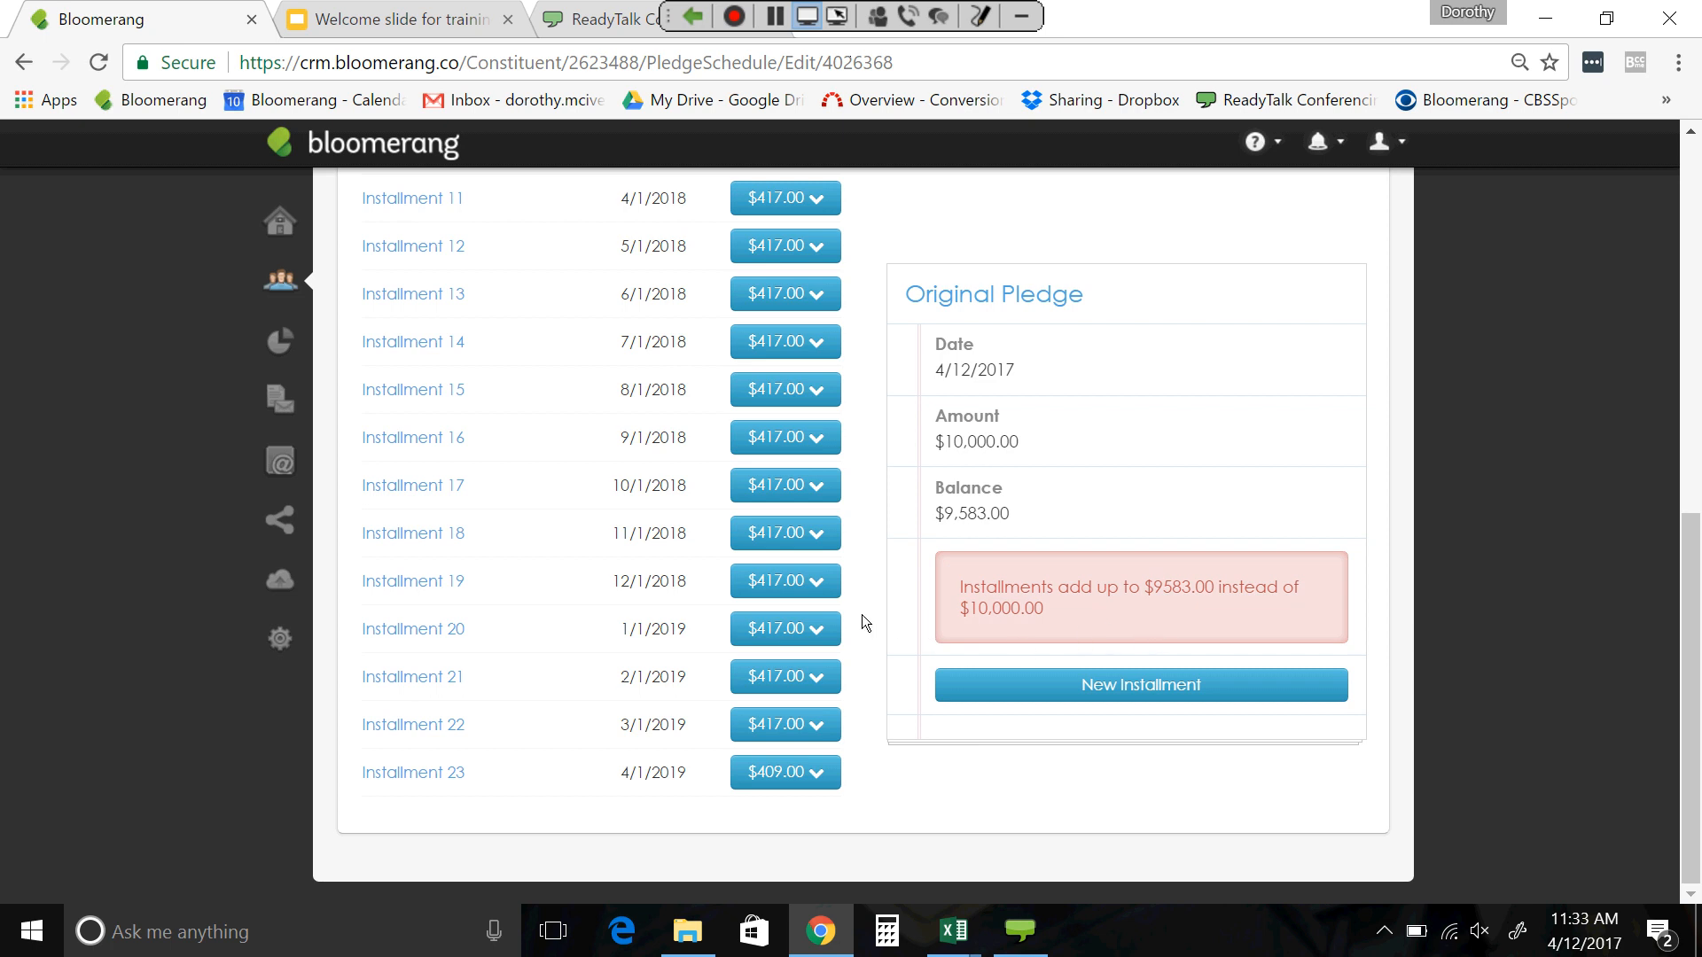
# - Set the amount of the 9/1/2017 installment to 834.00
pyautogui.scroll(7, 862, 615)
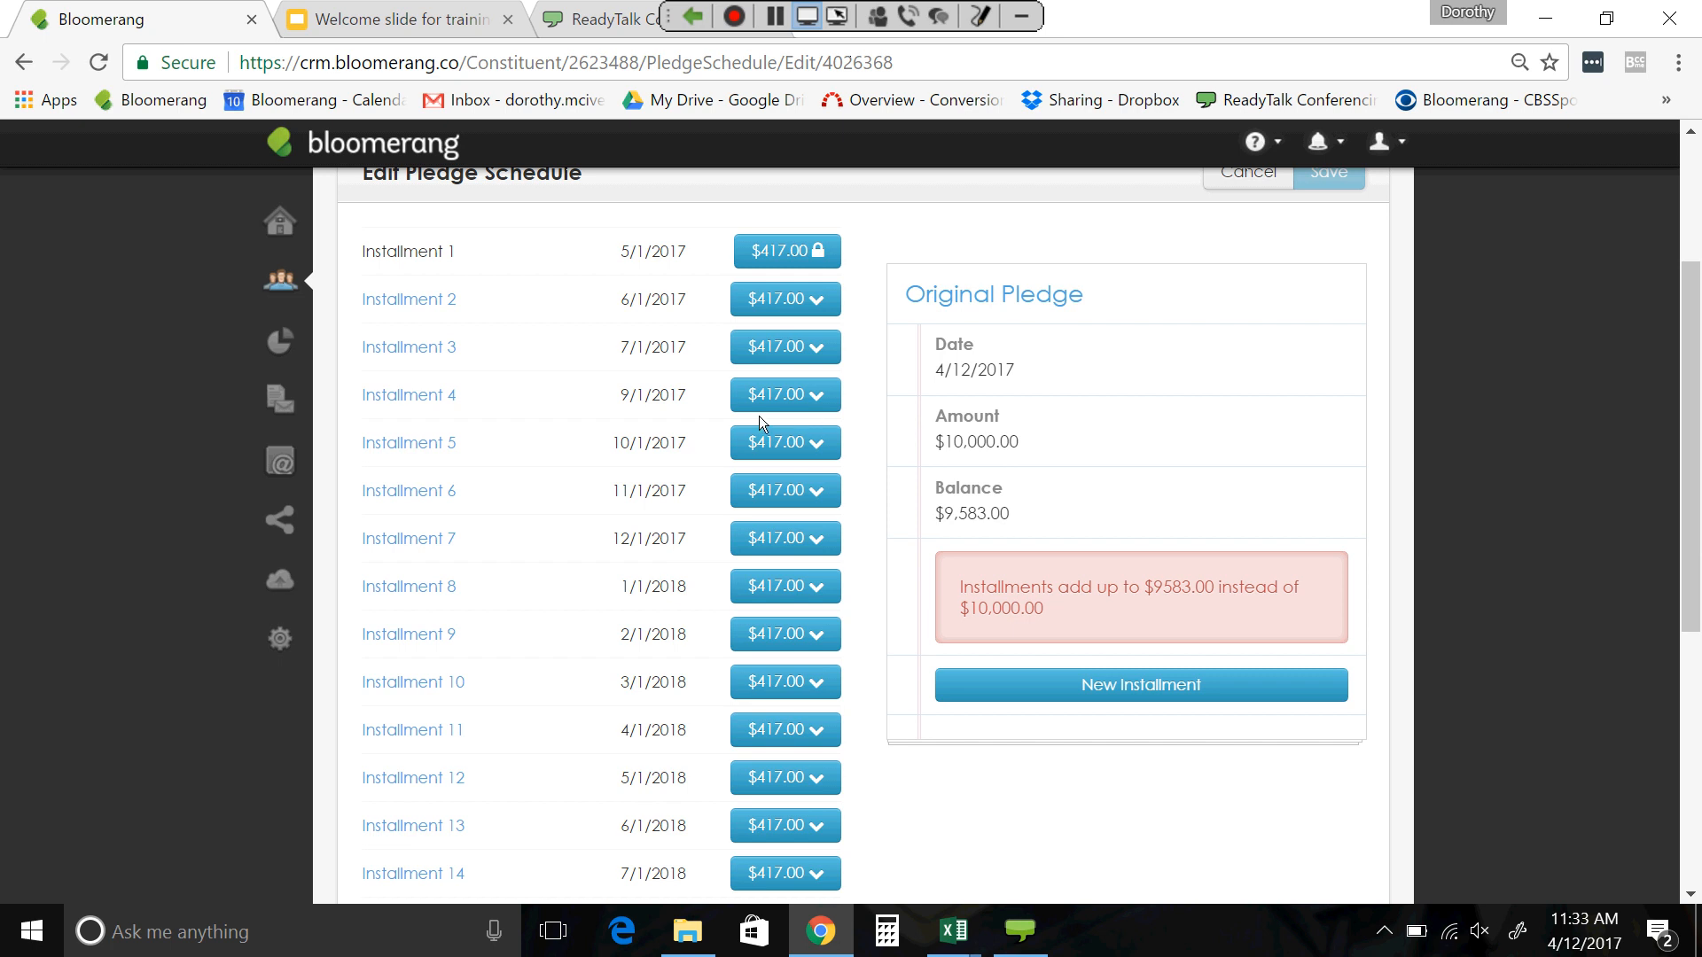
pyautogui.click(816, 397)
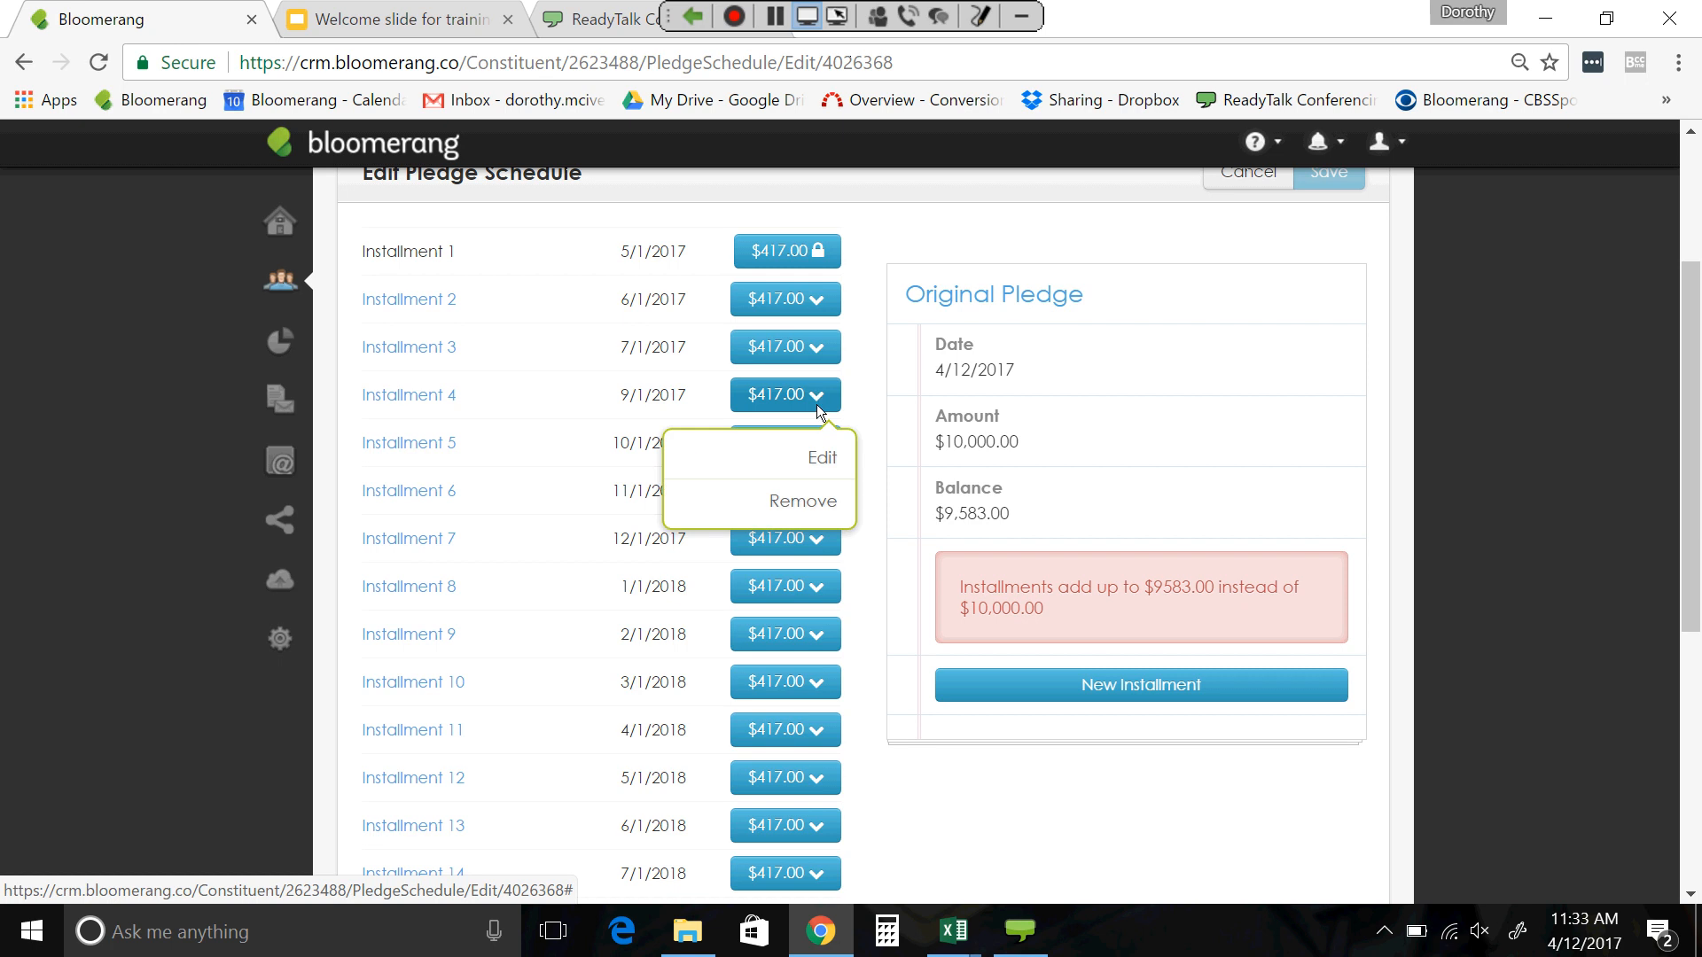
pyautogui.click(823, 459)
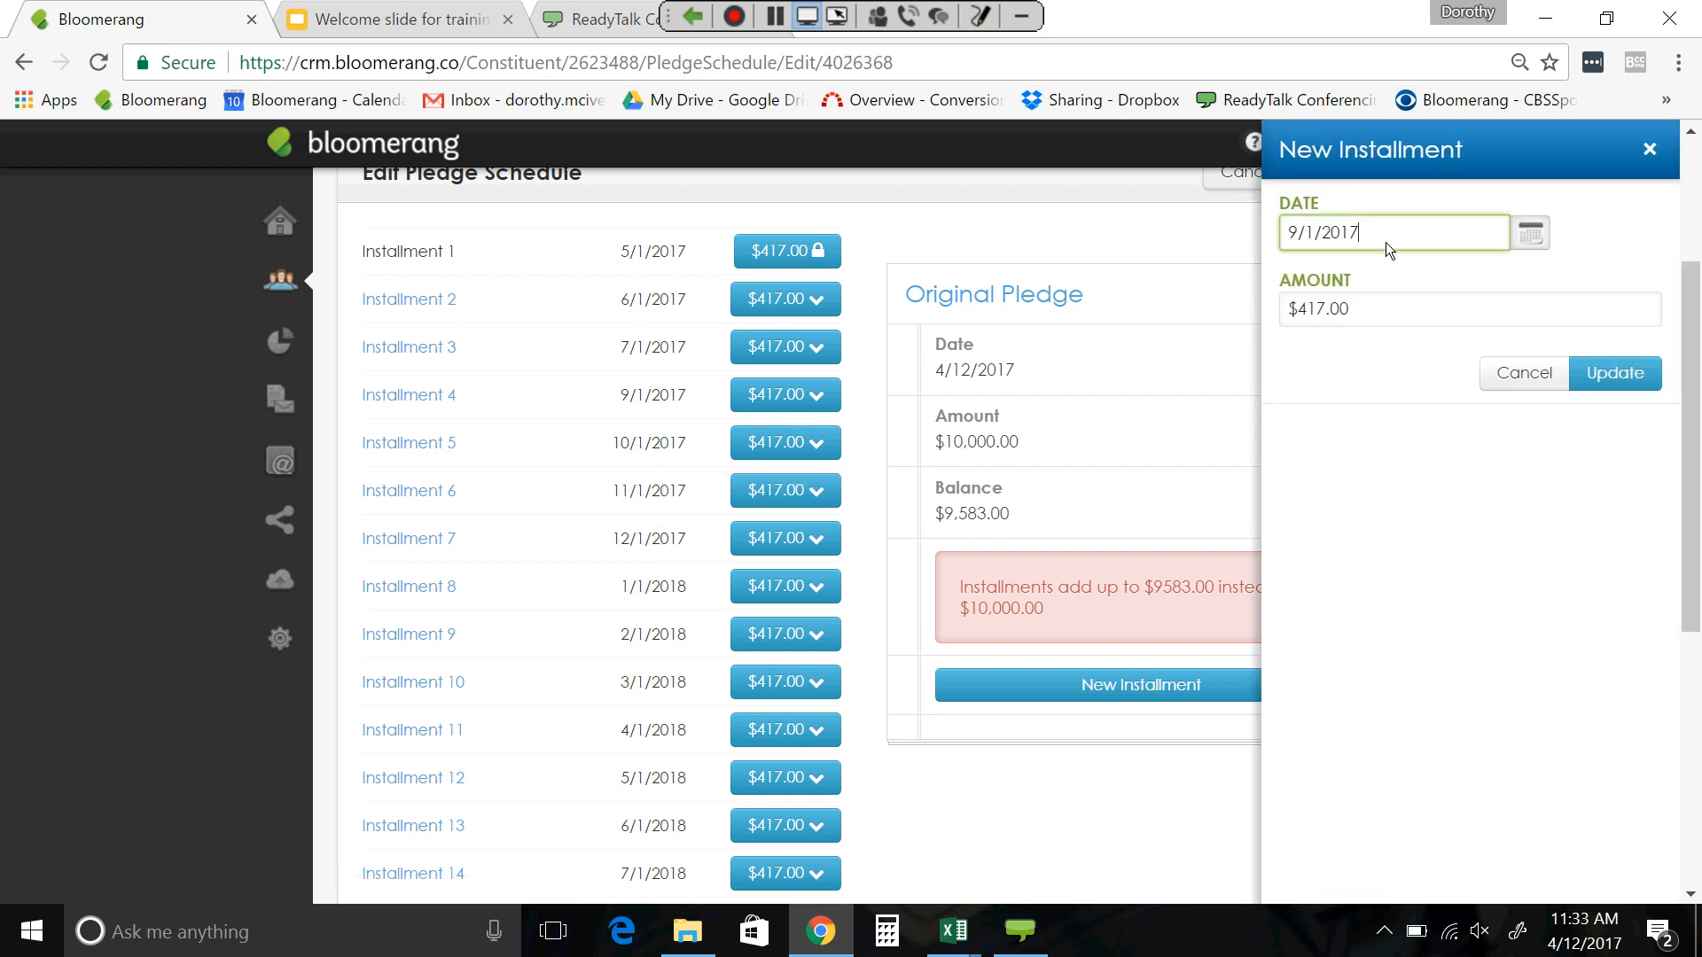
pyautogui.doubleClick(1320, 310)
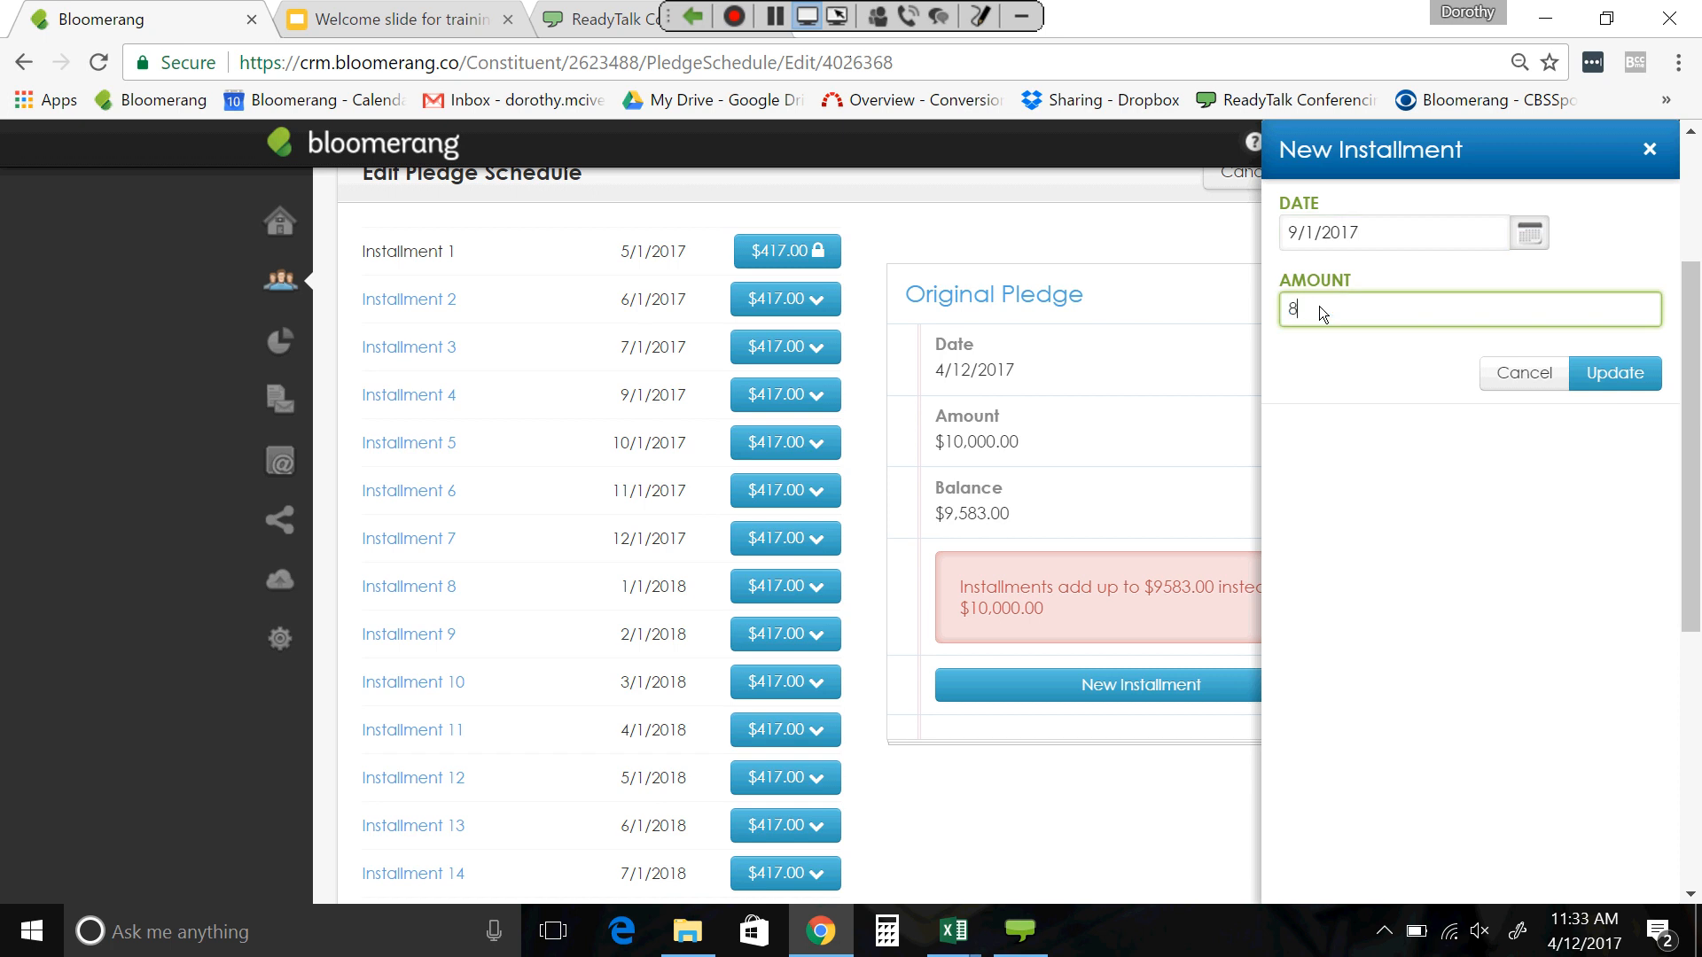
pyautogui.write('834.00')
pyautogui.click(1635, 370)
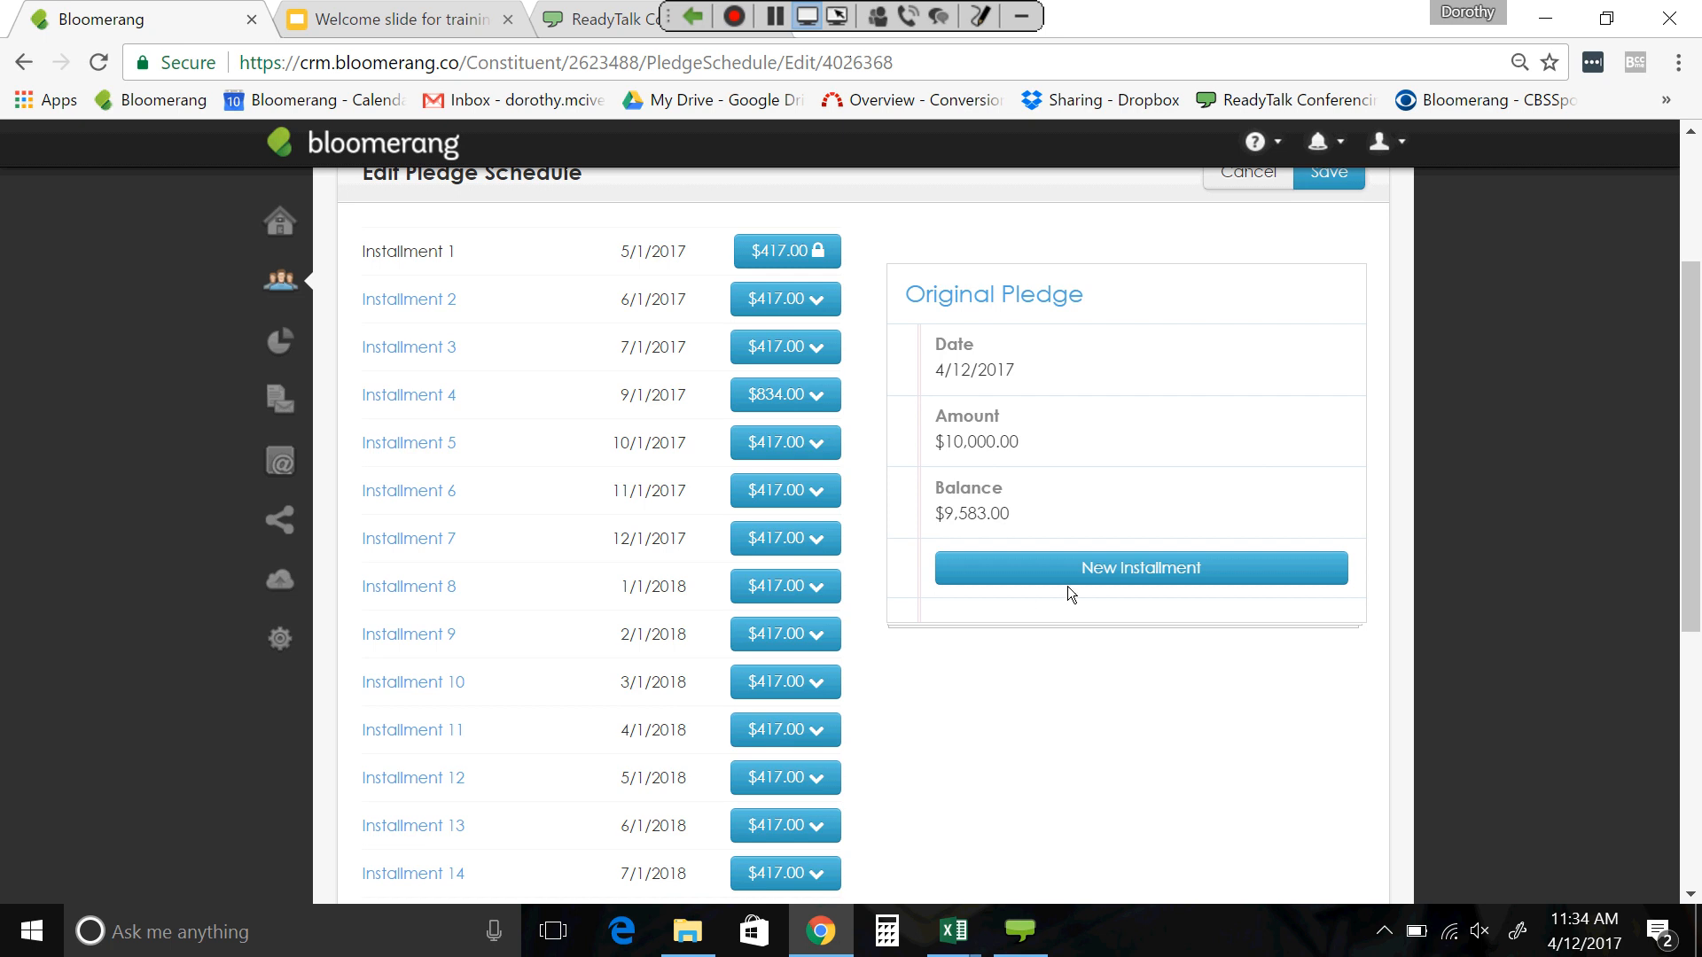
pyautogui.click(810, 434)
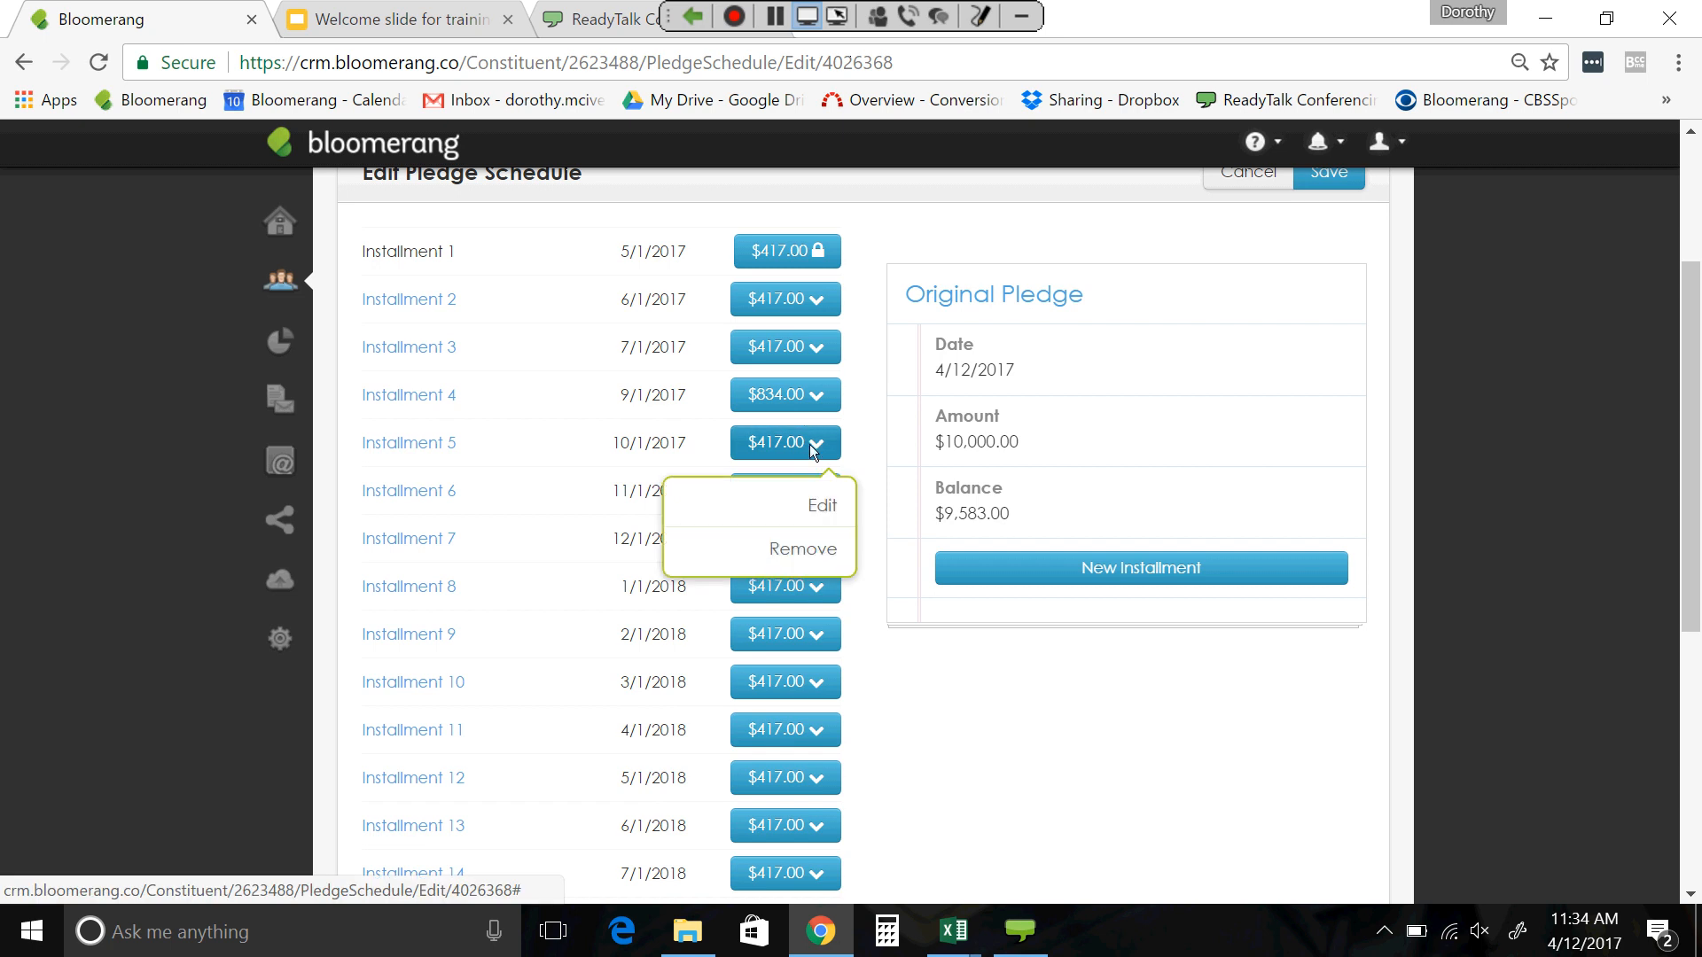
pyautogui.click(821, 507)
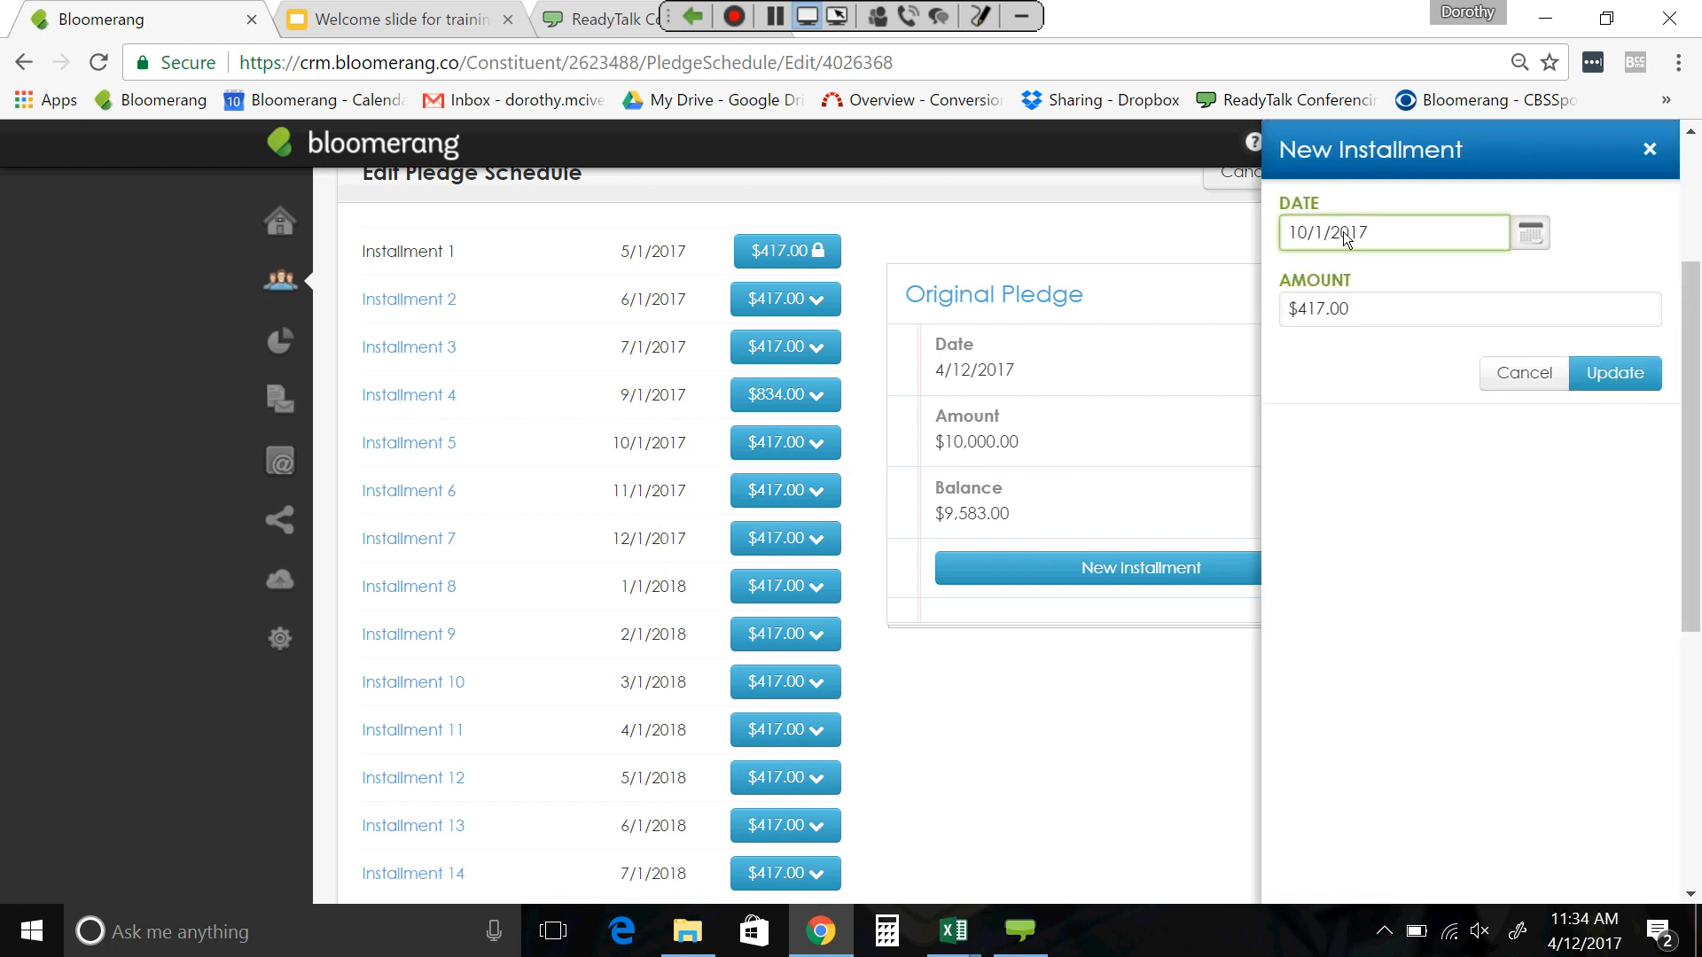
pyautogui.click(1527, 382)
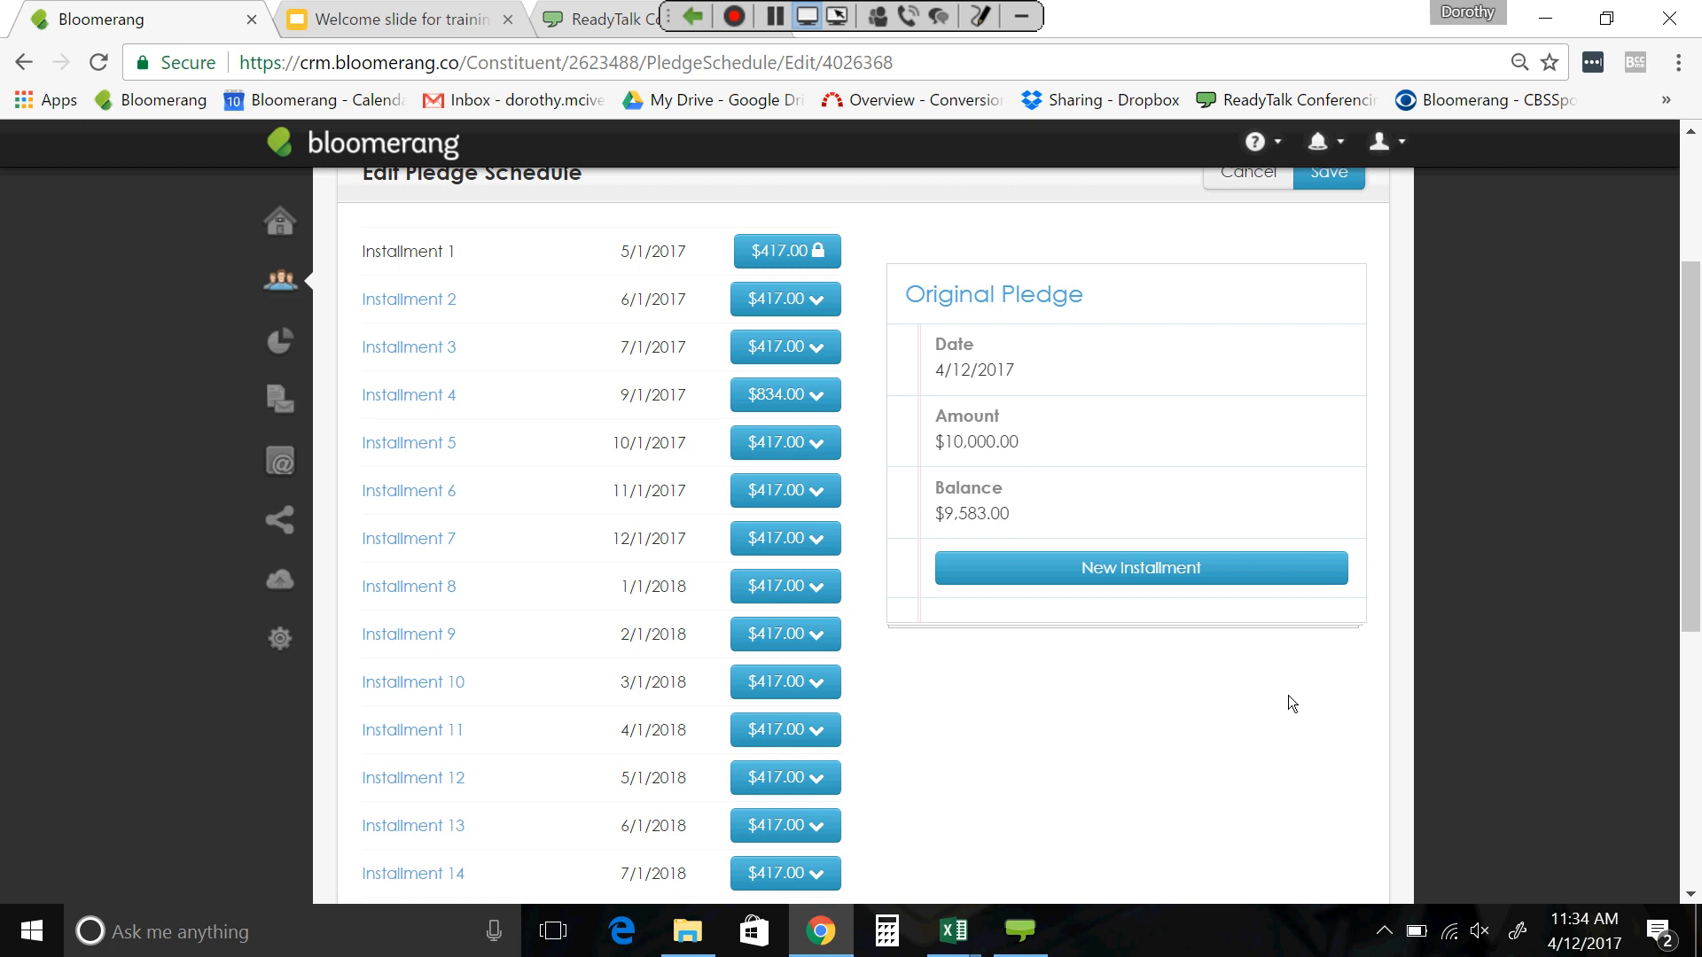
# - Check the revised pledge schedule through its last installment and save it
pyautogui.scroll(-3, 1286, 778)
pyautogui.scroll(-4, 1286, 779)
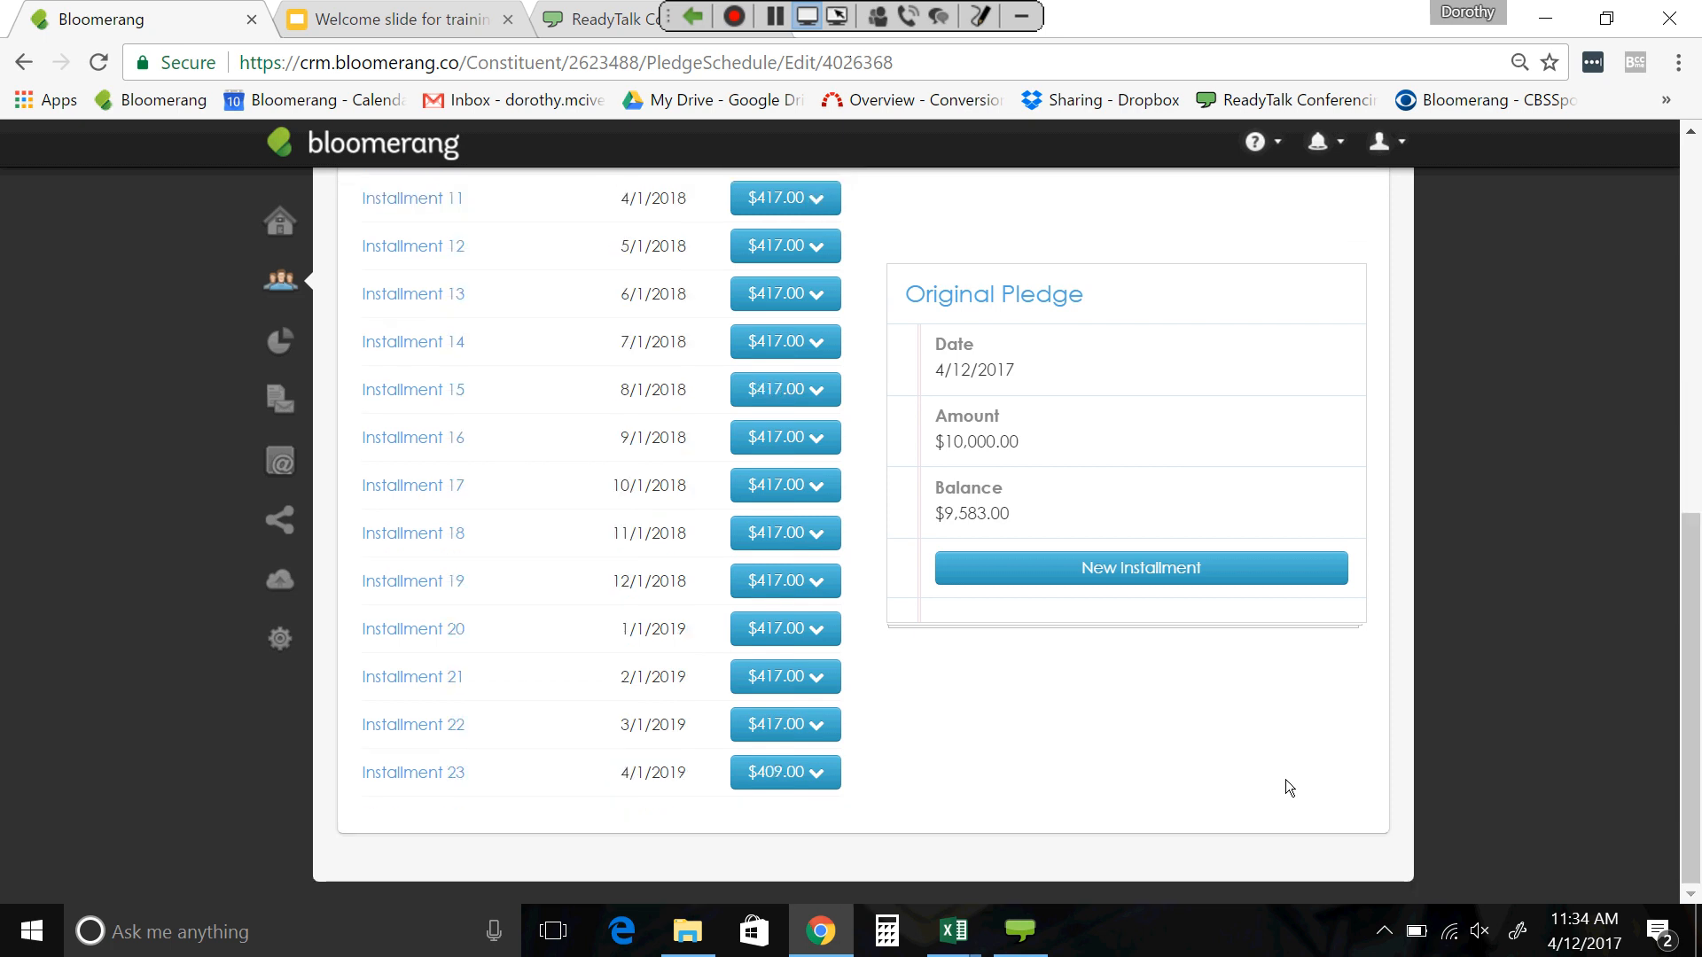
pyautogui.scroll(8, 1285, 779)
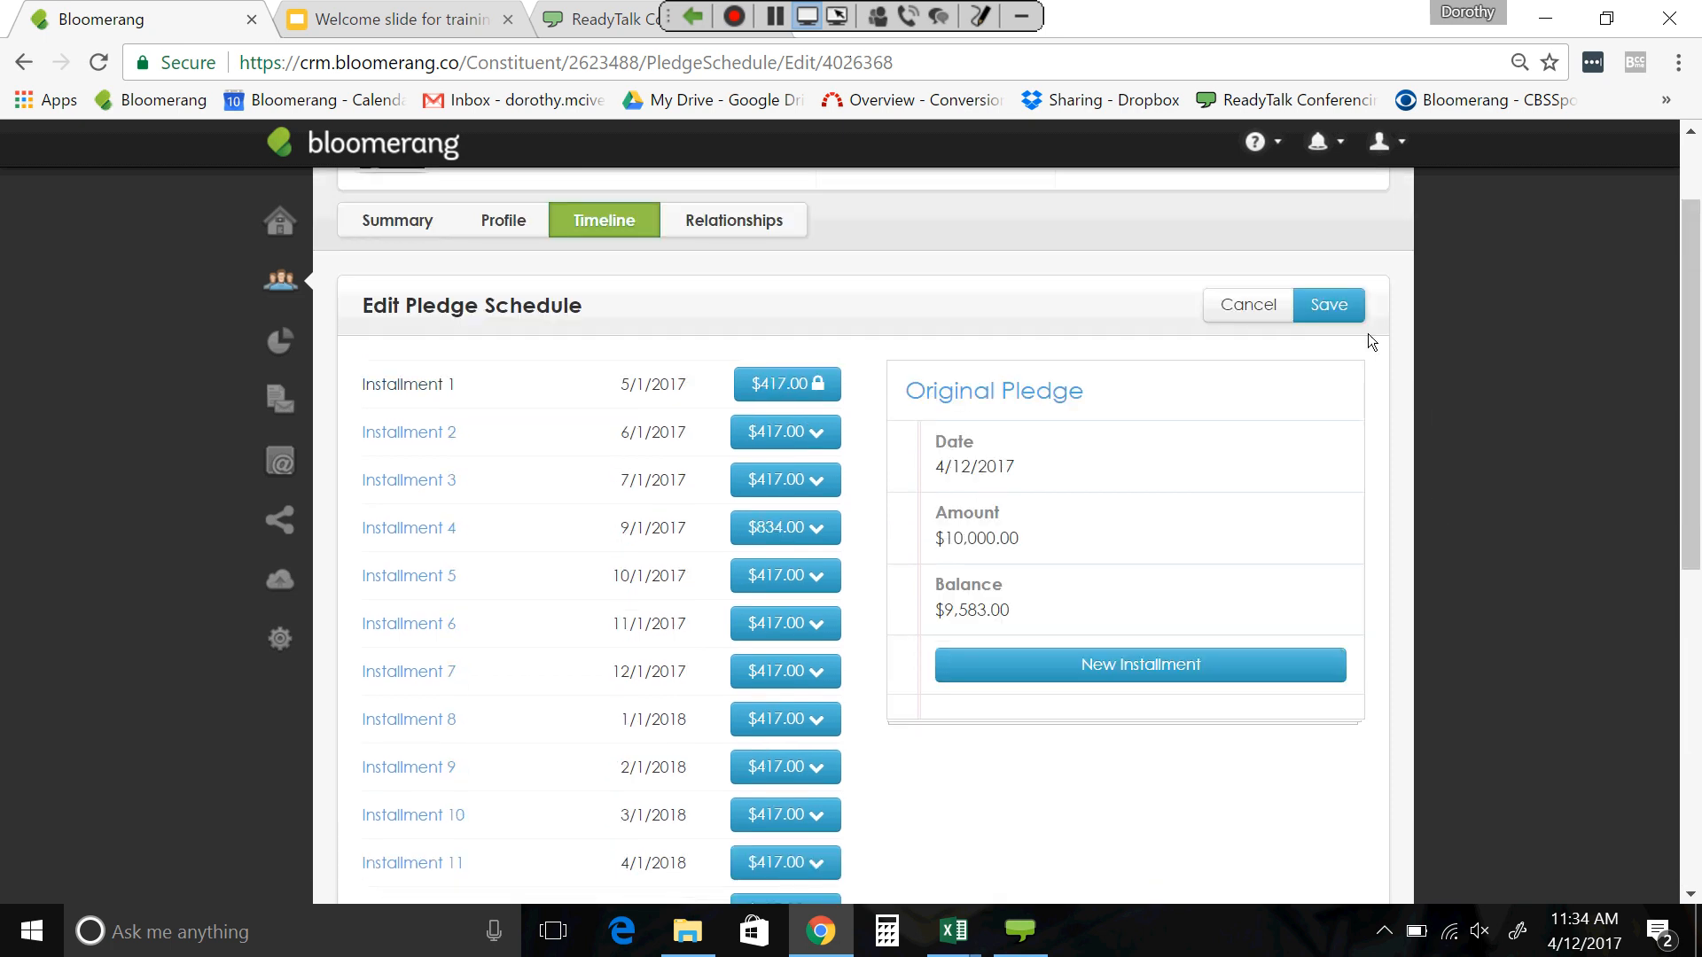
pyautogui.click(1353, 312)
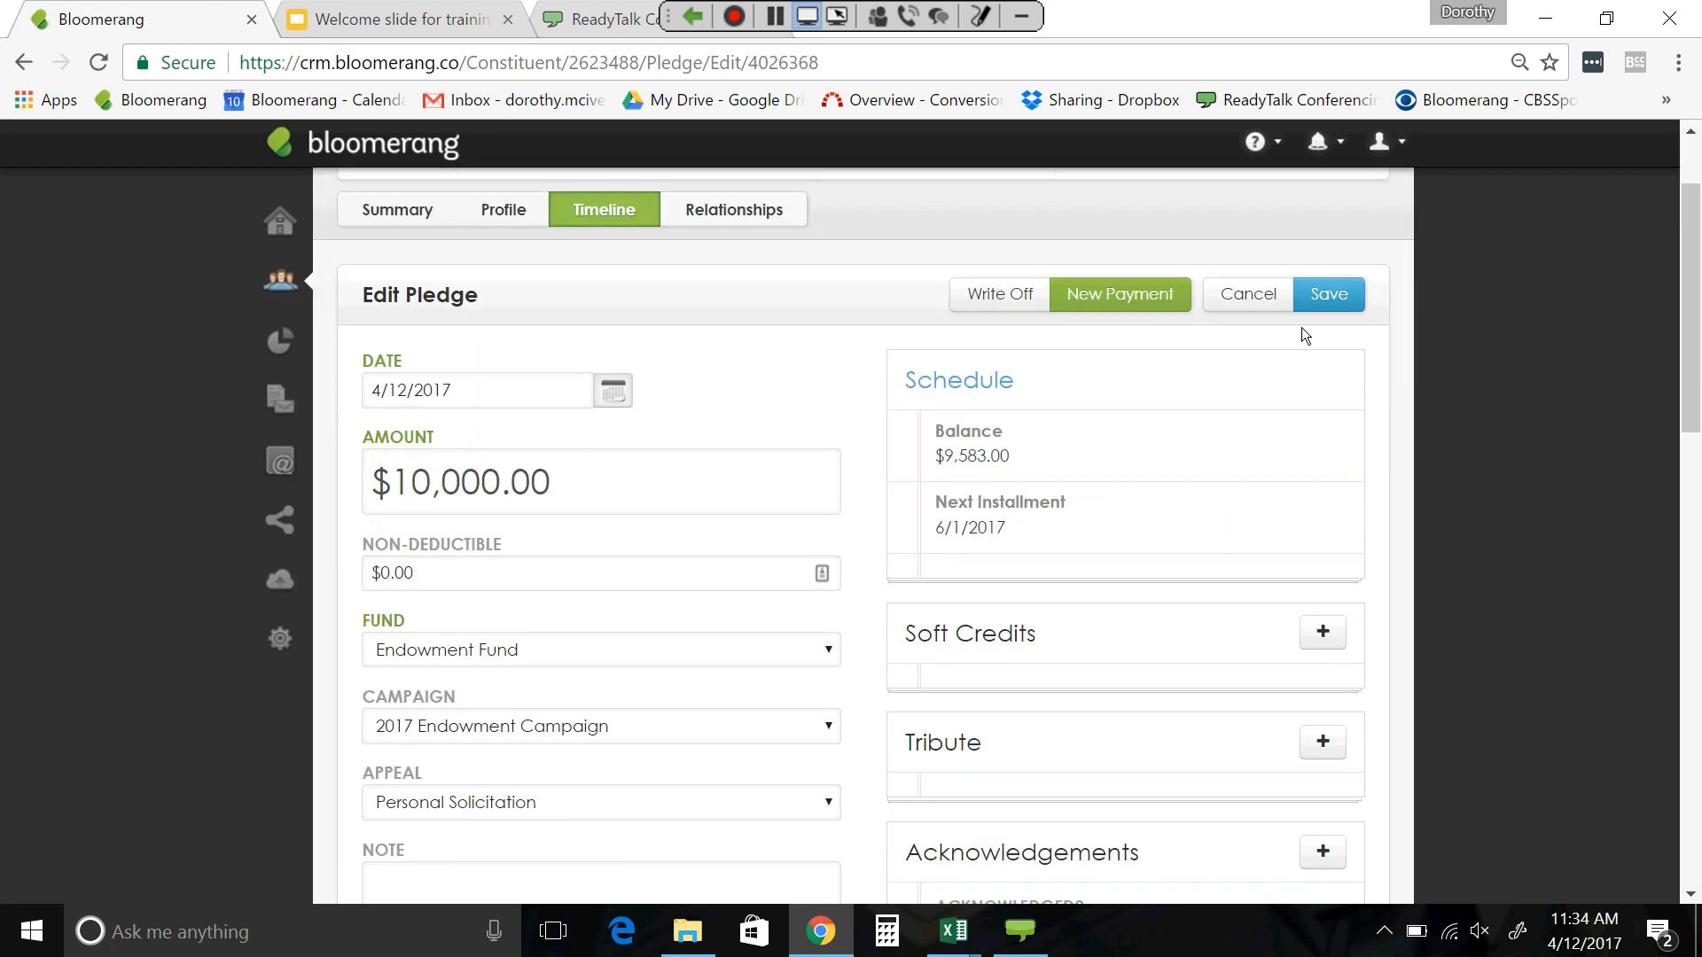
pyautogui.scroll(3, 1303, 334)
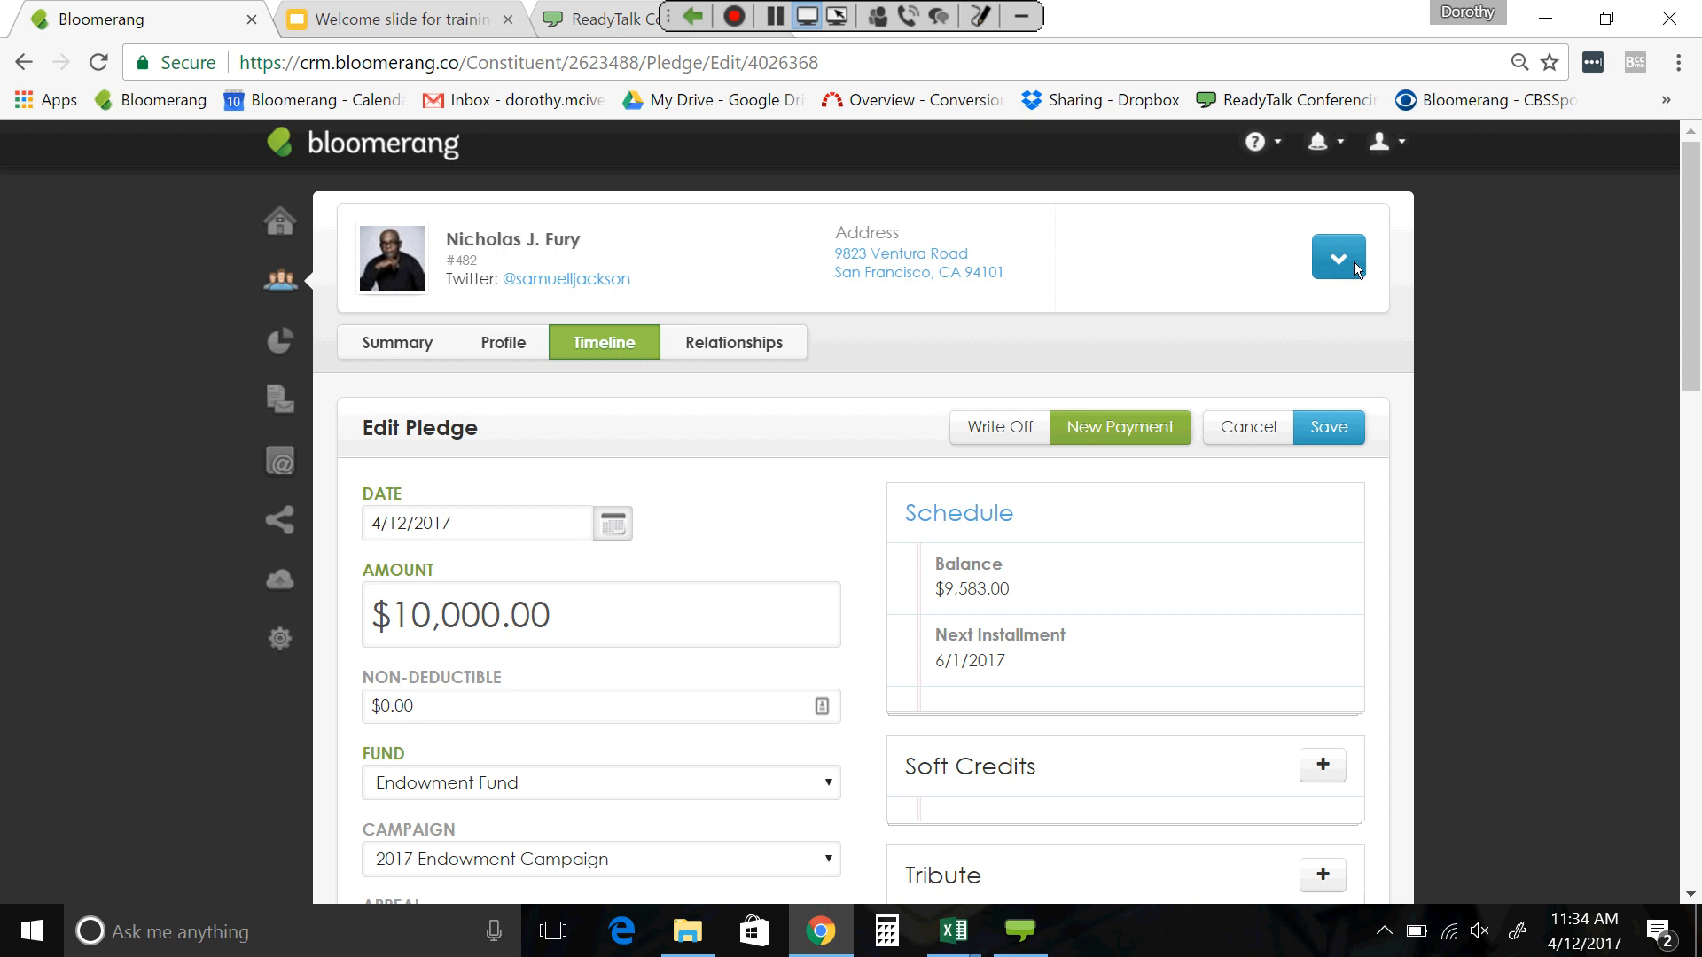
pyautogui.click(1344, 258)
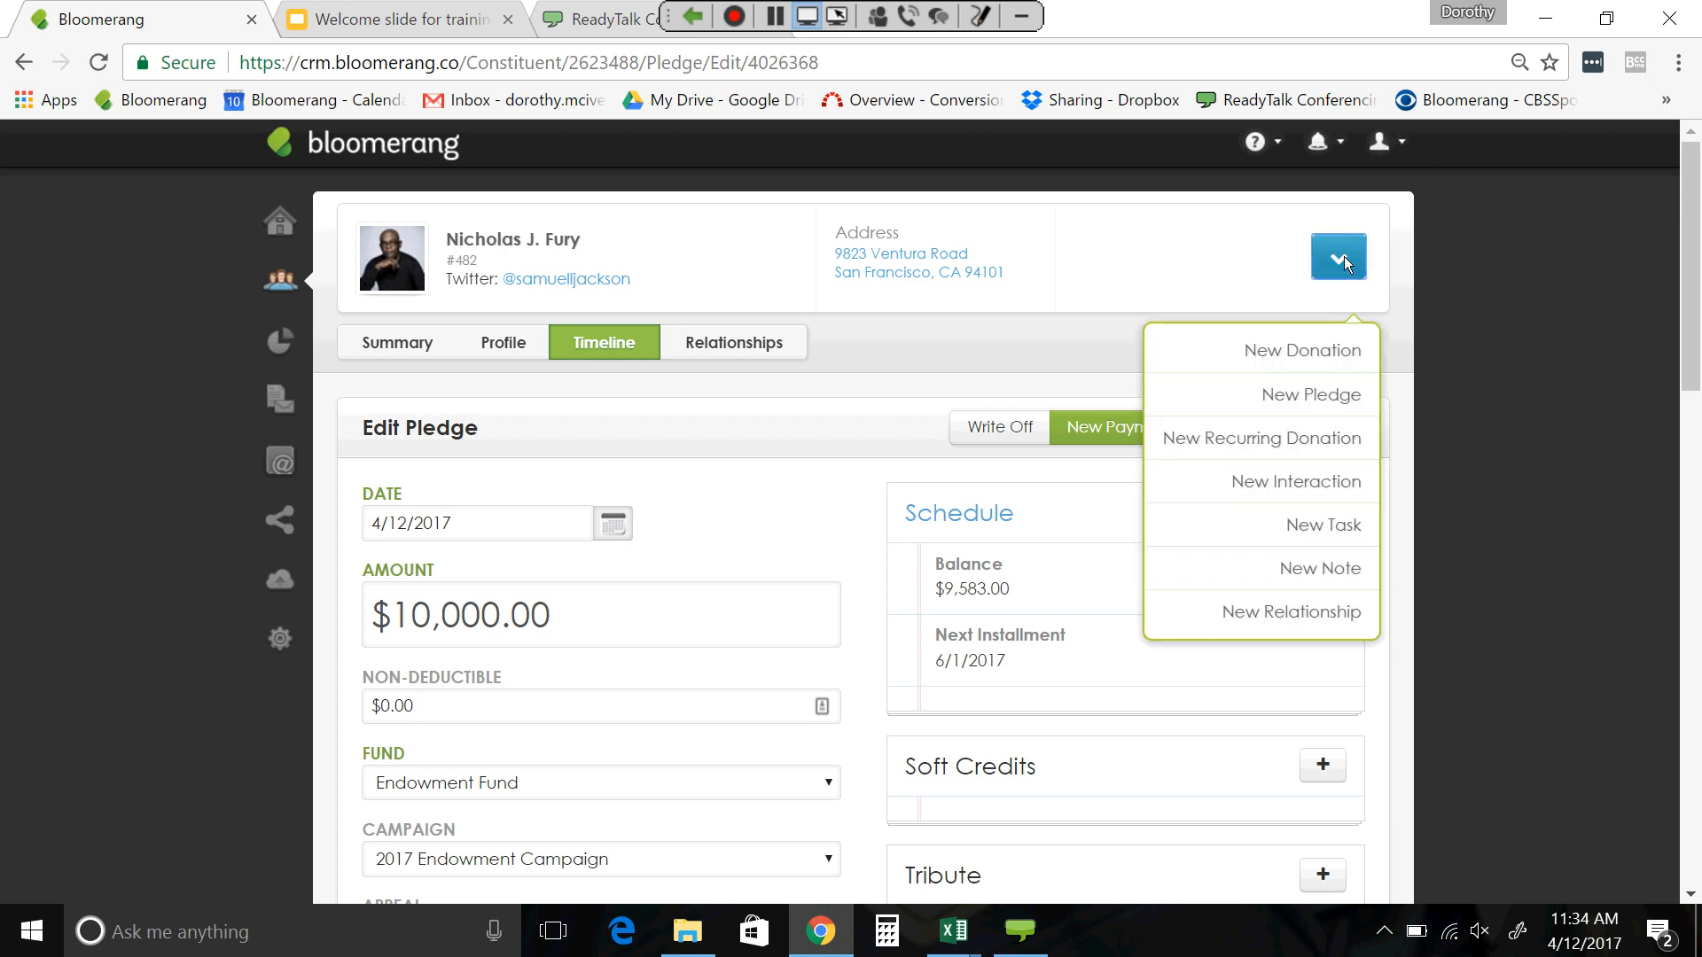
pyautogui.click(1344, 257)
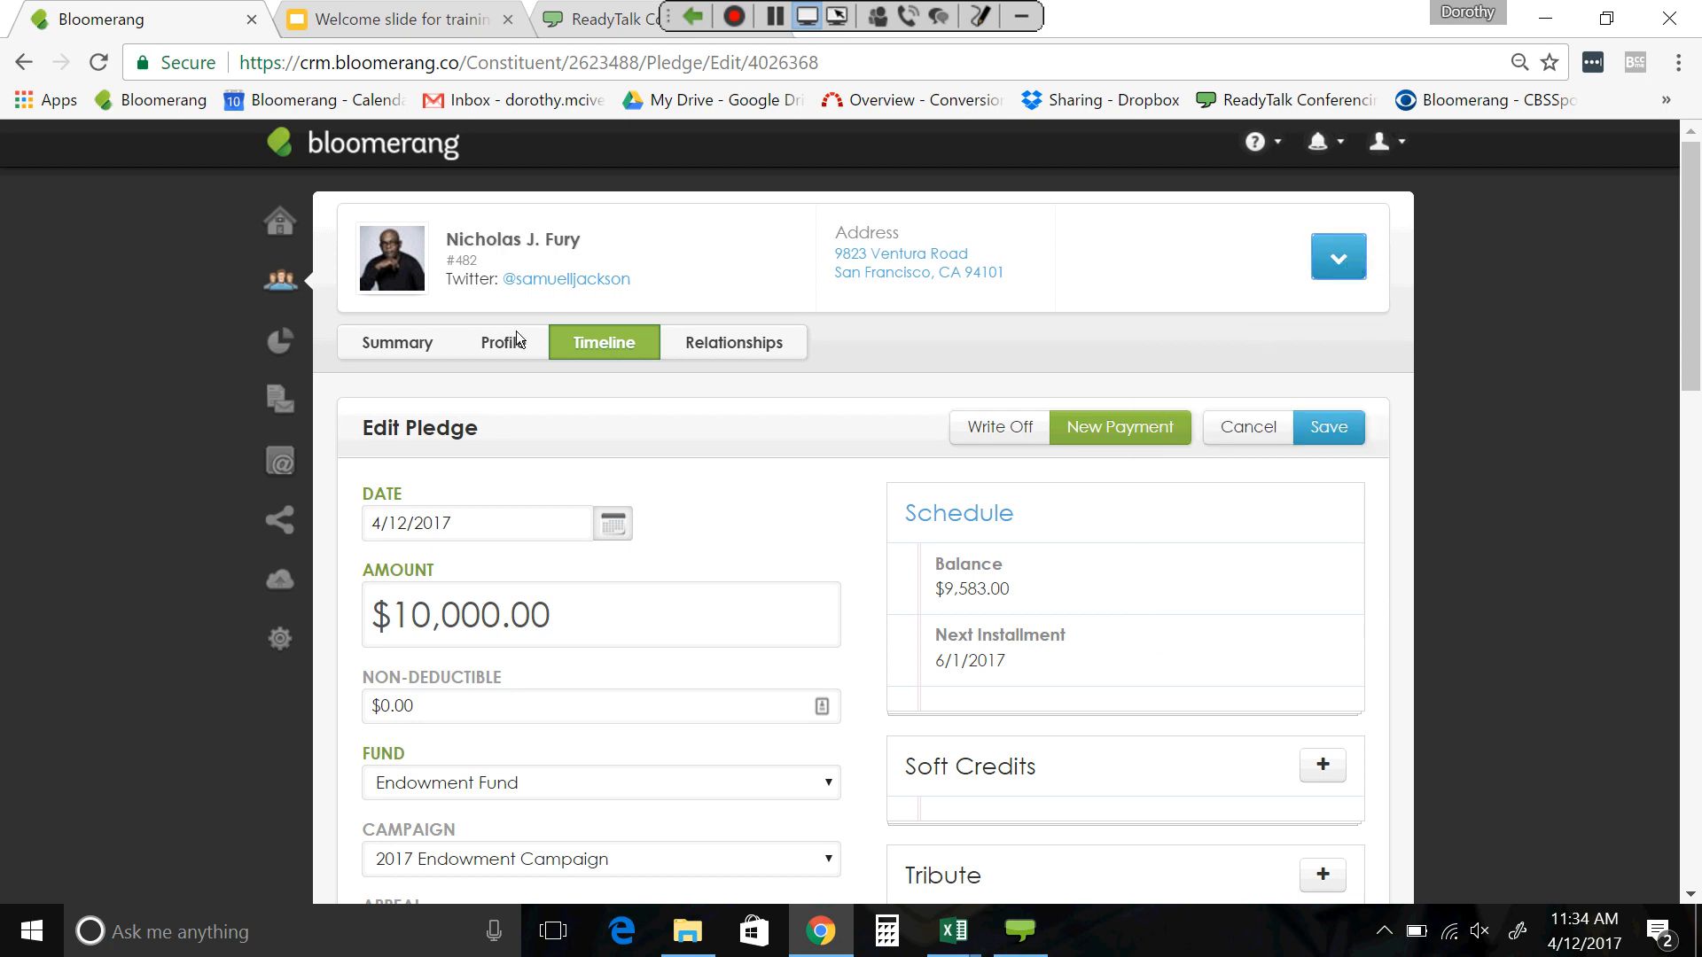
# - Open the $500.00 scholarship fund donation from the timeline, view its options for conversion to a pledge payment, and return without converting
pyautogui.click(622, 334)
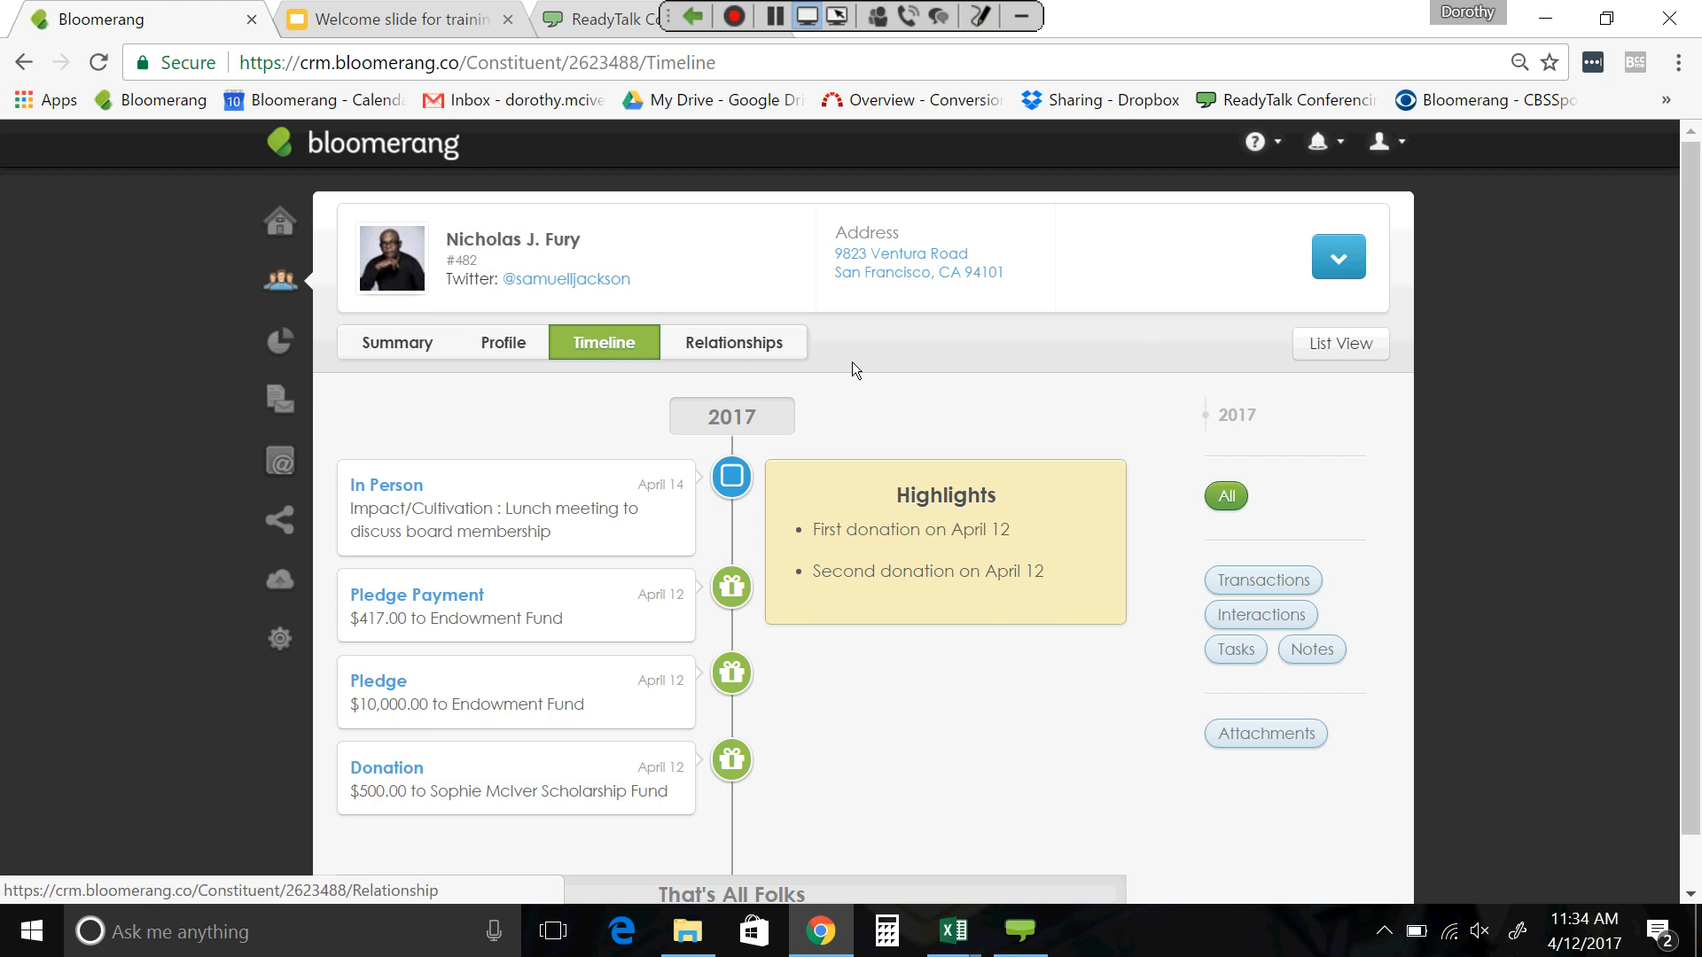
pyautogui.scroll(-1, 853, 371)
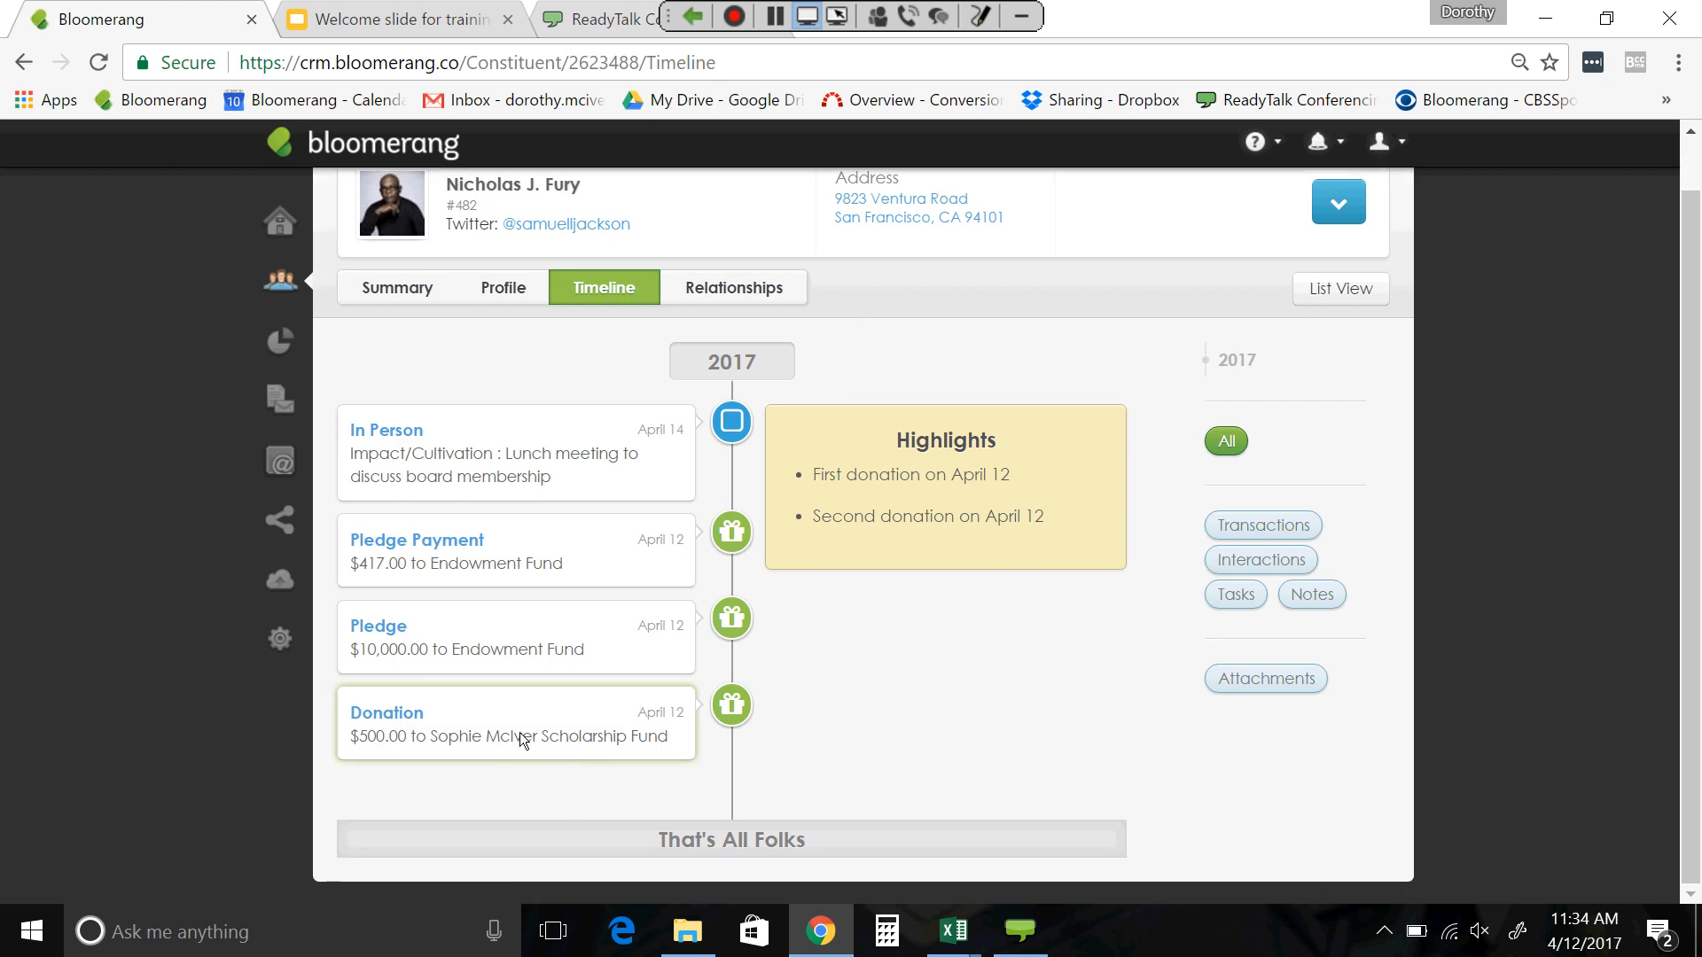
pyautogui.click(508, 739)
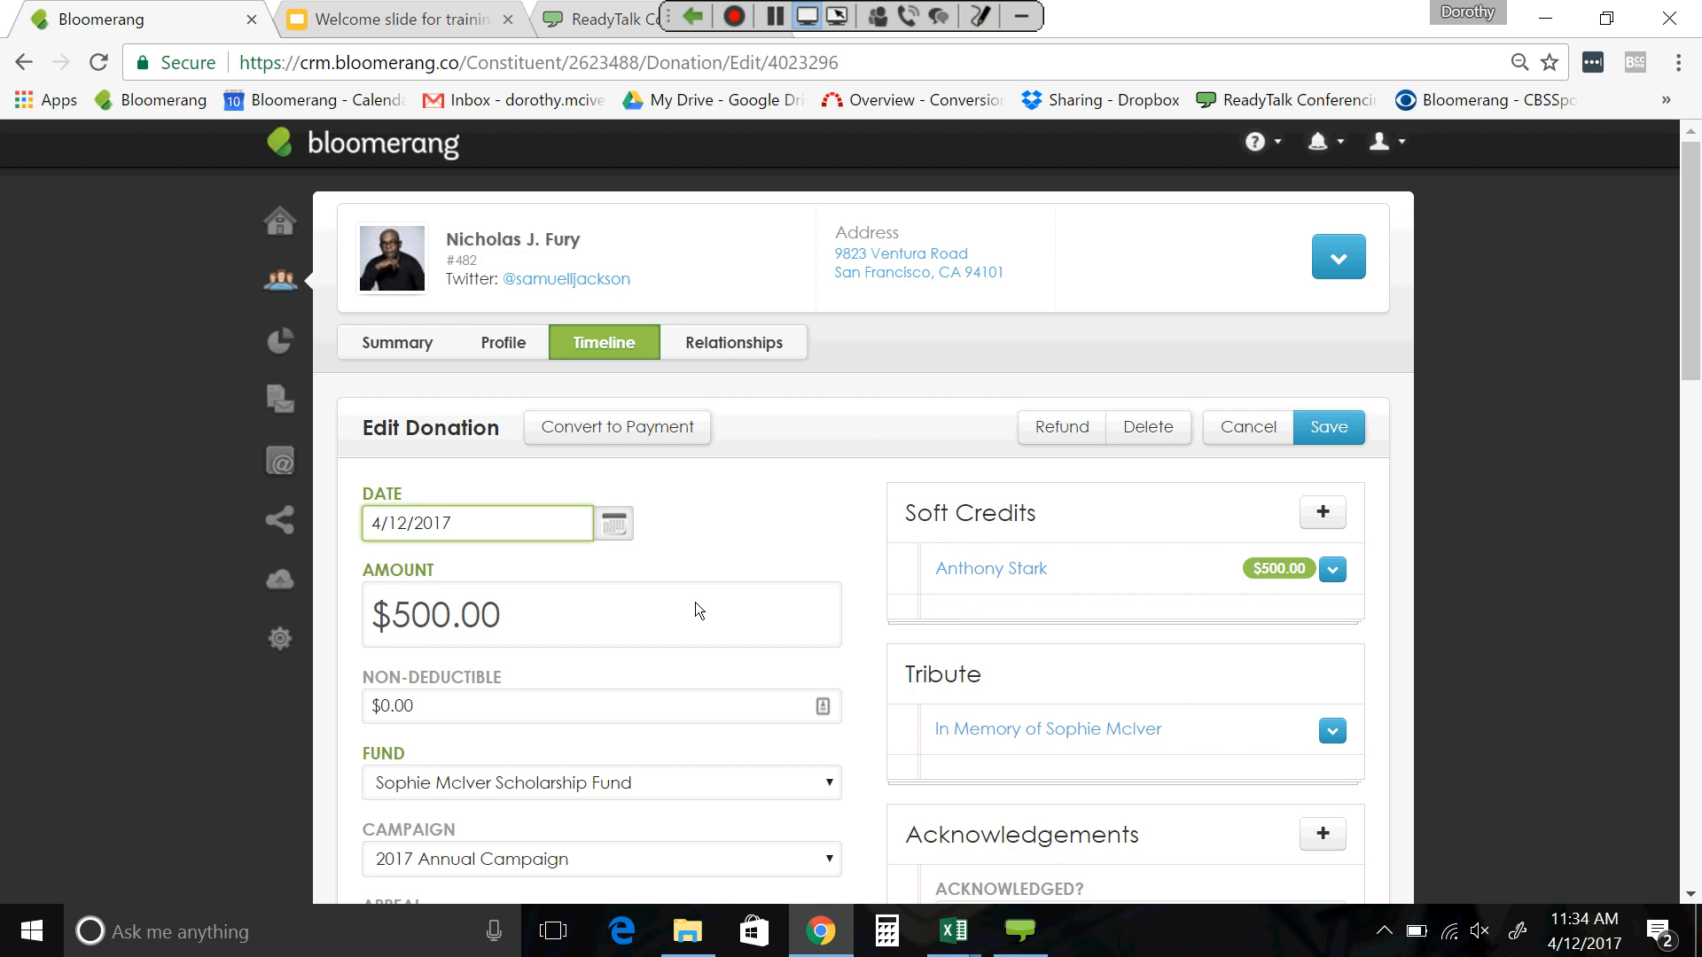
pyautogui.click(634, 439)
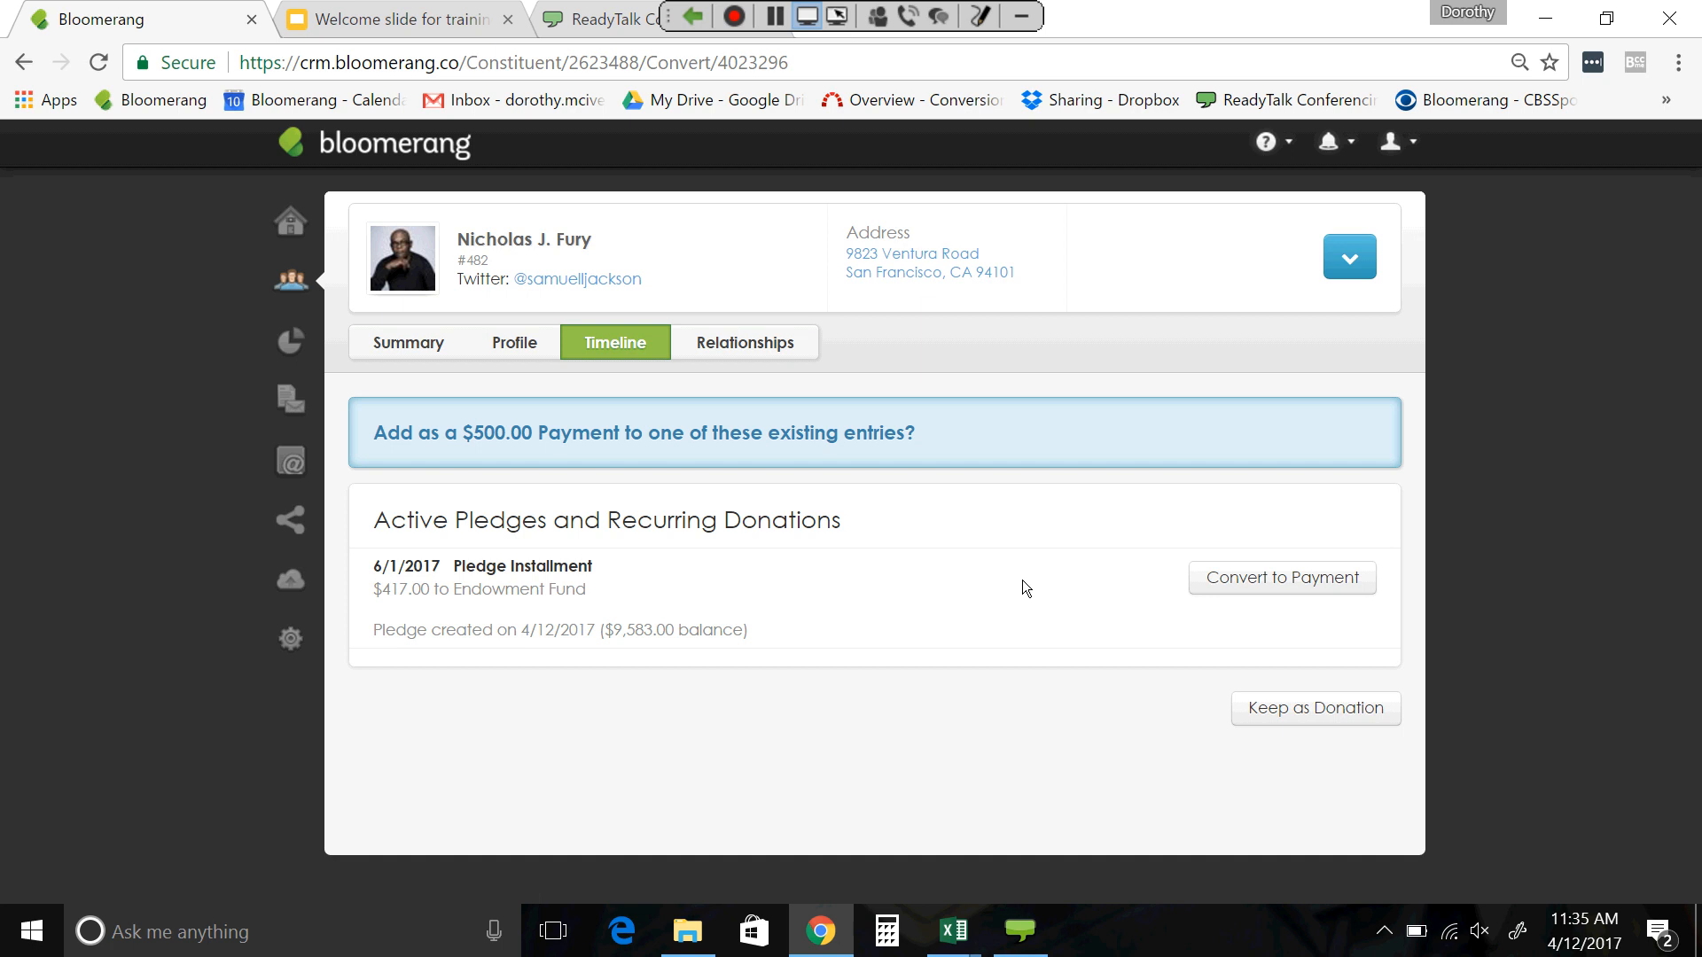
pyautogui.click(24, 62)
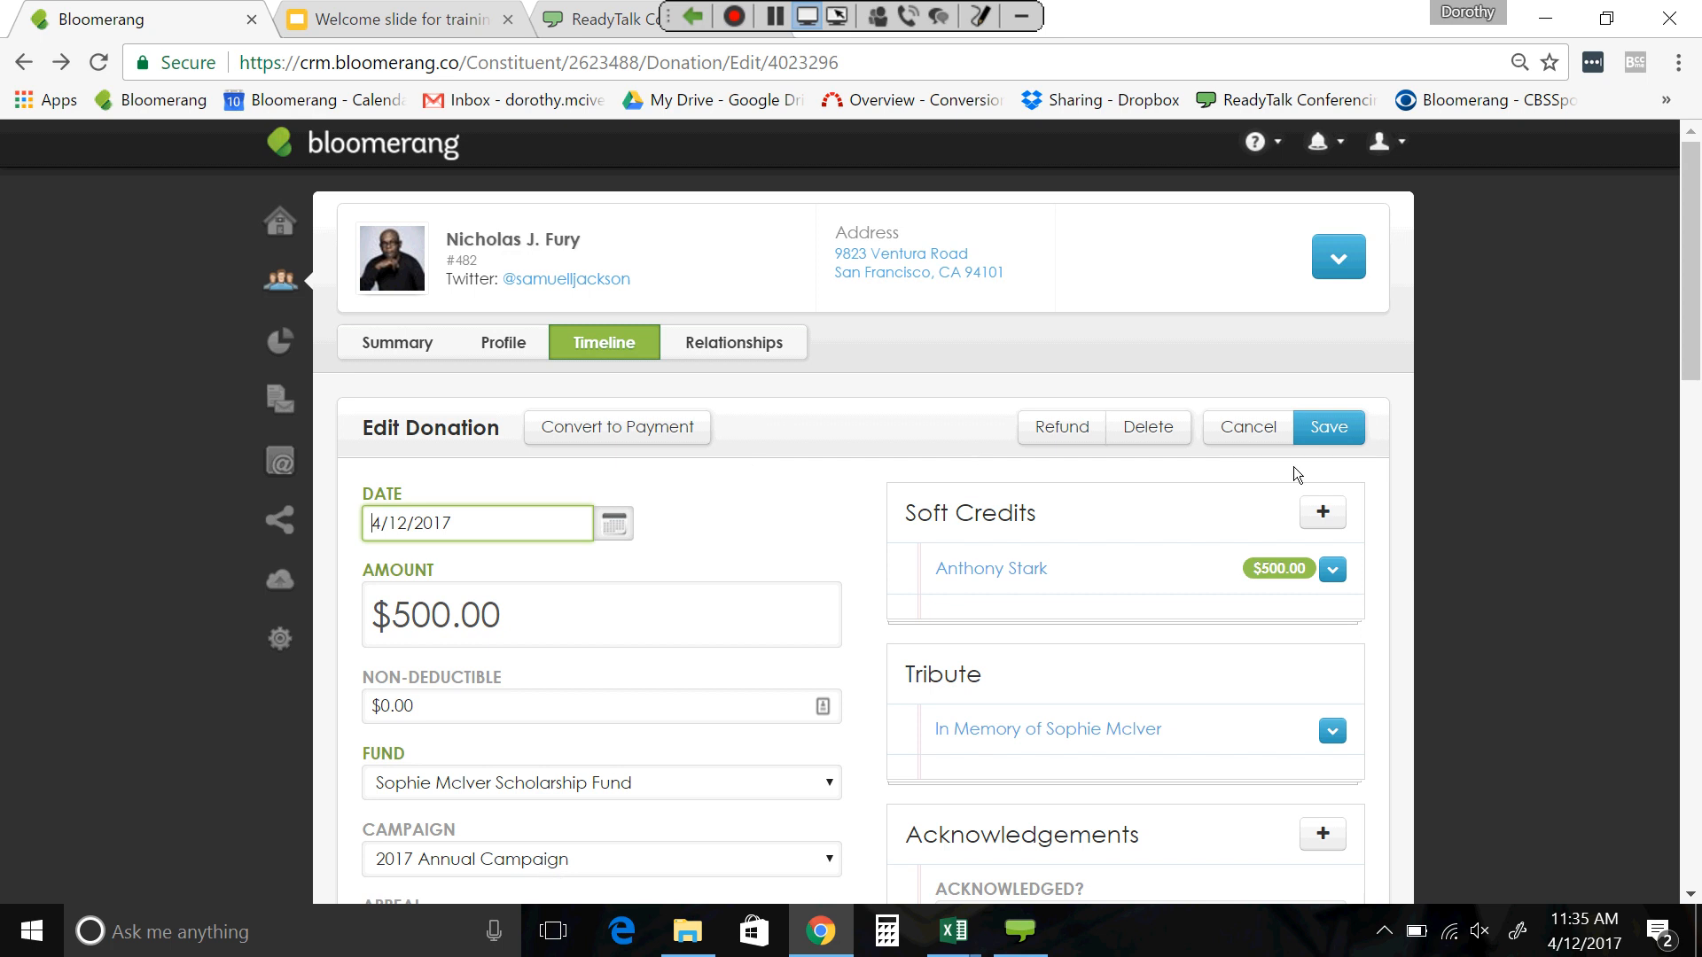
# - Save the open $500.00 scholarship fund donation
pyautogui.click(1333, 430)
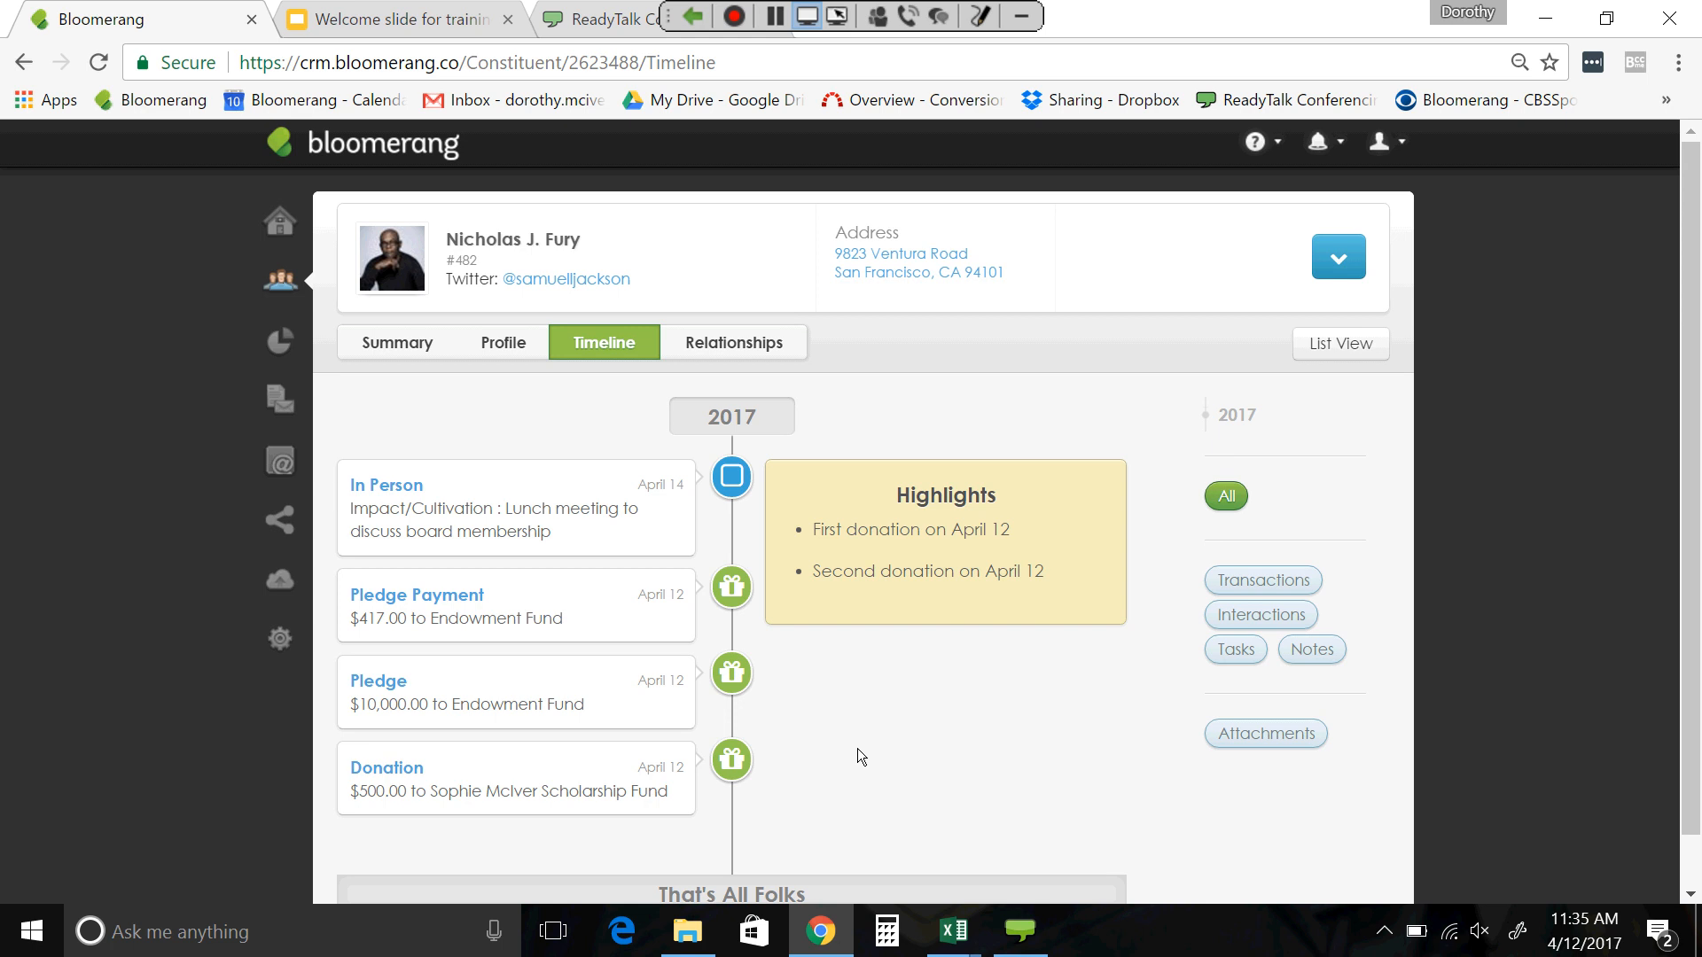
# - Start a new recurring donation schedule for the constituent with an amount of 50.00 to the Unrestricted Fund
pyautogui.click(1348, 259)
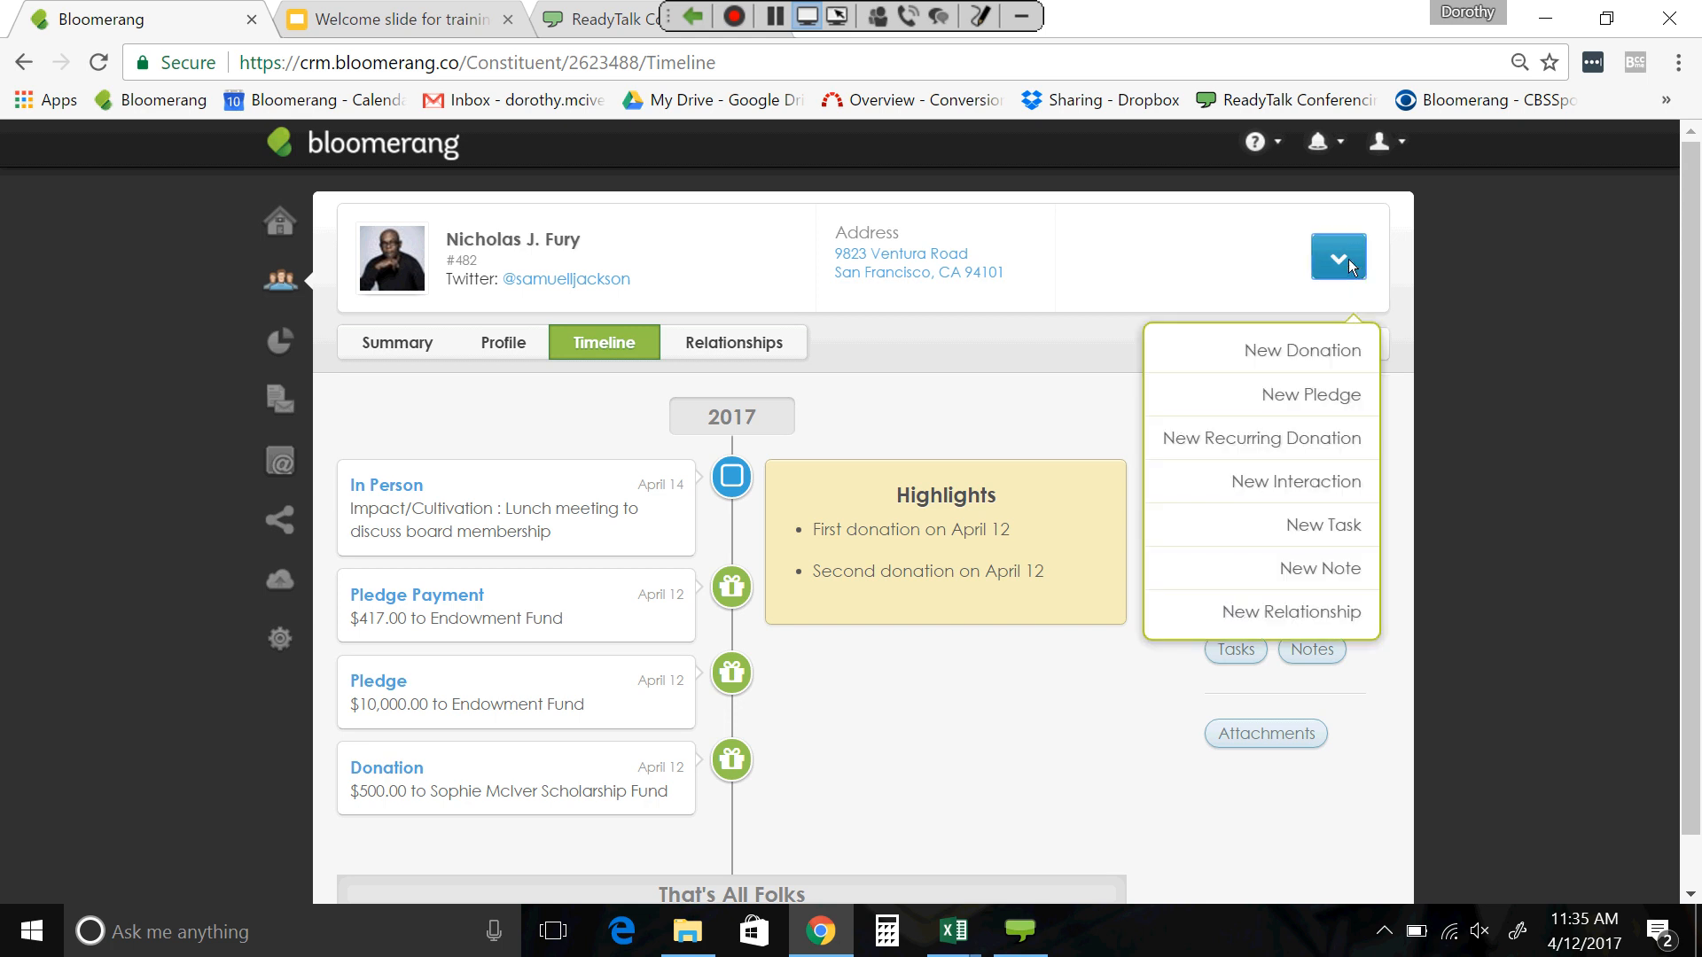
pyautogui.click(1338, 443)
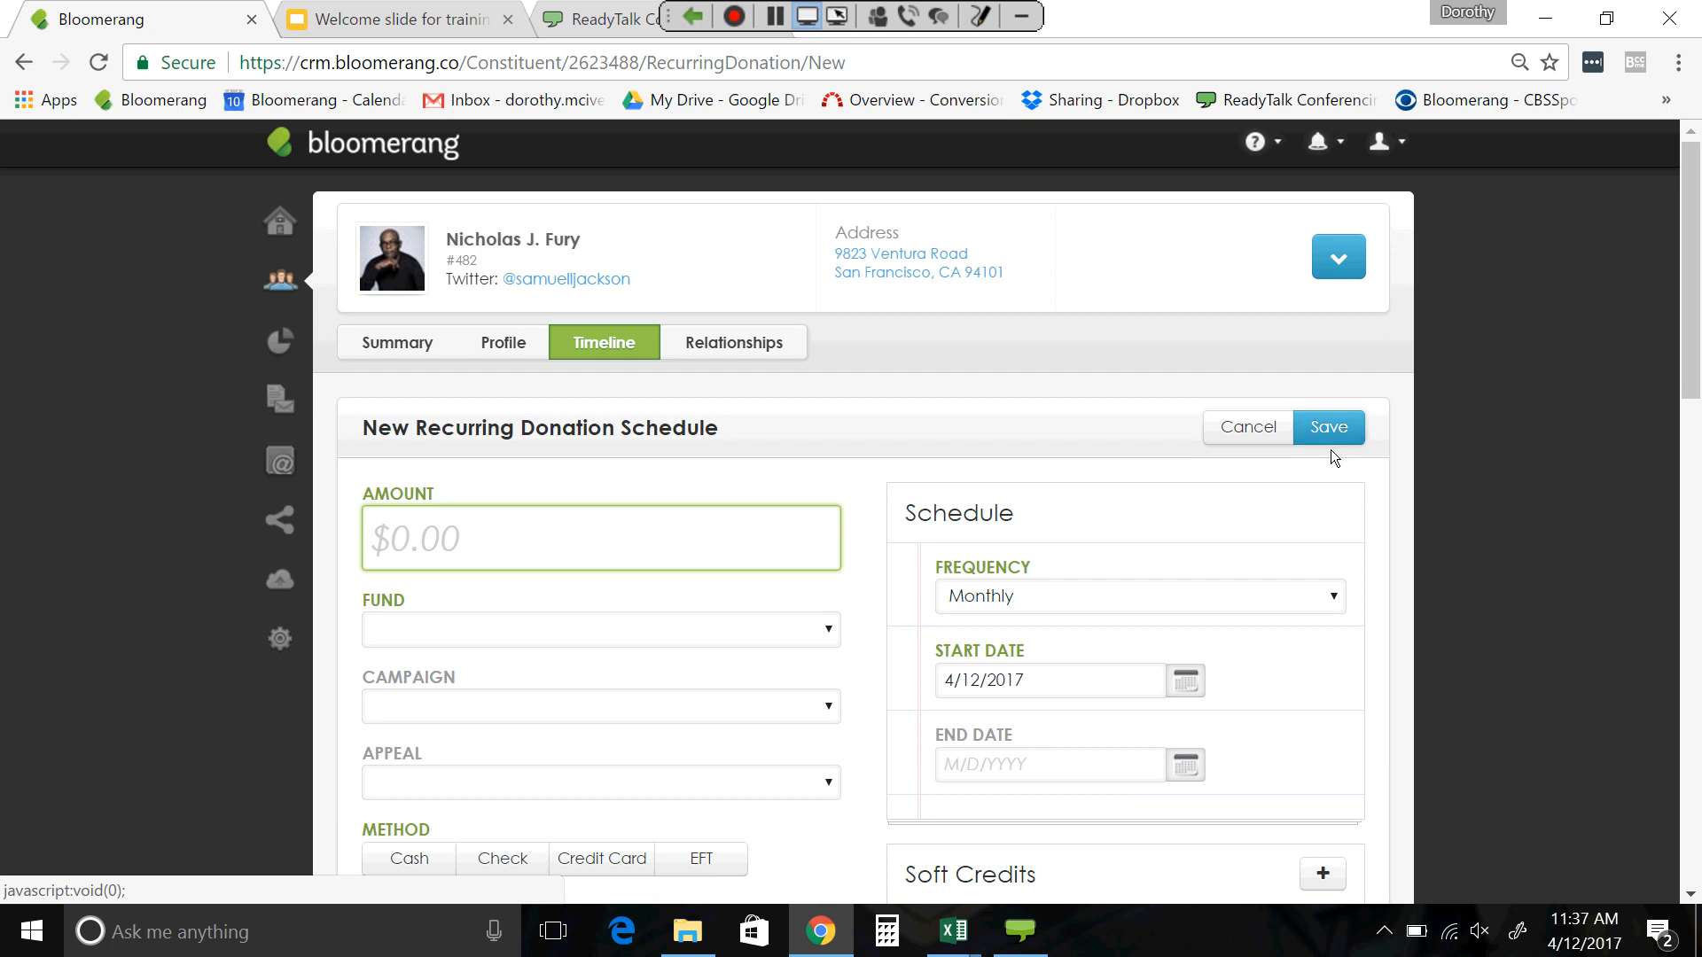
pyautogui.scroll(-2, 998, 397)
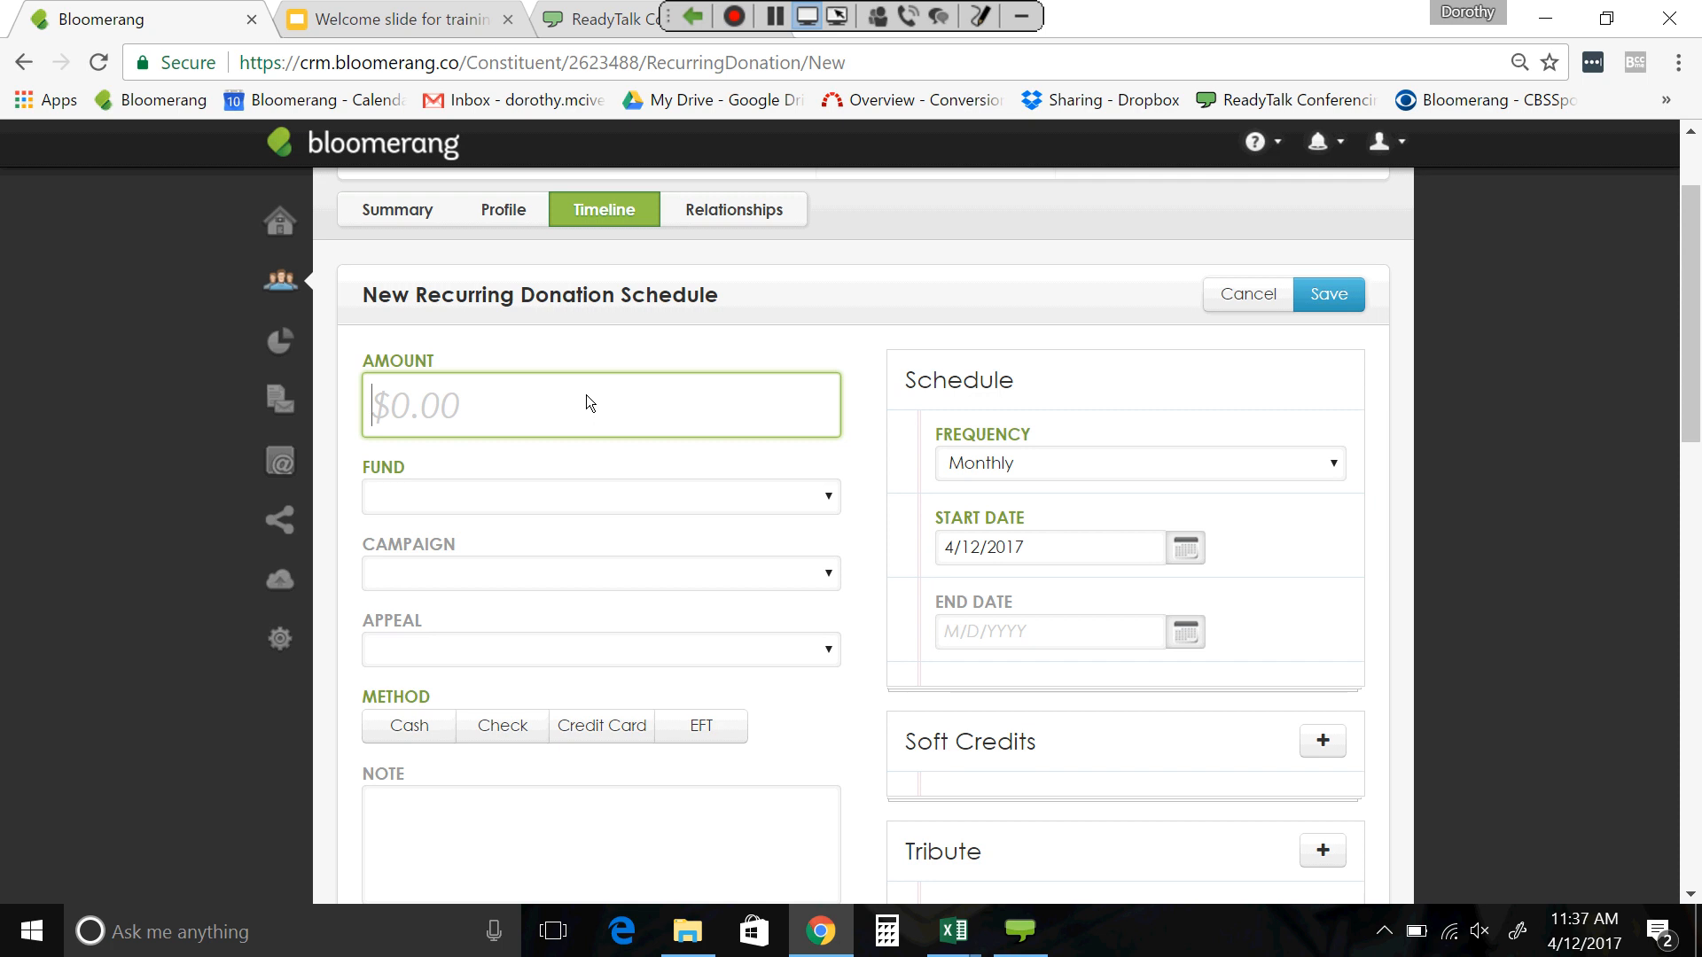
pyautogui.write('50.00')
pyautogui.click(848, 418)
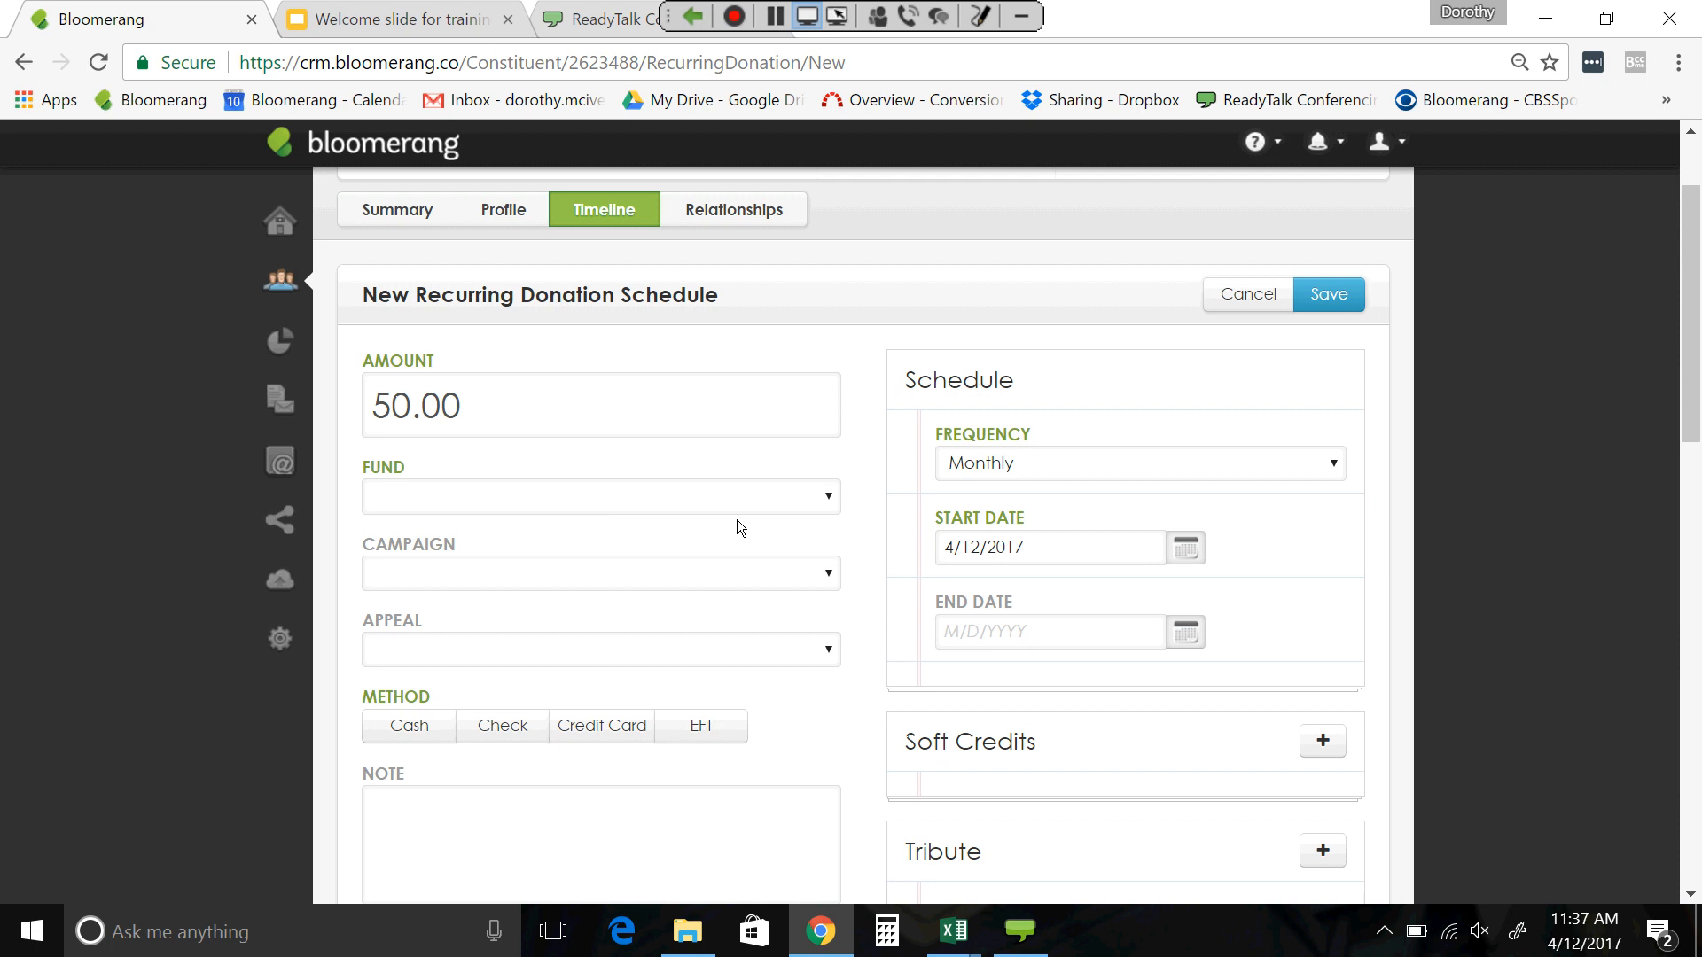
pyautogui.click(831, 496)
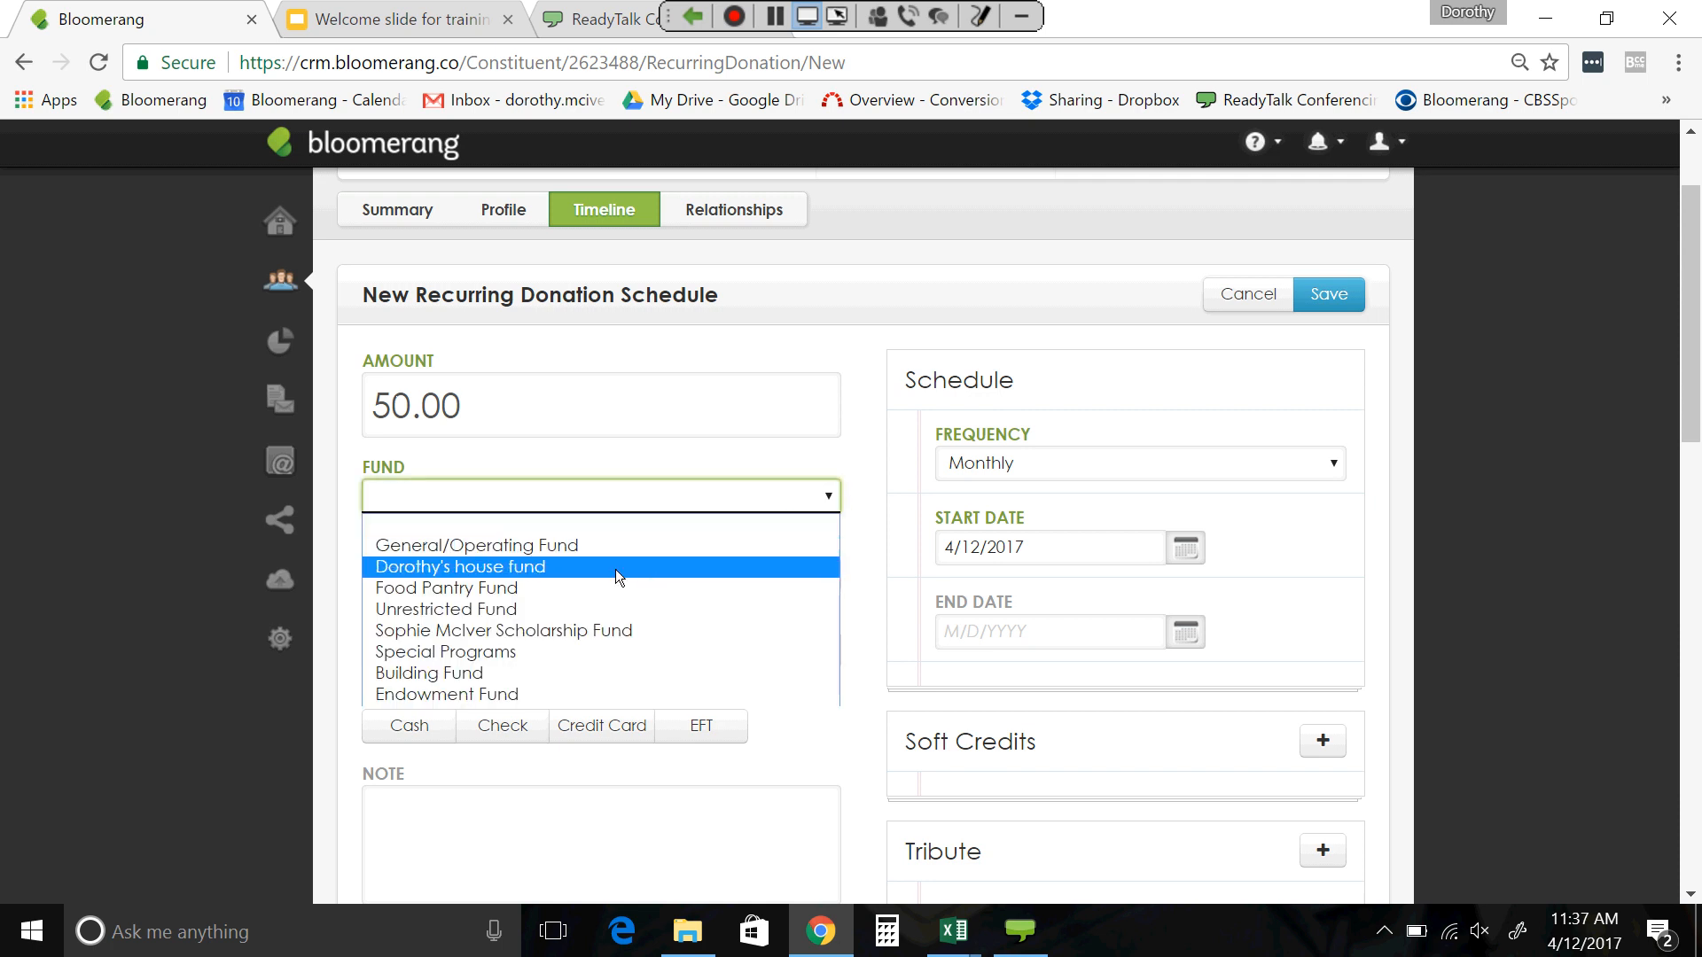
pyautogui.click(563, 605)
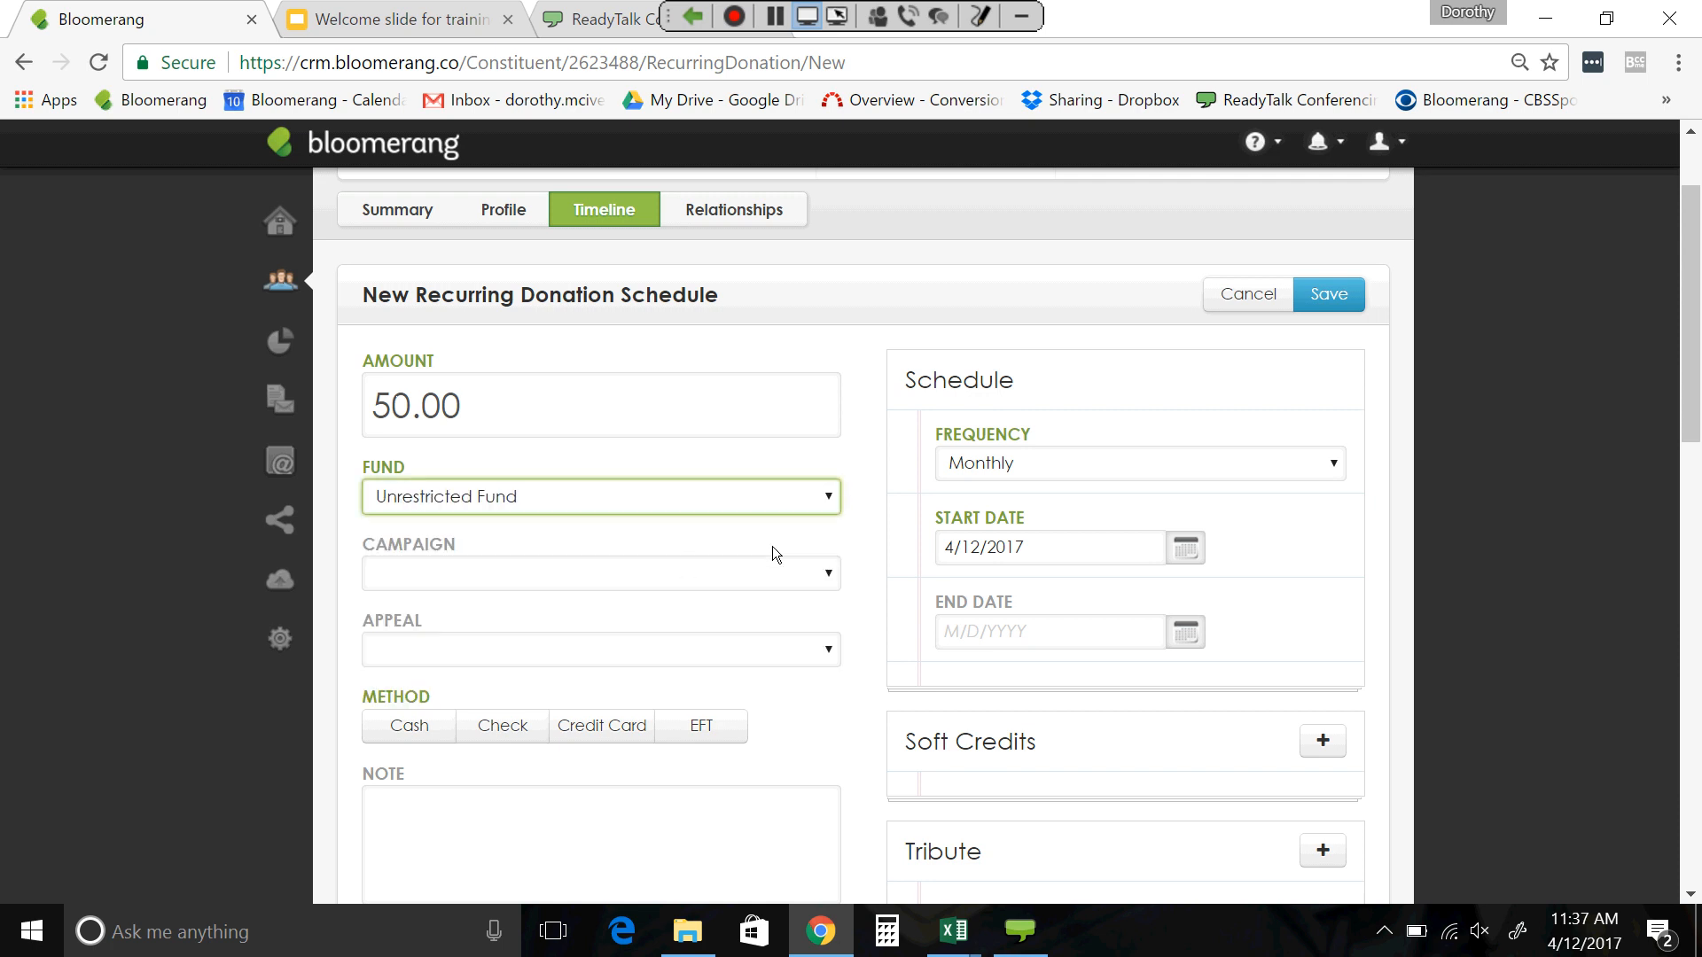
# - Assign the recurring donation to the 2017 Annual Campaign and 2017 Spring Appeal, with Credit Card as the method
pyautogui.click(832, 573)
pyautogui.click(617, 623)
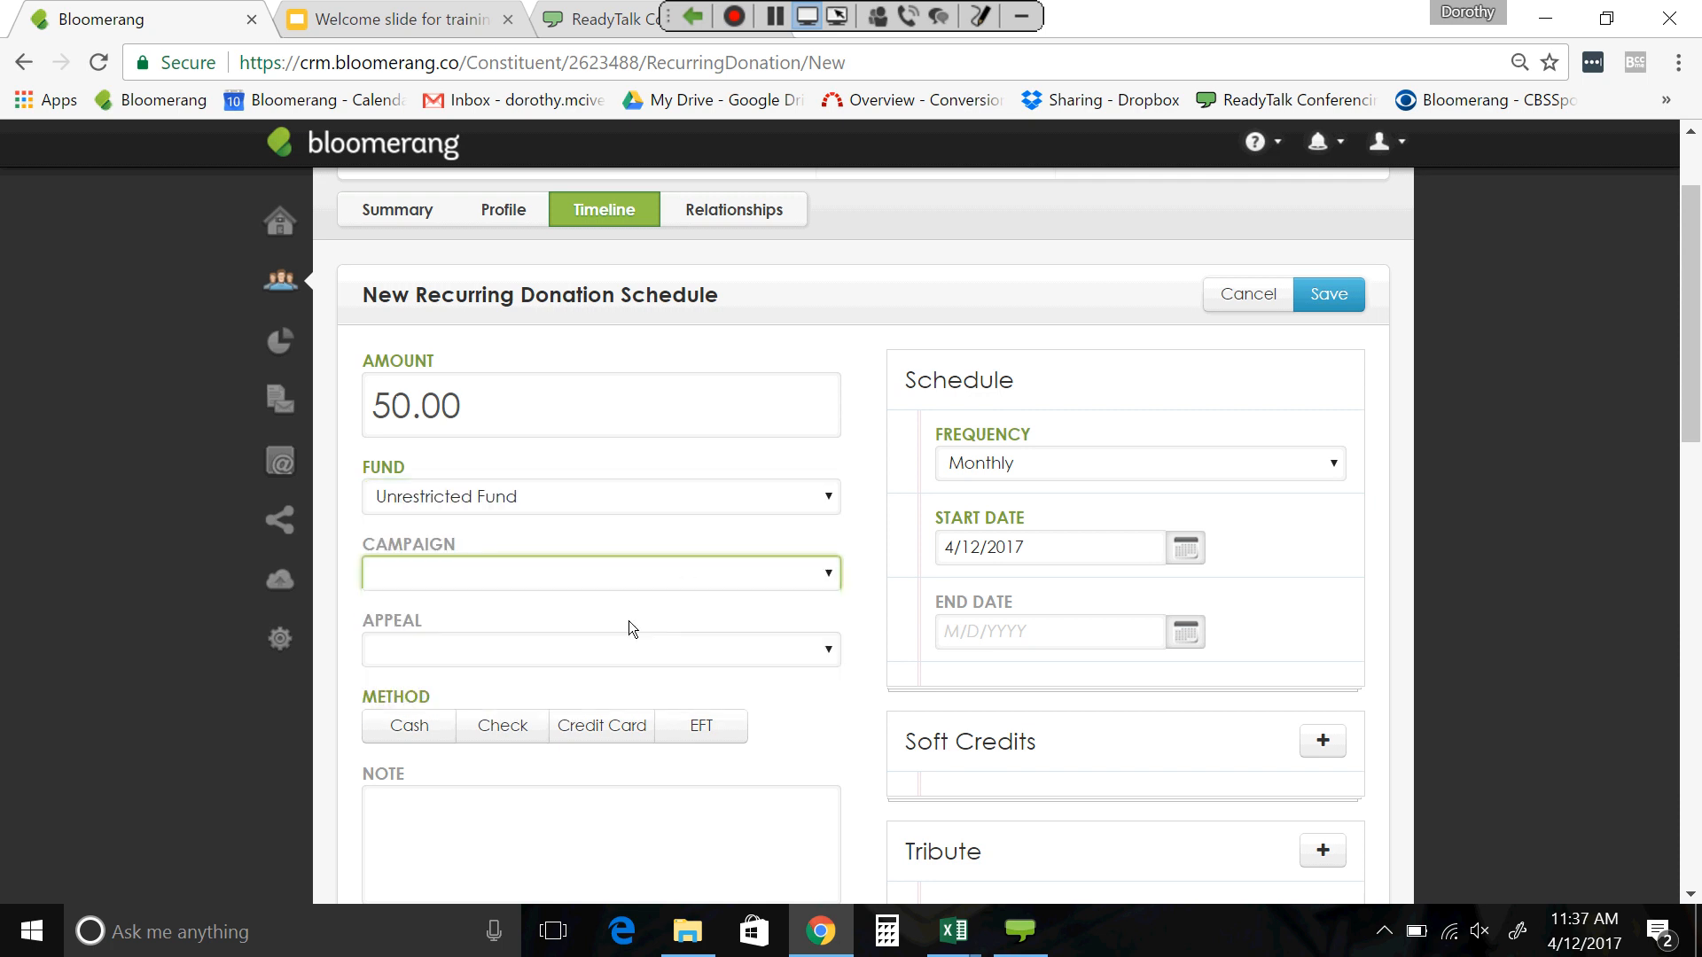
pyautogui.click(821, 650)
pyautogui.click(578, 700)
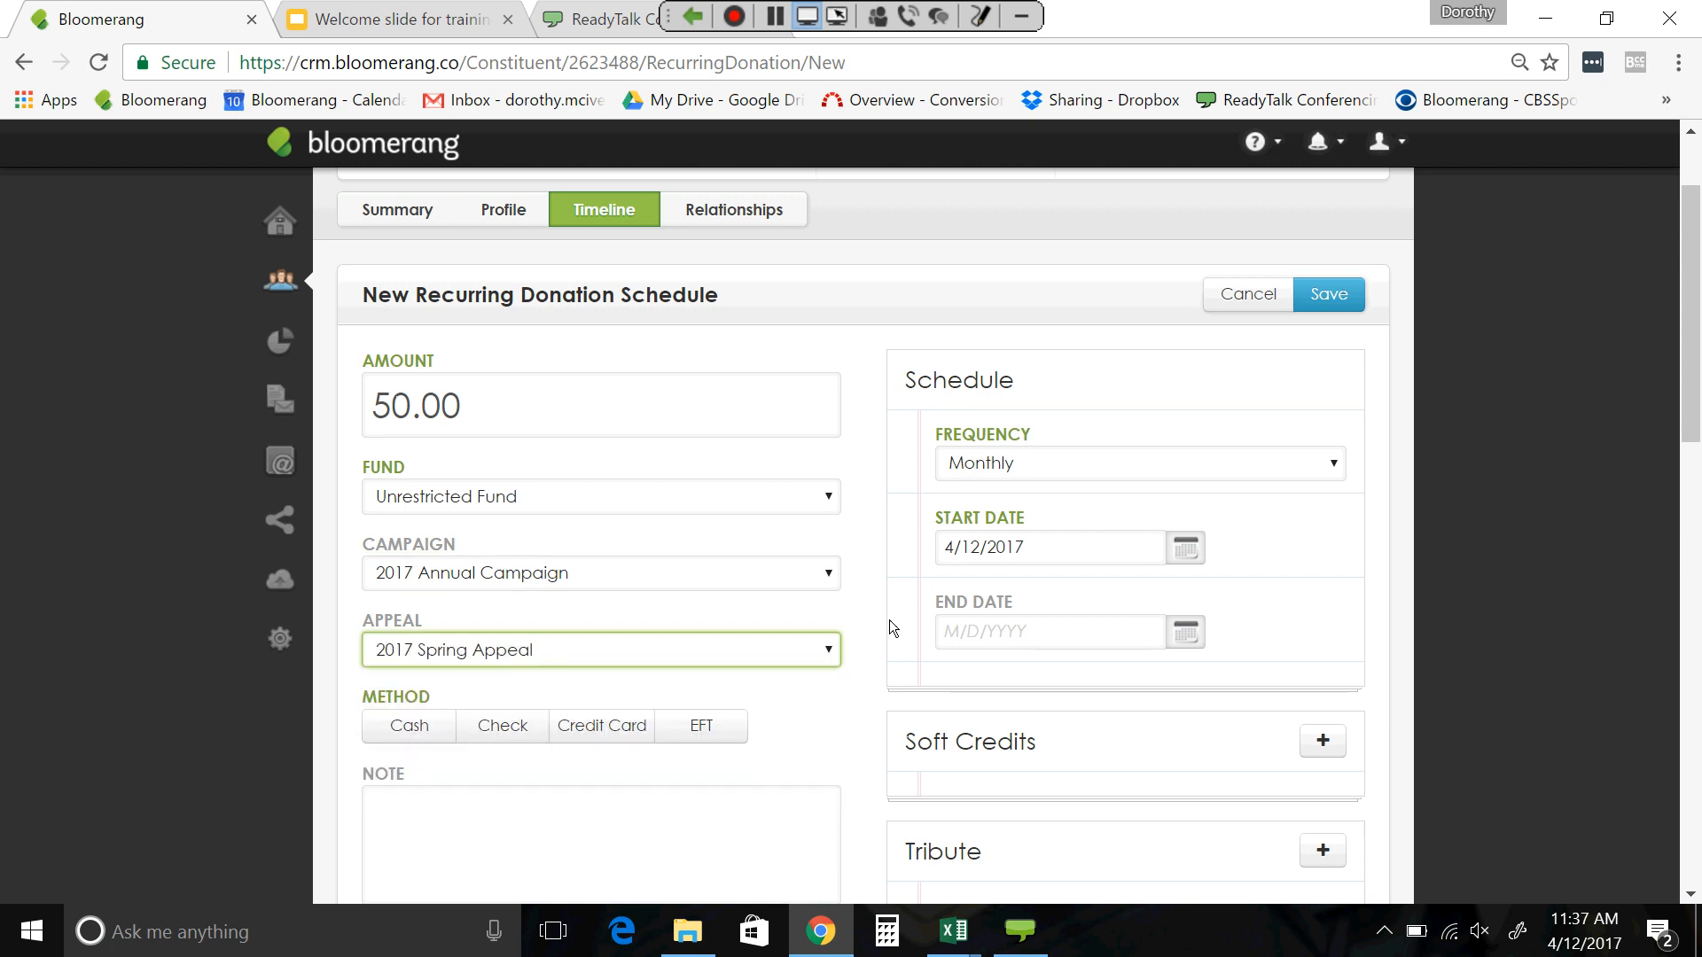
pyautogui.click(879, 587)
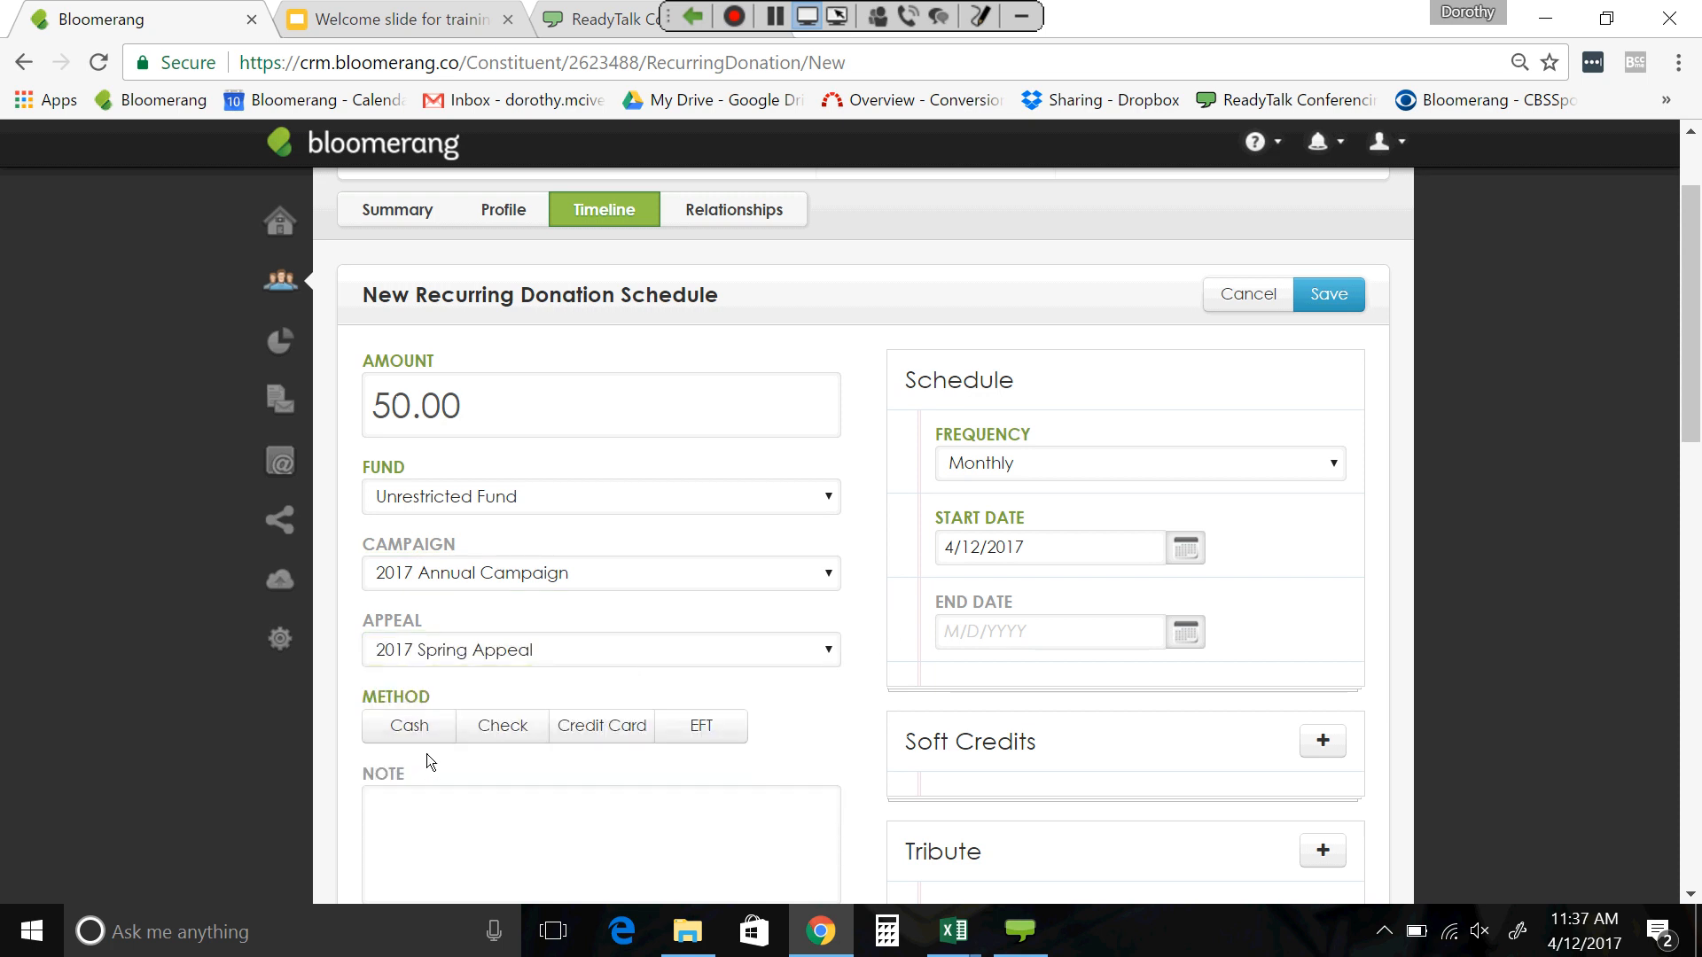
pyautogui.click(616, 733)
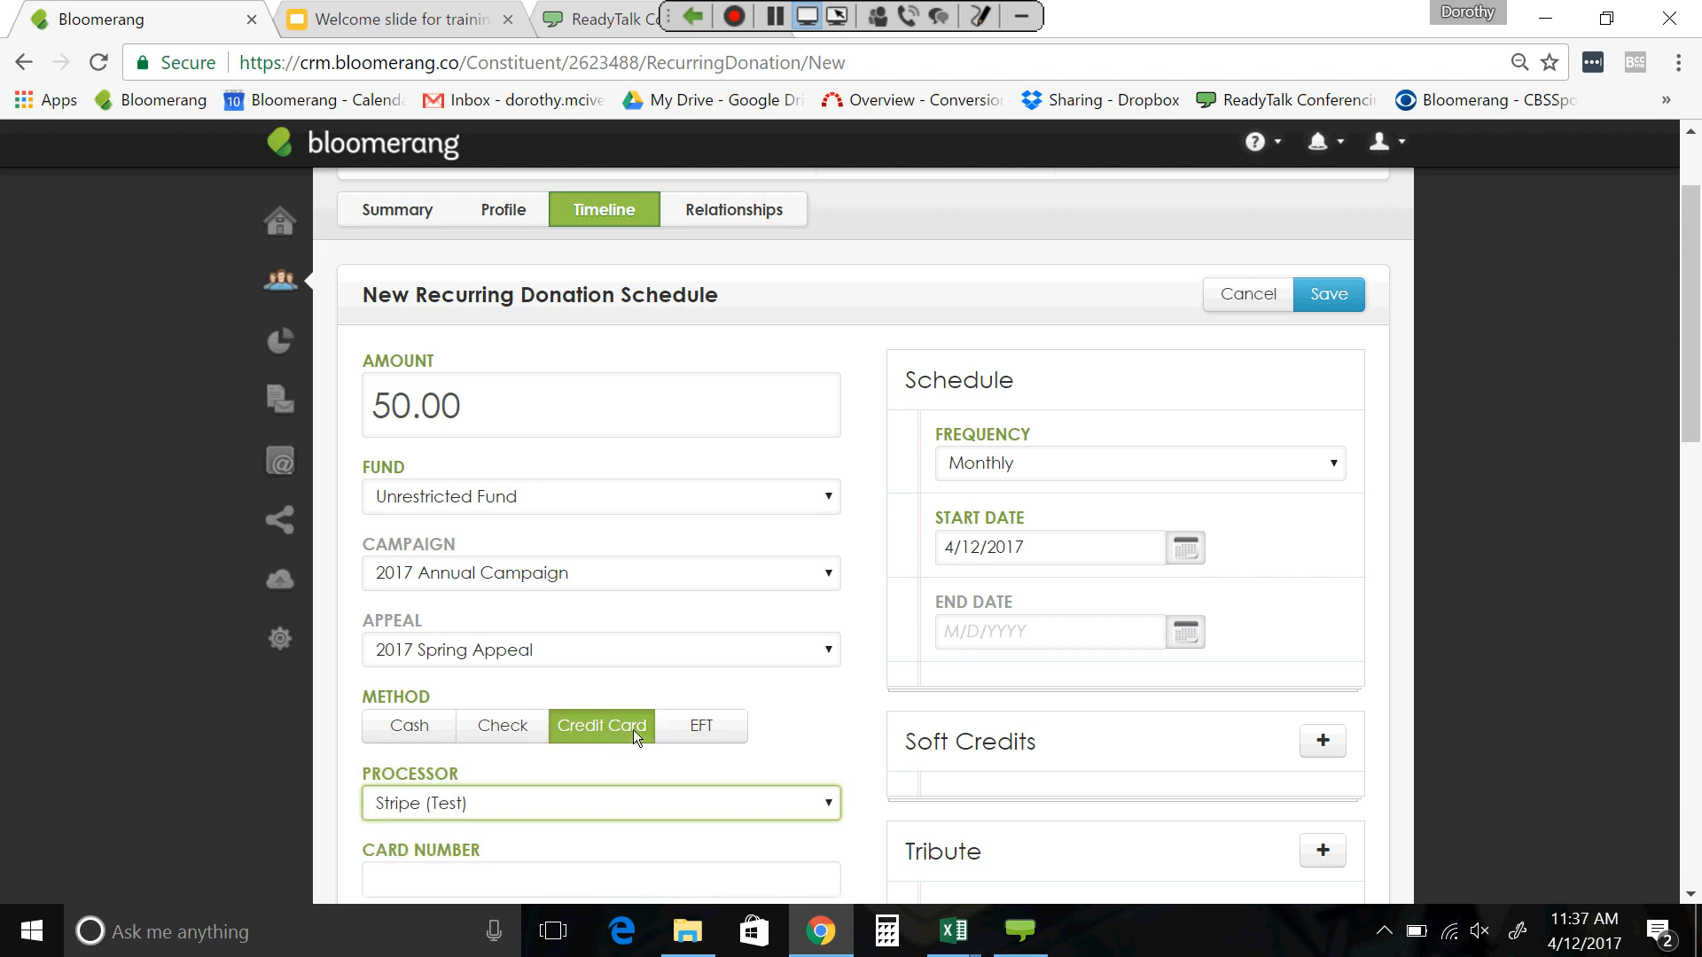
# - Set the monthly recurring schedule's start date to 5/15/2017 and leave its end date blank
pyautogui.scroll(-1, 833, 695)
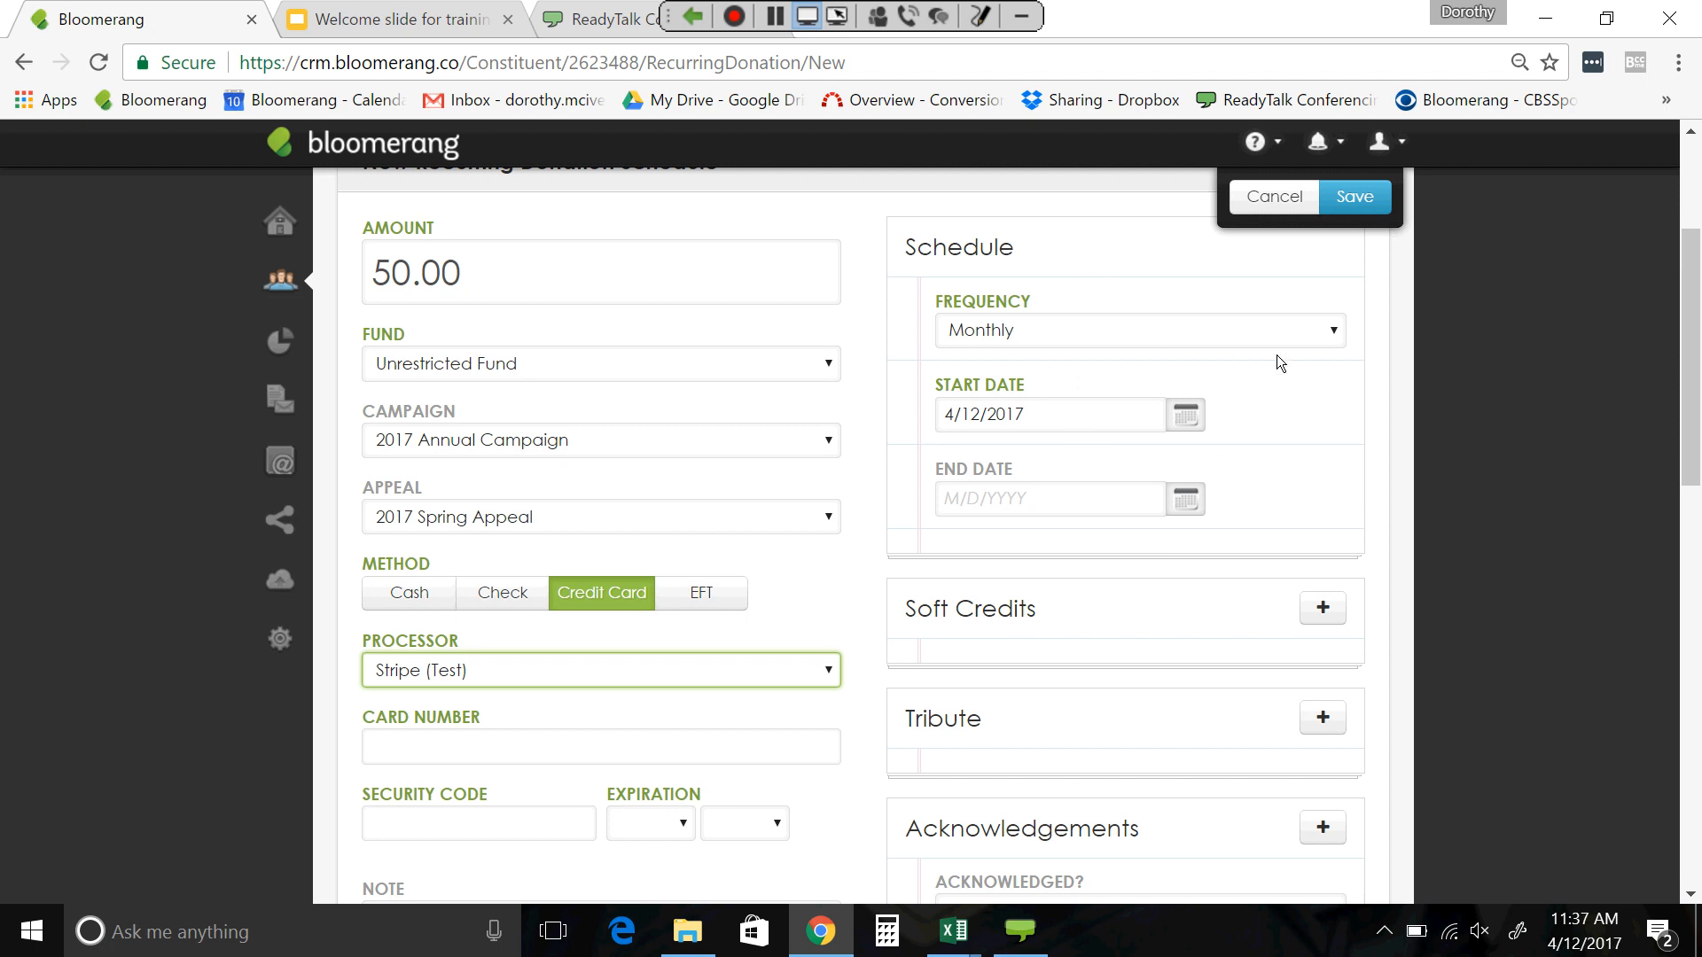
pyautogui.click(1188, 415)
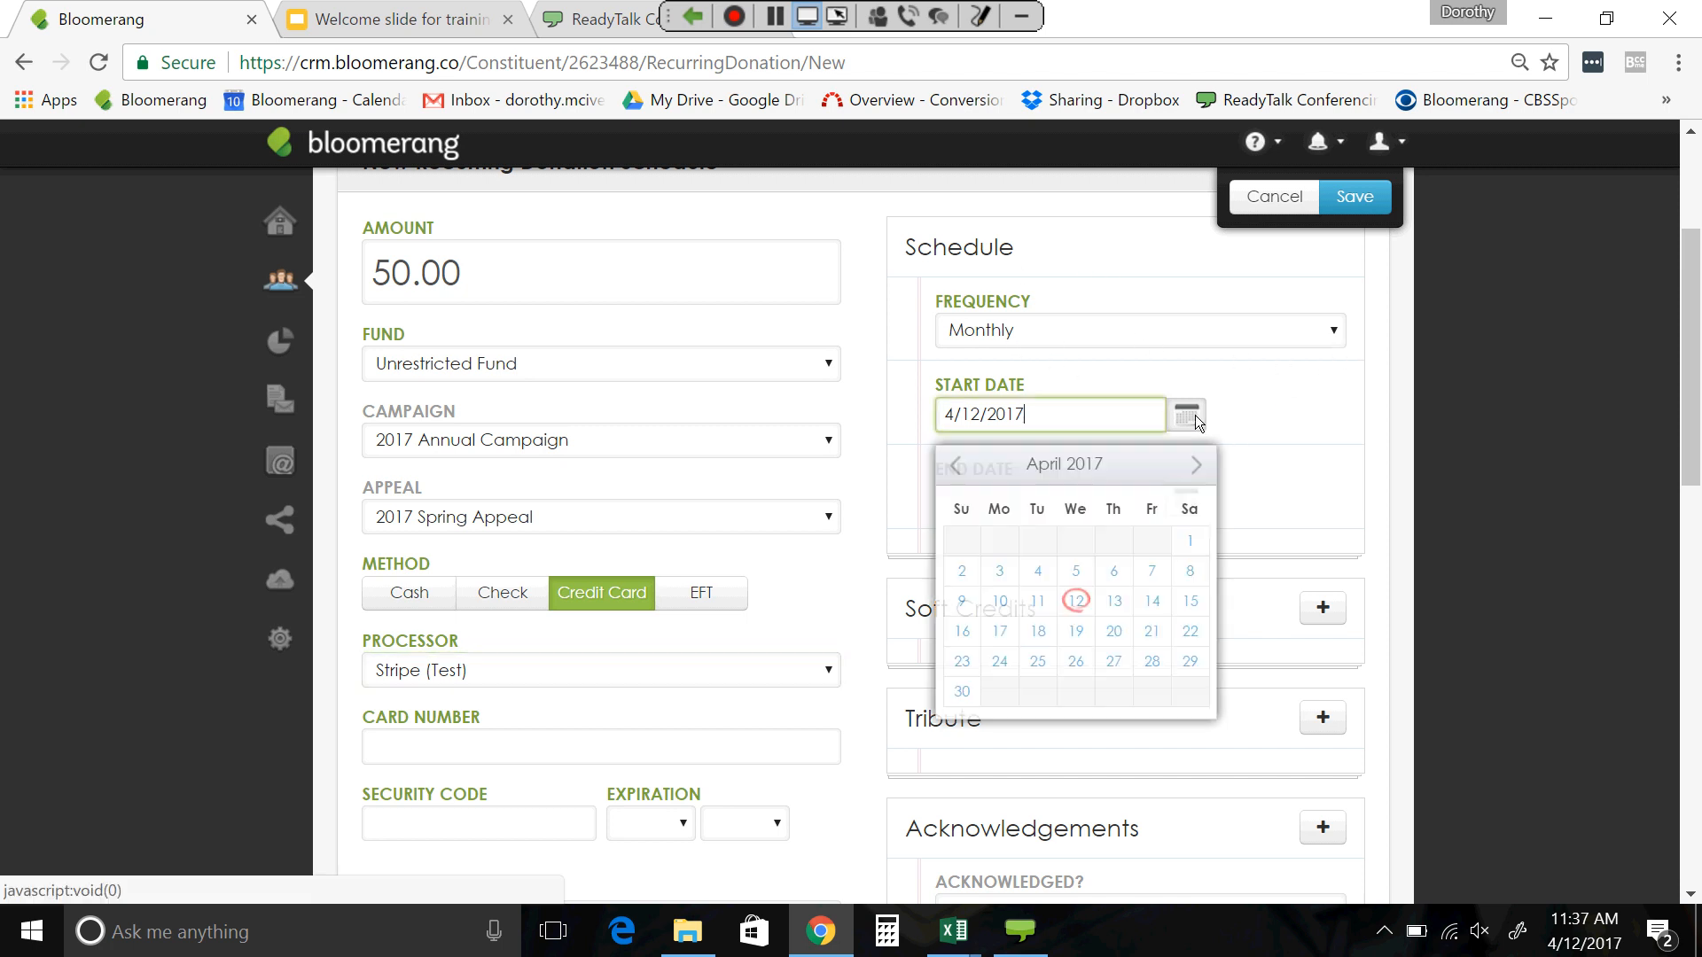
pyautogui.click(1196, 466)
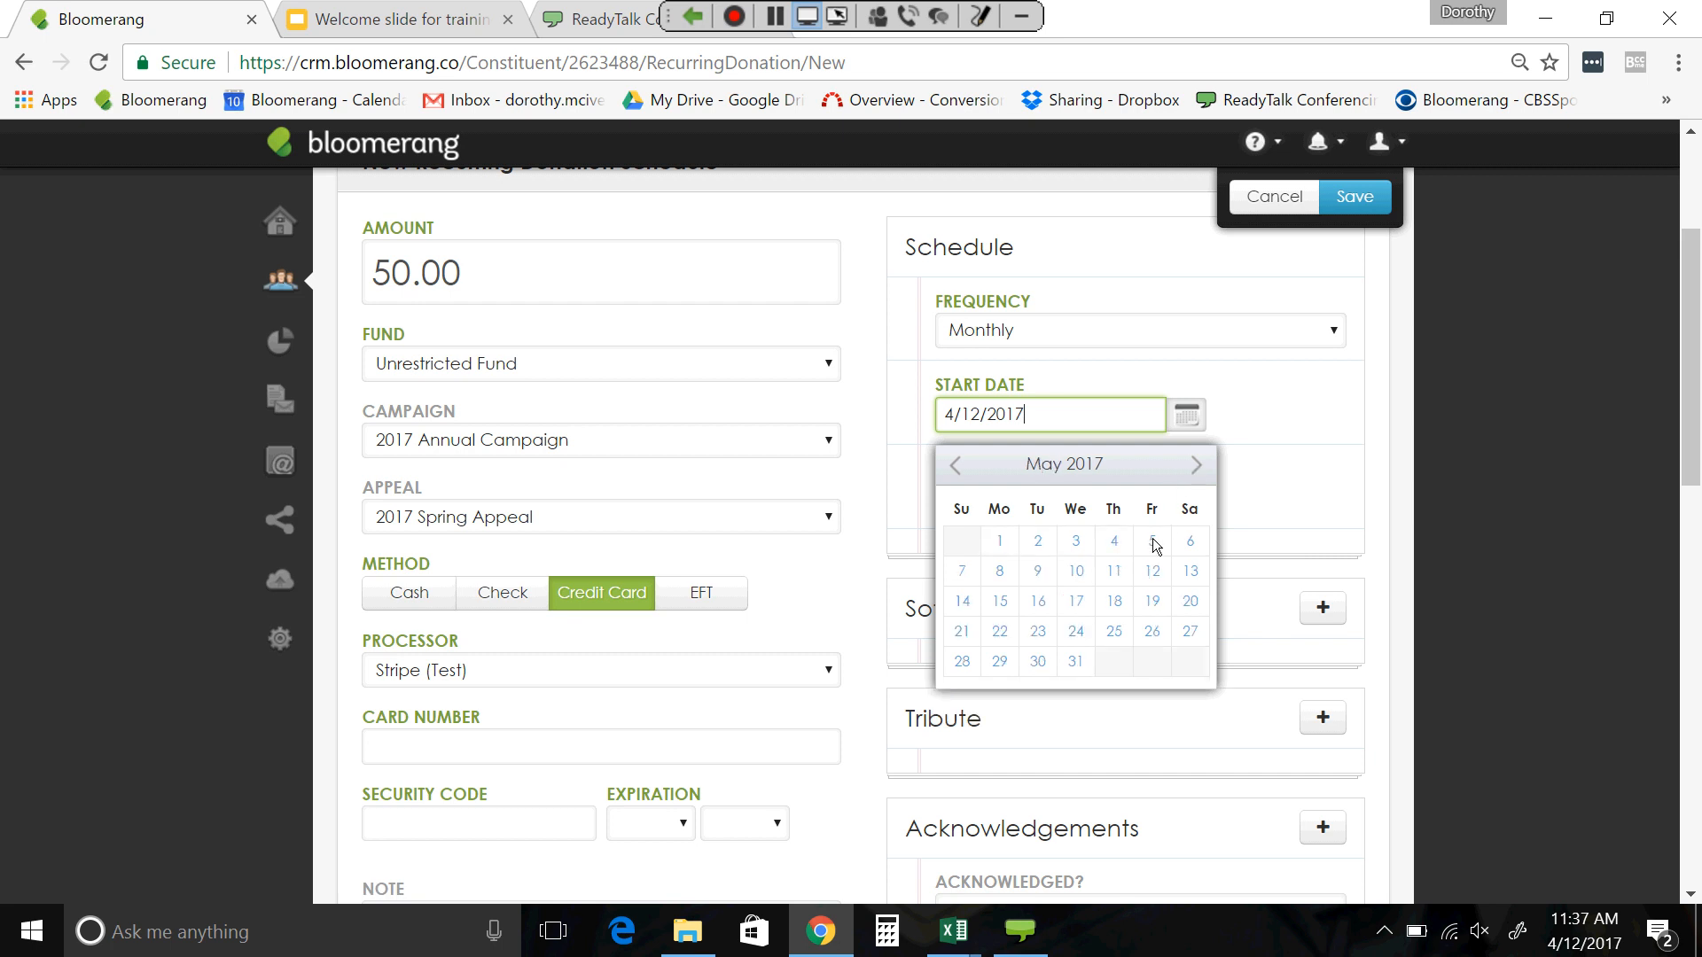
pyautogui.click(1000, 602)
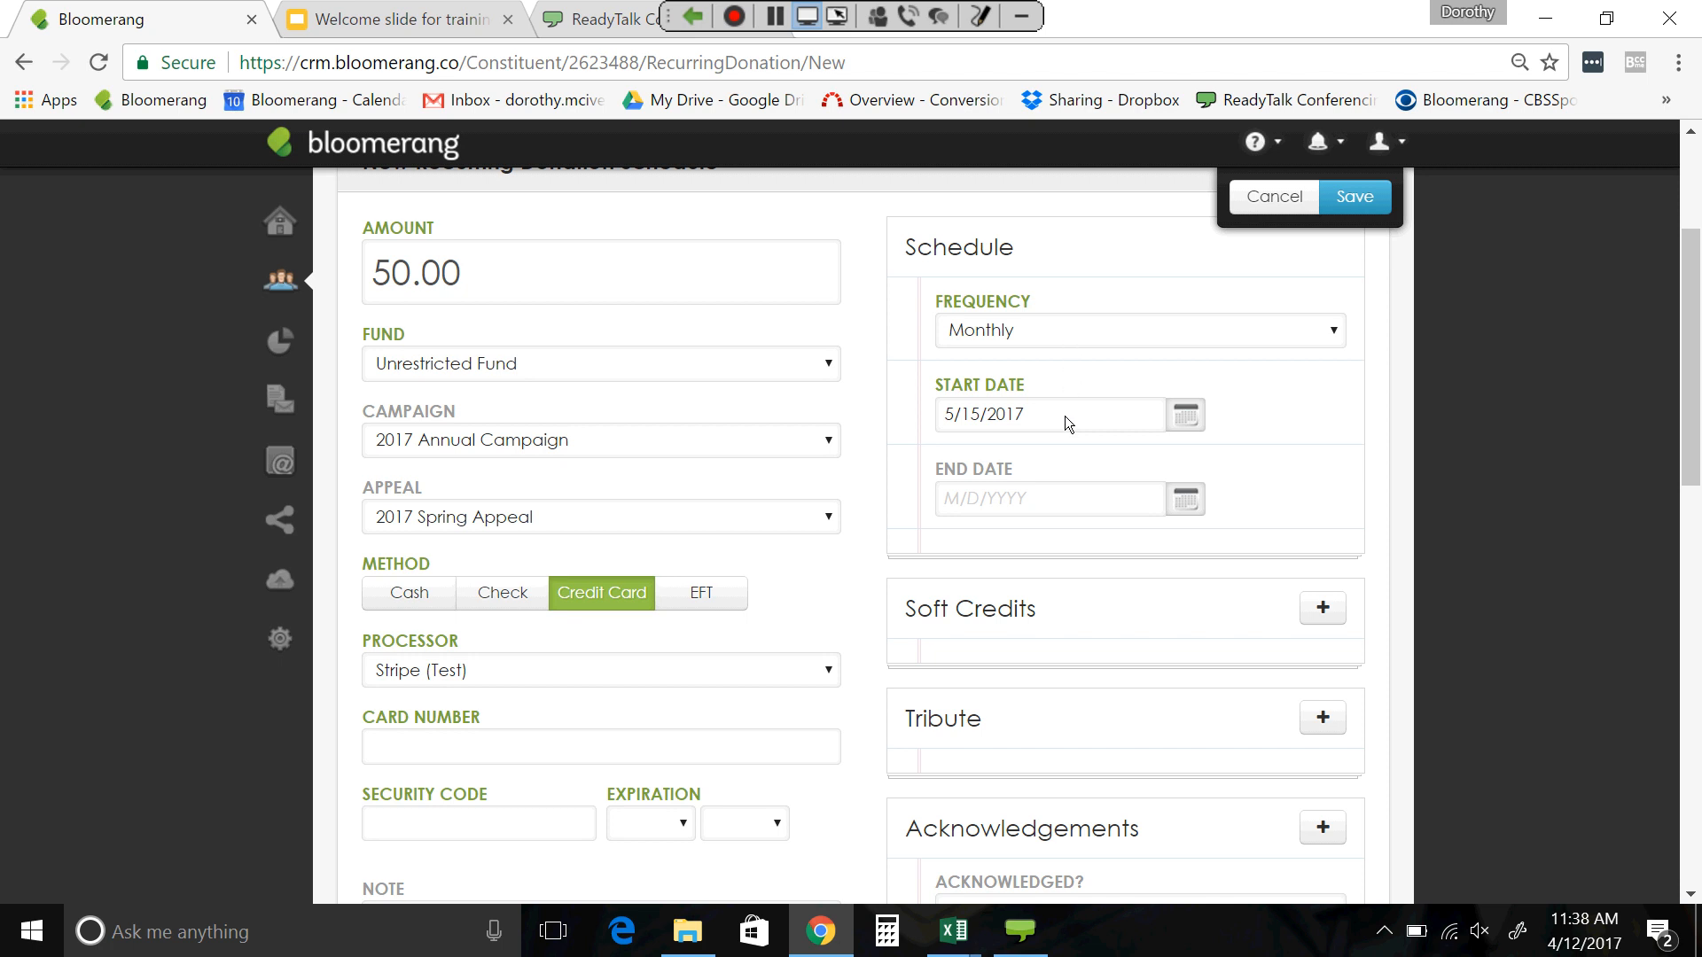
pyautogui.click(1041, 497)
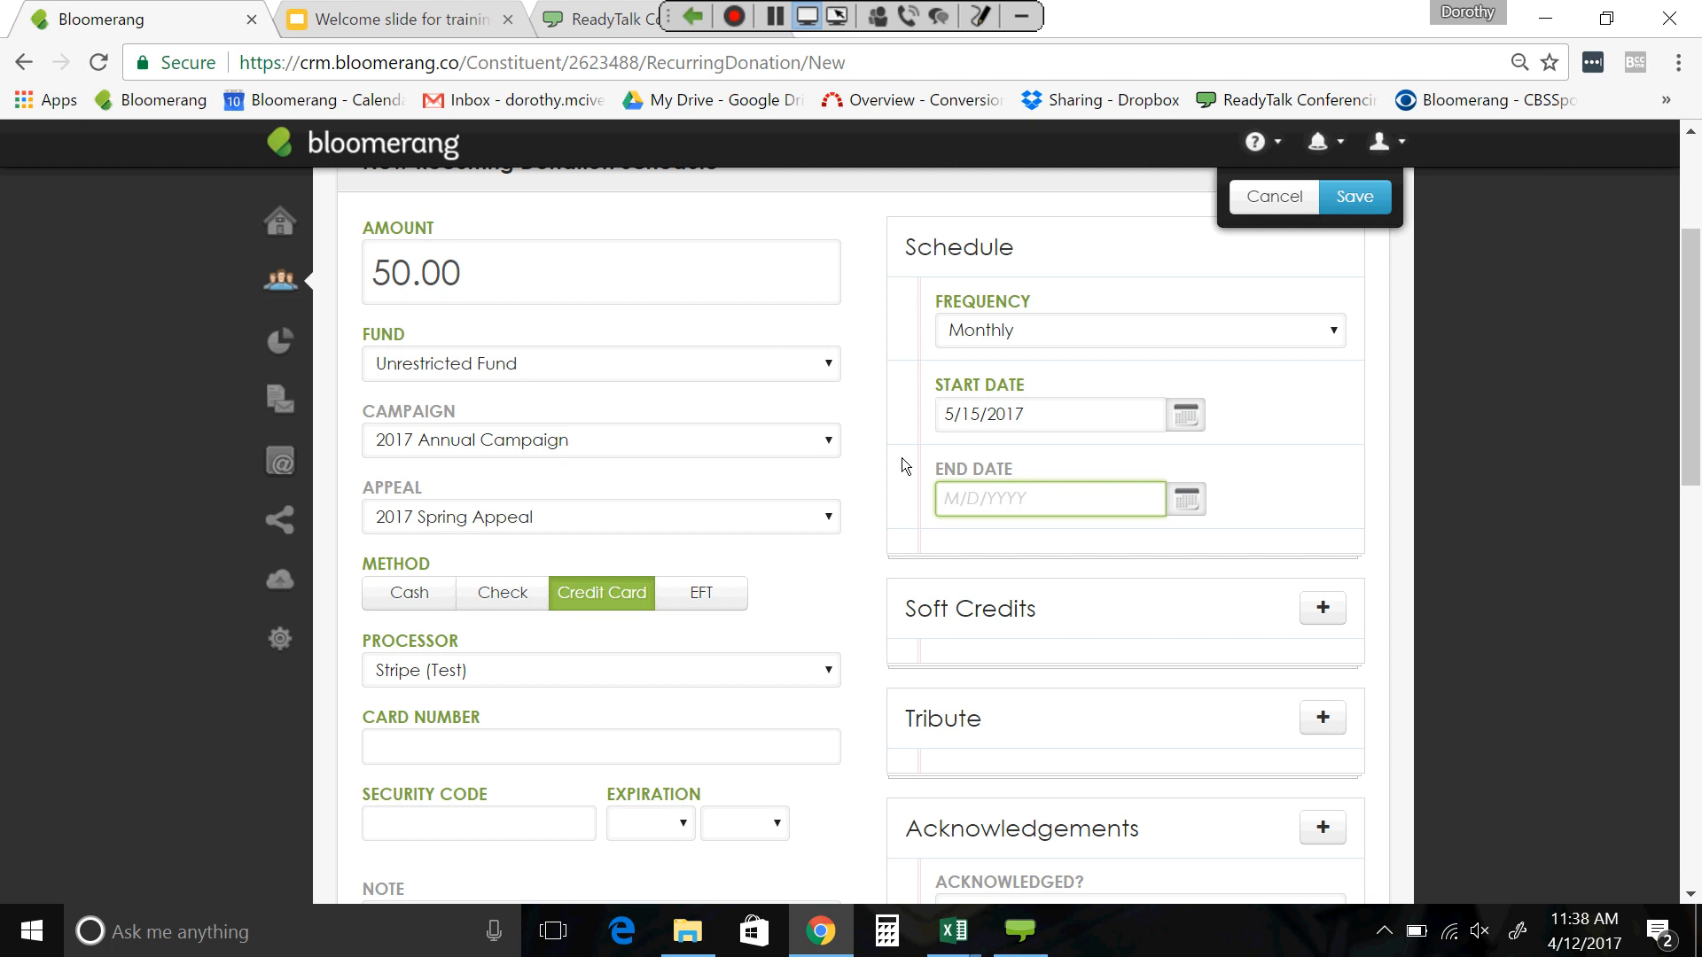
# - Compare the Check and Credit Card method options, and cancel the recurring donation schedule without saving
pyautogui.click(498, 599)
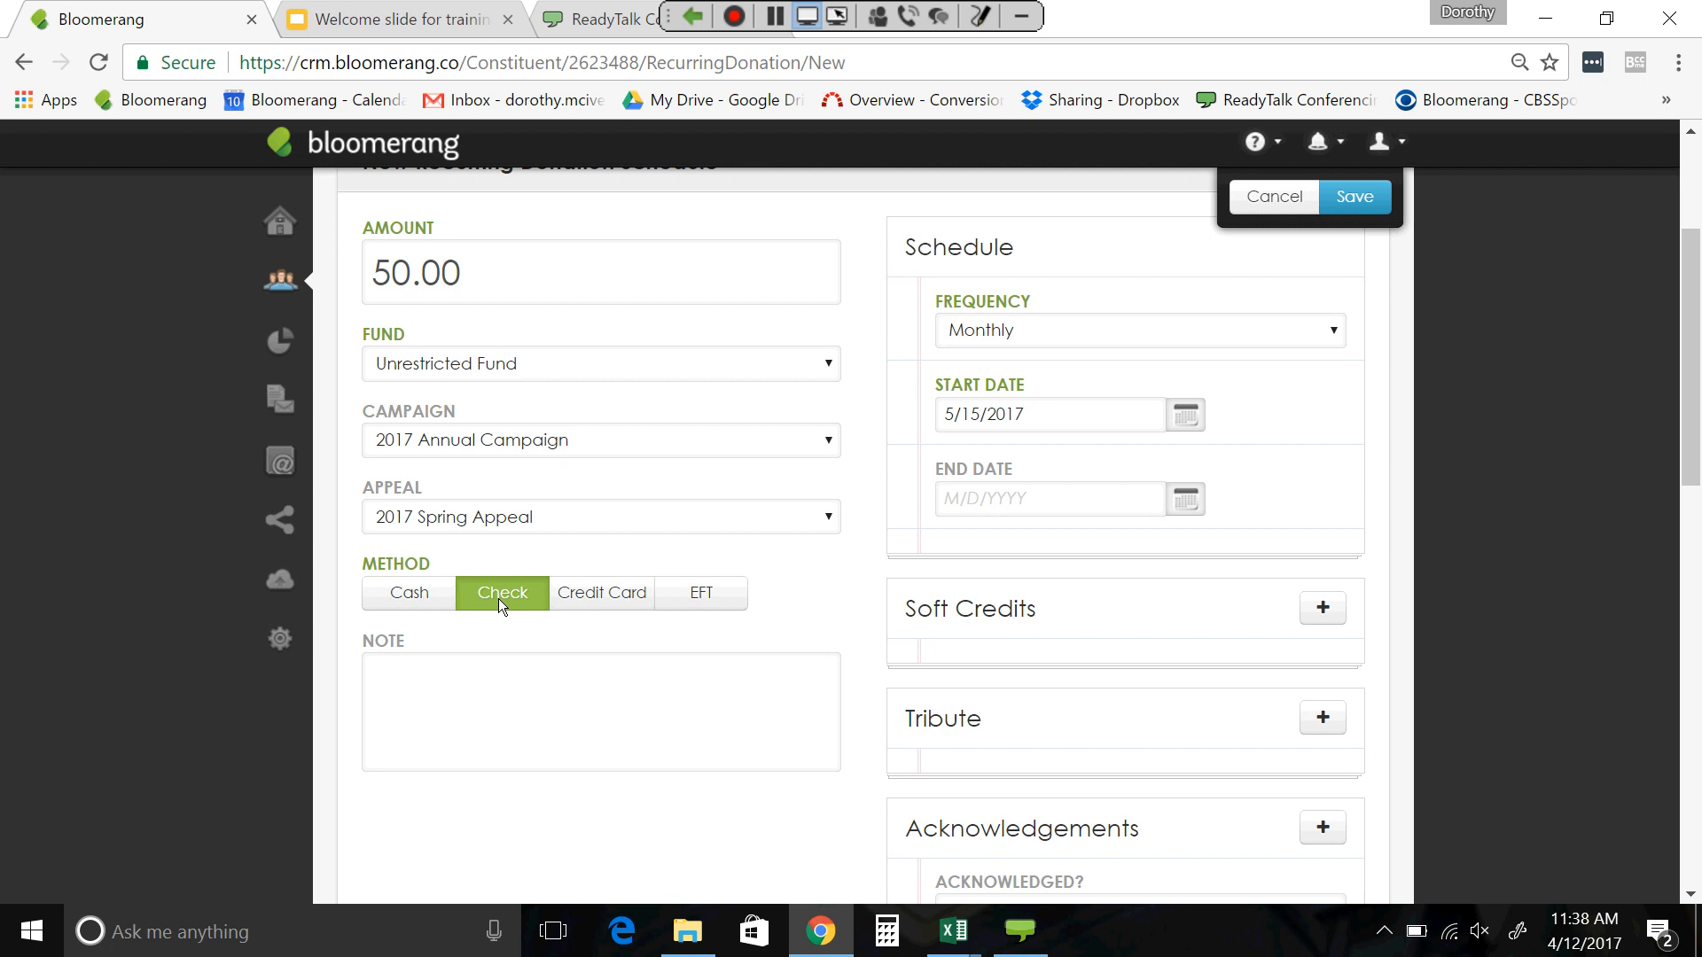
pyautogui.click(625, 596)
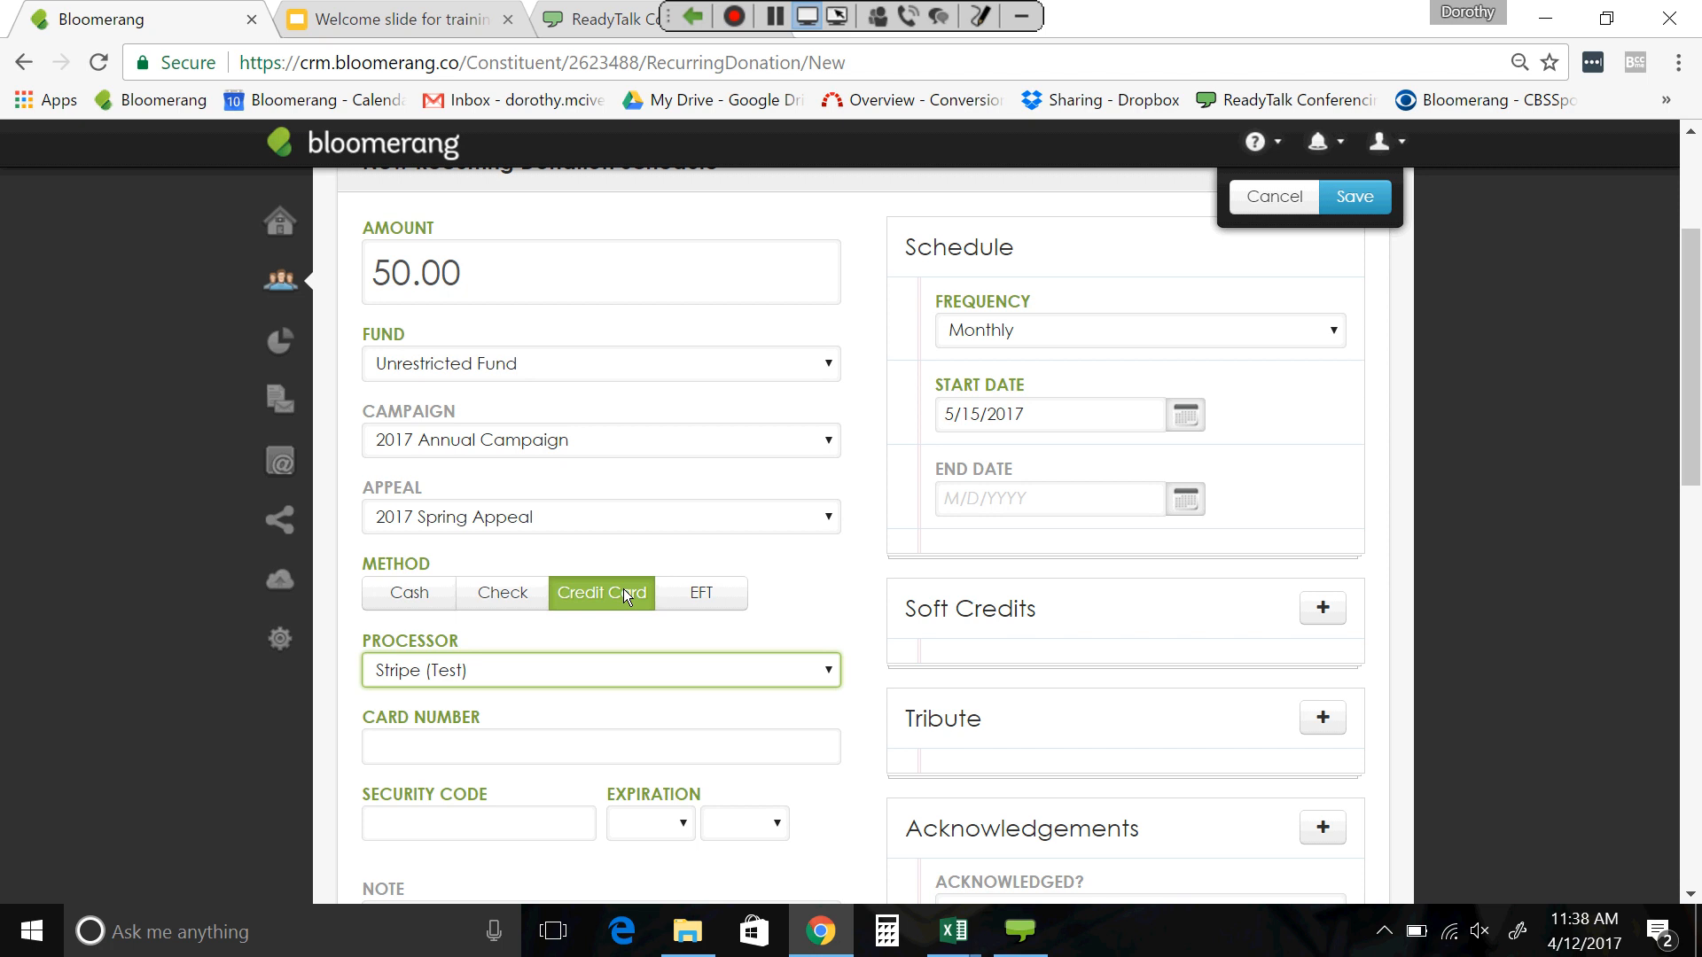
pyautogui.click(1259, 195)
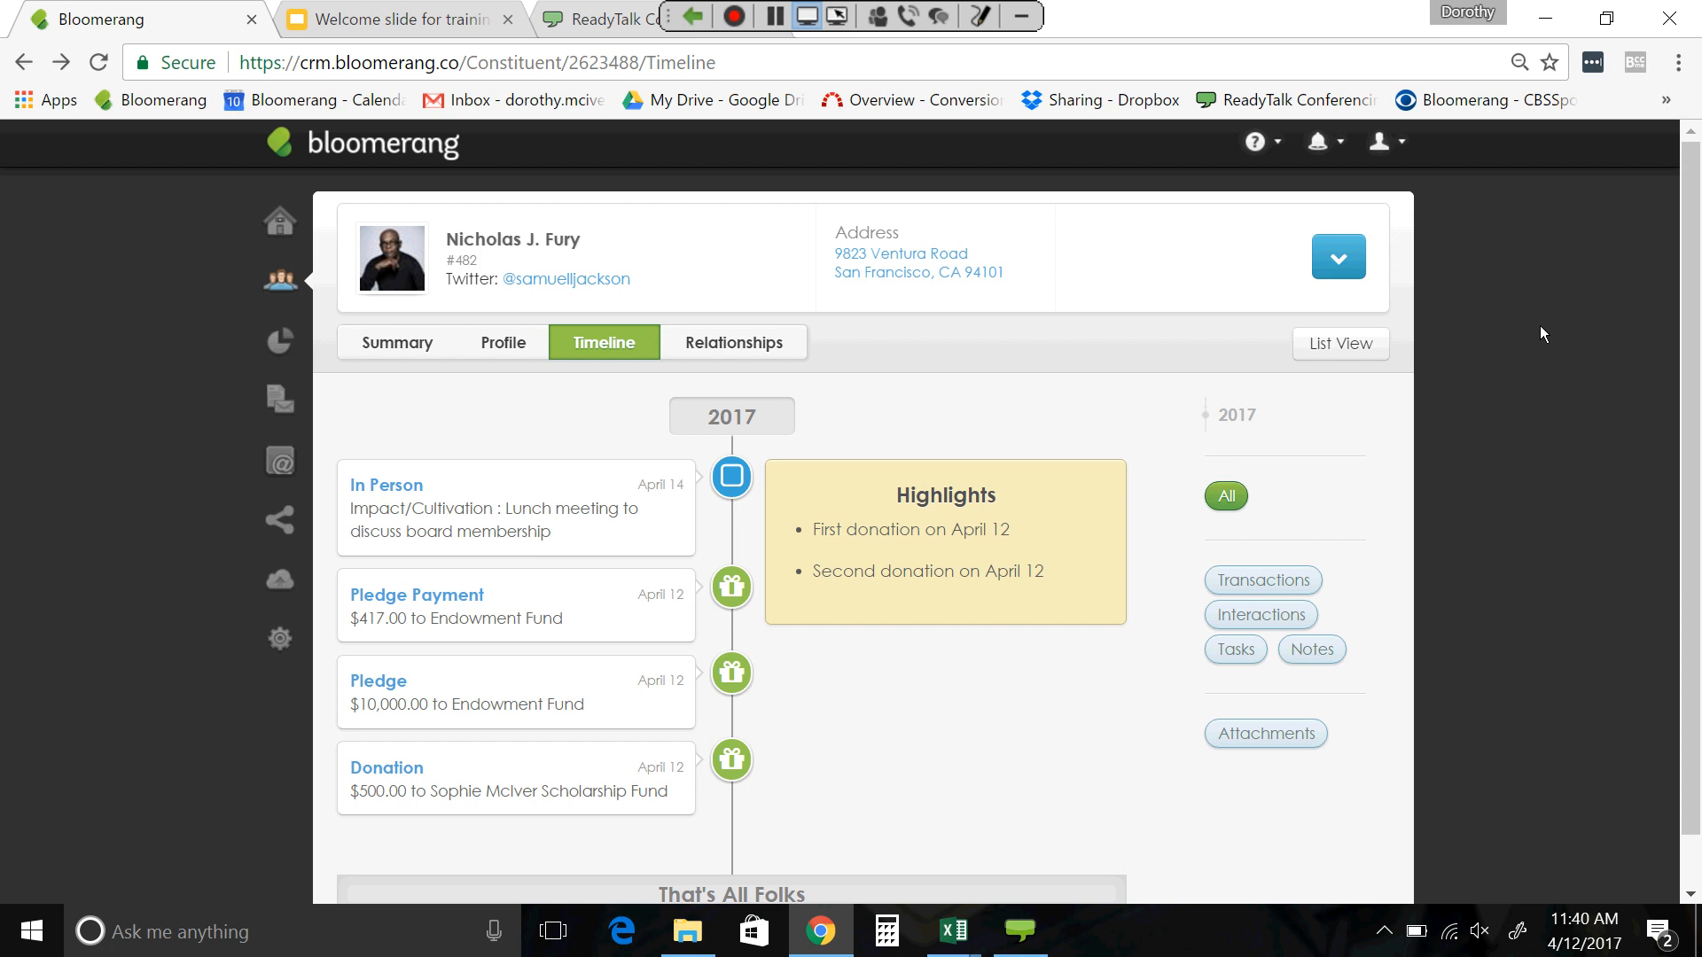
# - Start a new interaction for the constituent with the subject "Emailed to see about becoming Board Member"
pyautogui.click(1341, 259)
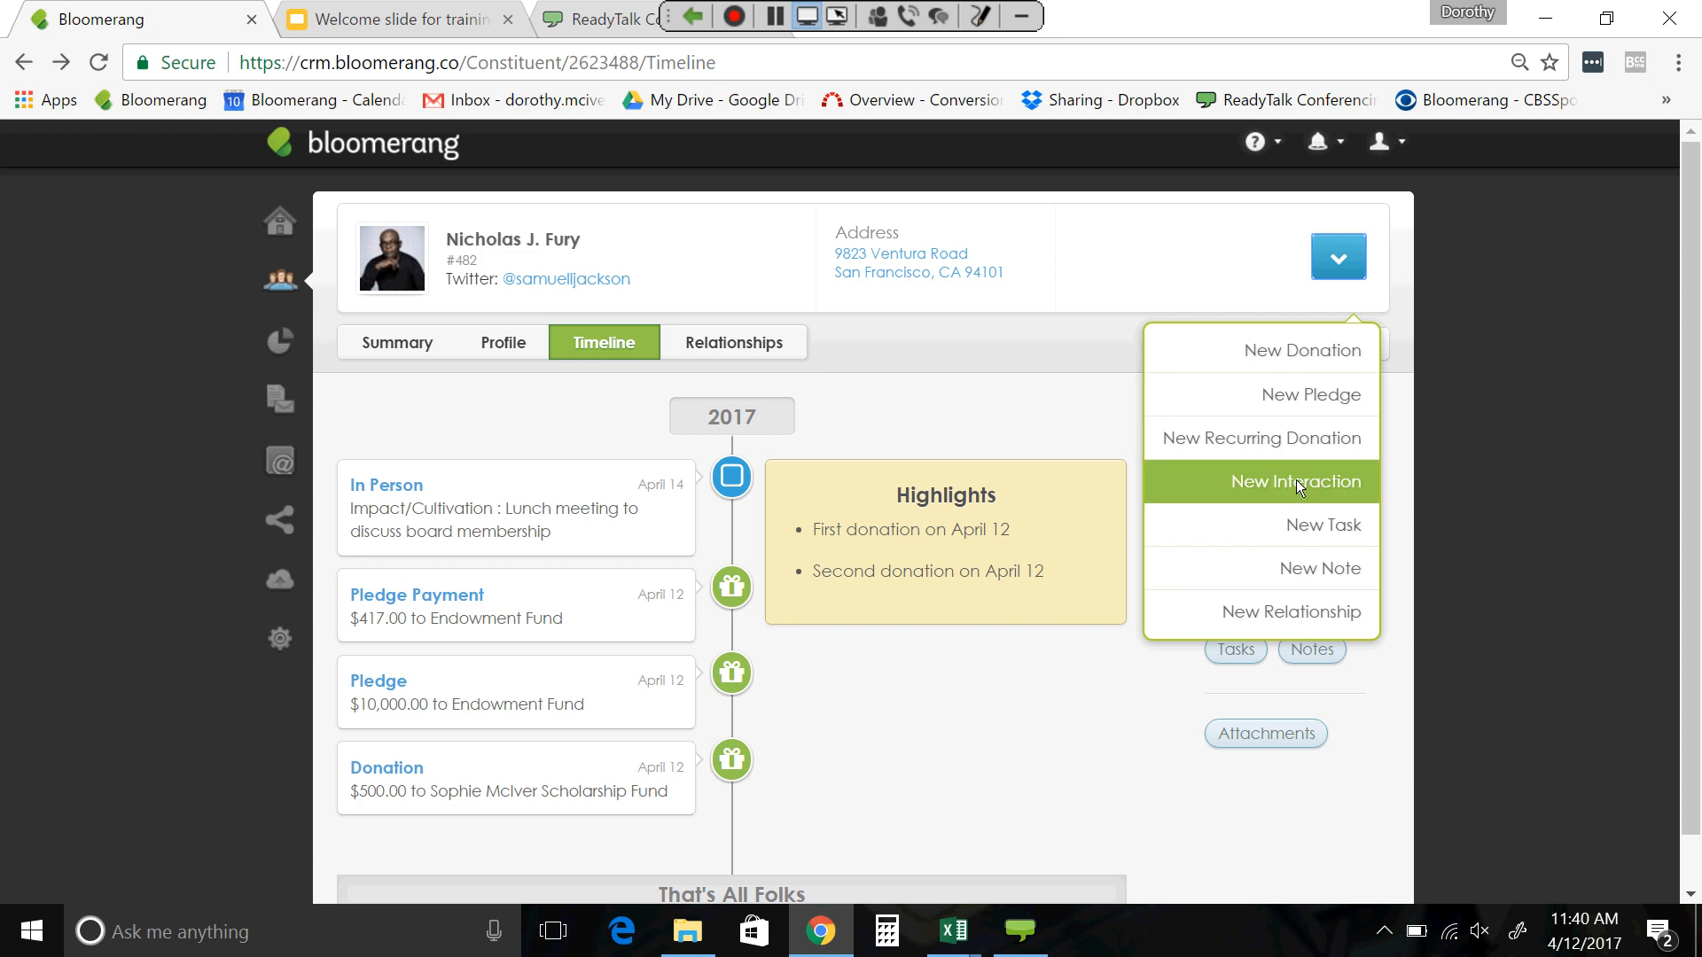
pyautogui.click(1327, 477)
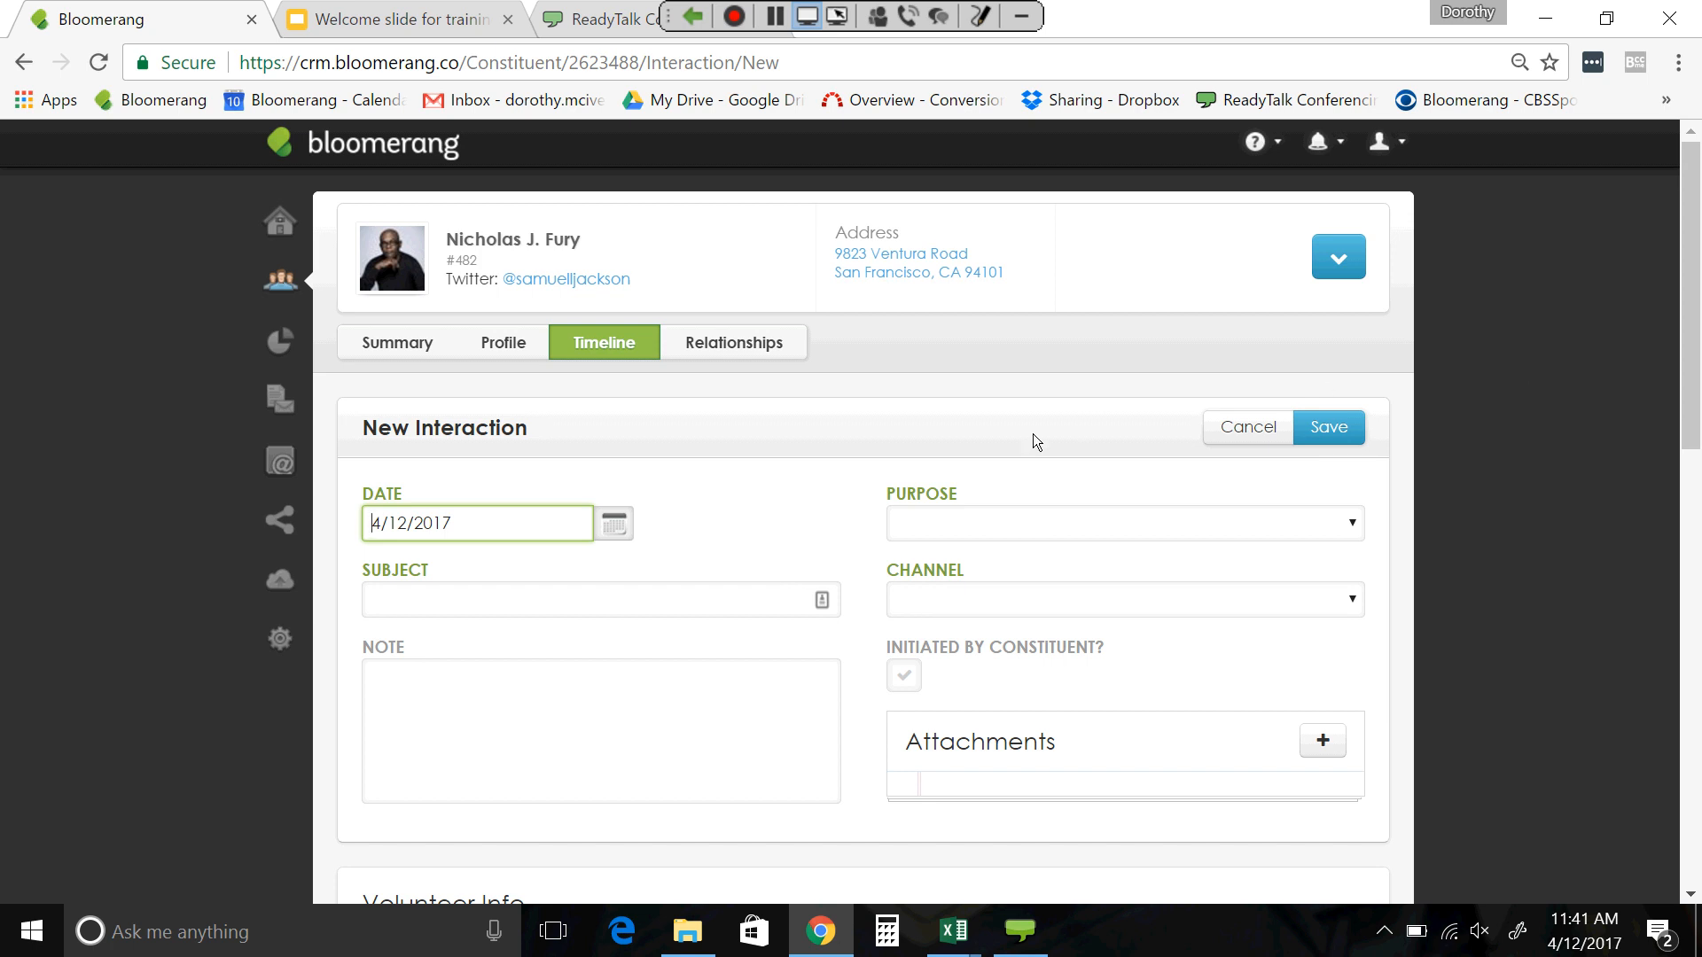
pyautogui.click(370, 598)
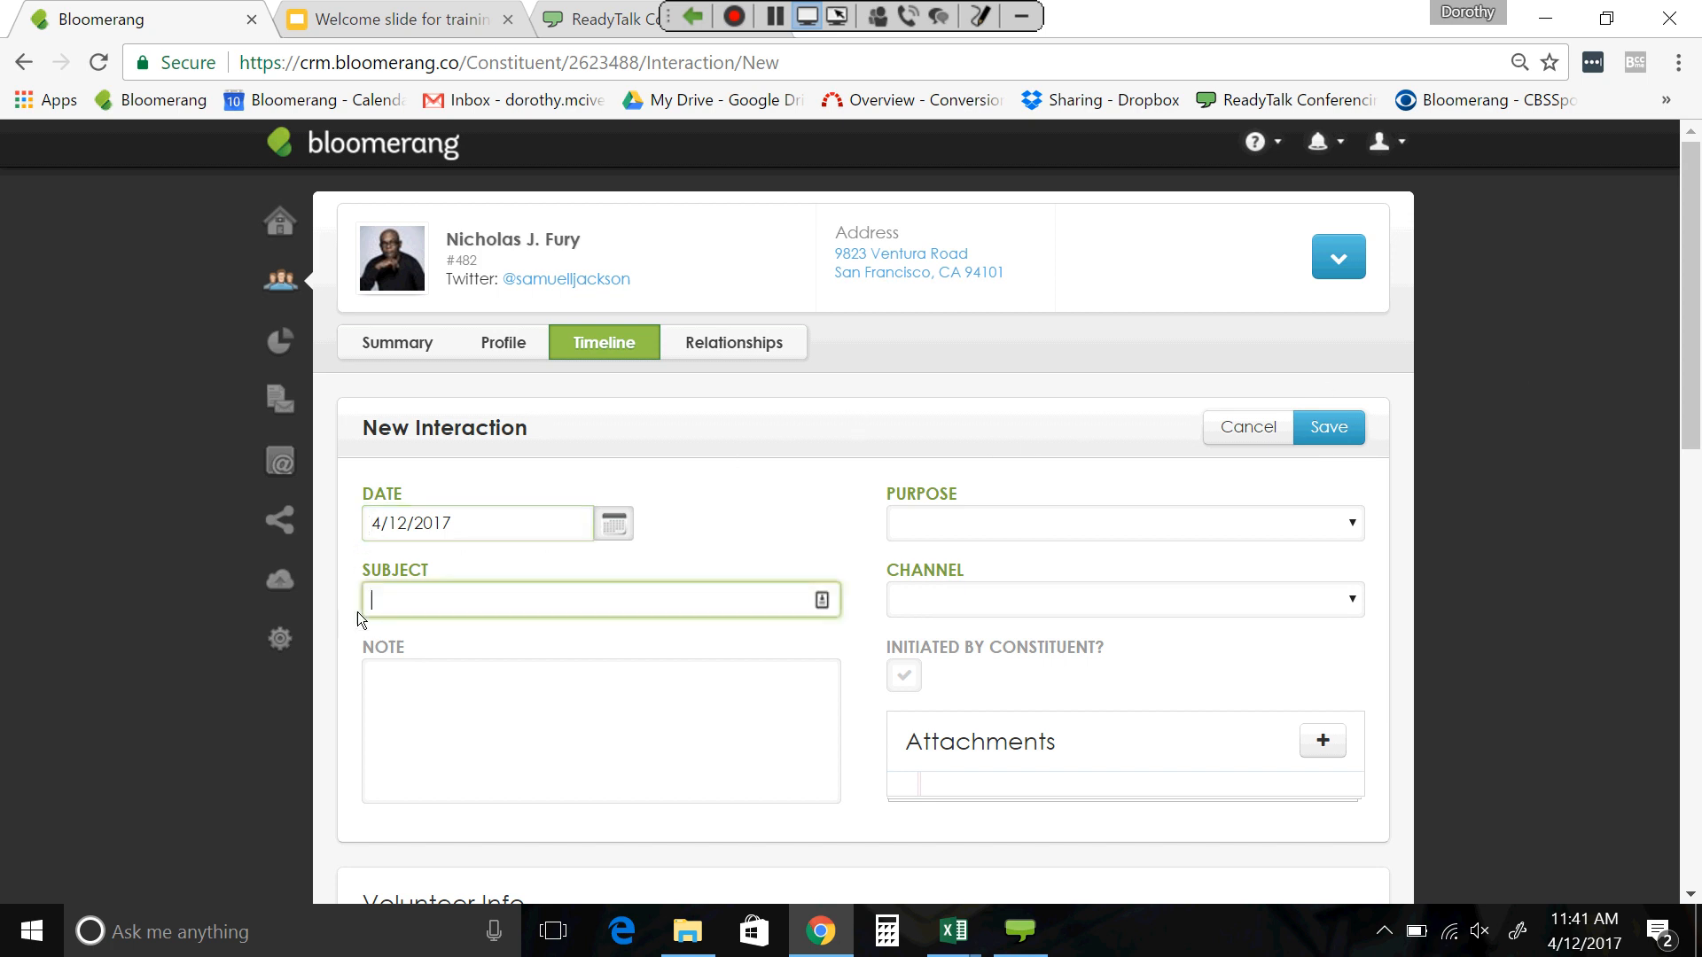
pyautogui.write('Em')
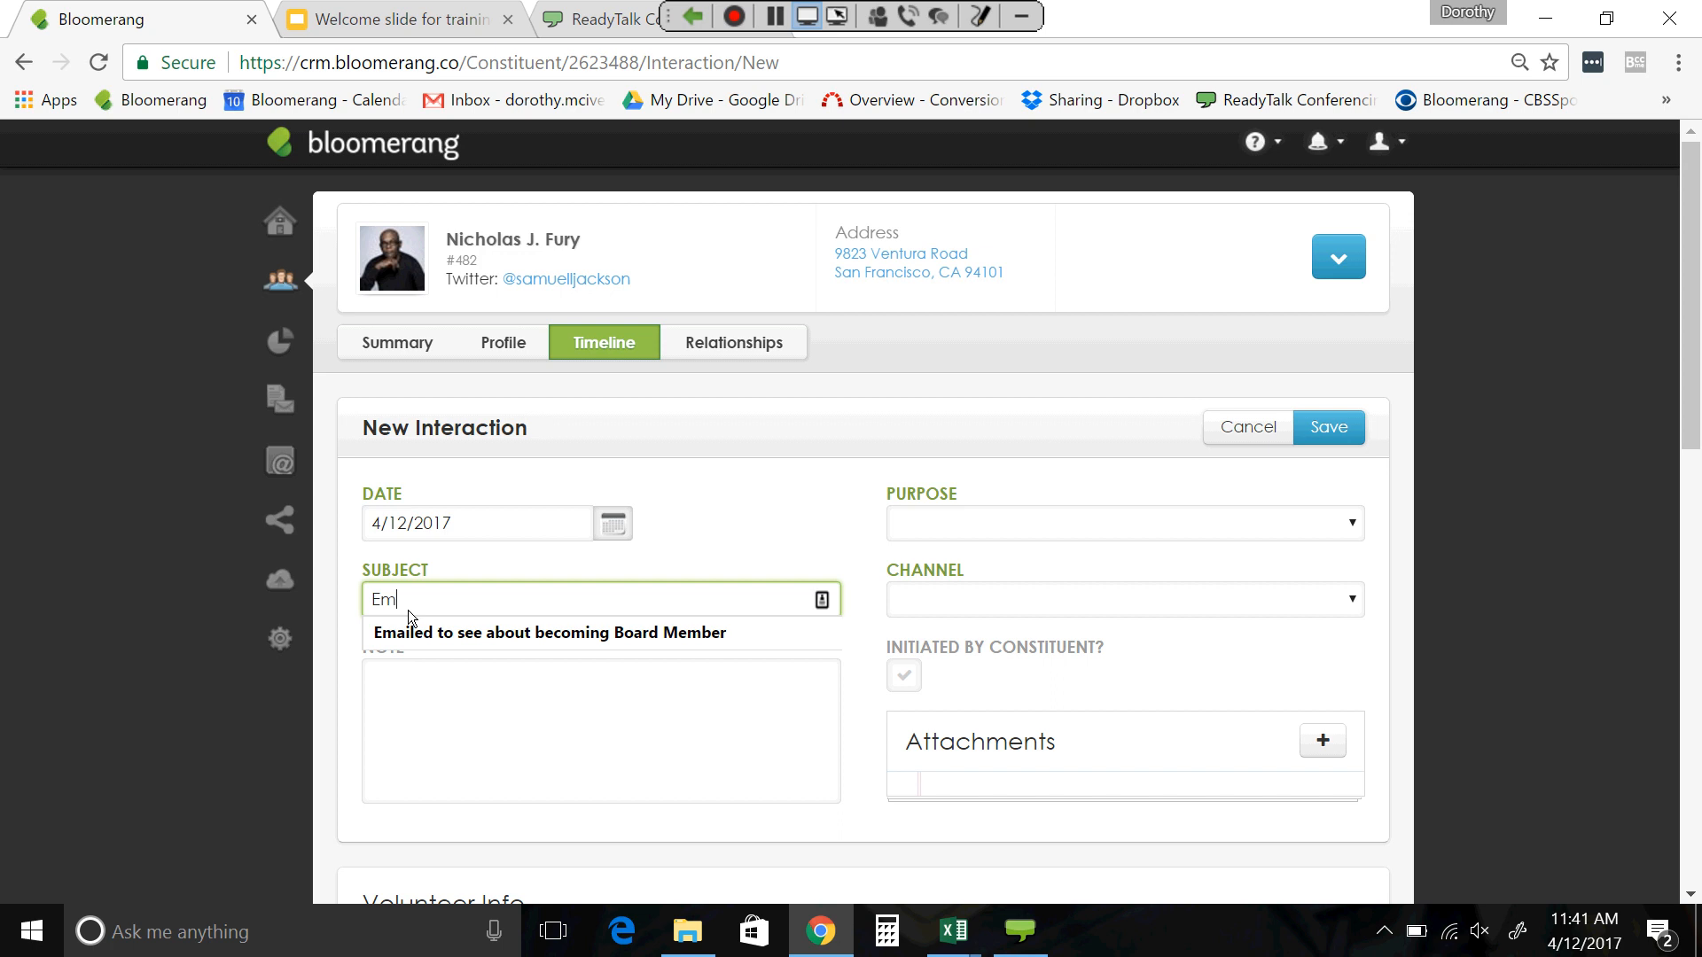
pyautogui.click(498, 633)
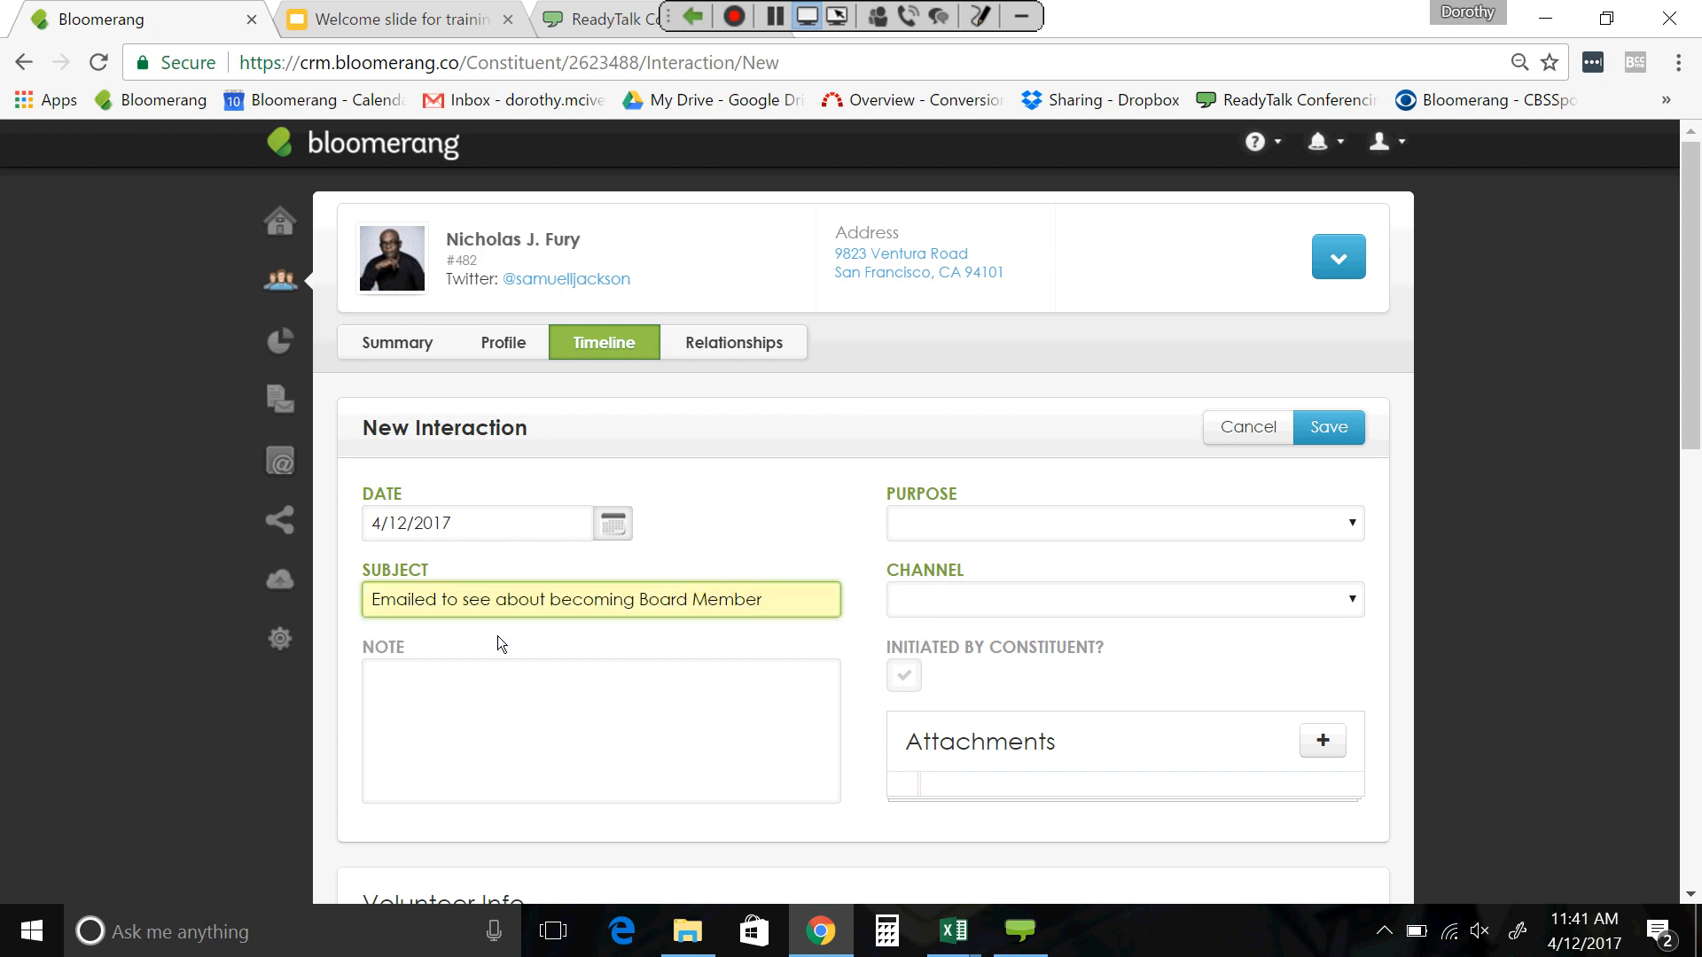
# - Set the interaction's purpose to Impact/Cultivation and its channel to Email
pyautogui.click(411, 679)
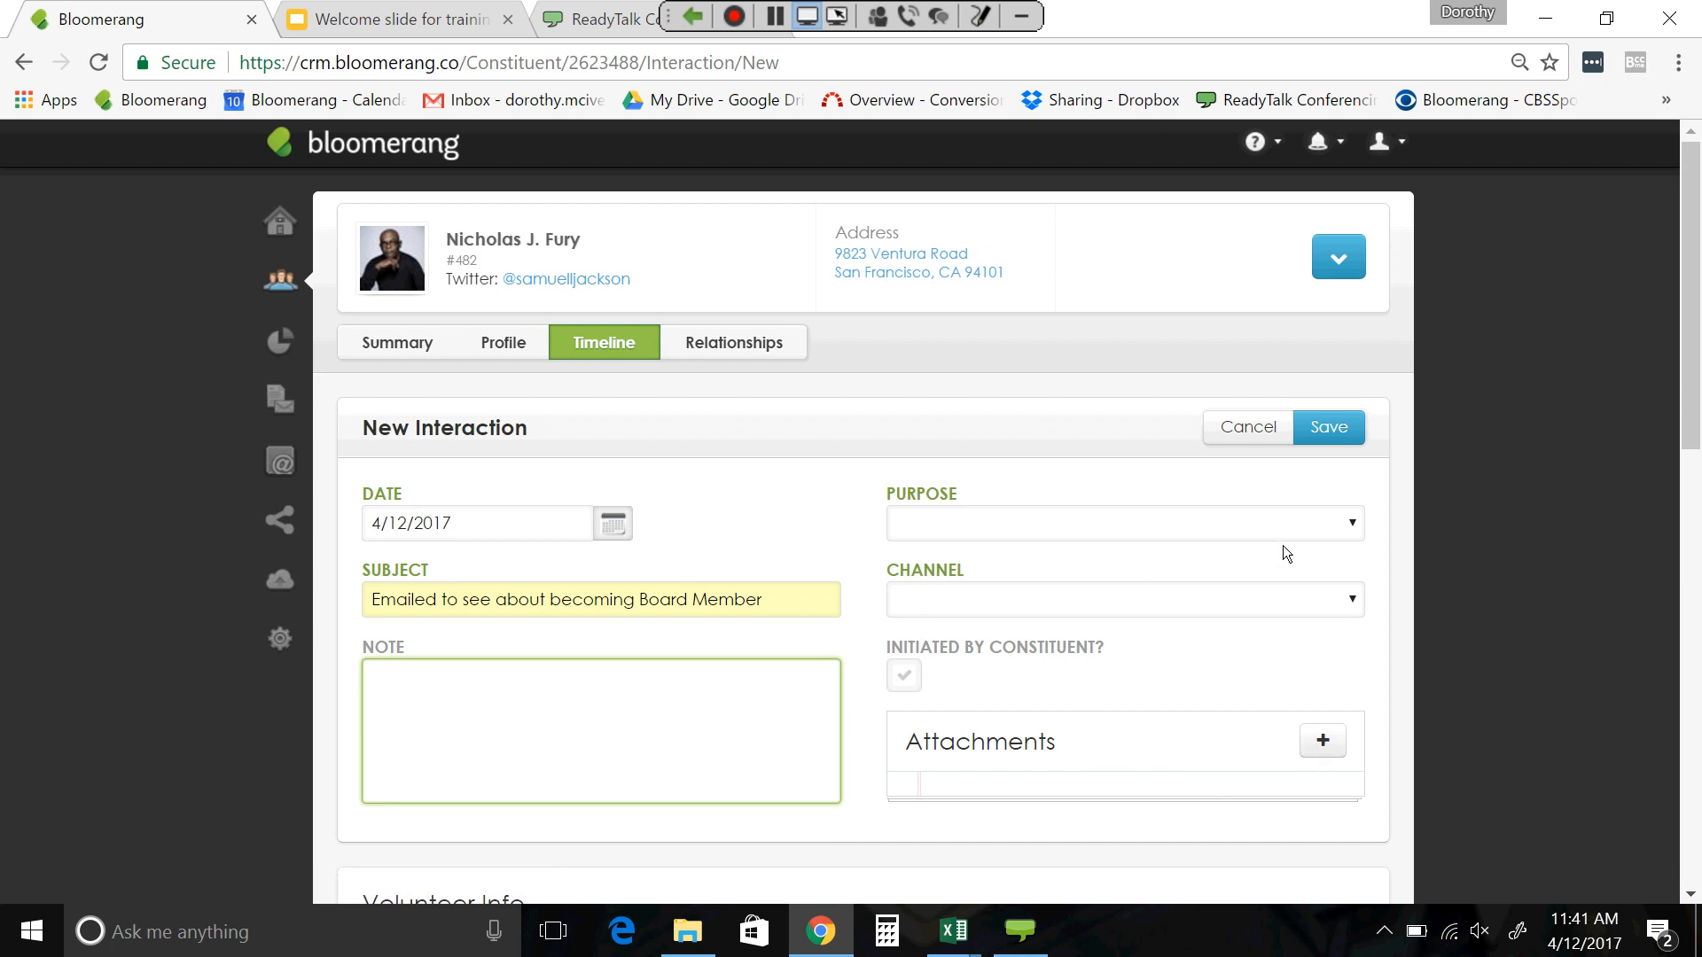
pyautogui.click(1355, 526)
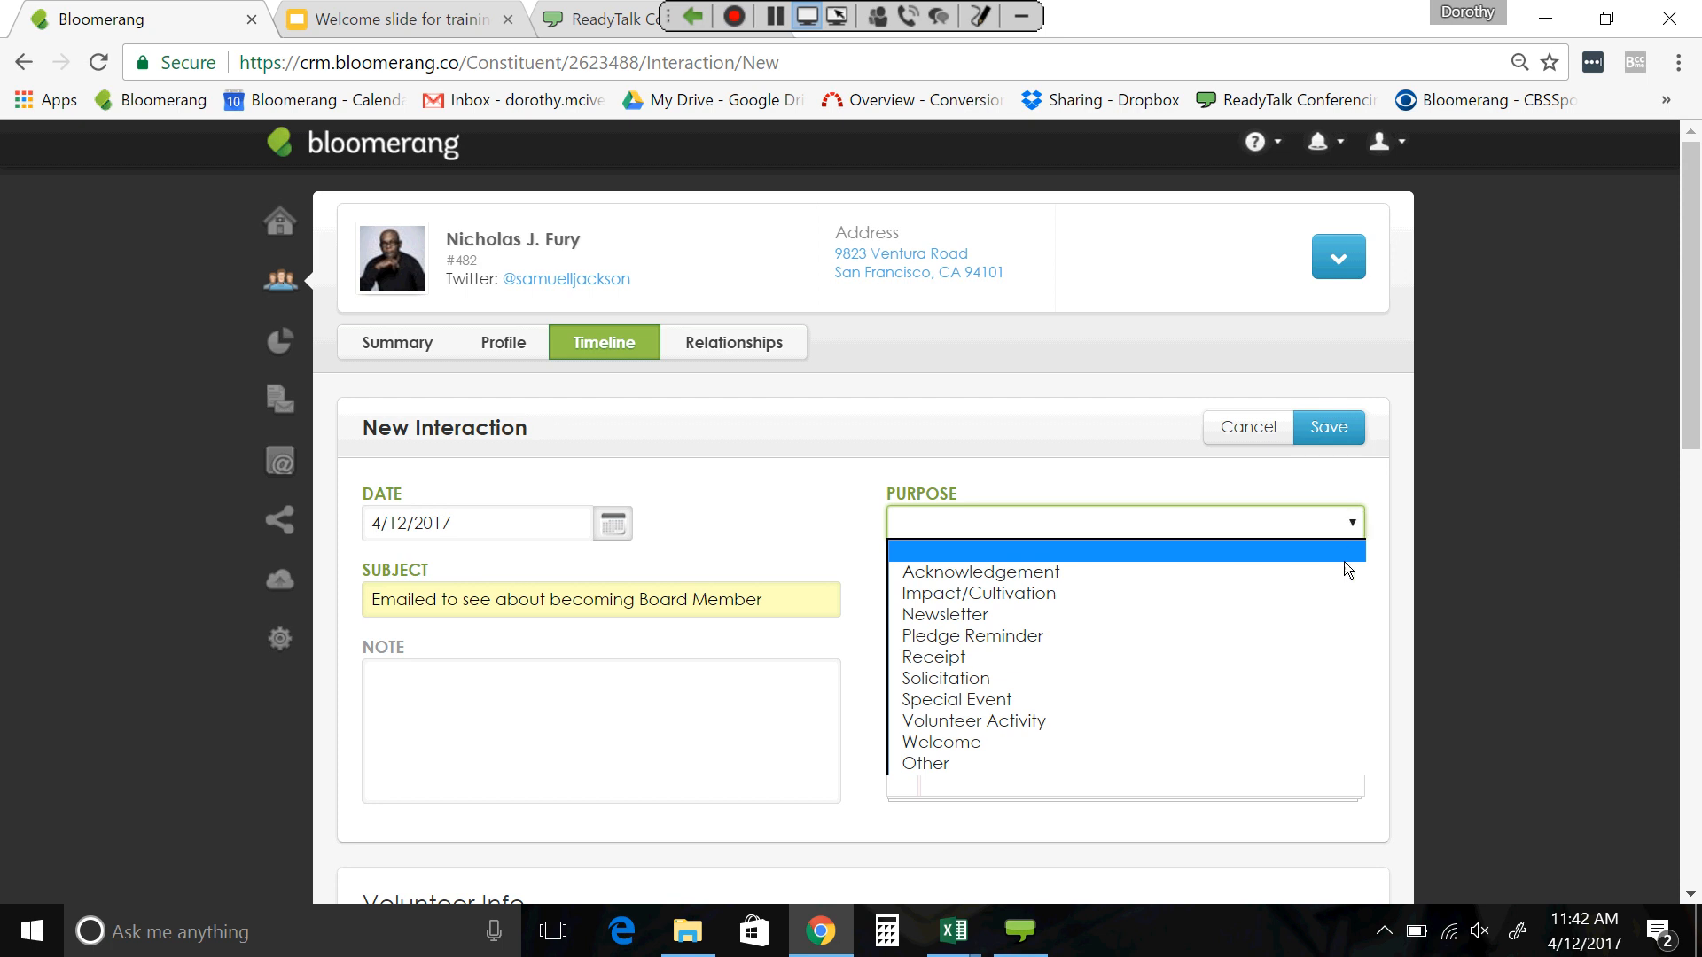
pyautogui.click(1163, 603)
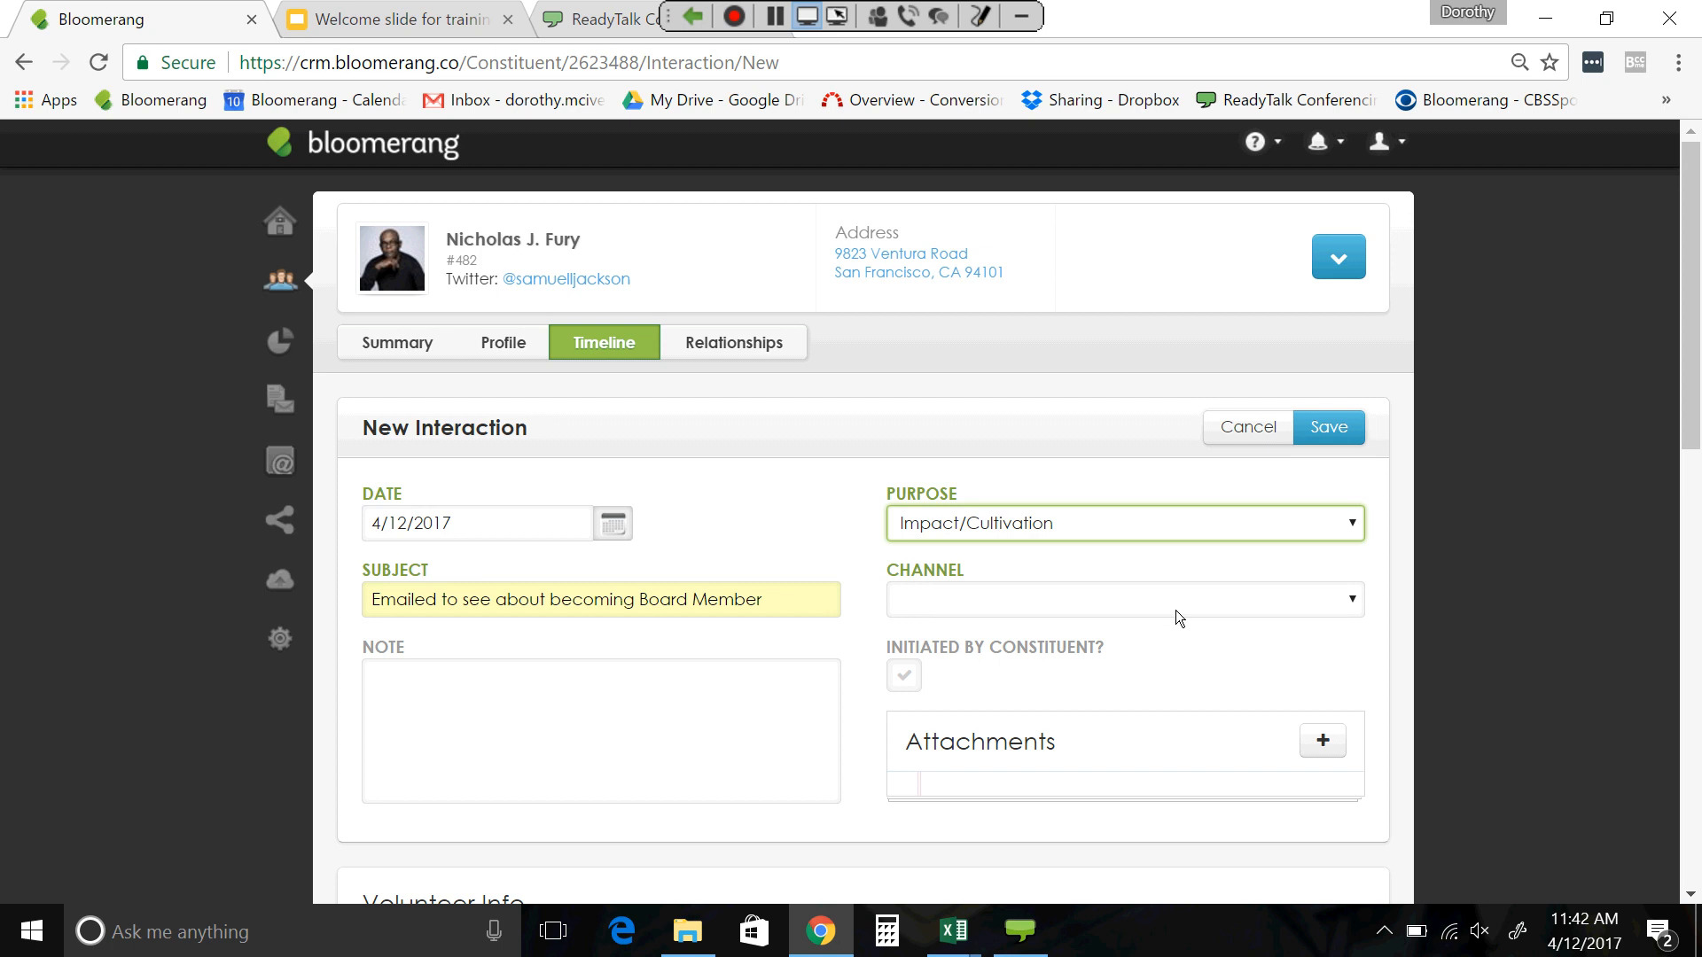
pyautogui.click(1354, 601)
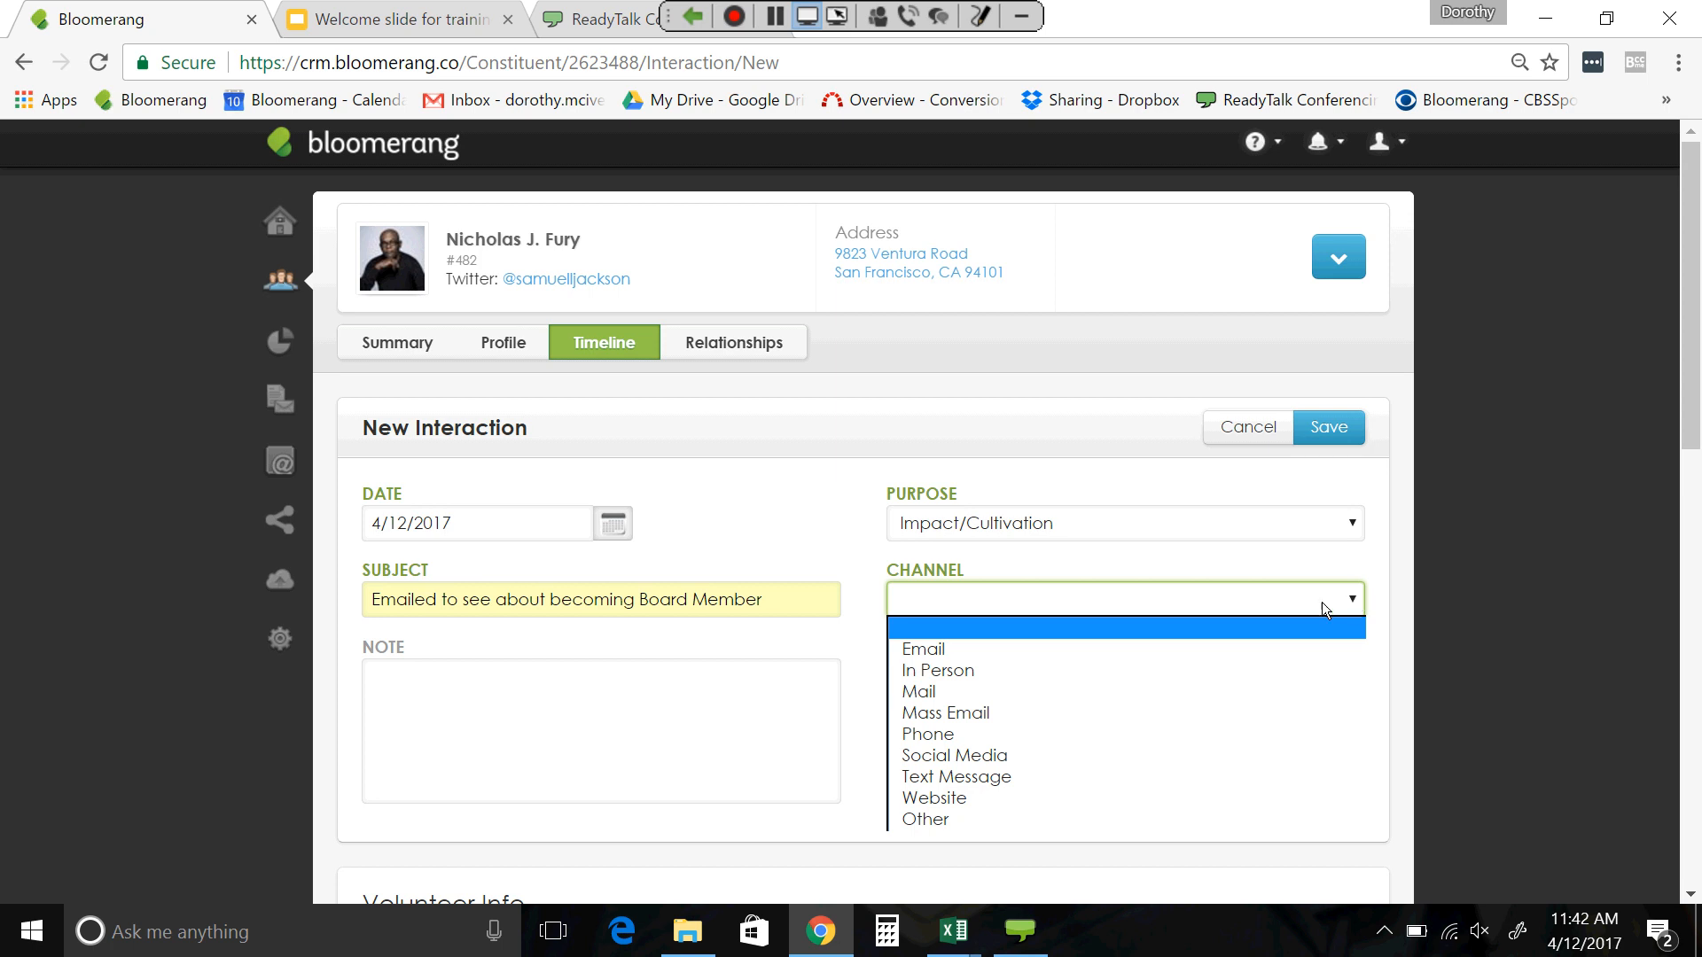
pyautogui.click(976, 653)
pyautogui.click(1518, 648)
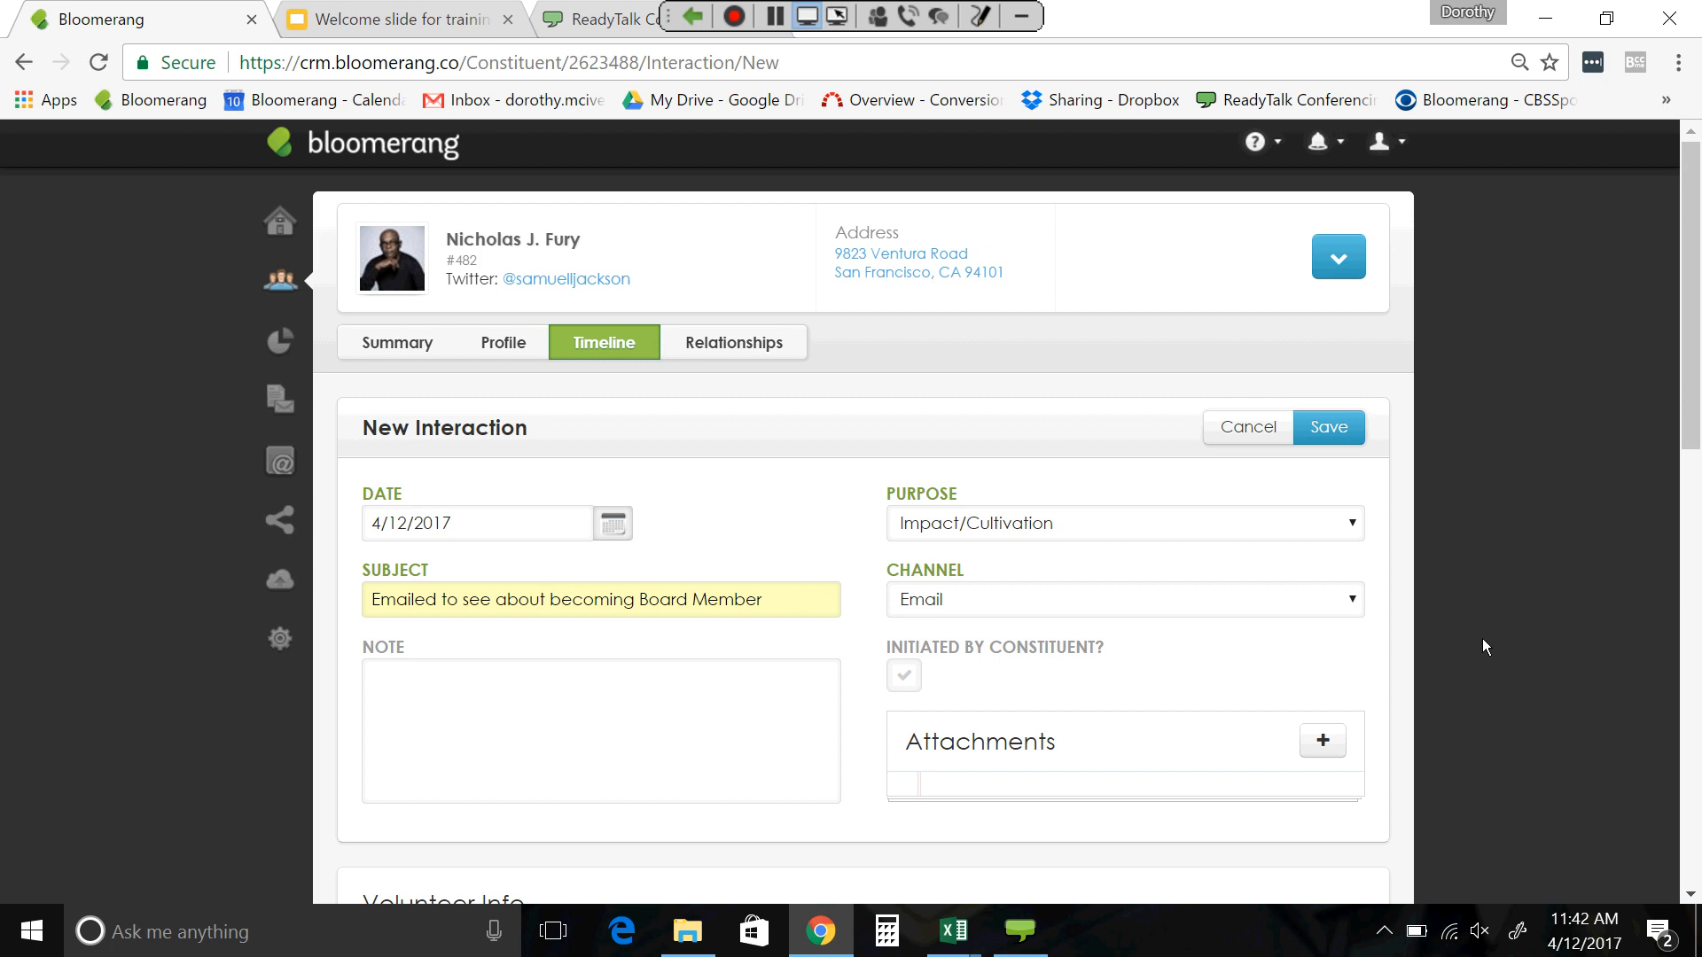
# - Mark the interaction as initiated by the constituent, leaving its note empty
pyautogui.click(399, 692)
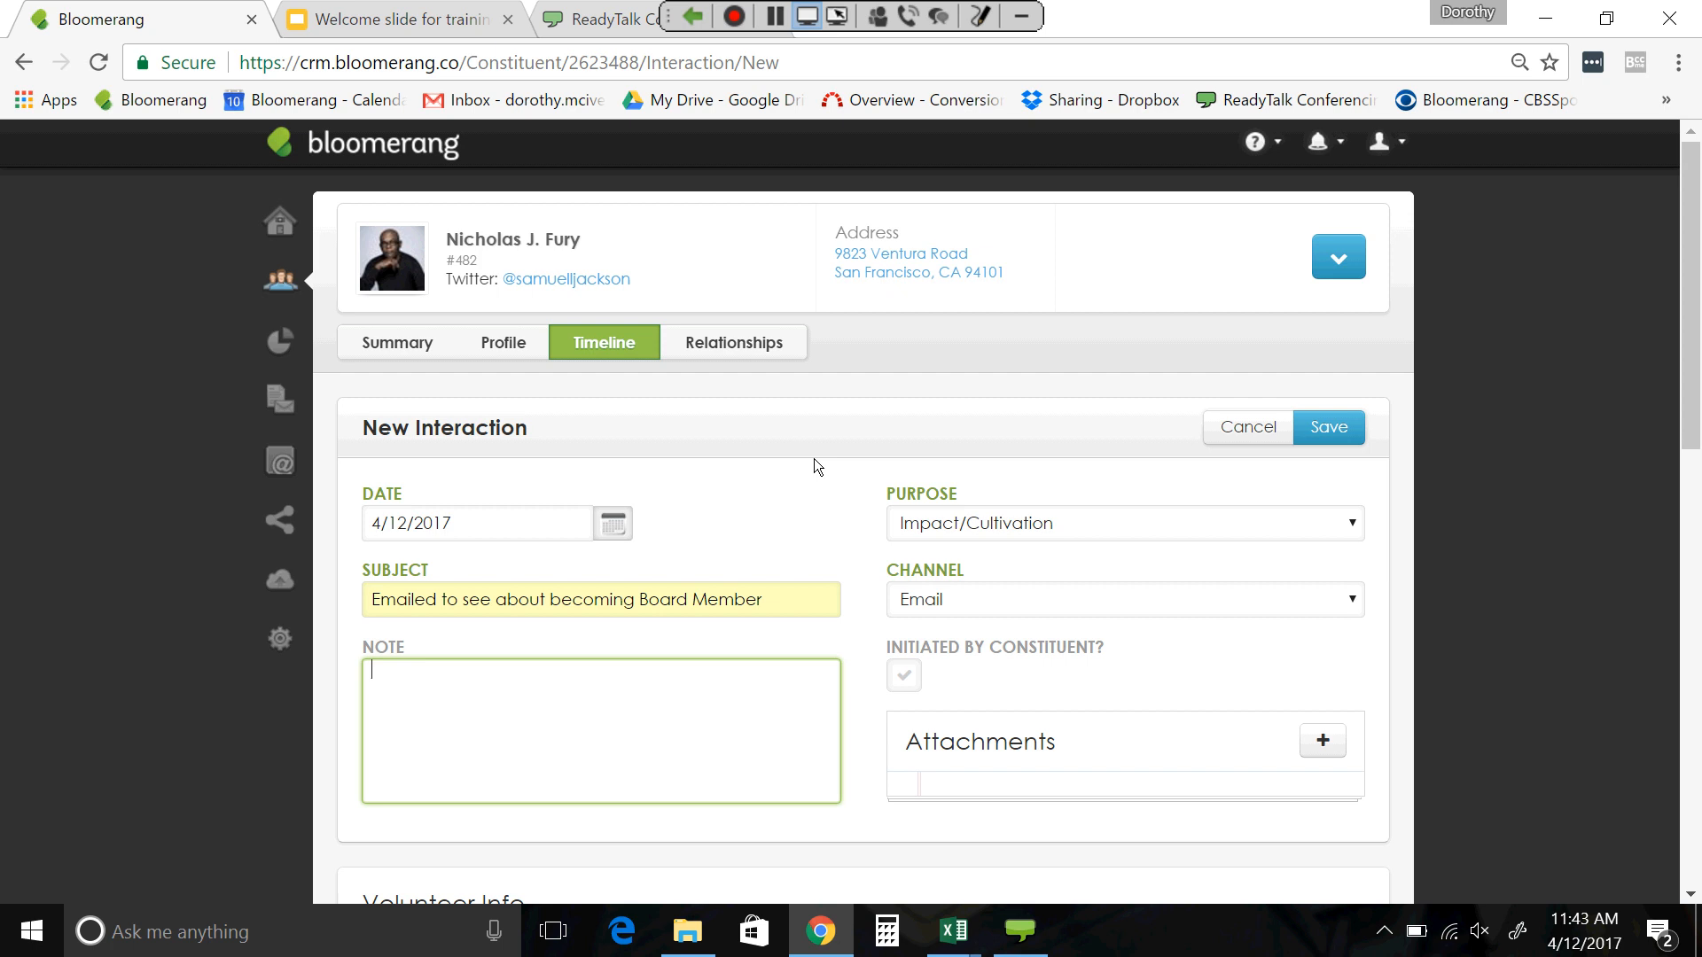
pyautogui.click(903, 676)
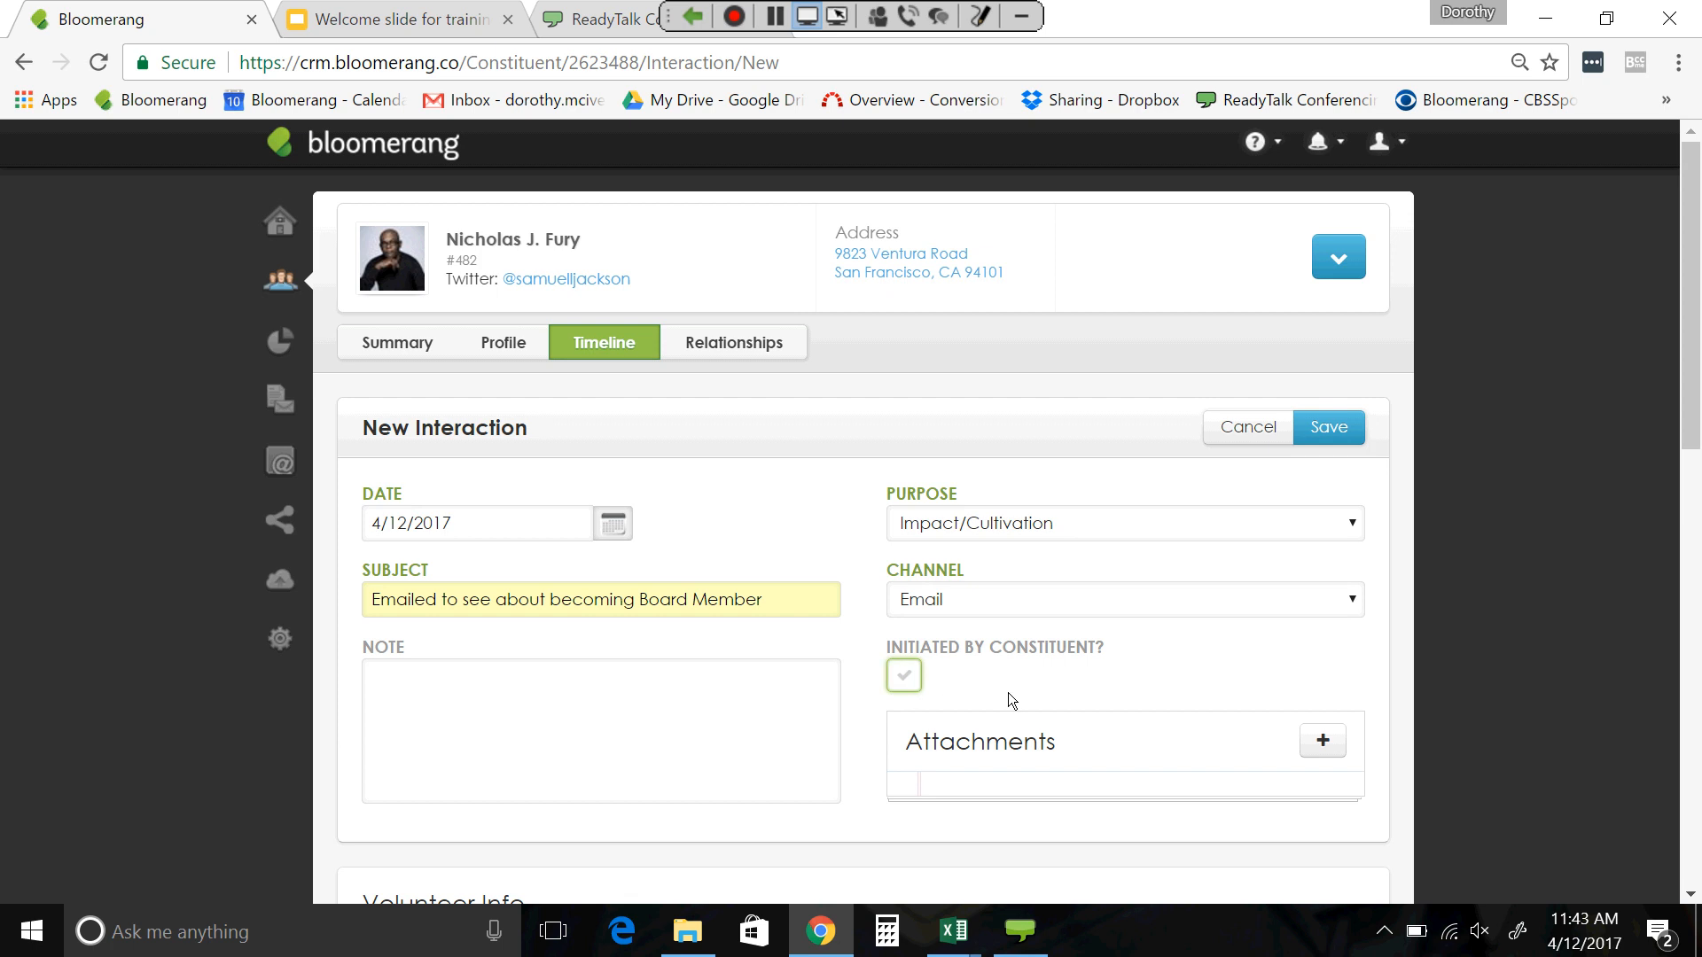
pyautogui.click(899, 678)
# - Examine the new interaction's Volunteer Info and Event Information fields, including the event name and status options, leaving them blank
pyautogui.scroll(-6, 1060, 674)
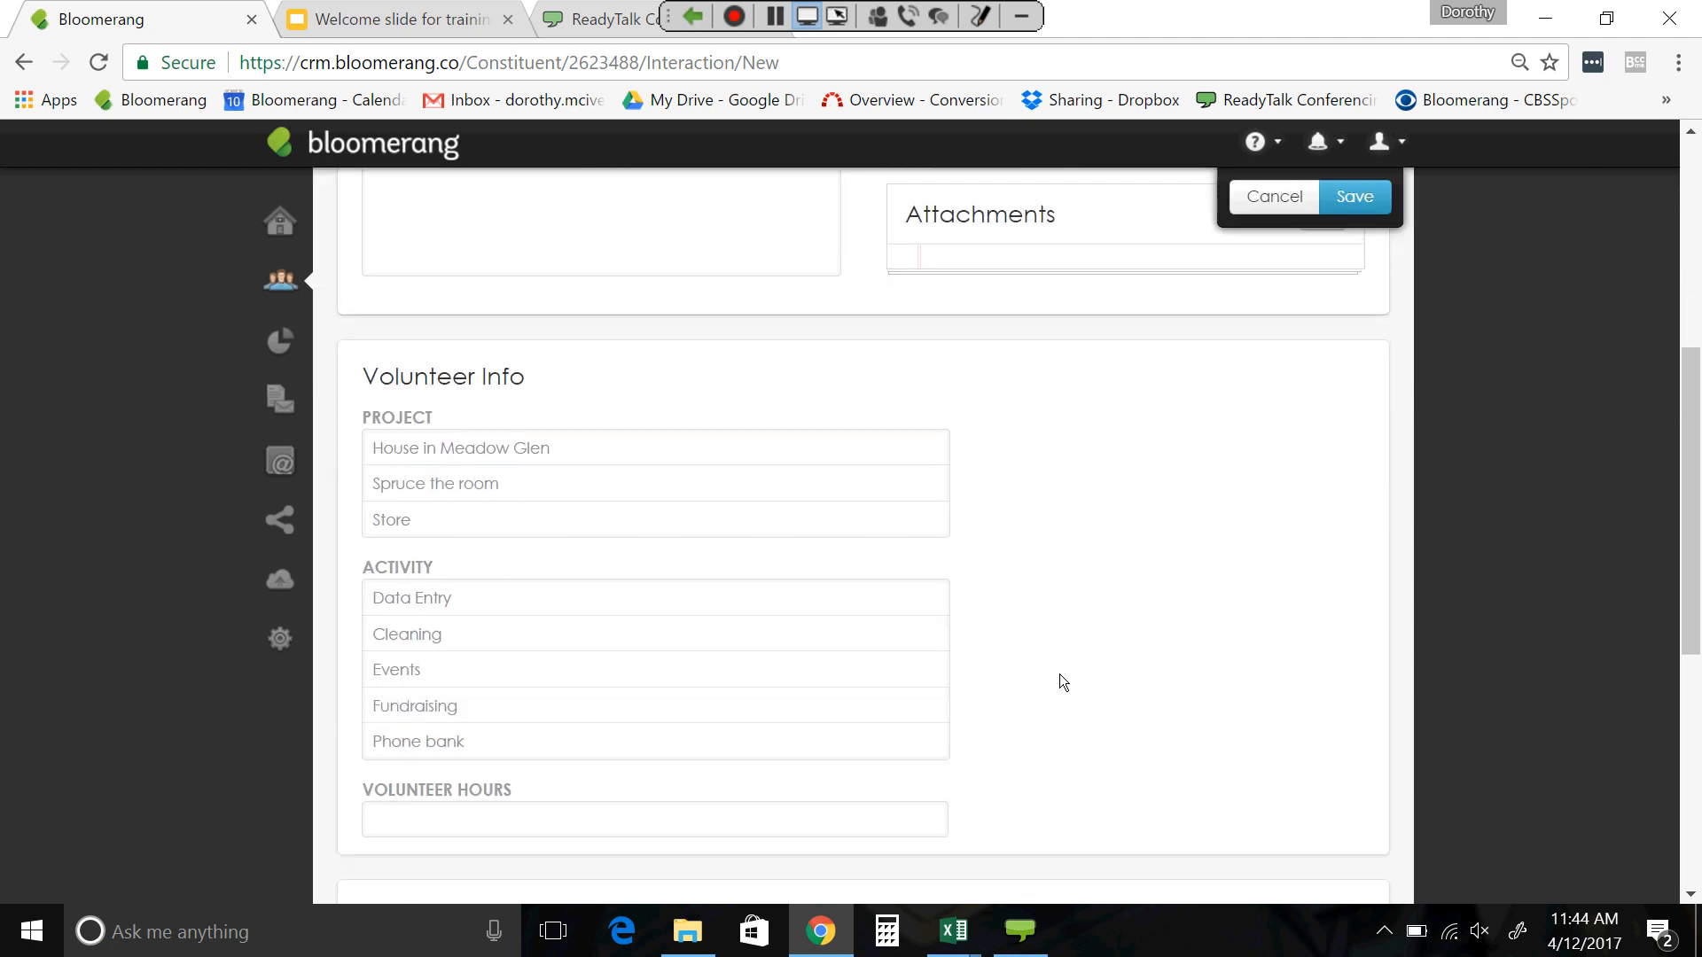
pyautogui.scroll(-1, 1061, 682)
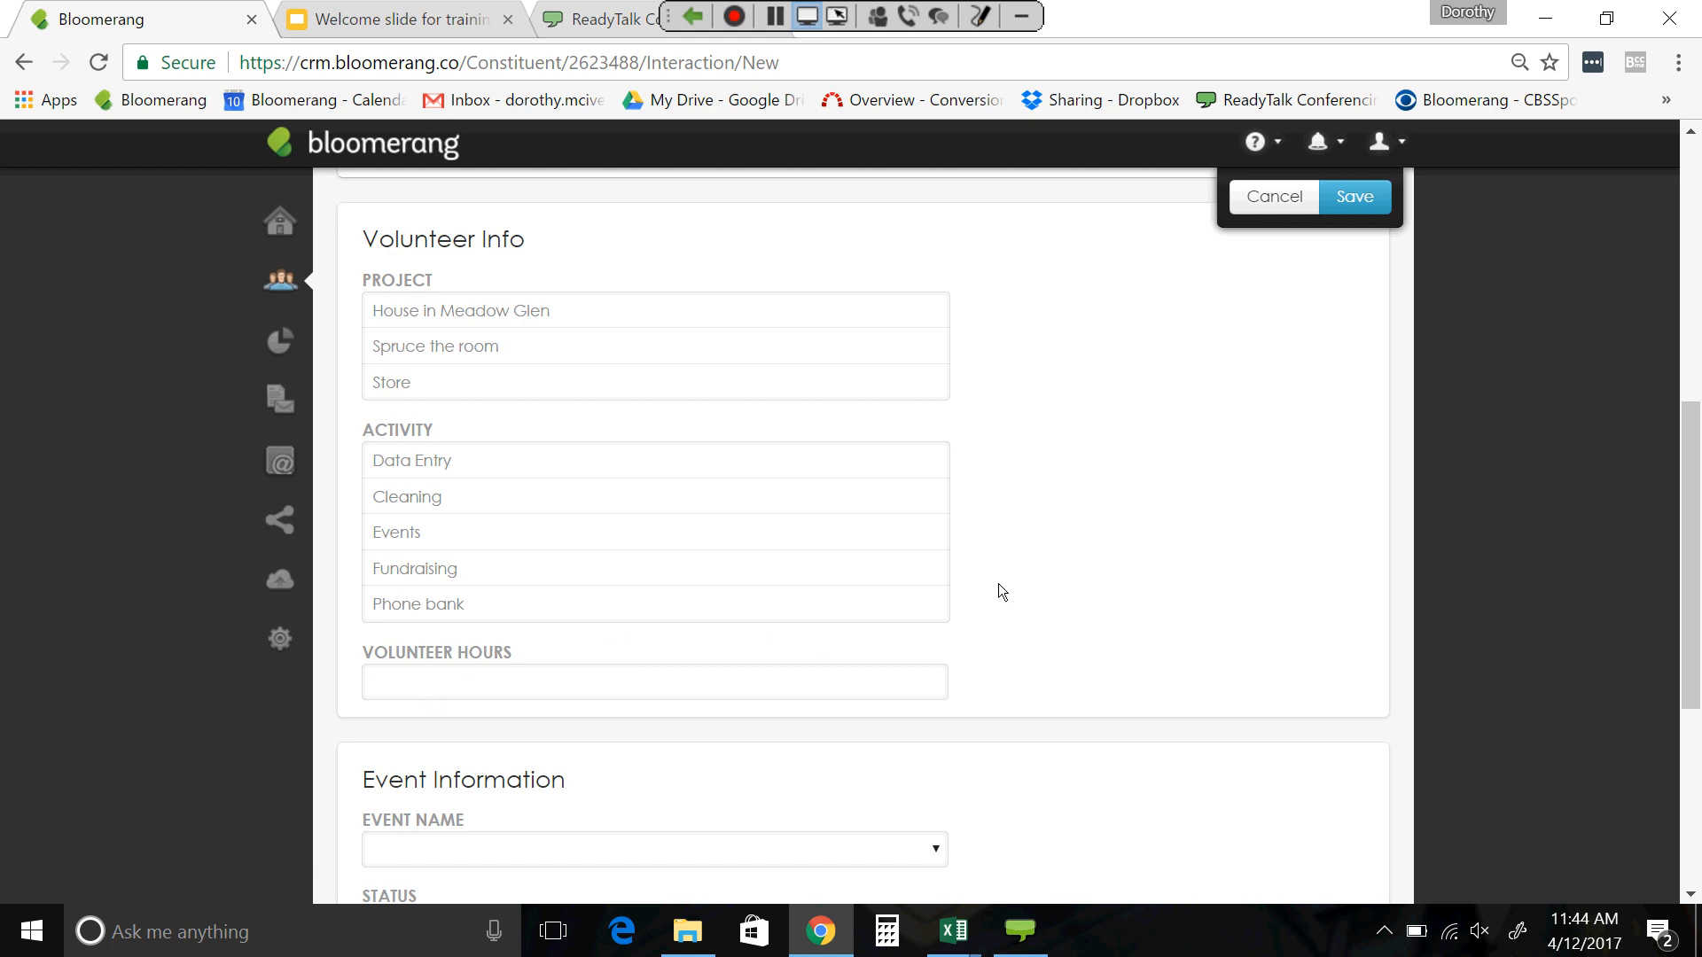
pyautogui.scroll(3, 1322, 524)
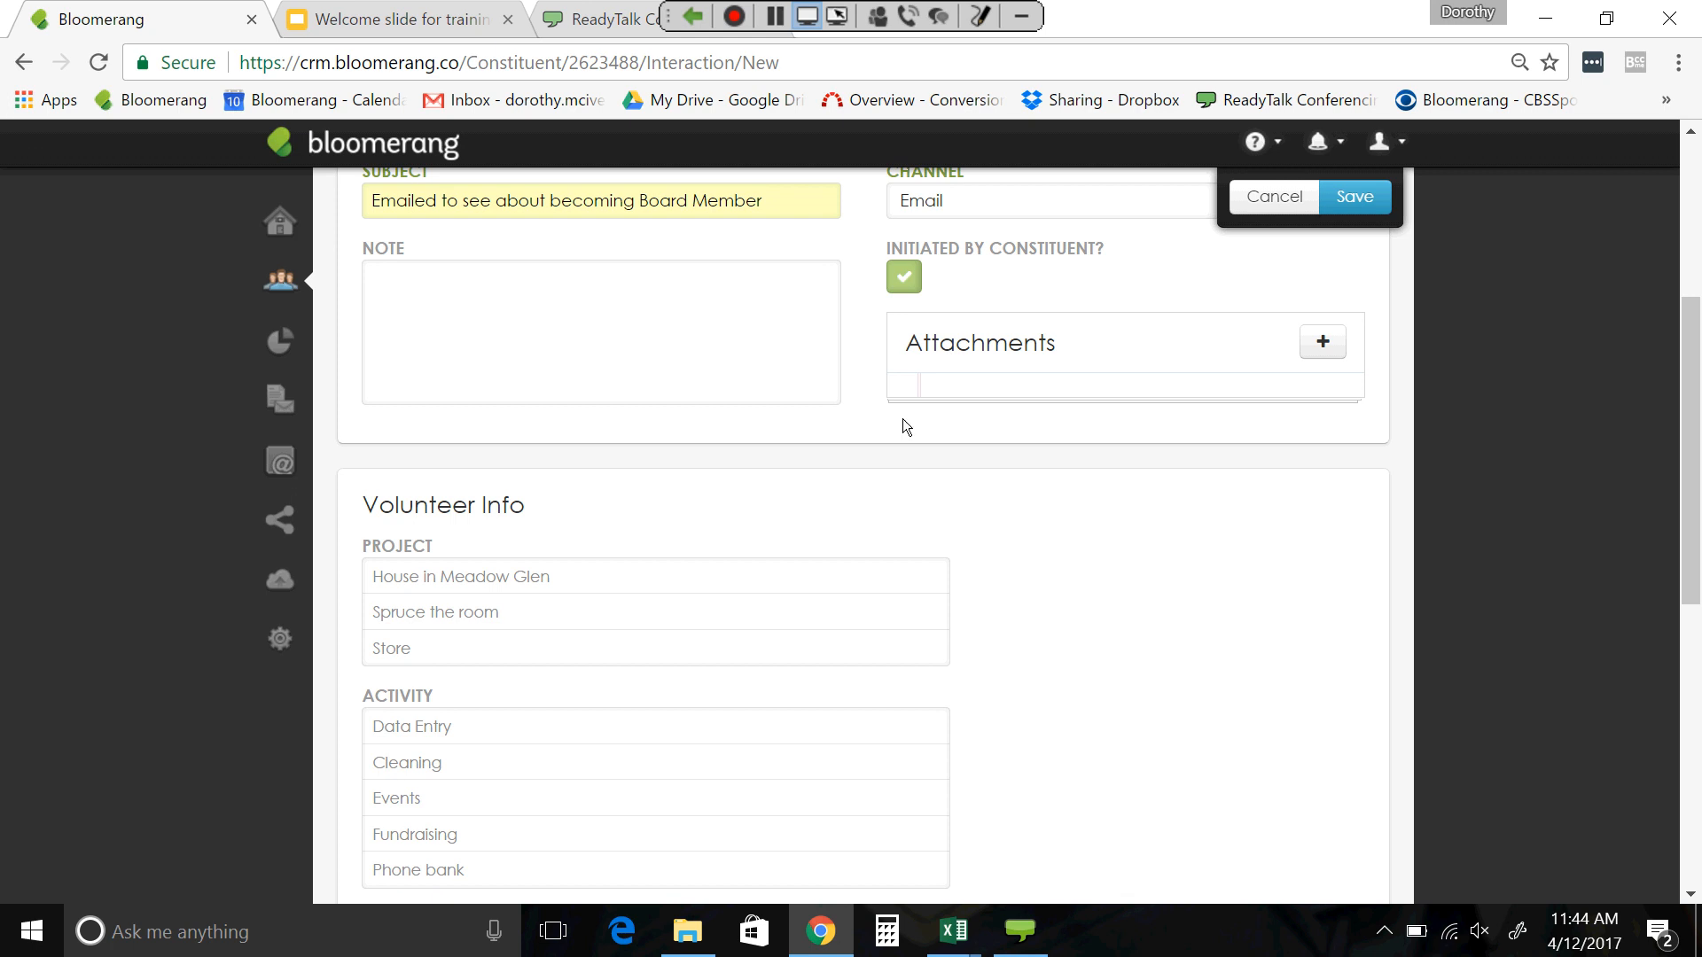
pyautogui.scroll(-2, 650, 579)
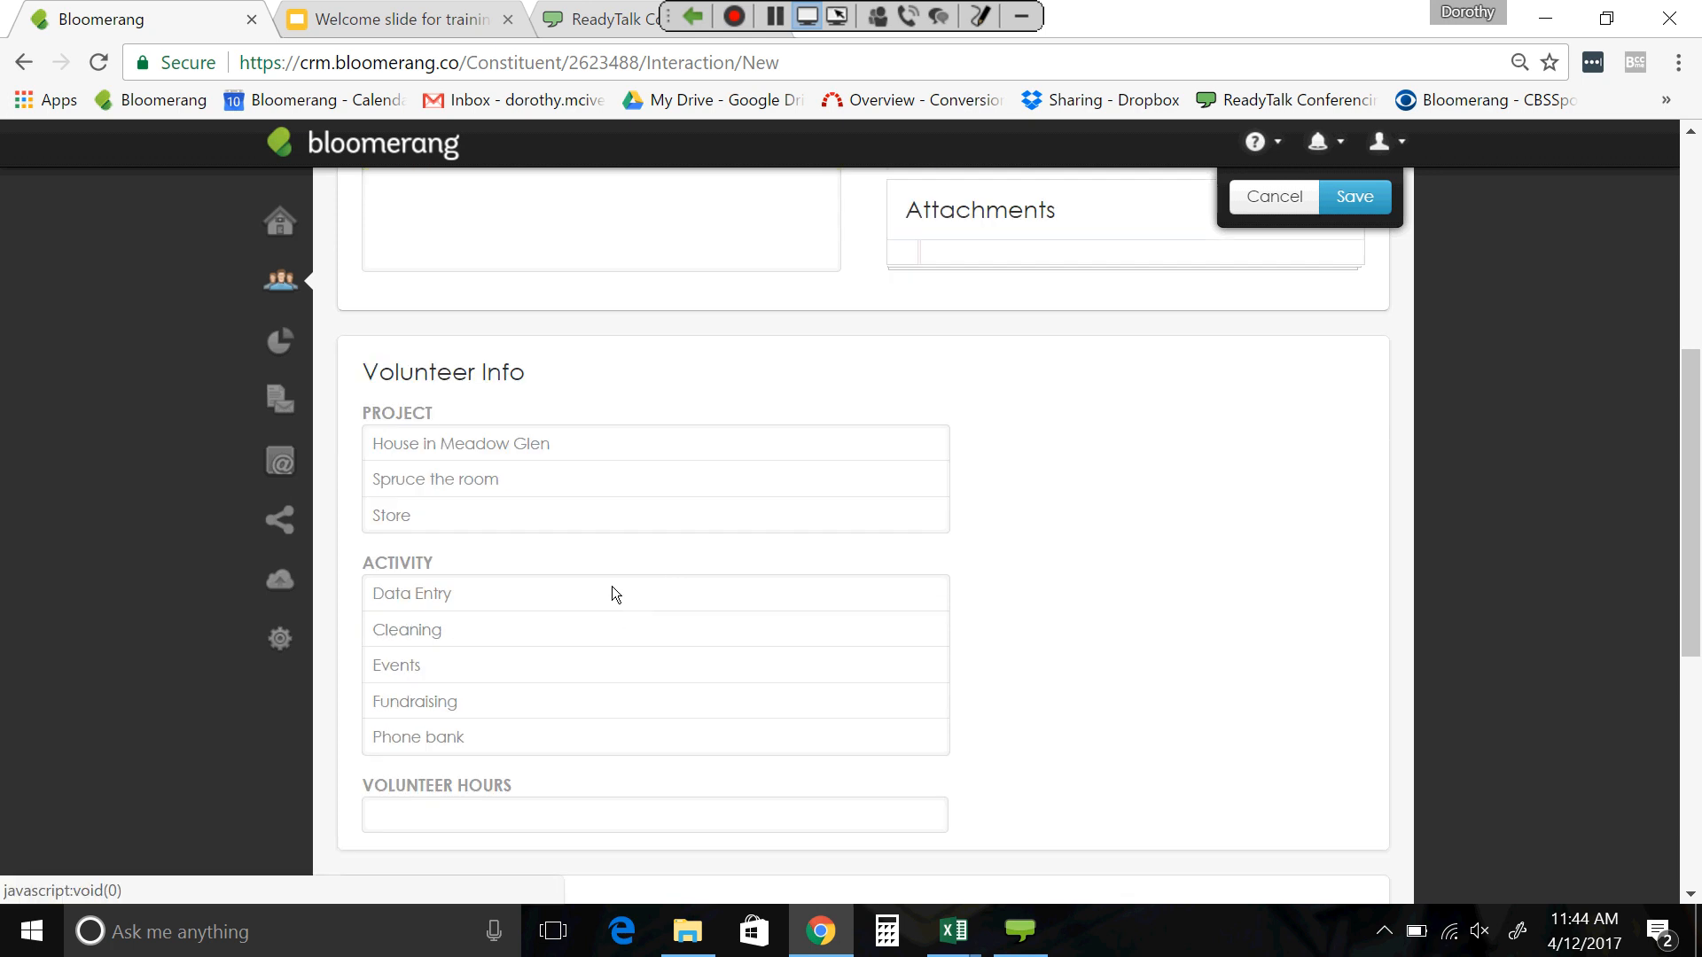
pyautogui.scroll(-5, 611, 588)
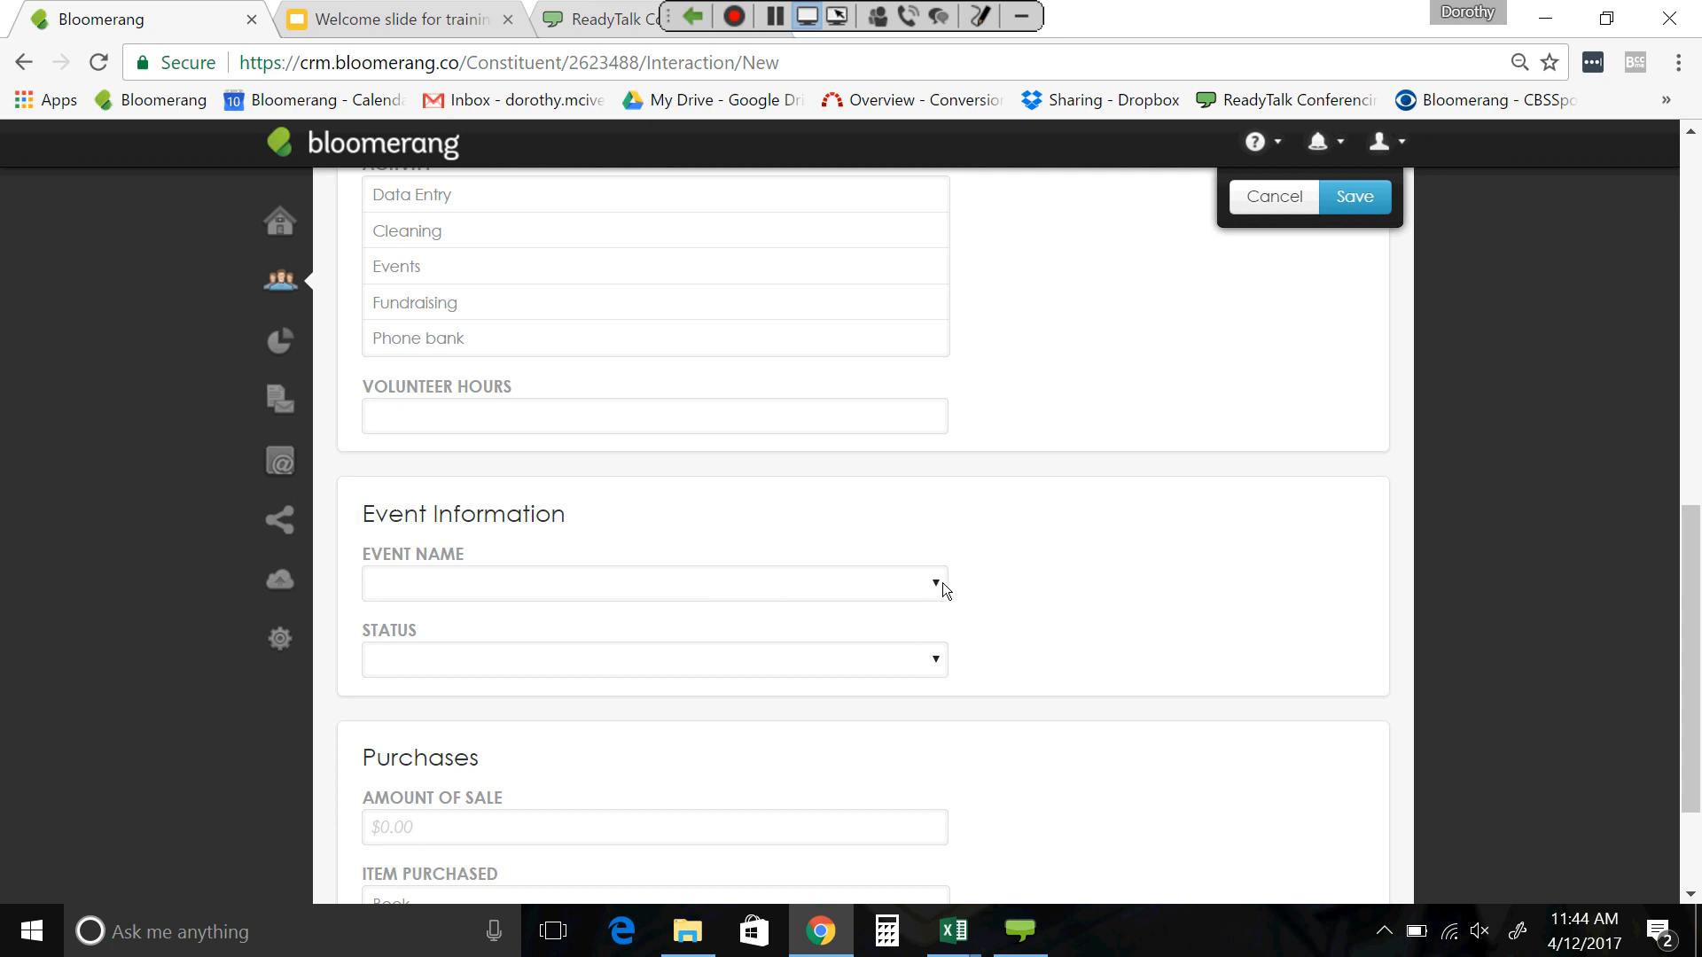
pyautogui.click(943, 582)
pyautogui.click(938, 619)
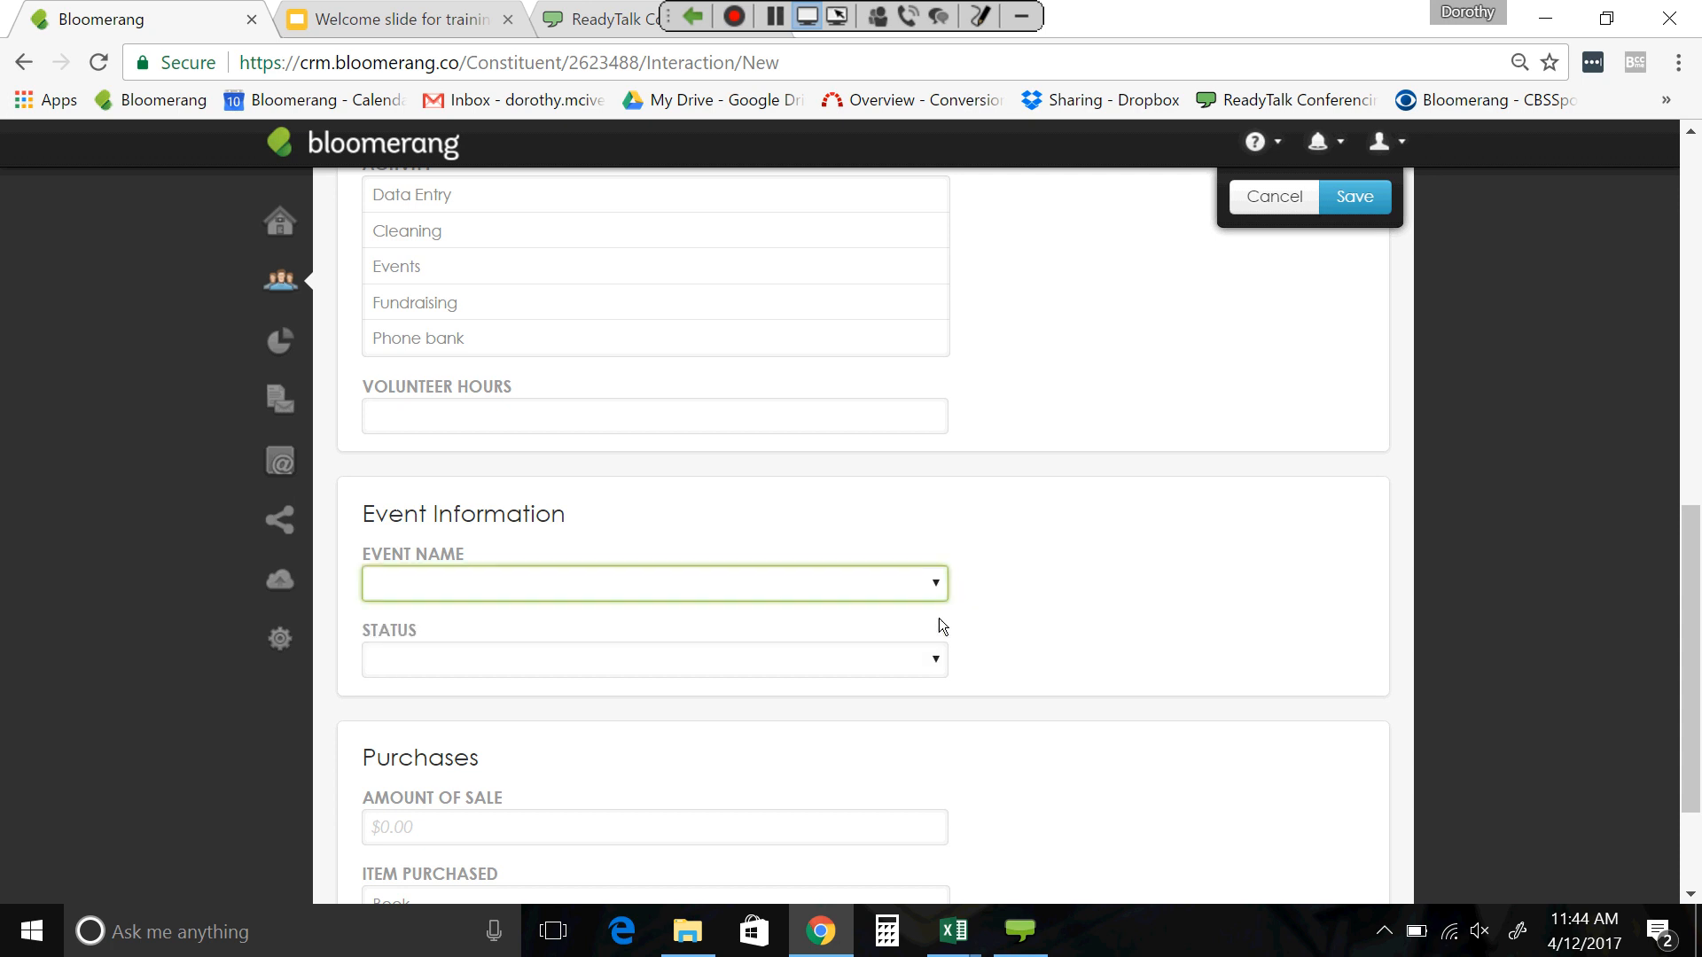
pyautogui.click(938, 660)
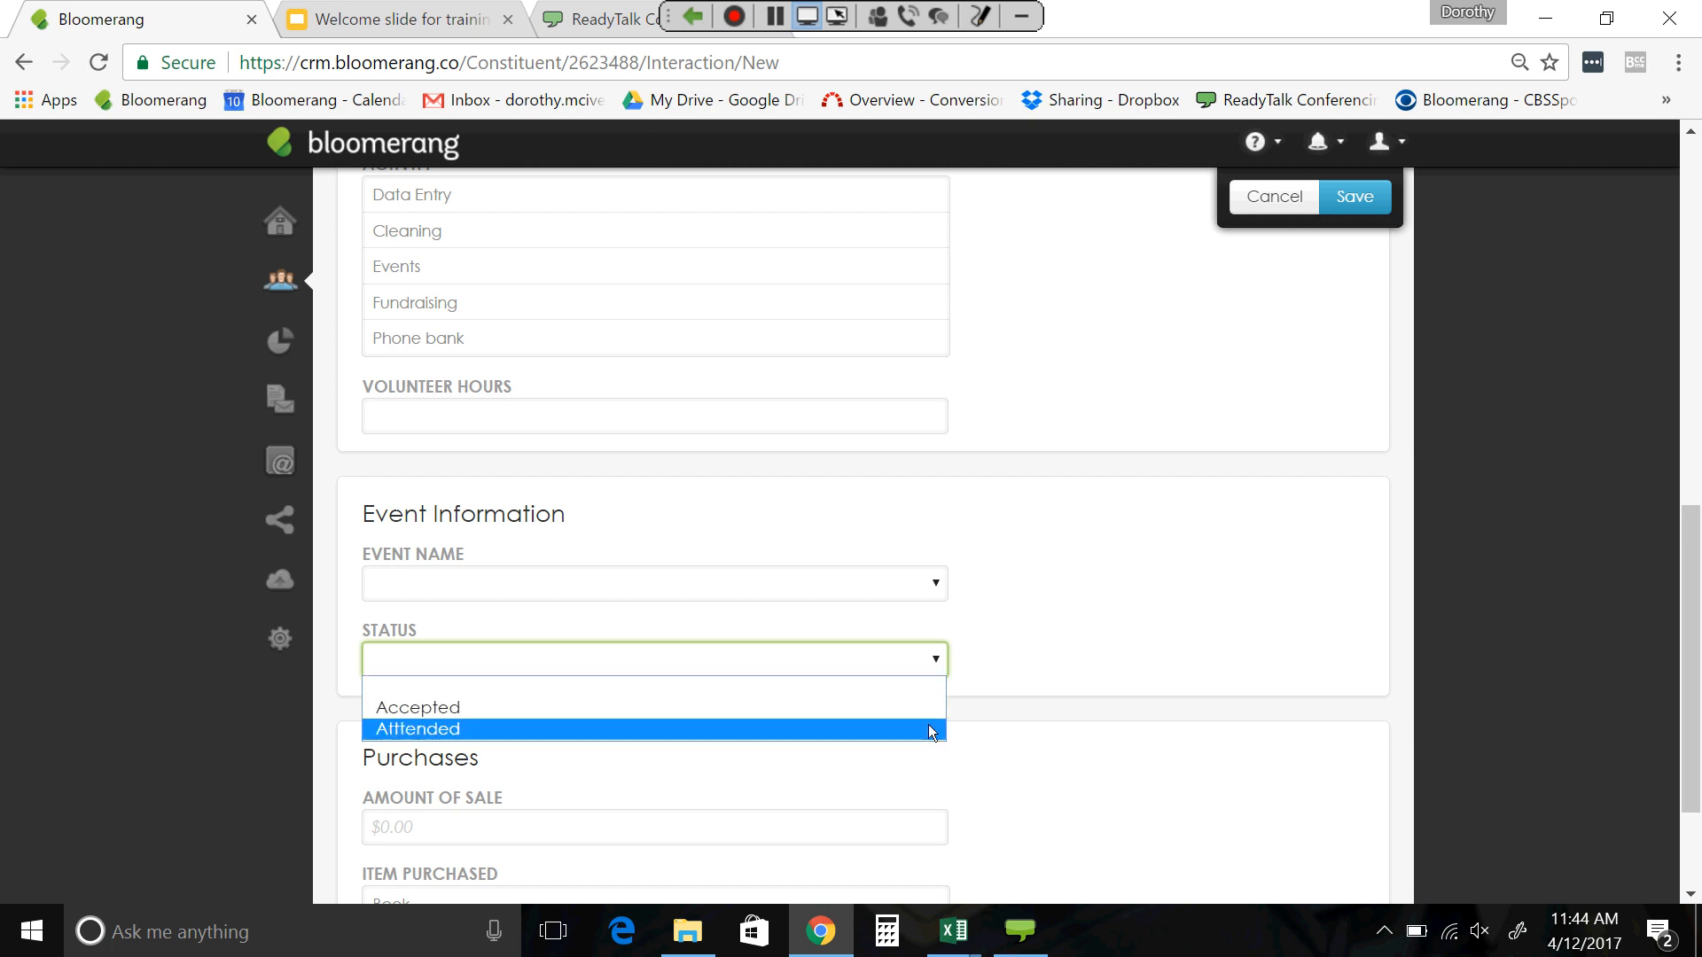
pyautogui.click(1072, 571)
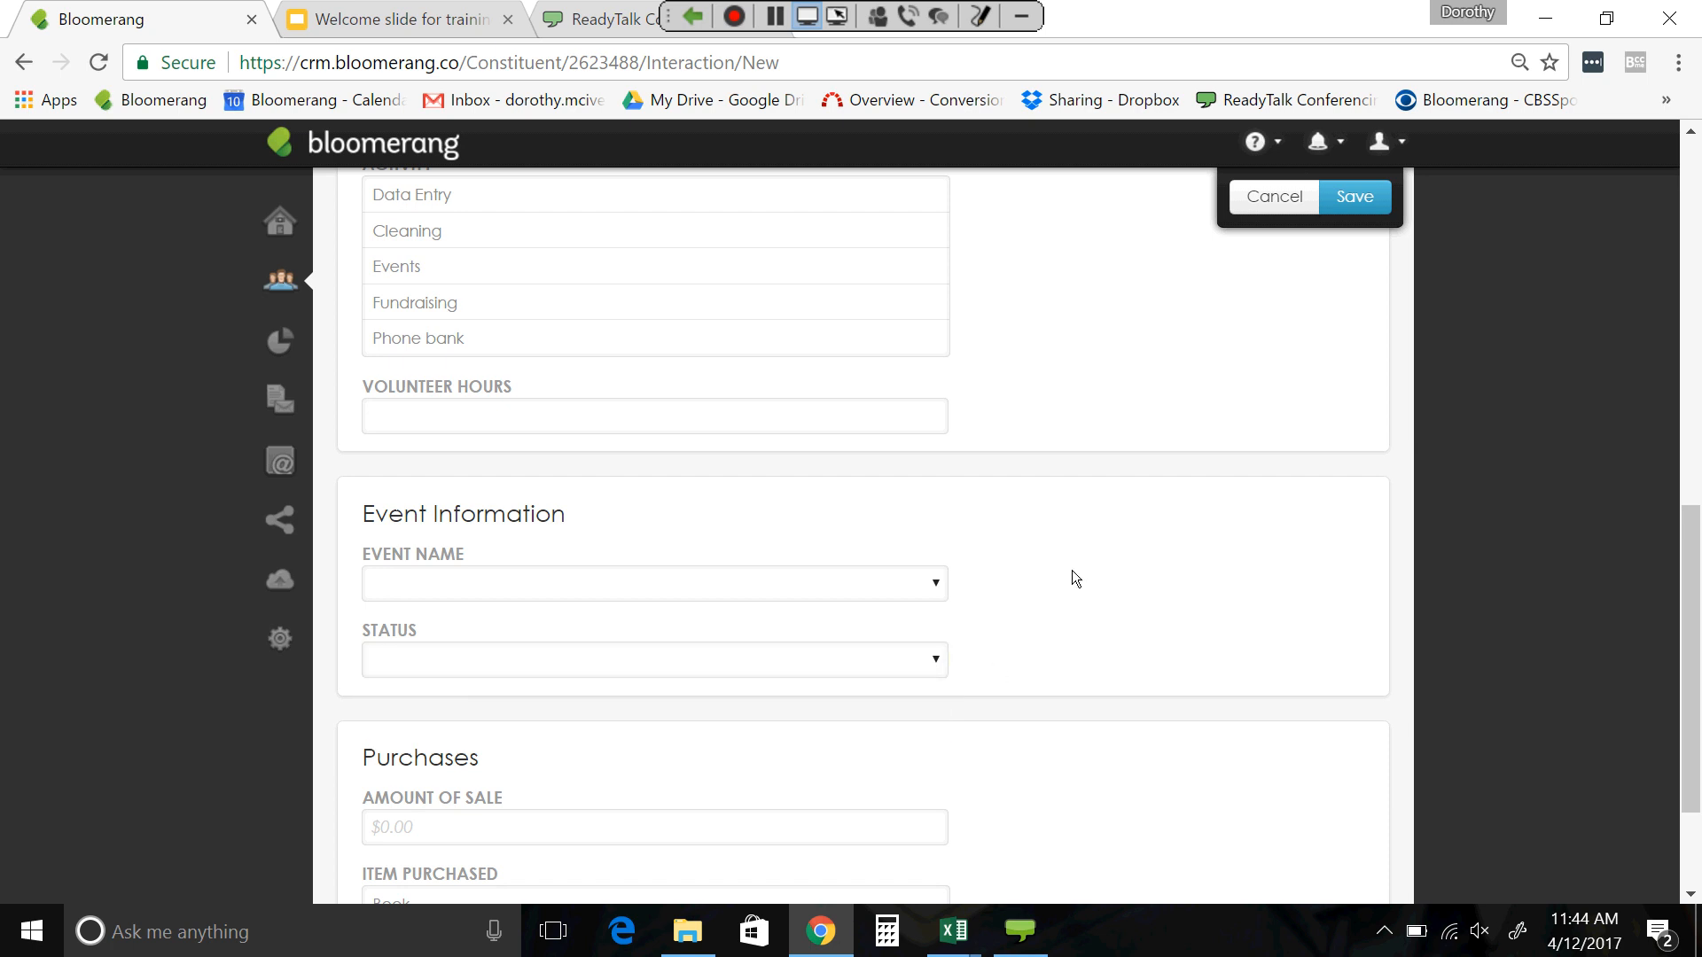
# - Save the interaction, and view its Email entry from the timeline without making any changes
pyautogui.scroll(5, 1071, 571)
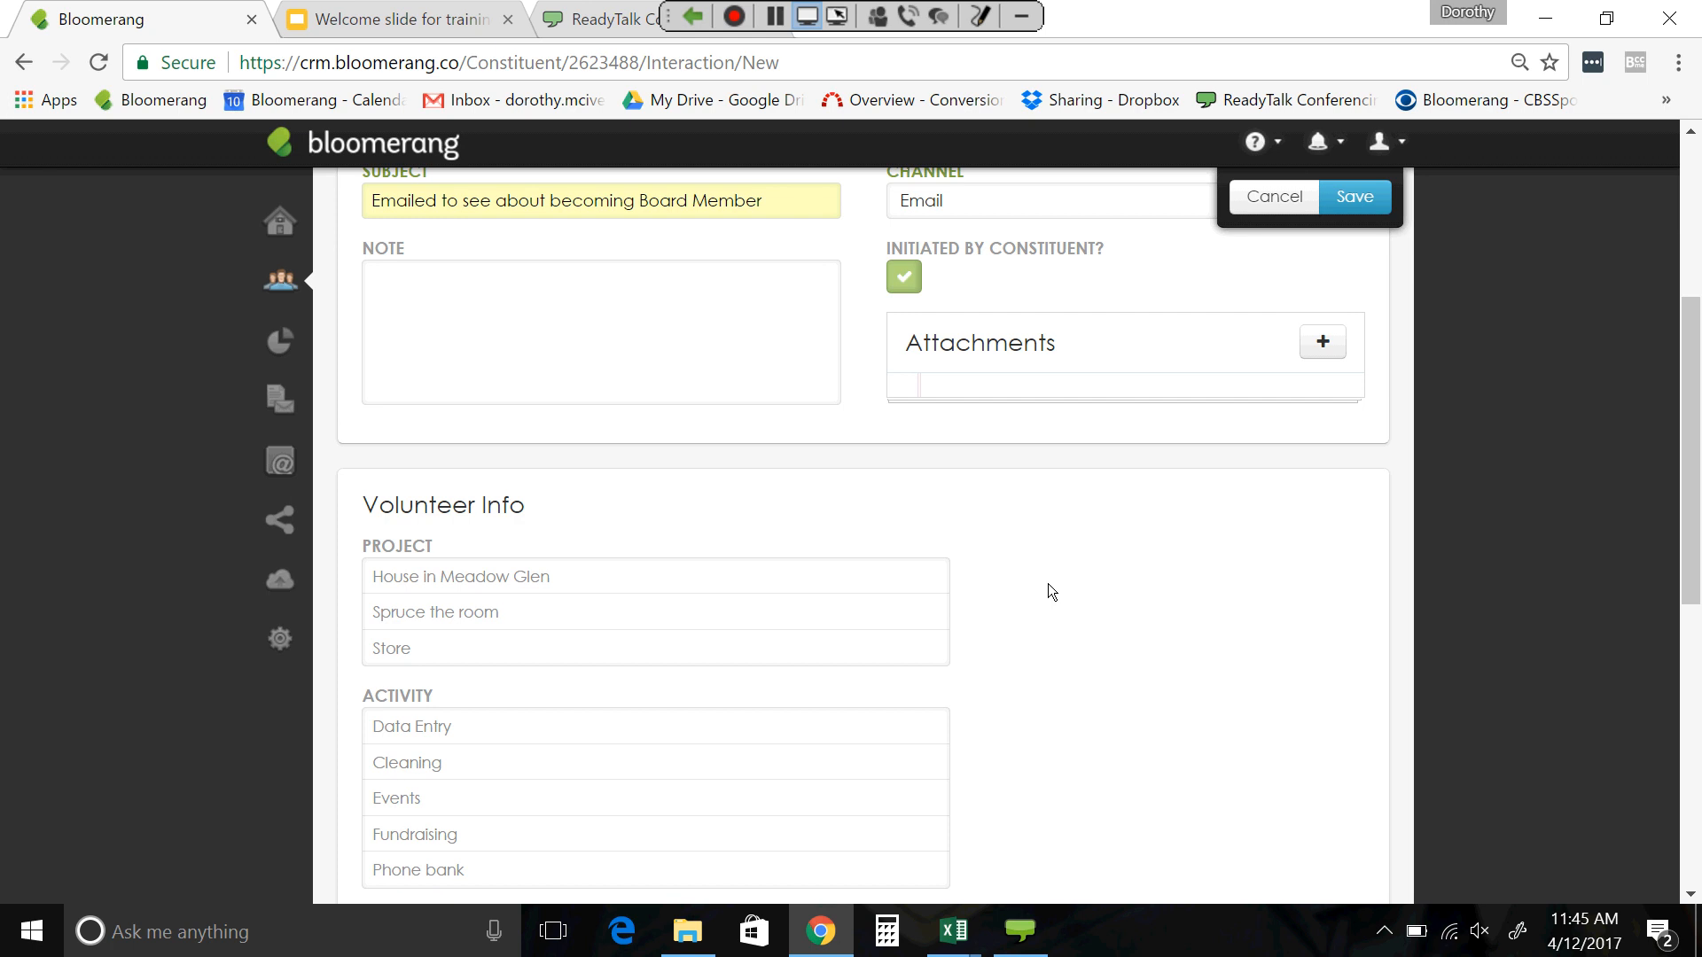
pyautogui.scroll(2, 1356, 461)
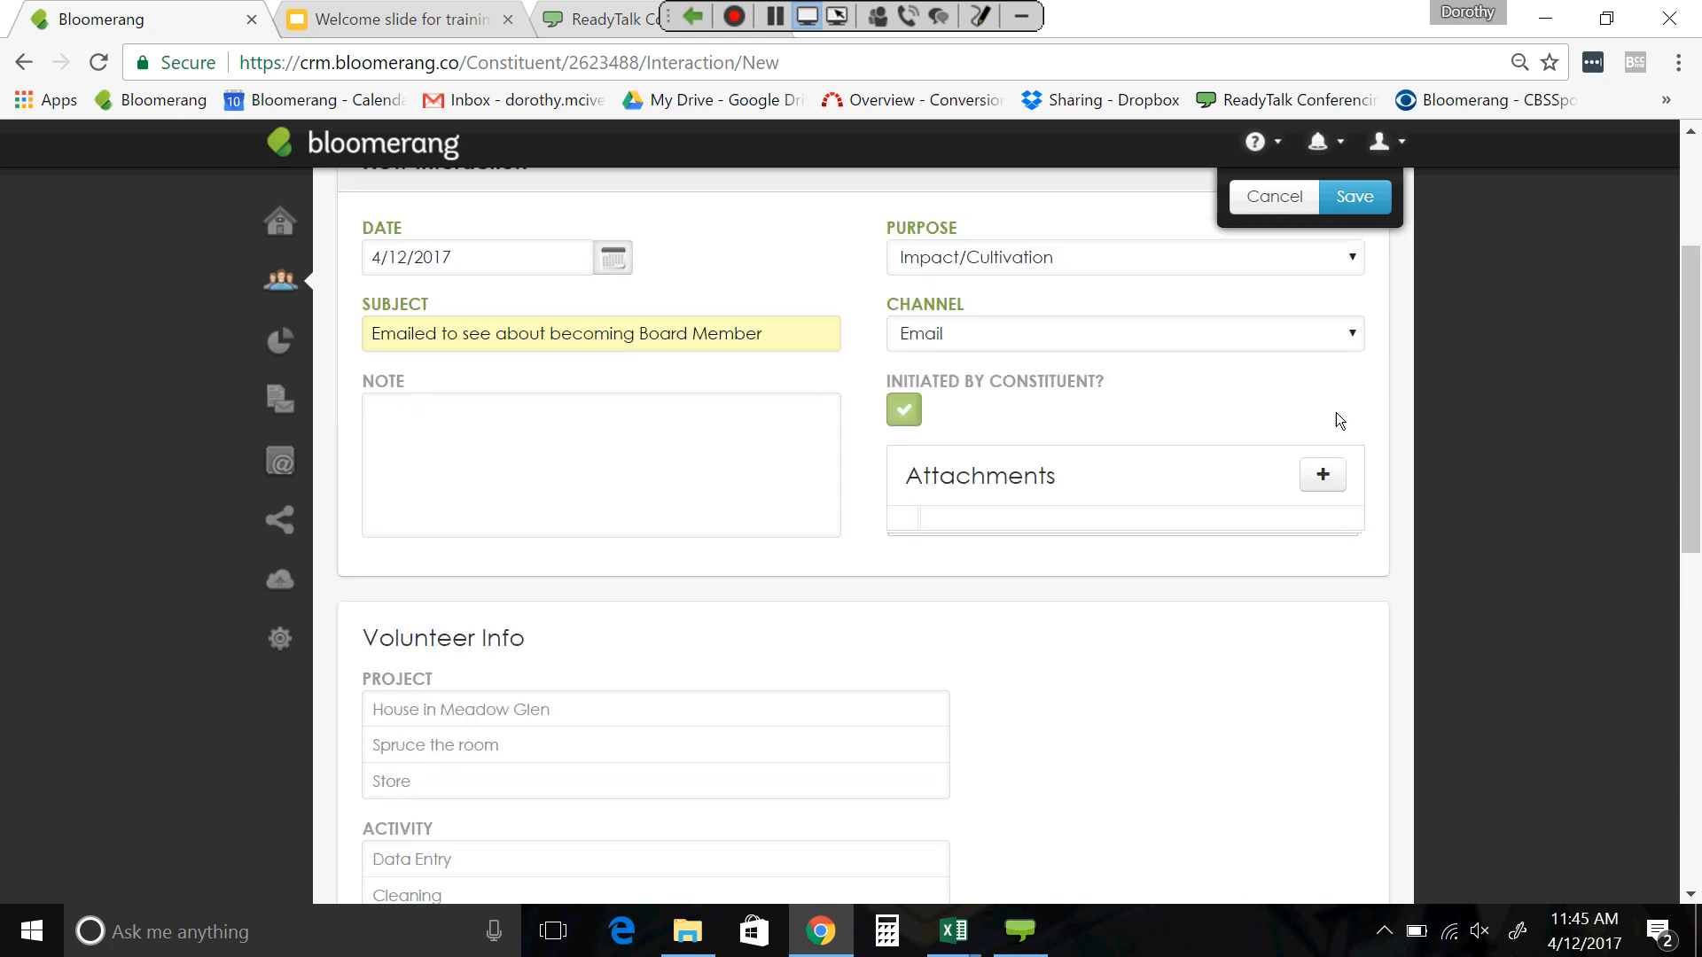
pyautogui.scroll(3, 1440, 364)
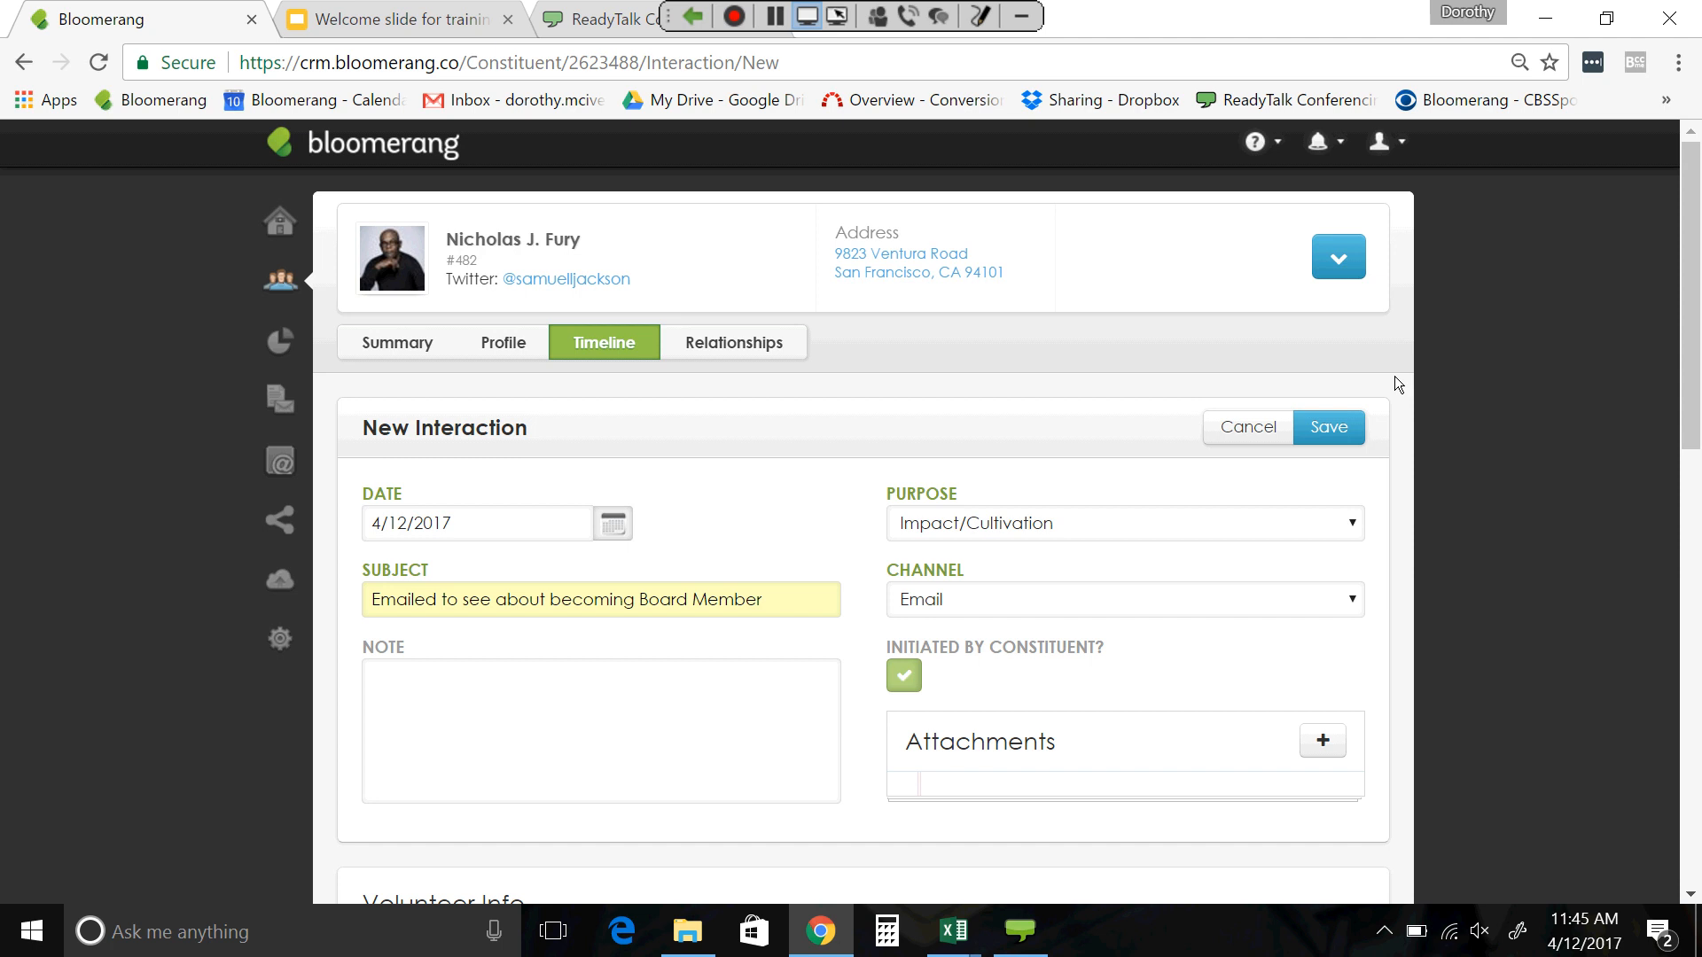
pyautogui.click(1334, 426)
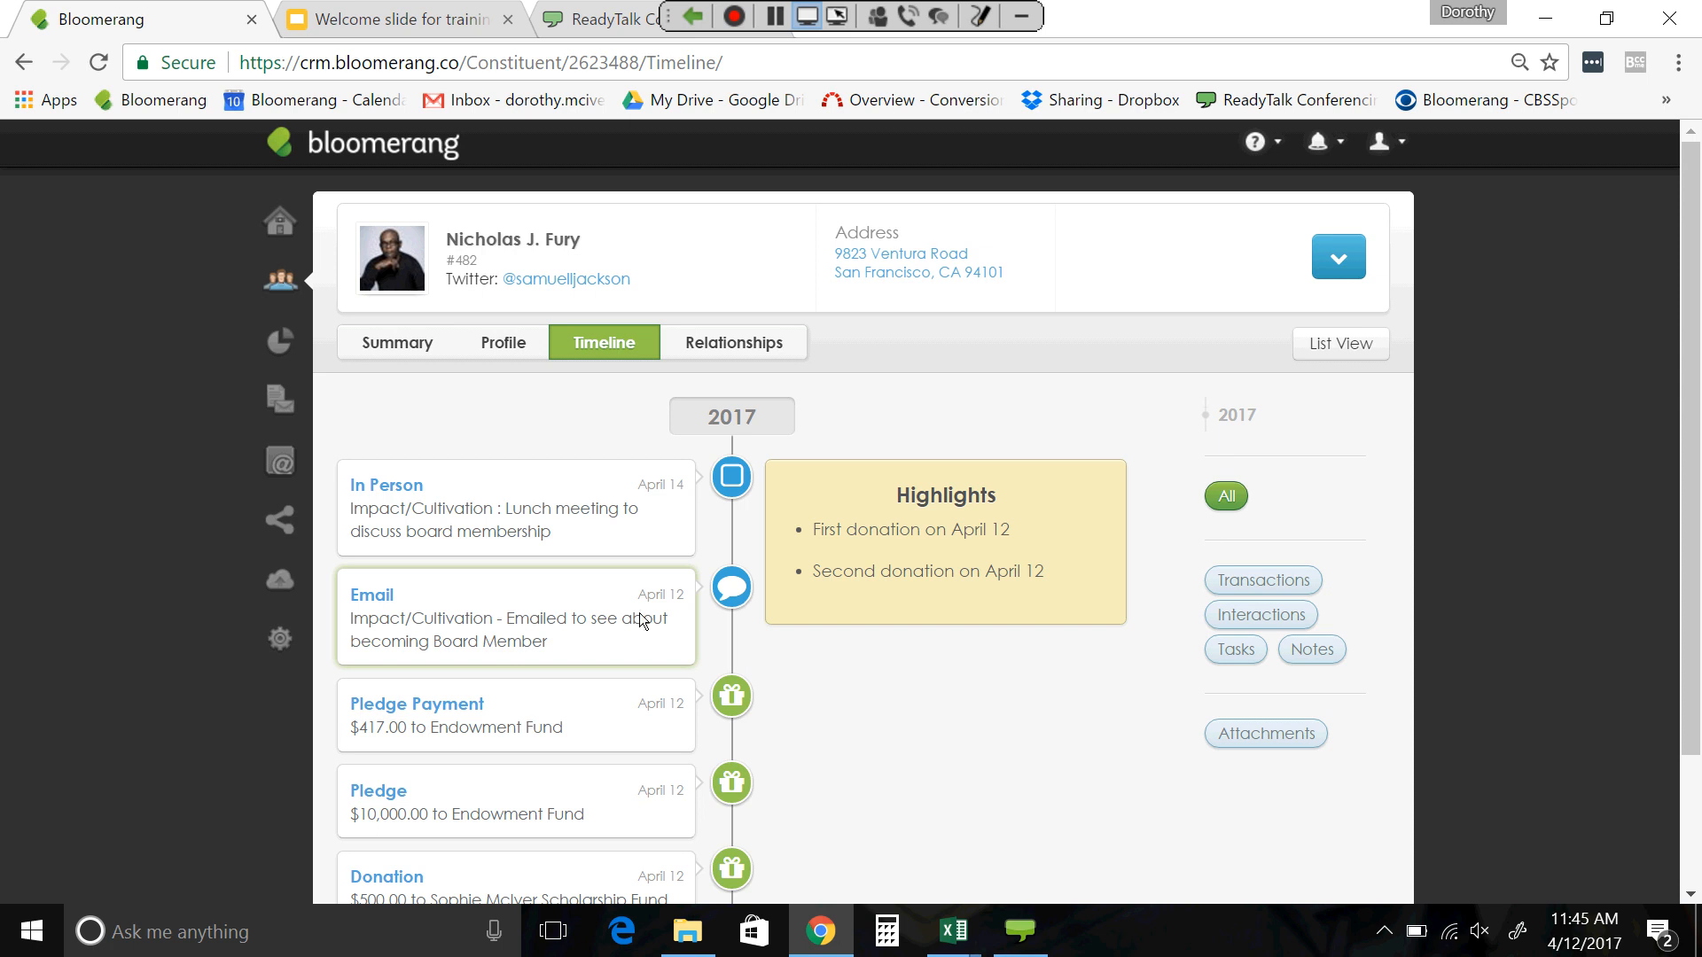
pyautogui.click(518, 626)
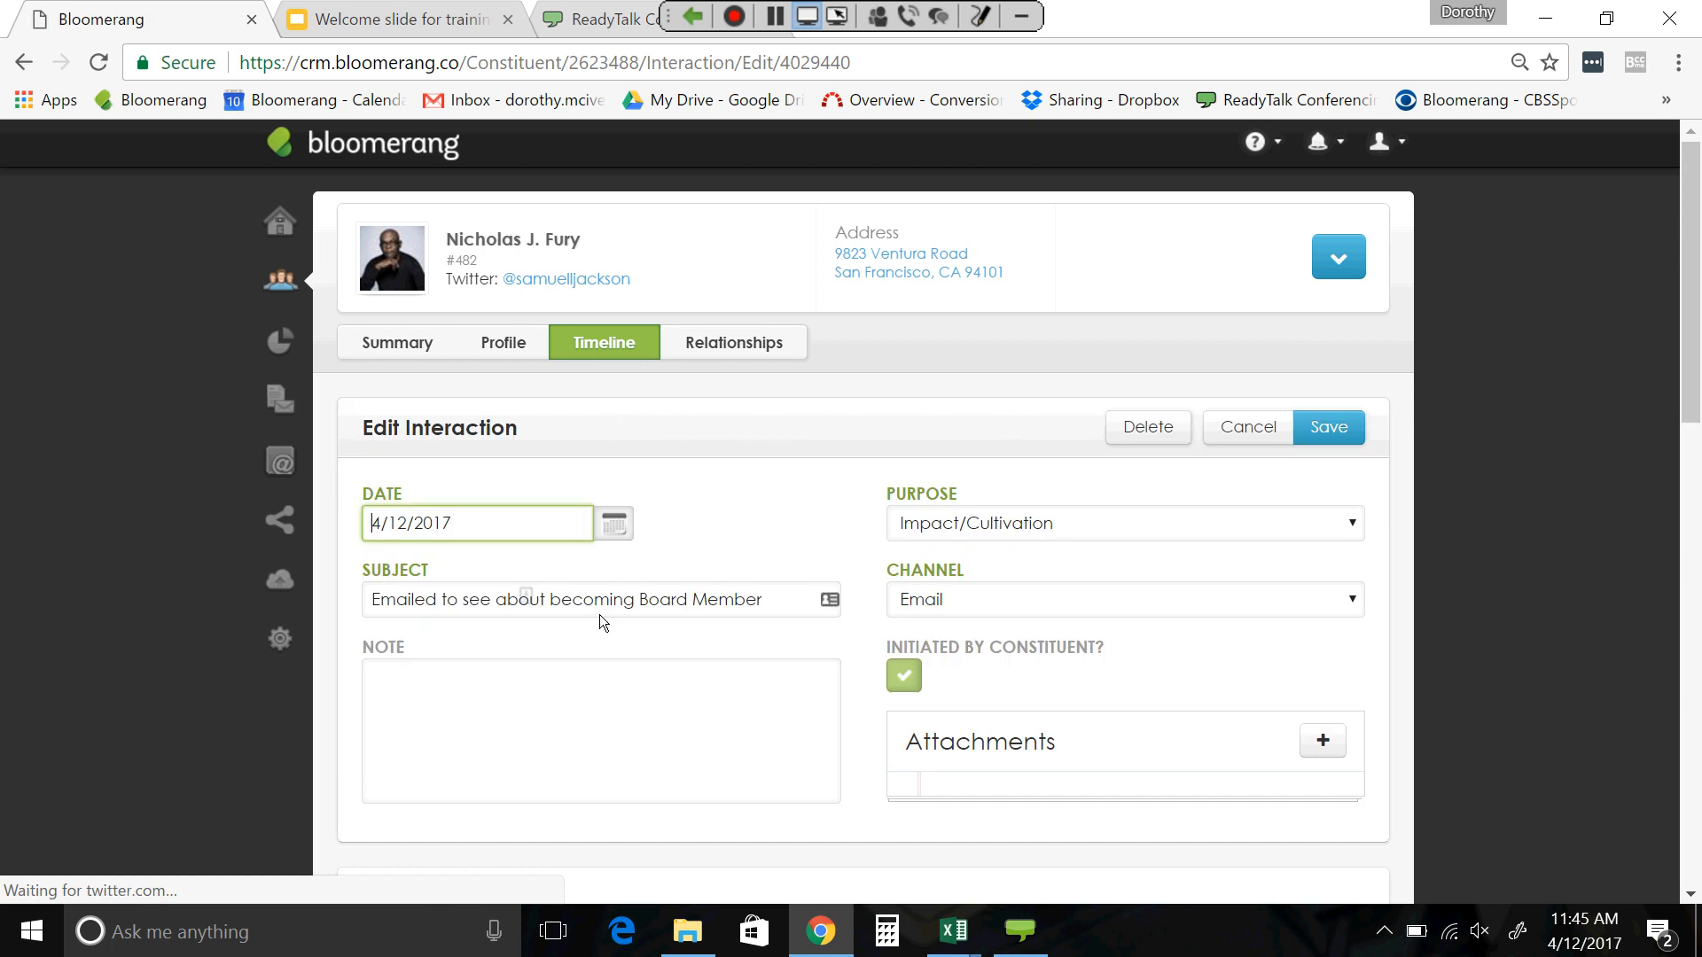
pyautogui.click(1252, 433)
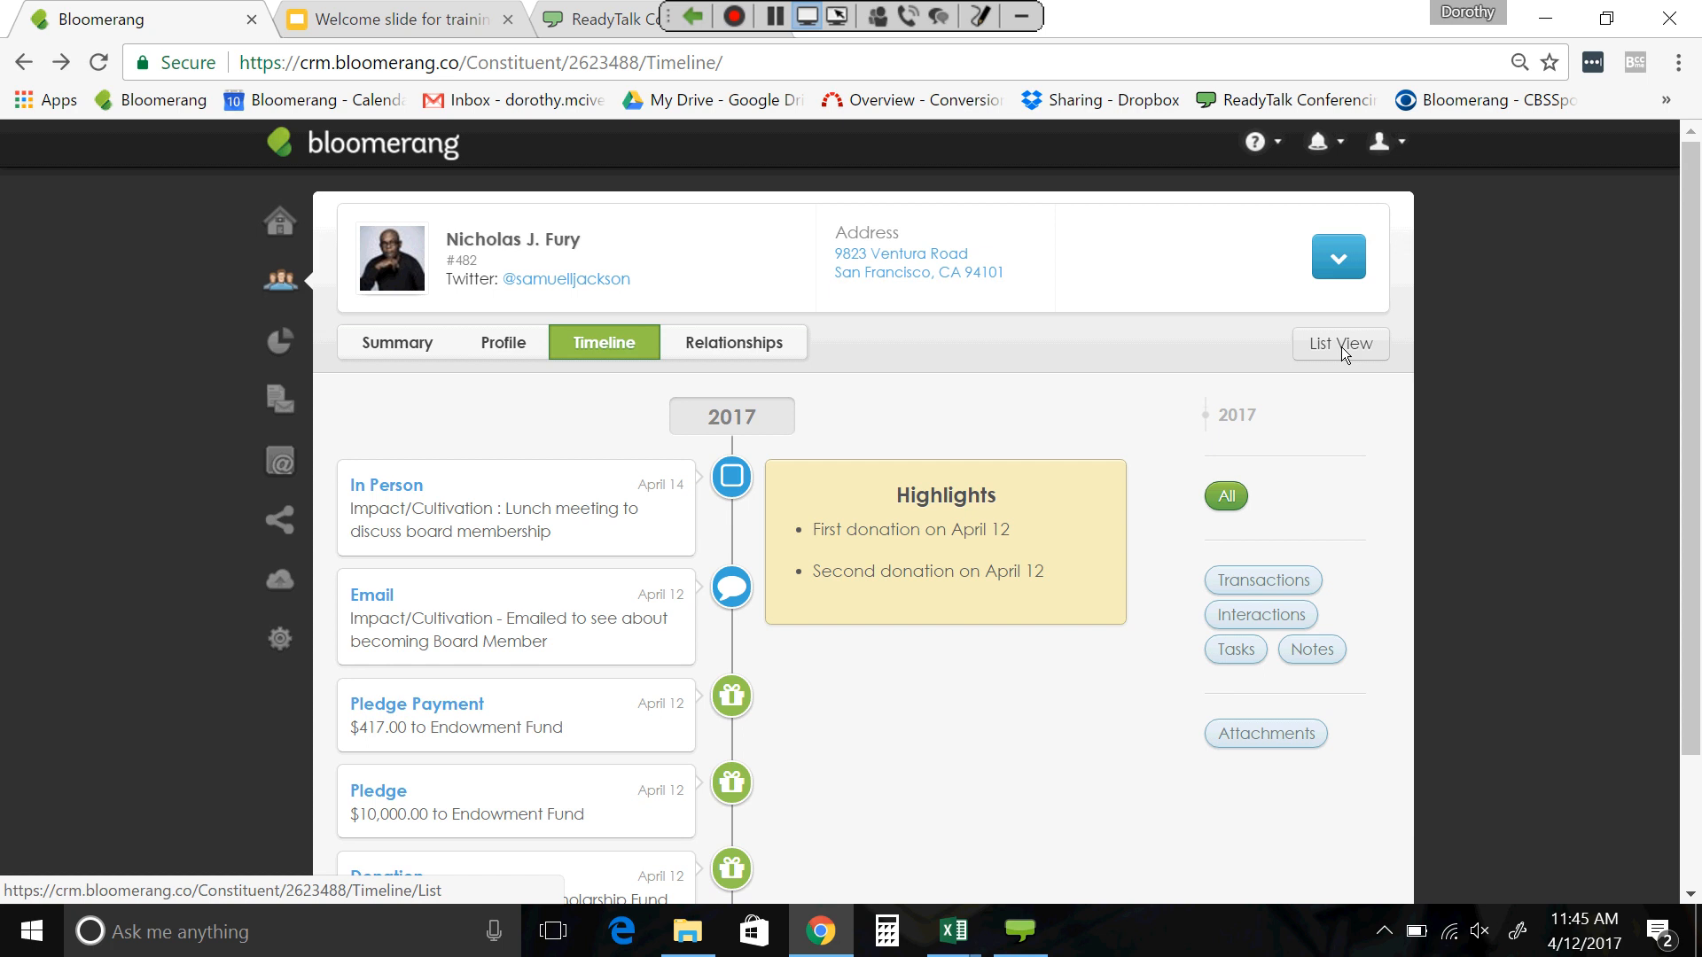
# - Start a new note for the constituent with the text "Also on the board of the ISO."
pyautogui.click(1351, 256)
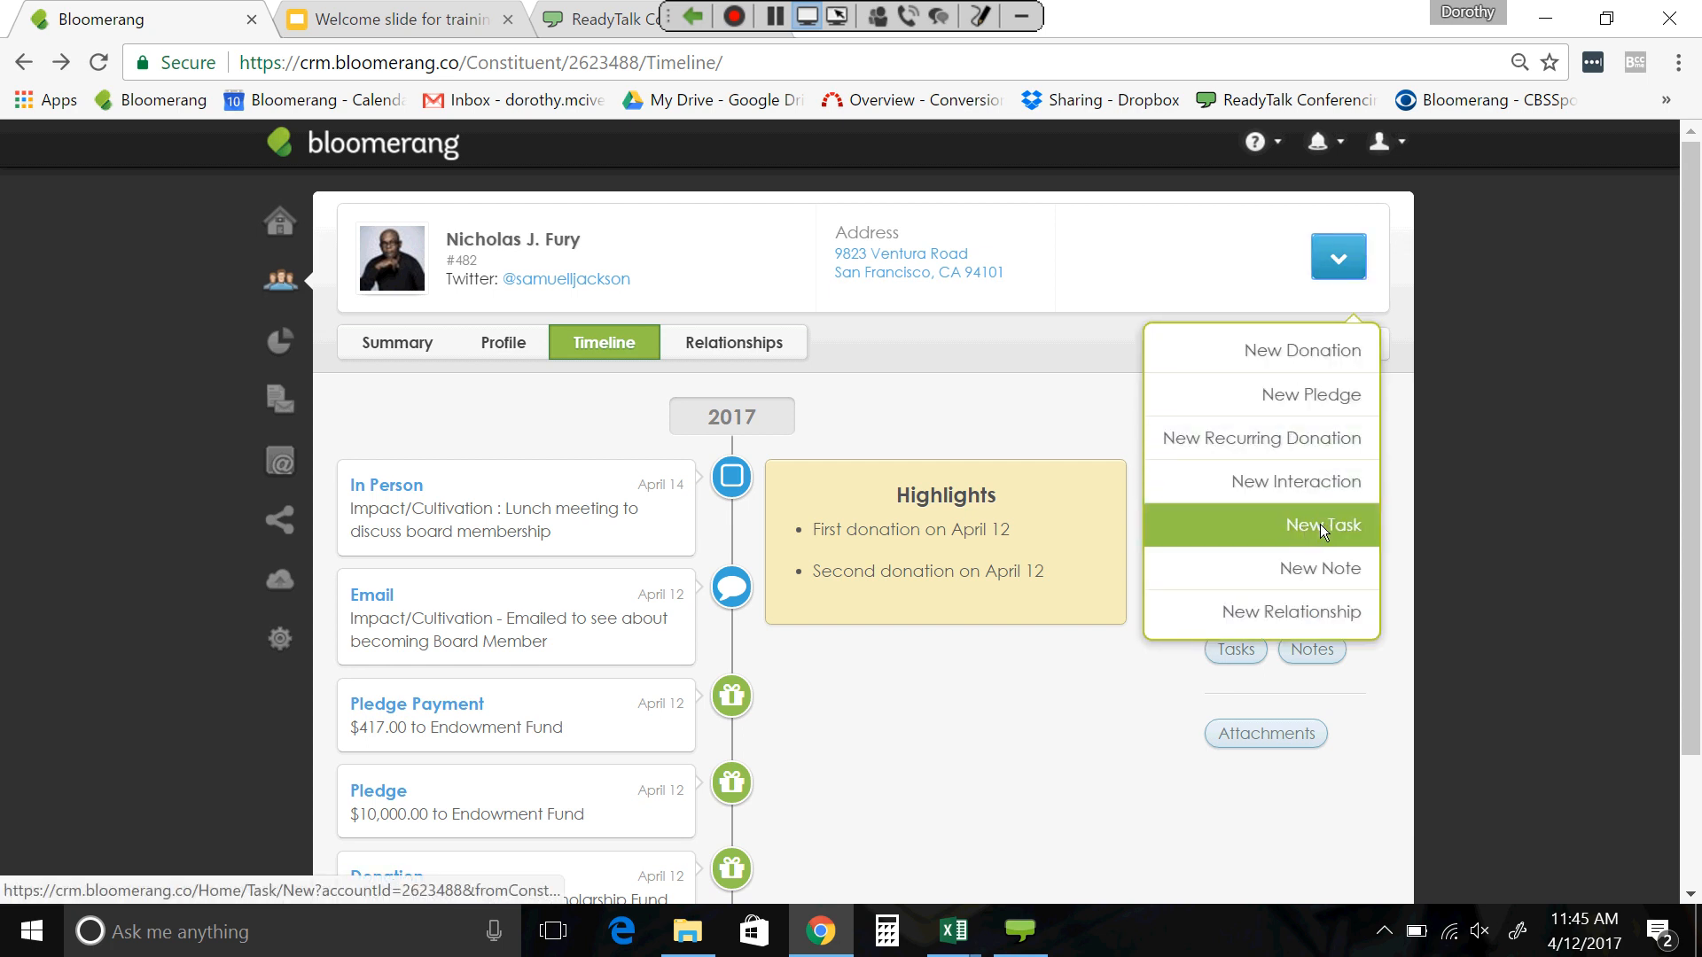
pyautogui.click(1321, 576)
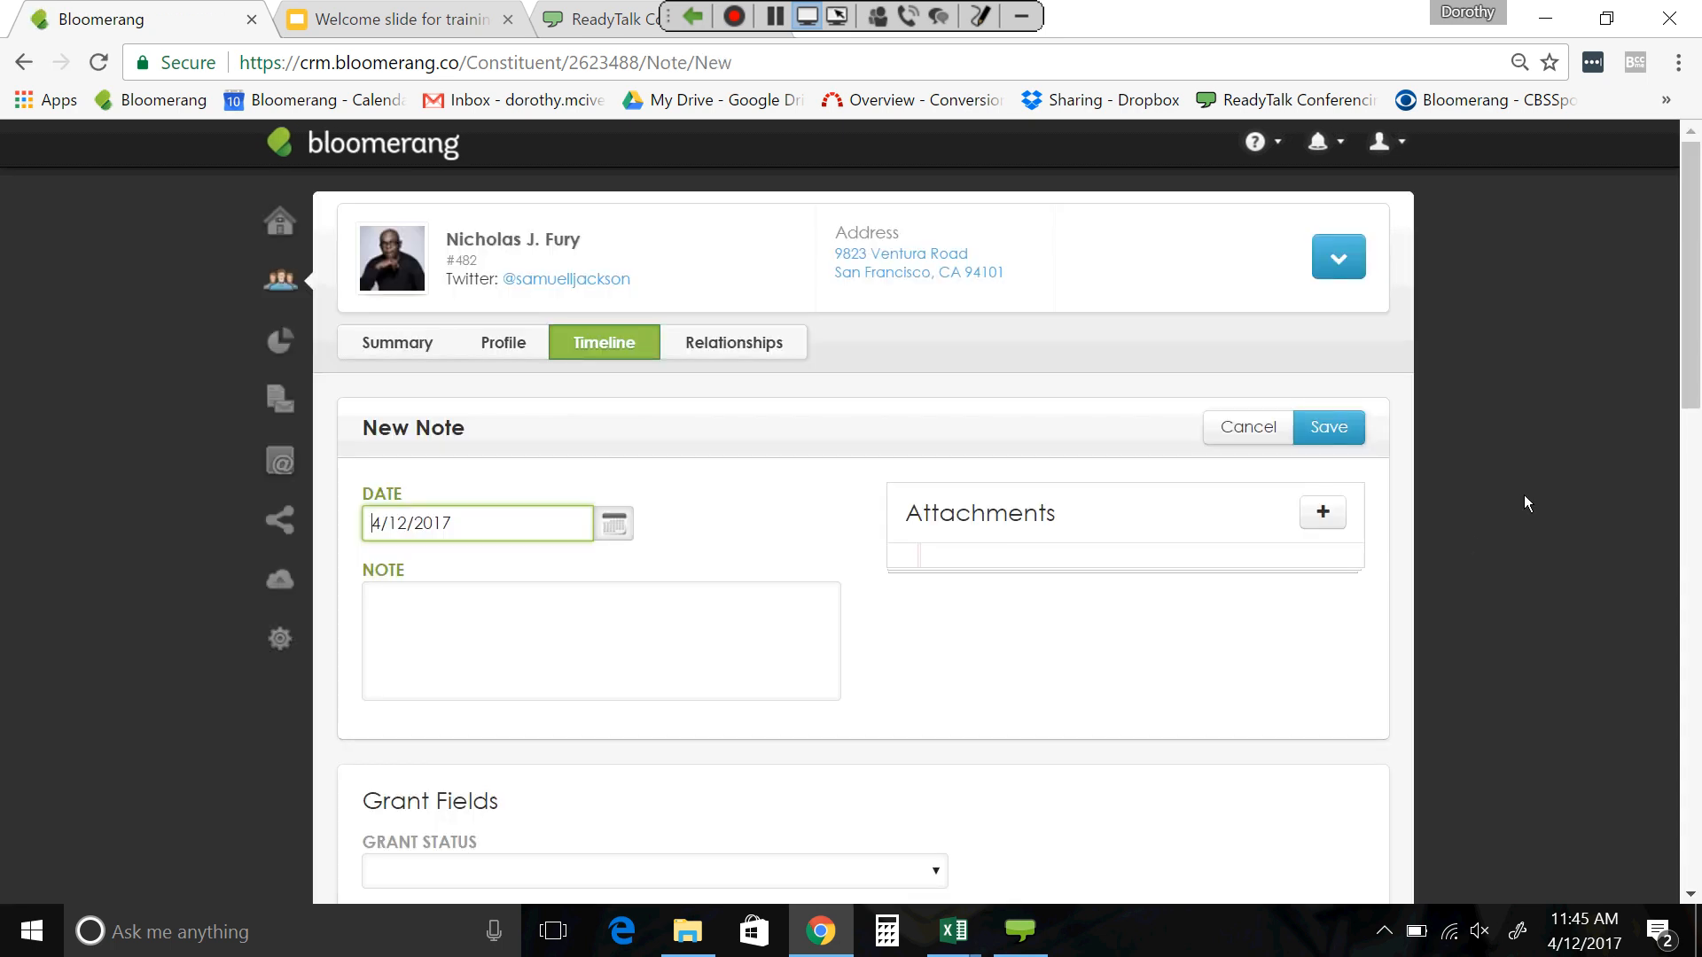
pyautogui.click(1523, 497)
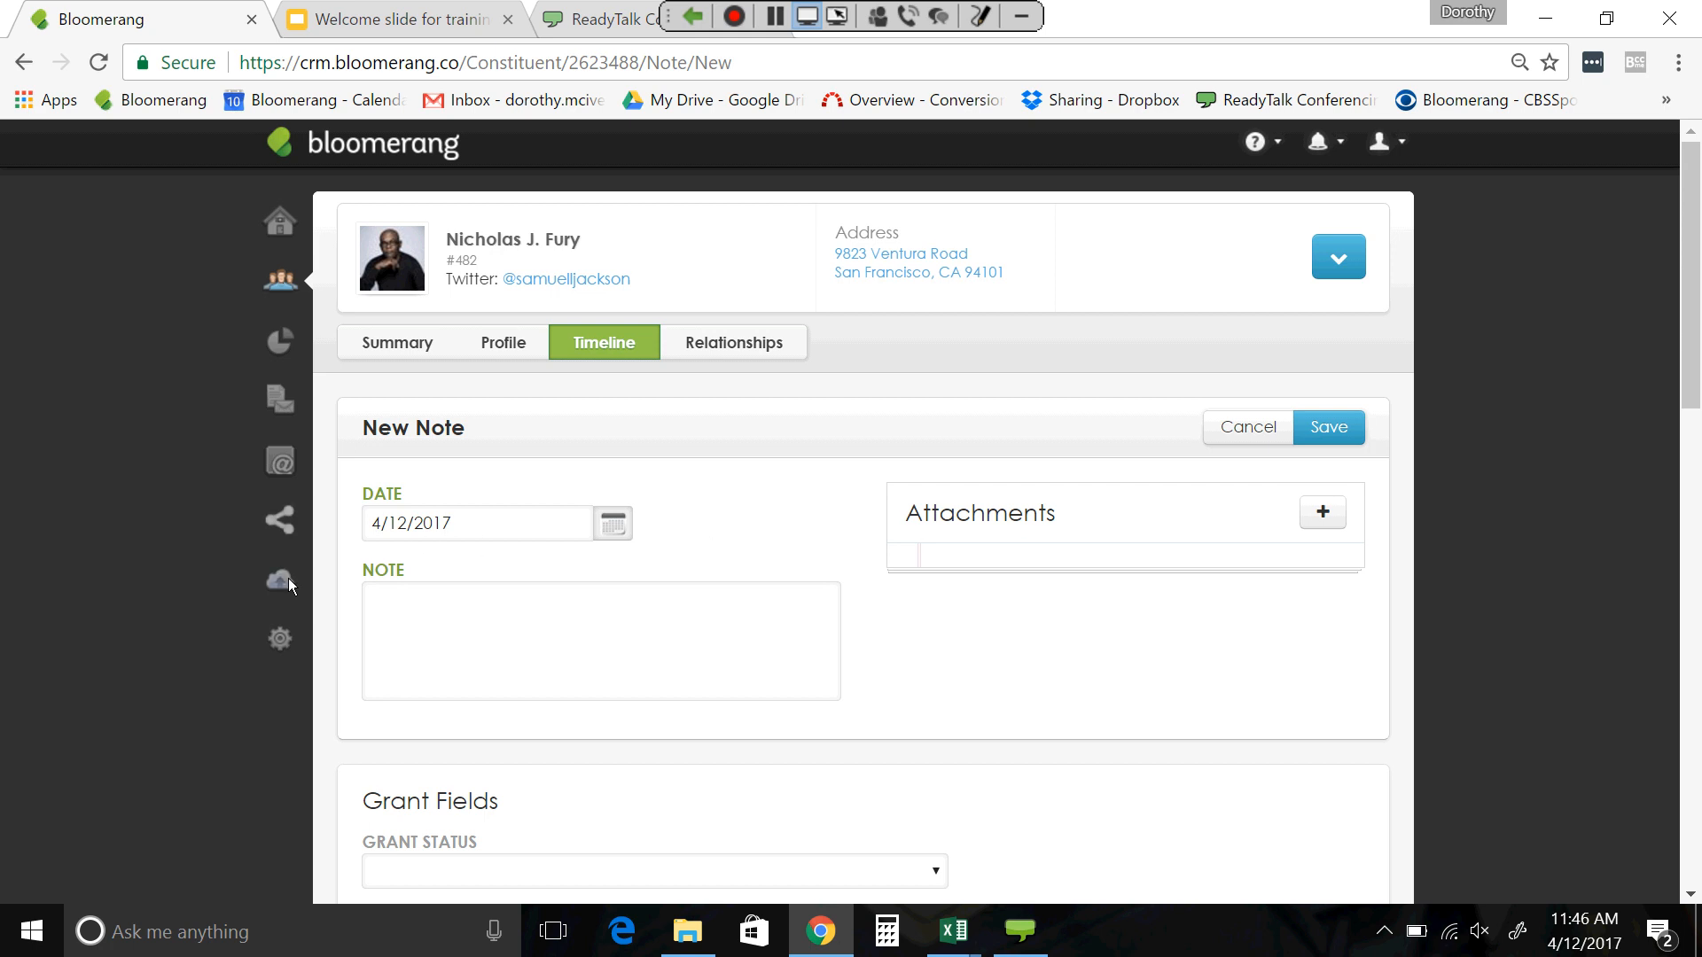
pyautogui.click(387, 606)
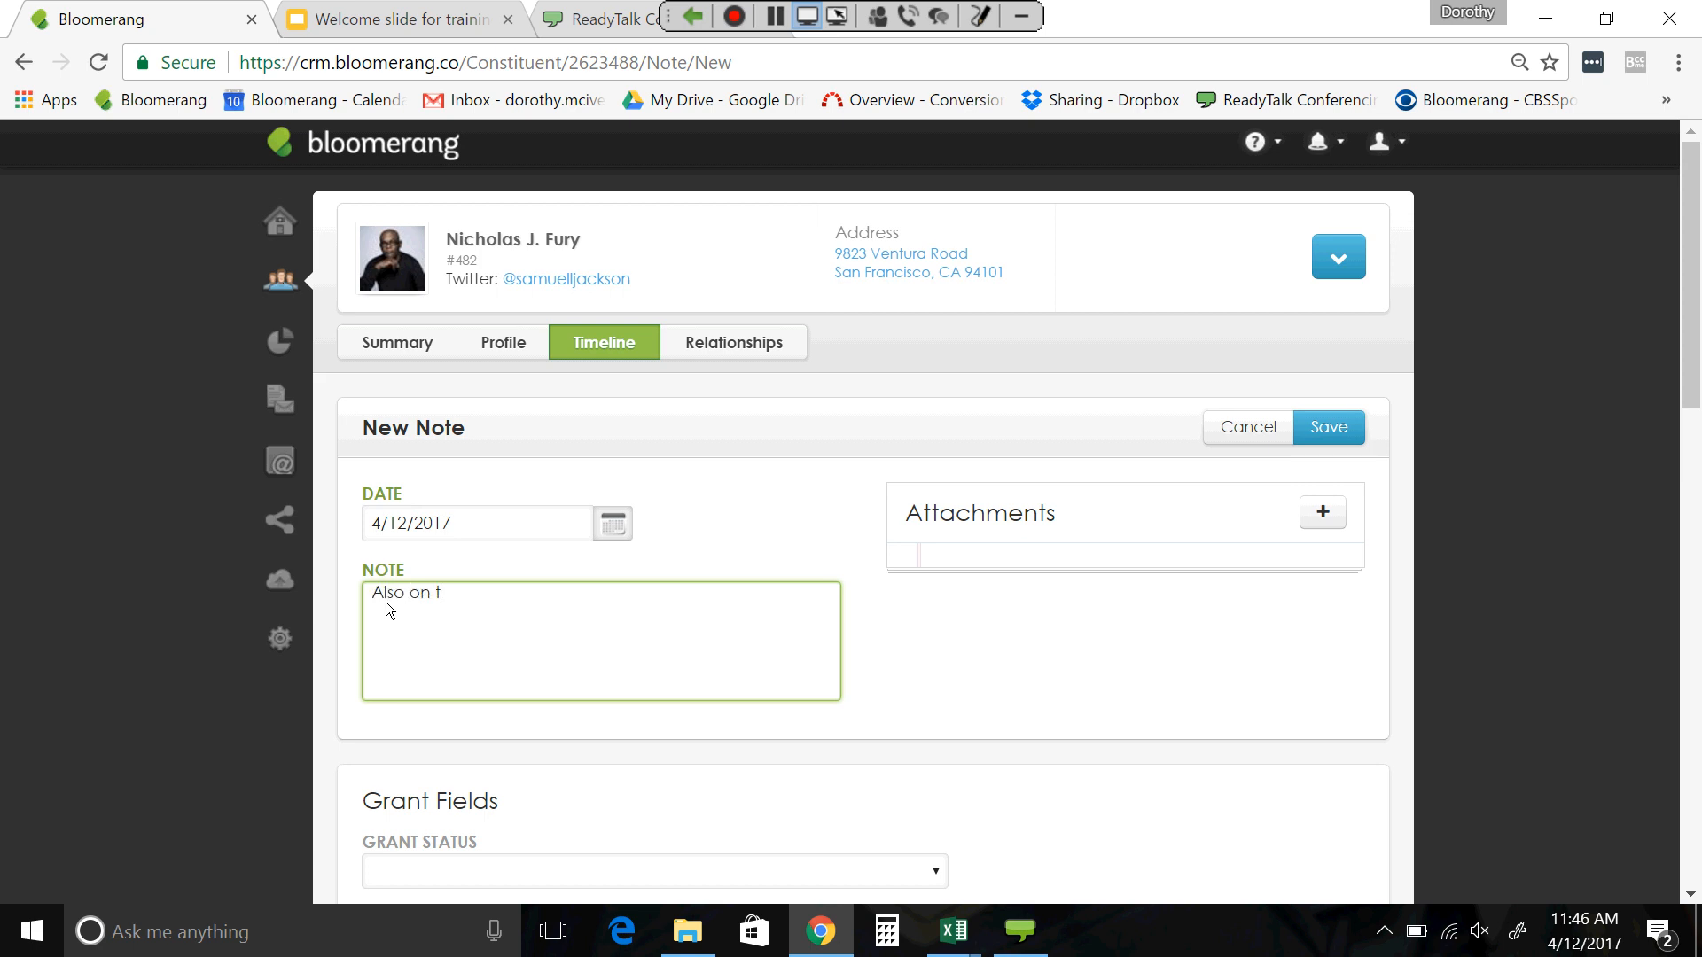
pyautogui.write('he board of the ISO.')
pyautogui.click(881, 616)
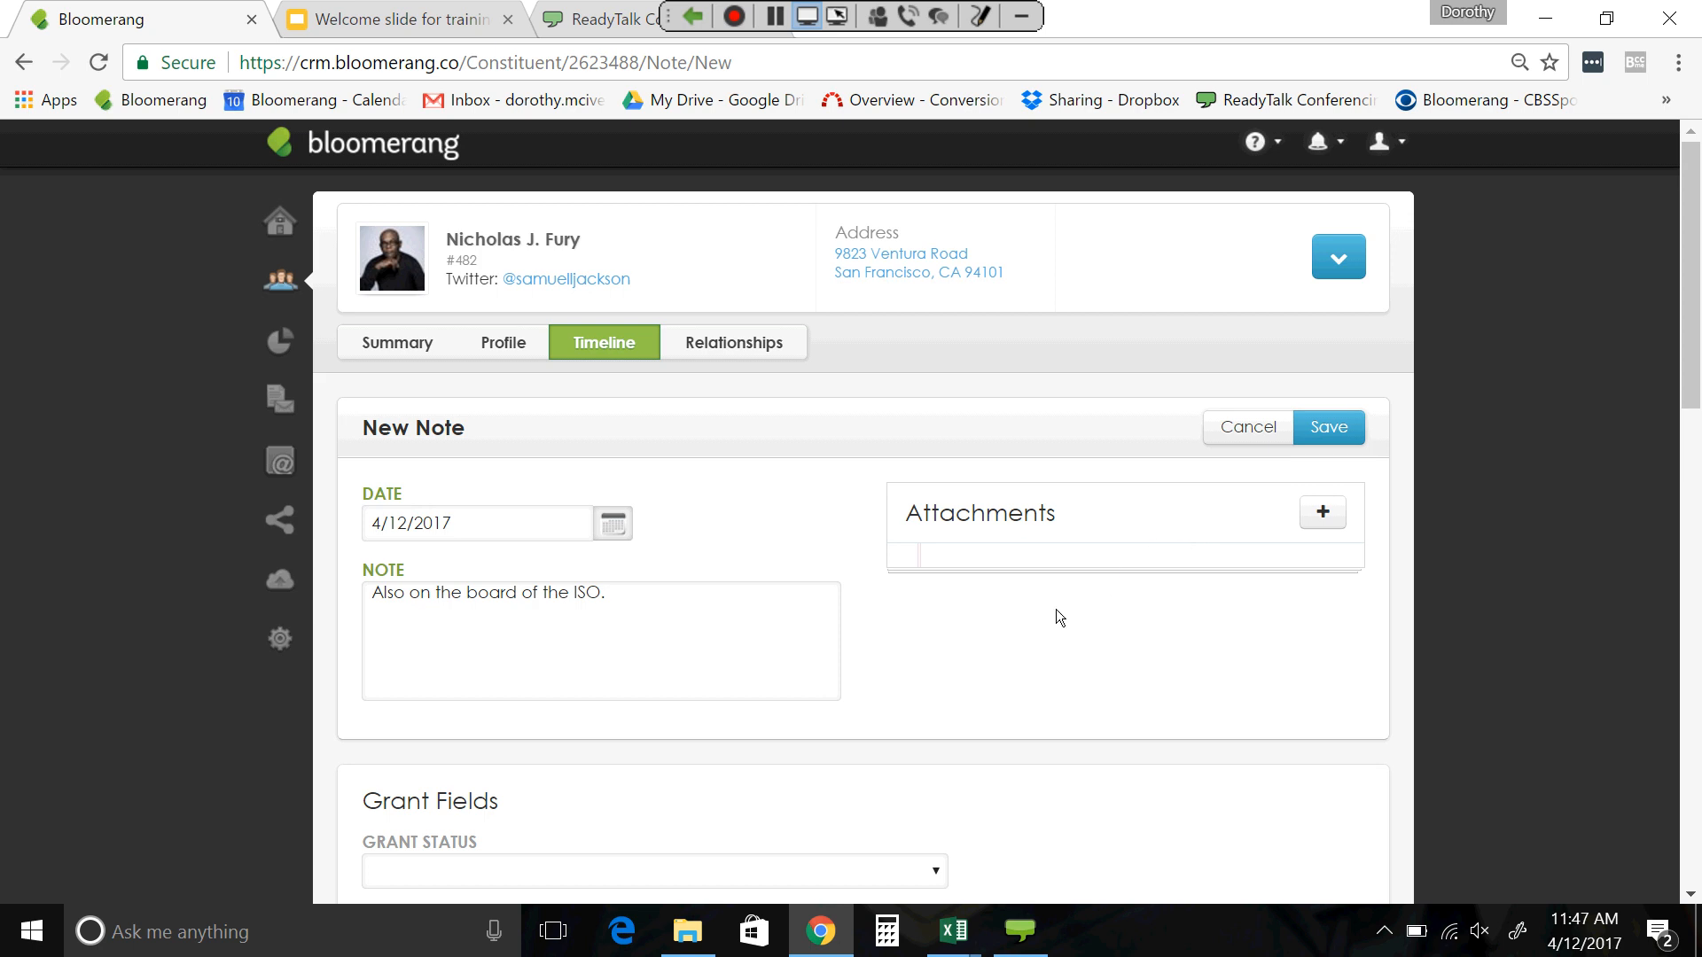
# - Review the note's Grant Fields without filling them in, and save the note to the constituent's timeline
pyautogui.scroll(-5, 1056, 609)
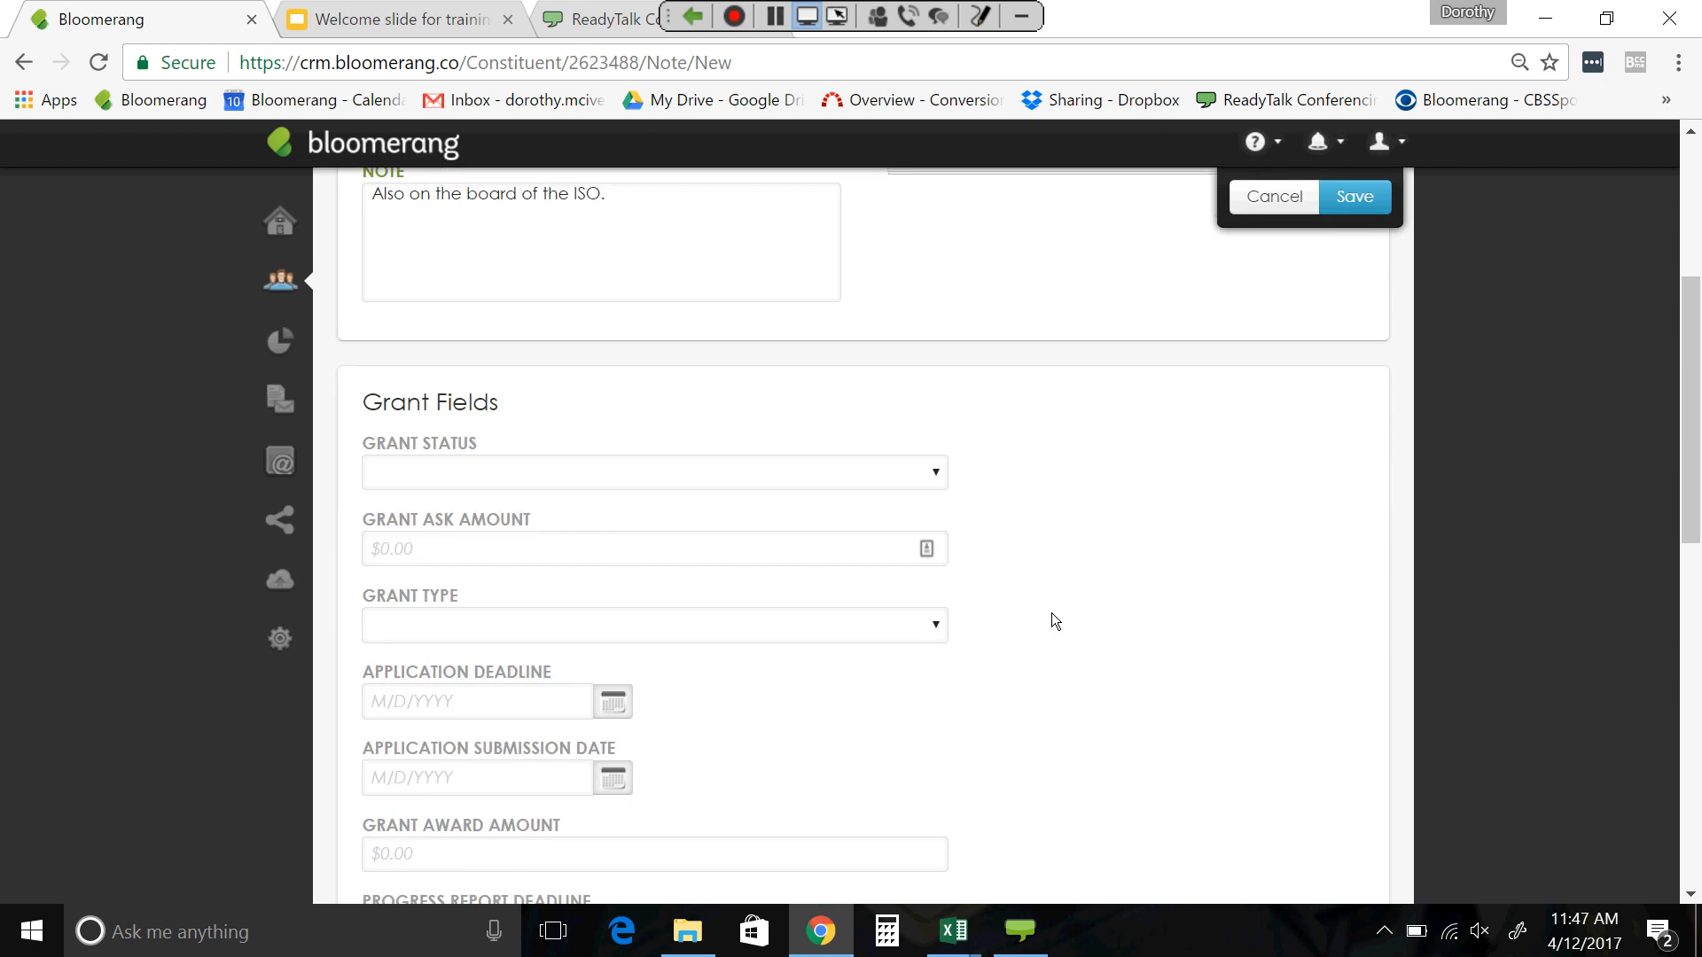
pyautogui.scroll(-2, 1052, 614)
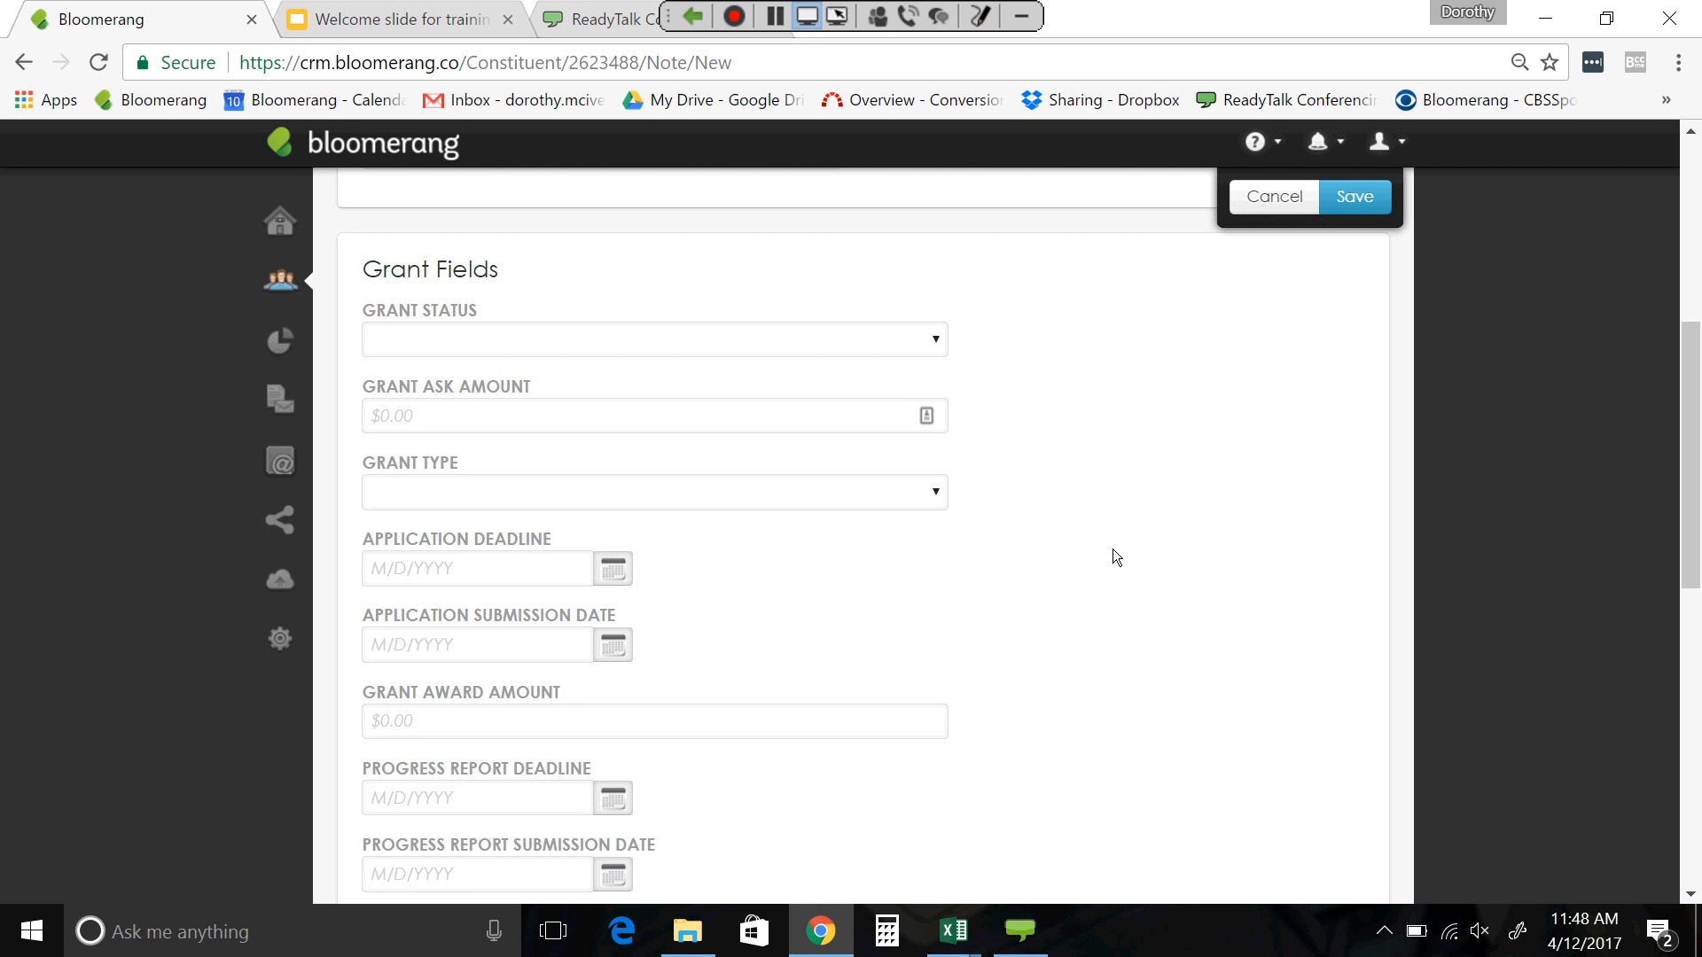
pyautogui.scroll(5, 1114, 550)
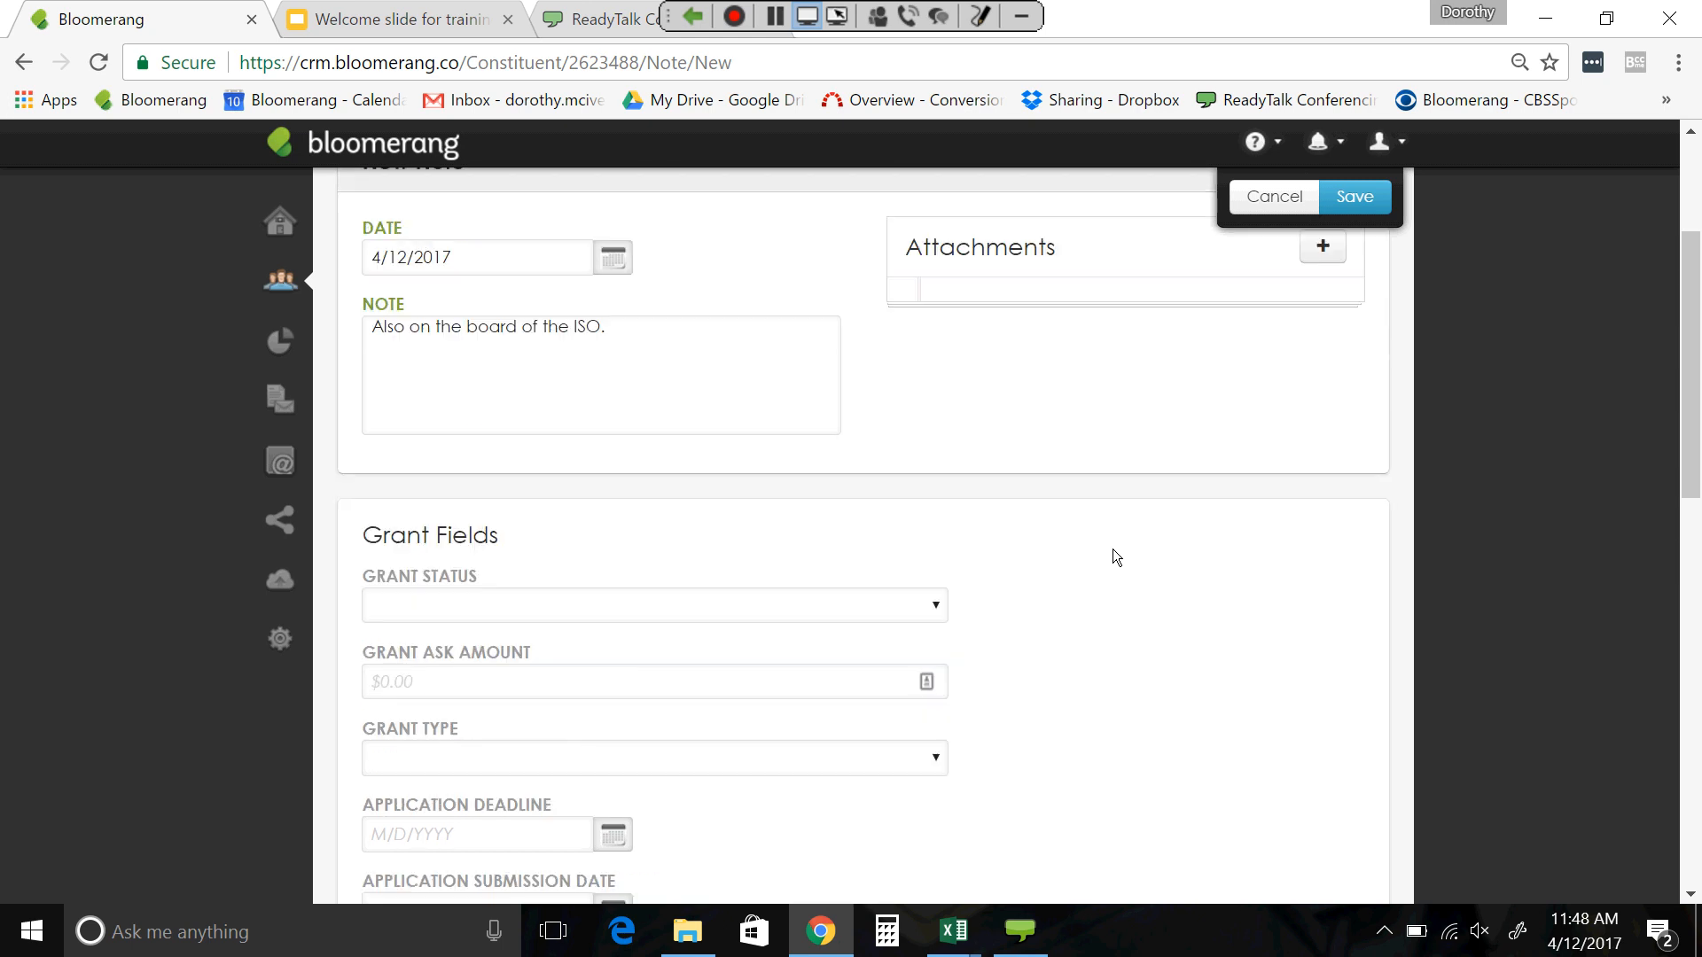
pyautogui.scroll(2, 1114, 550)
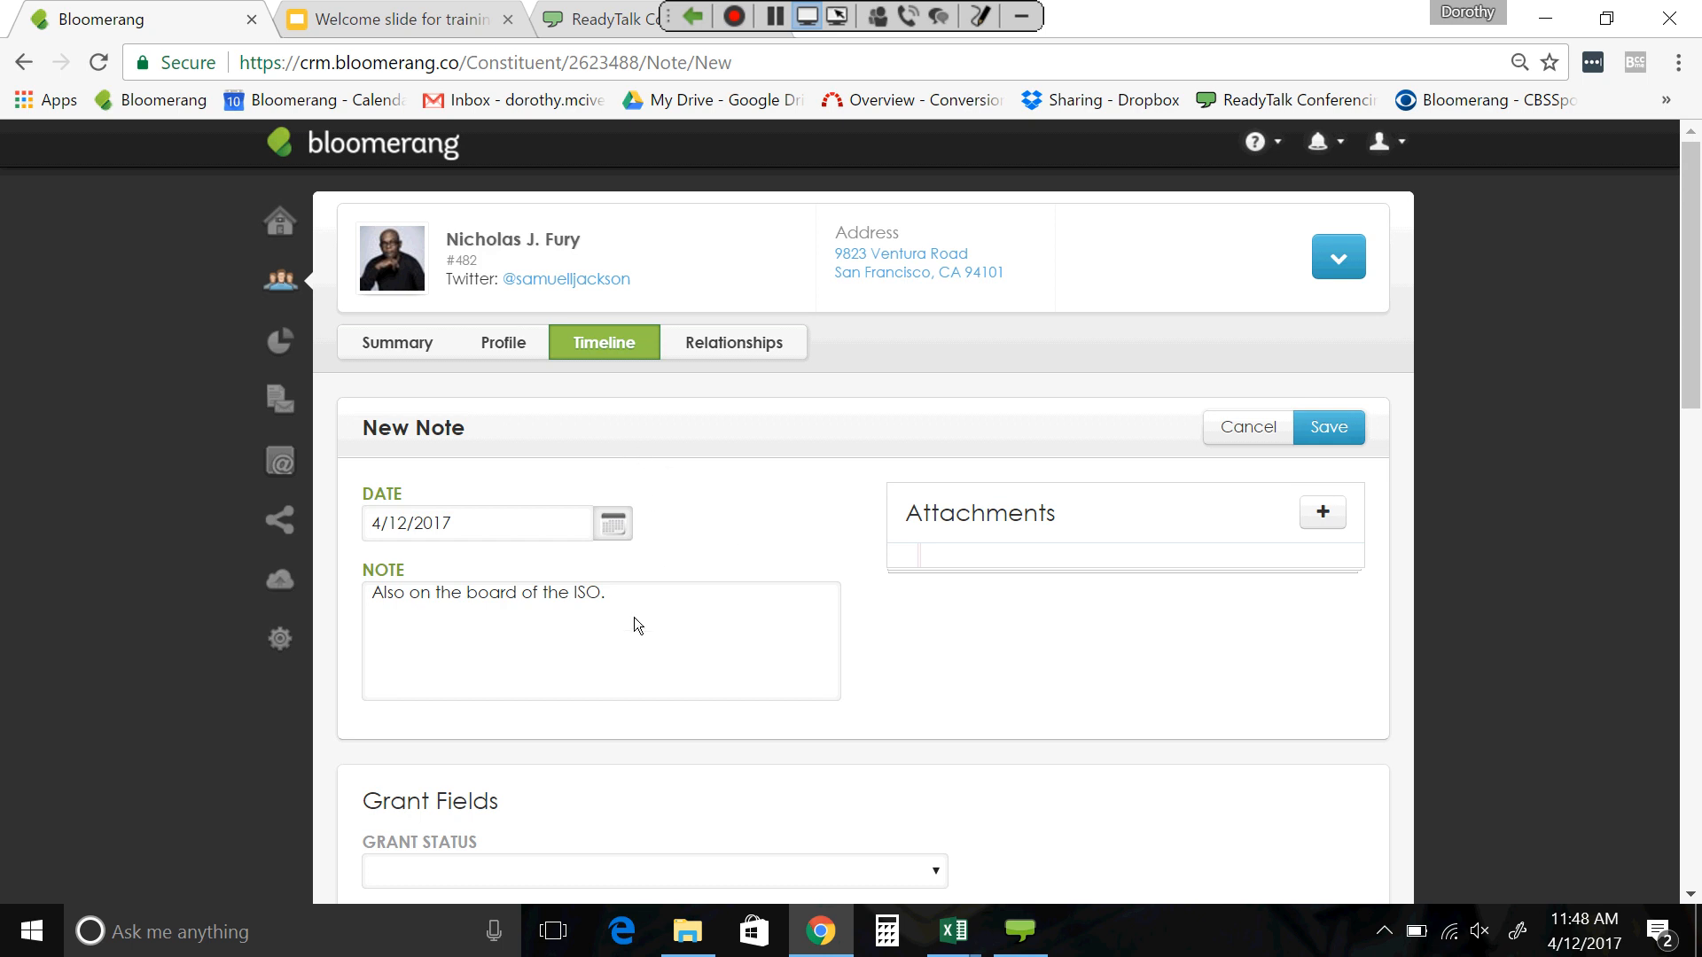
pyautogui.click(1330, 429)
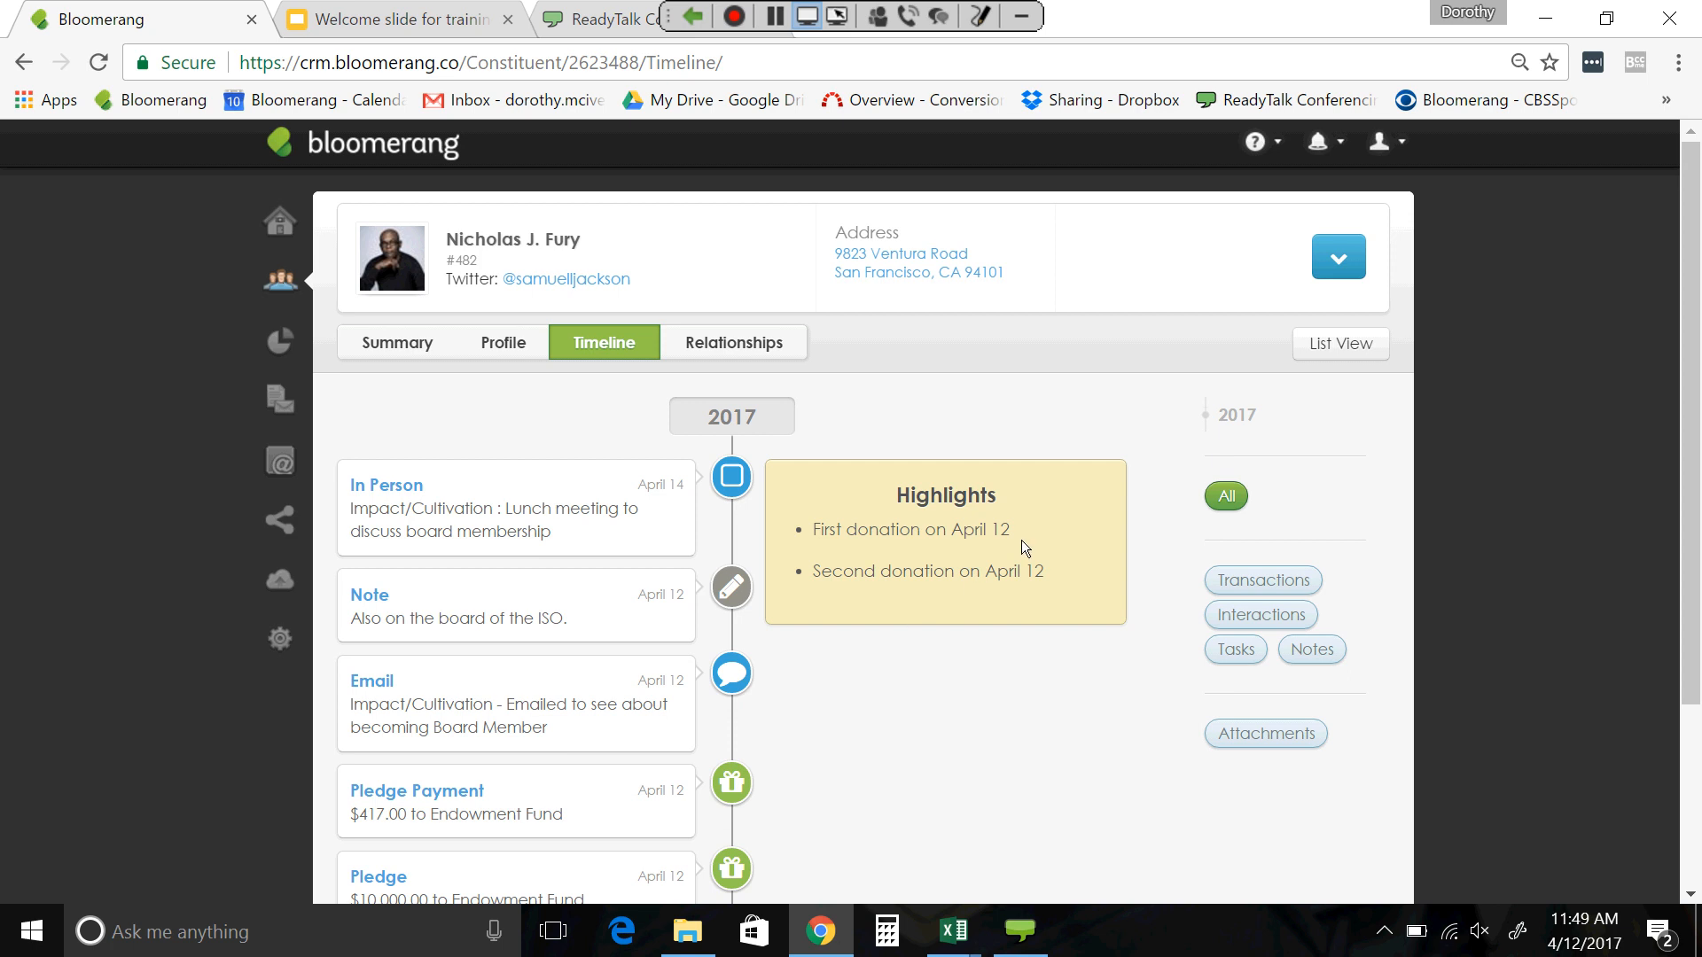
# - Start a new task for the constituent with the due date 4/21/2017
pyautogui.click(1342, 260)
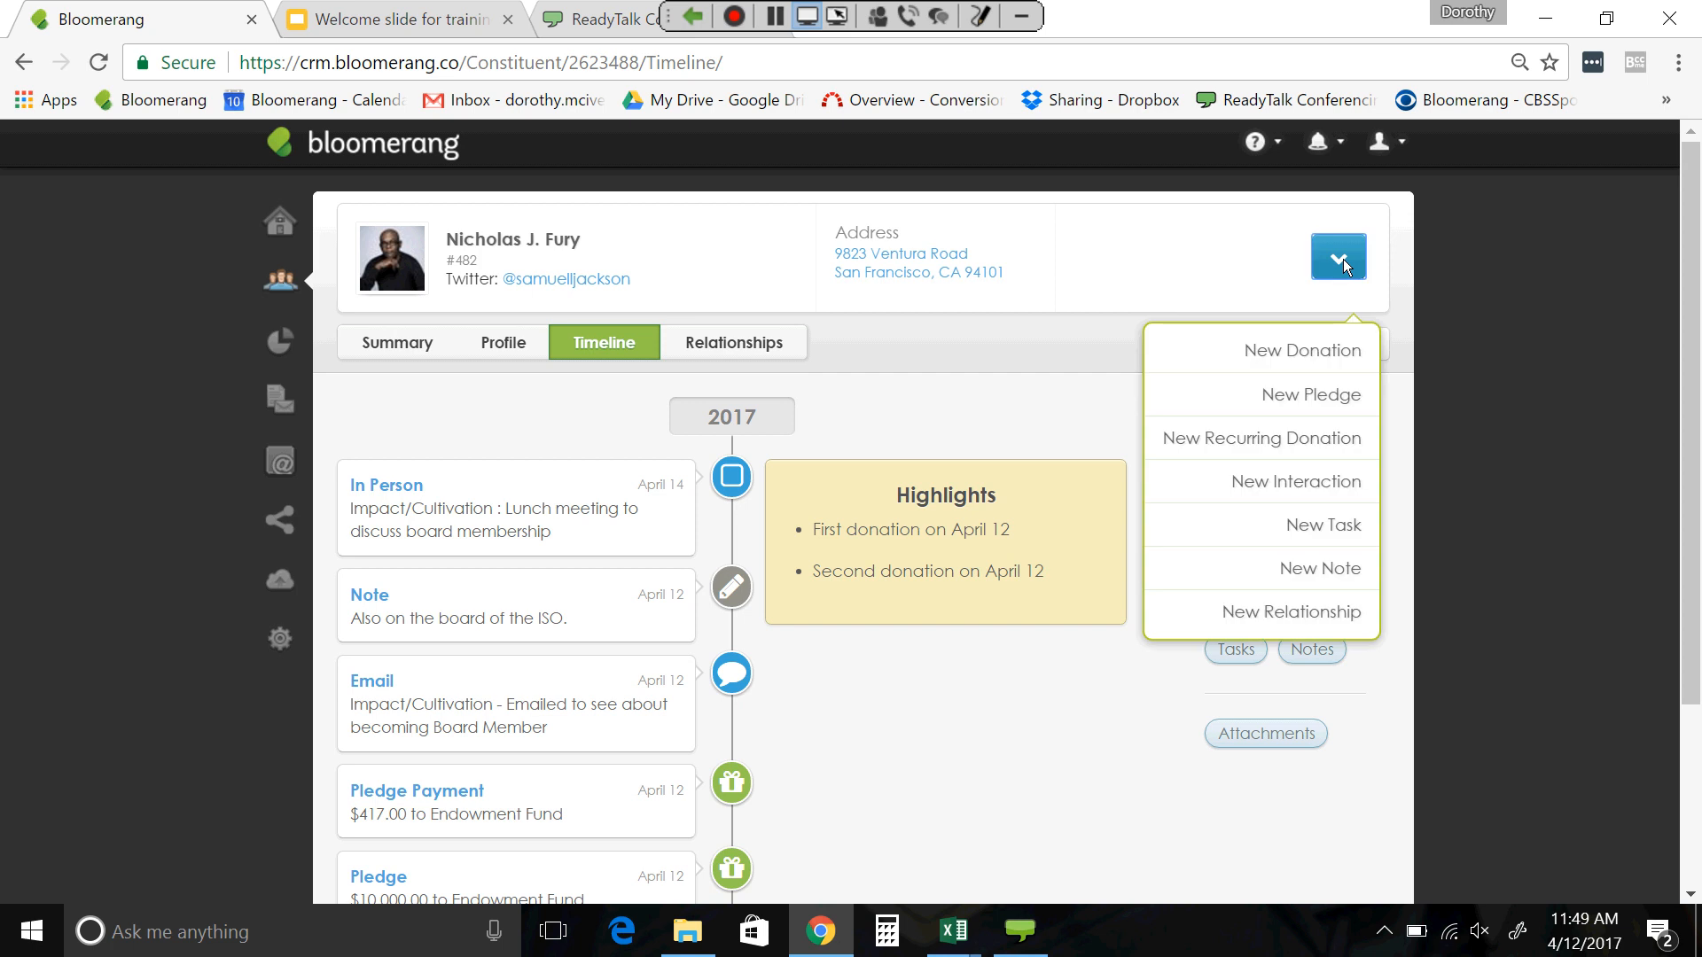
pyautogui.click(1328, 524)
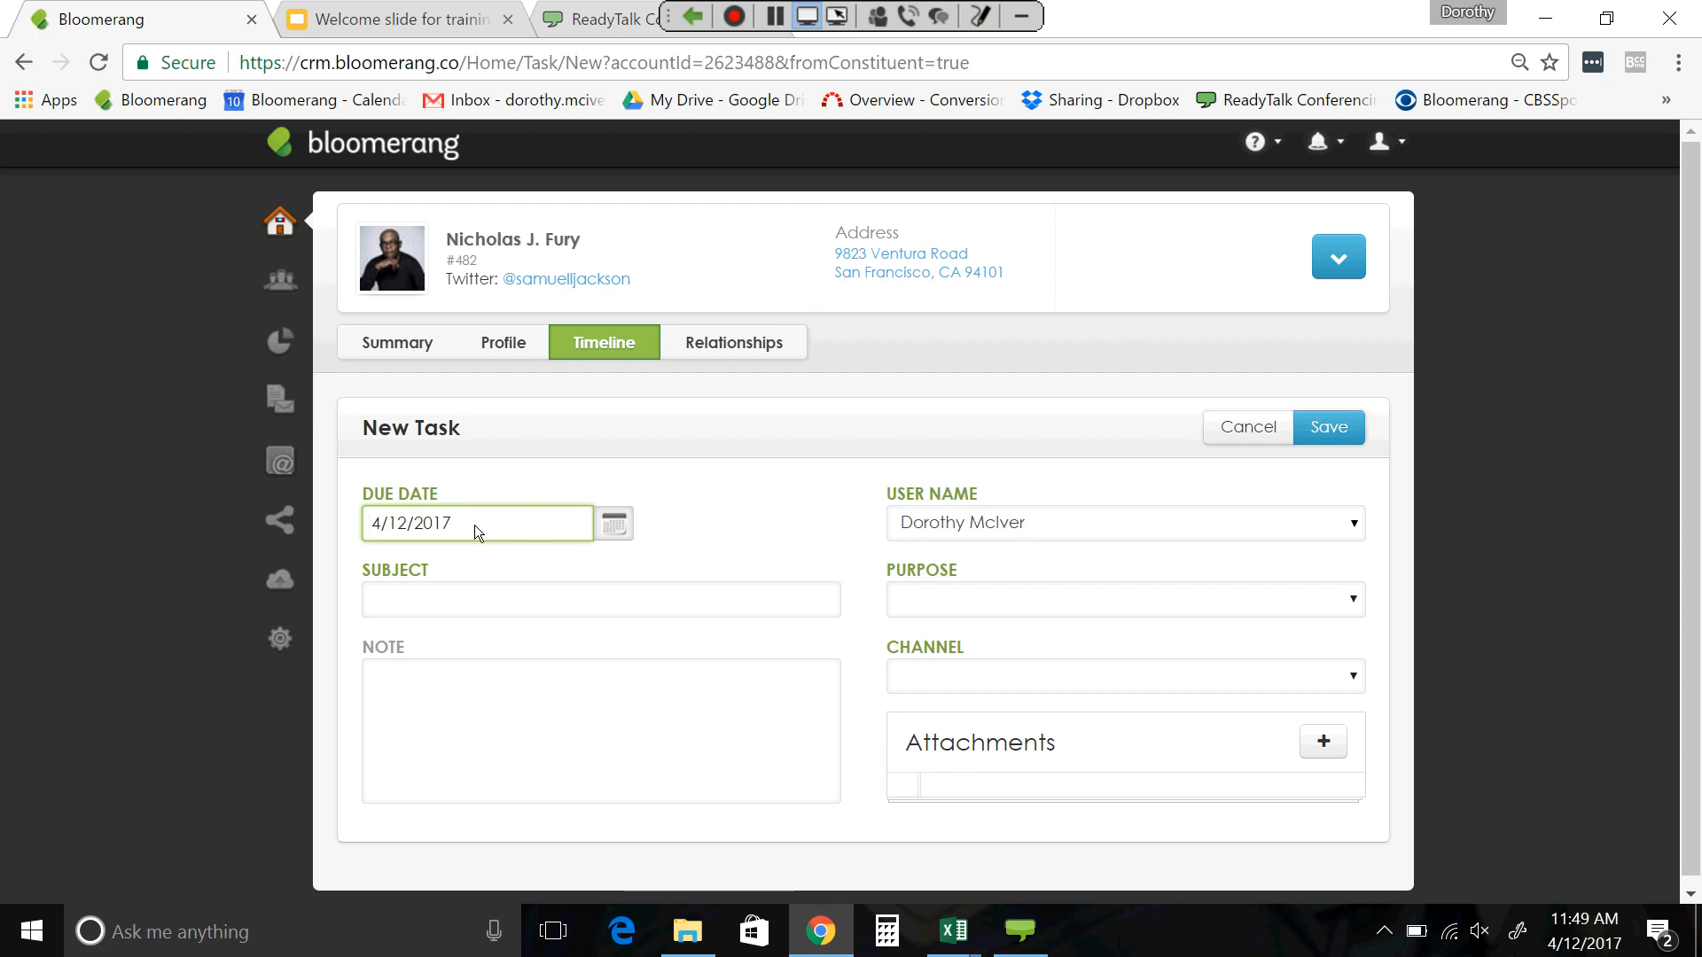
pyautogui.click(619, 532)
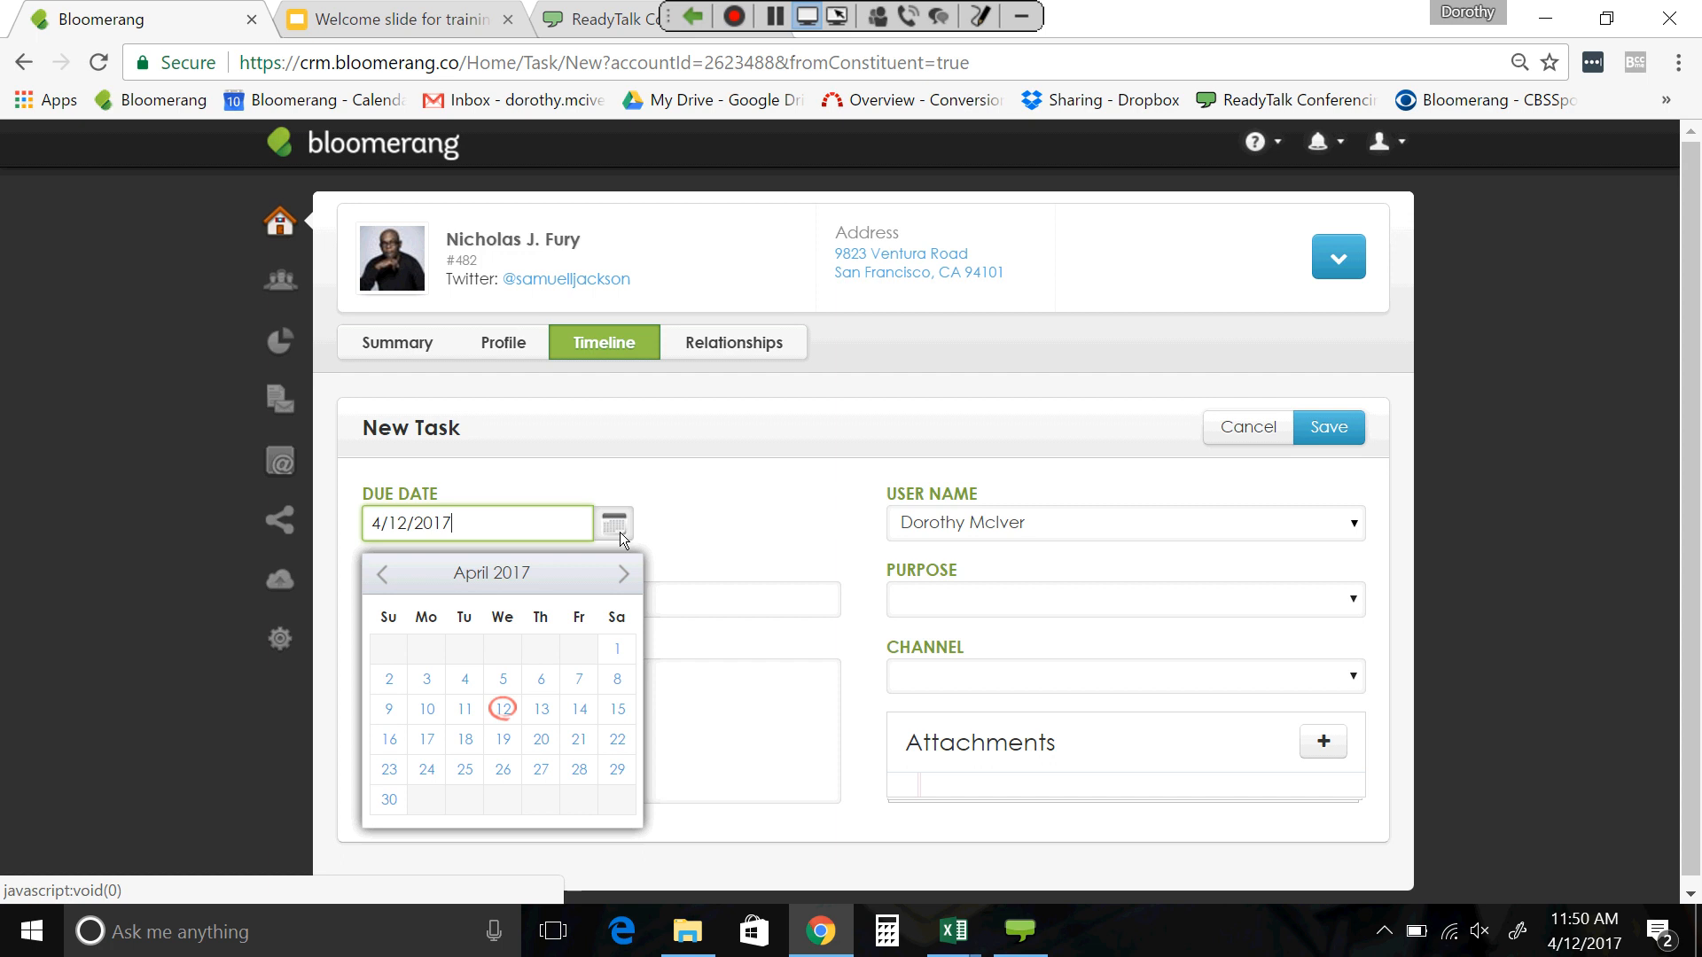
pyautogui.click(580, 745)
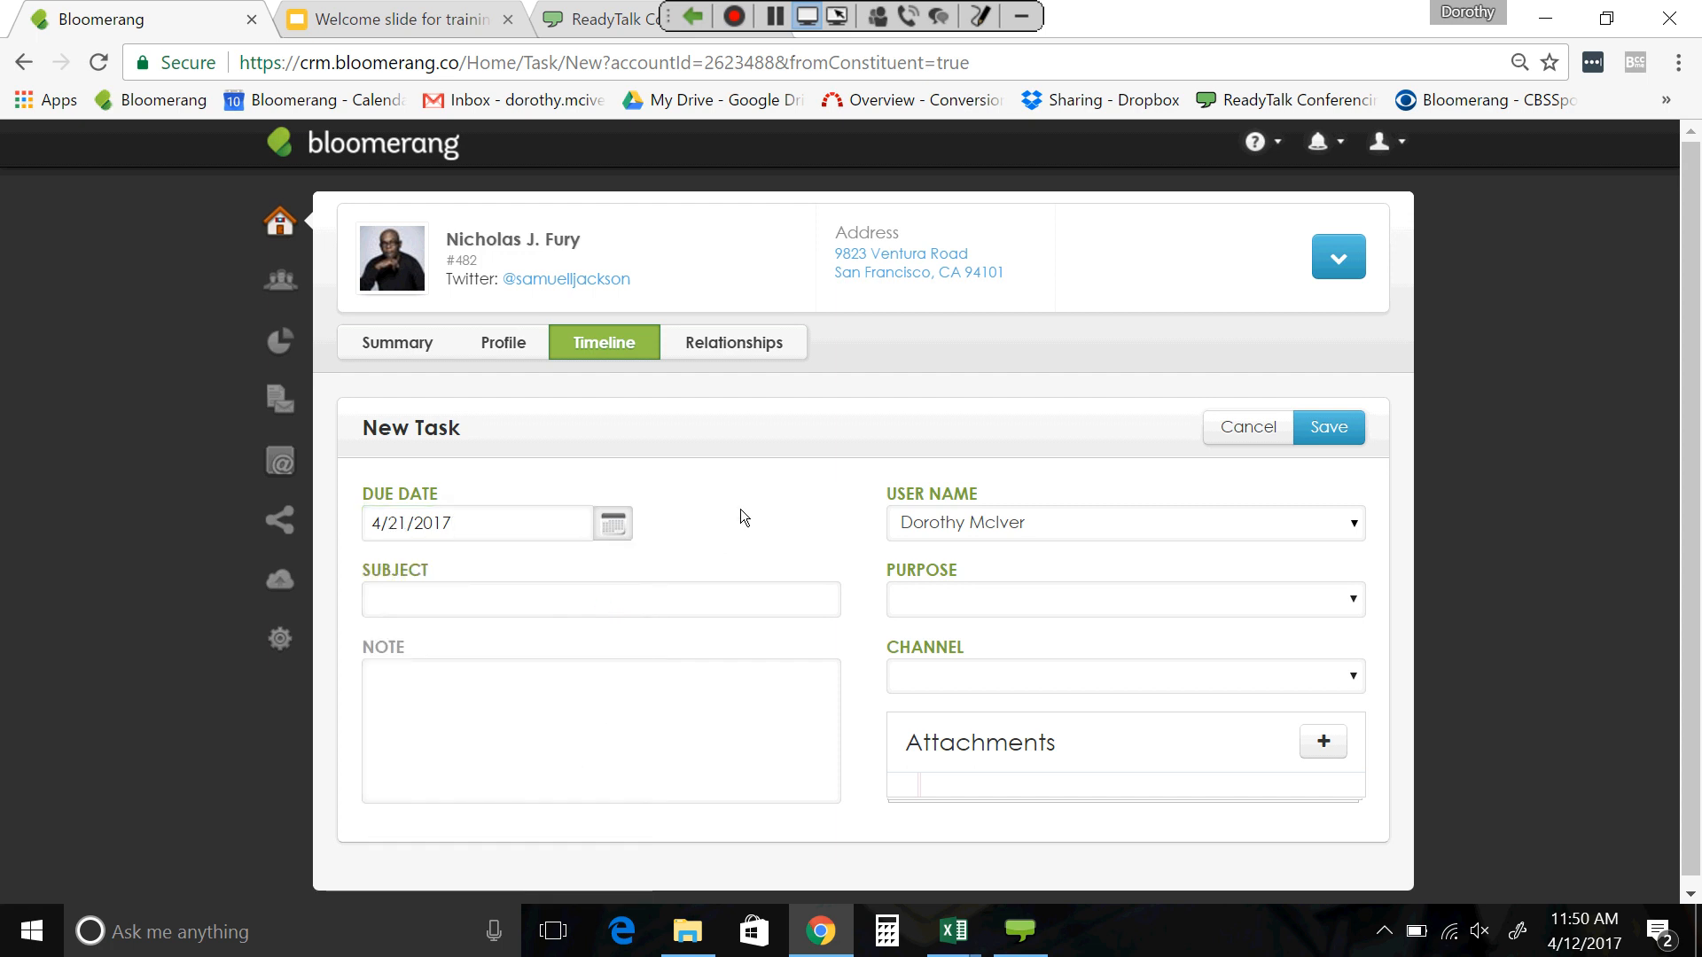
# - Give the task the subject "Lunch meeting to discuss board membership" and the note "Remember to take info packet"
pyautogui.click(558, 605)
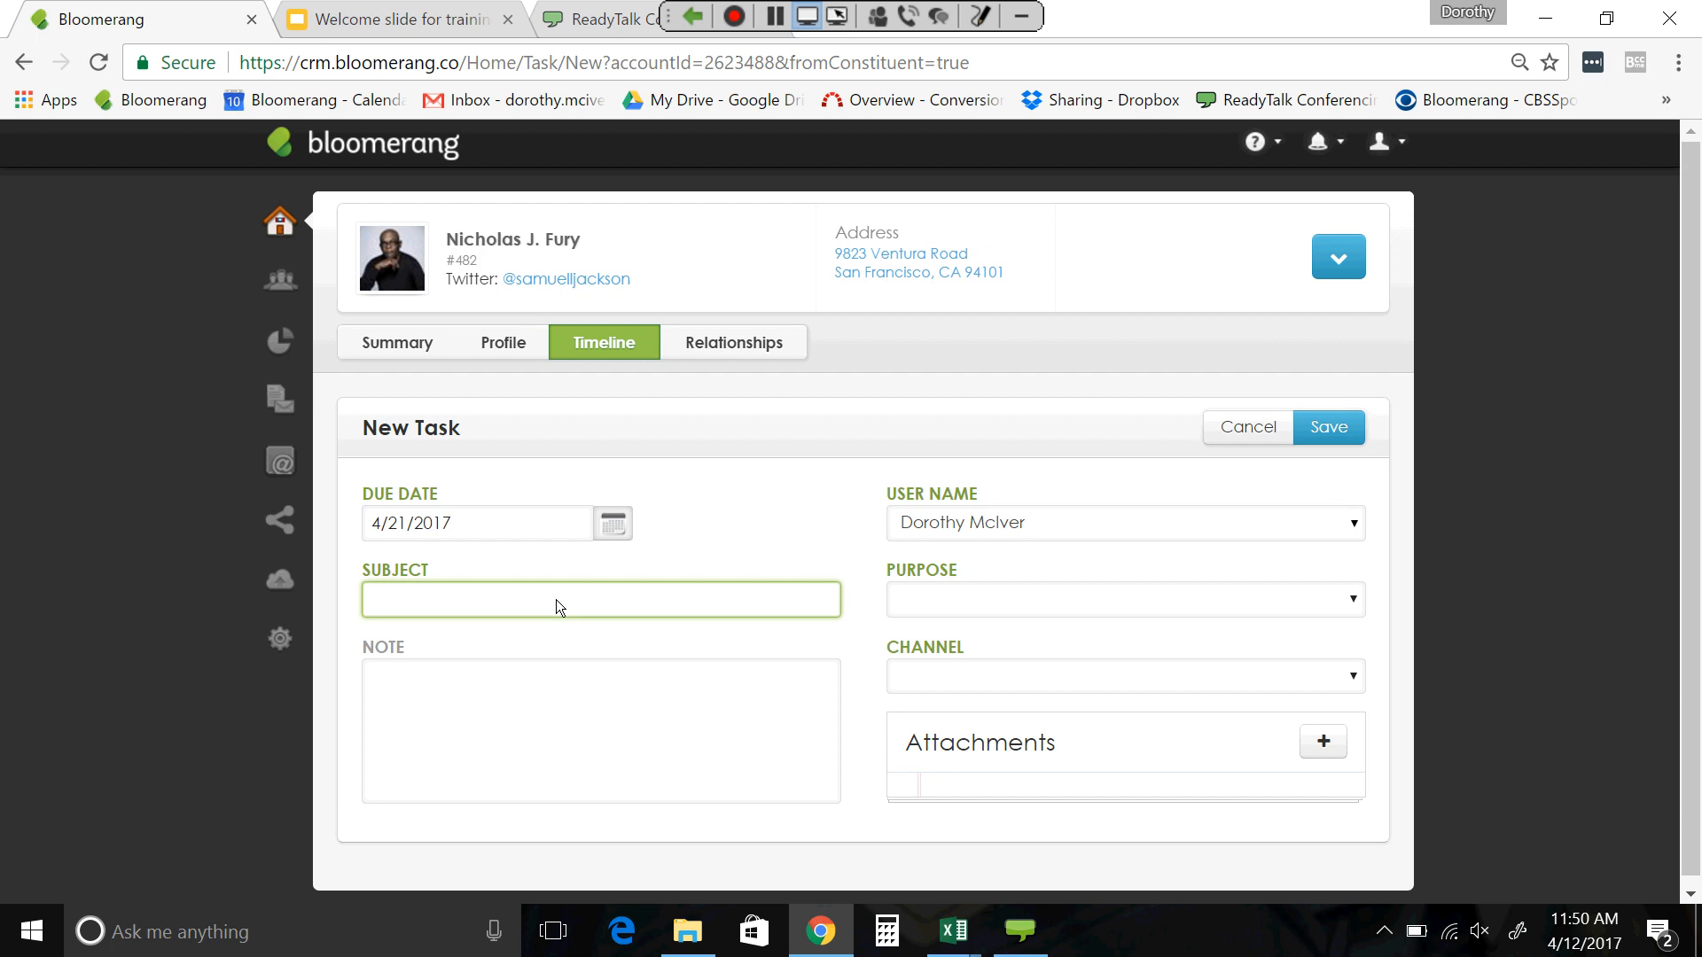
pyautogui.write('Lunch meeting to discus')
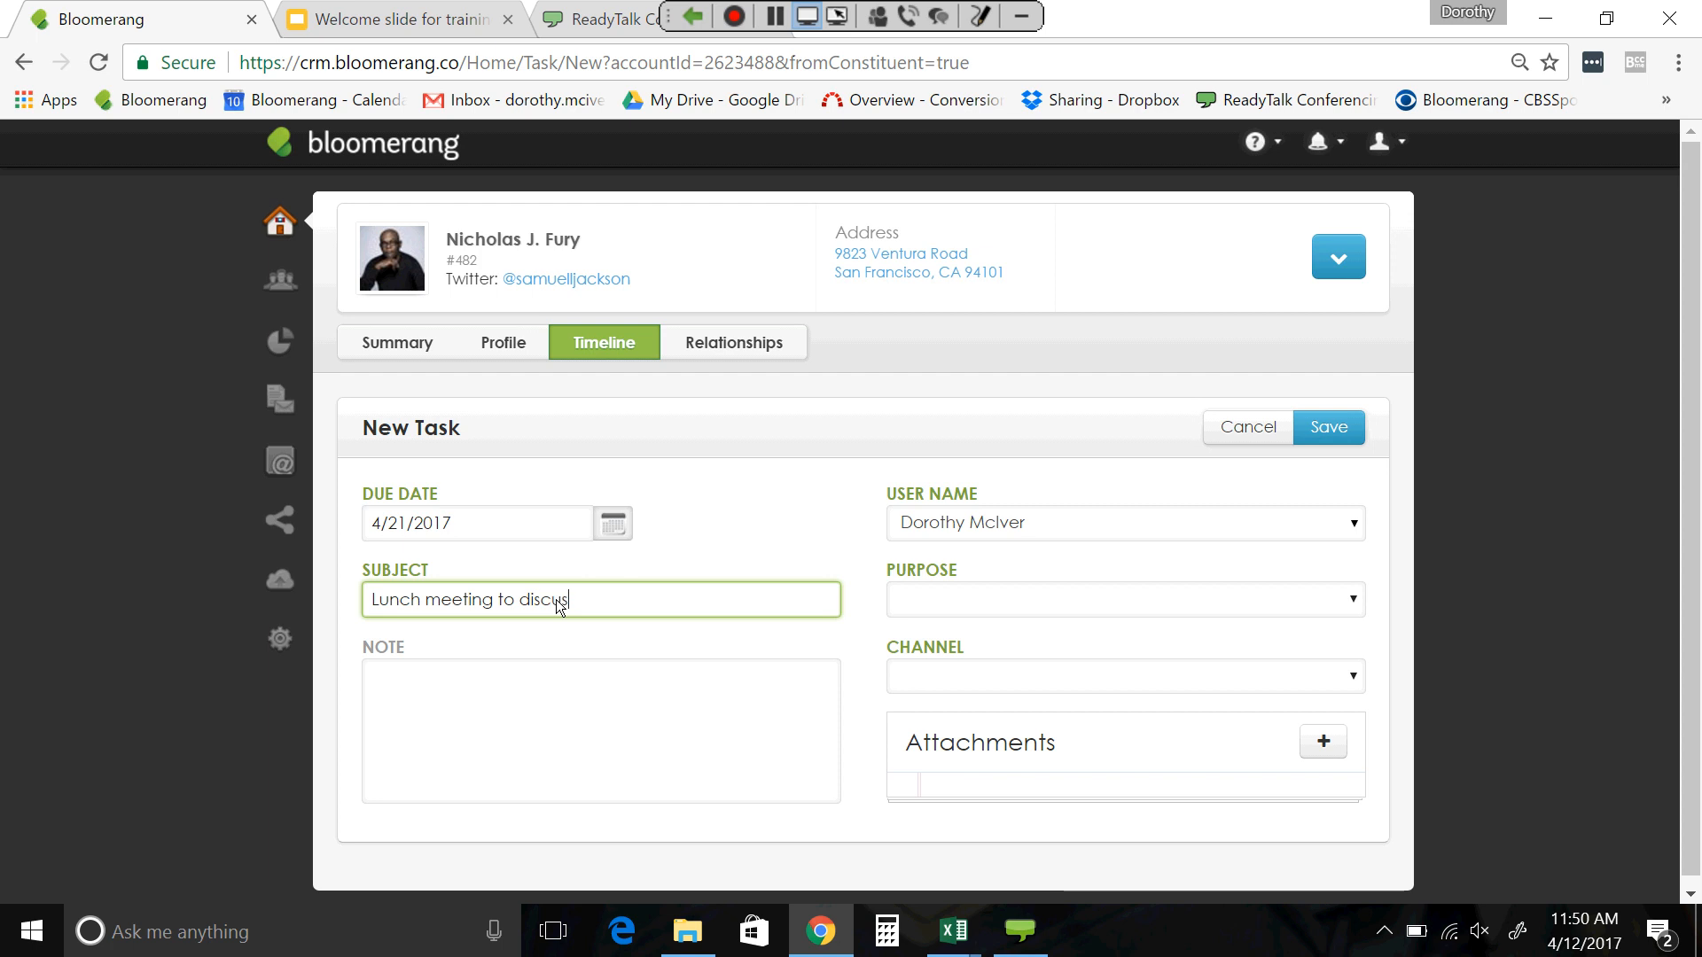
pyautogui.write('s board membership')
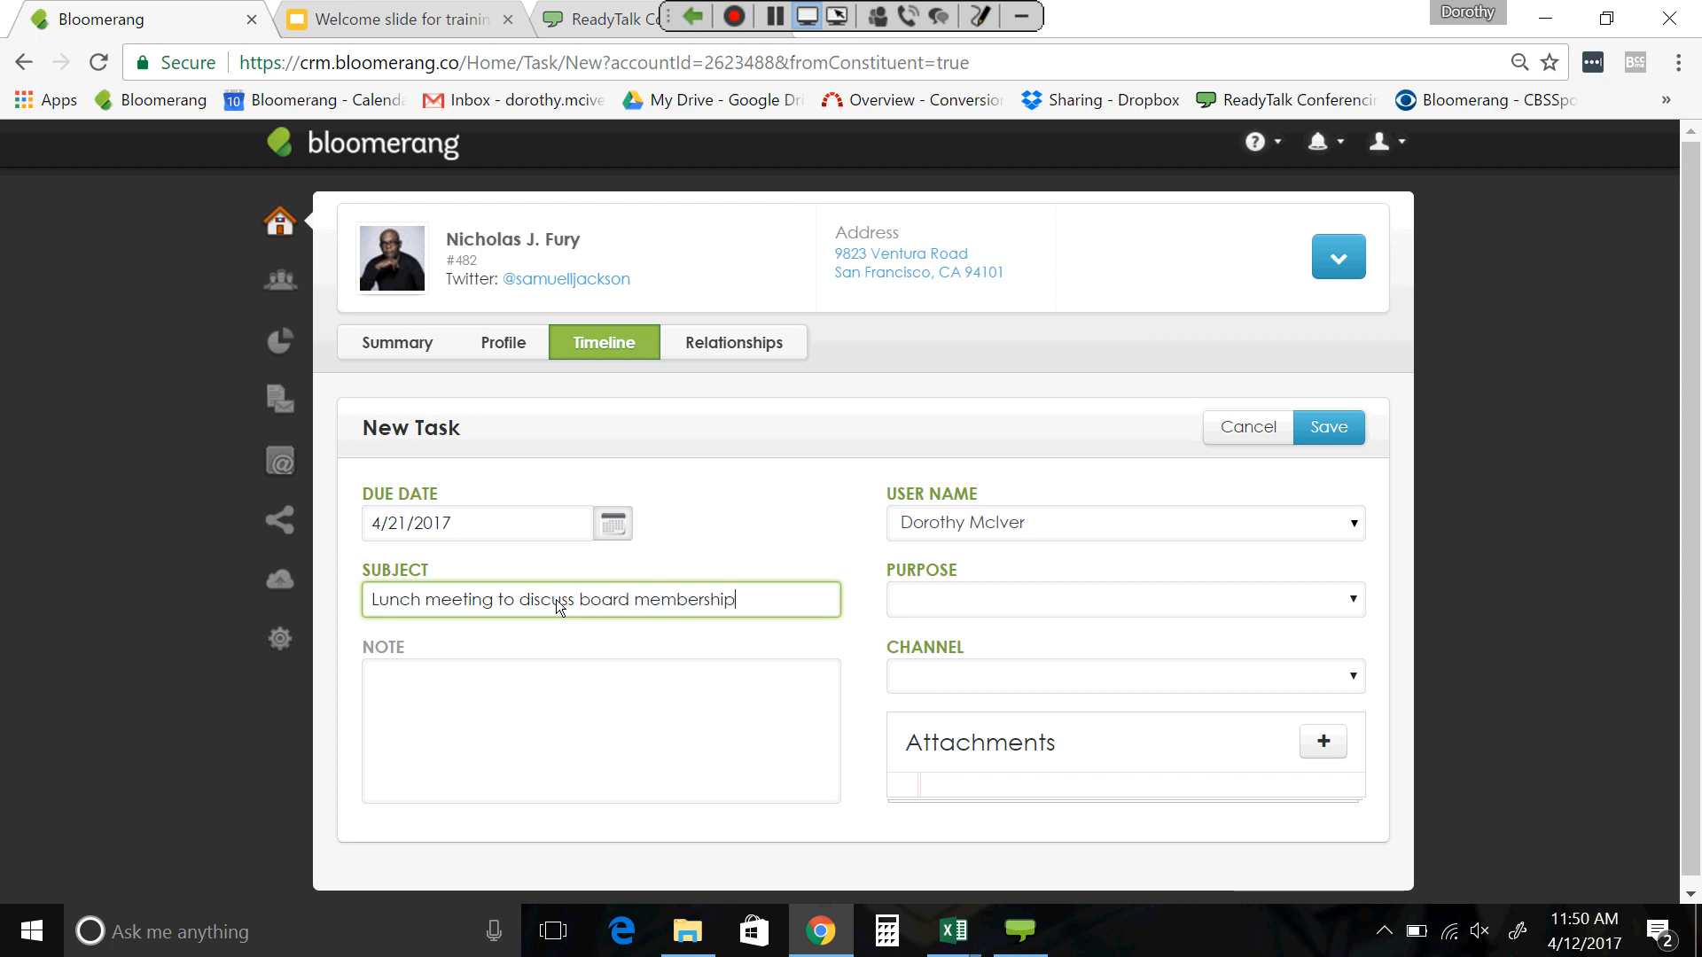
pyautogui.click(465, 684)
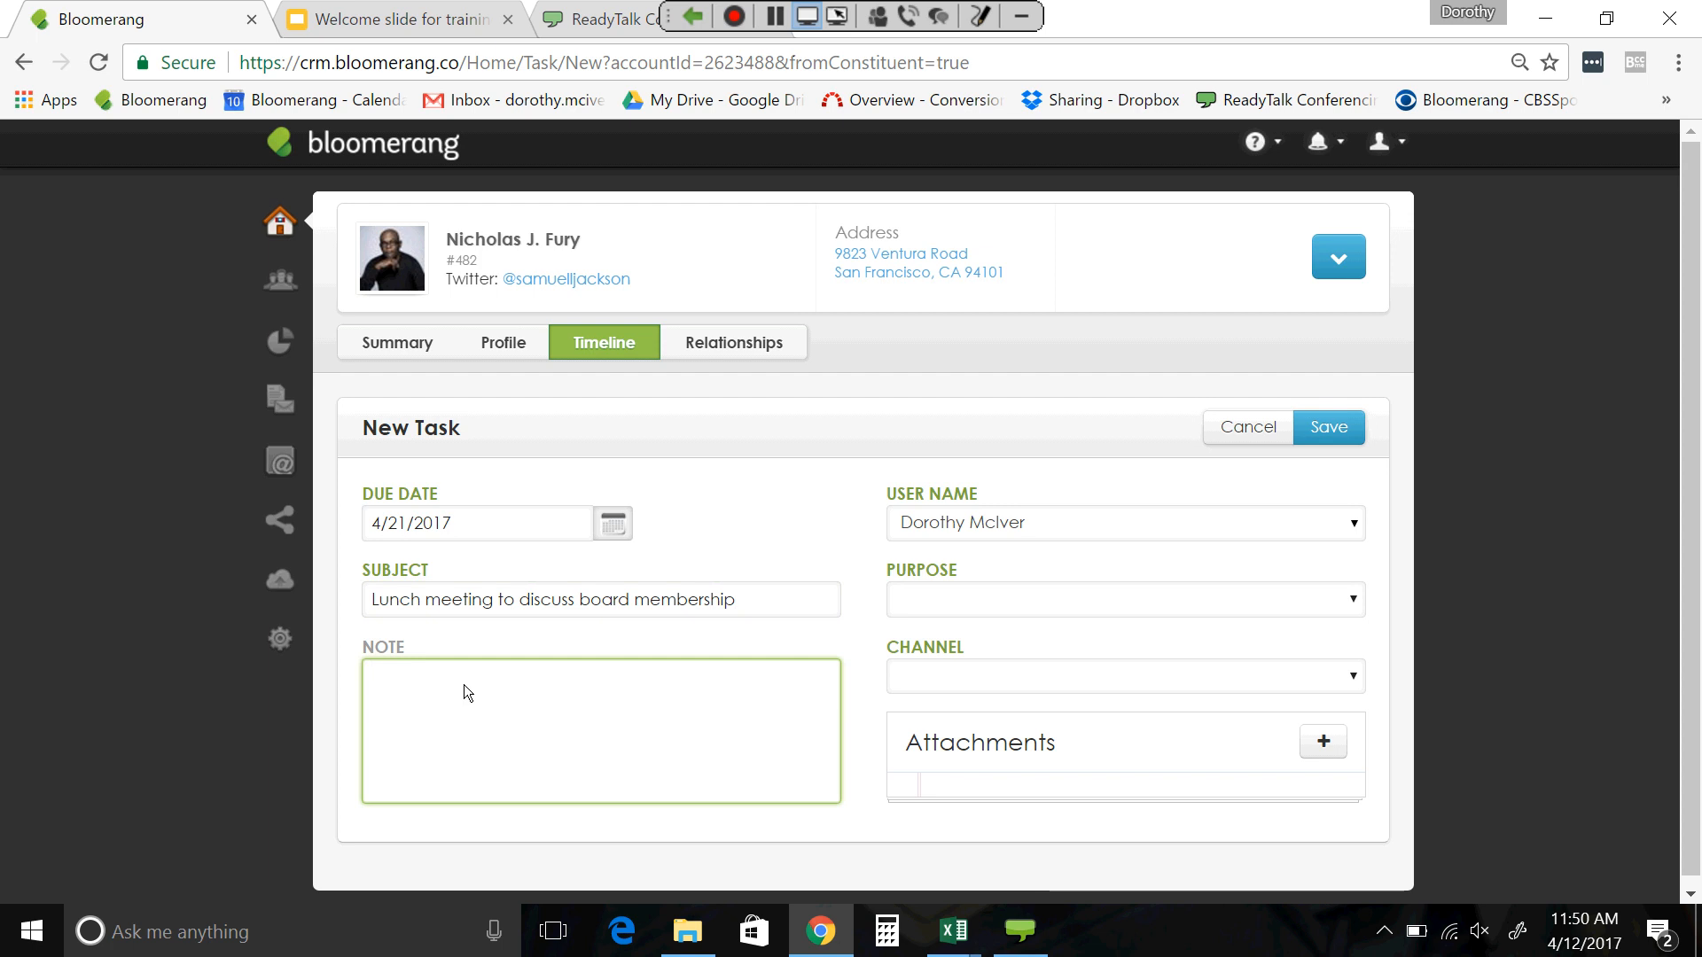
pyautogui.write('Remember to take info packet')
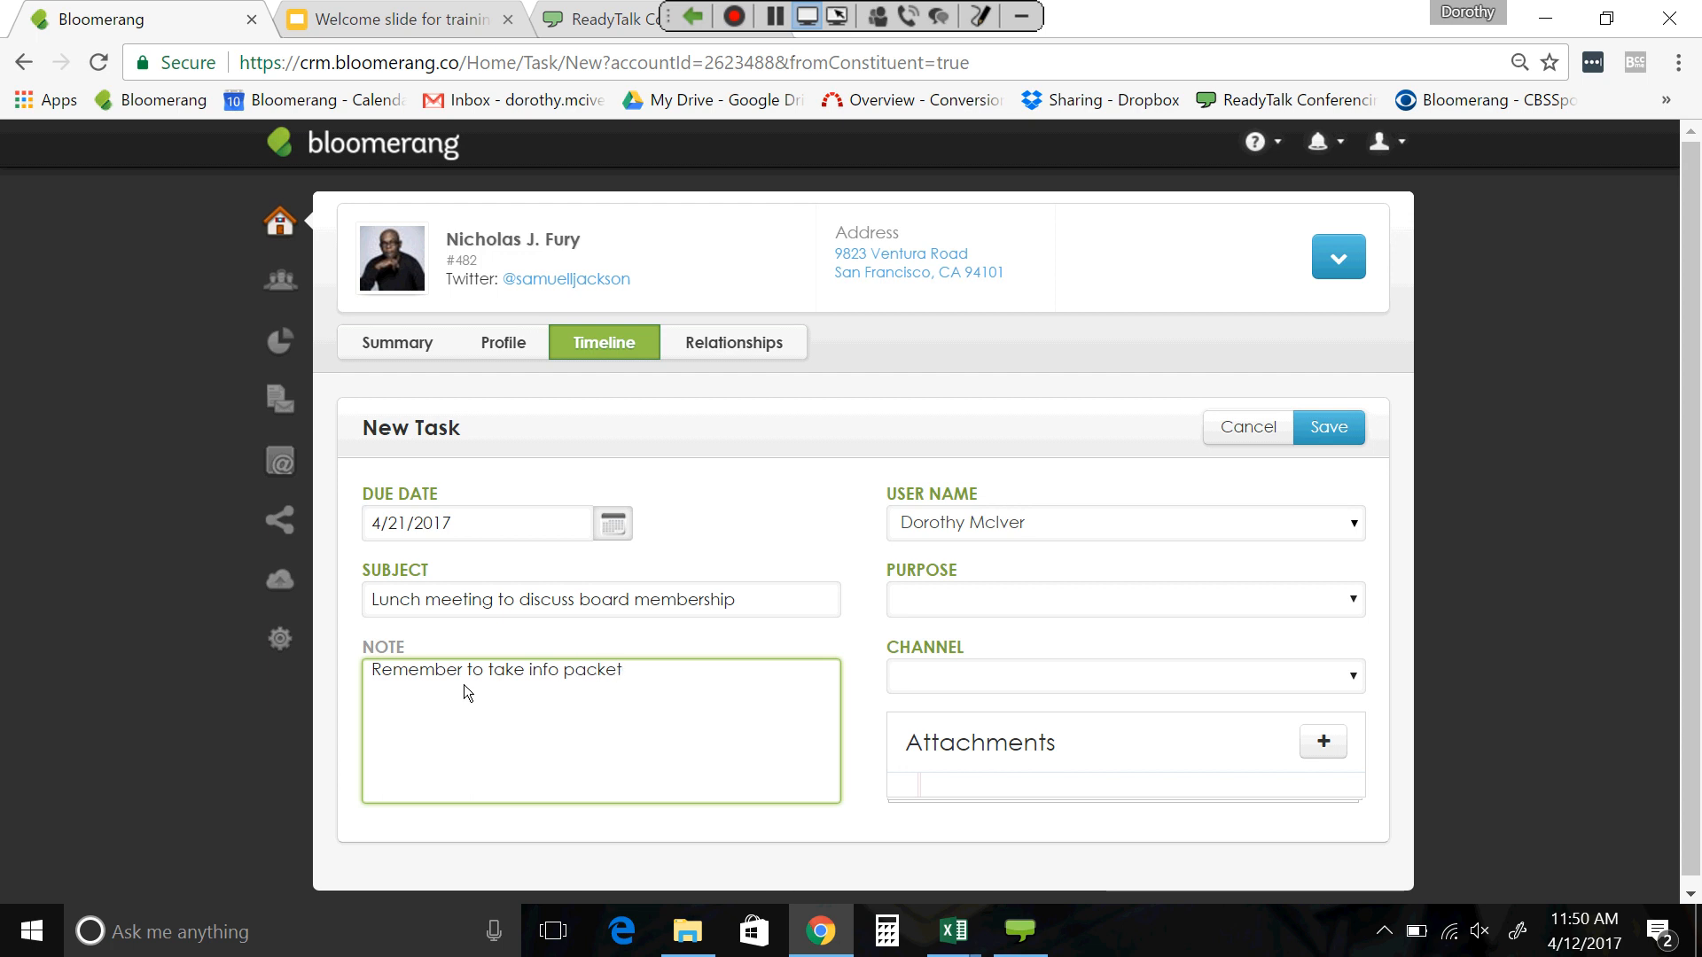
pyautogui.click(545, 726)
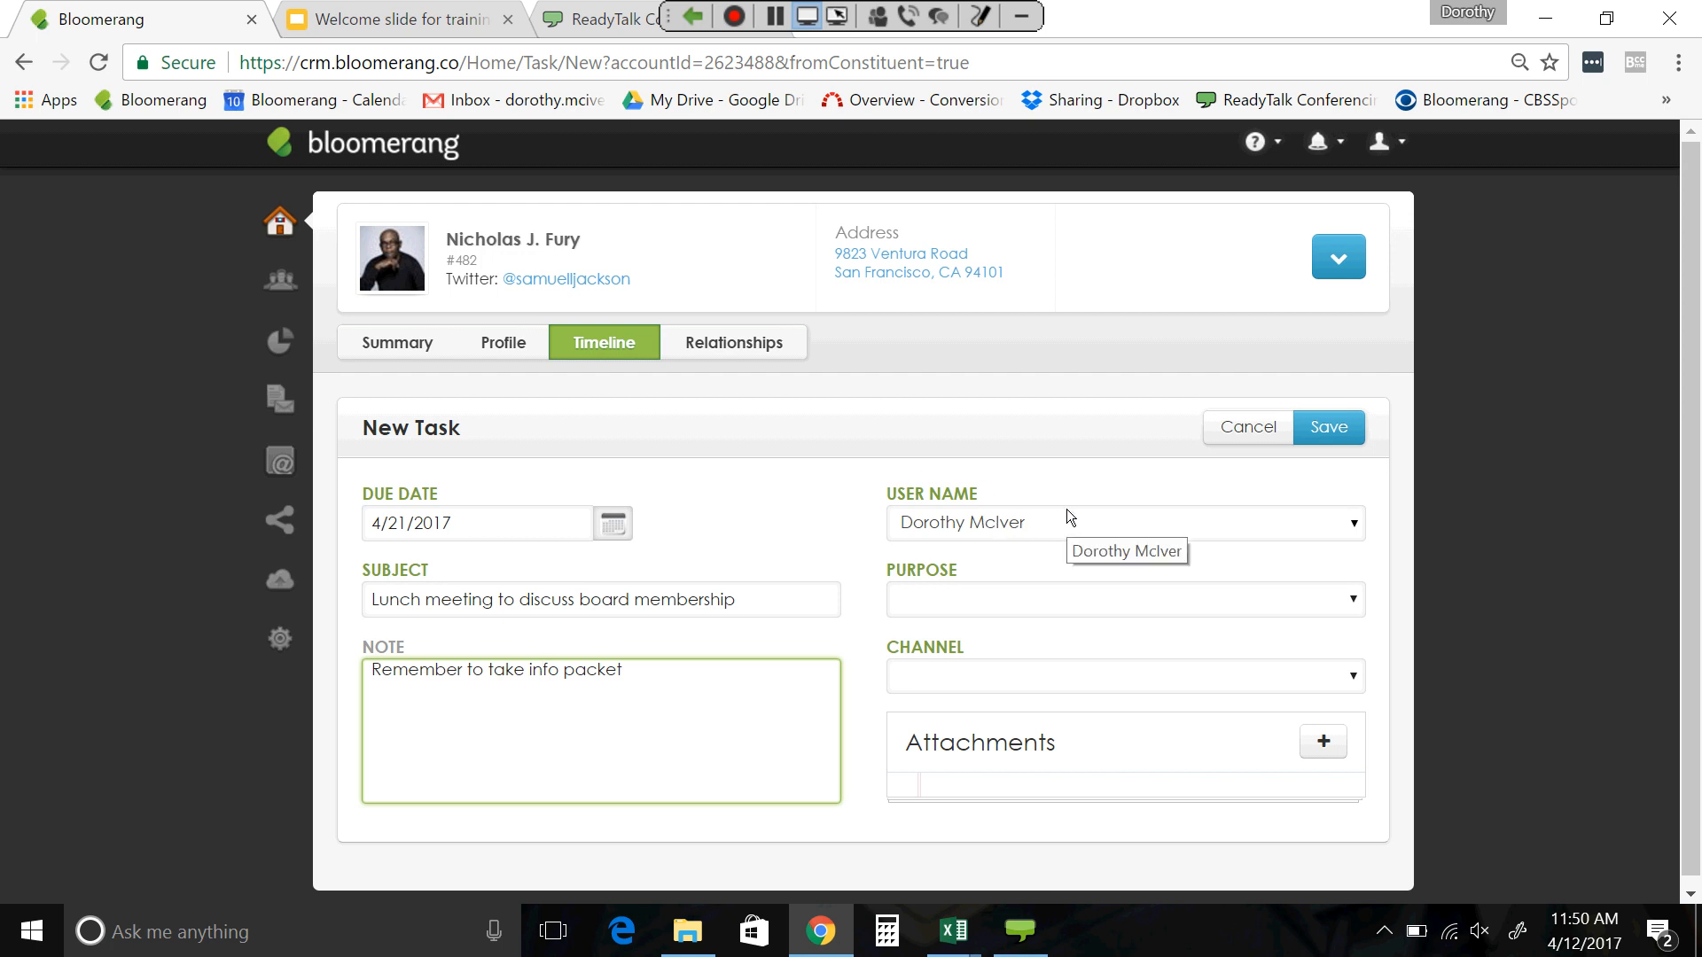
# - Try assigning the new task to a different user, and switch it back to the original user
pyautogui.click(1362, 533)
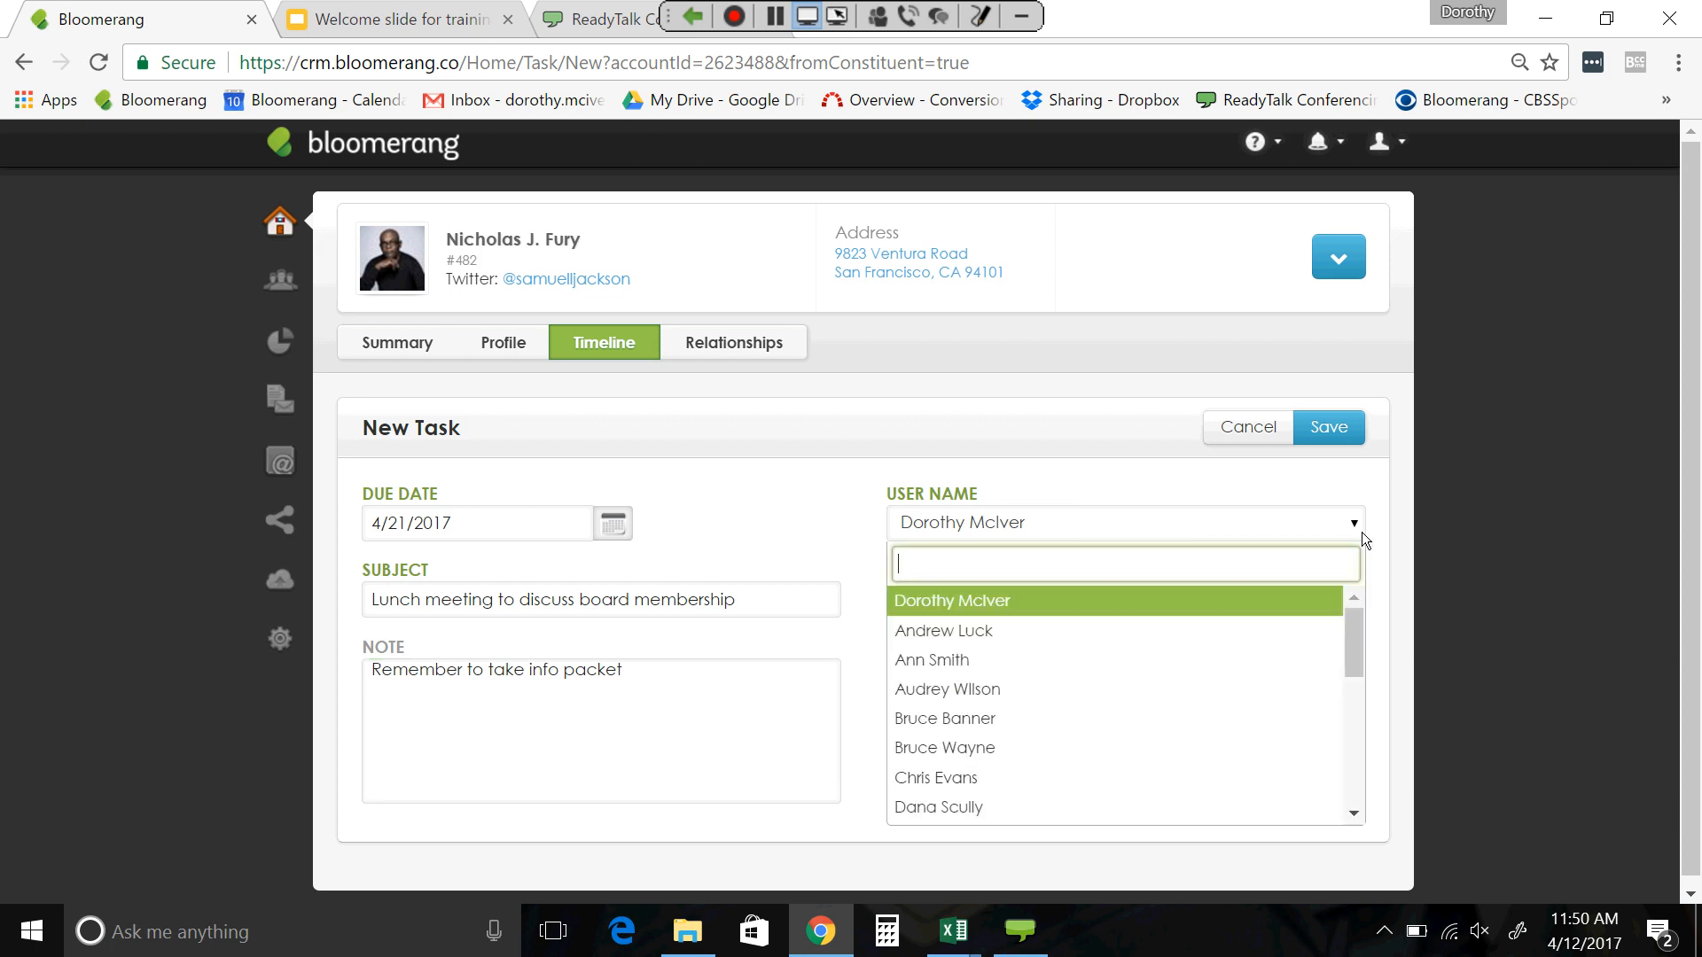
pyautogui.click(991, 722)
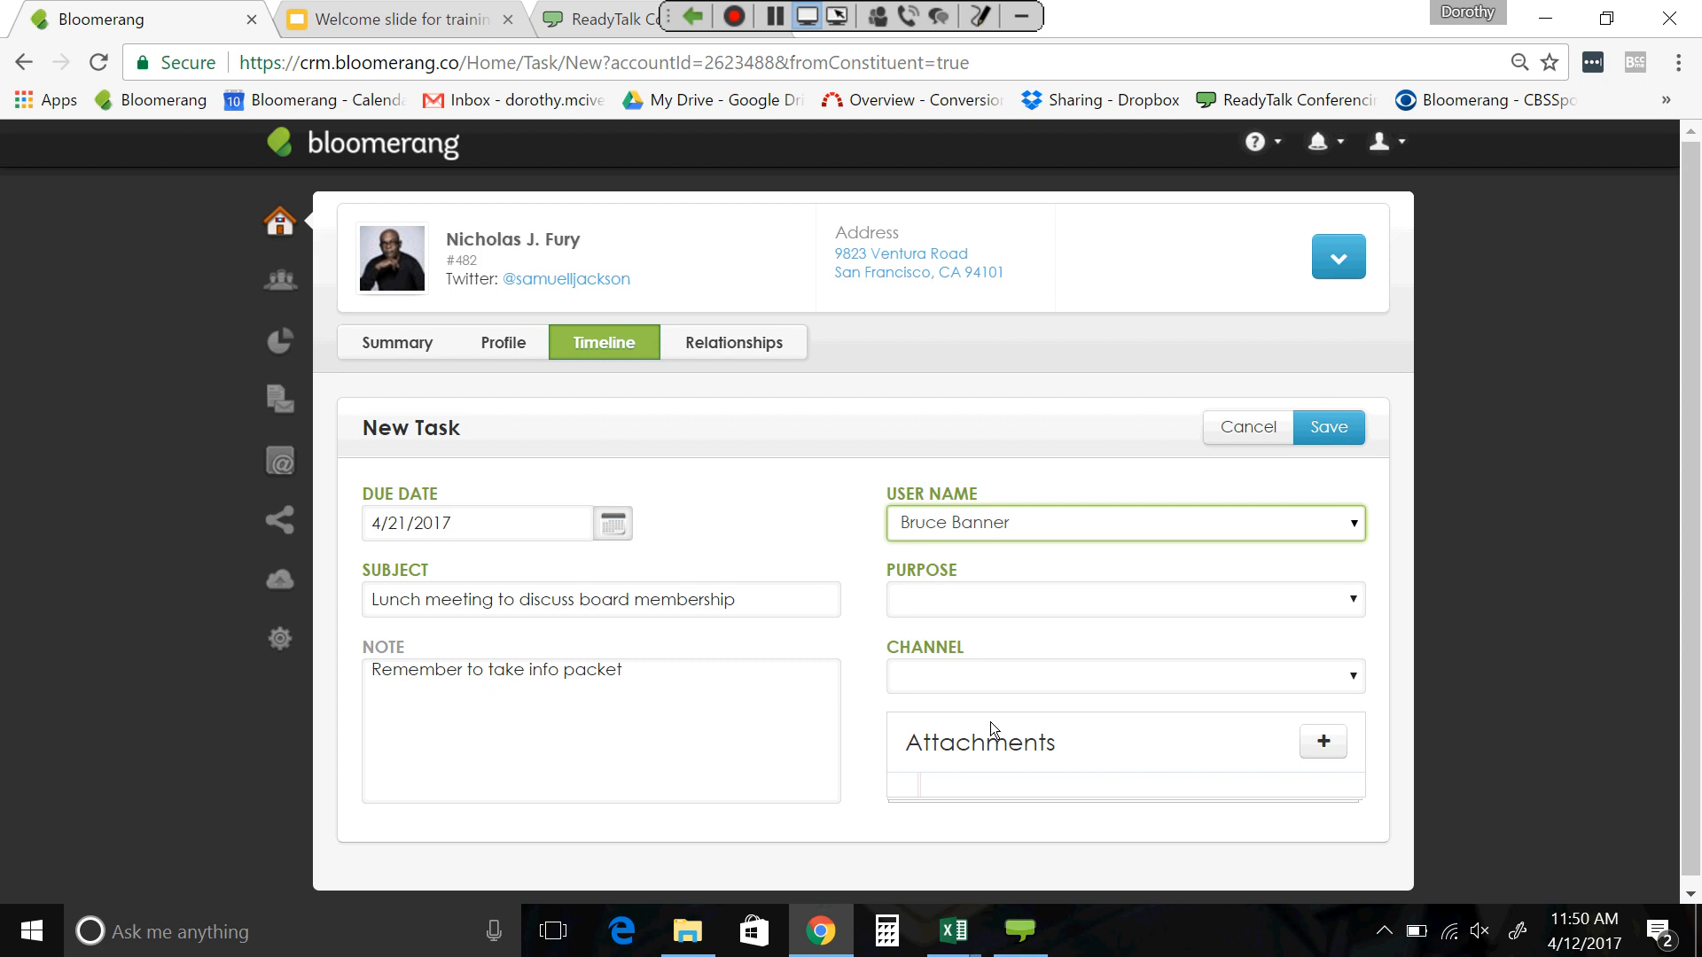
pyautogui.click(1355, 524)
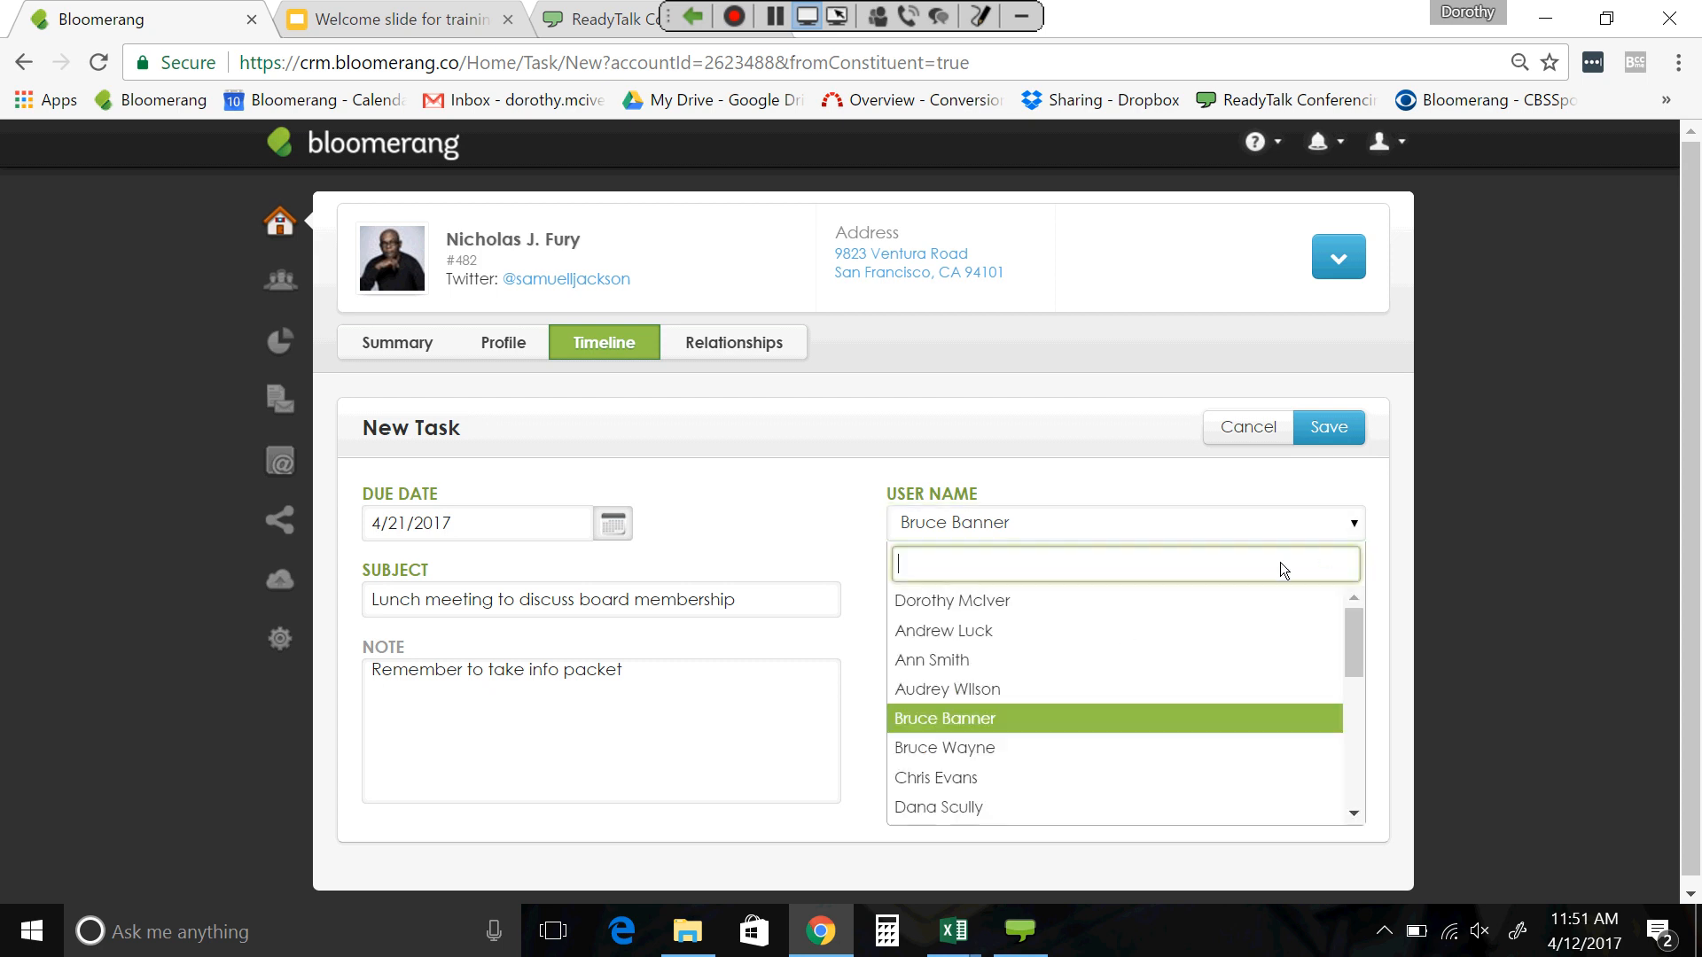
pyautogui.click(977, 599)
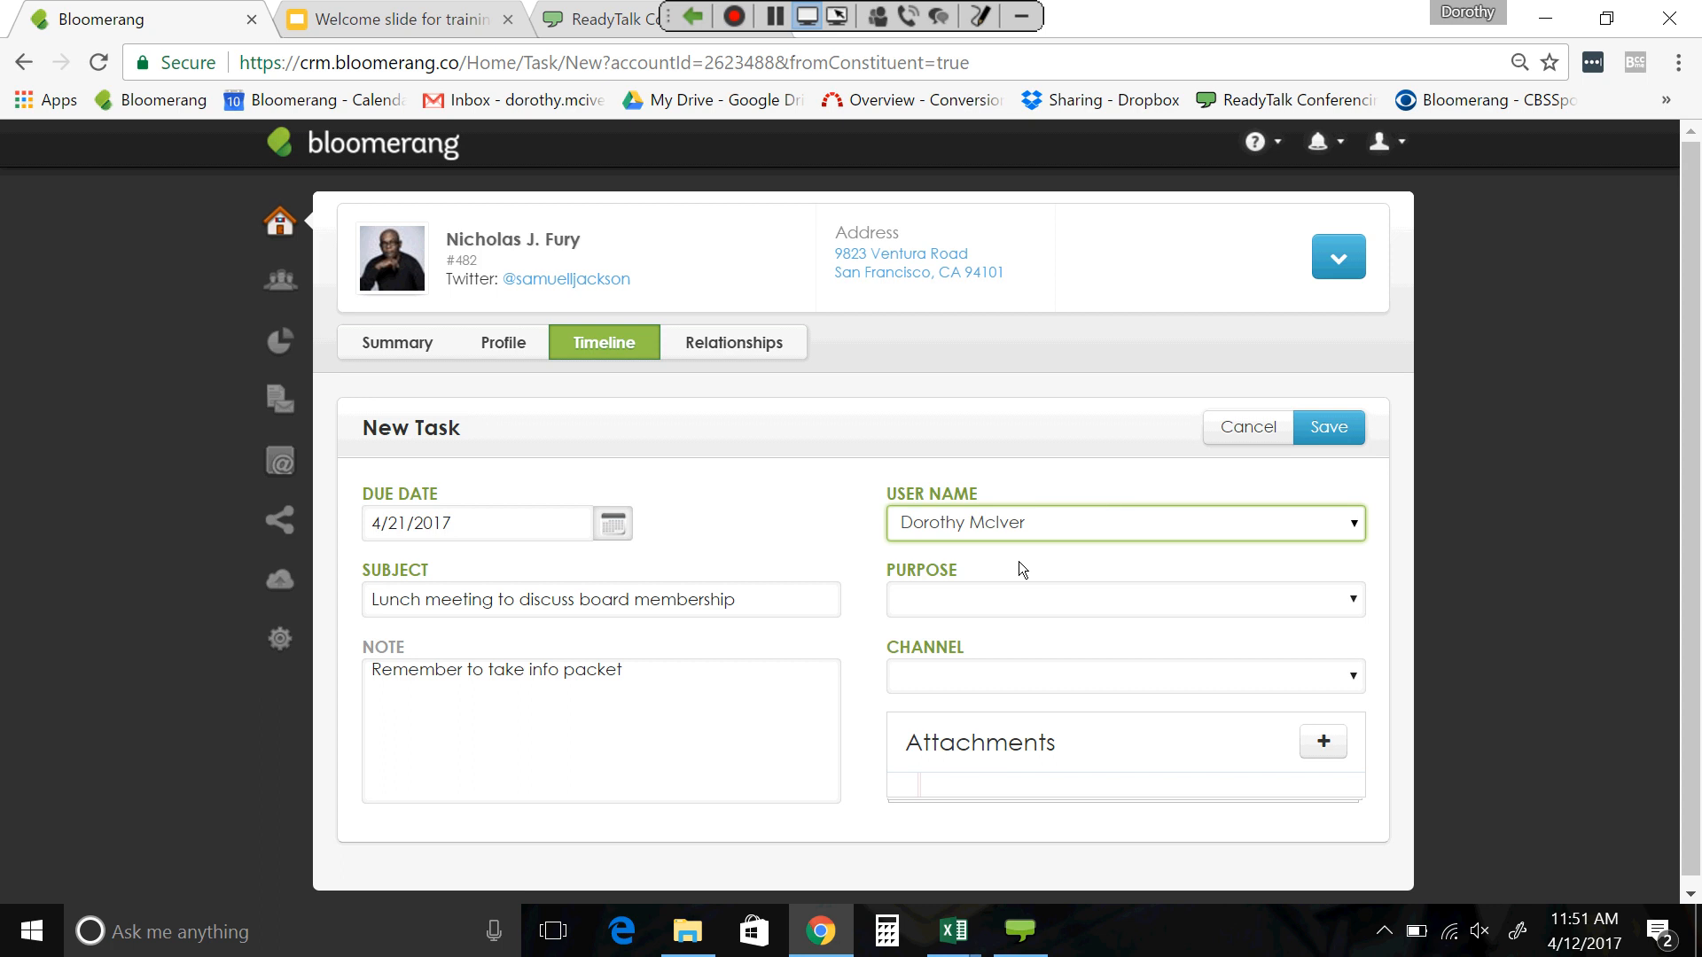
# - Set the task's purpose to Impact/Cultivation and its channel to In Person, and save the task to the constituent's timeline
pyautogui.click(1354, 600)
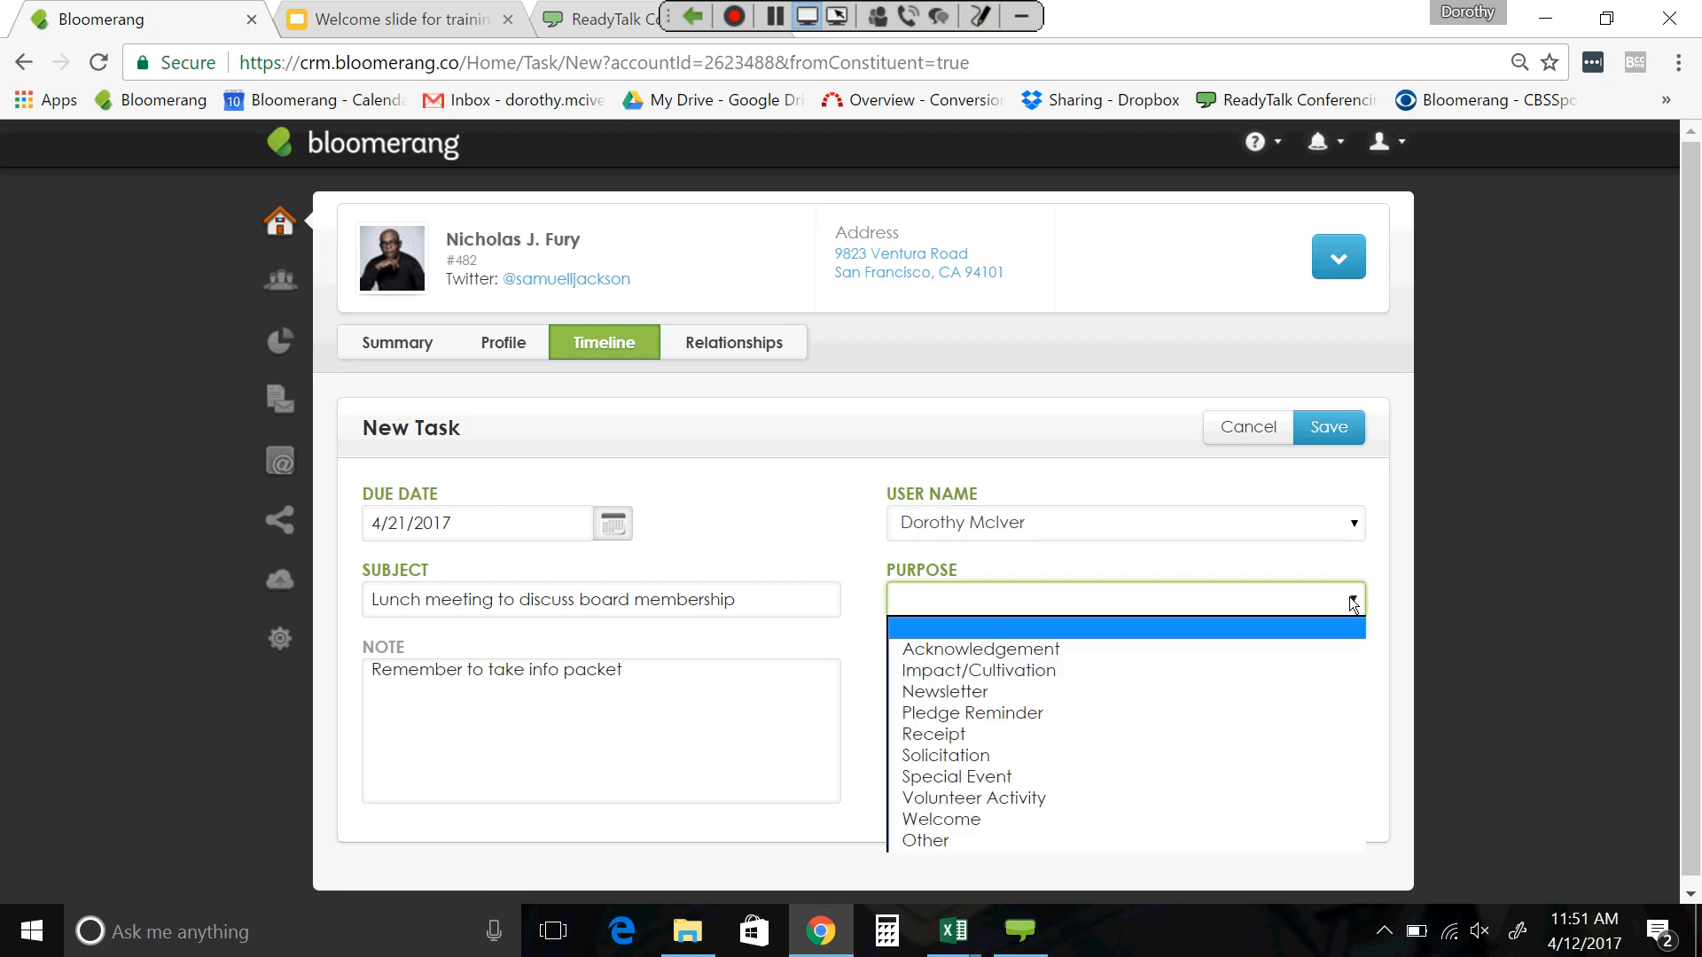
pyautogui.click(1126, 672)
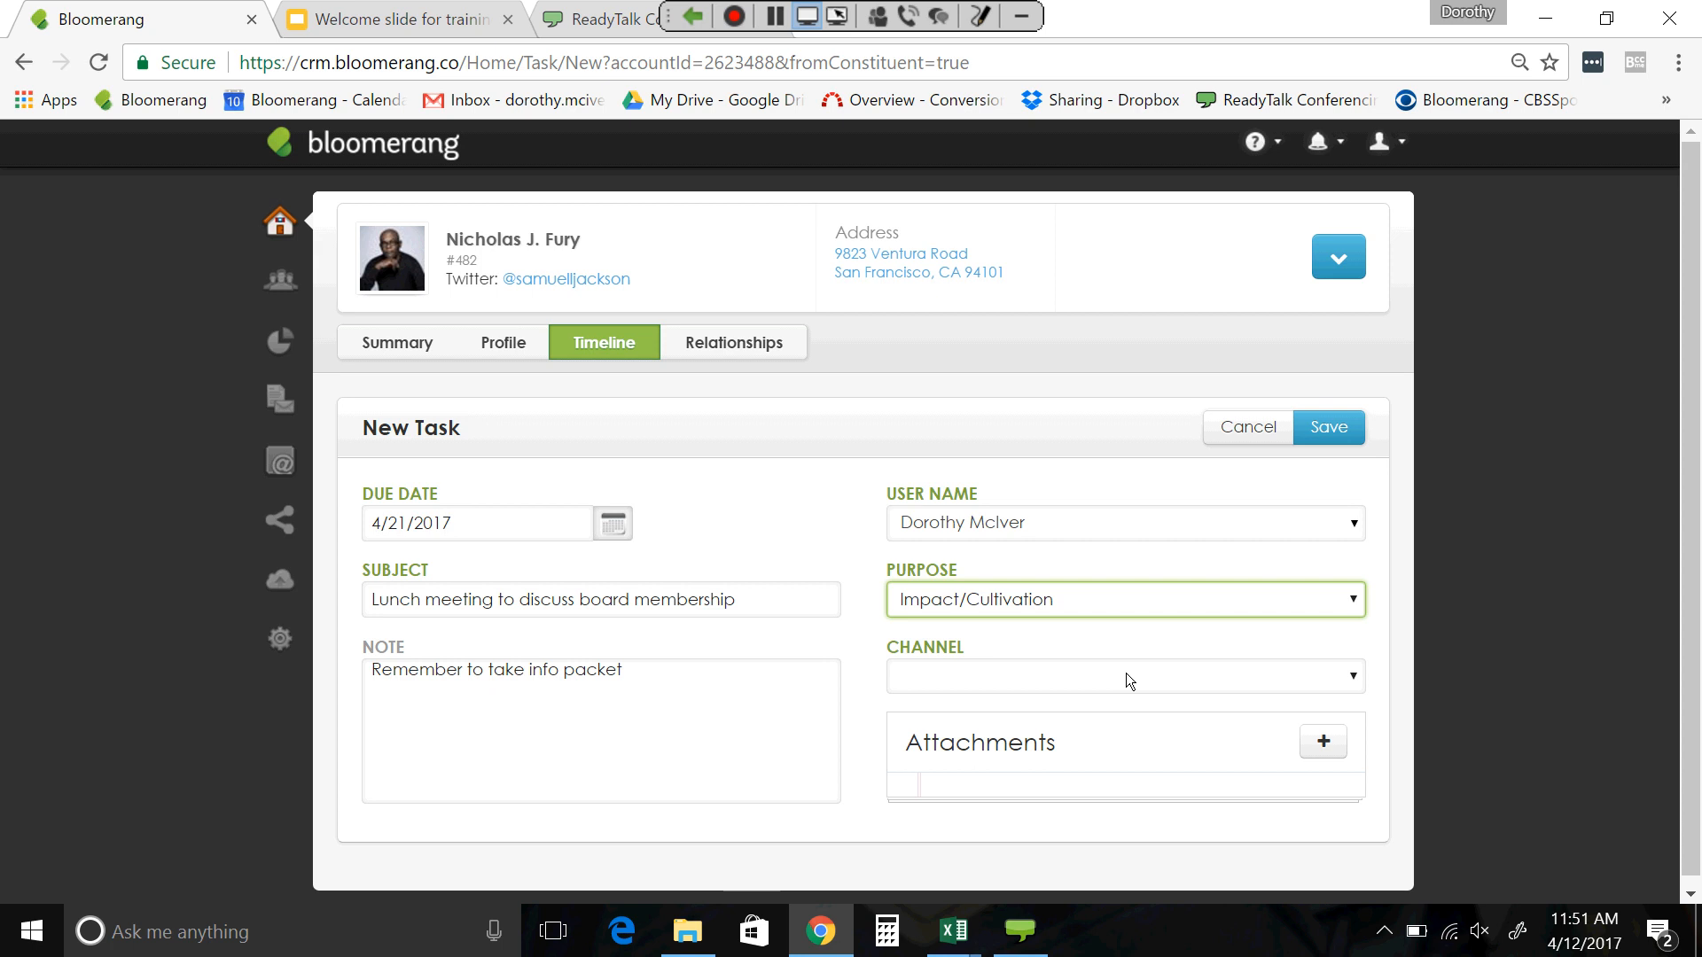
pyautogui.click(1351, 679)
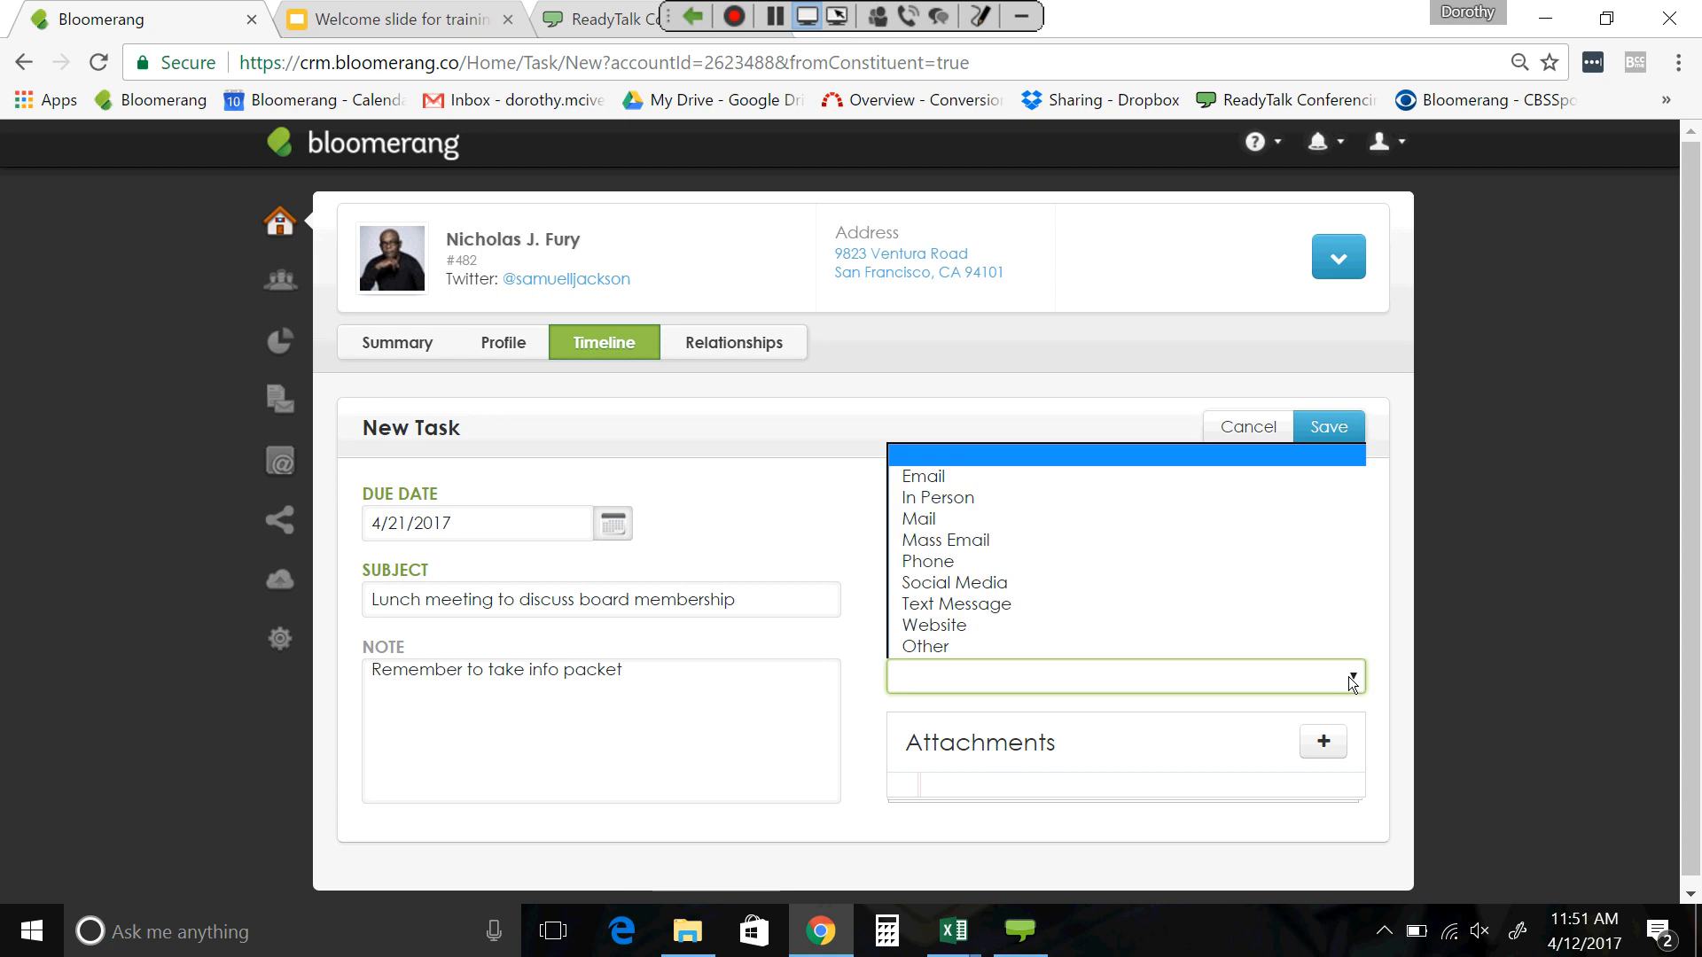
pyautogui.click(1018, 502)
pyautogui.click(1531, 534)
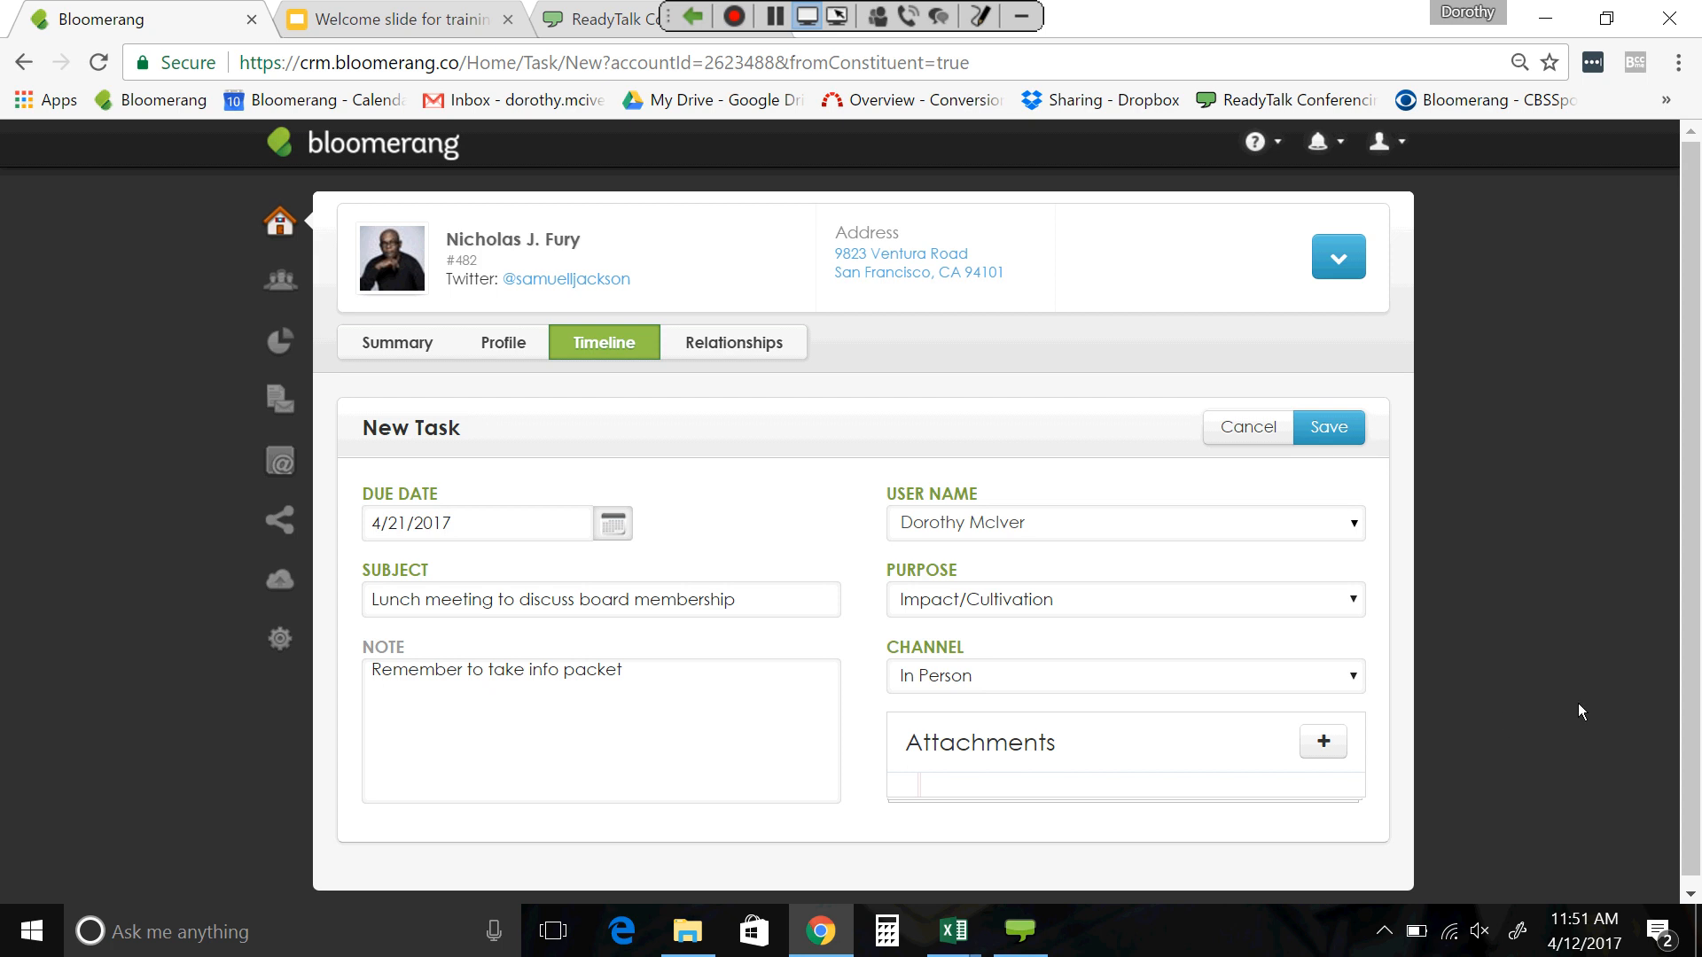
pyautogui.click(1317, 425)
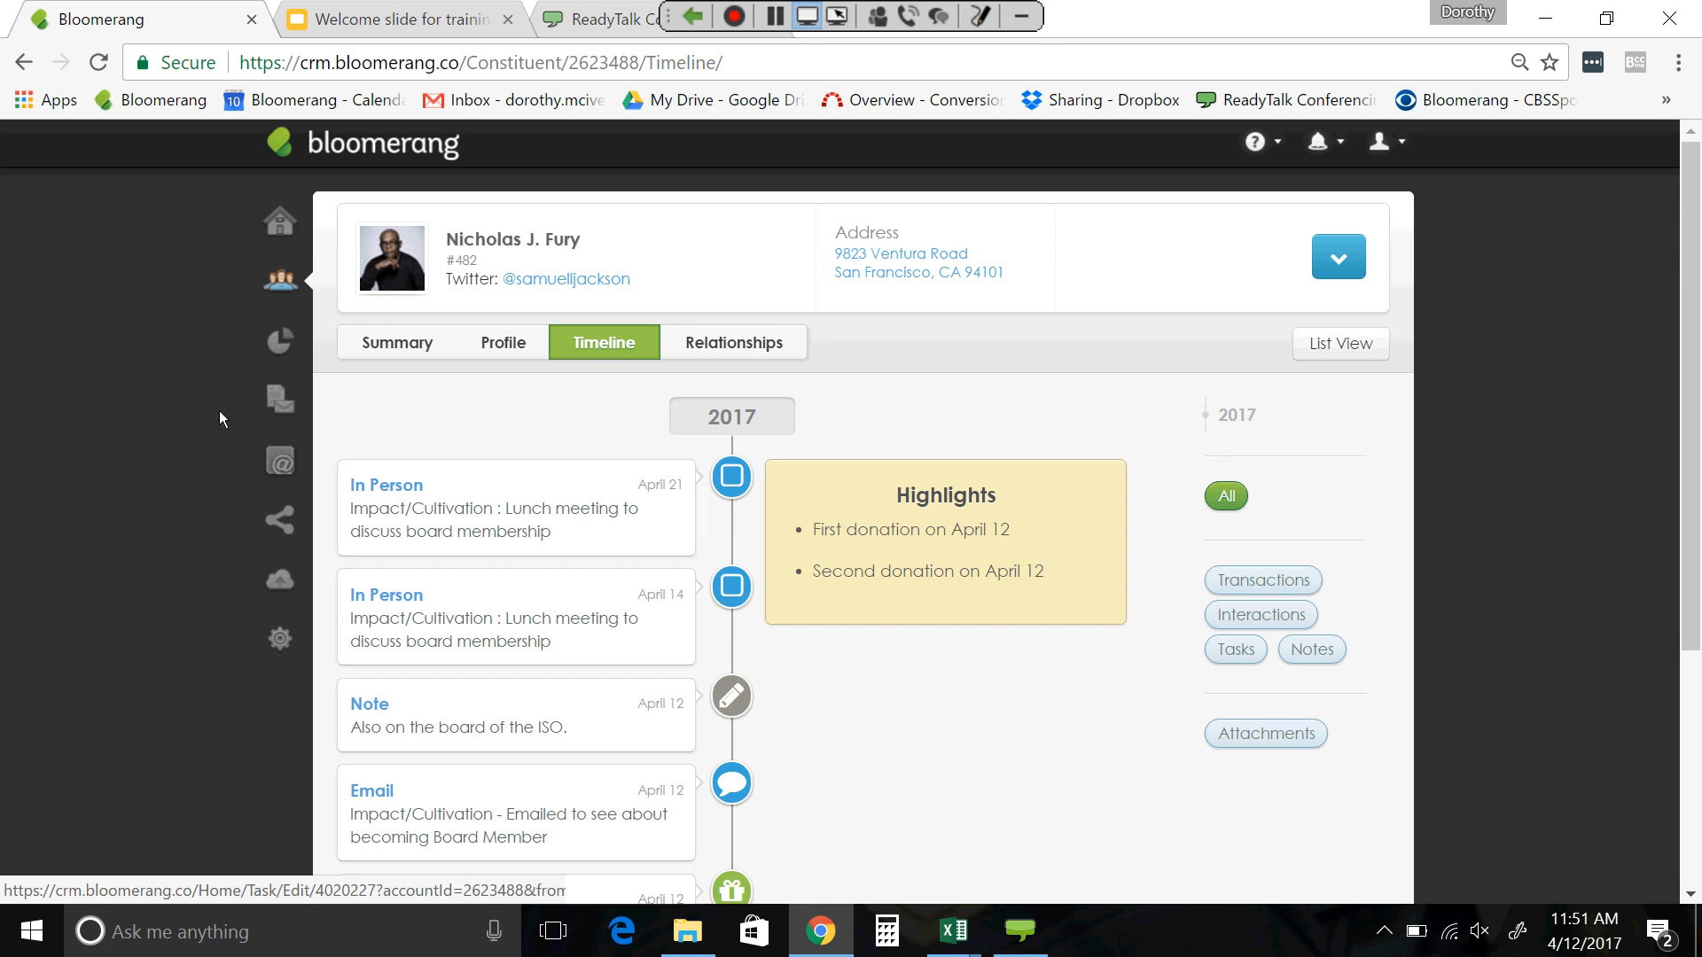
# - Review the My Tasks list and the All Tasks list from the dashboard's Active Tasks
pyautogui.click(273, 220)
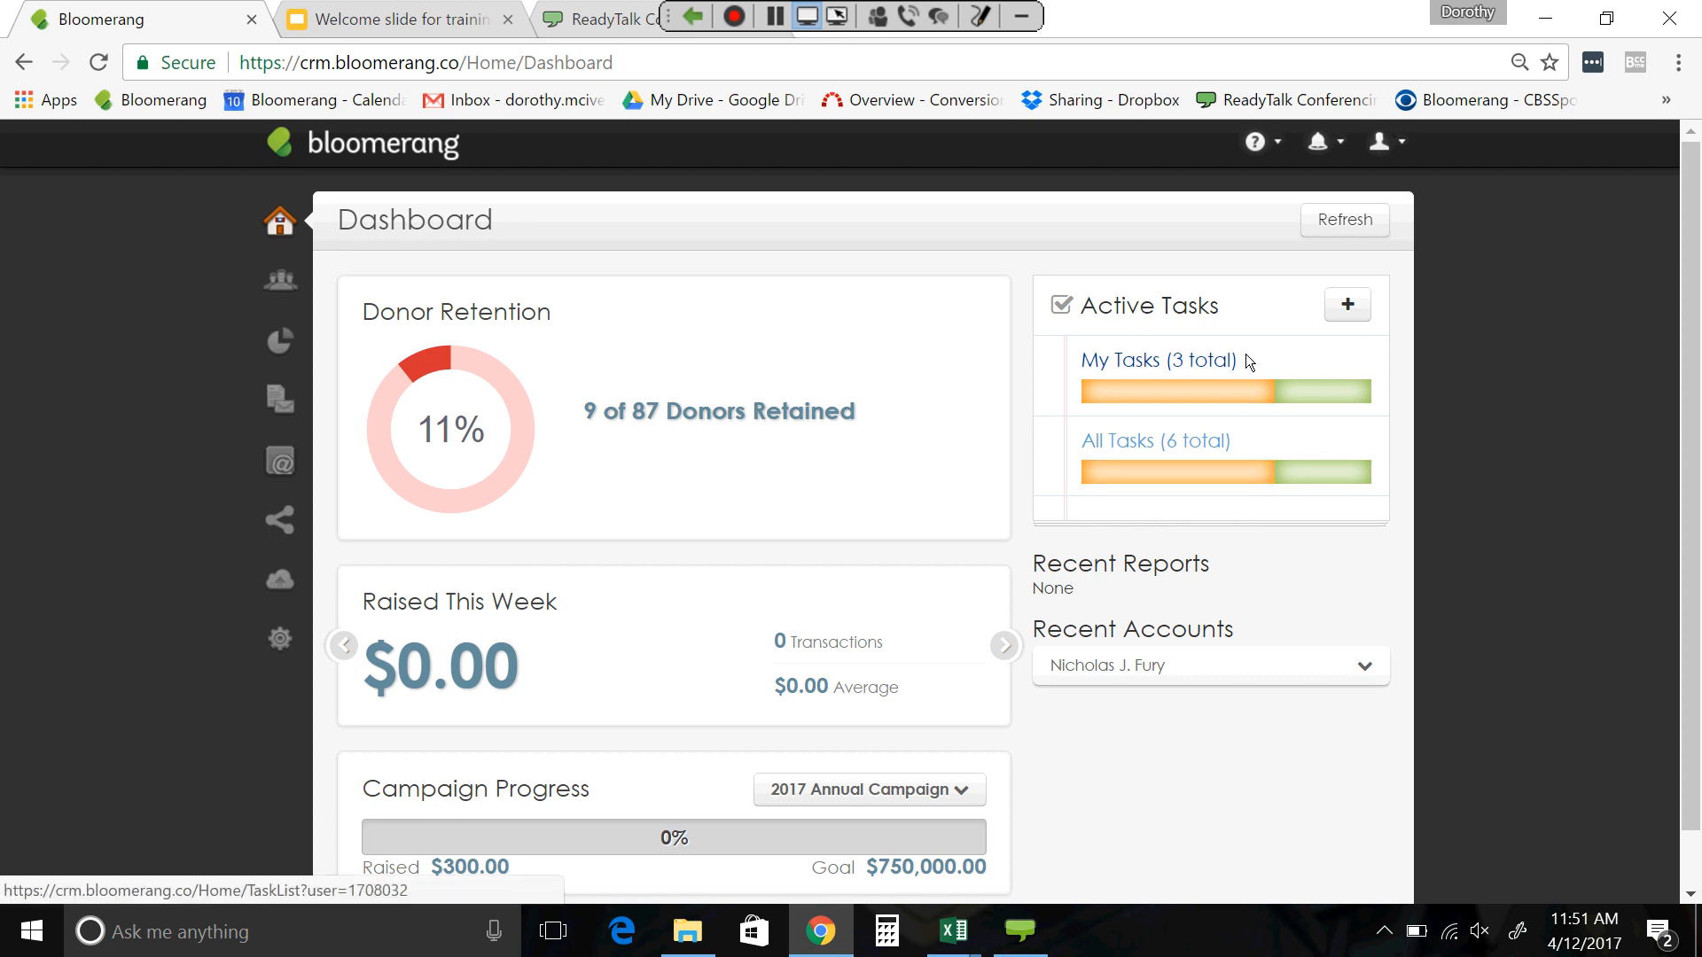
pyautogui.click(1161, 360)
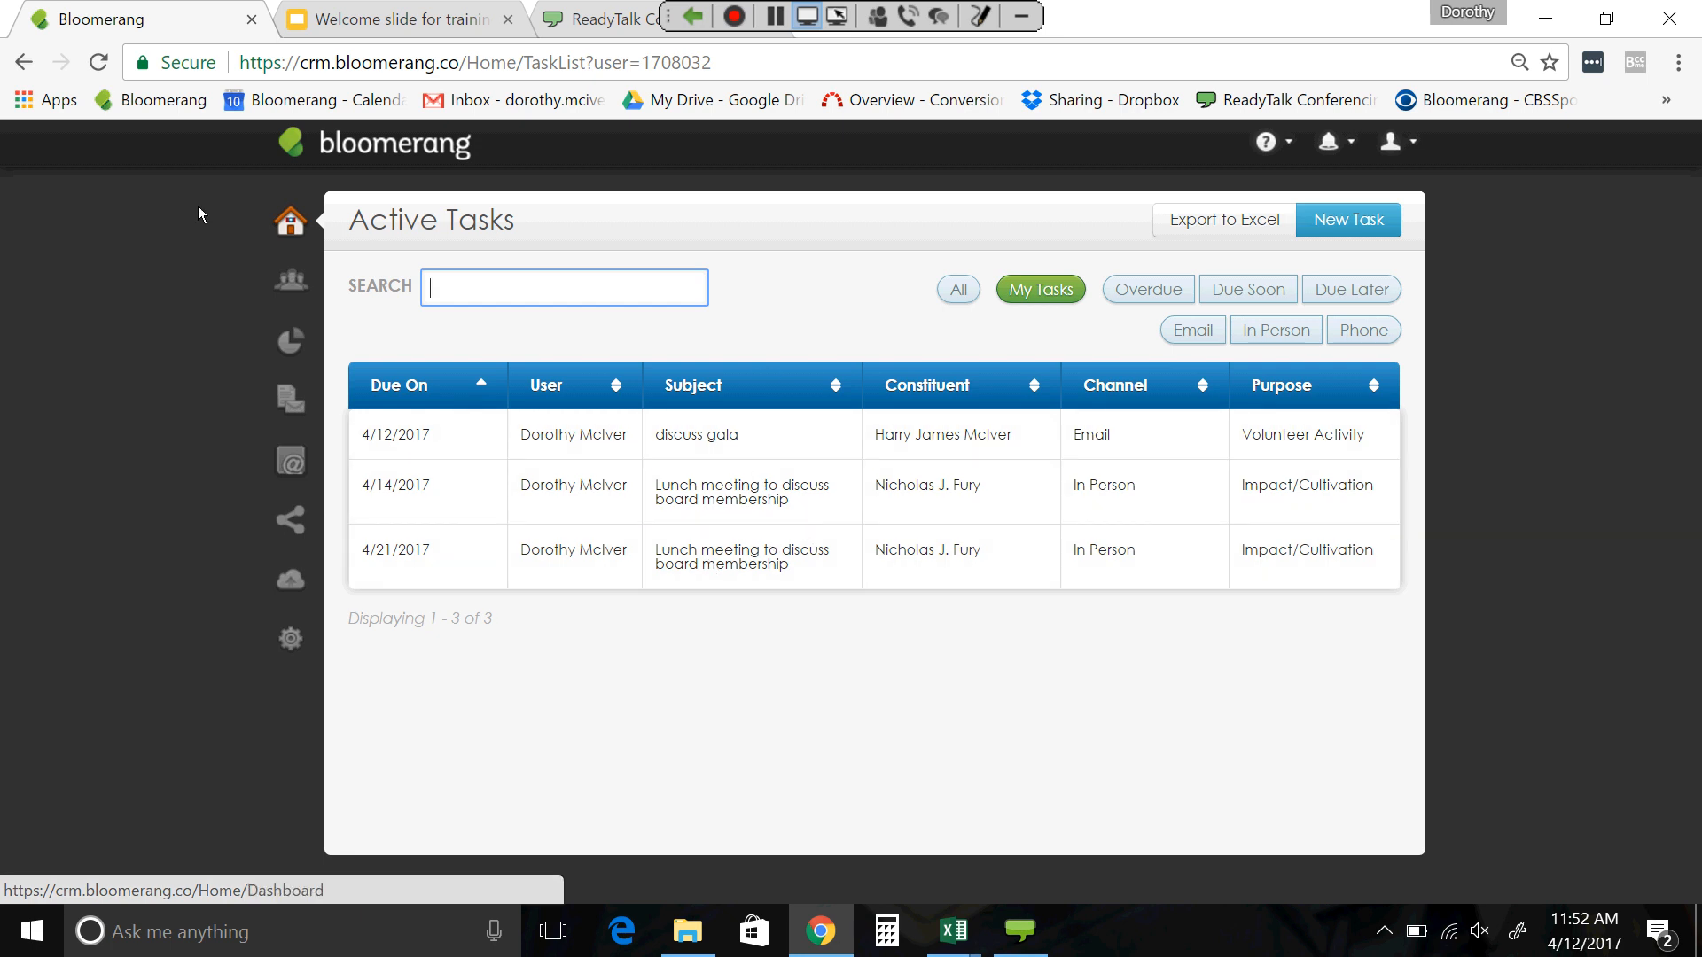
pyautogui.hotkey('alt', 'Left')
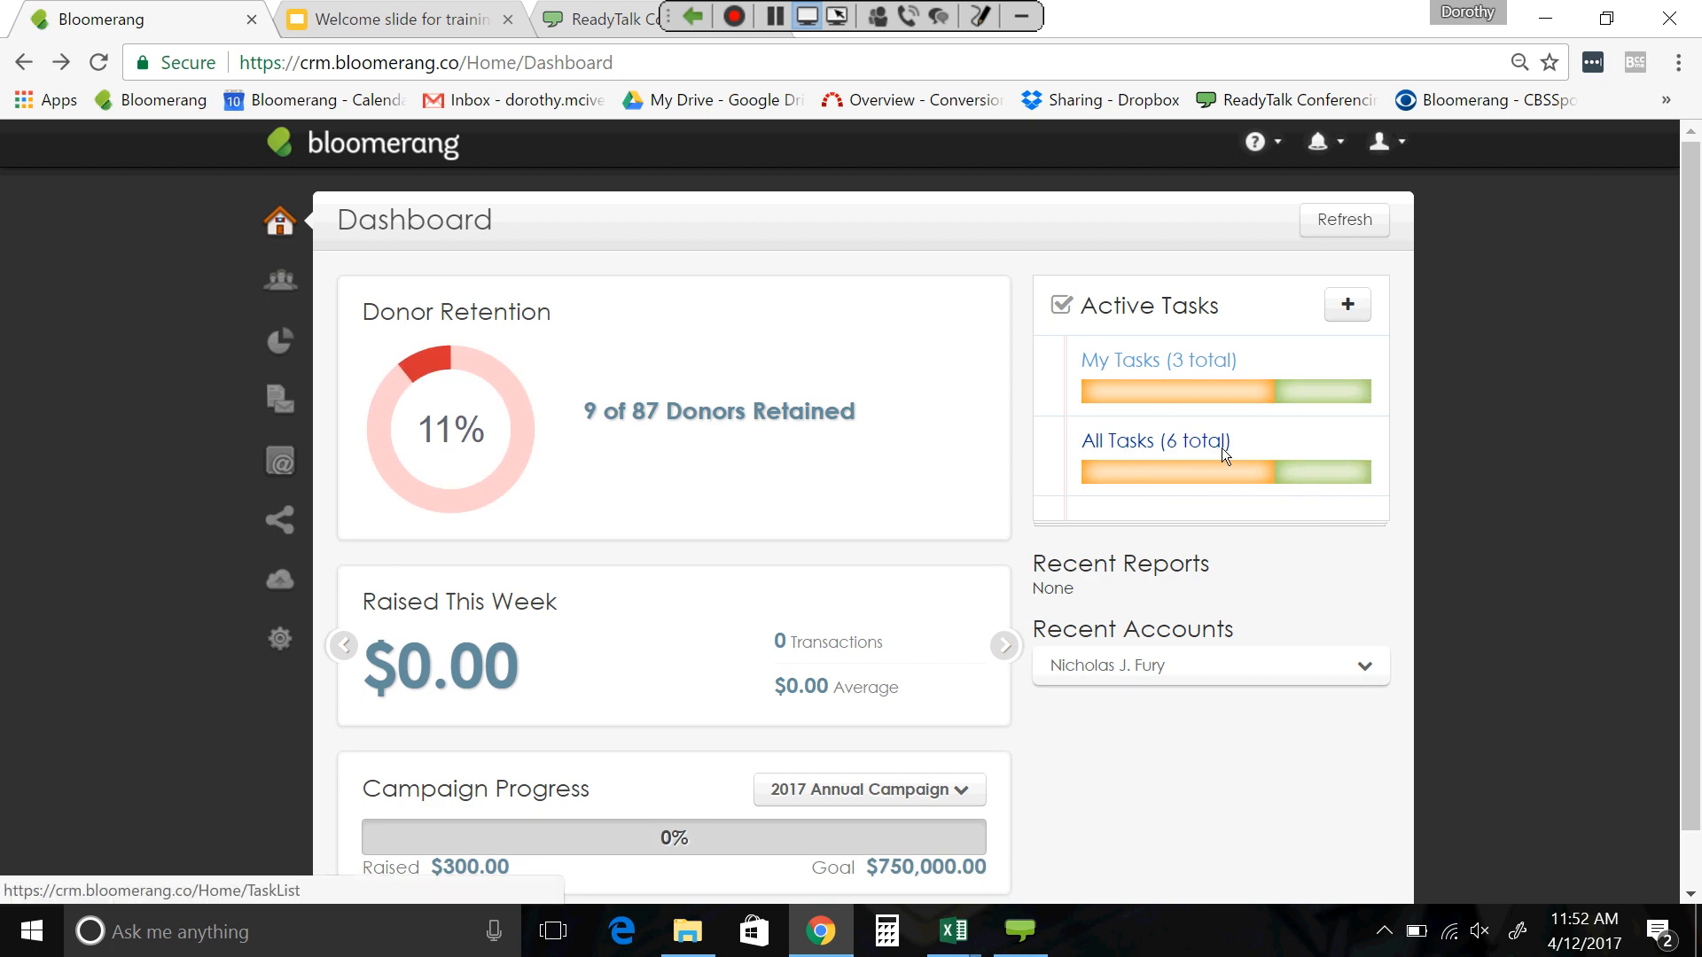
pyautogui.click(1223, 449)
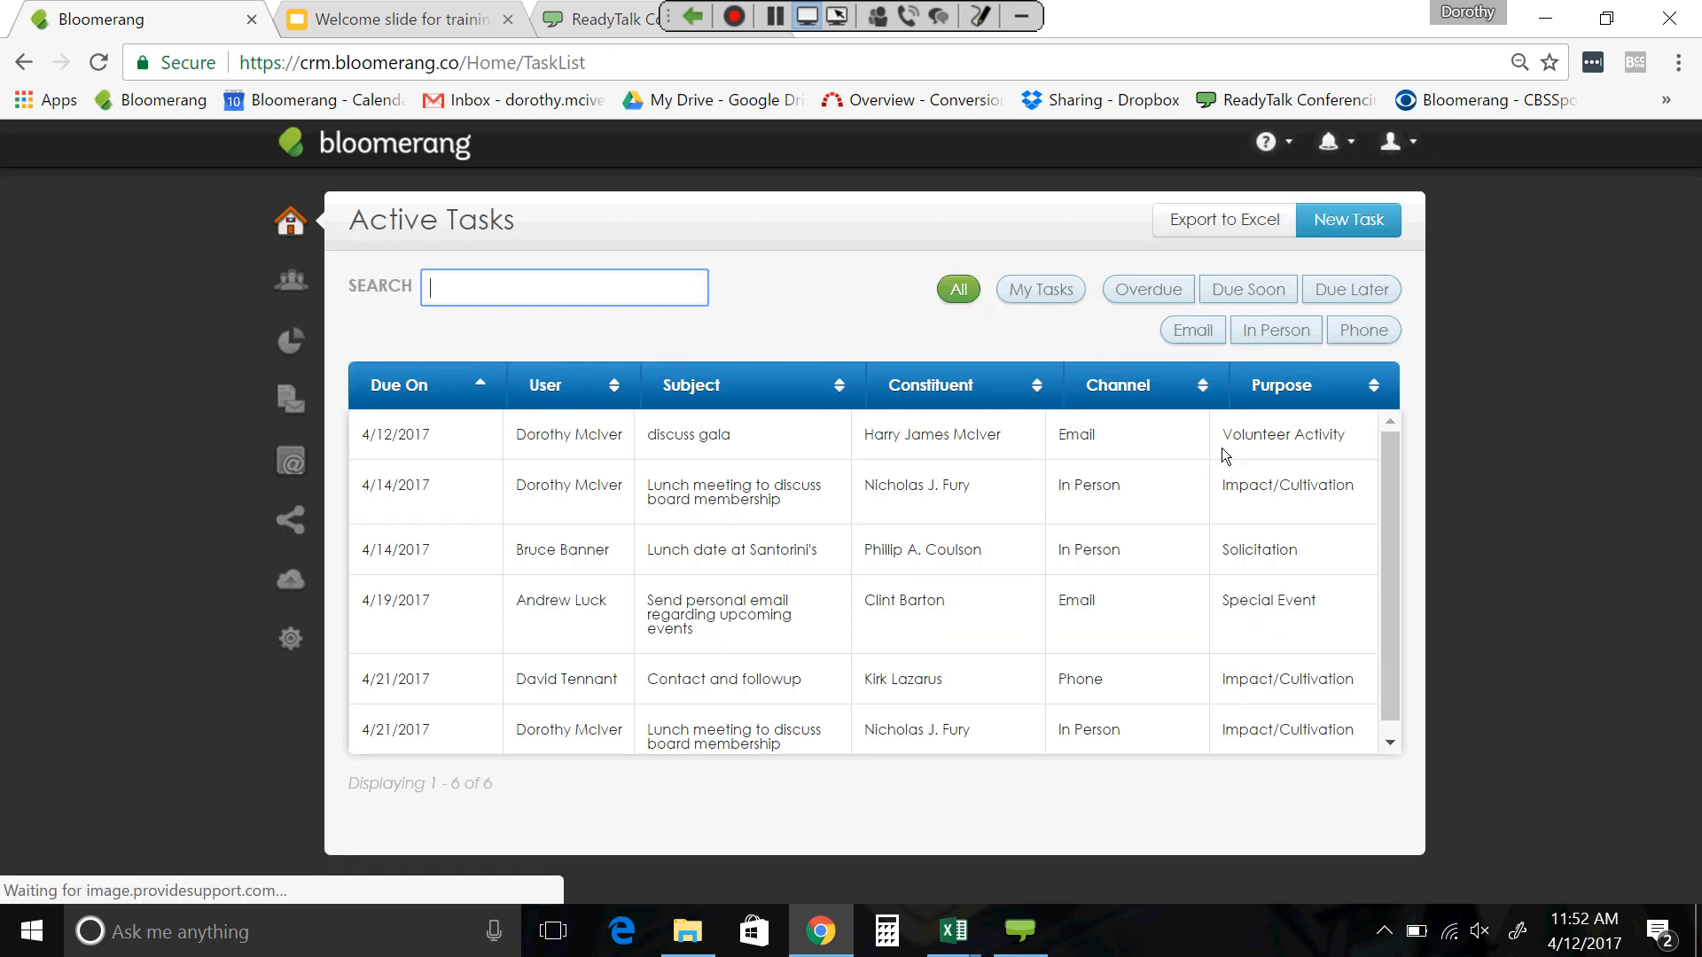
pyautogui.moveTo(1396, 445)
pyautogui.mouseDown()
pyautogui.moveTo(1394, 528)
pyautogui.moveTo(1401, 429)
pyautogui.mouseUp()
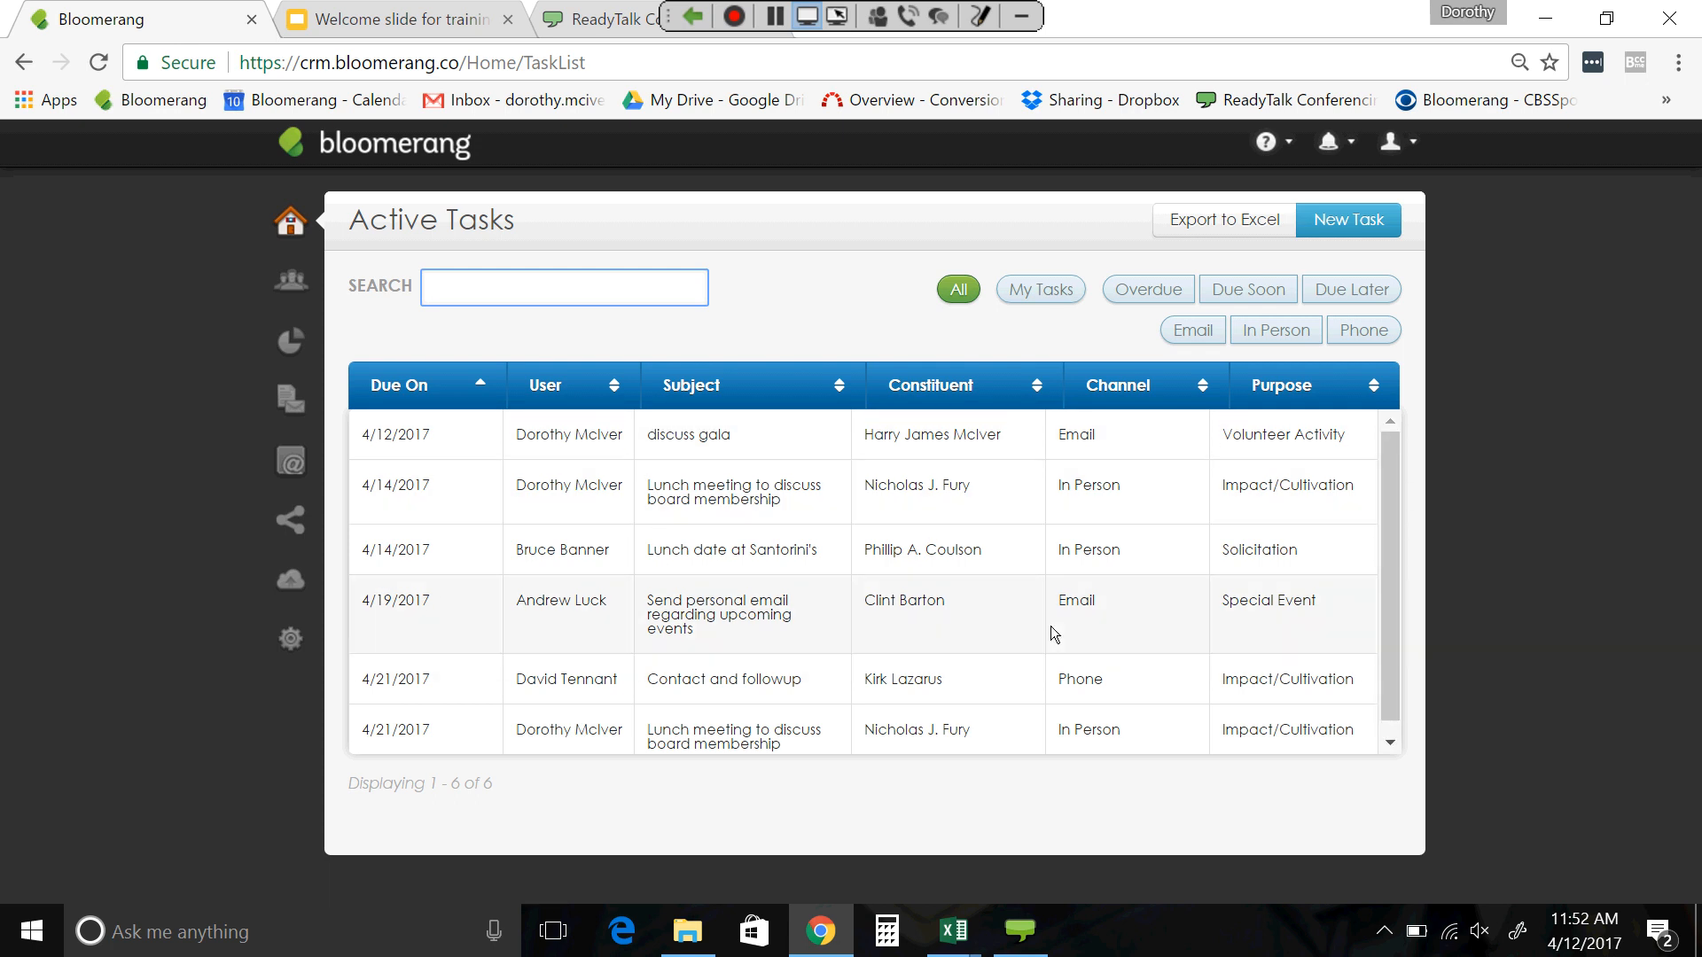
# - Open the "discuss gala" task from the My Tasks list and mark it complete with the completed date 4/12/2017
pyautogui.click(295, 223)
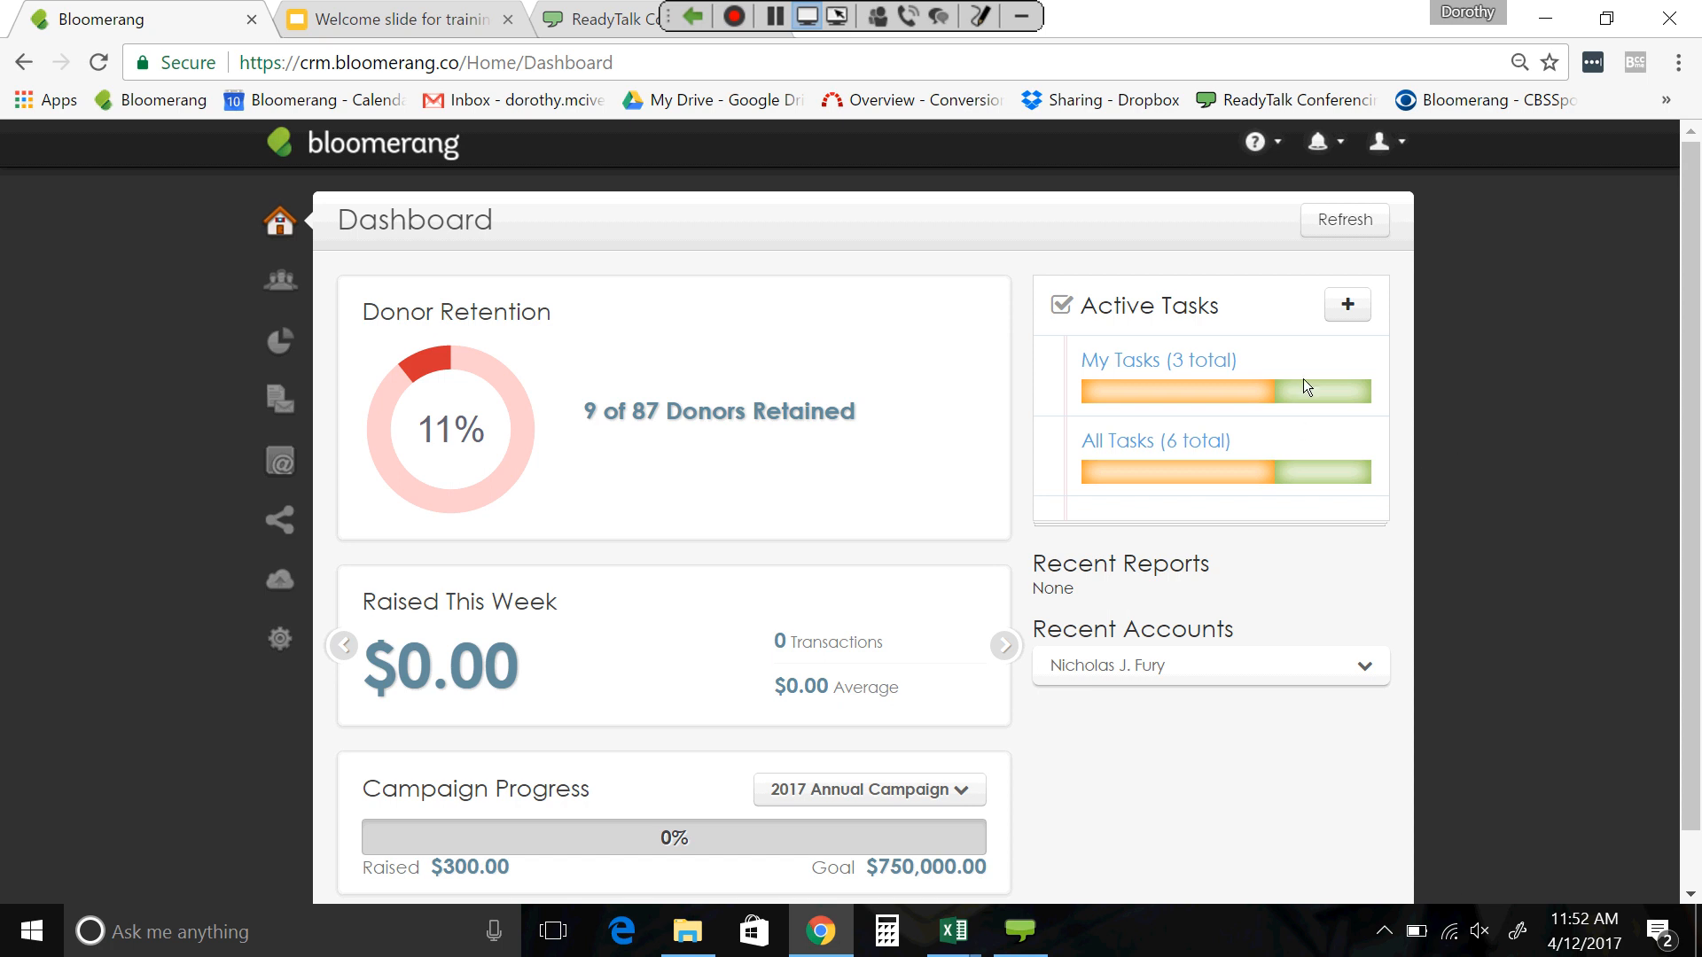
pyautogui.click(1153, 363)
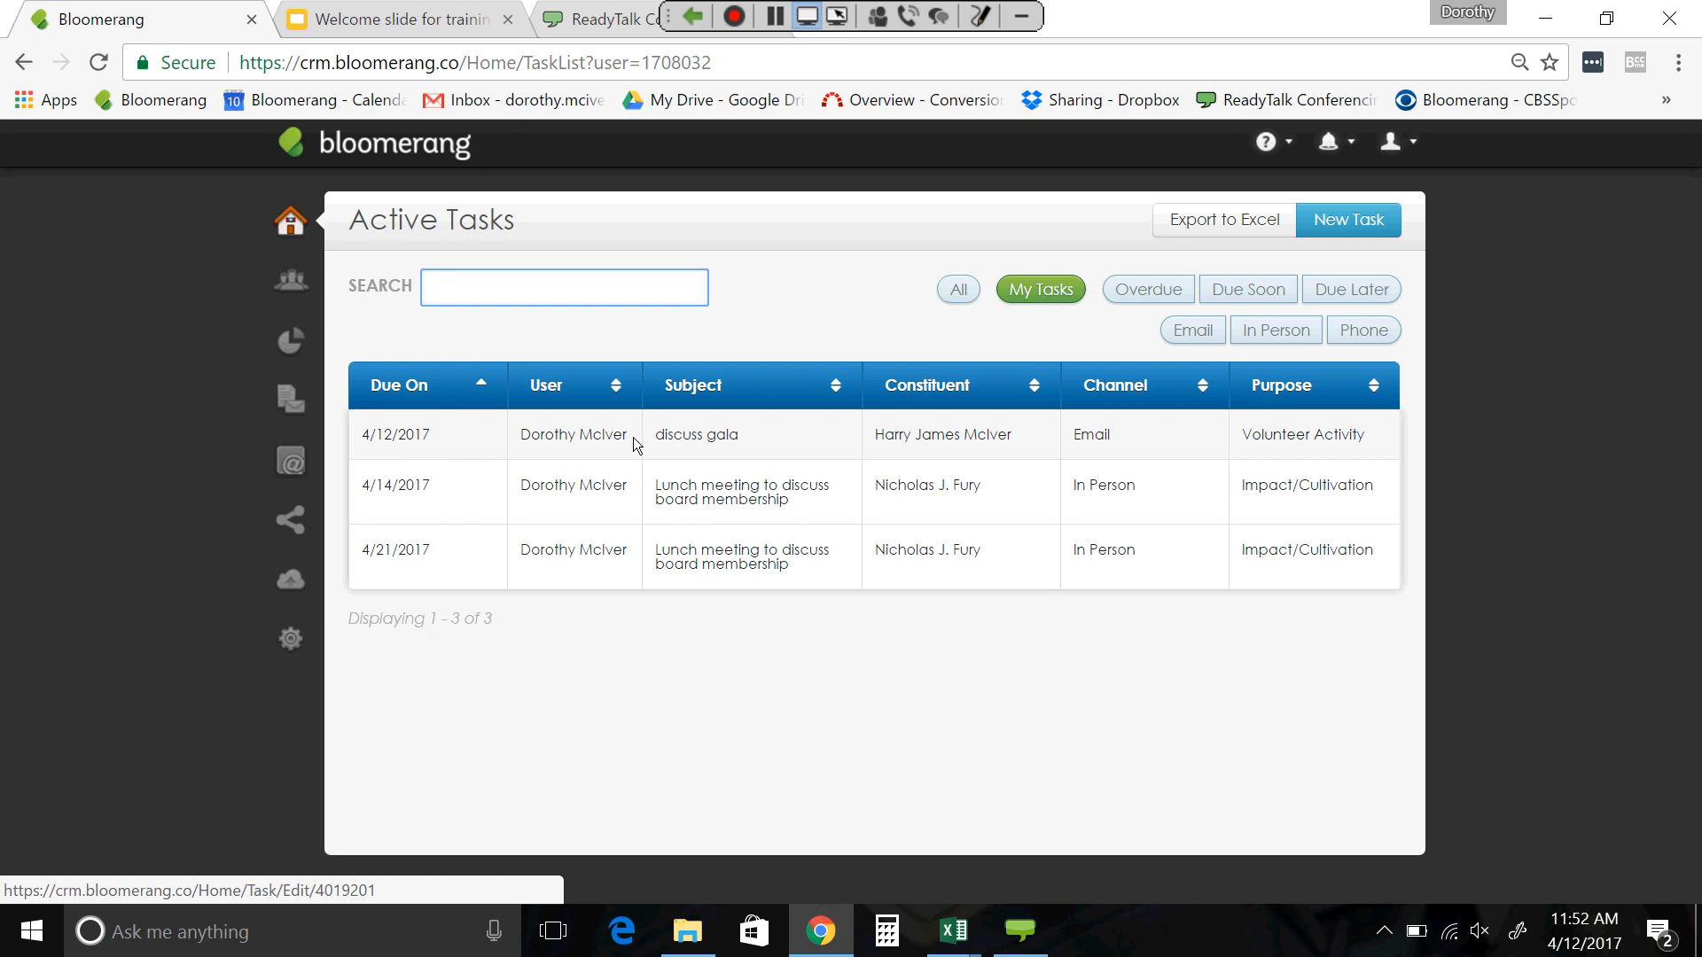
pyautogui.click(714, 439)
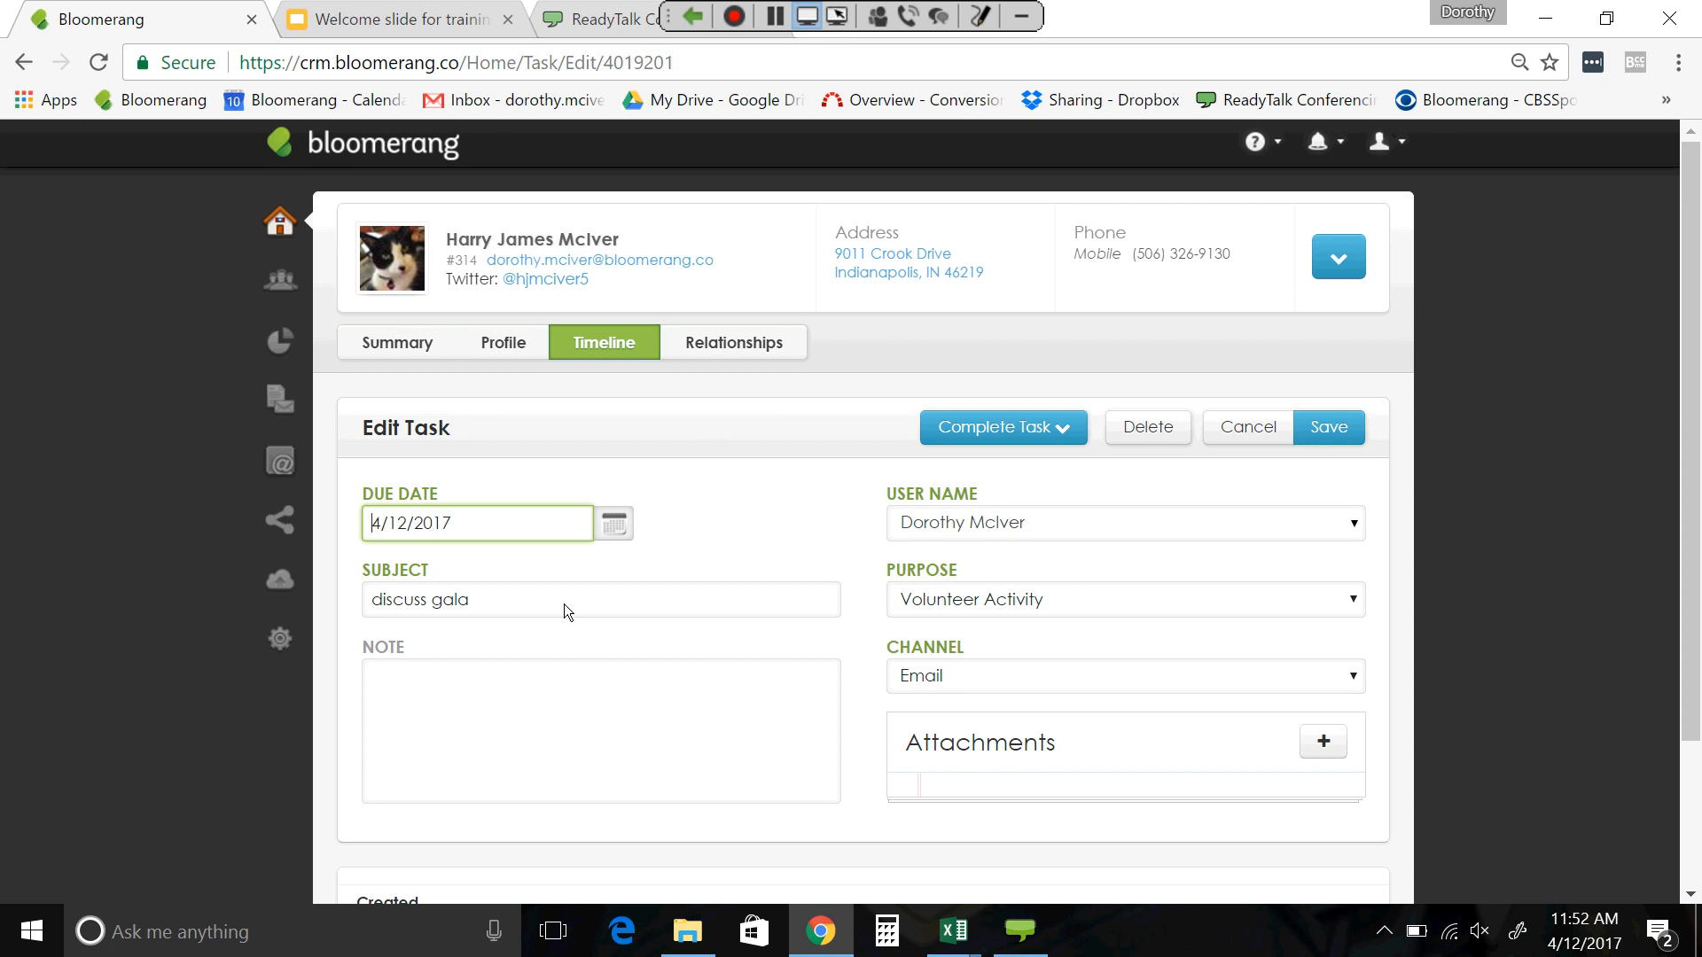
pyautogui.click(468, 707)
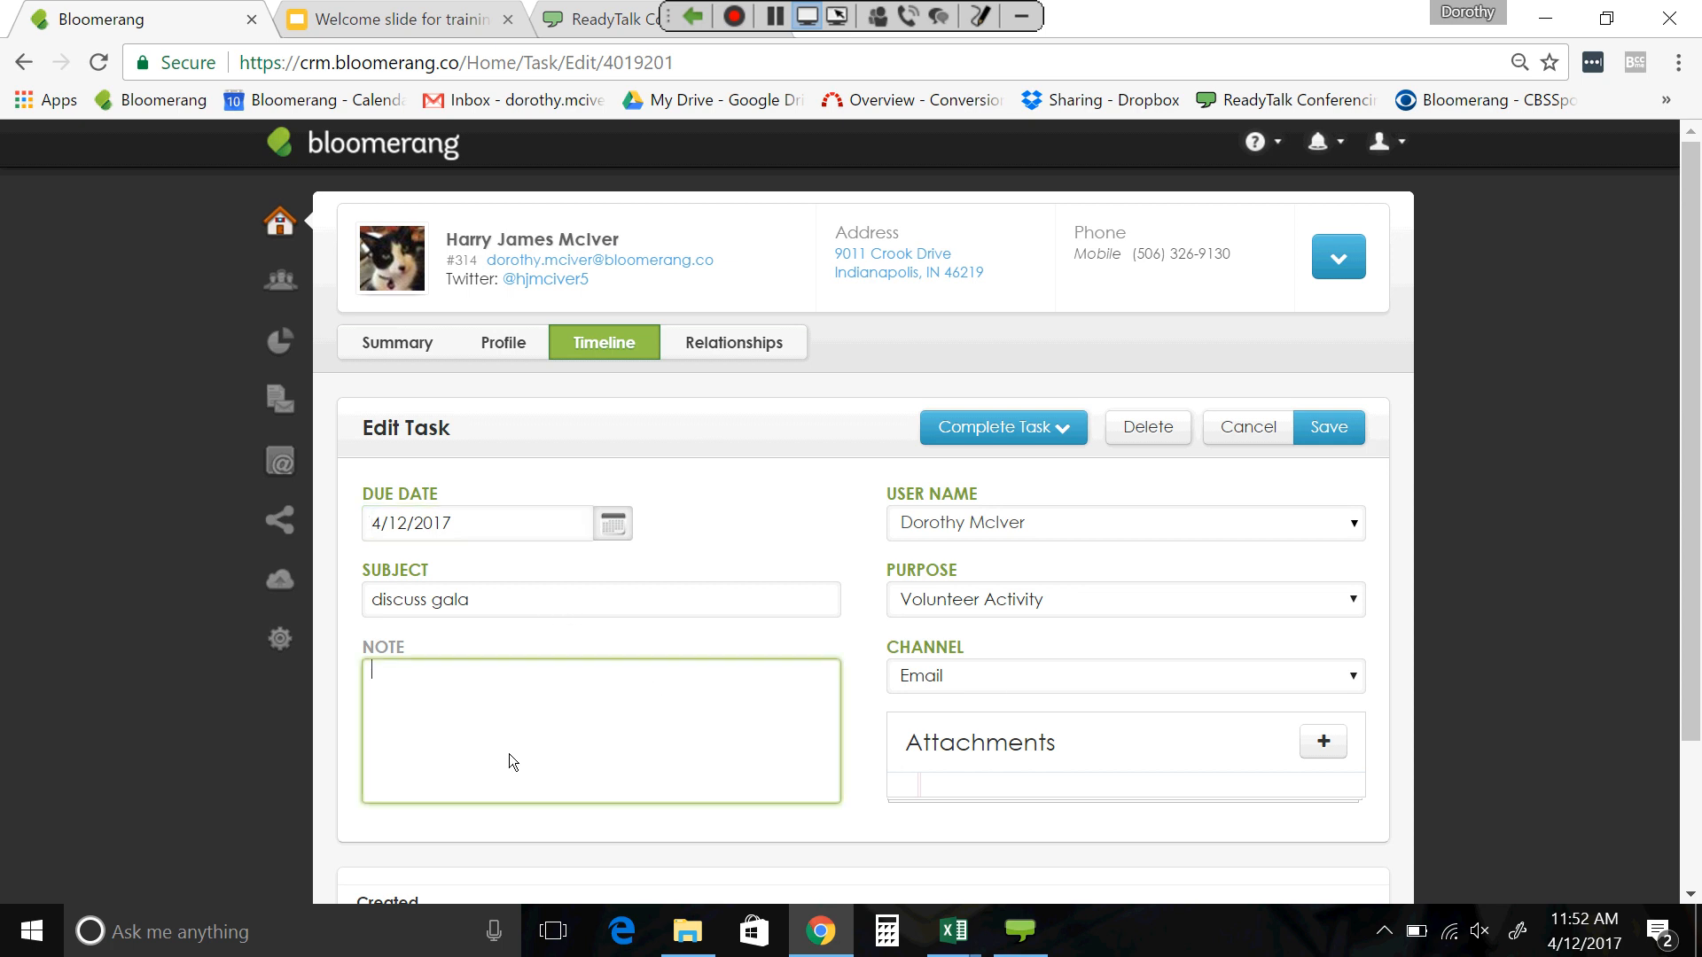
pyautogui.click(784, 507)
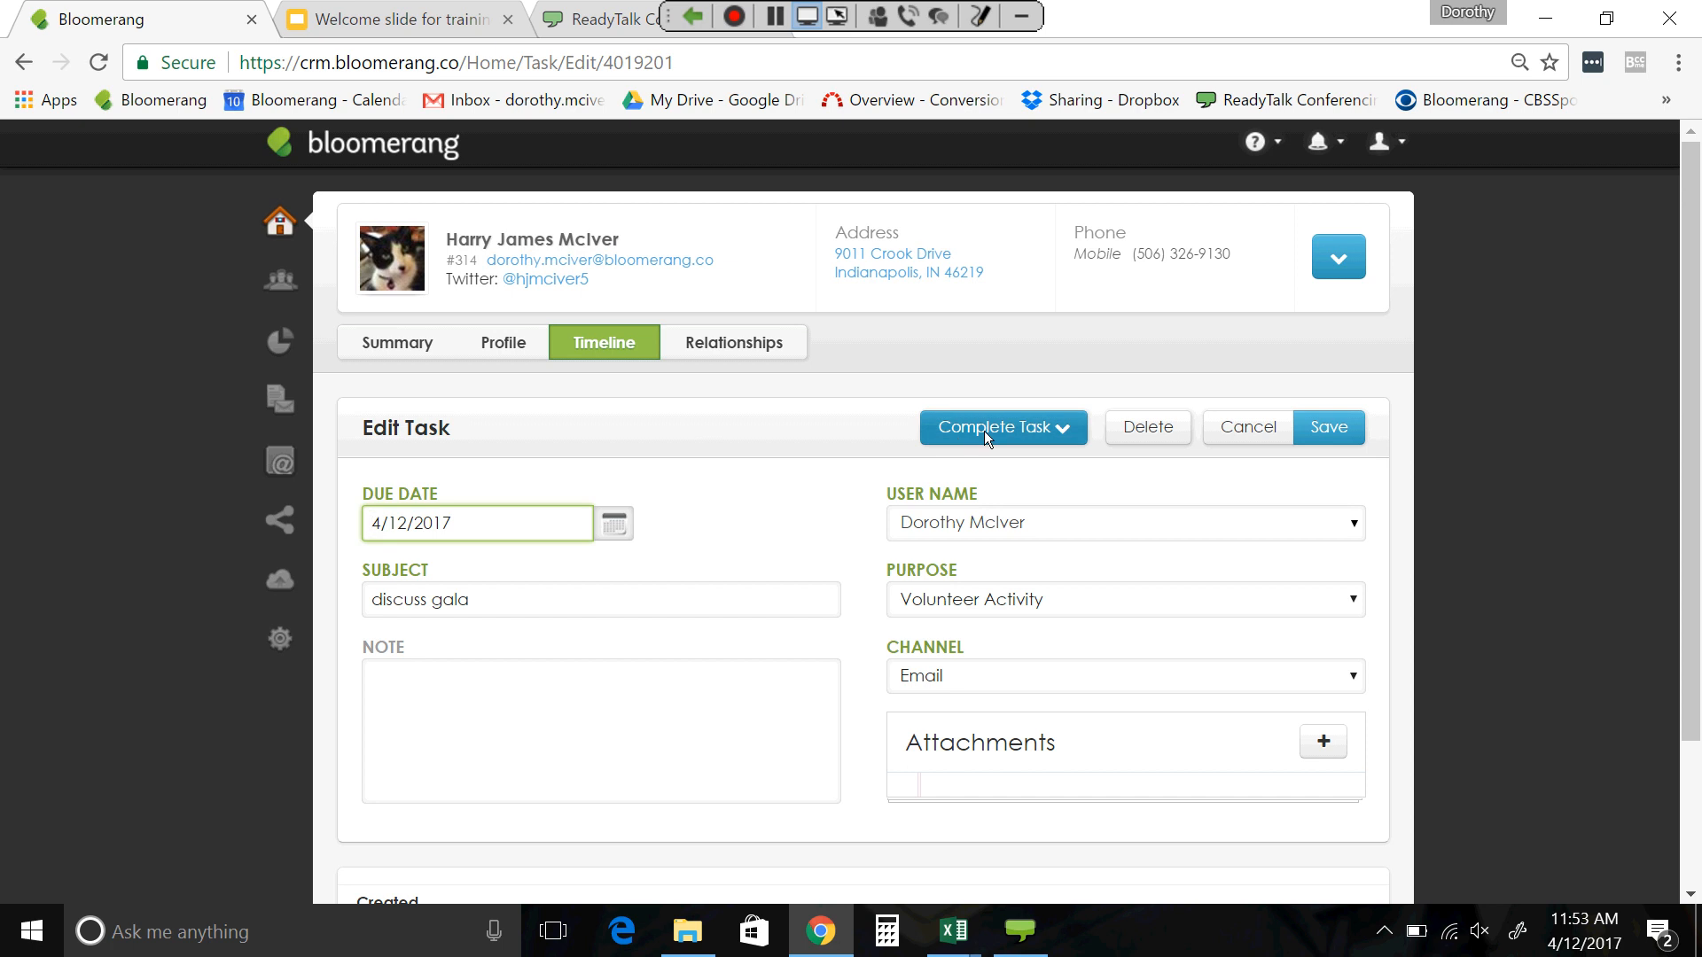
pyautogui.click(1071, 429)
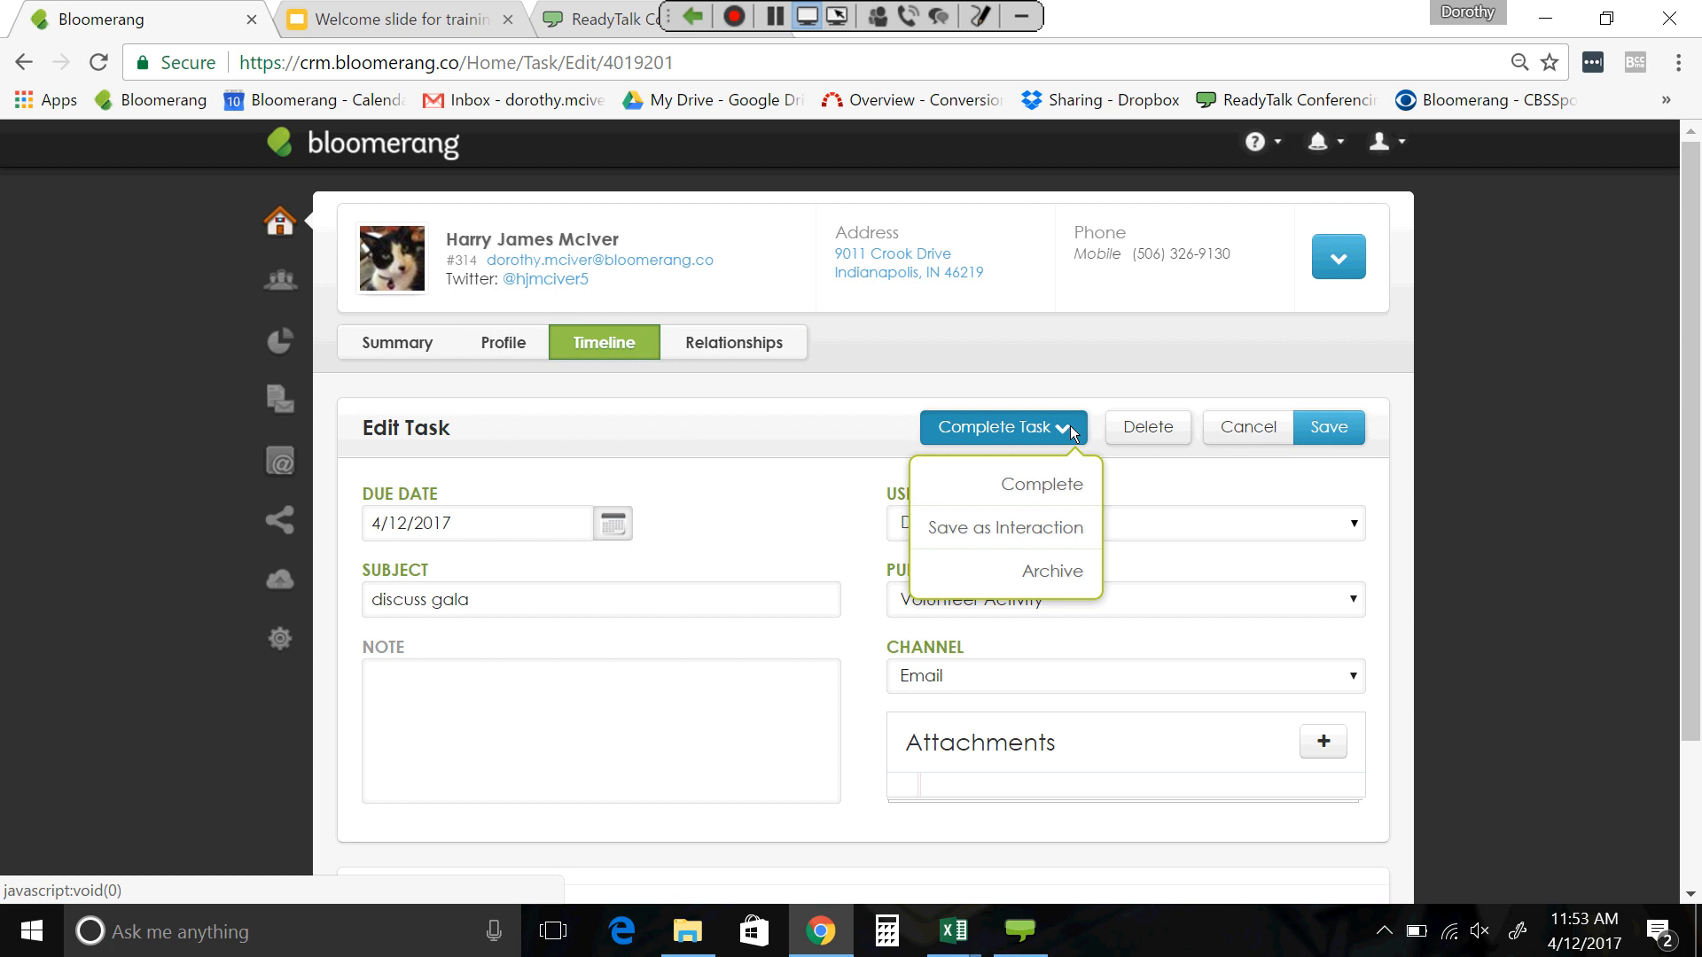
pyautogui.click(1067, 486)
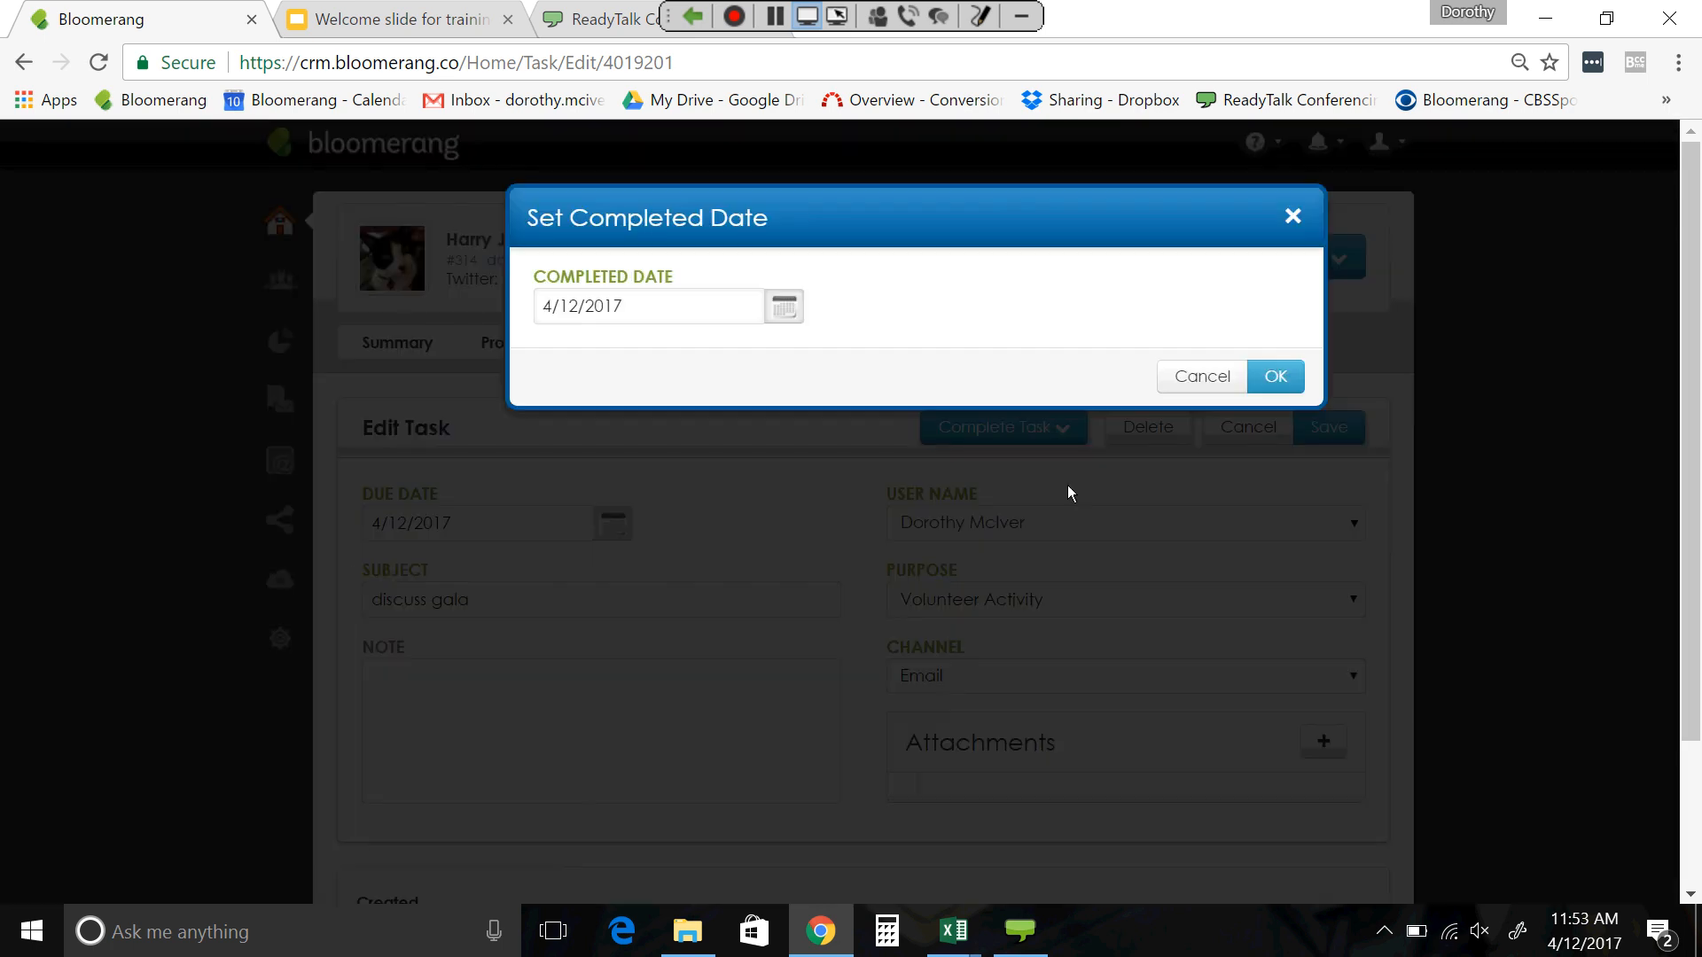
pyautogui.click(1275, 378)
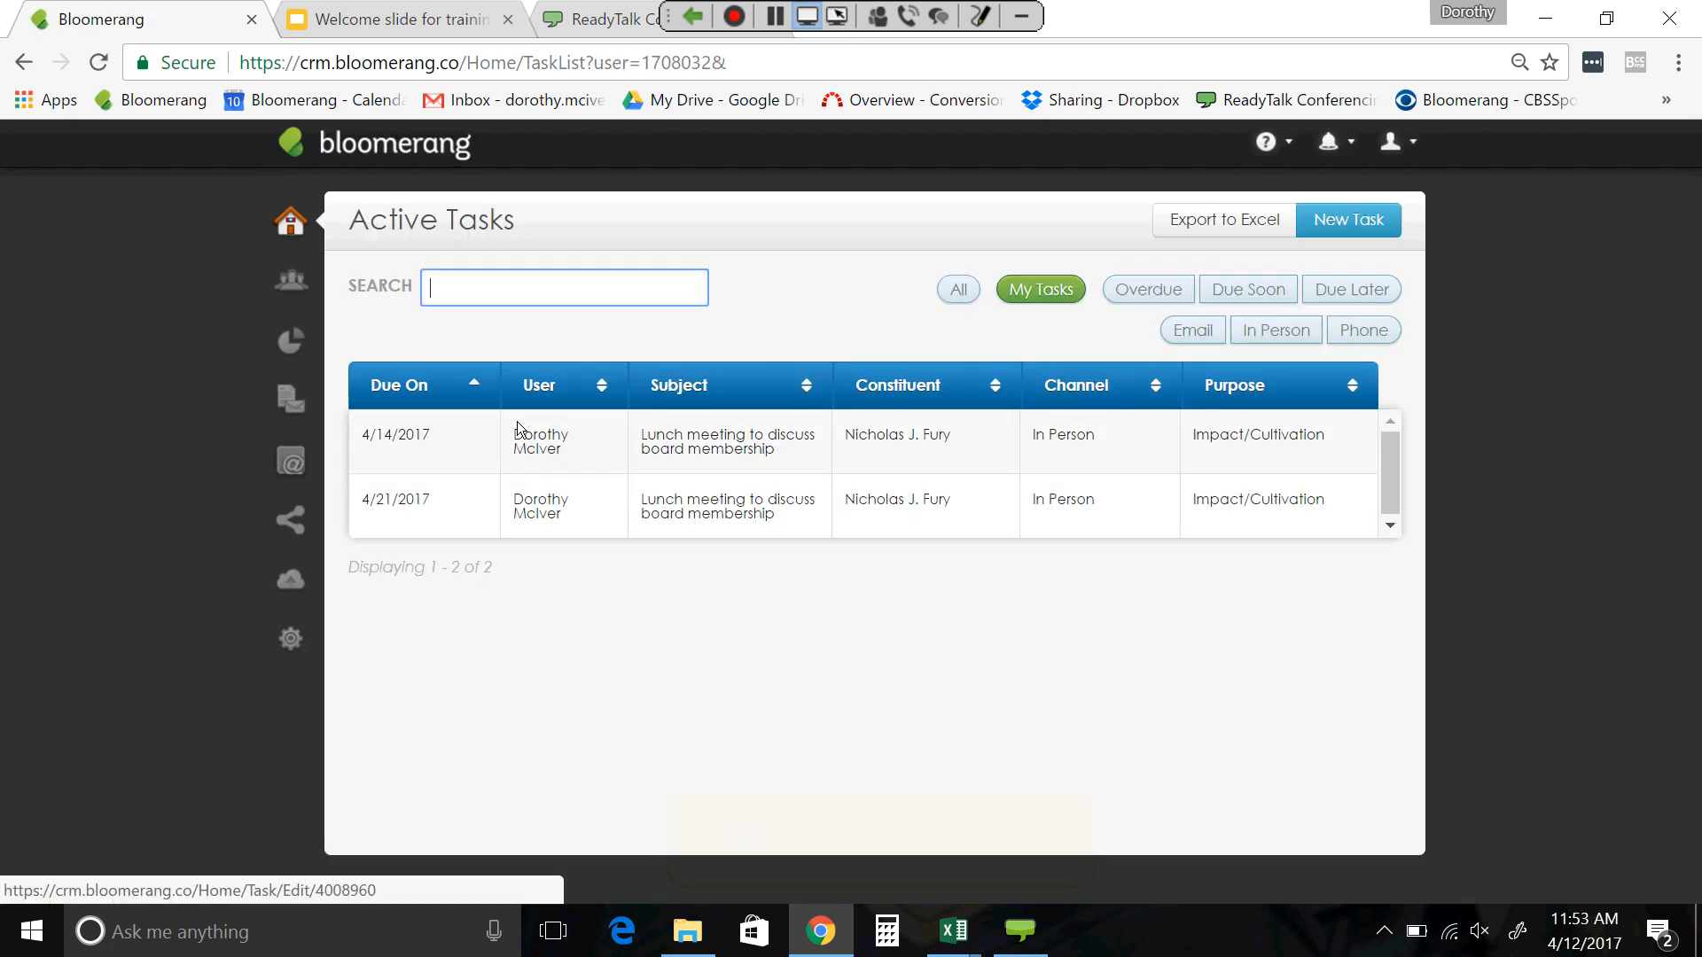
# - Open the completed "discuss gala" task from its constituent's timeline and reactivate it
pyautogui.click(307, 284)
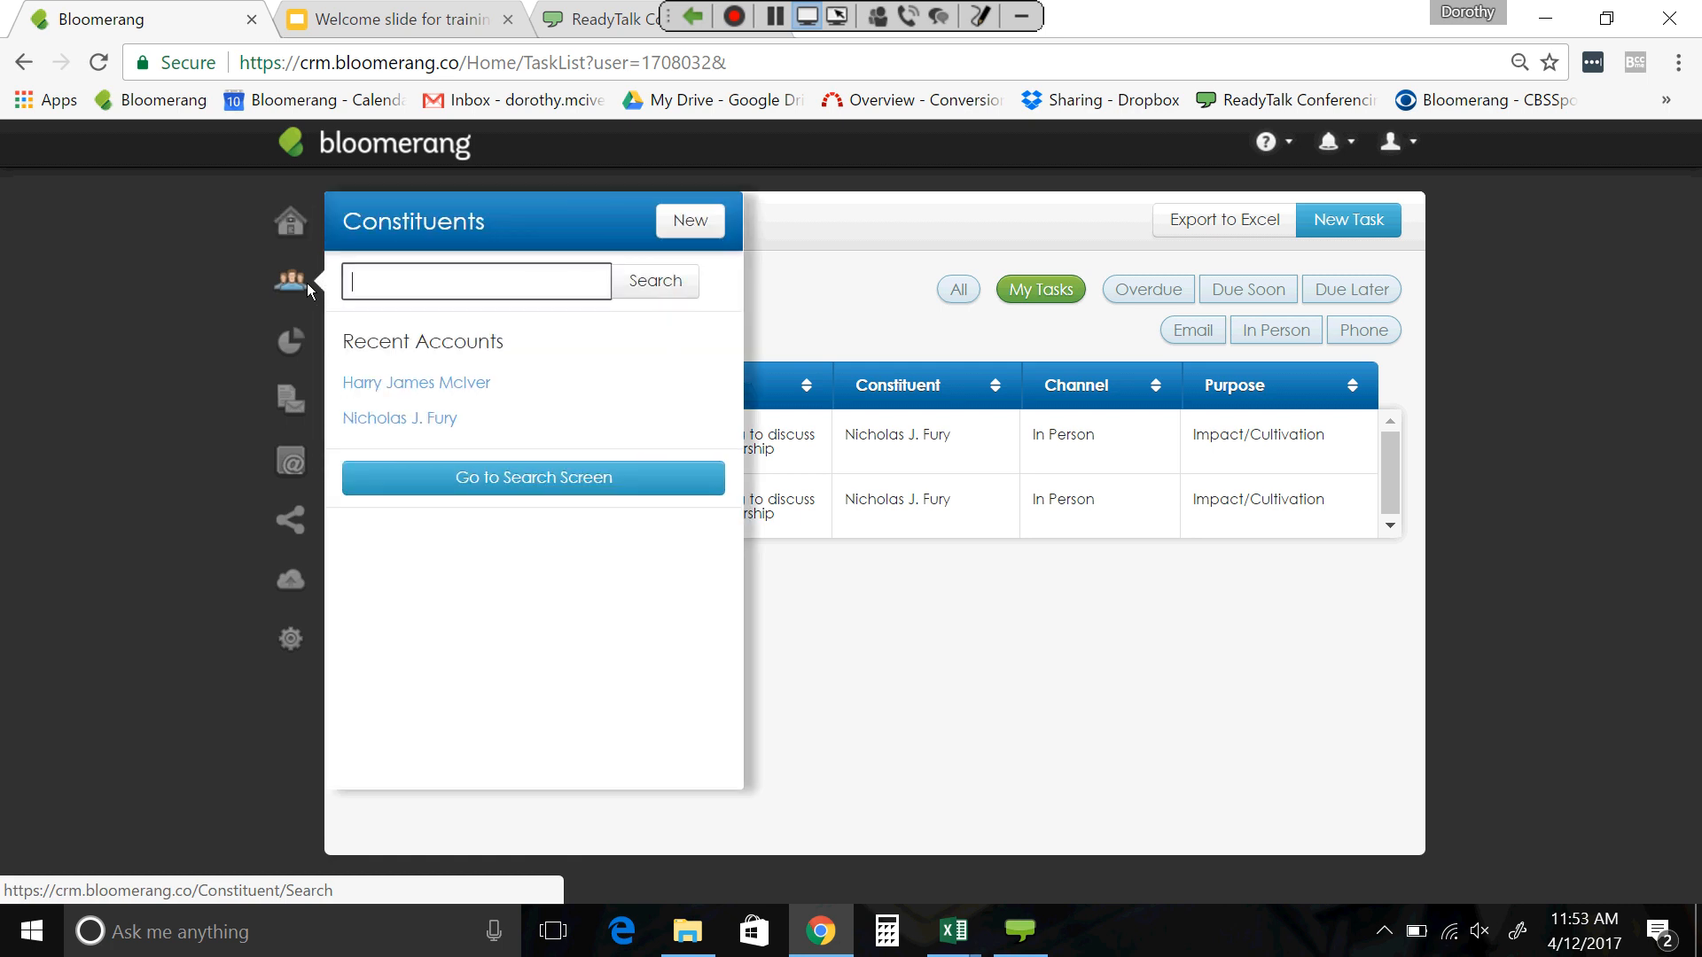
pyautogui.click(393, 376)
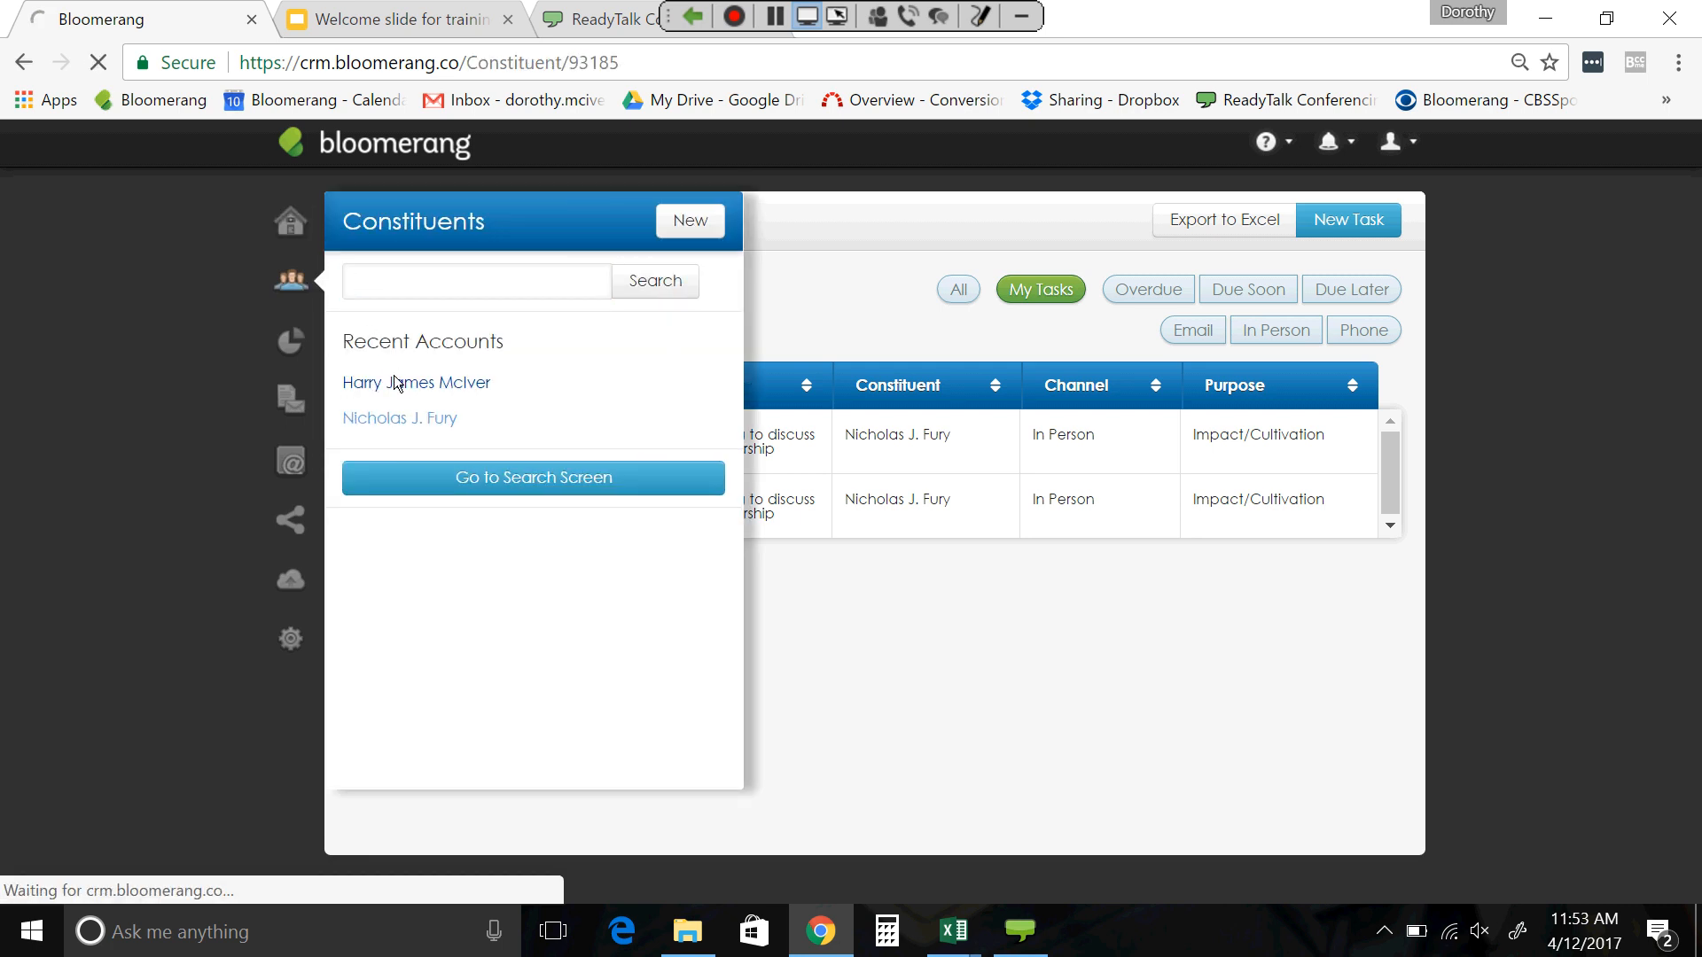
pyautogui.click(604, 345)
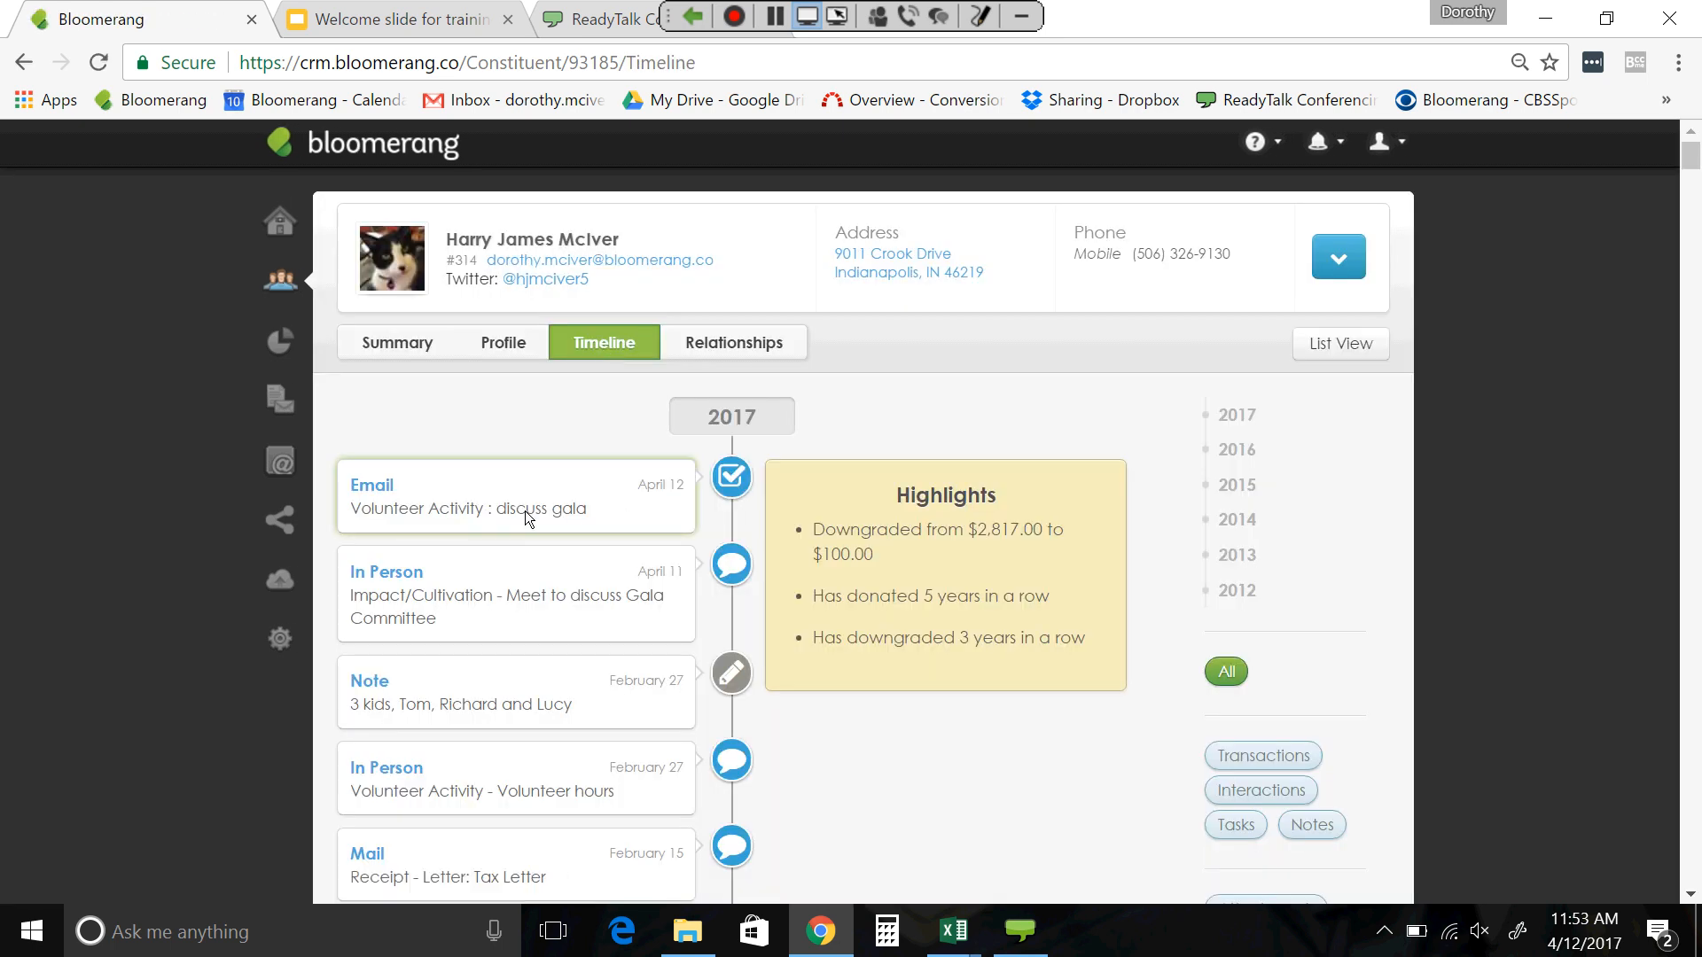
pyautogui.click(476, 491)
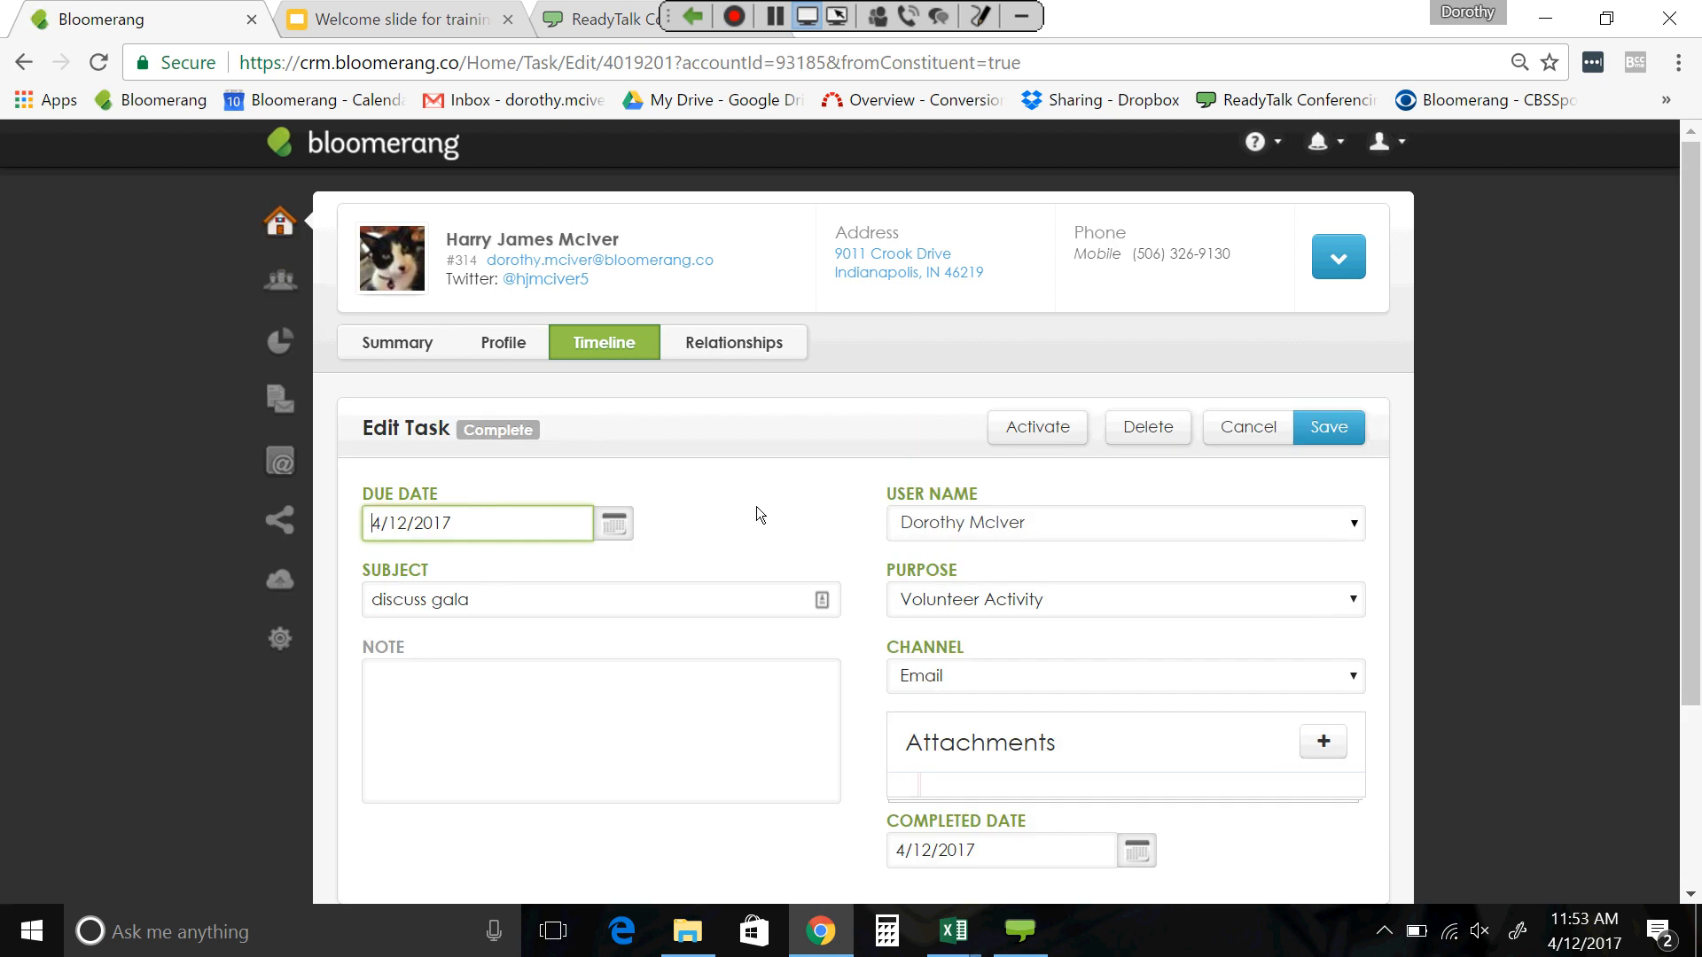
pyautogui.click(1066, 436)
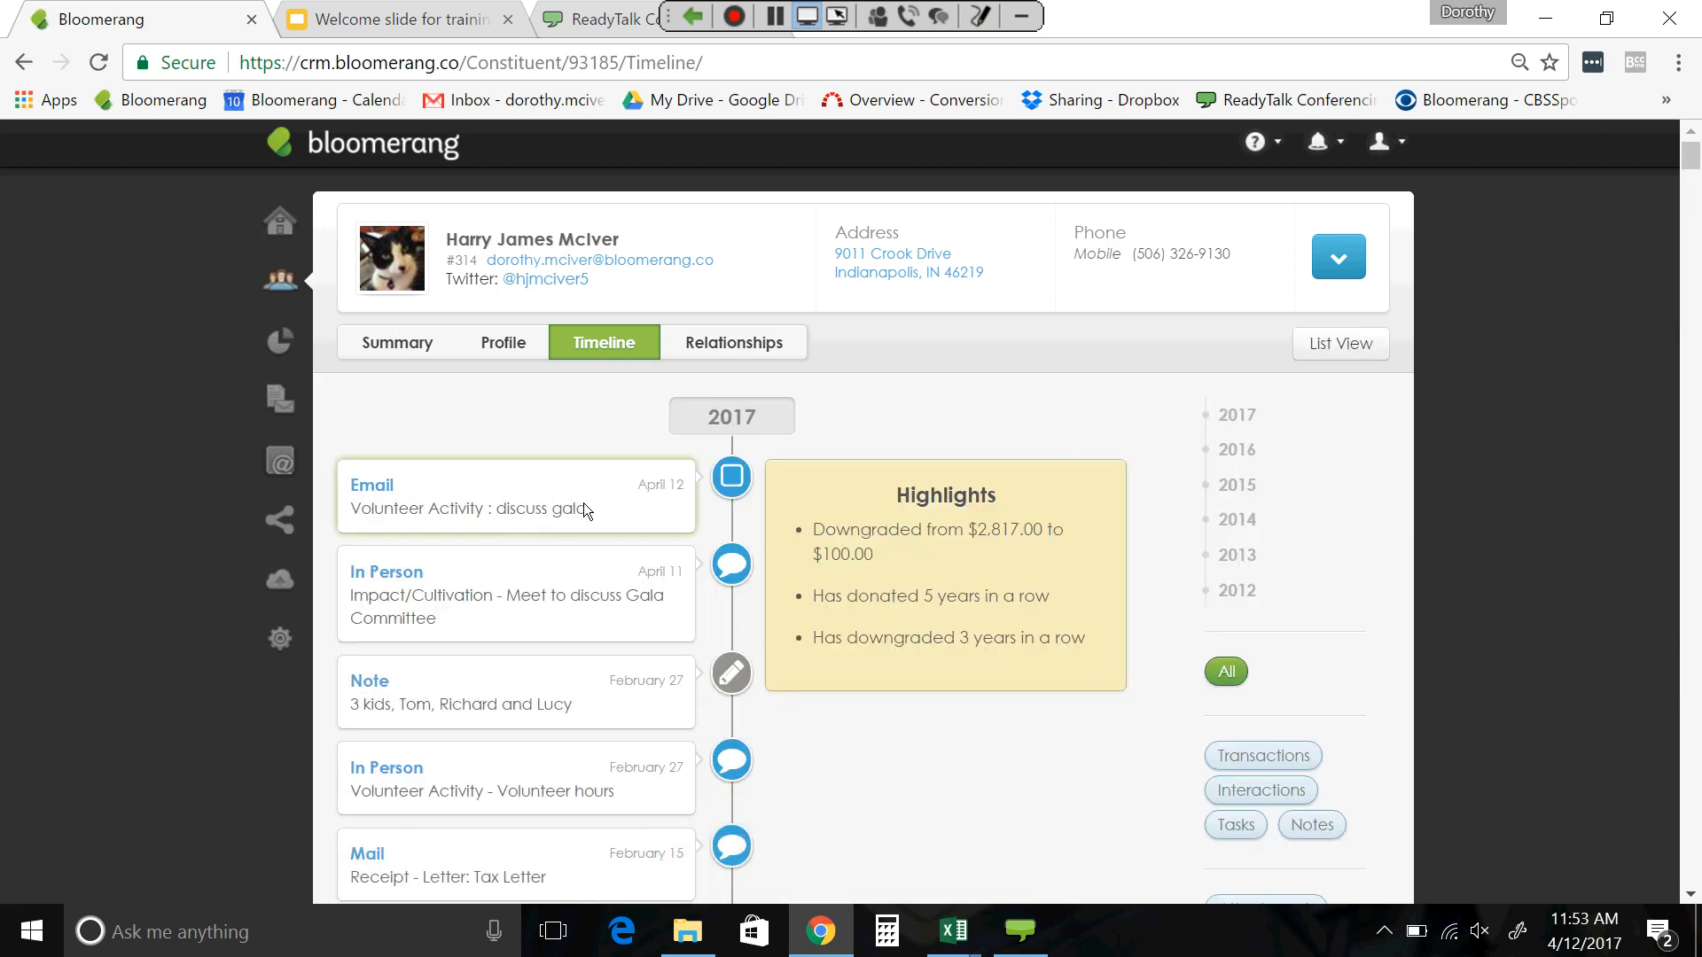
# - Reopen the "discuss gala" task, review its completion options, and mark it complete with the completed date 4/12/2017
pyautogui.click(584, 506)
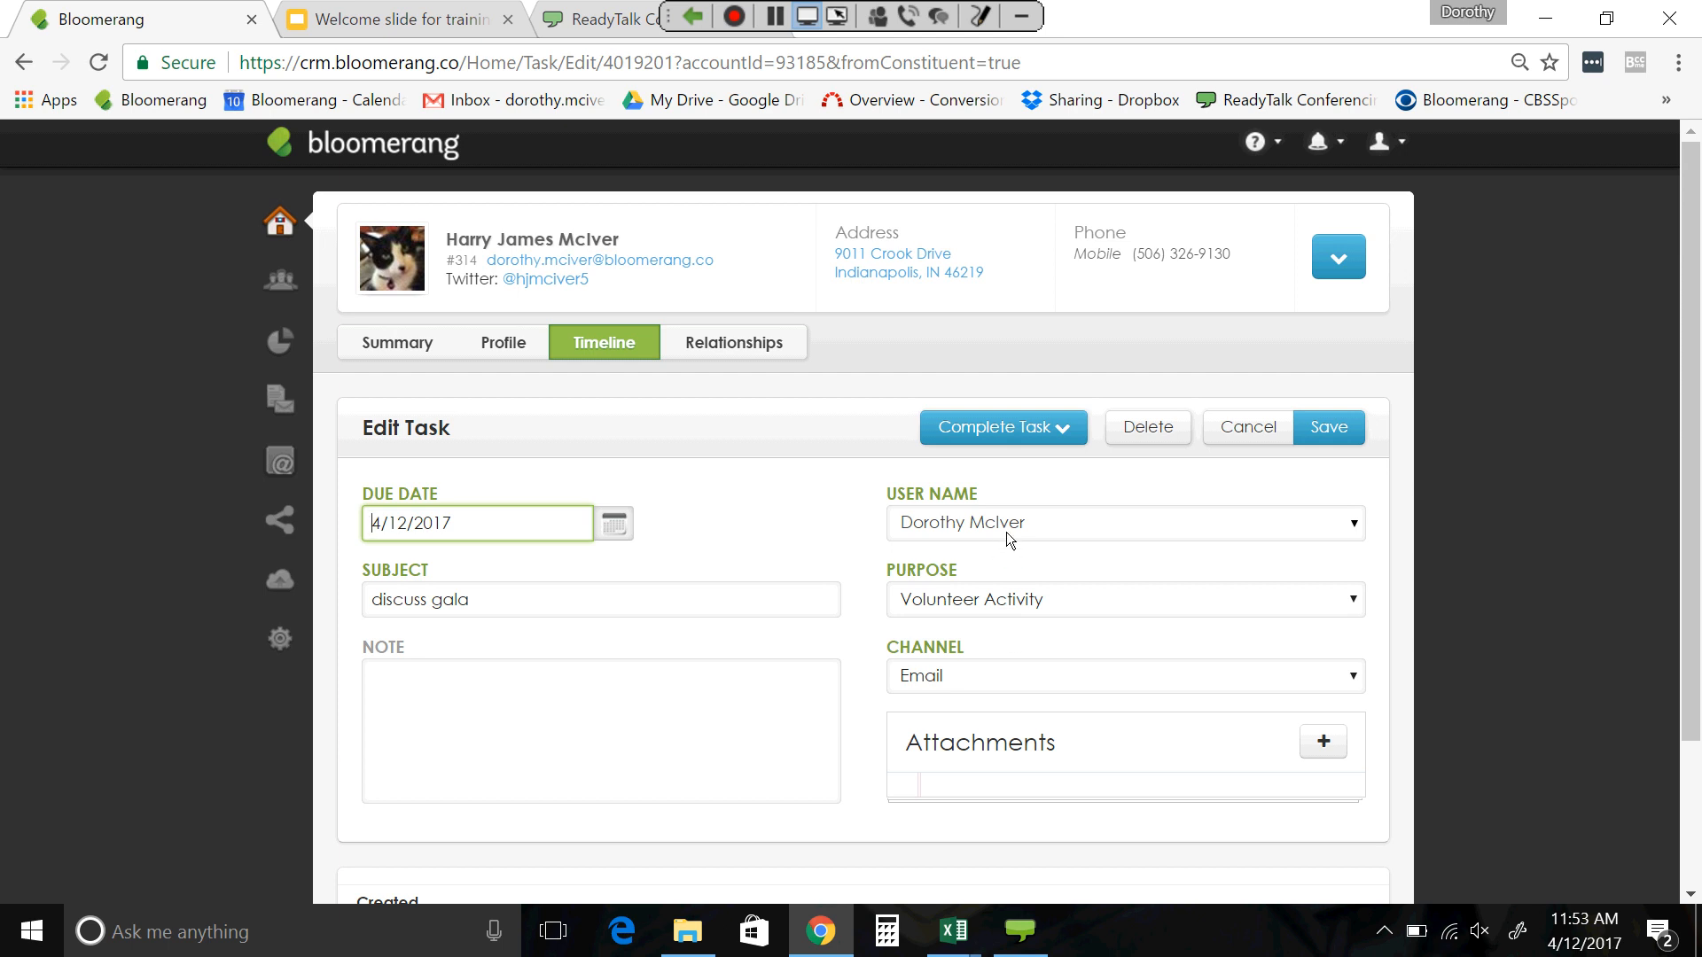
pyautogui.click(1069, 429)
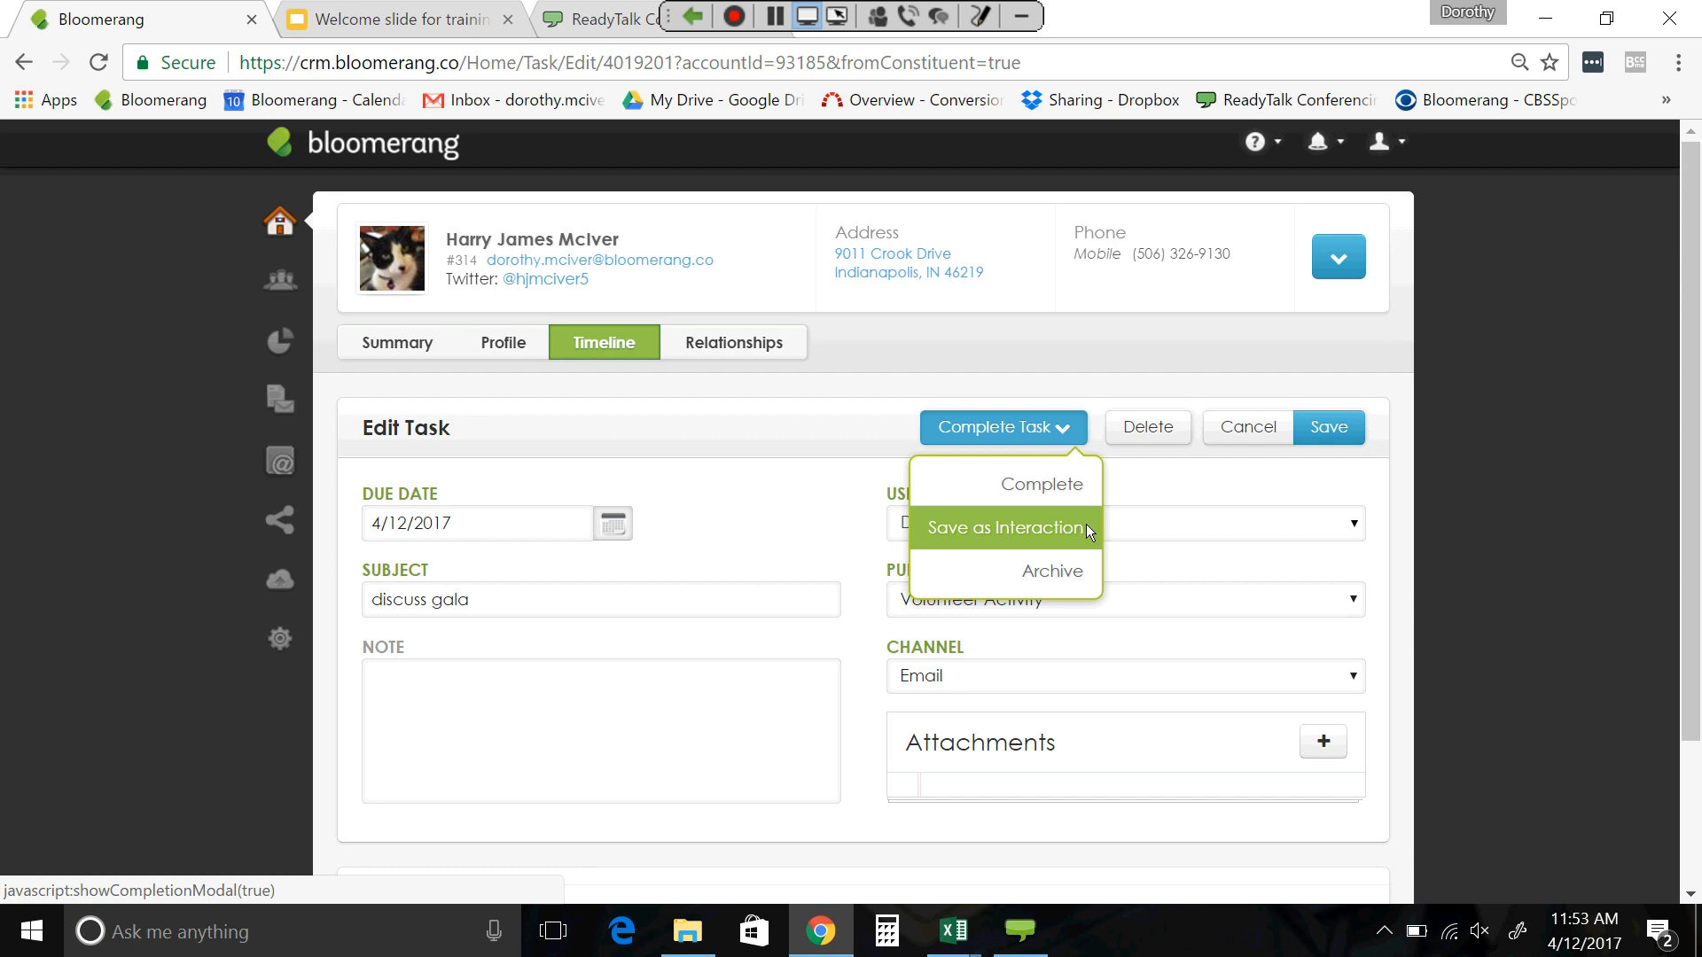
pyautogui.click(800, 419)
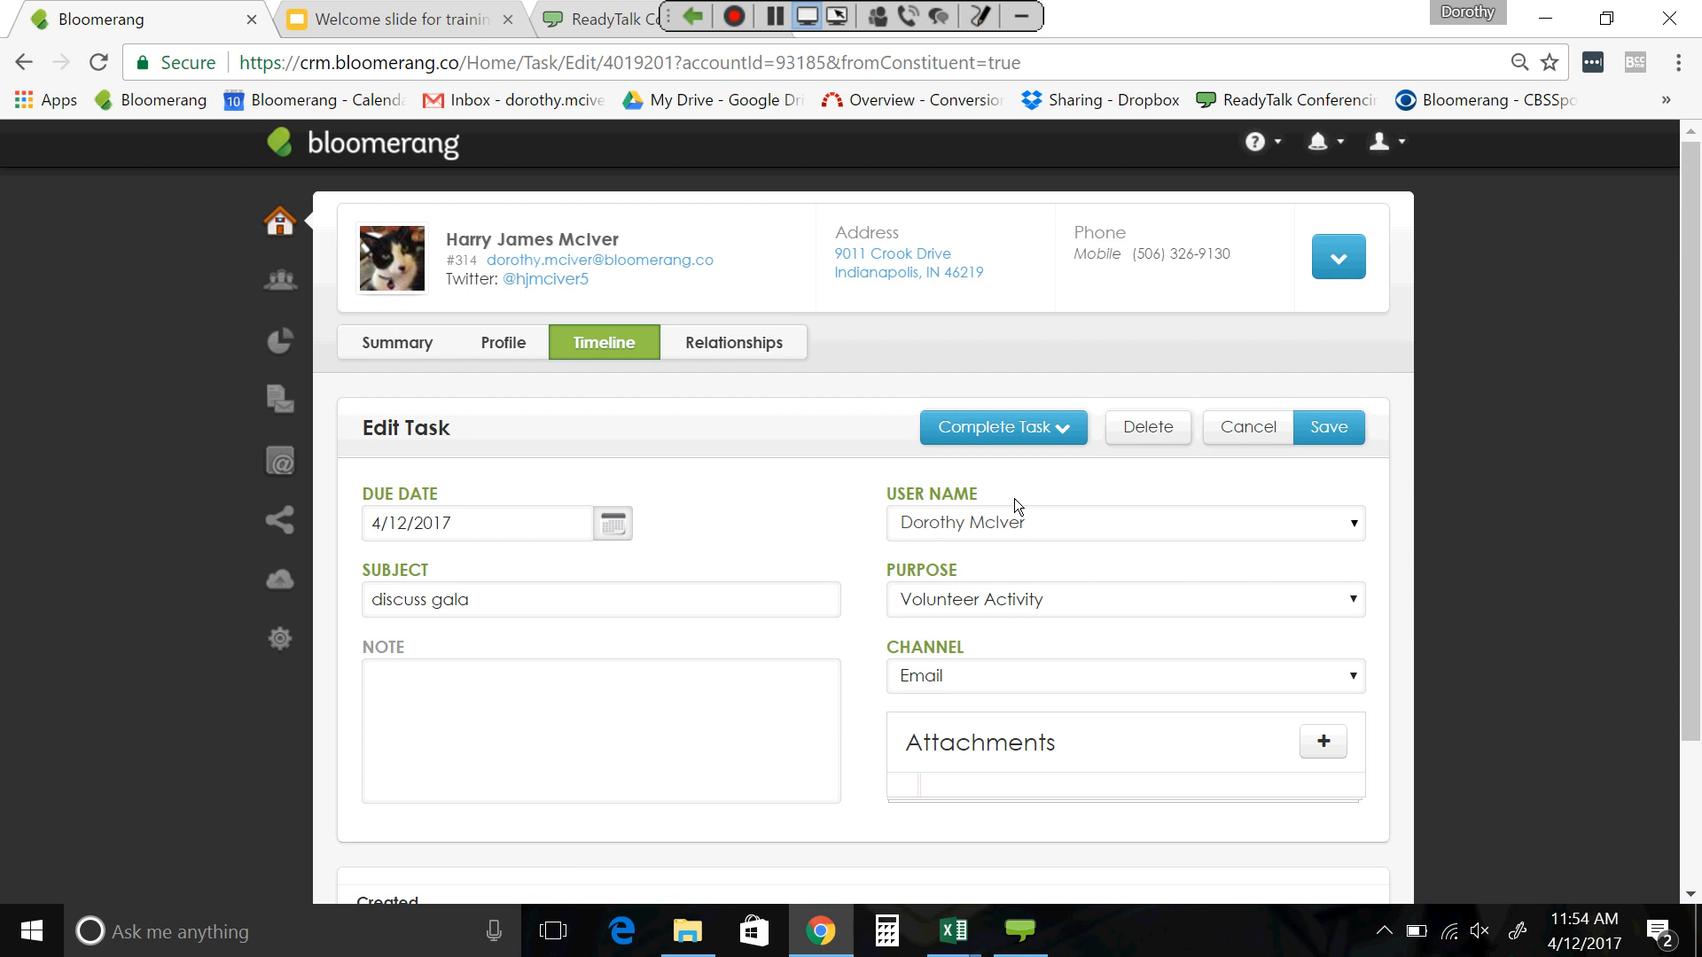
pyautogui.click(1065, 422)
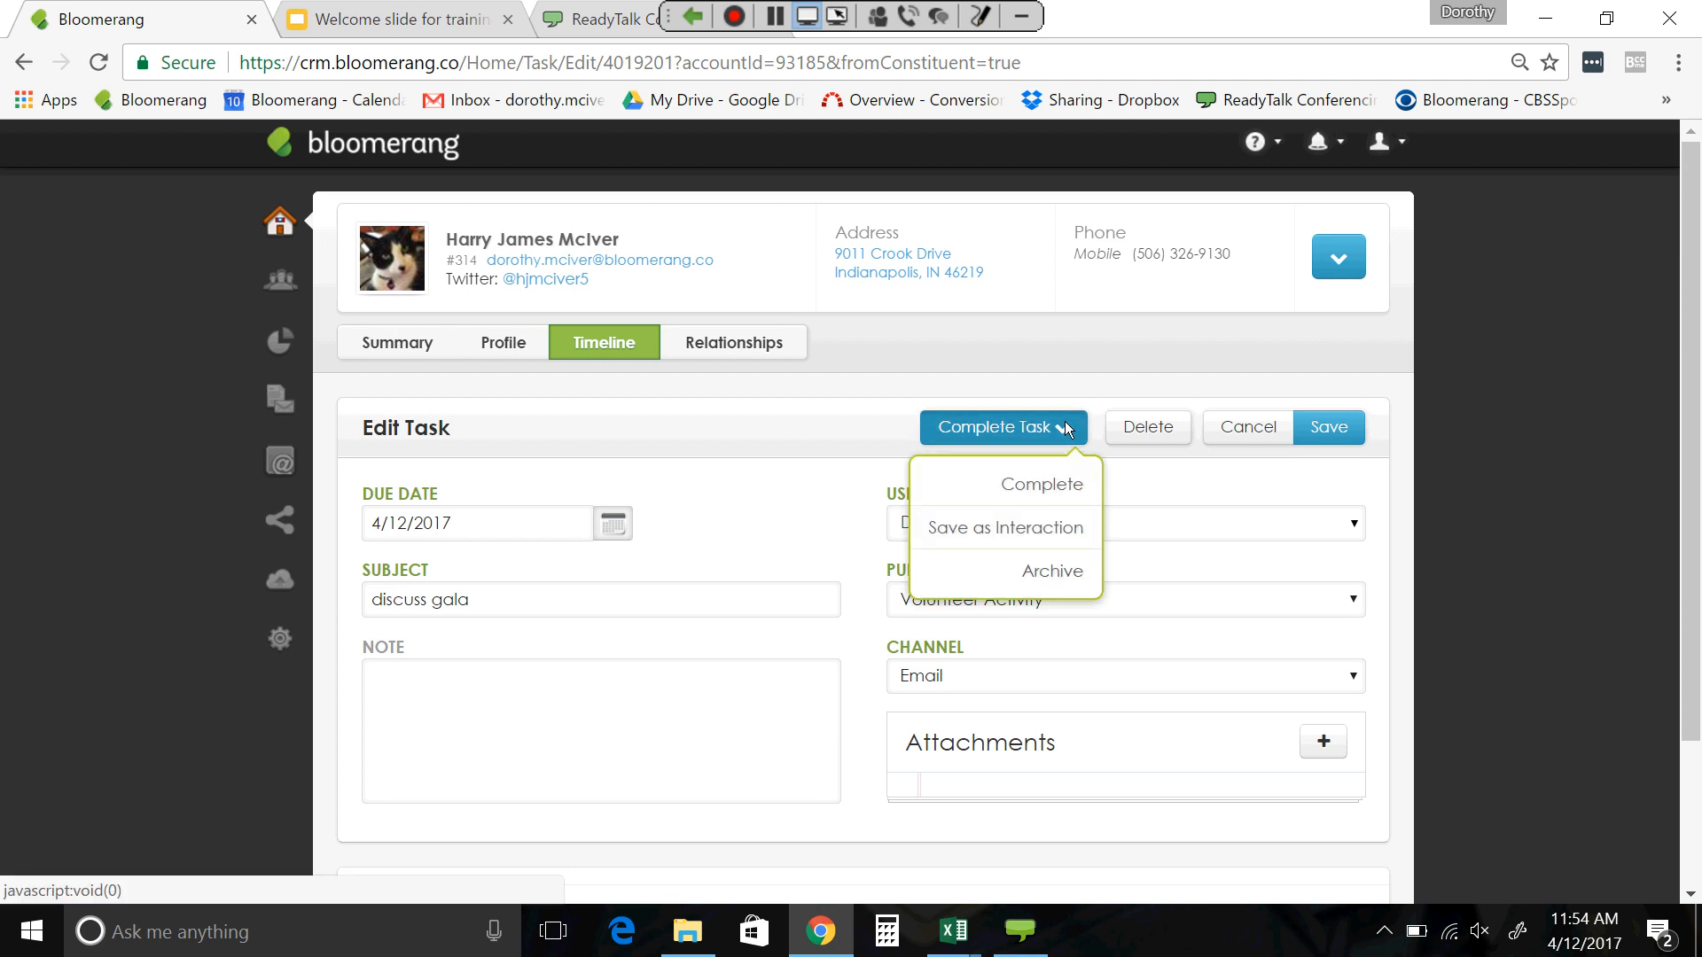
pyautogui.click(1028, 478)
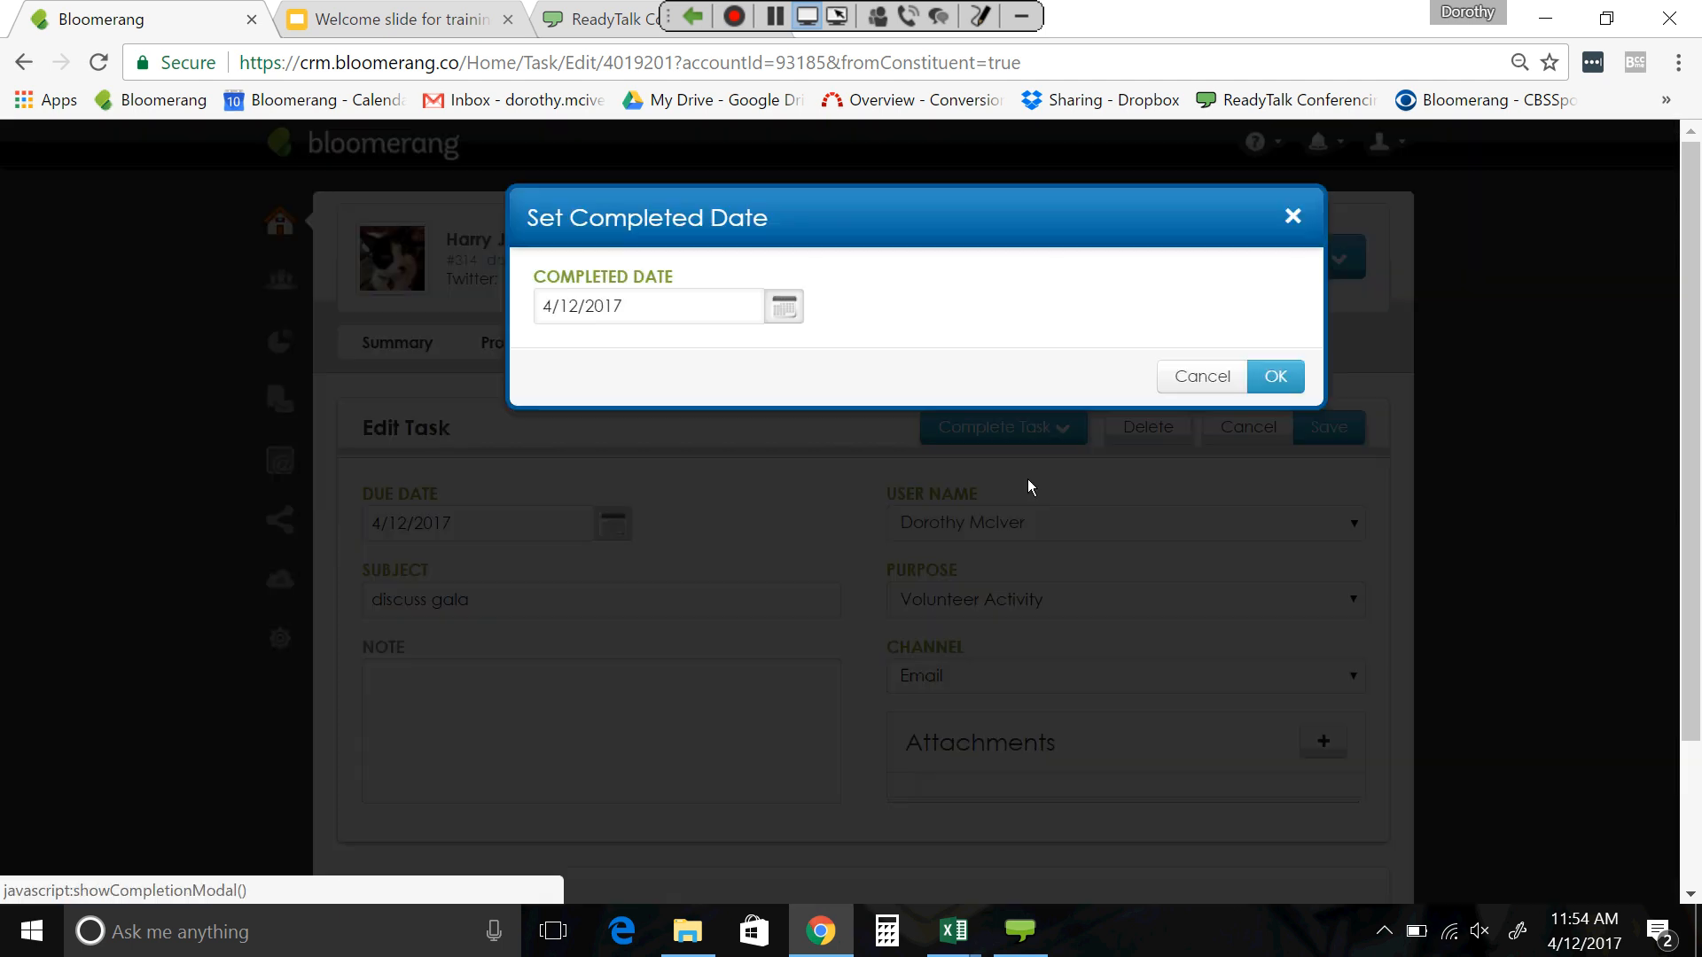
pyautogui.click(1276, 377)
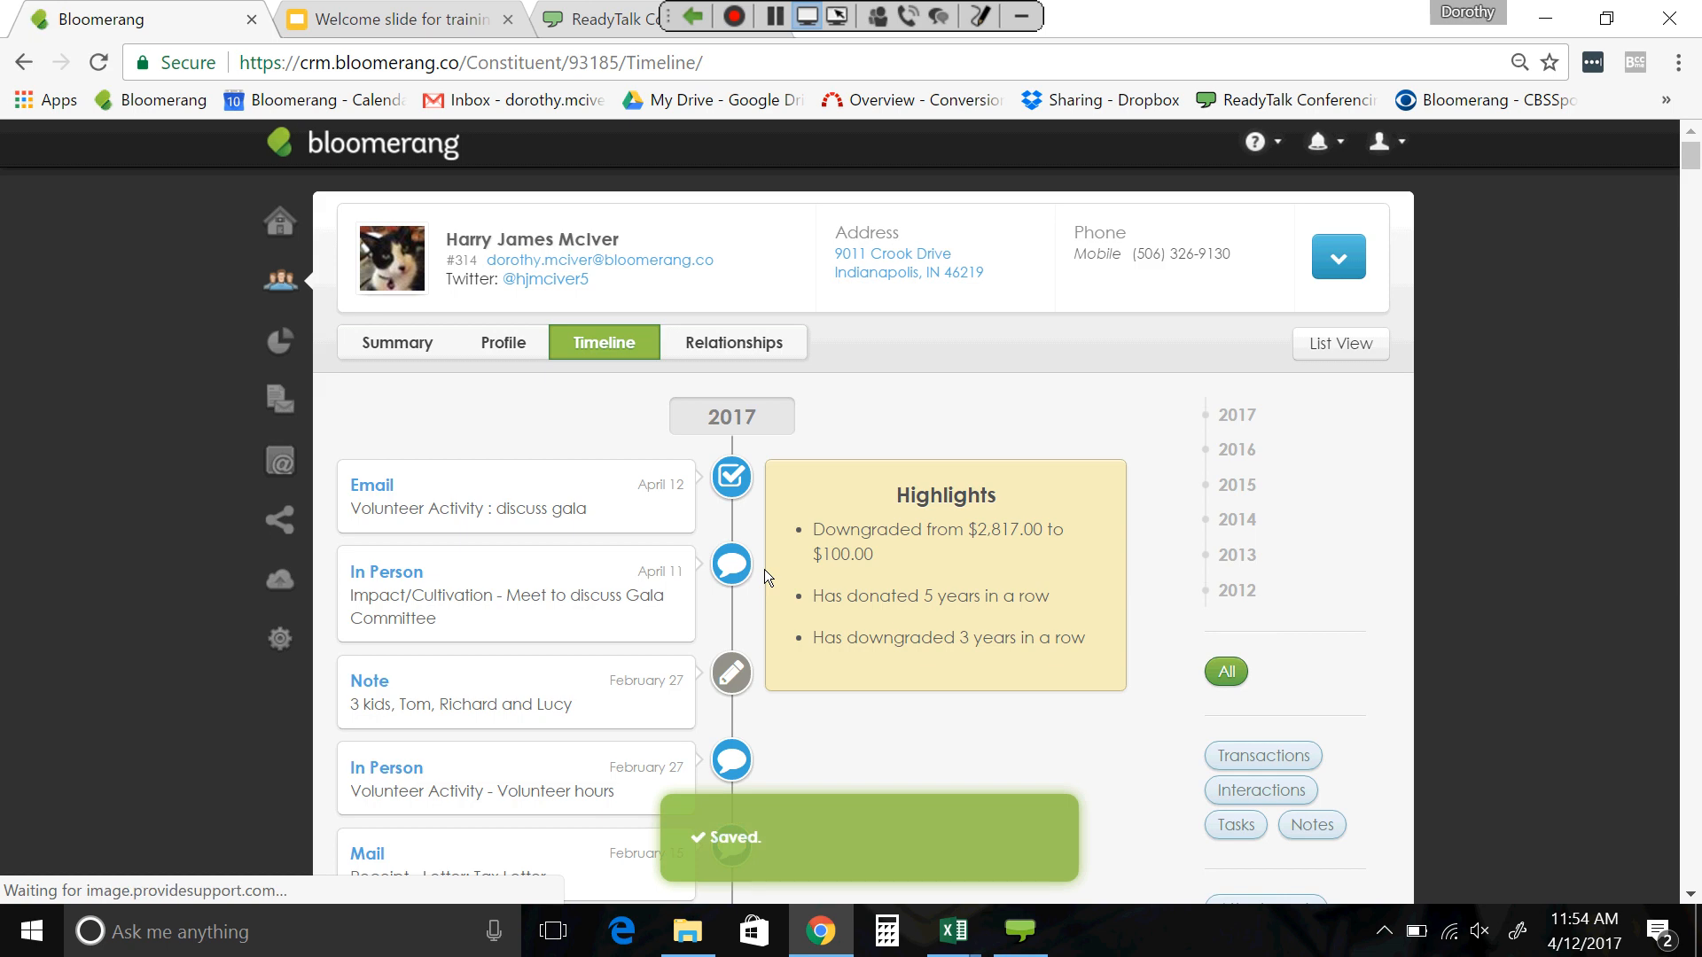
# - Return to the dashboard and view the list of own active tasks that are due soon
pyautogui.click(285, 232)
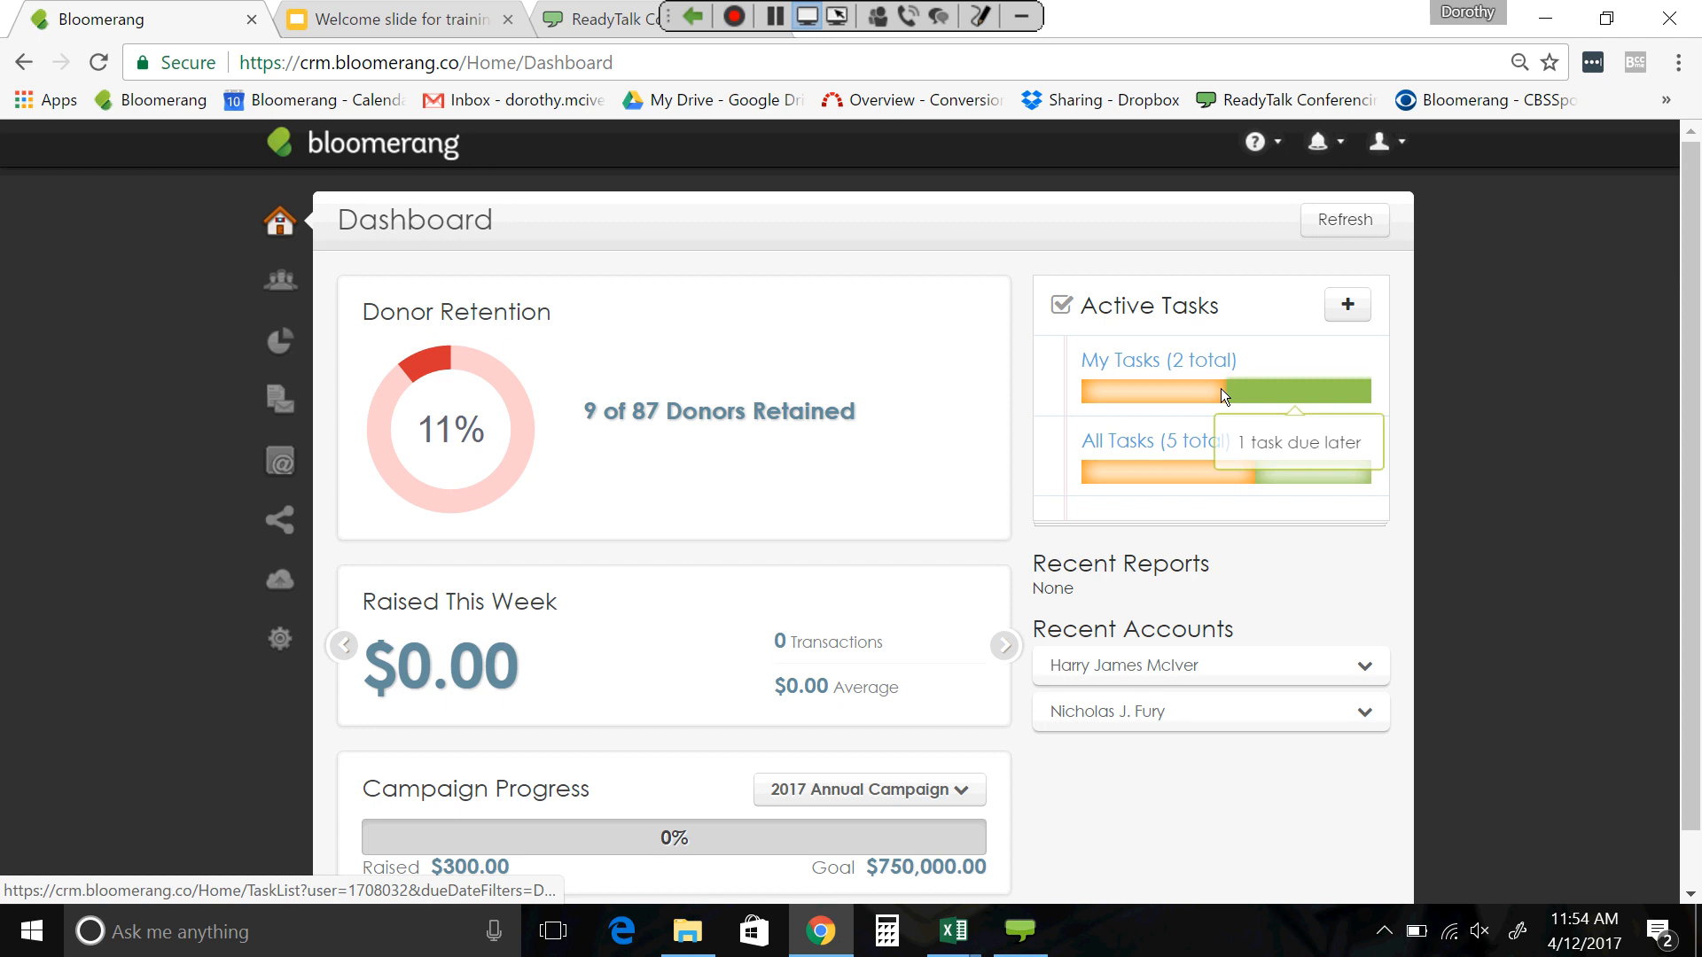
pyautogui.click(1215, 393)
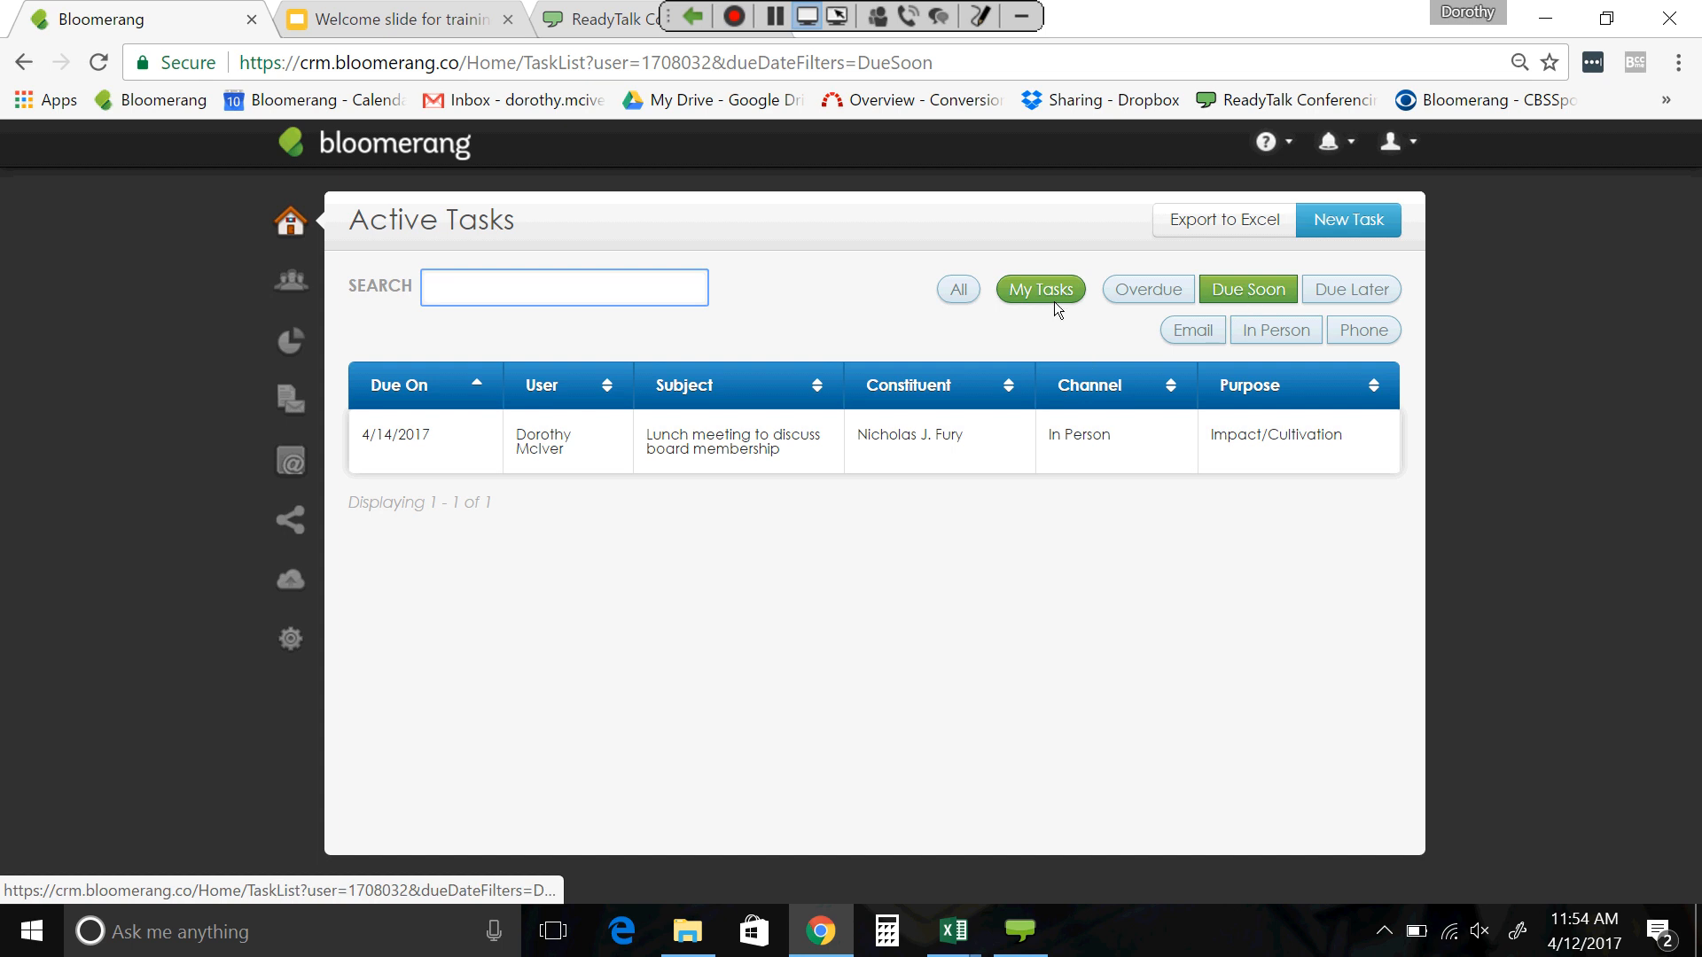
# - View all users' active tasks, and limit the list to My Tasks without a due-date filter
pyautogui.click(961, 298)
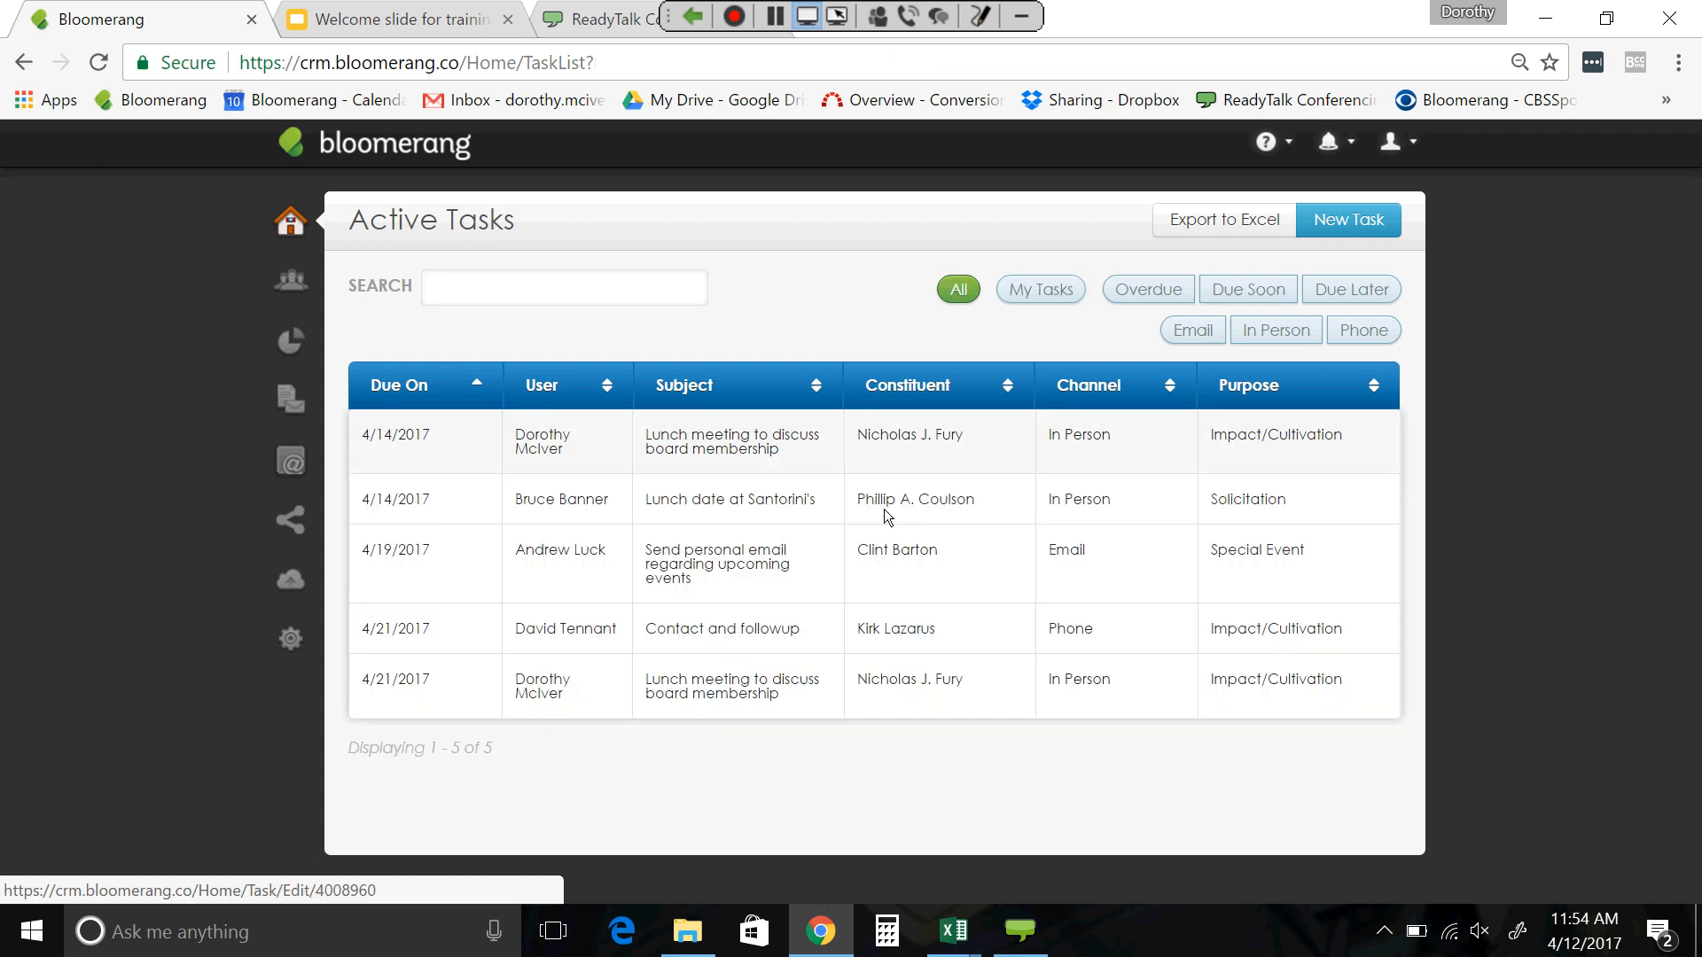
pyautogui.click(1041, 293)
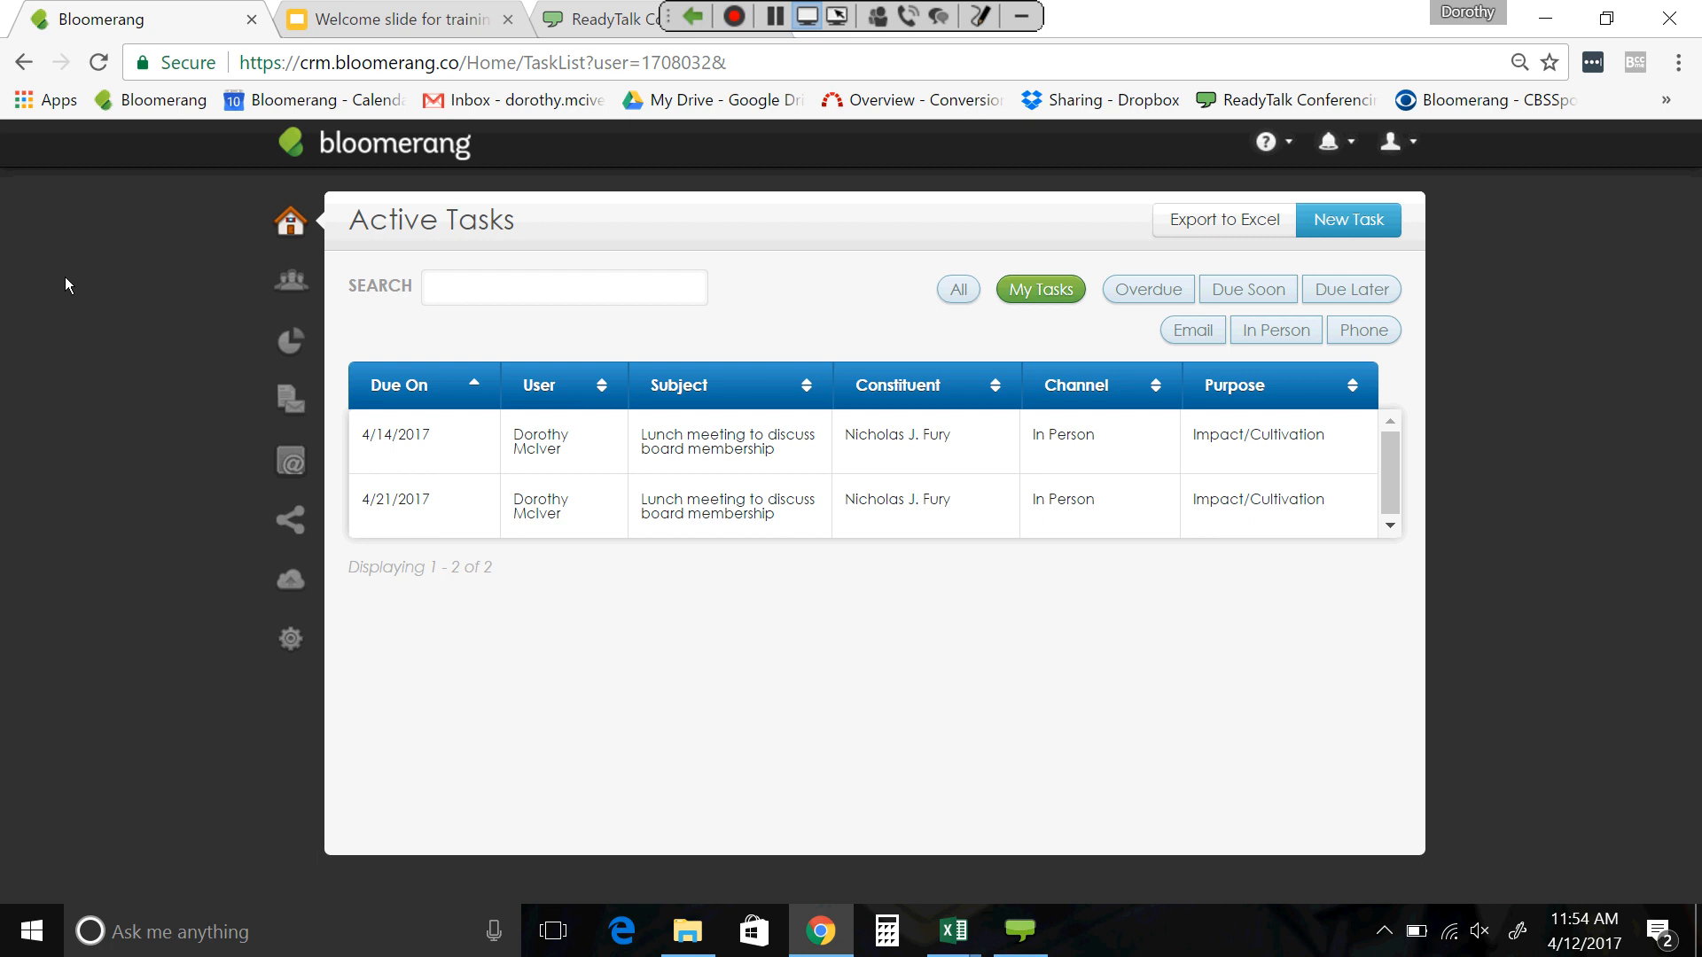
# - Open the summary of the recent account linked to the lunch-meeting tasks, and bring up the webinar chat to read the attendees' questions
pyautogui.click(296, 282)
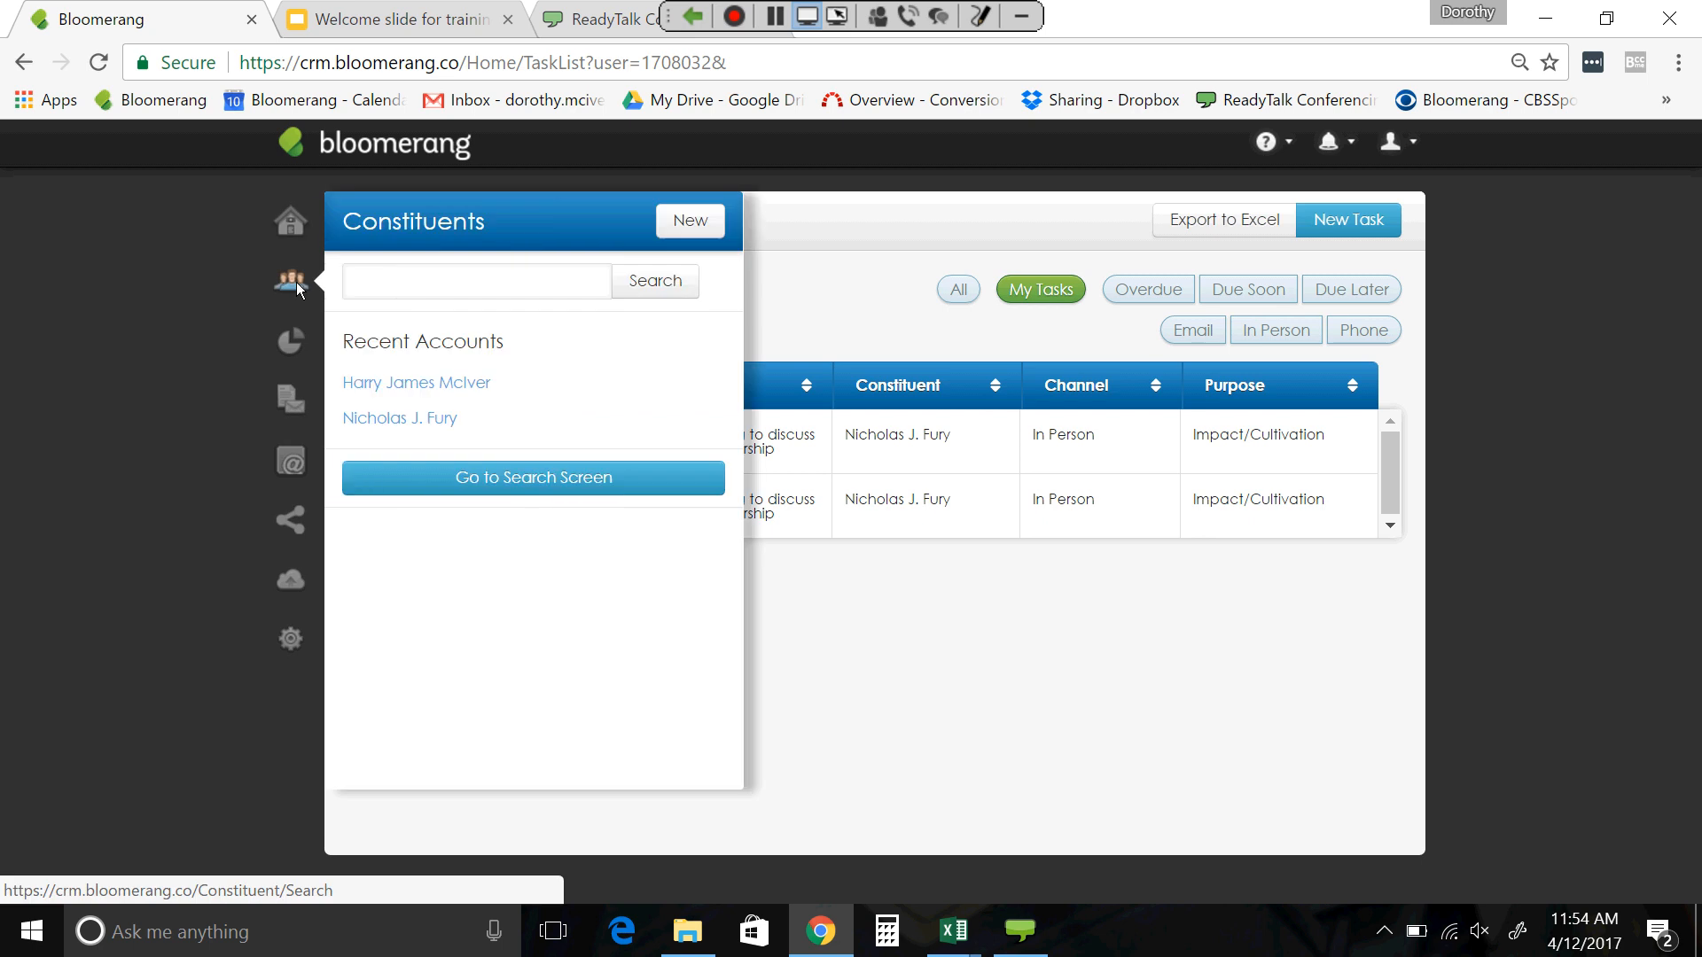
pyautogui.click(408, 419)
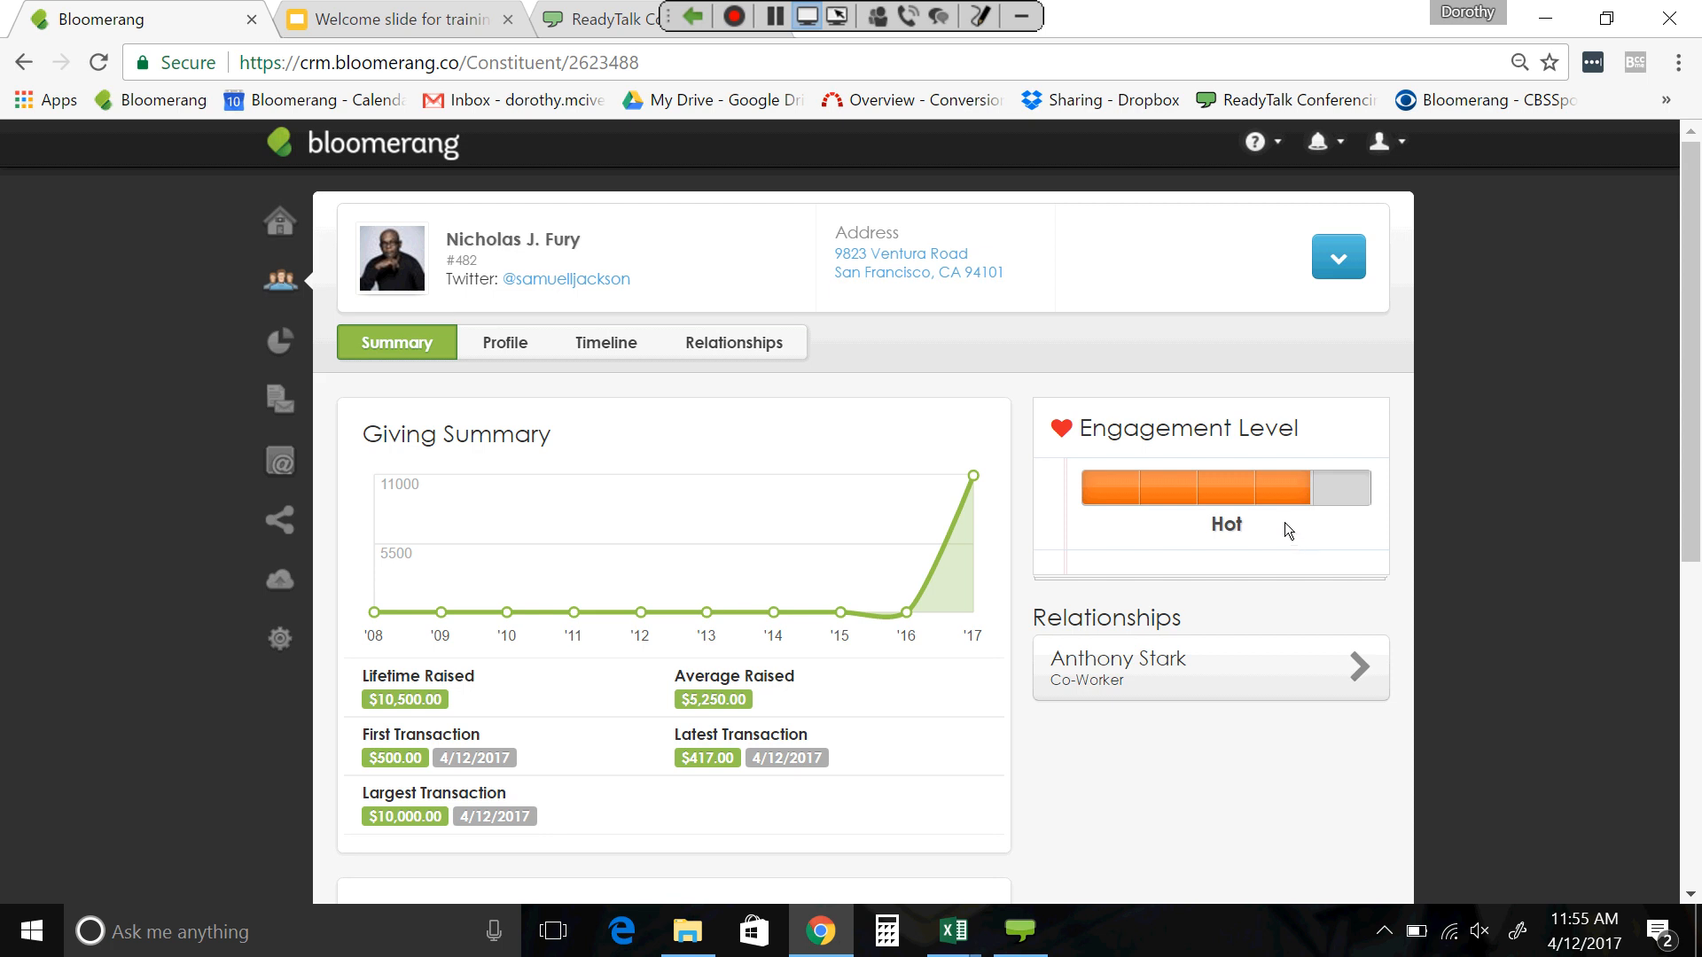
pyautogui.moveTo(1278, 498)
pyautogui.click(940, 16)
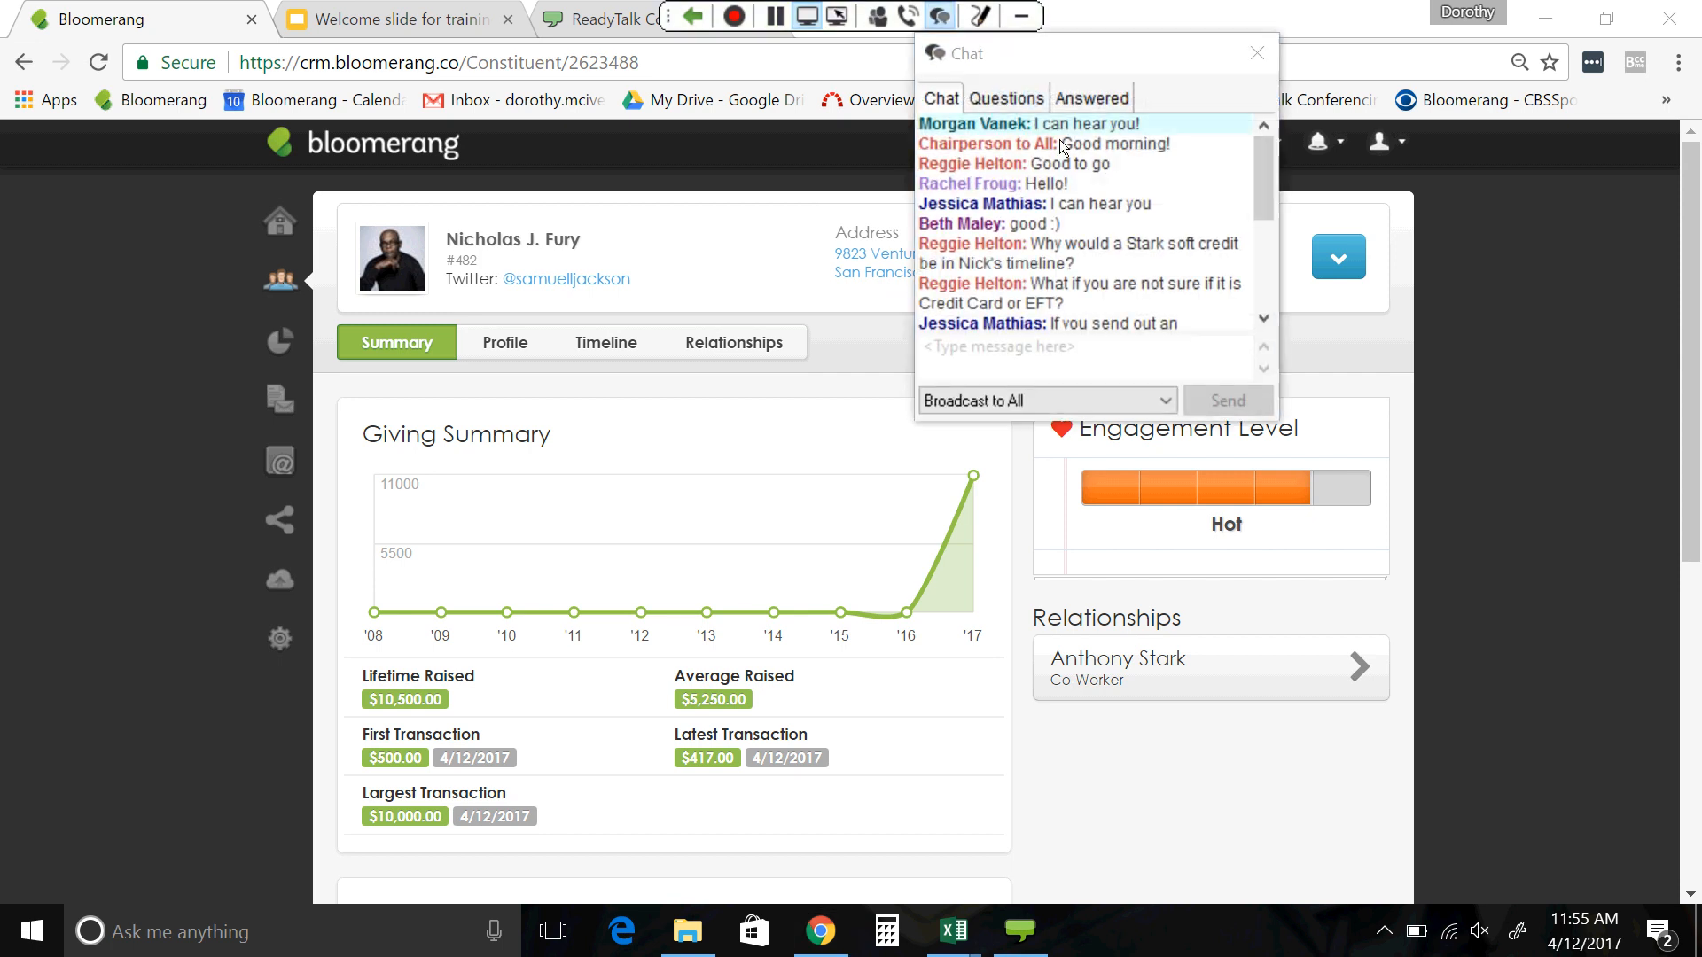
pyautogui.moveTo(1266, 179); pyautogui.dragTo(1264, 194)
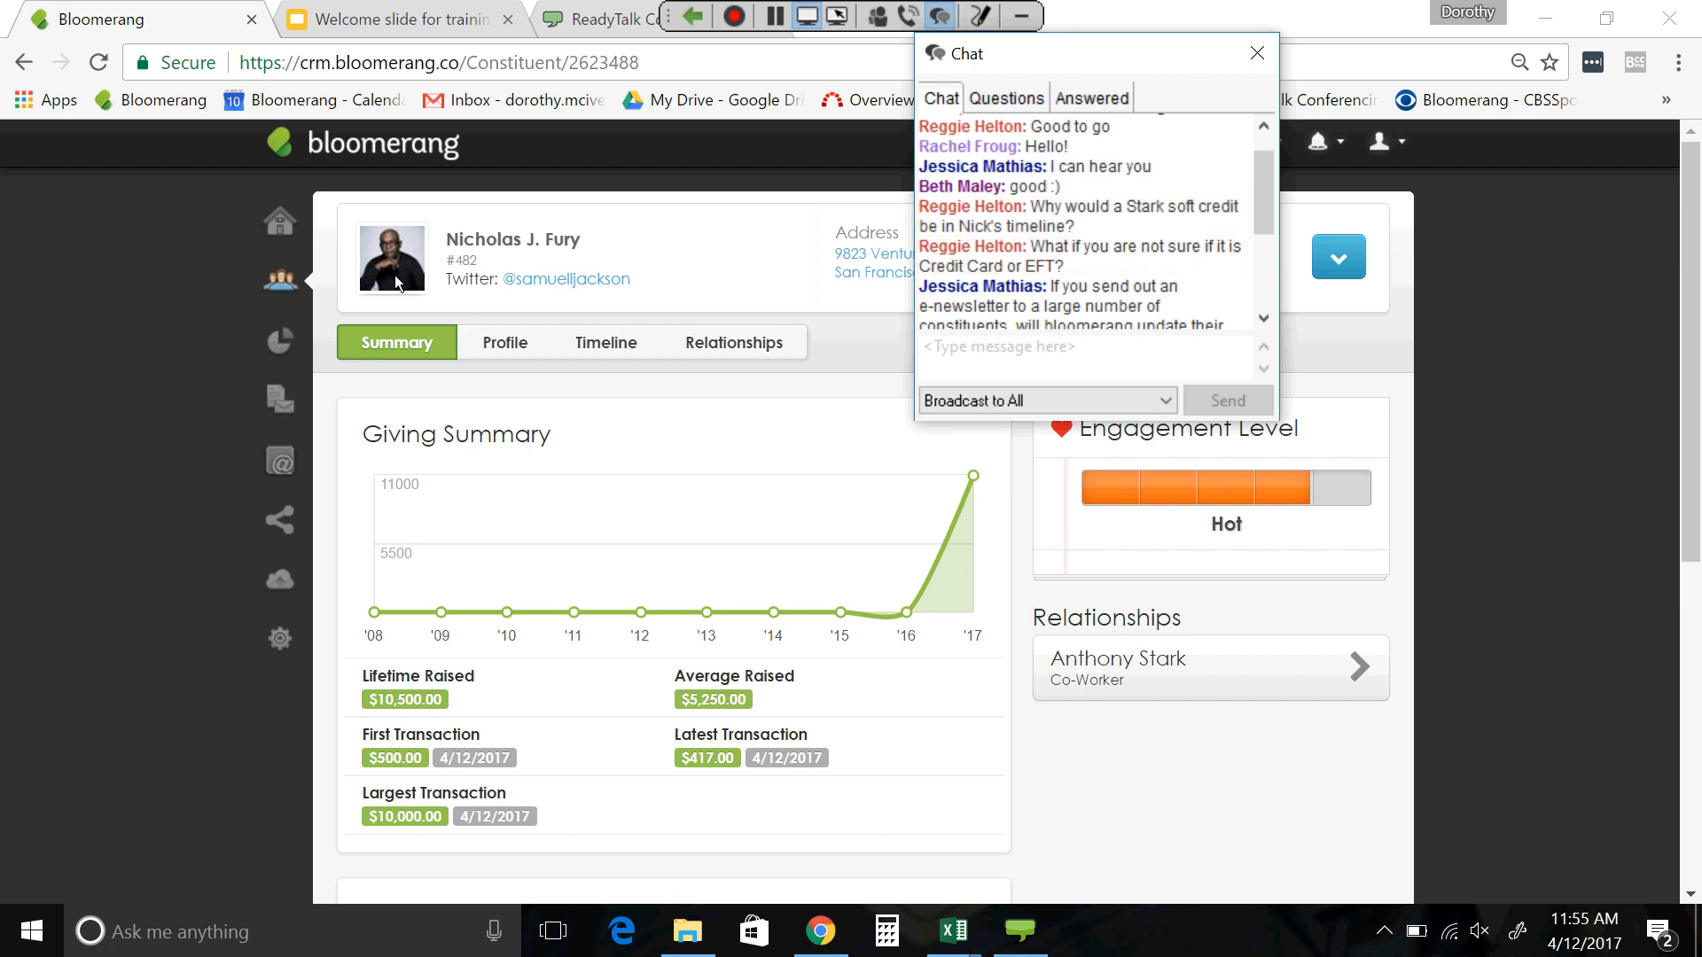
# - Search constituents for the co-worker named in the current record's relationships, open the matching individual's record and show its timeline
pyautogui.click(288, 292)
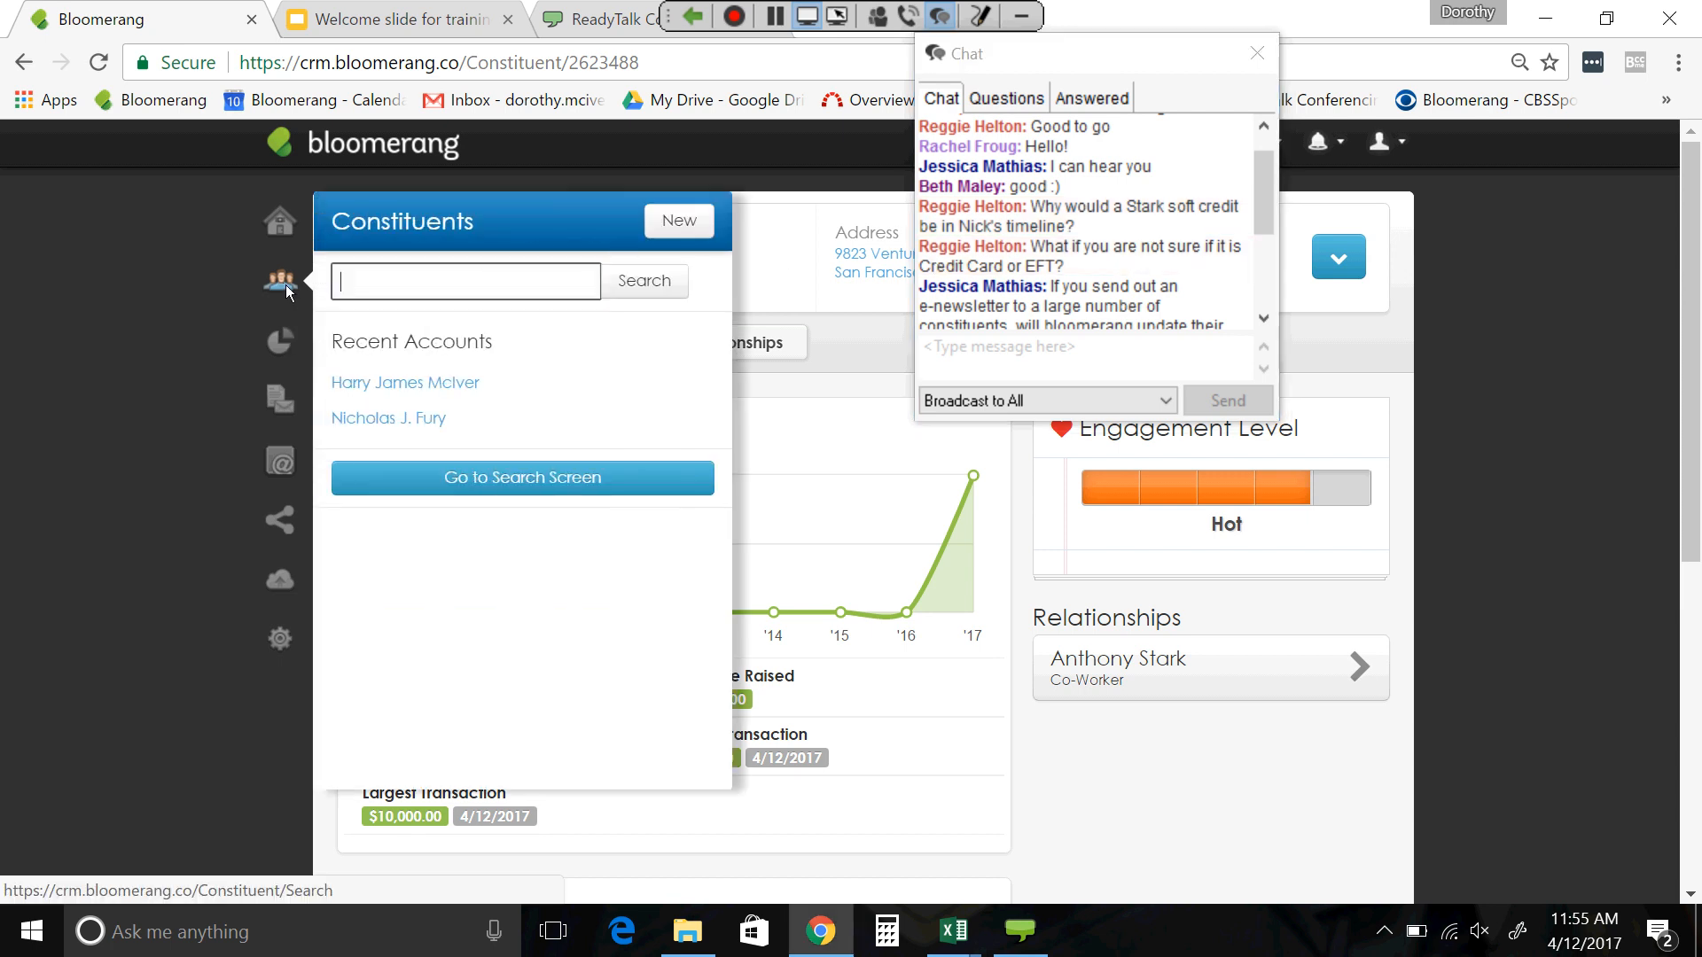
pyautogui.write('tn')
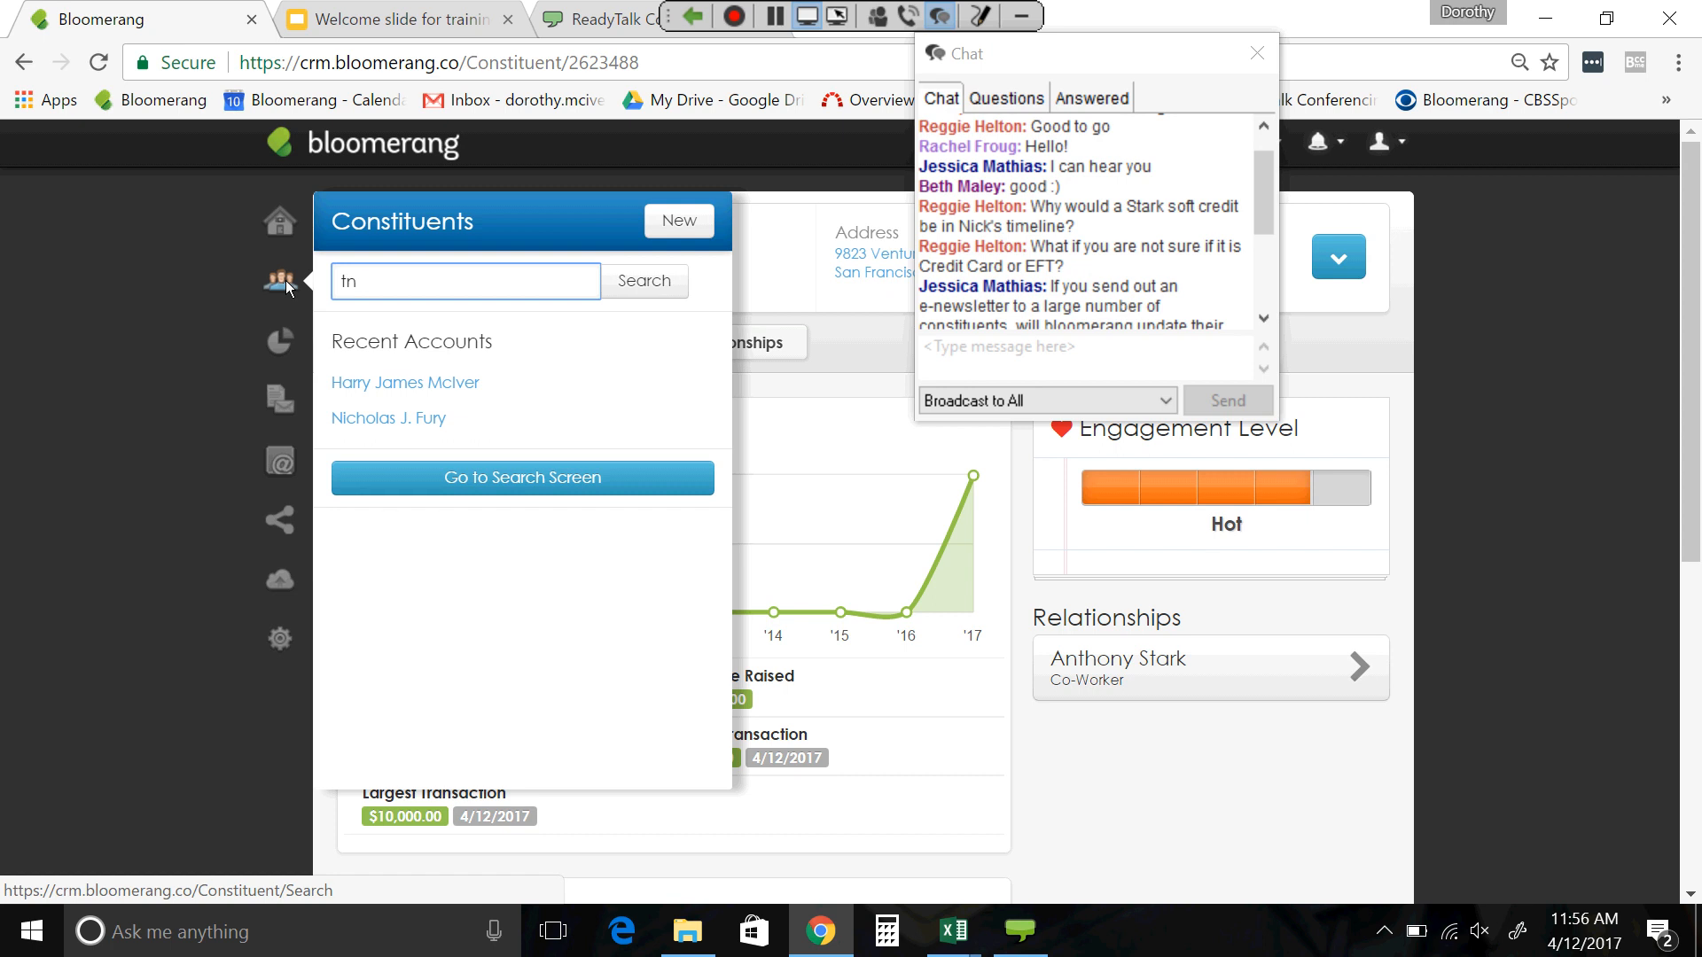
pyautogui.press('BackSpace')
pyautogui.write('h')
pyautogui.press('BackSpace')
pyautogui.write('ony stark')
pyautogui.press('Return')
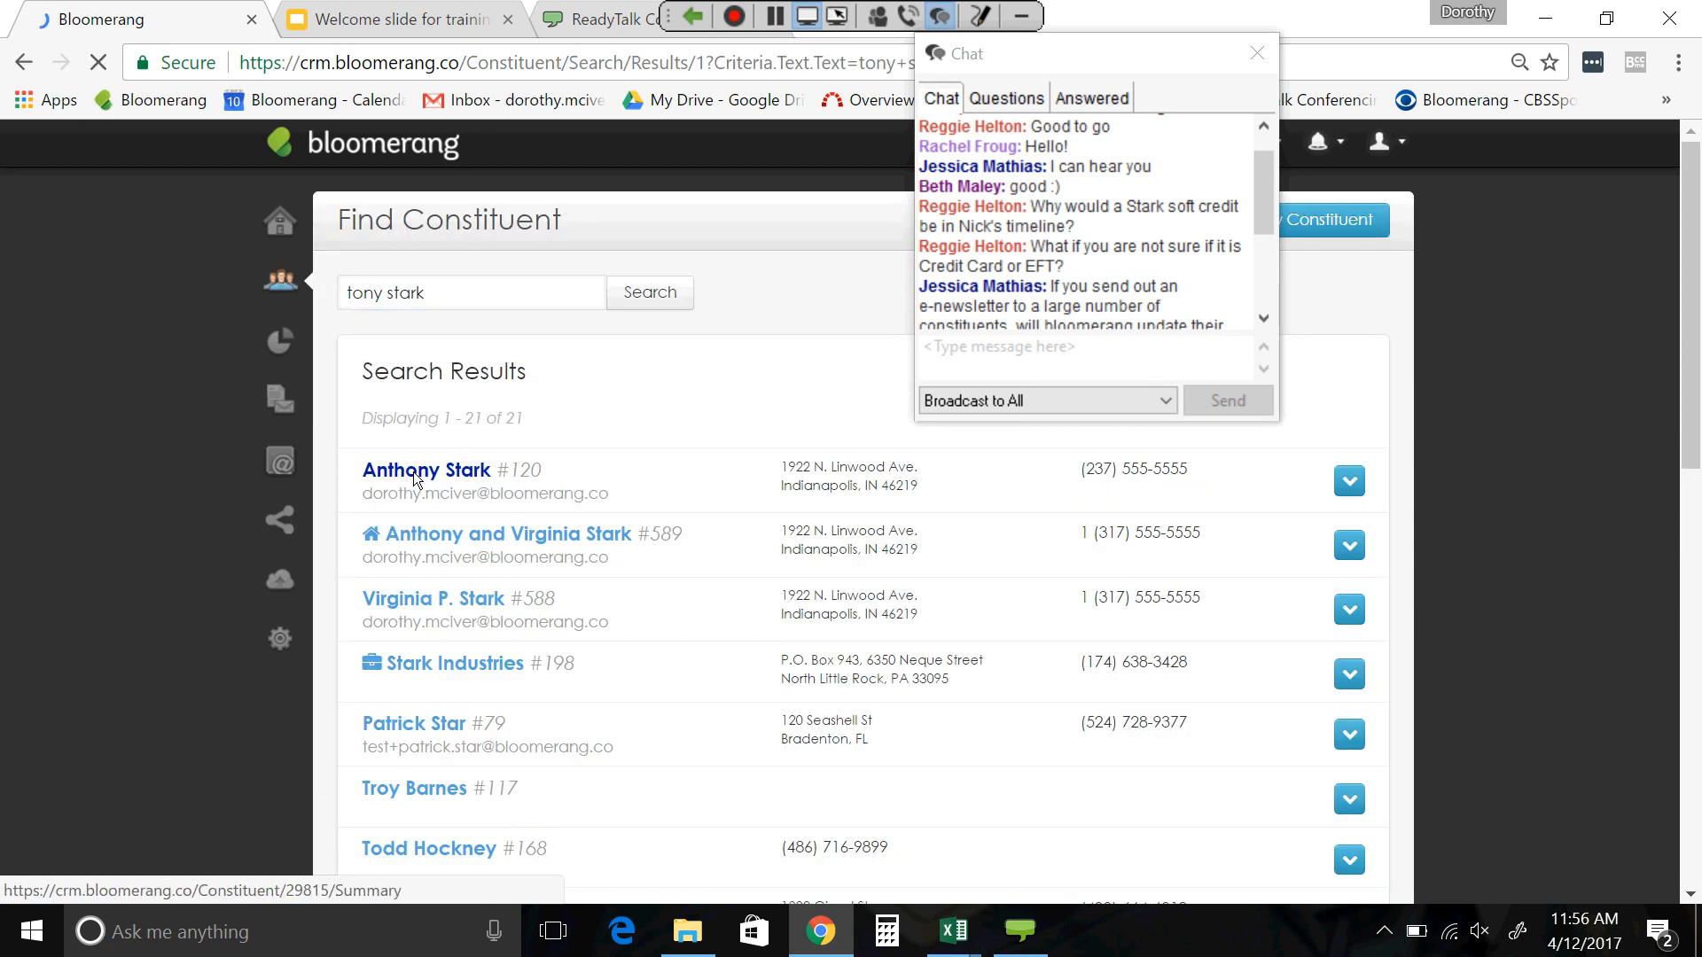
pyautogui.click(414, 475)
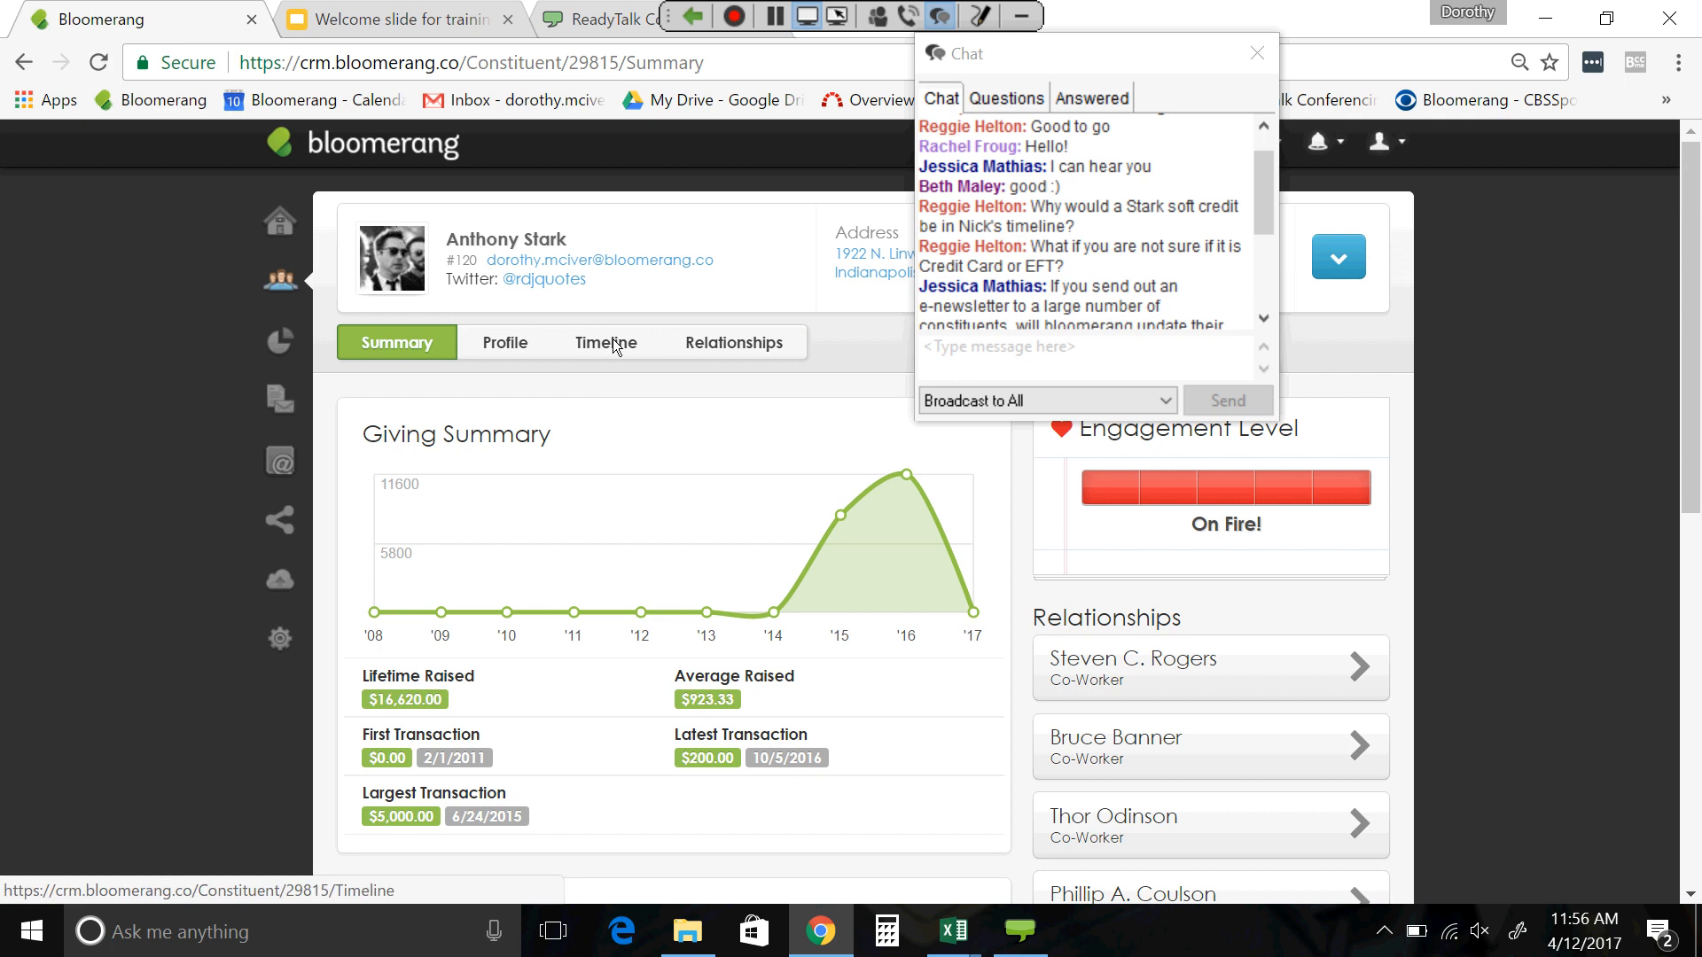
pyautogui.click(614, 344)
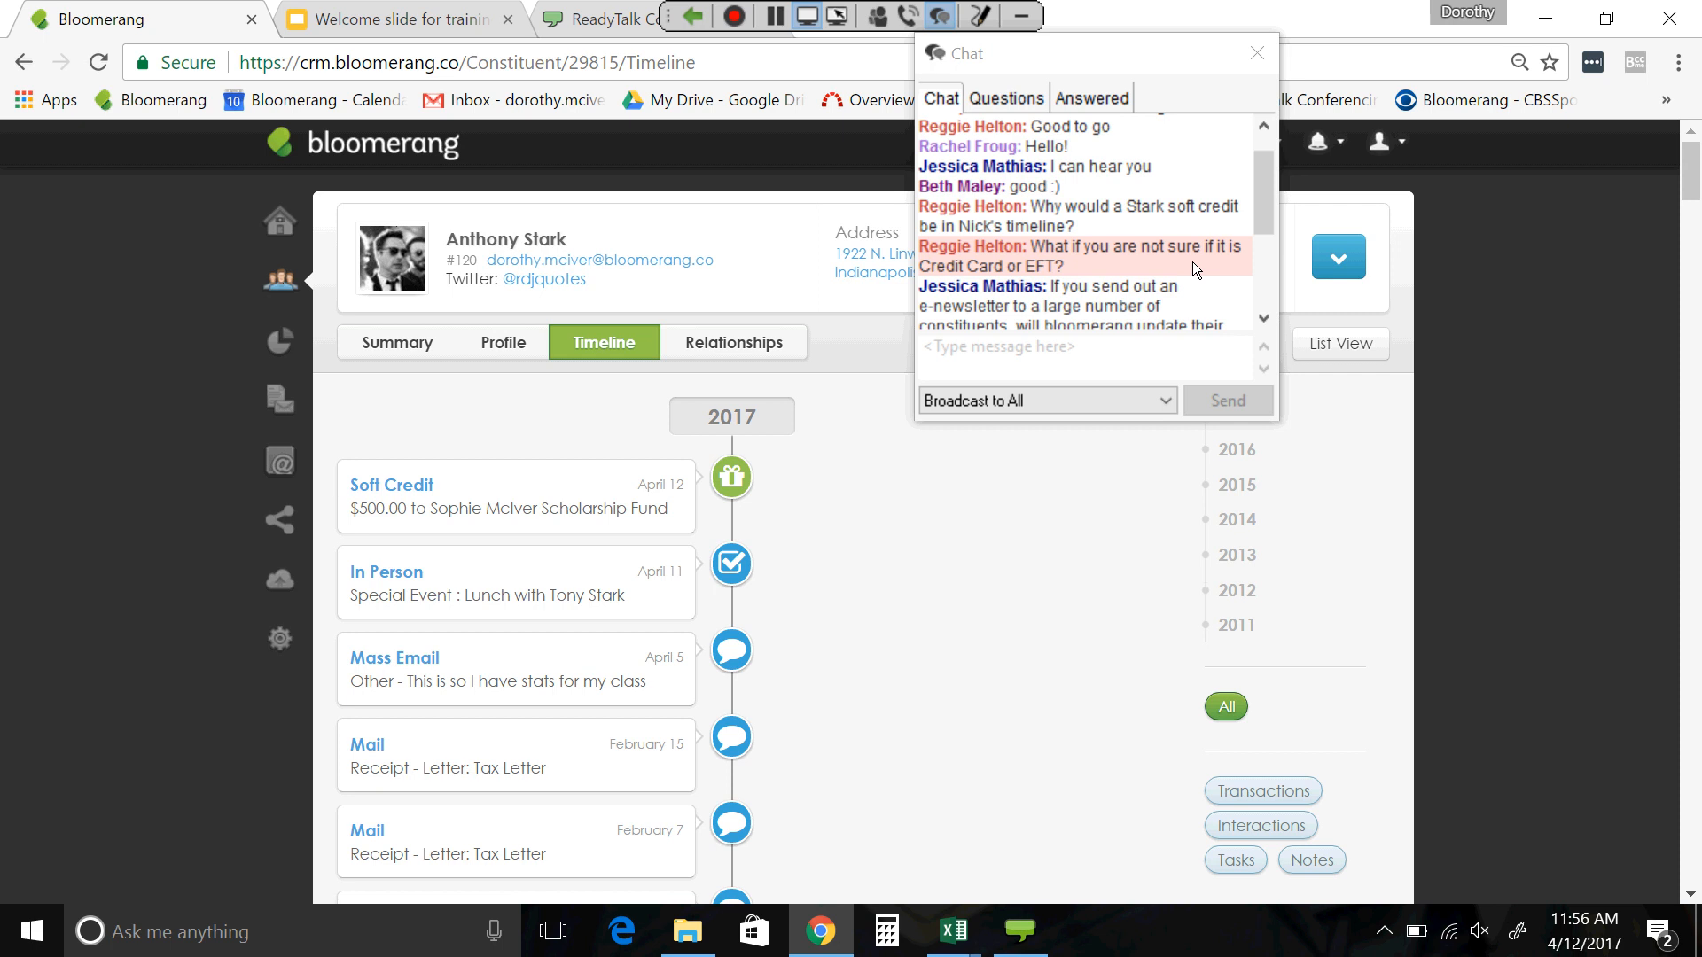
# - Read the remaining attendee questions at the end of the webinar chat and close the chat window
pyautogui.scroll(-1, 1205, 263)
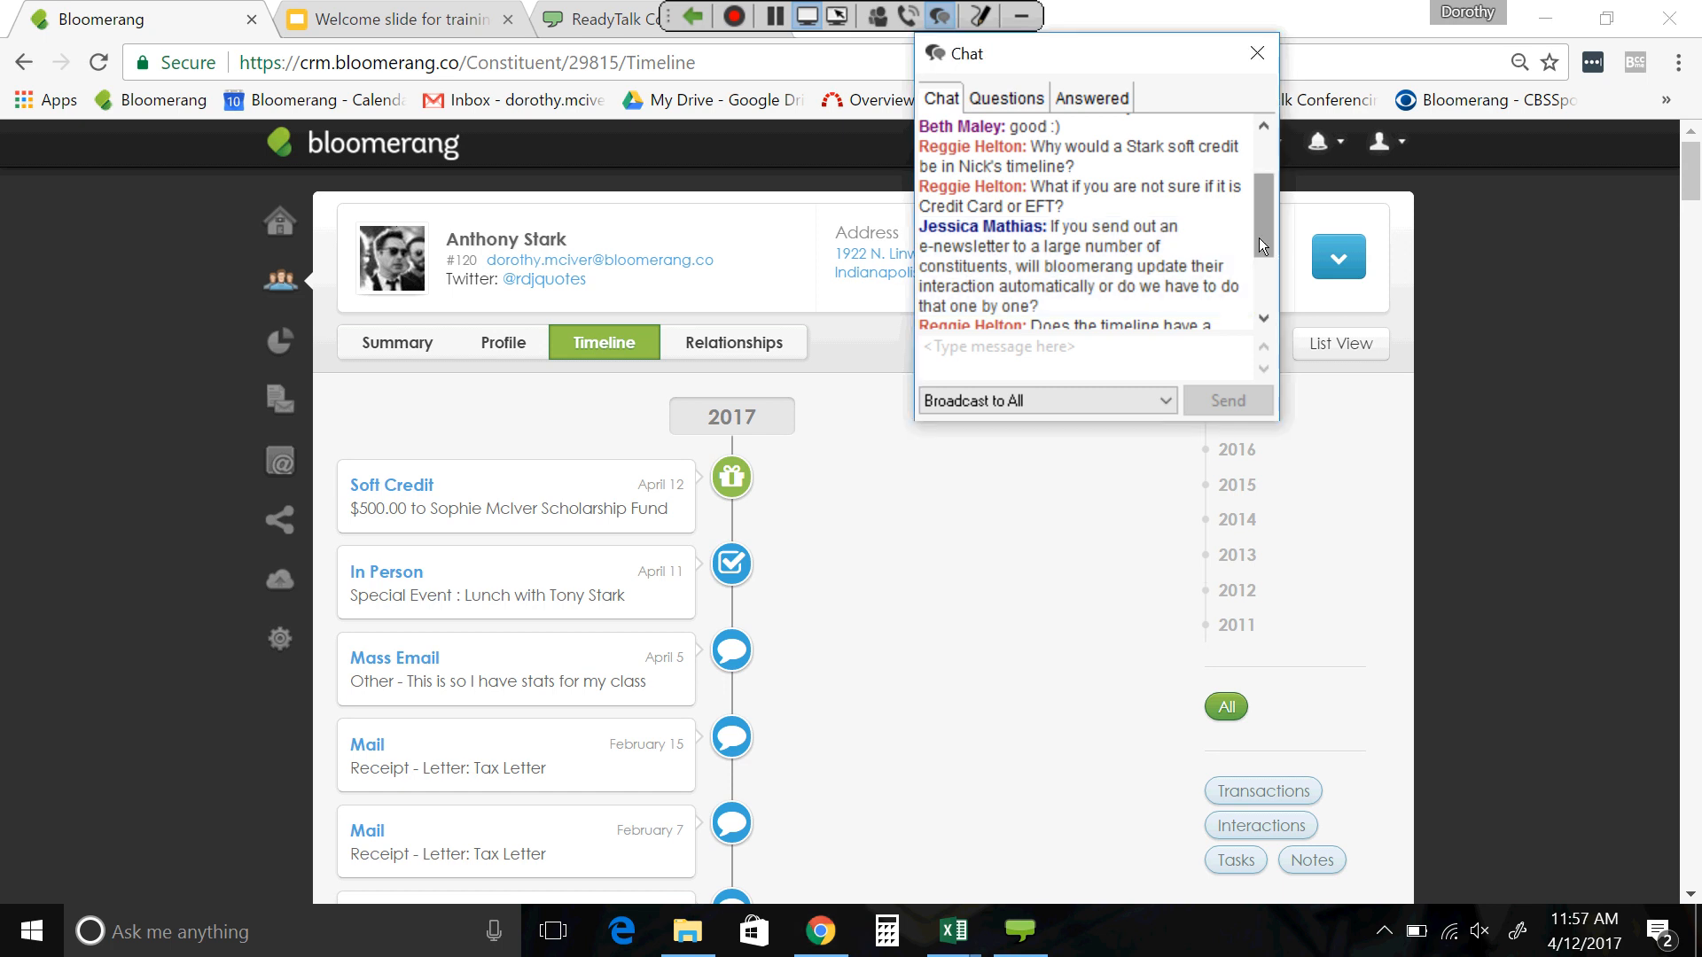
pyautogui.moveTo(1259, 238); pyautogui.dragTo(1257, 257)
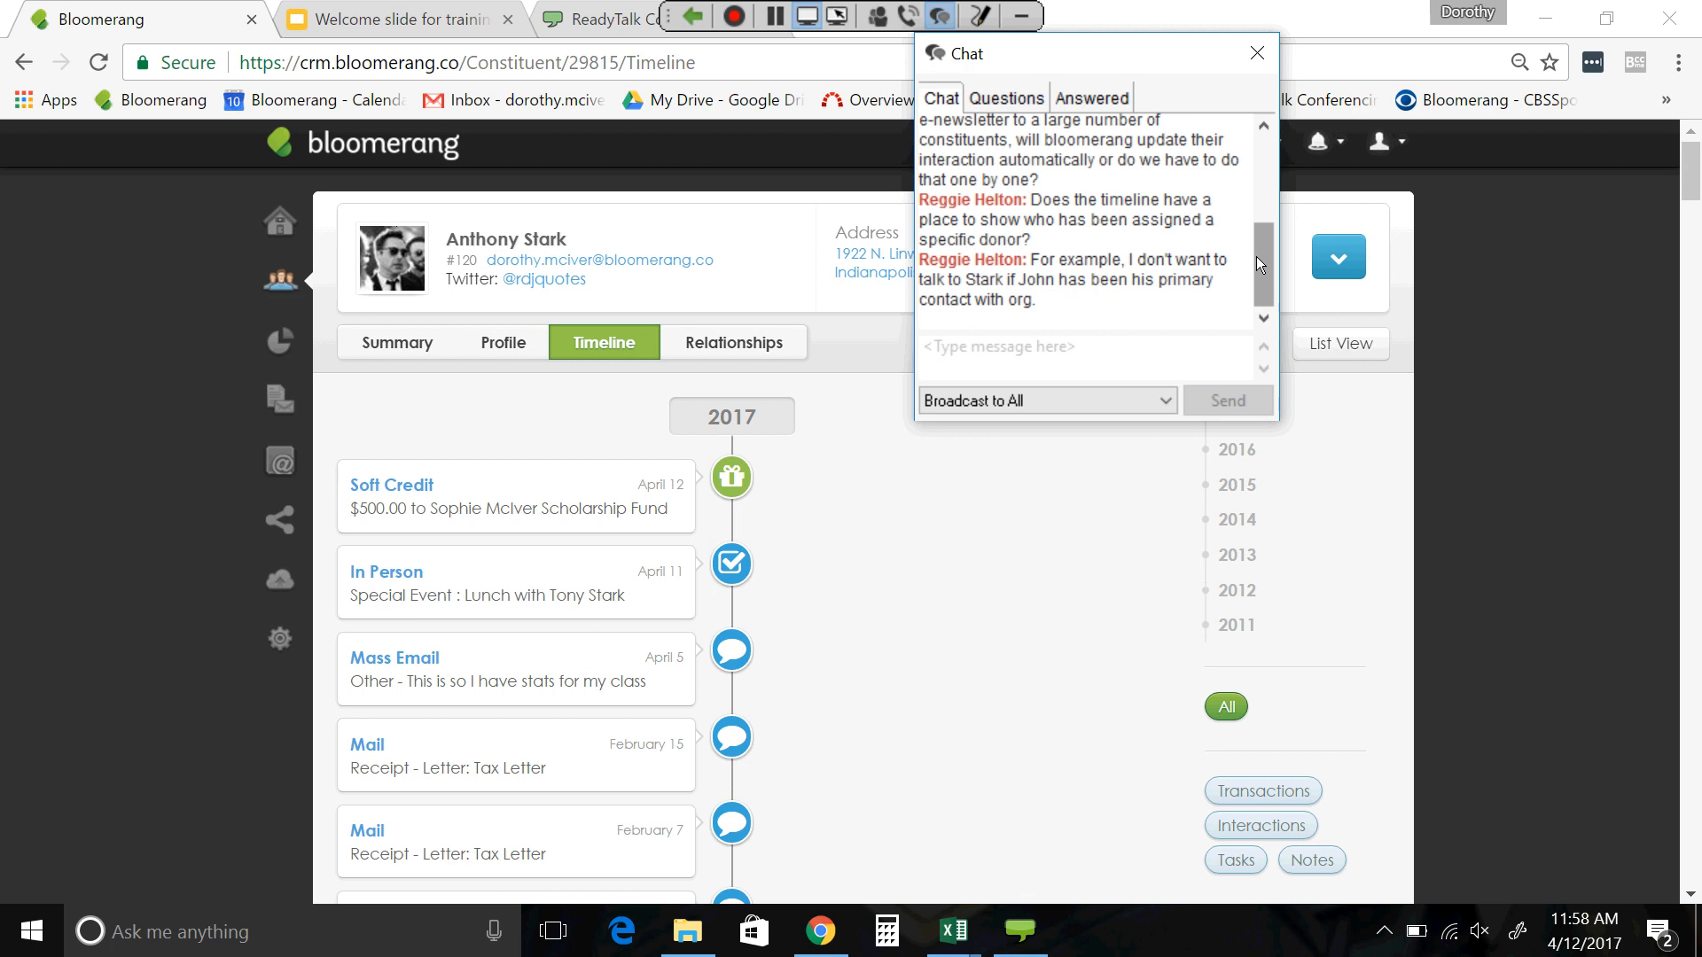
pyautogui.click(1257, 53)
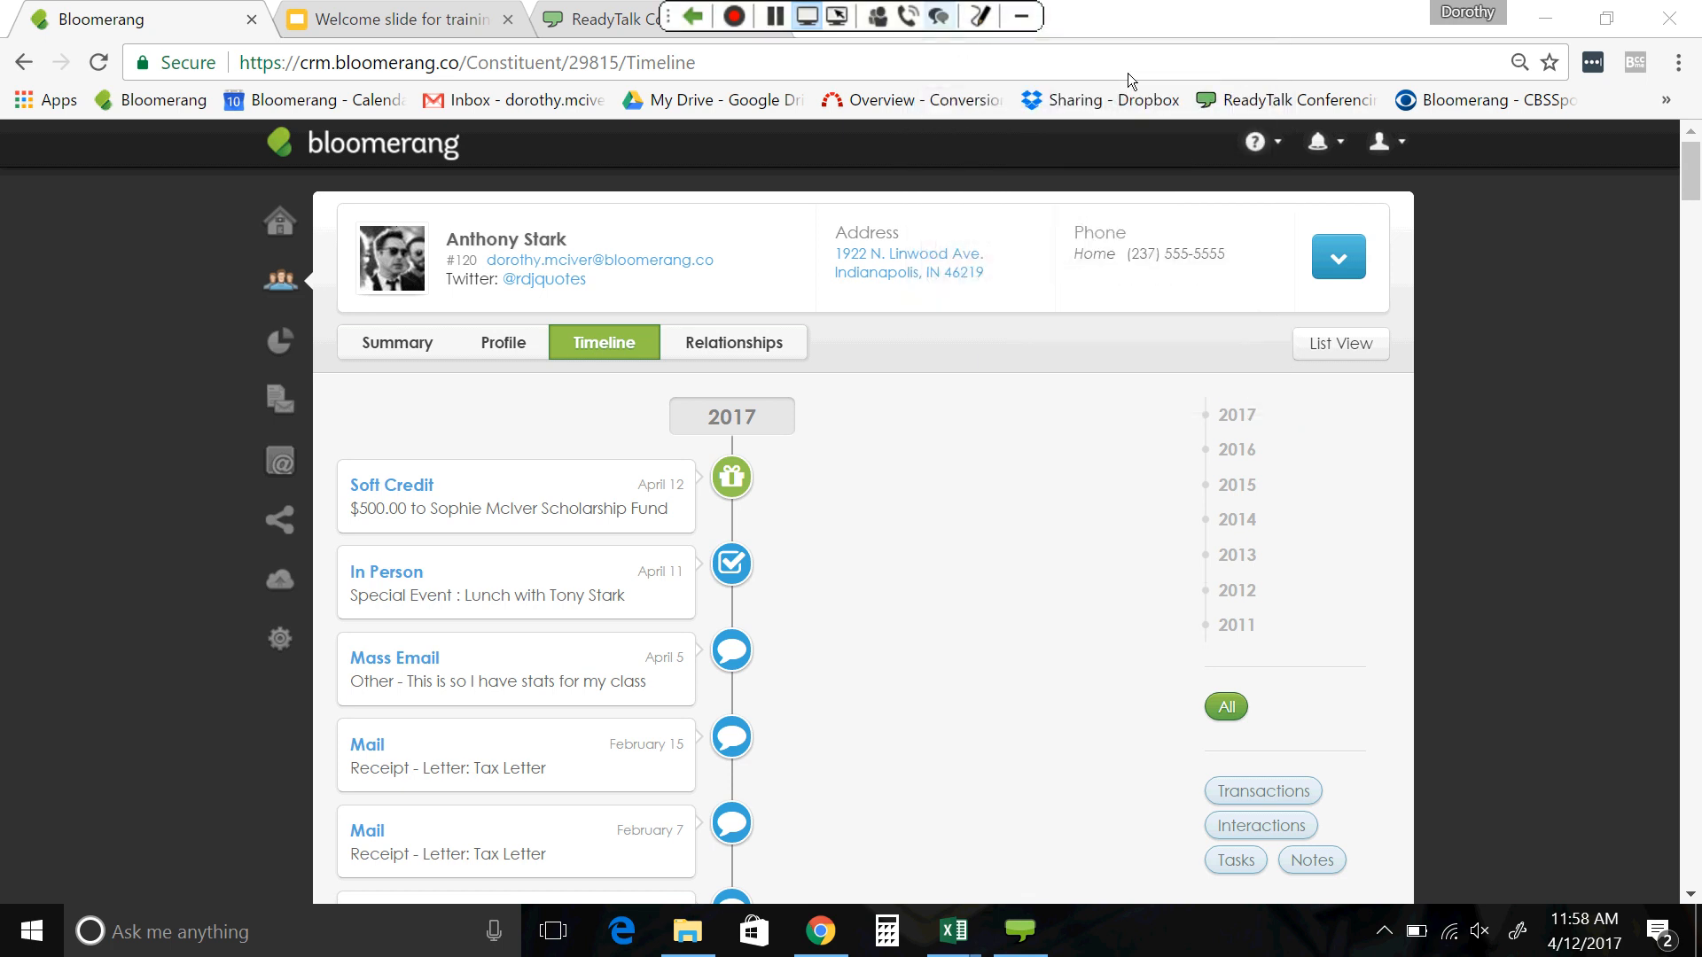
# - Open the constituent's profile and look through its sections, including the custom fields under General Info
pyautogui.click(500, 355)
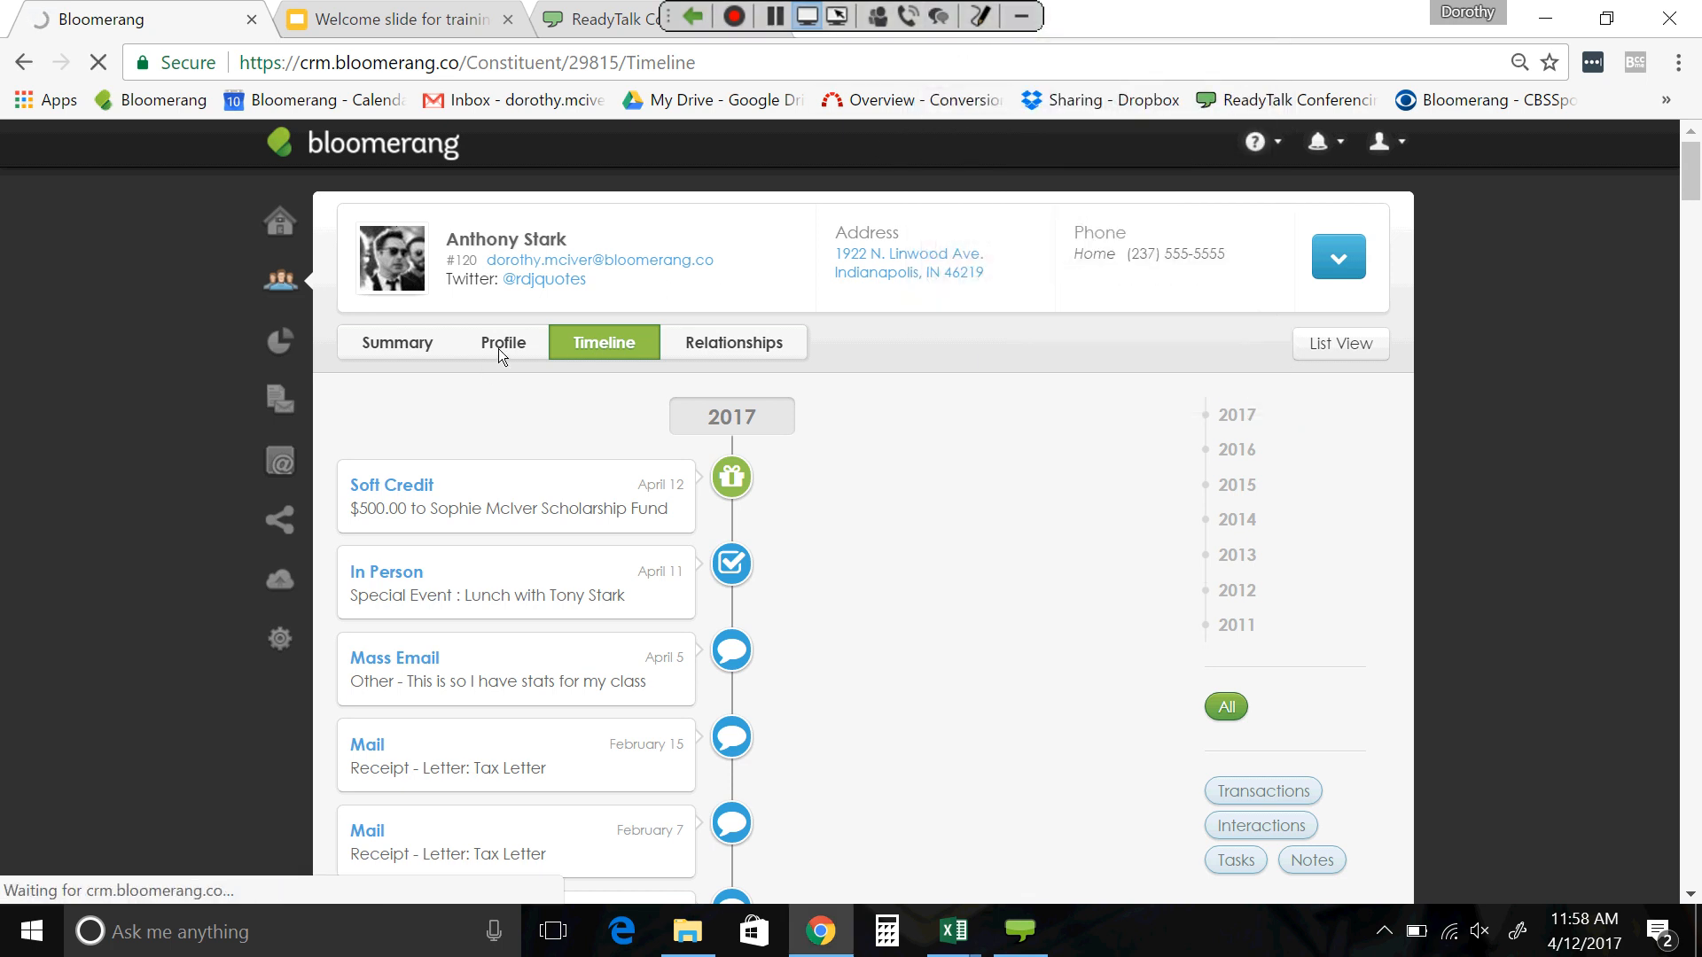
pyautogui.scroll(-5, 667, 552)
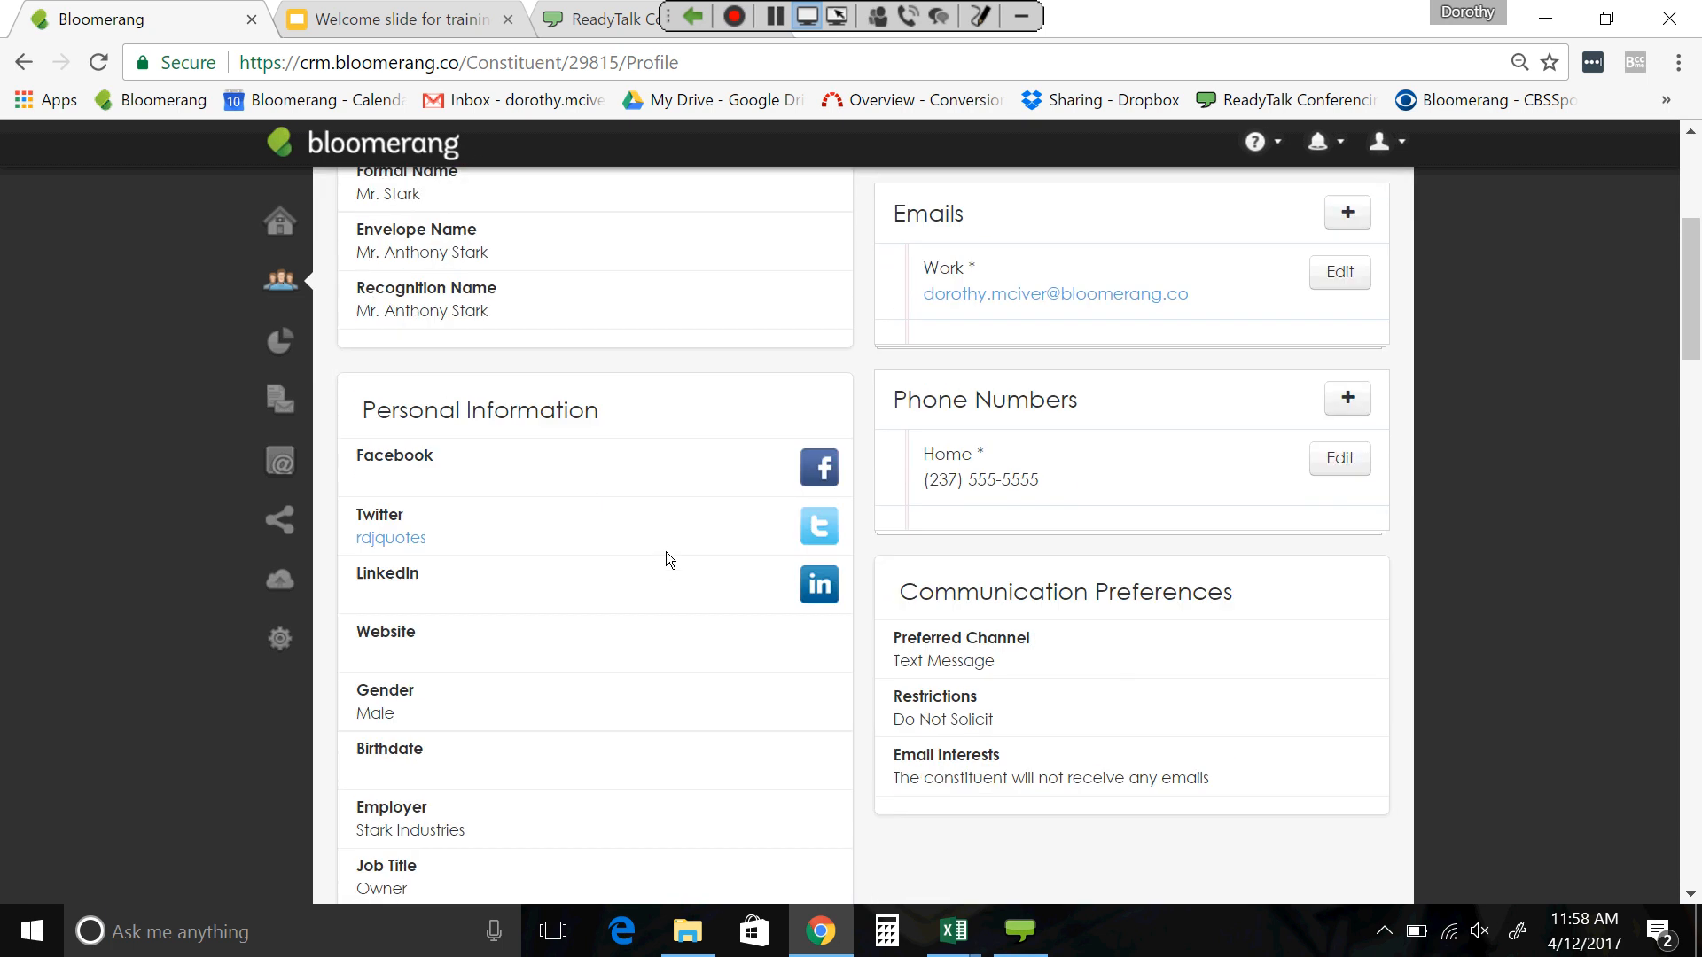
pyautogui.scroll(-9, 667, 552)
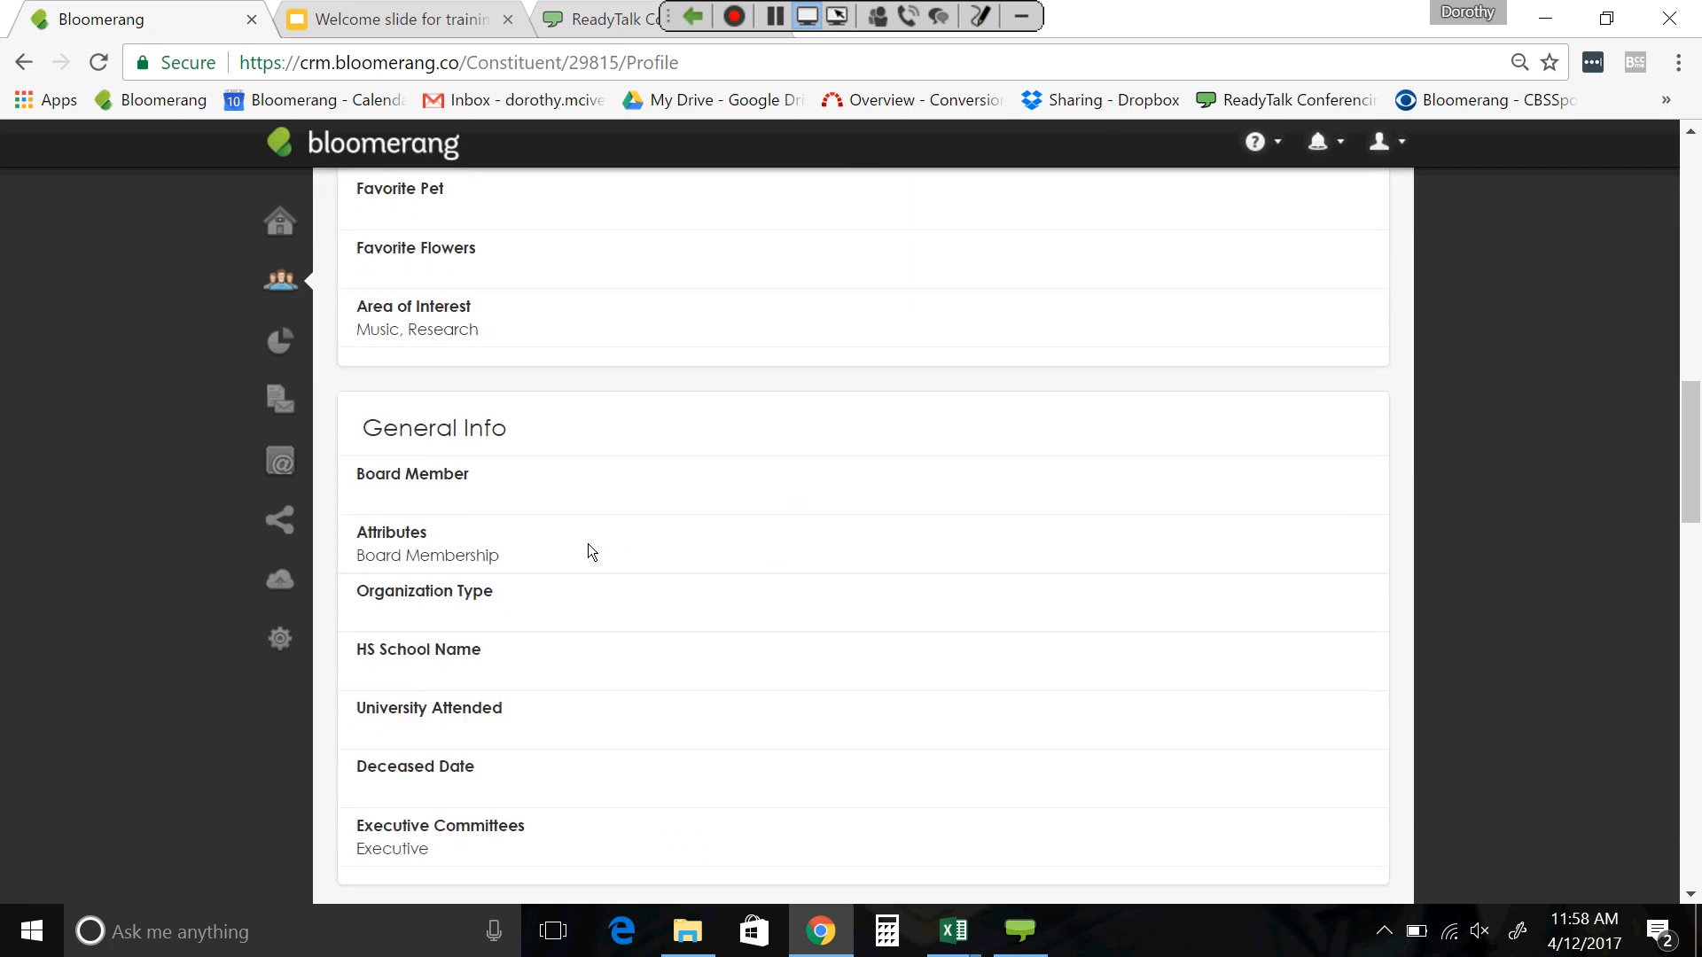
pyautogui.scroll(-2, 588, 545)
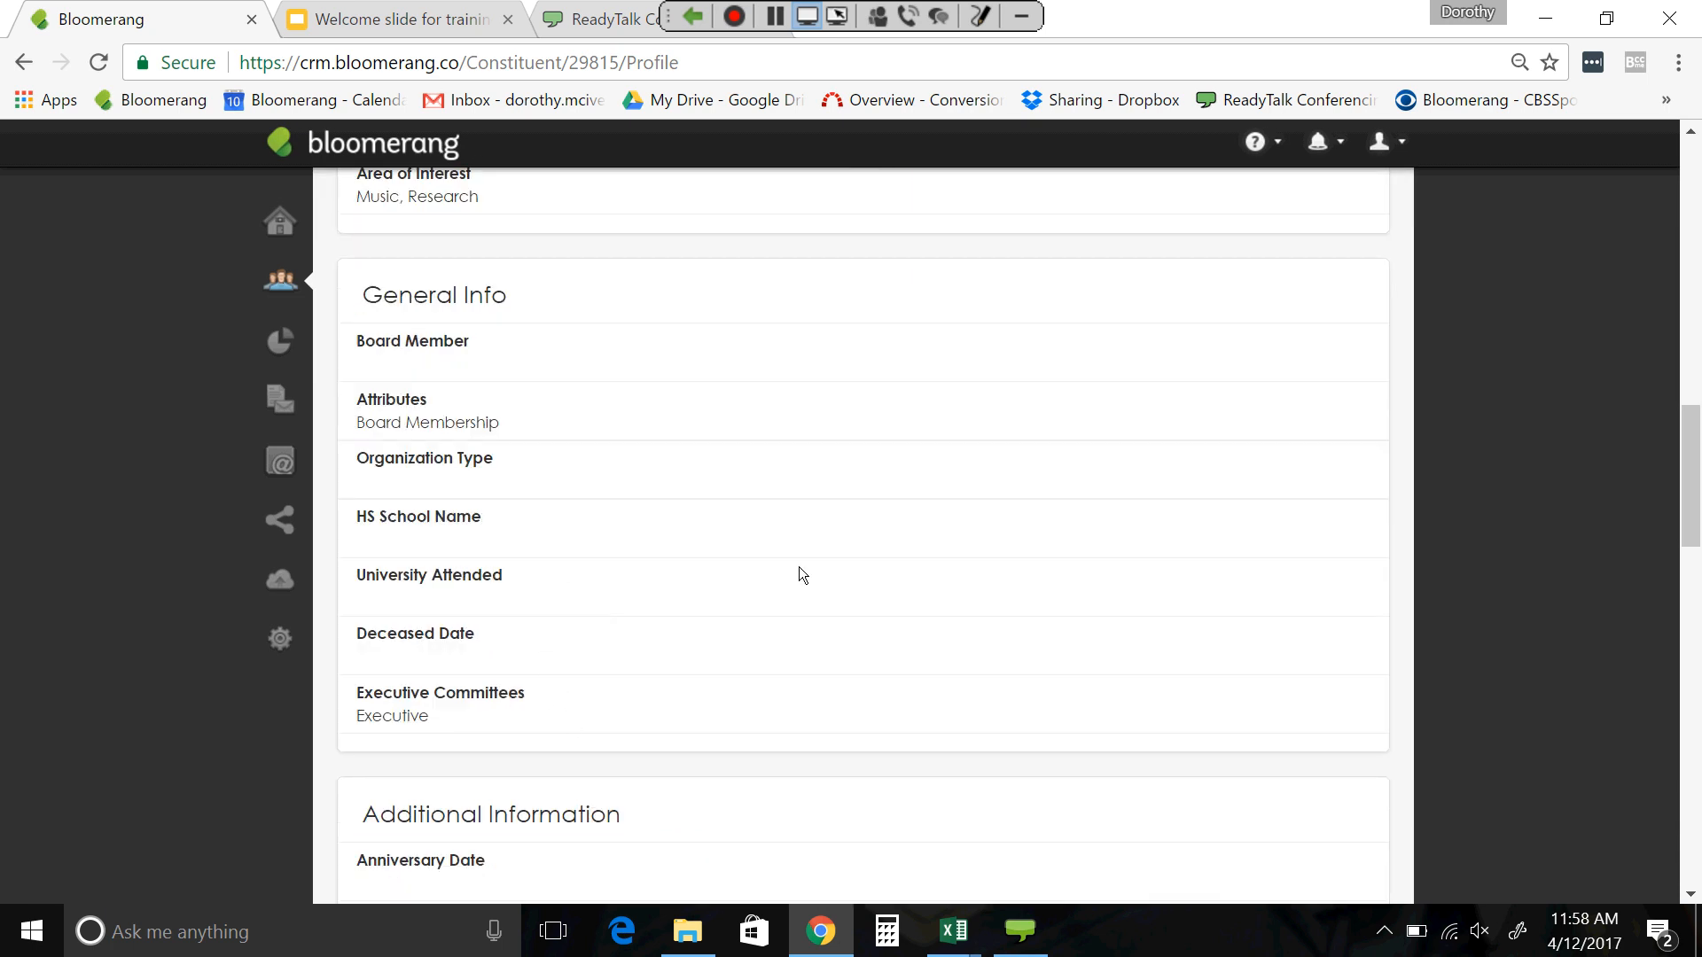
pyautogui.scroll(15, 800, 566)
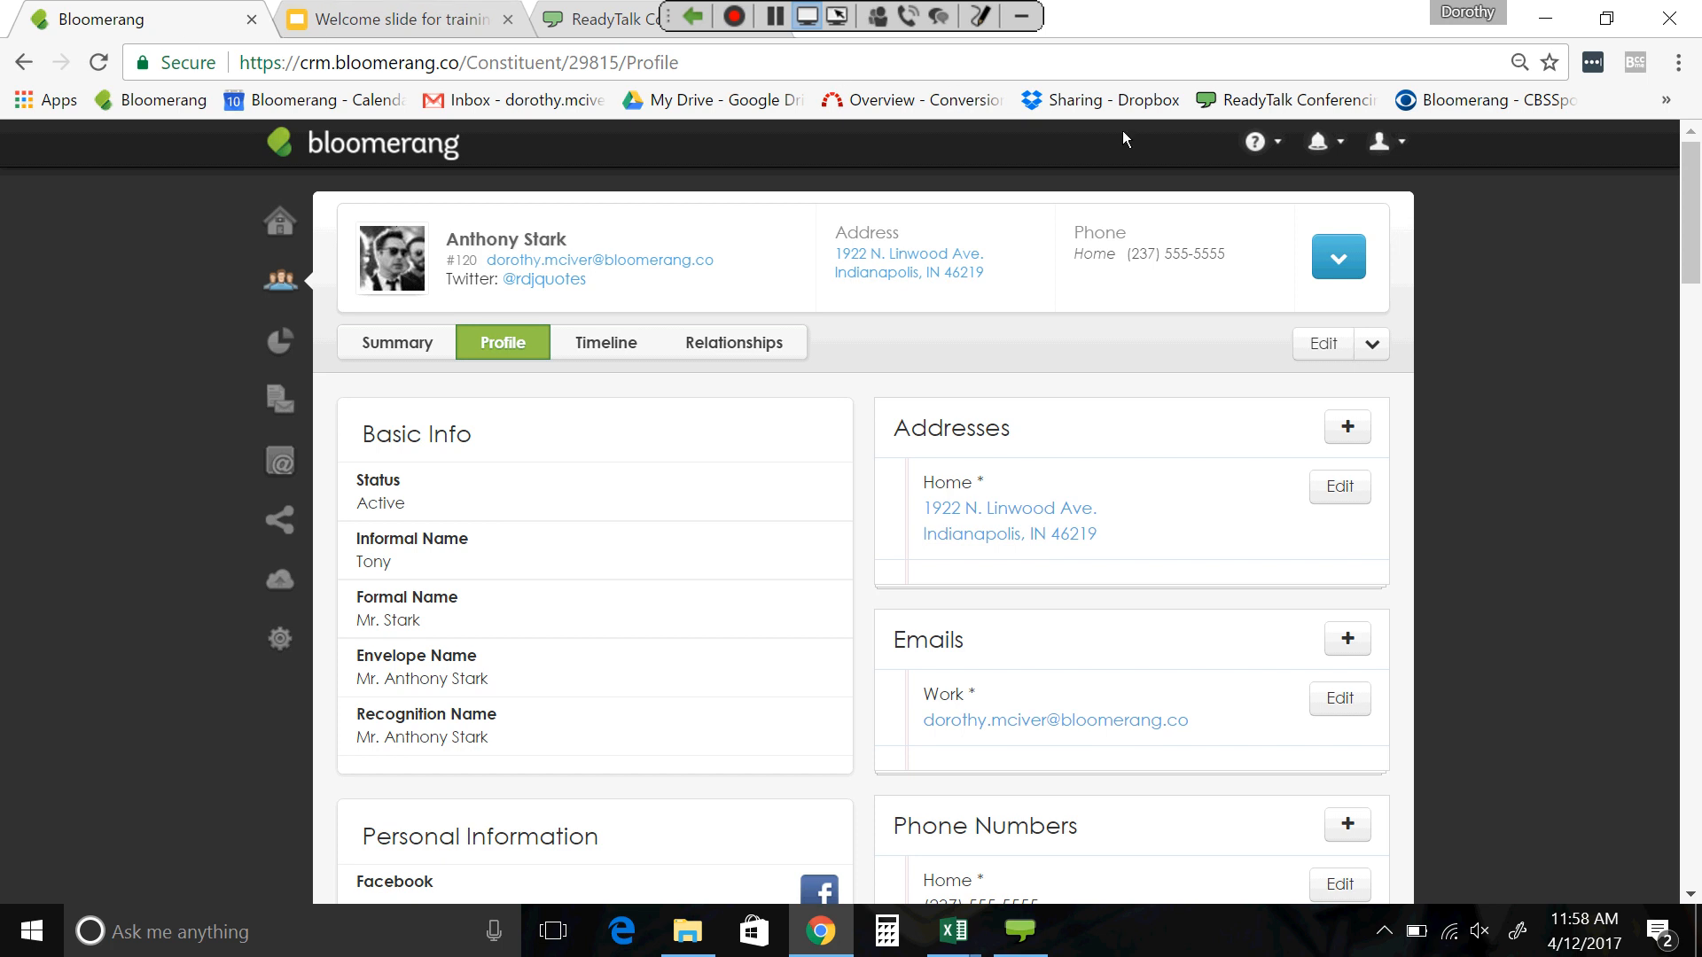
# - Open Bloomerang's Help & Videos support site and browse the help articles and videos to the Bloomerang Academy classes
pyautogui.click(1281, 147)
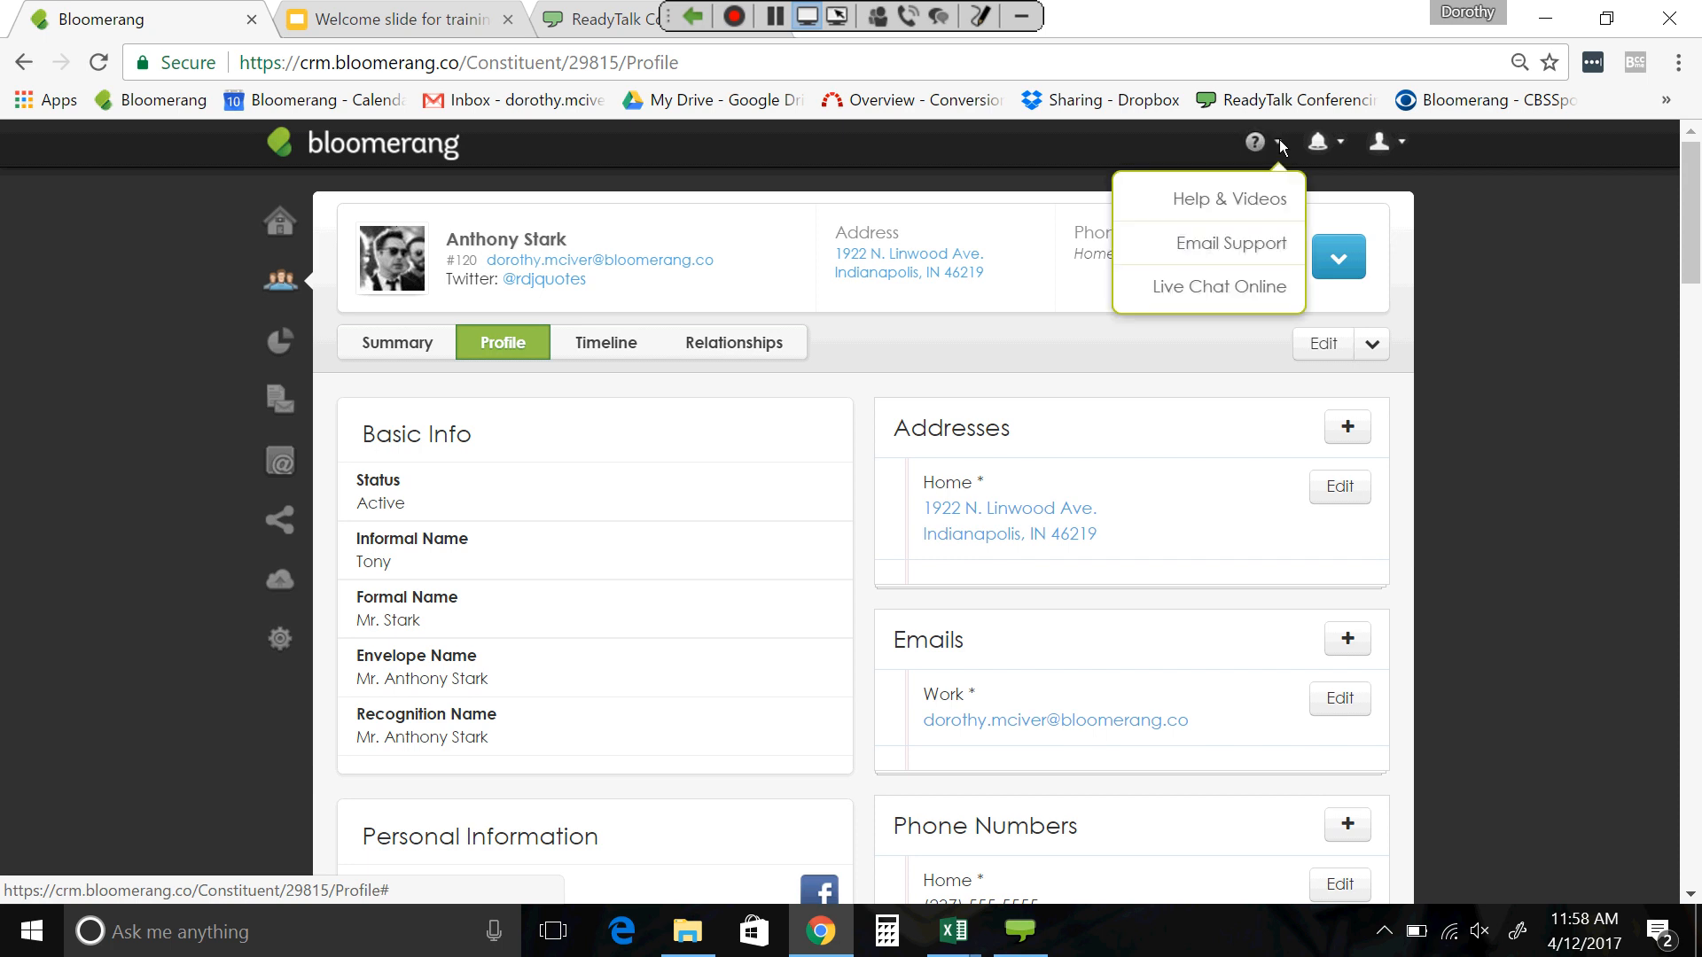
pyautogui.click(1239, 197)
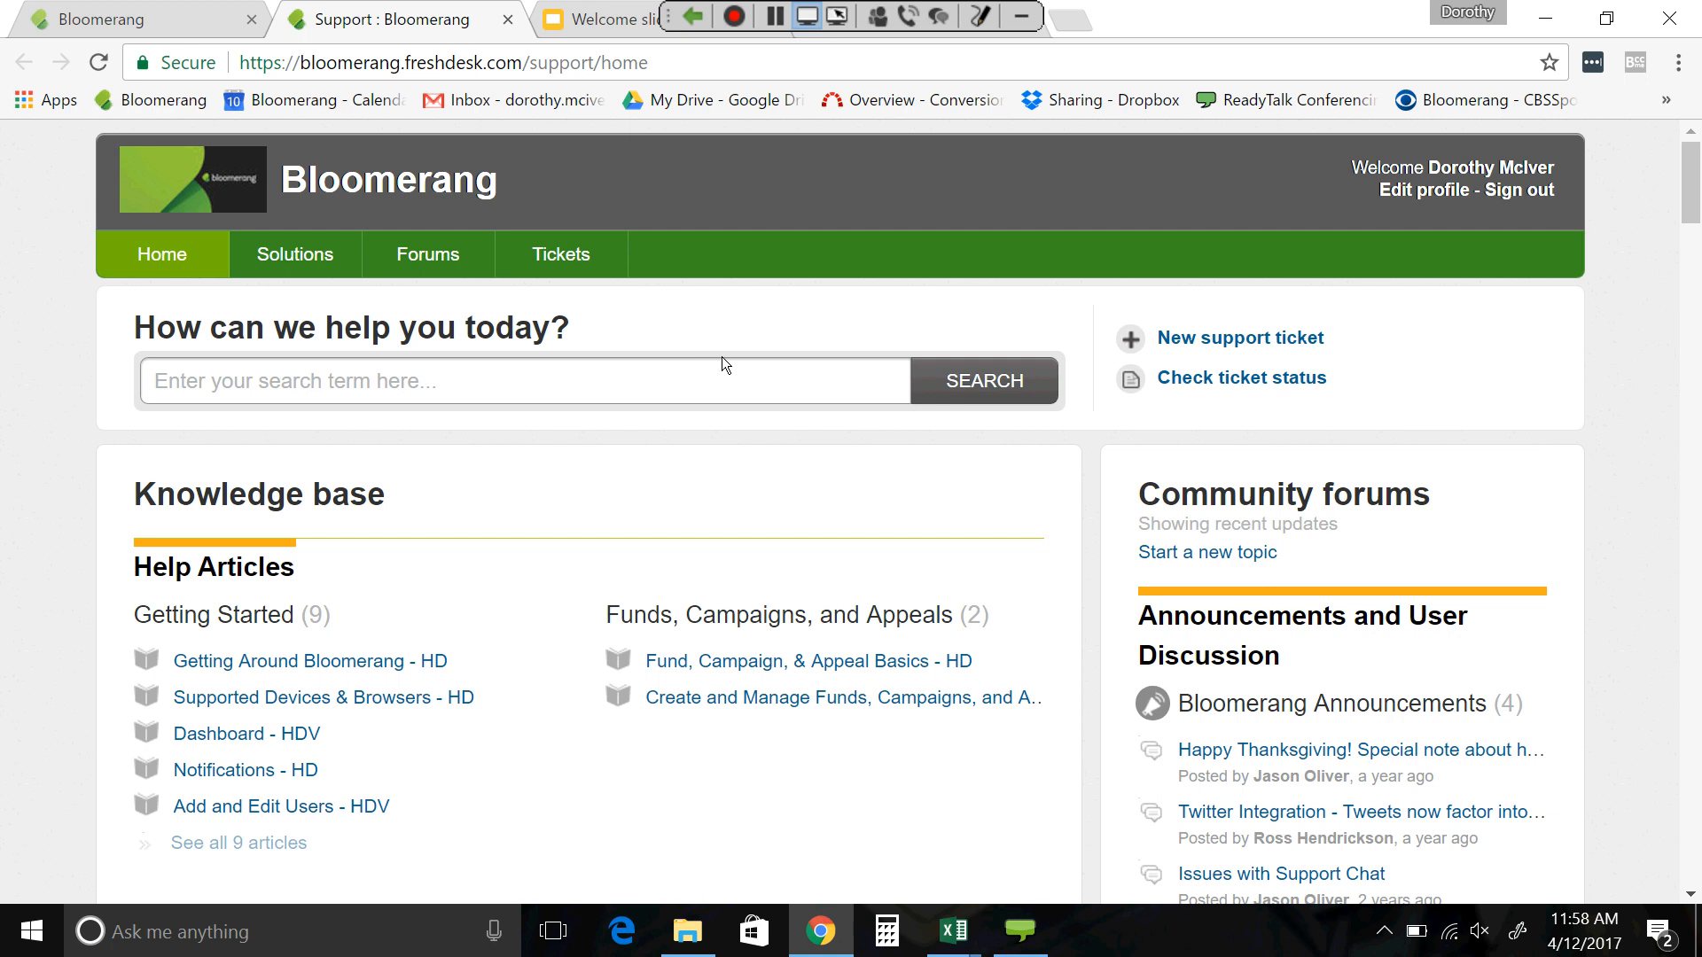
pyautogui.scroll(-20, 721, 357)
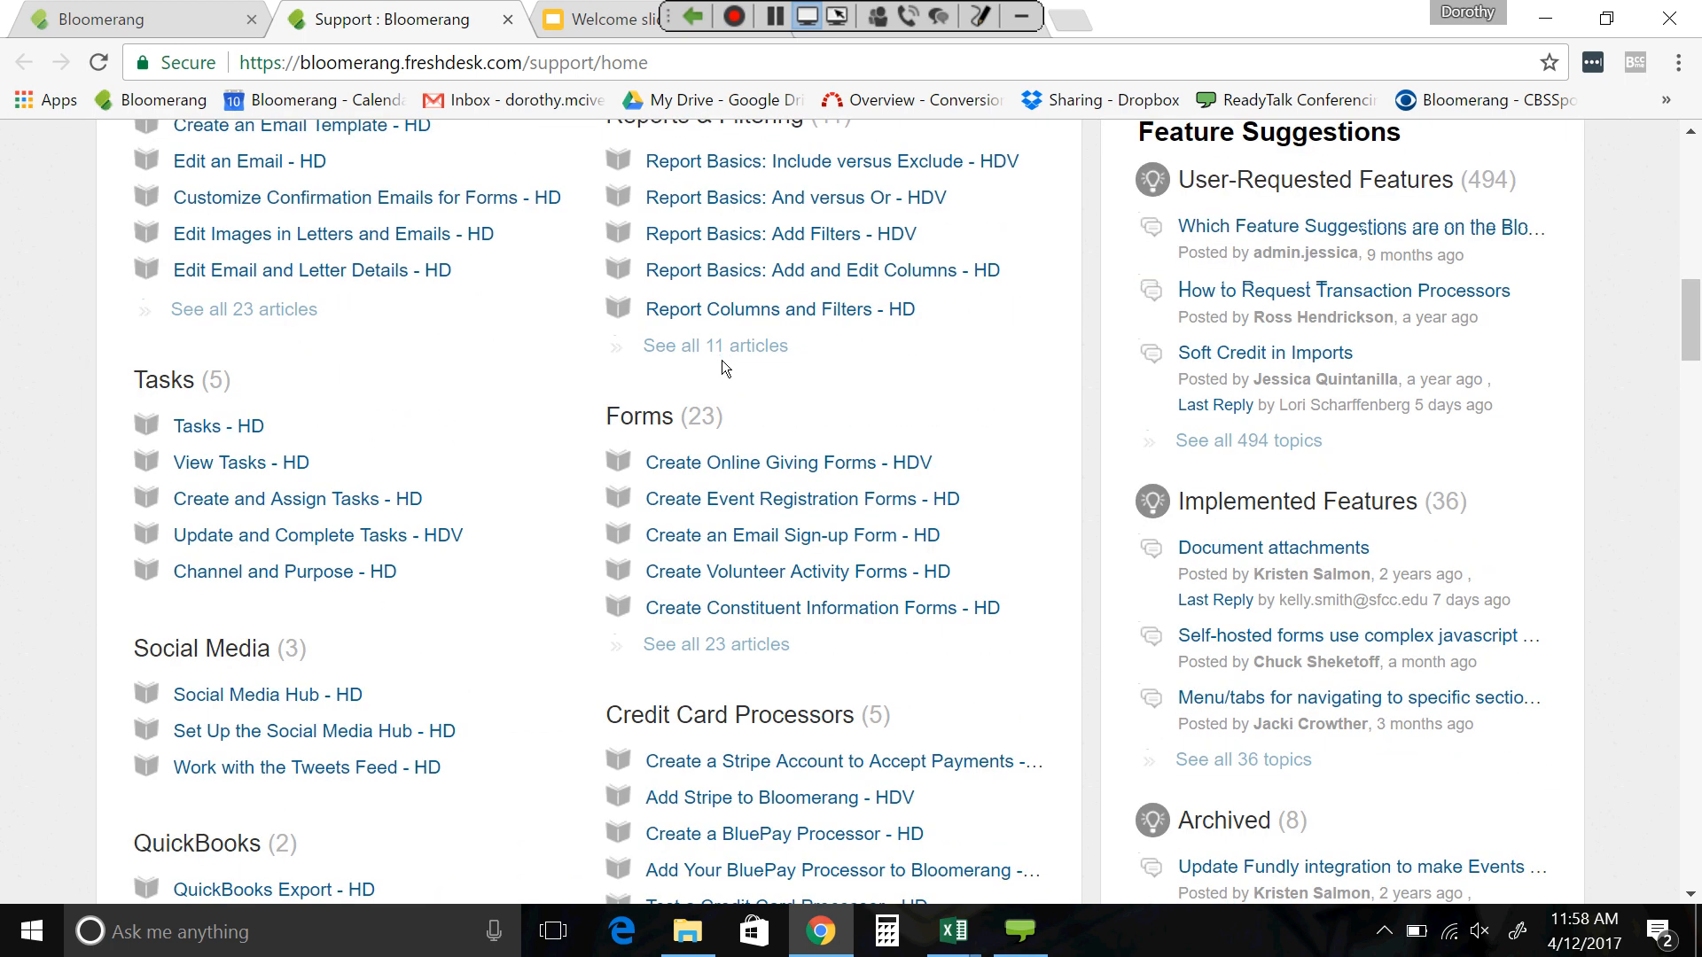
pyautogui.scroll(-4, 722, 360)
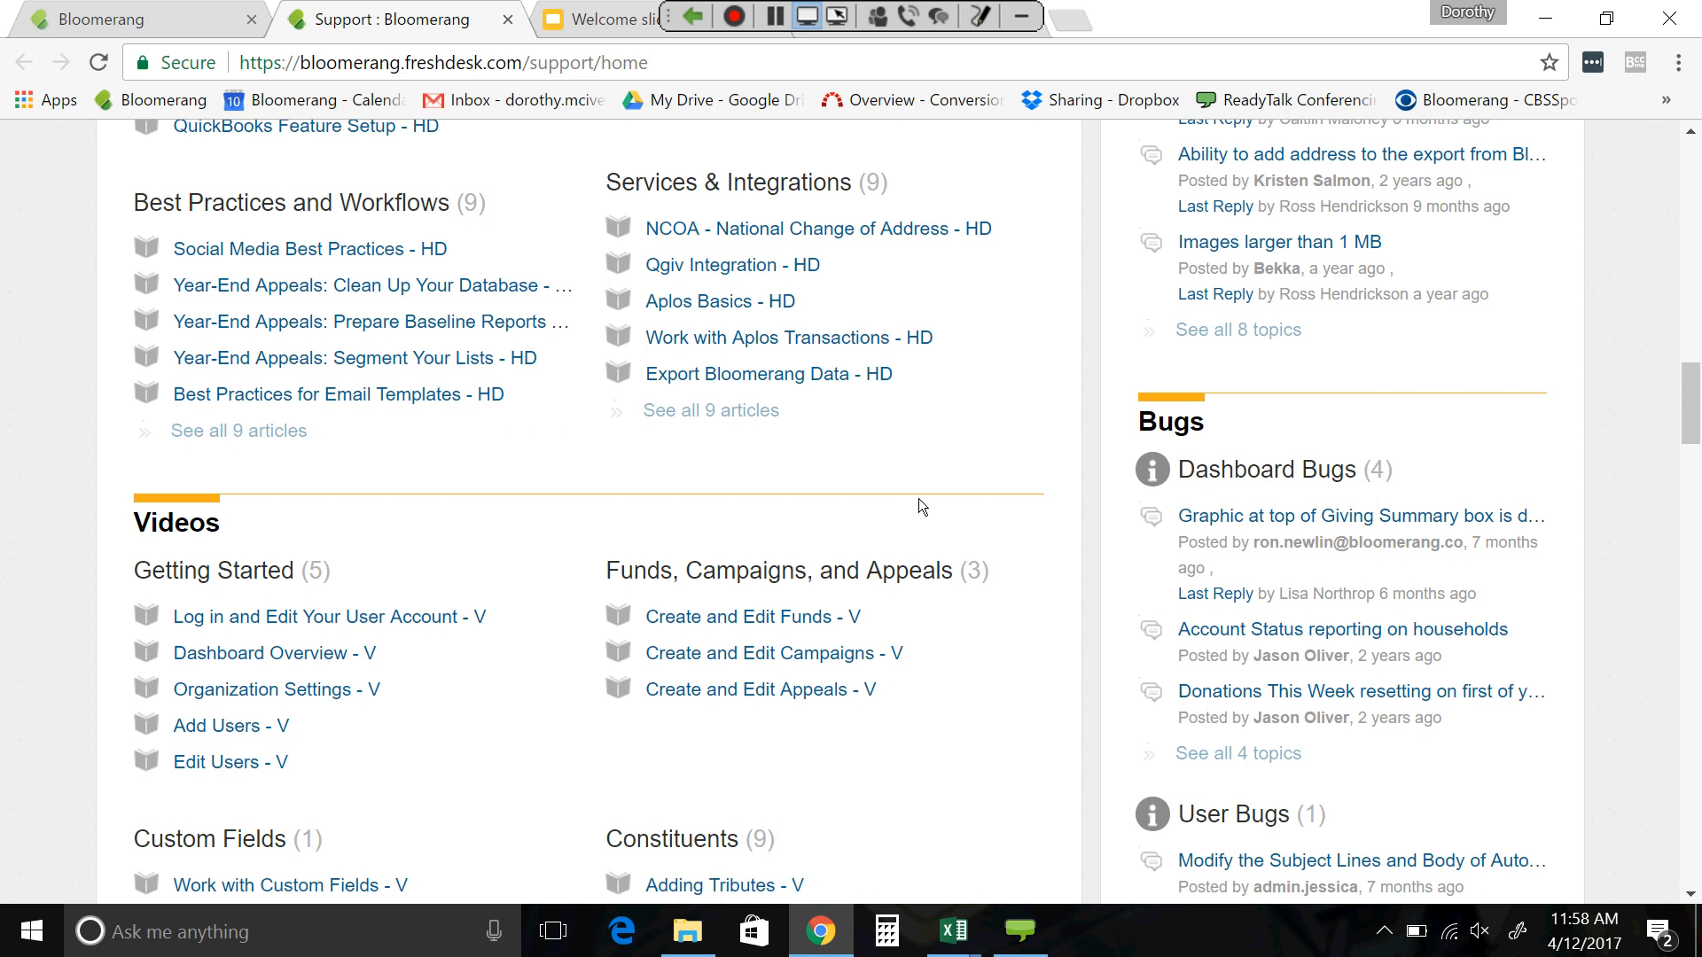
pyautogui.scroll(-3, 919, 498)
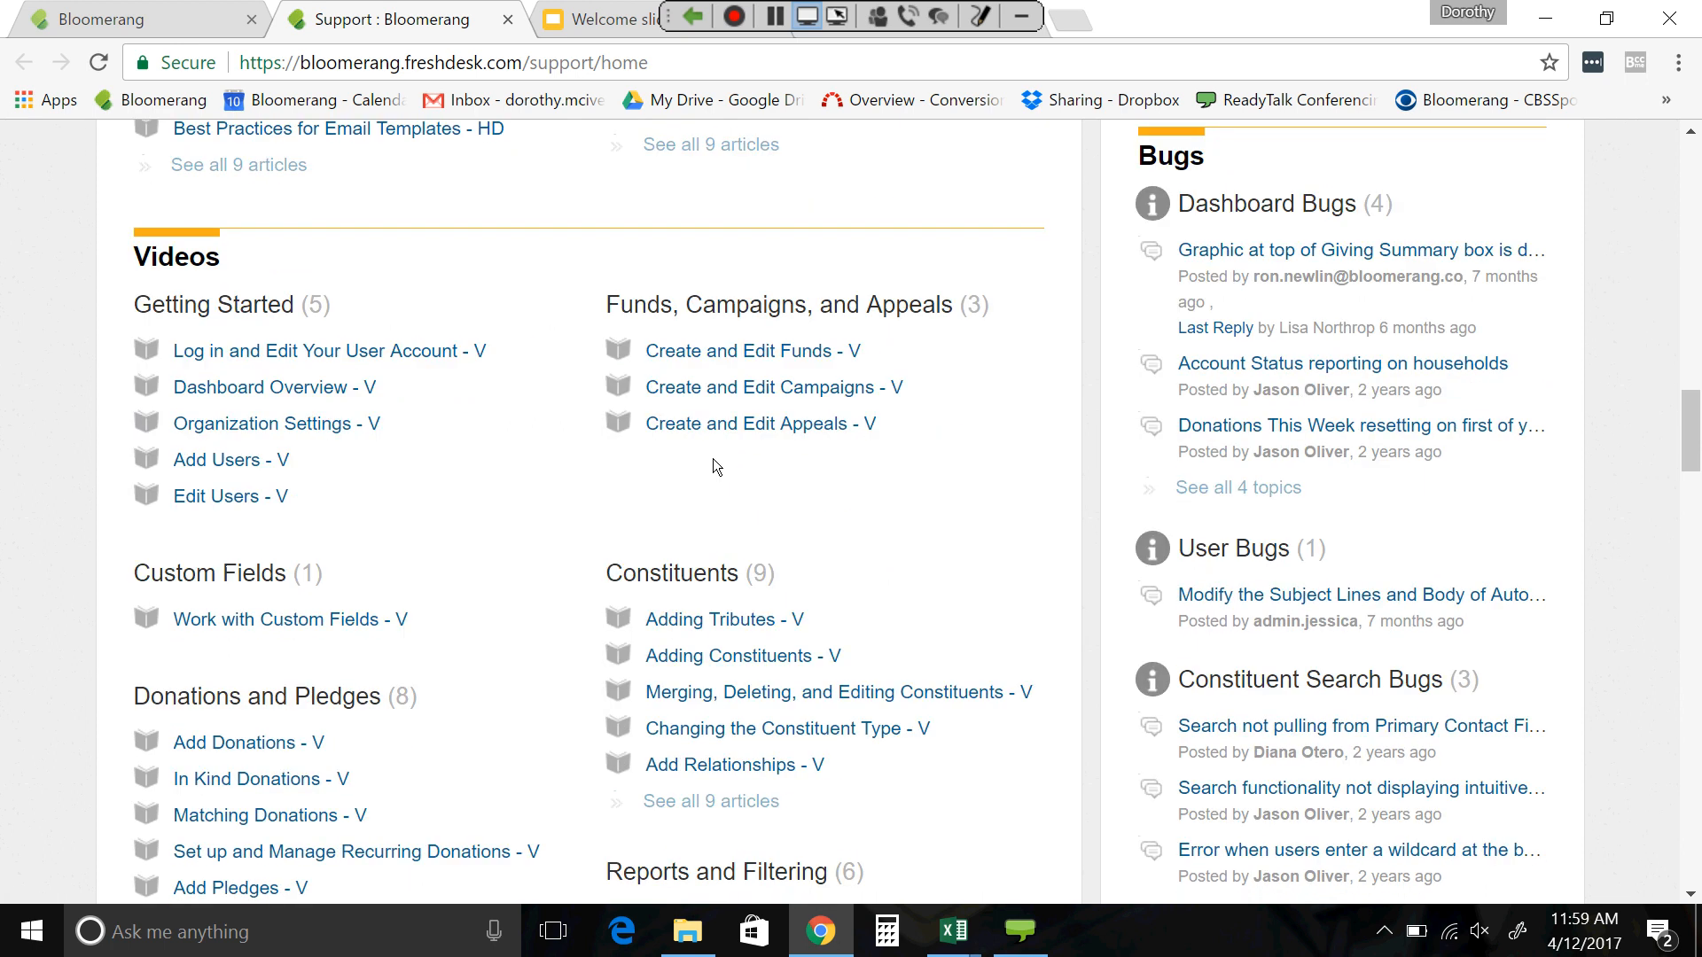
pyautogui.scroll(-6, 716, 466)
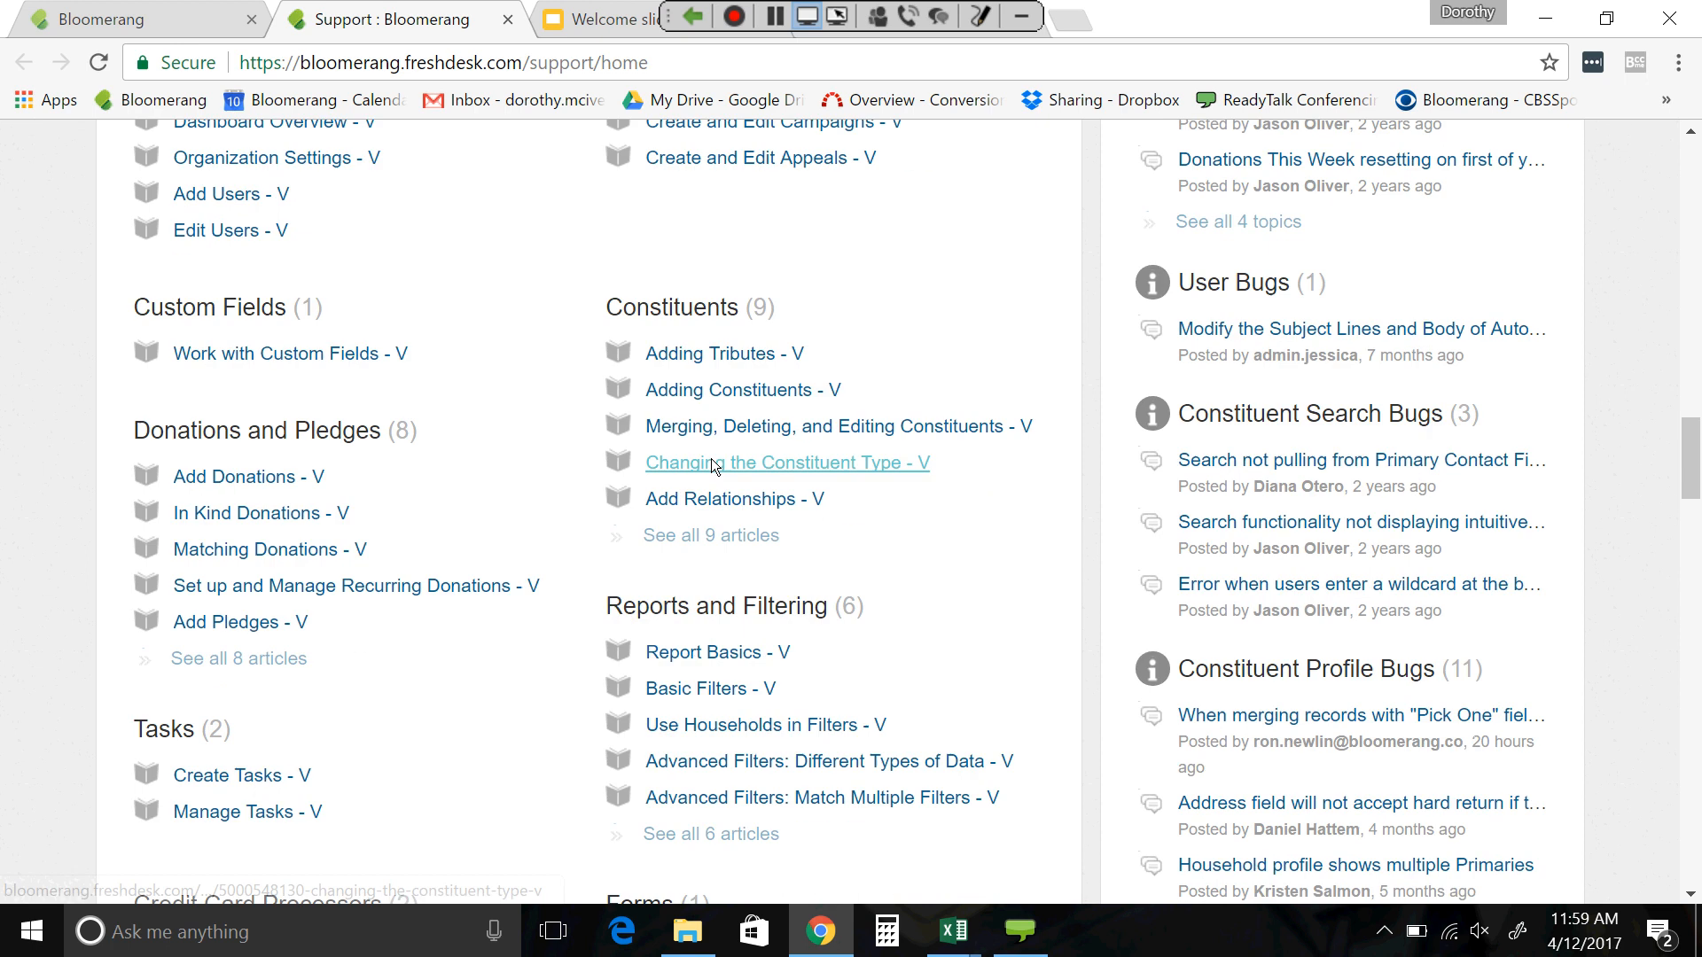
pyautogui.scroll(-6, 713, 464)
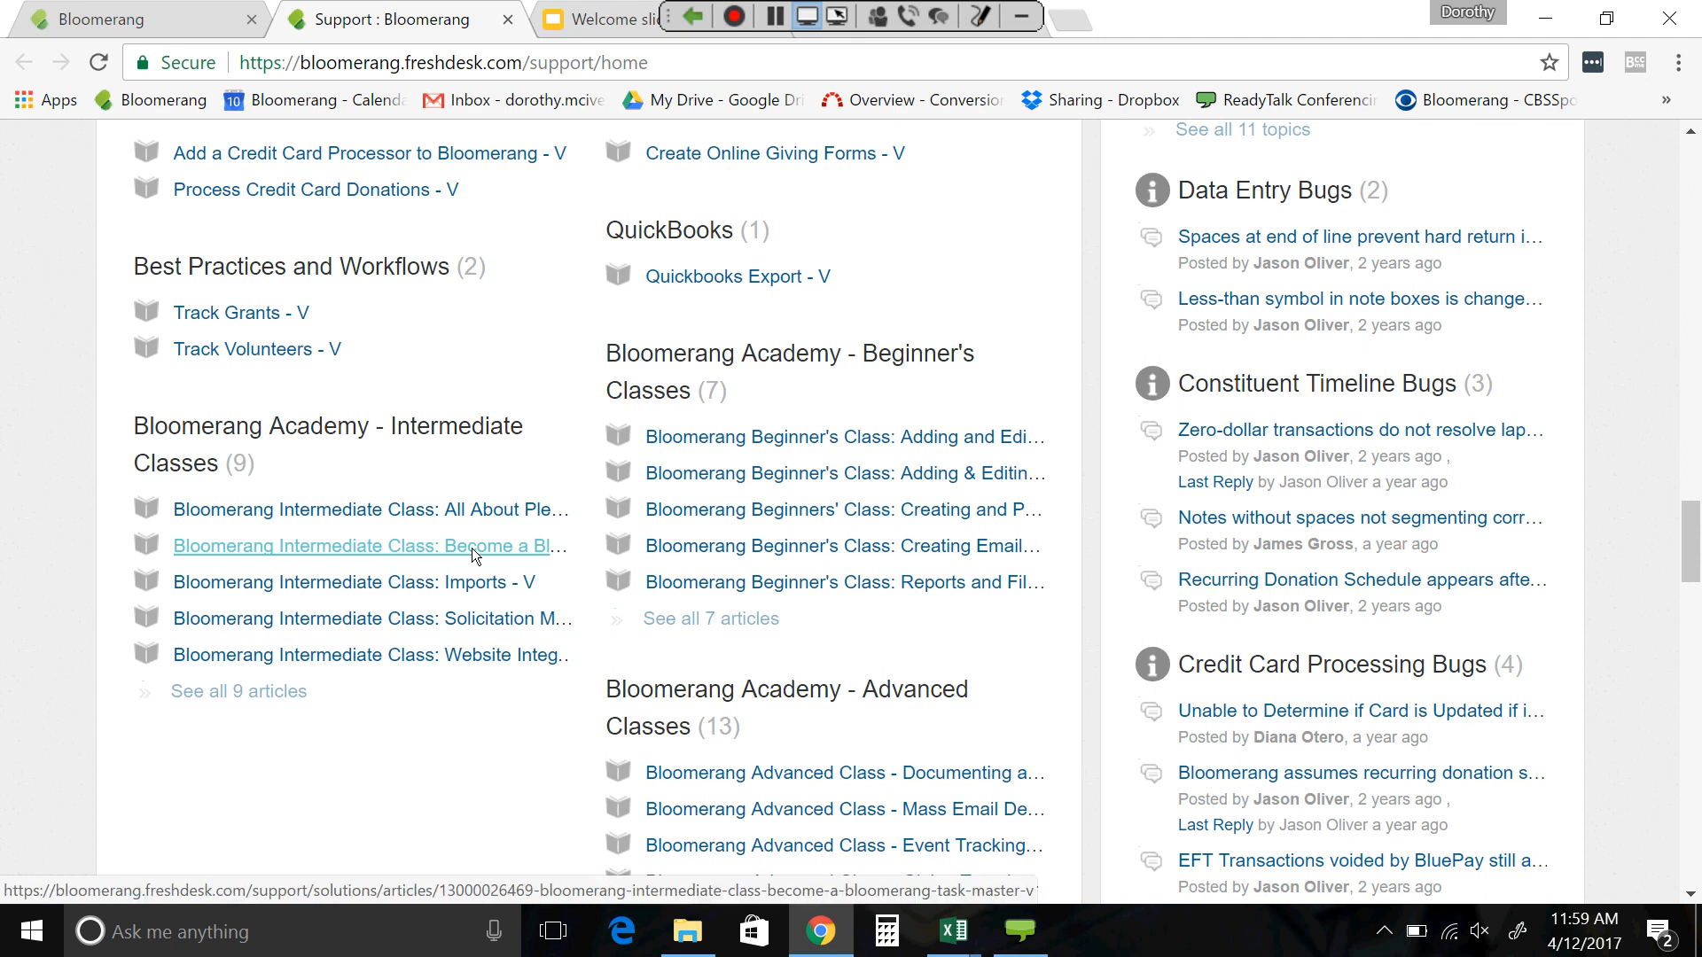
# - Show all Bloomerang Academy Intermediate Classes, look through the list, and return to the support home page
pyautogui.click(277, 697)
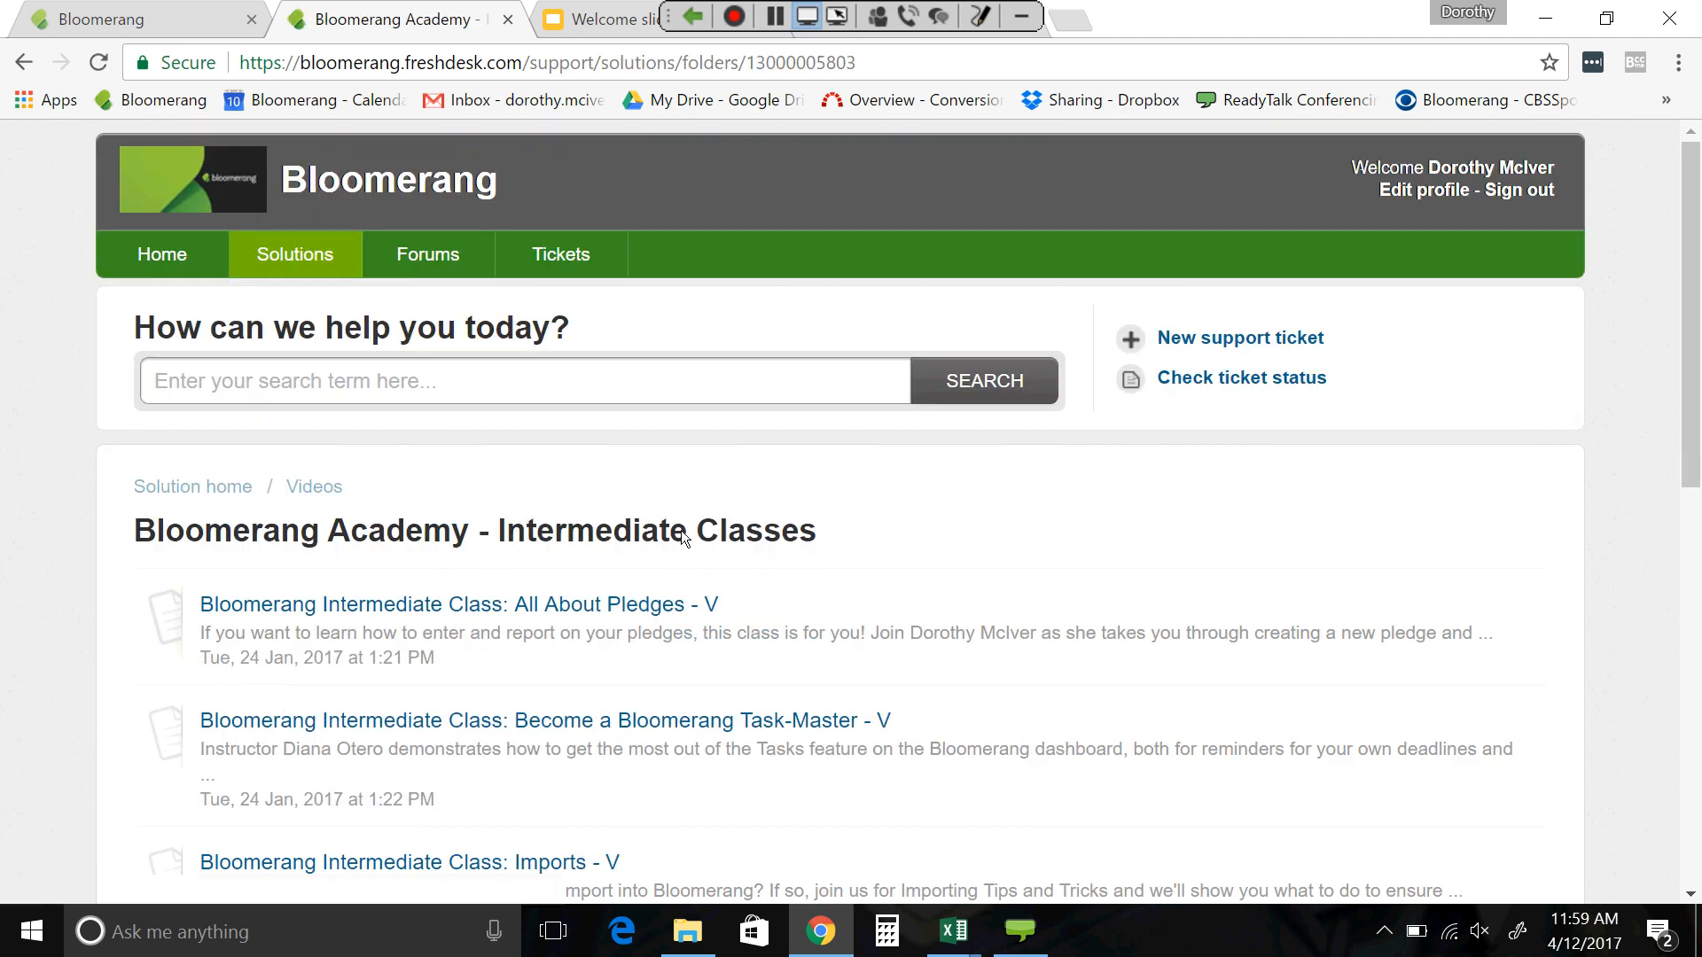
pyautogui.scroll(-2, 681, 530)
pyautogui.scroll(-2, 682, 530)
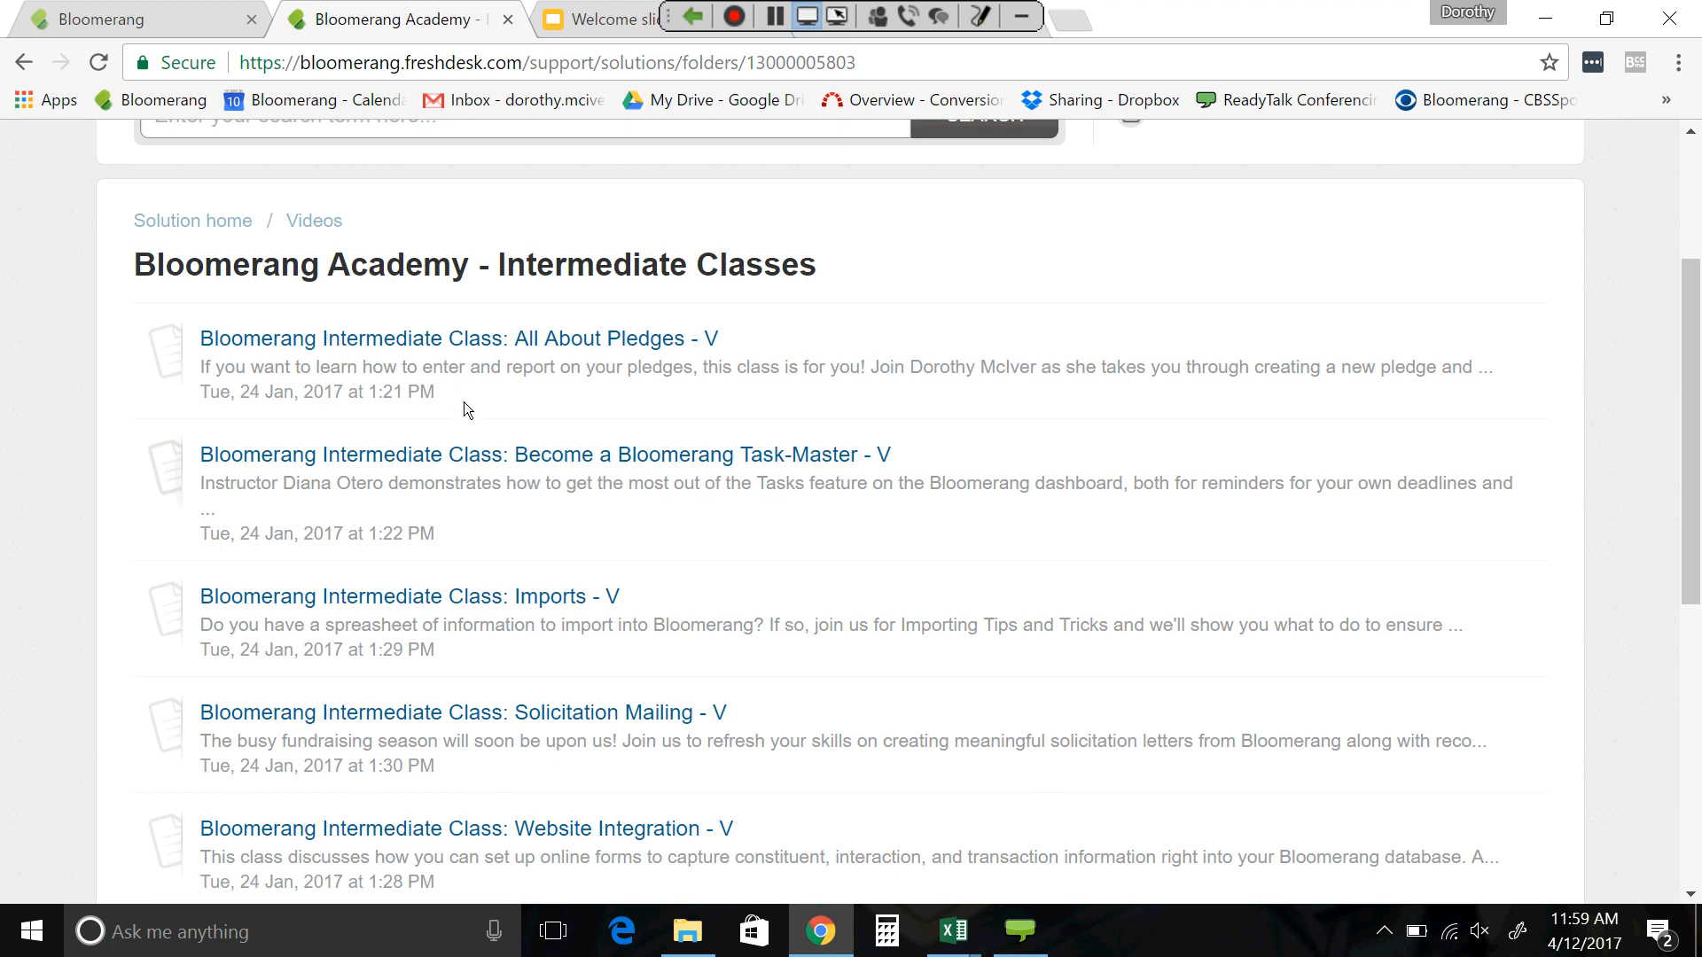
pyautogui.click(19, 66)
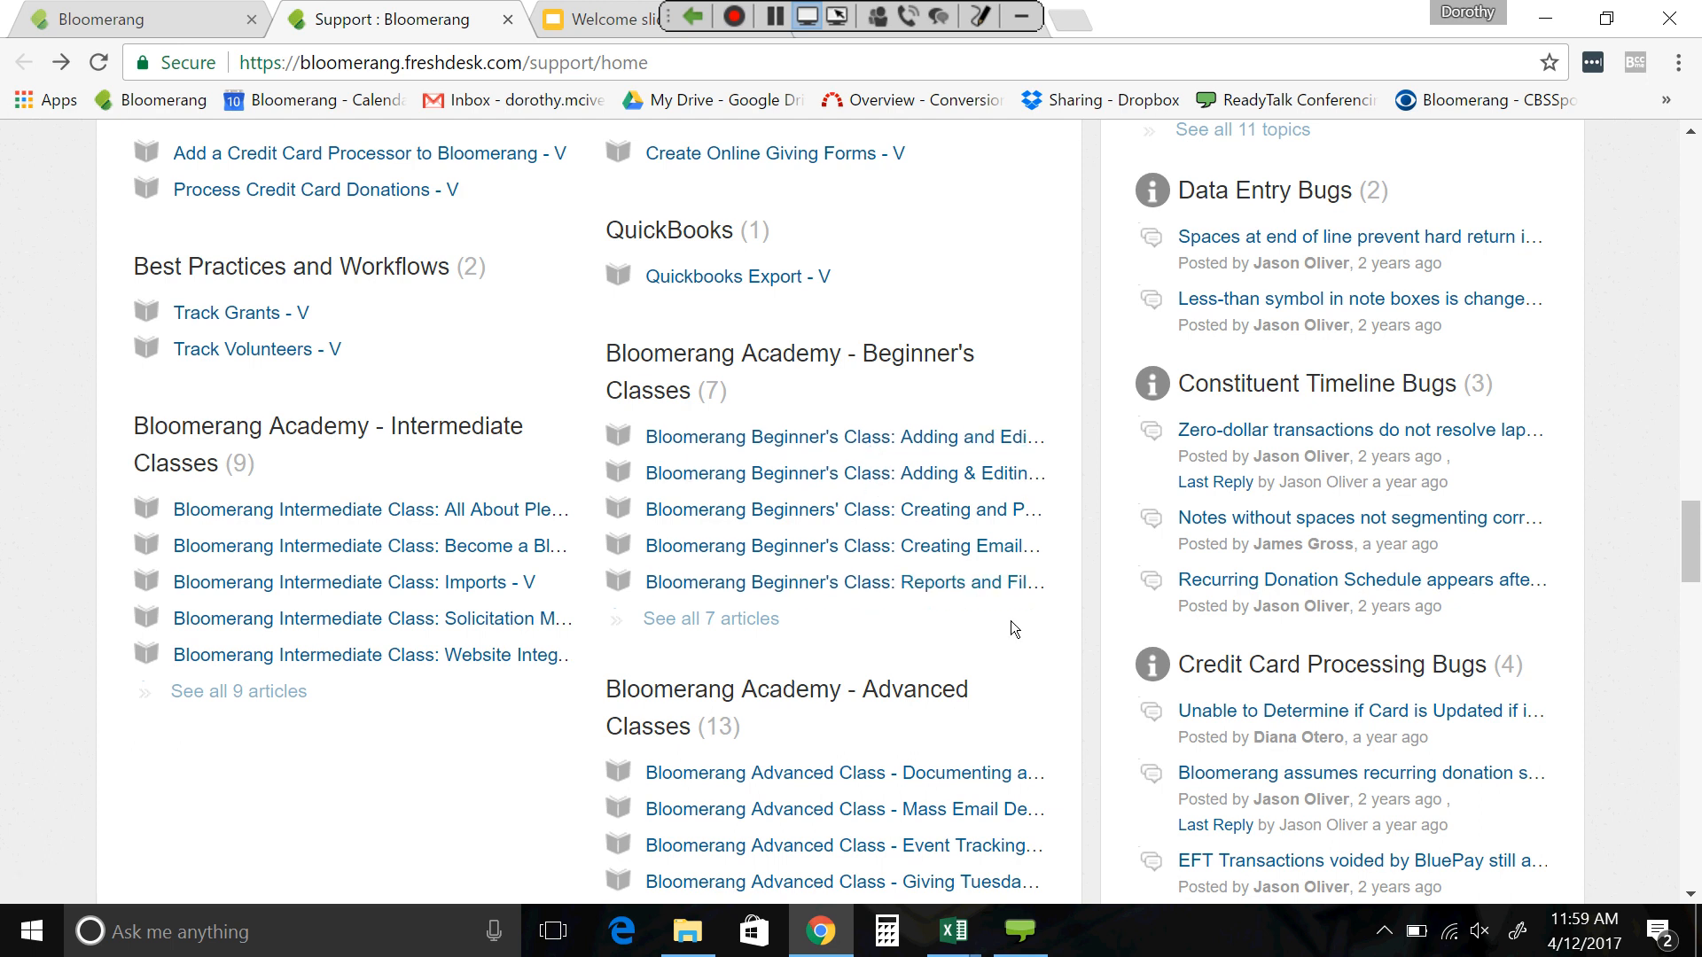
# - Look over the Bloomerang Academy Advanced Classes and go back up to the help articles
pyautogui.scroll(-1, 1017, 627)
pyautogui.scroll(-2, 1018, 629)
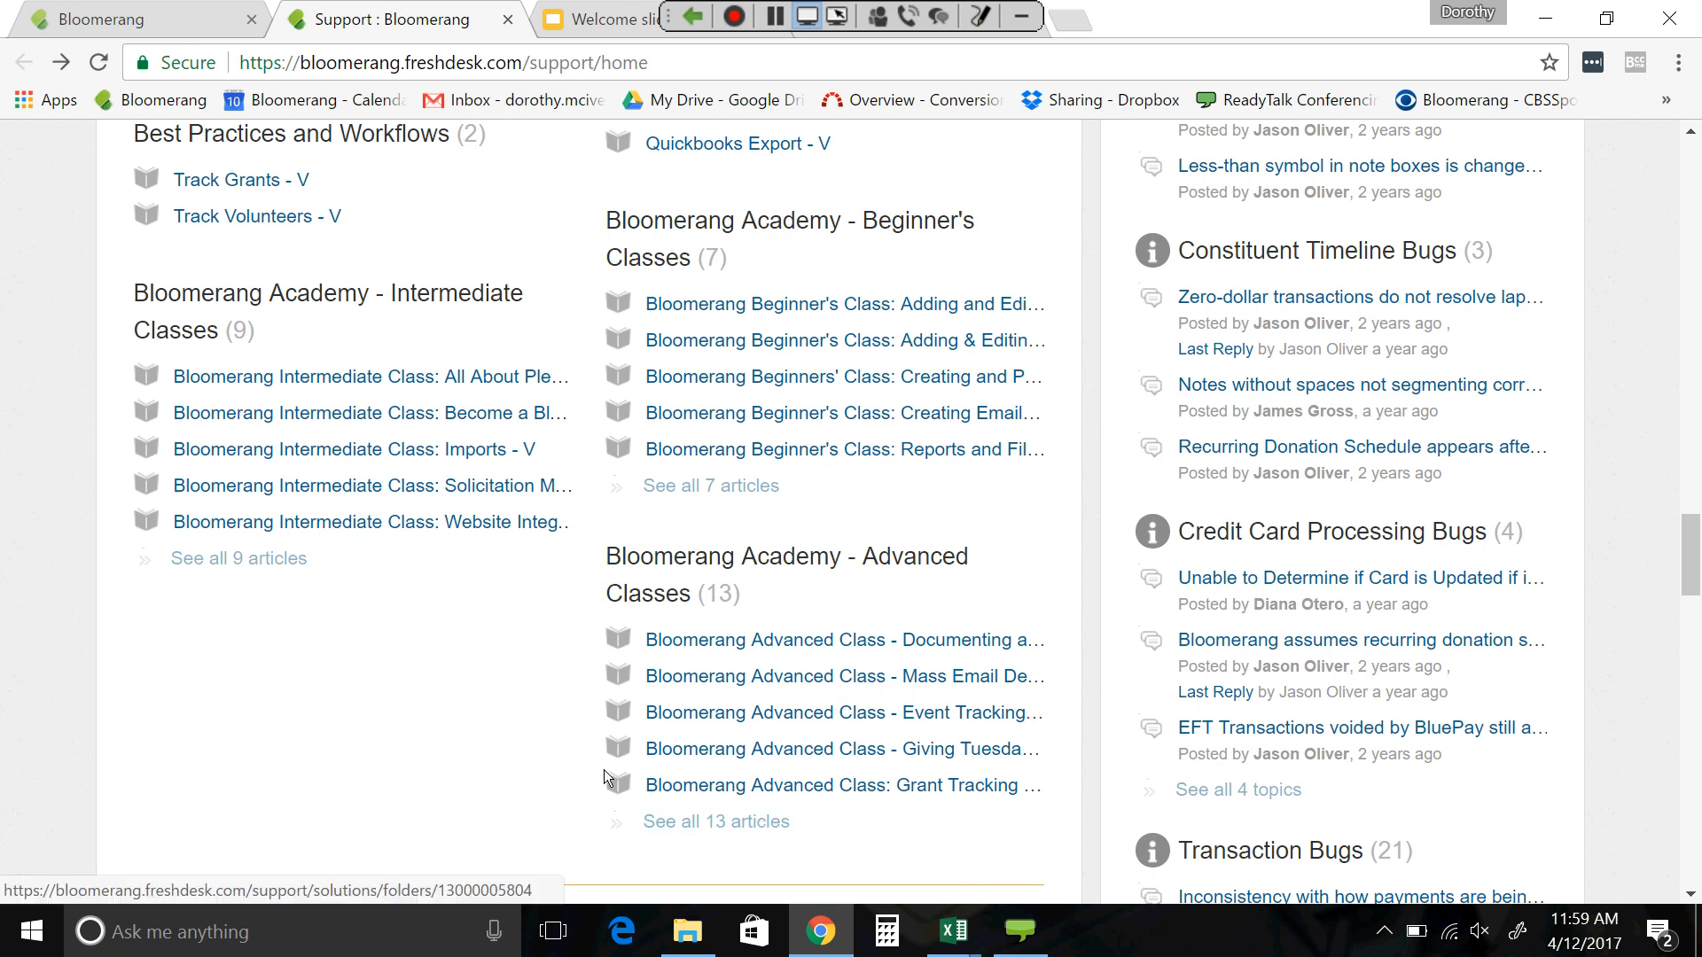
pyautogui.scroll(15, 481, 711)
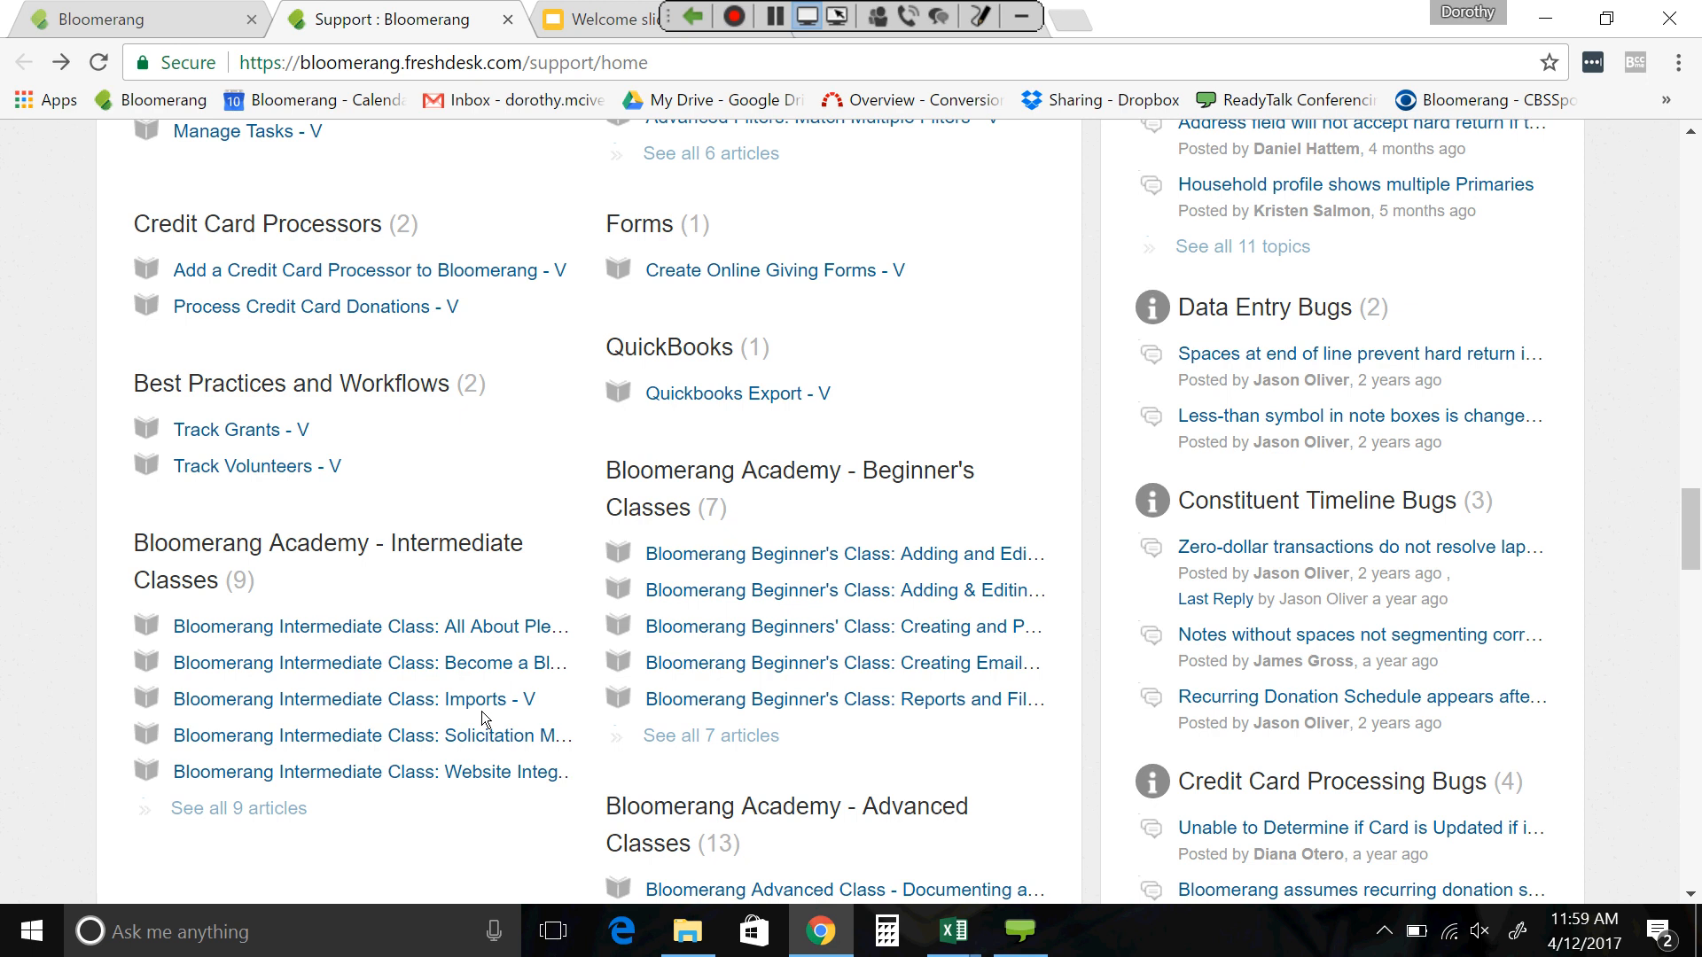
pyautogui.scroll(20, 481, 711)
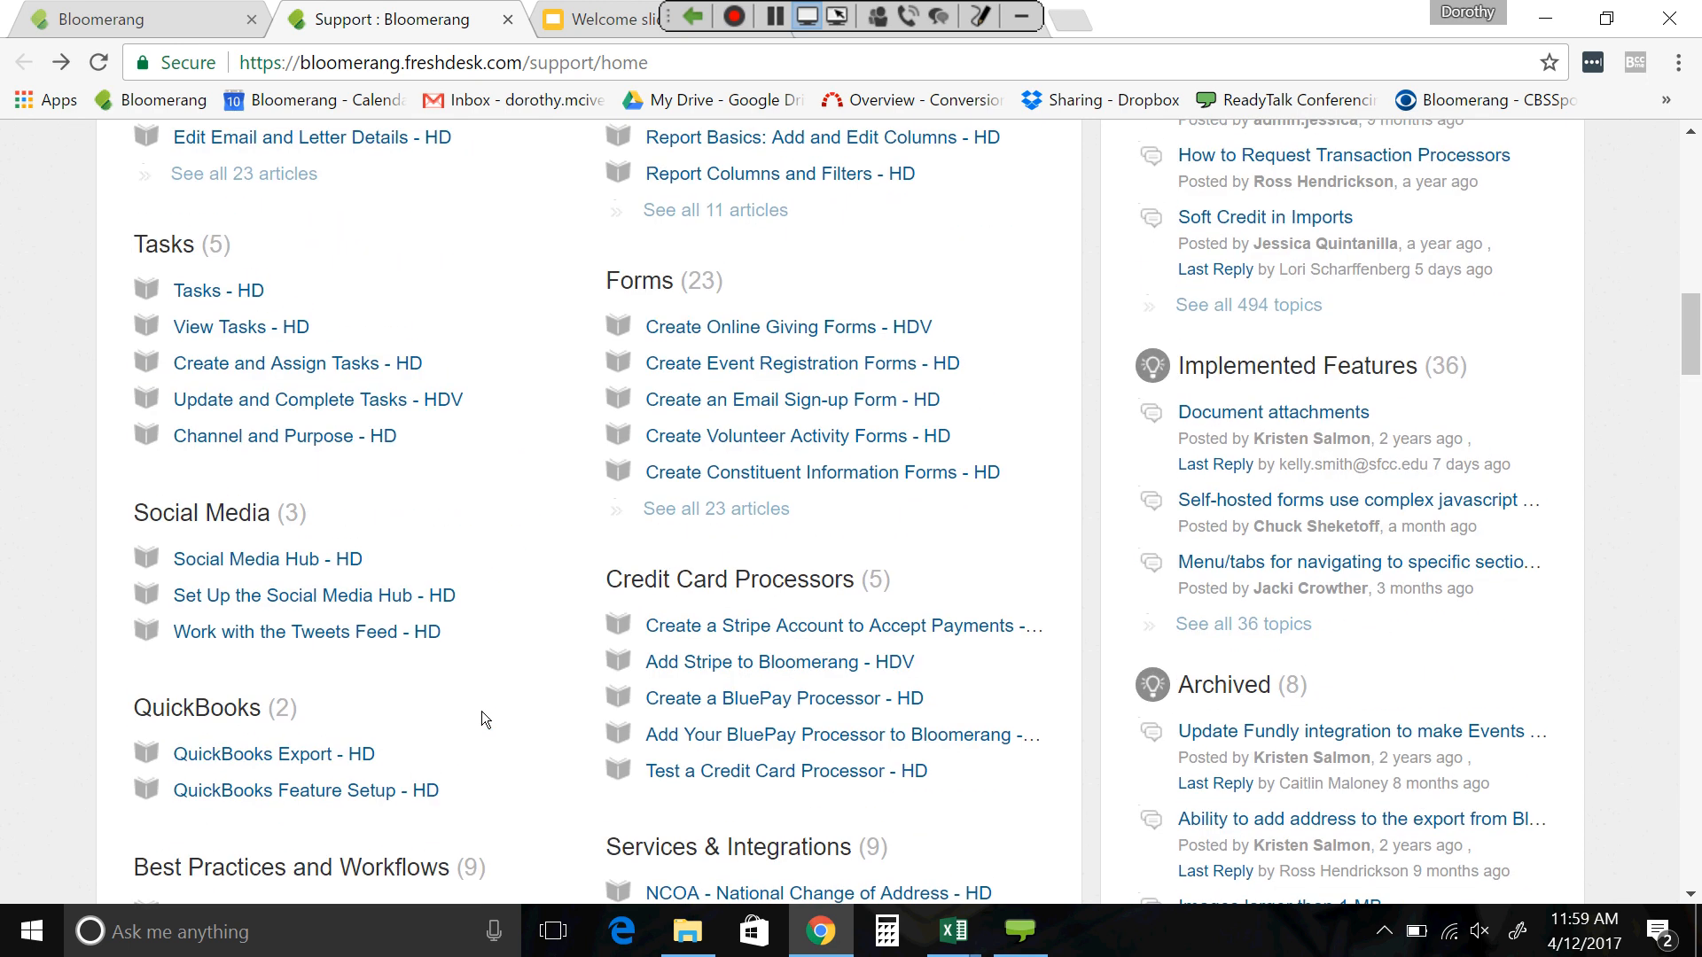